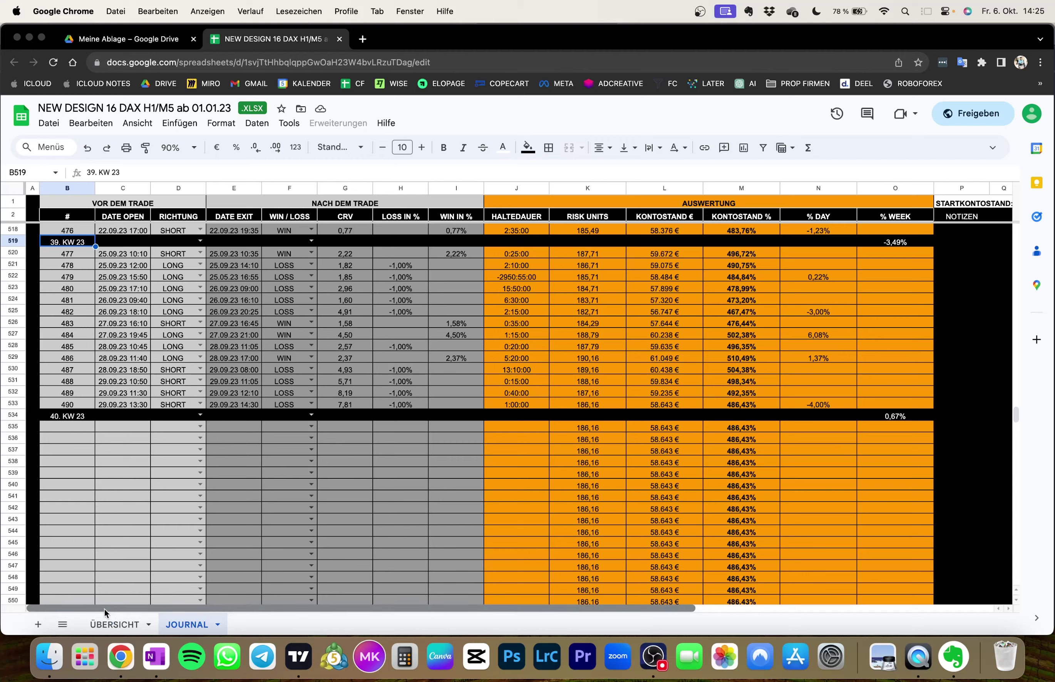
Step: Review the ÜBERSICHT statistics, then examine the account percentage, starting balance and account balance in the JOURNAL sheet for trade 490
click(106, 620)
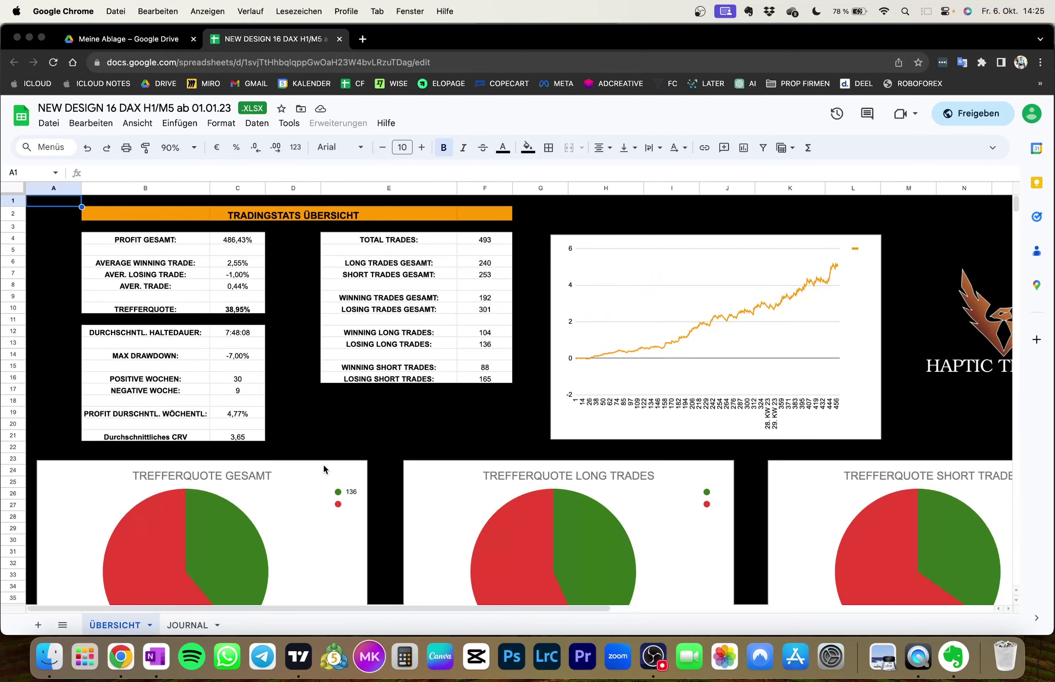
click(184, 625)
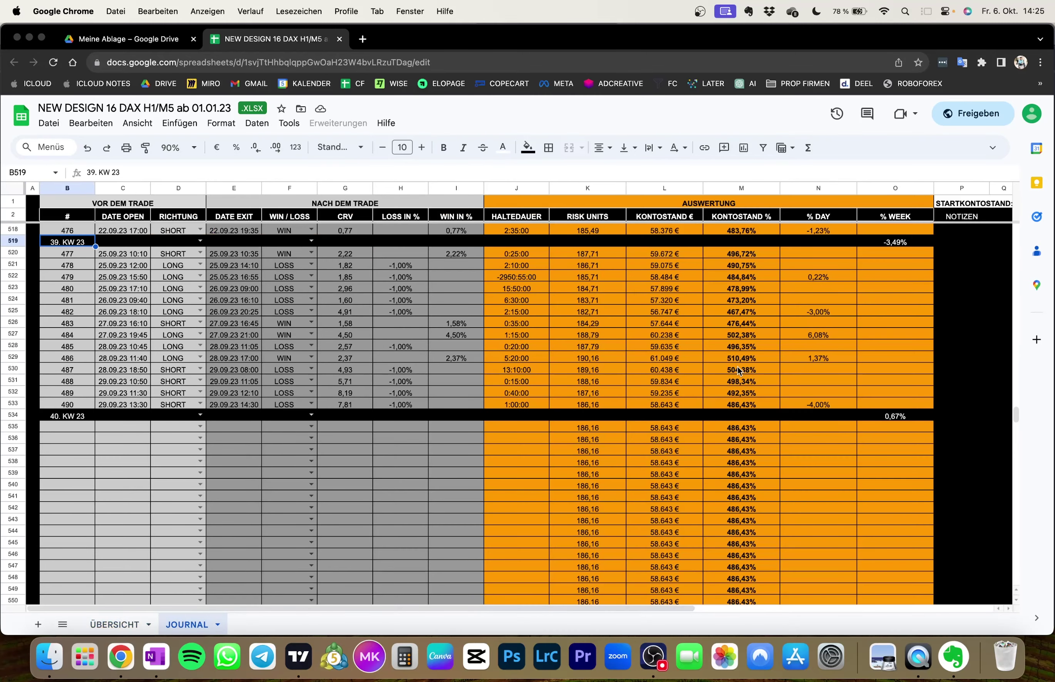
click(740, 404)
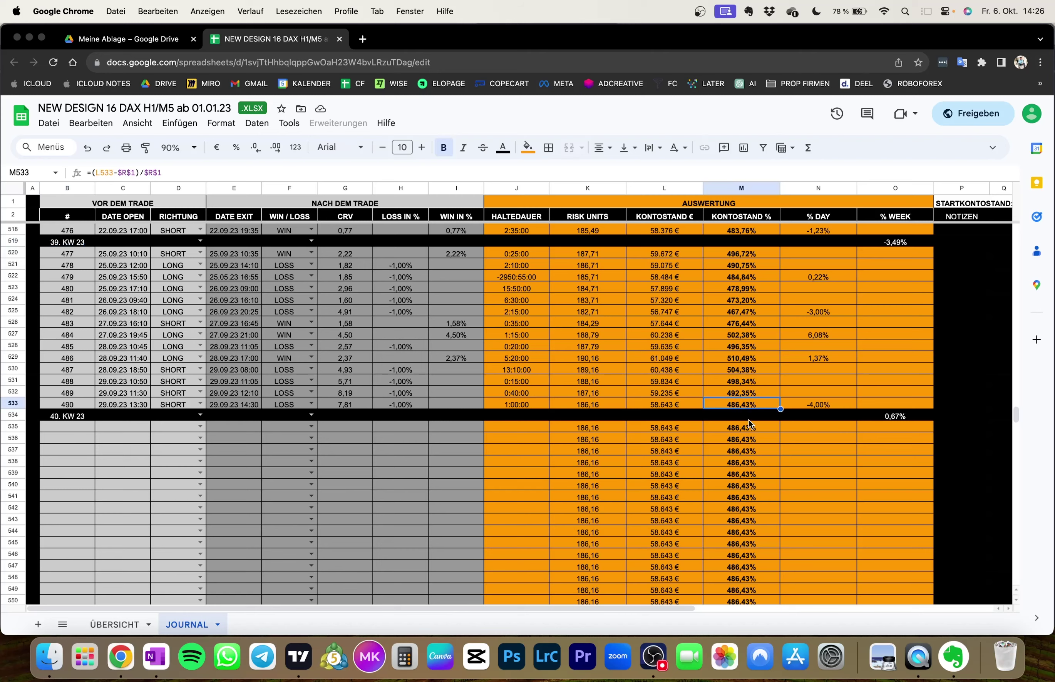
scroll(912, 244, right, 5)
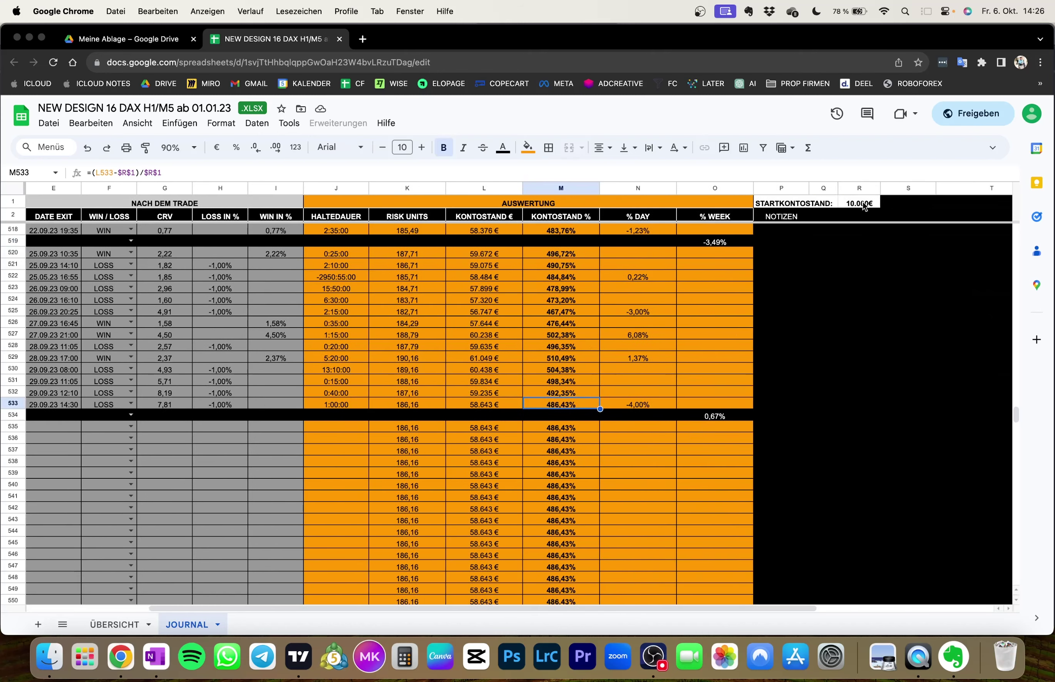
click(856, 204)
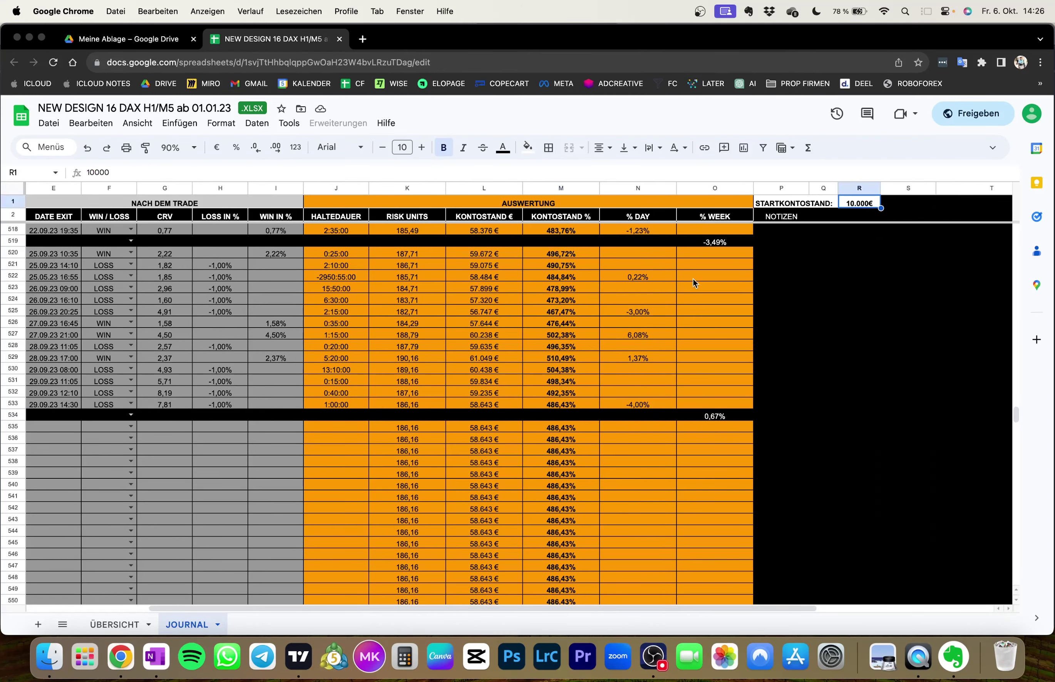
scroll(647, 346, left, 5)
click(654, 404)
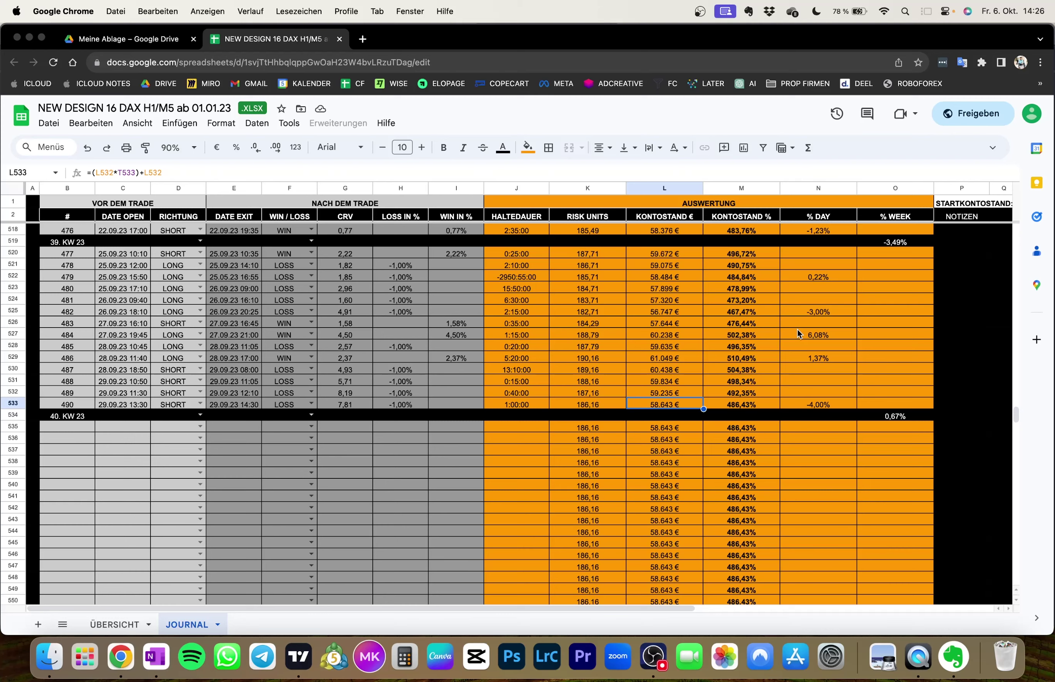
Step: Locate the first empty journal row beneath the 40. KW 23 heading and select its trade-number cell
scroll(797, 330, up, 1)
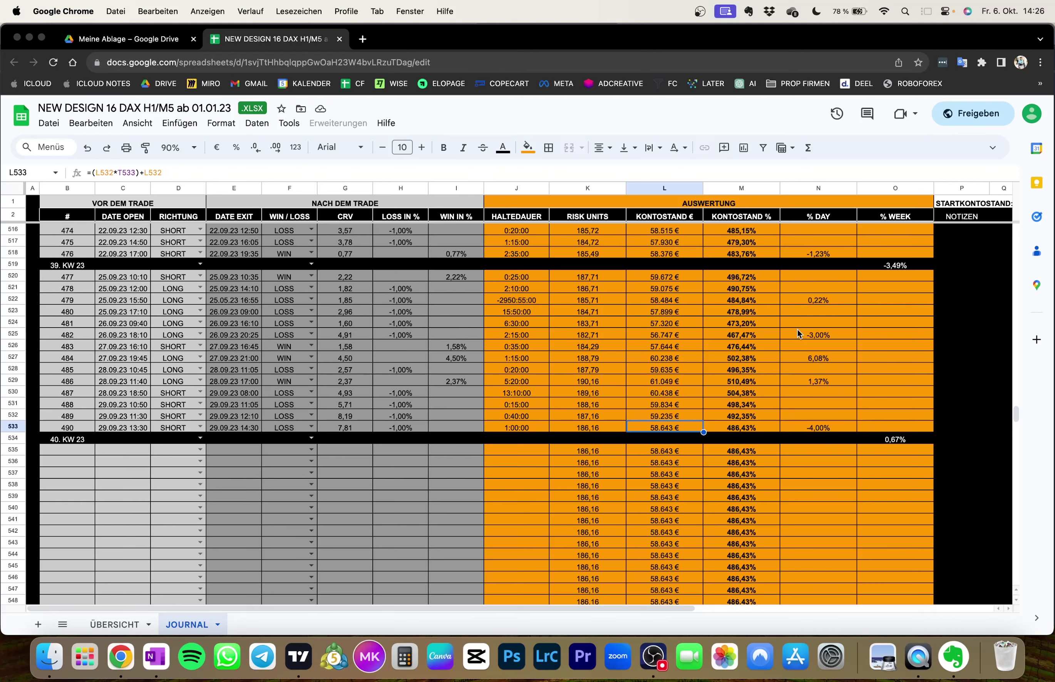
scroll(798, 329, right, 3)
scroll(707, 343, left, 3)
click(65, 450)
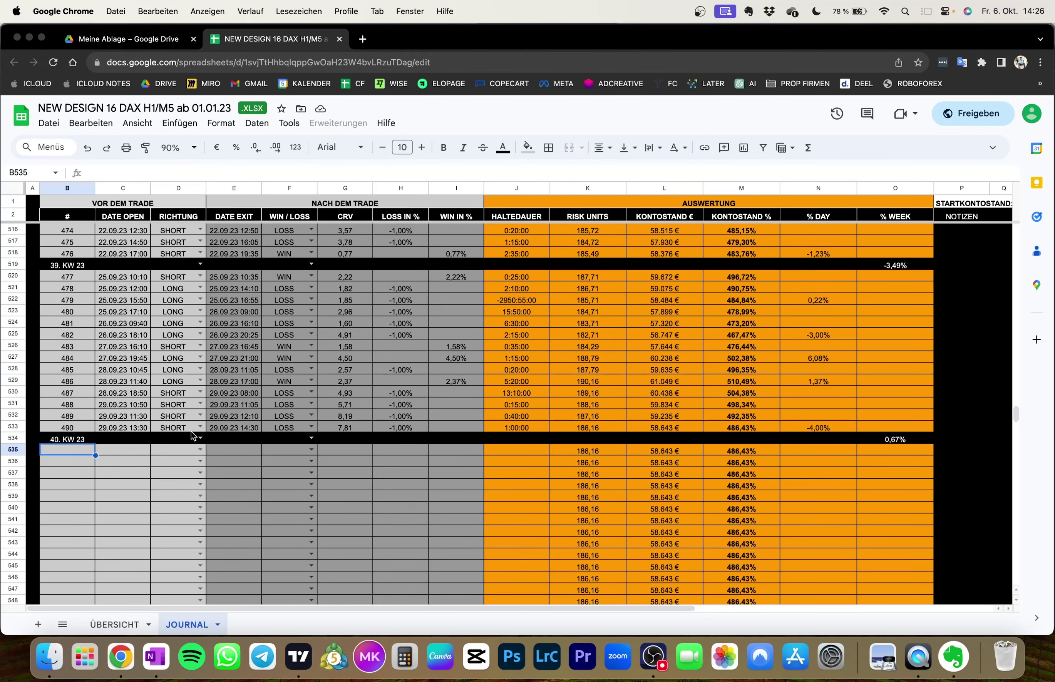
scroll(195, 429, down, 4)
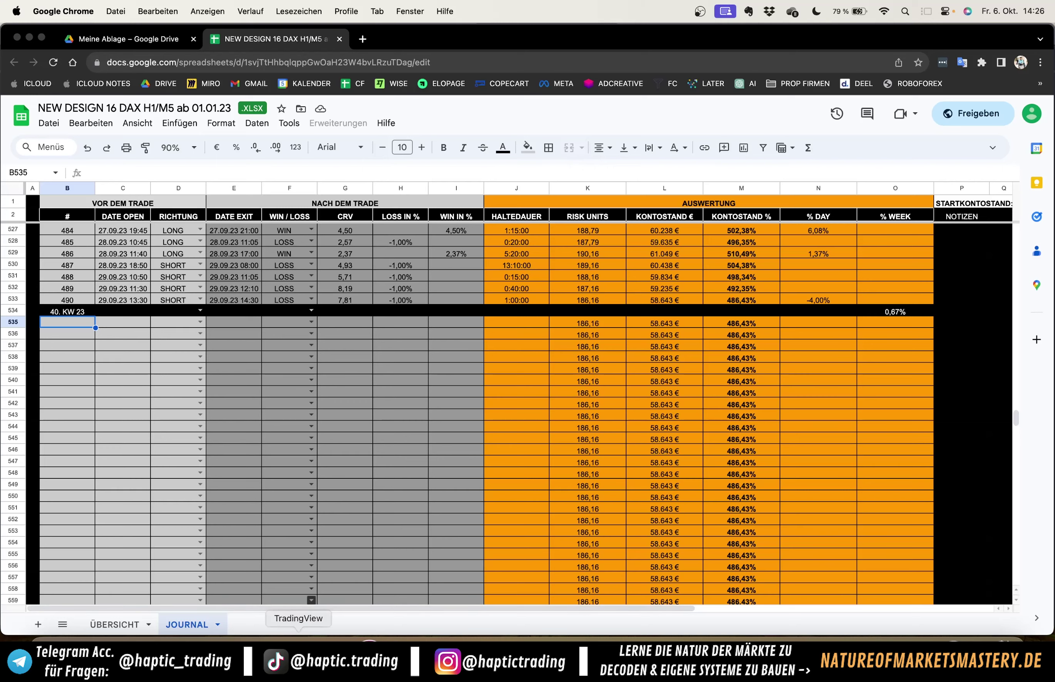
Step: Switch to TradingView and examine the GER40 5-minute chart around the morning of Monday, 2 October
click(295, 649)
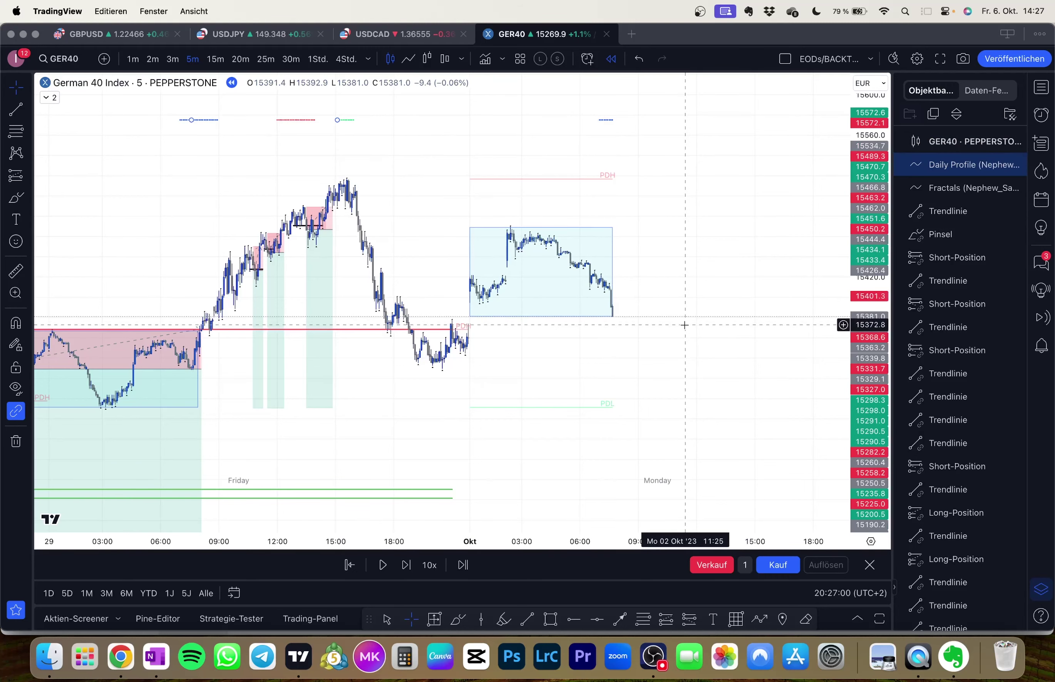
click(128, 654)
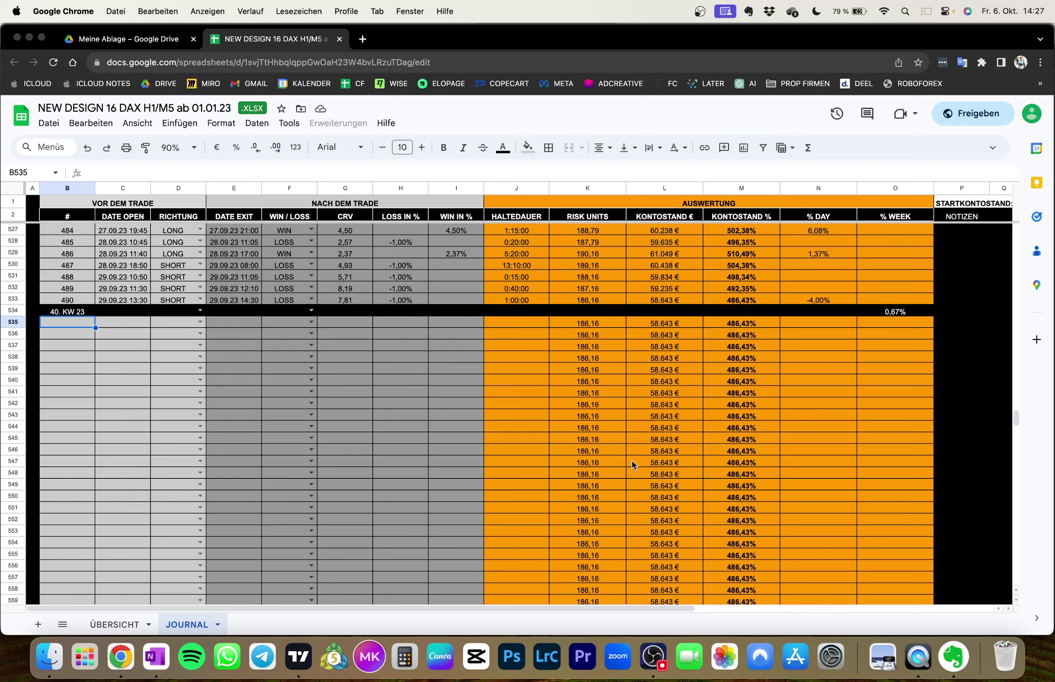
click(299, 656)
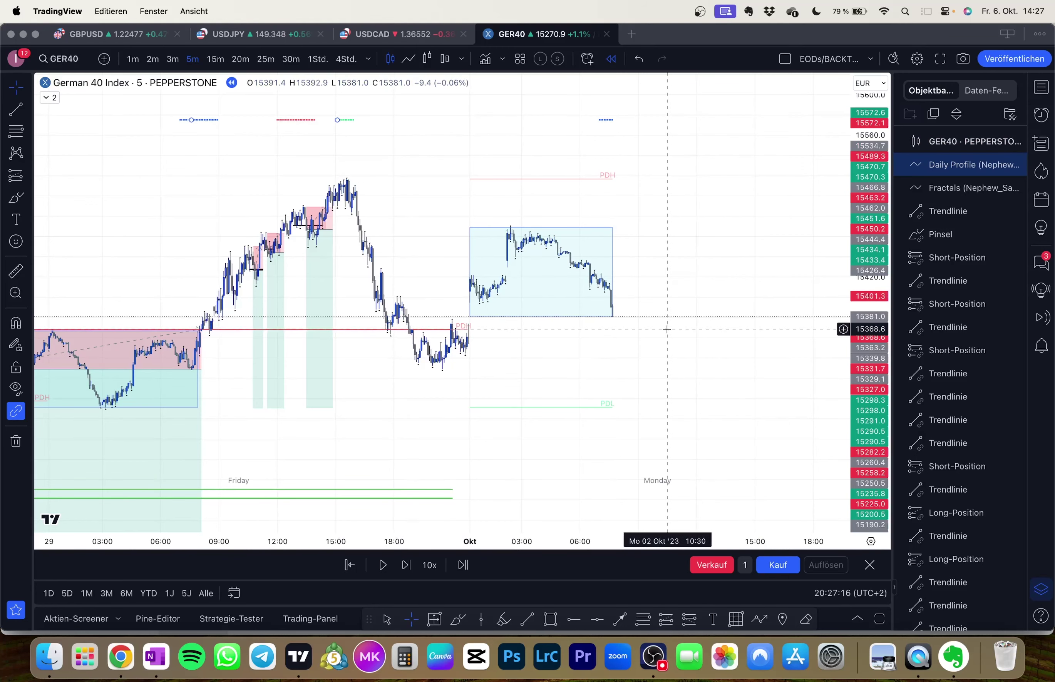
drag(626, 364, 609, 351)
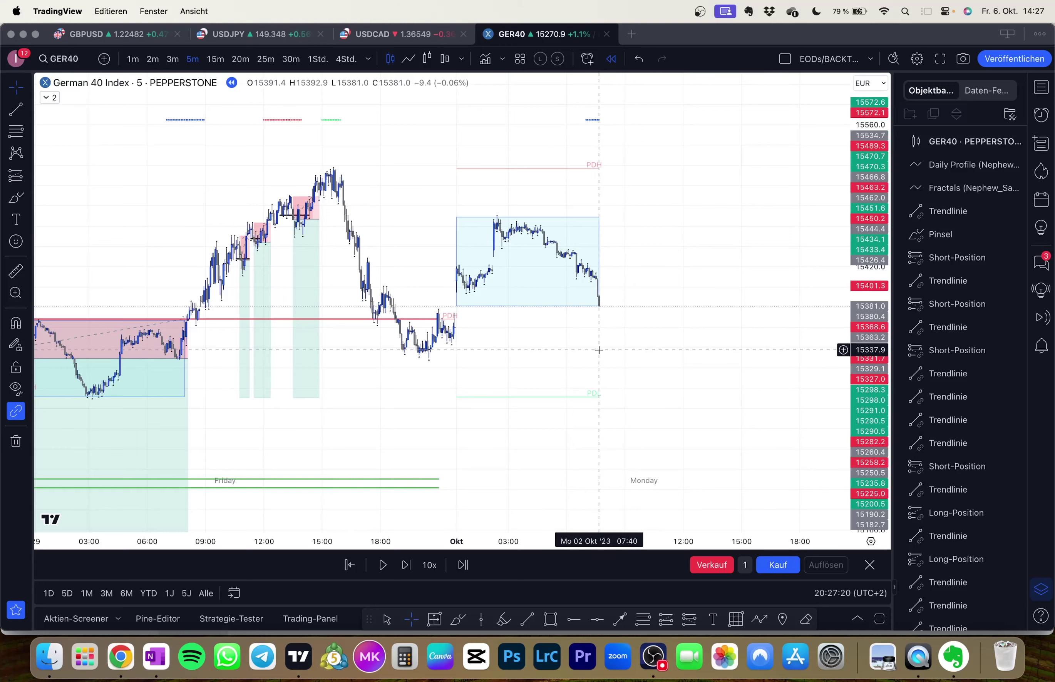
drag(595, 349, 585, 345)
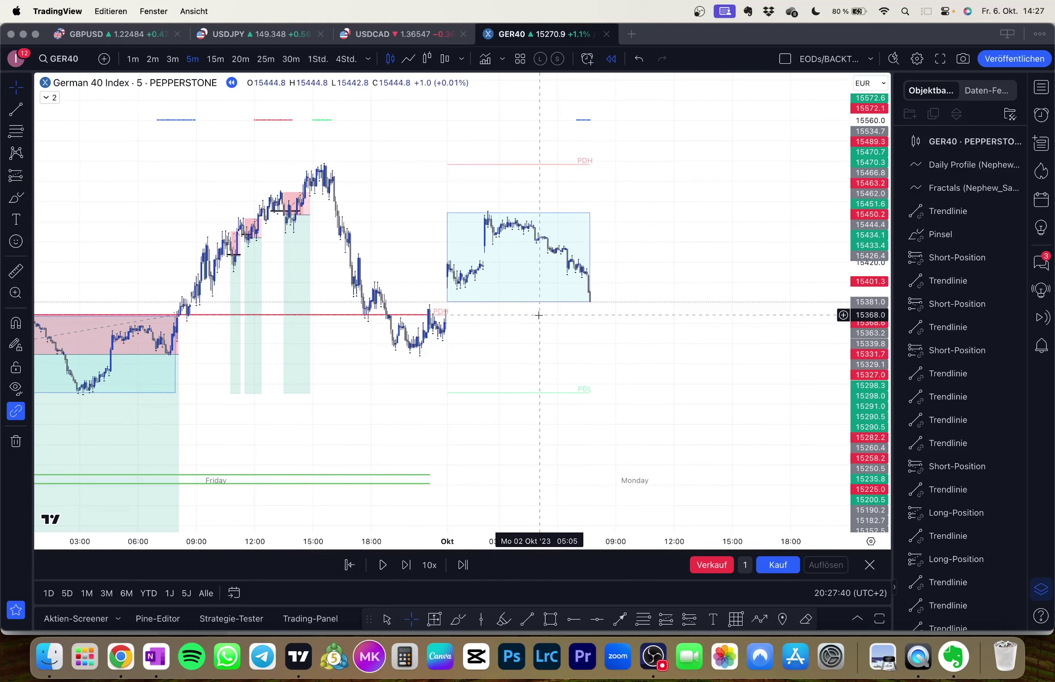
Step: Set the GER40 chart to the 1-hour timeframe and undo the accidental move of a short position
click(315, 62)
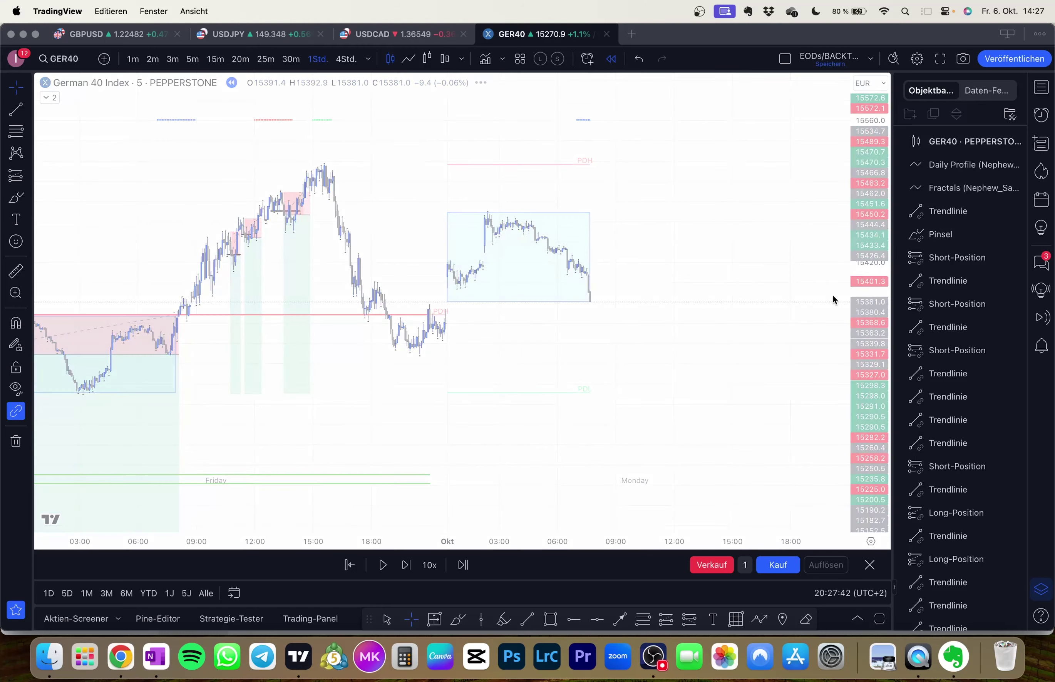
click(569, 356)
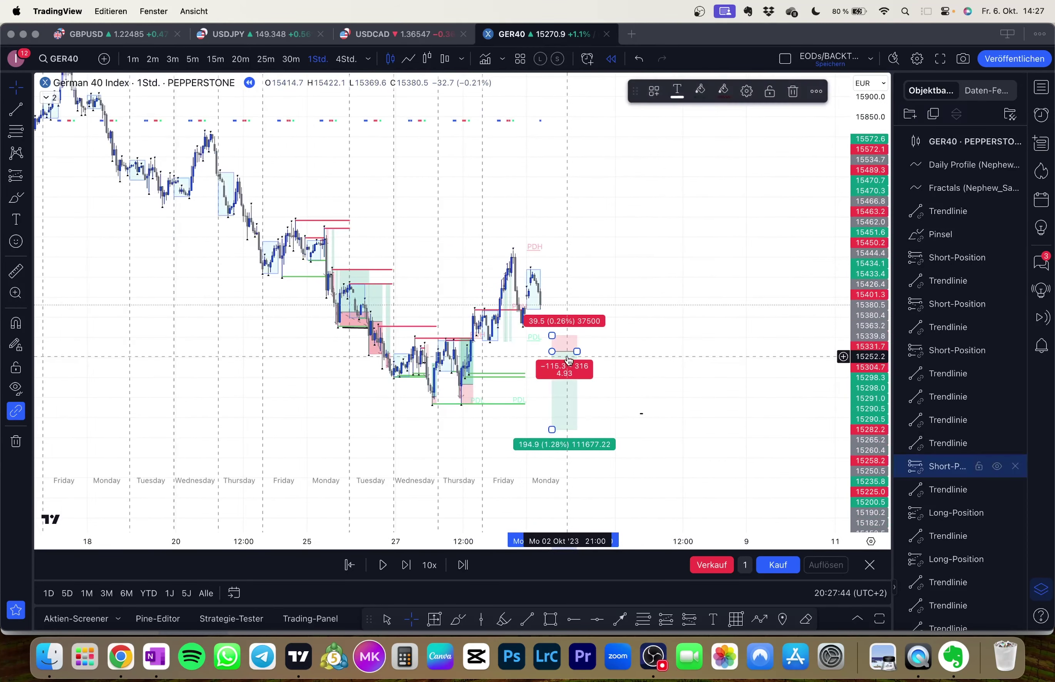
key(super+z)
drag(567, 353, 734, 386)
drag(864, 388, 865, 316)
drag(730, 341, 684, 321)
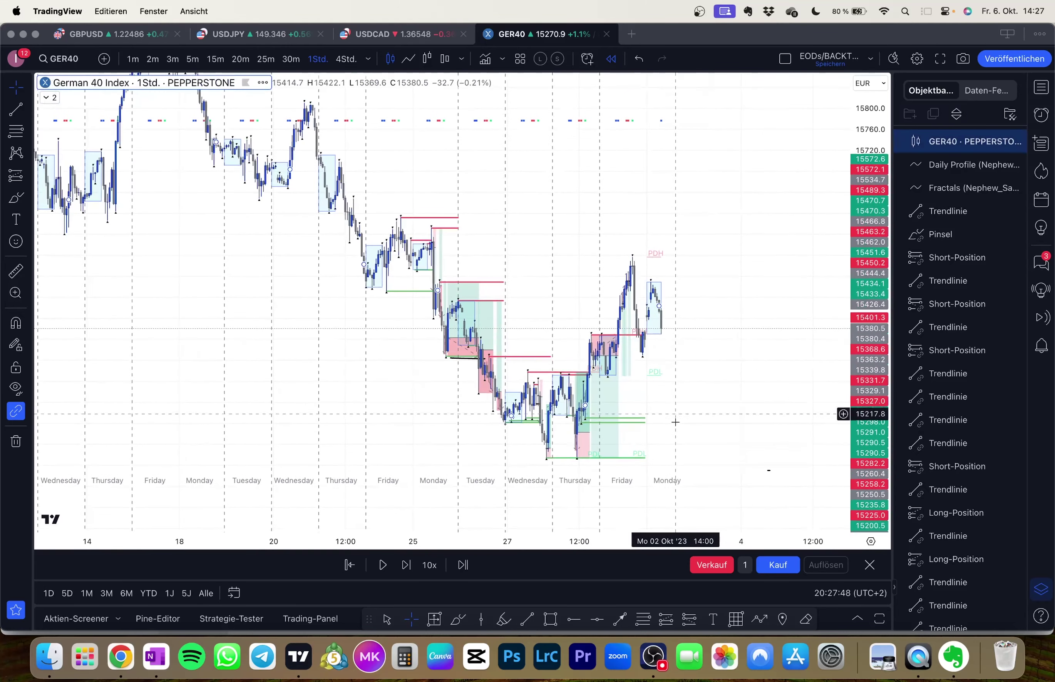
drag(724, 414, 651, 393)
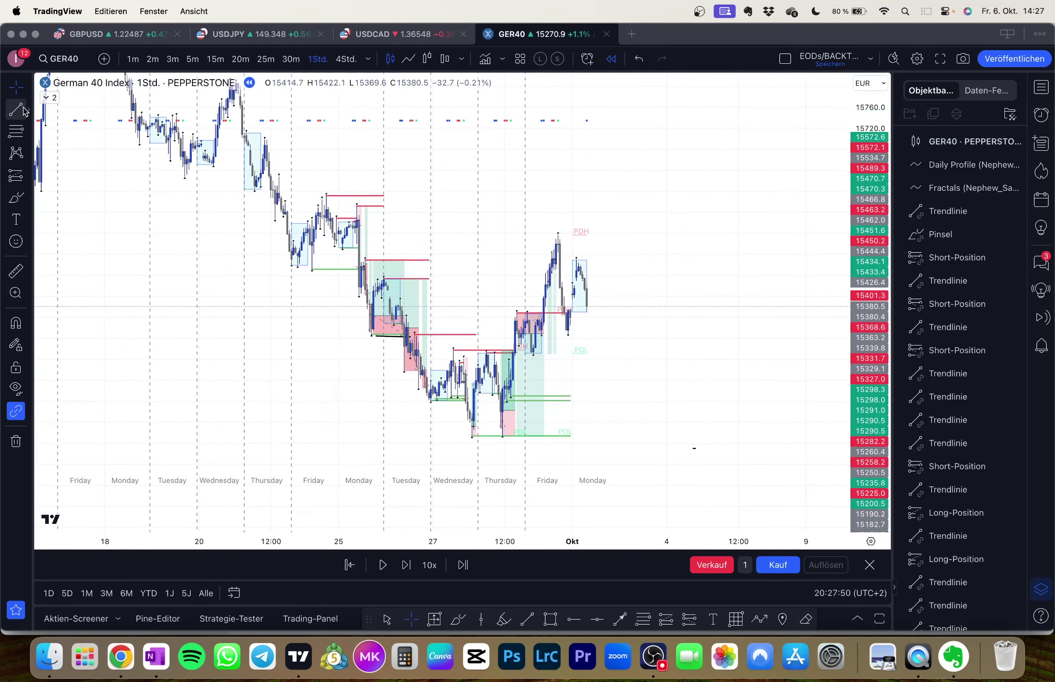
Step: Draw a horizontal trend line from Monday's high at about 15469.4 to 2 October 20:00 and colour it red
key(alt+t)
key(super)
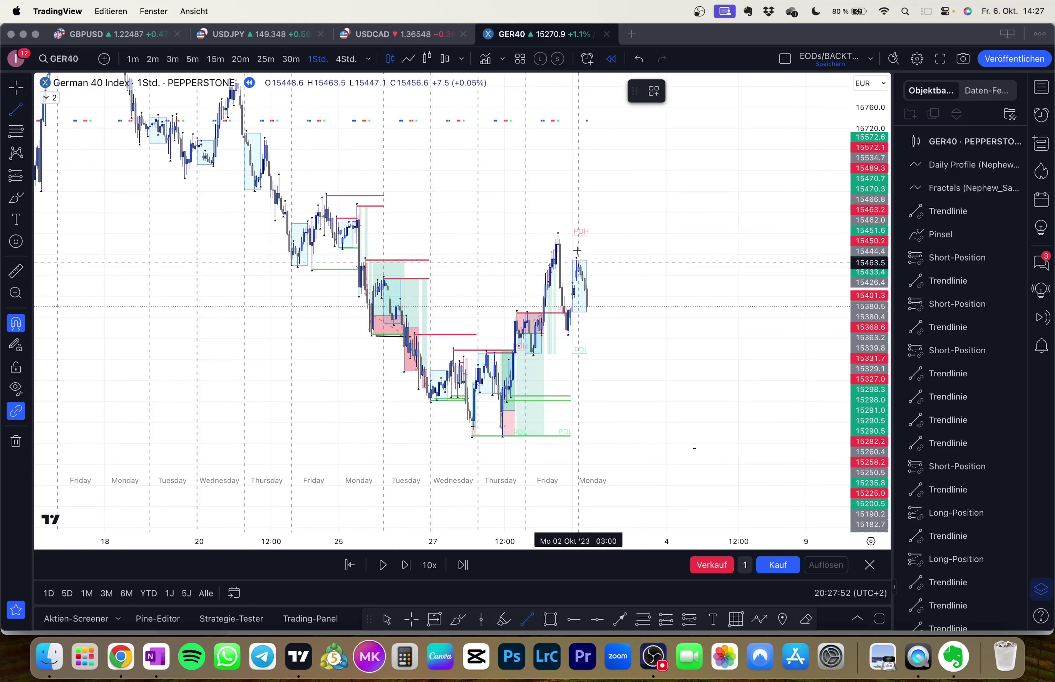
drag(576, 259, 615, 262)
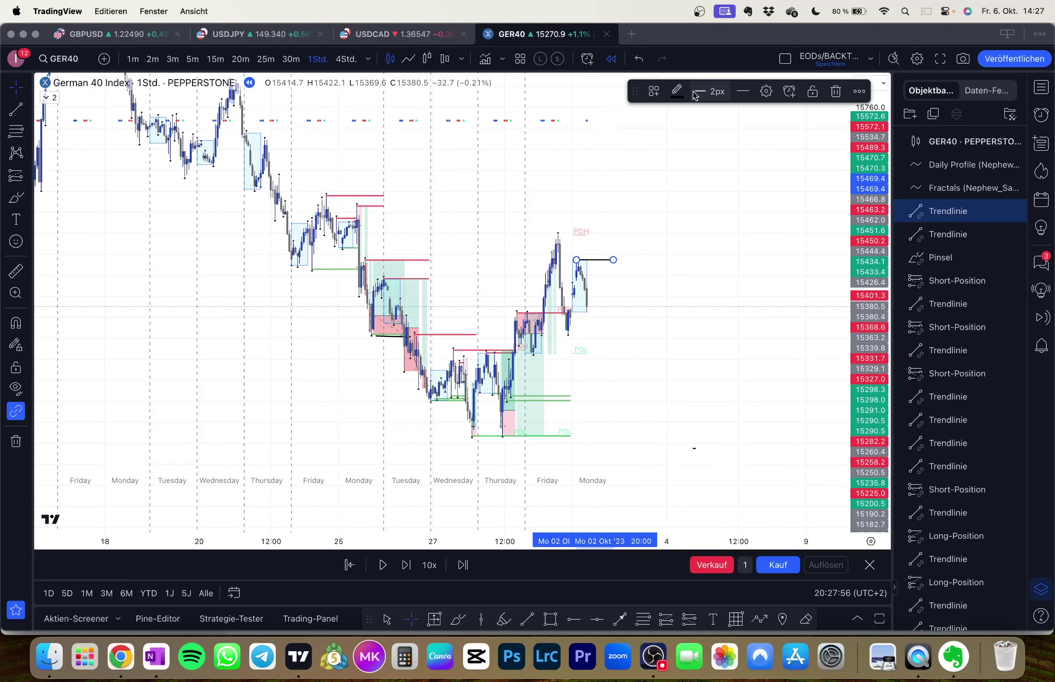
click(677, 91)
click(674, 193)
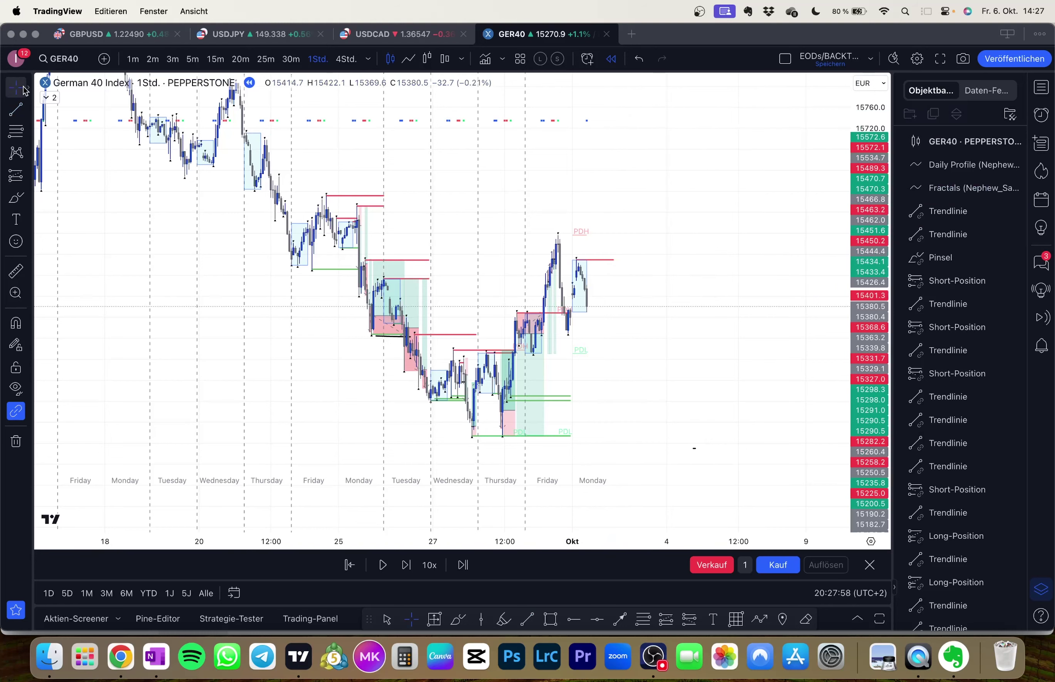
Step: Draw a red horizontal trend line from Friday's high on 29 September to the end of the Monday high line
key(alt+t)
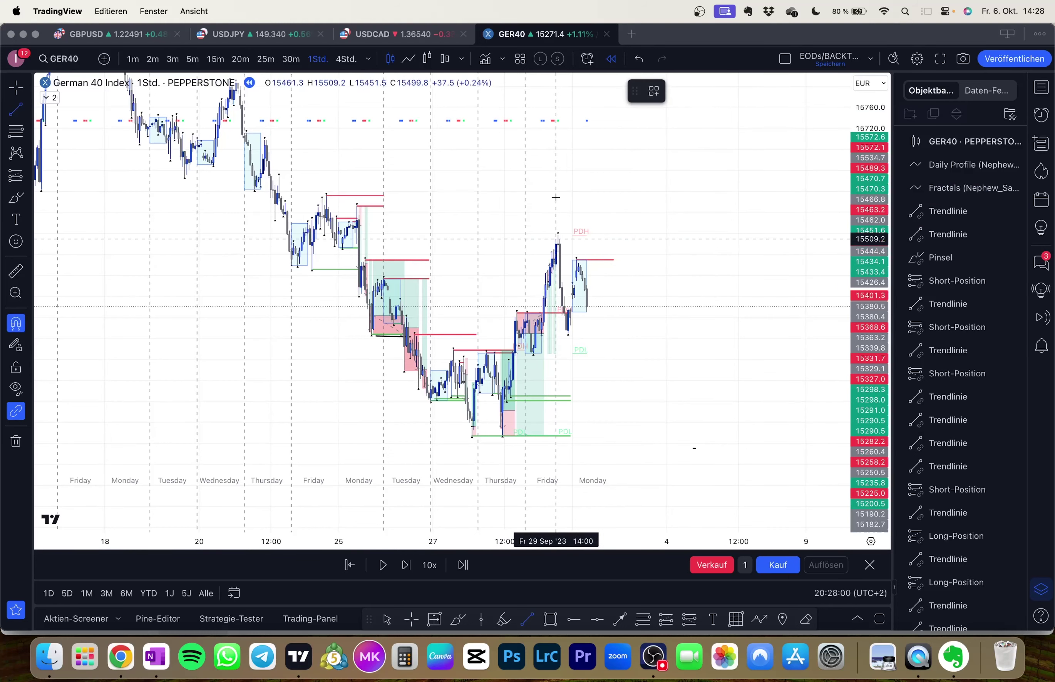
drag(558, 235, 616, 223)
shift+click(614, 221)
click(678, 252)
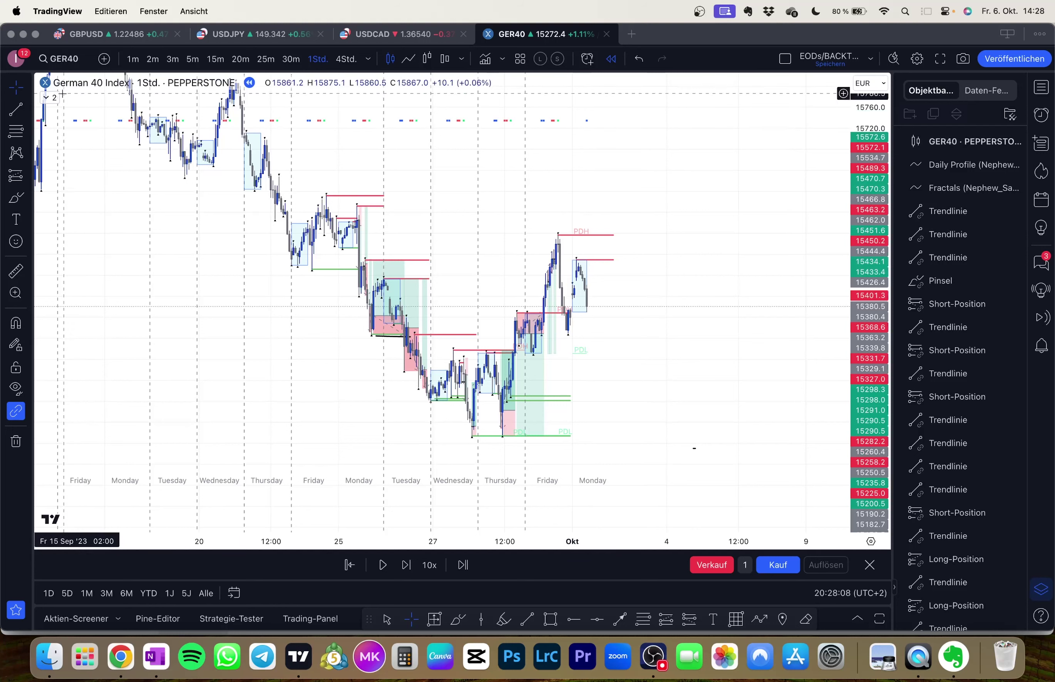
click(50, 97)
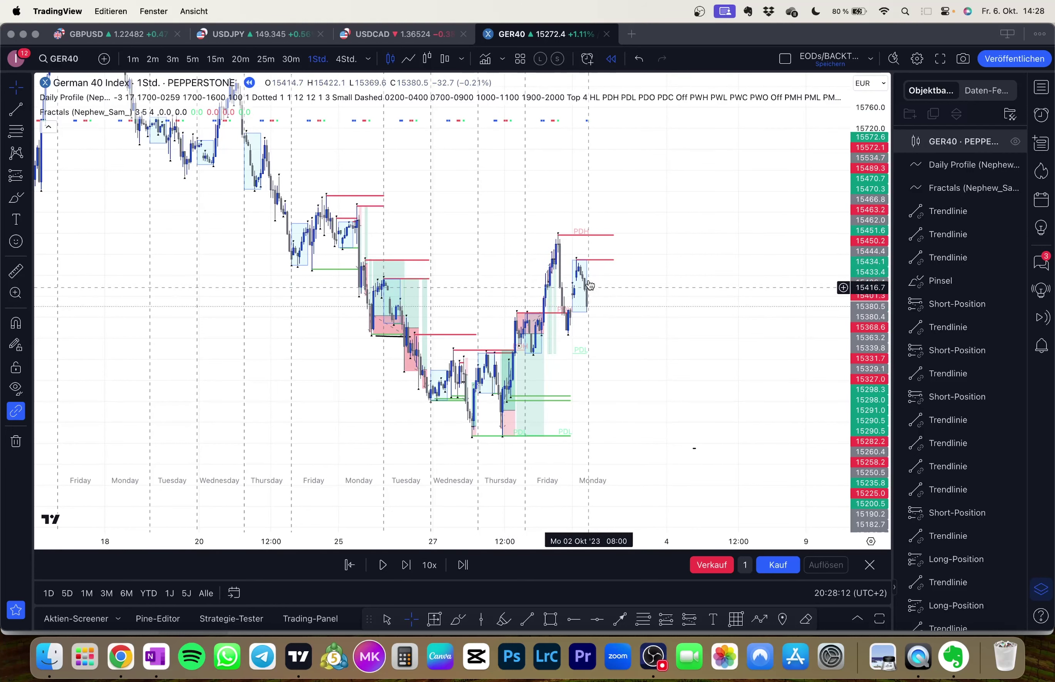
click(48, 127)
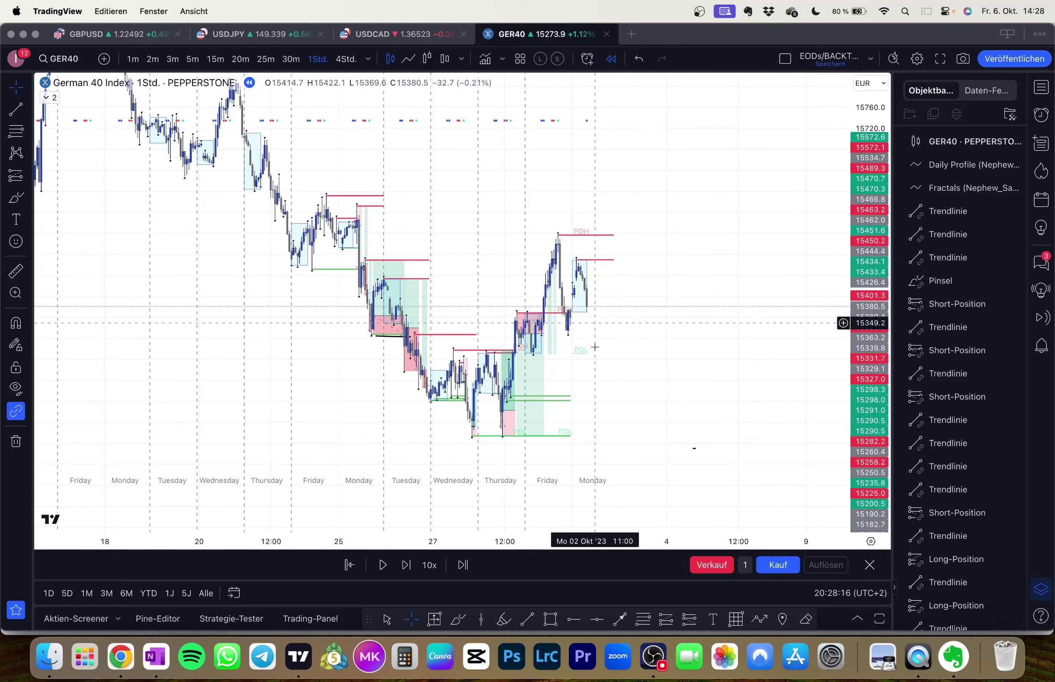
Step: Draw a horizontal trend line from Monday's low at about 15369.6 to 2 October 20:00
click(17, 114)
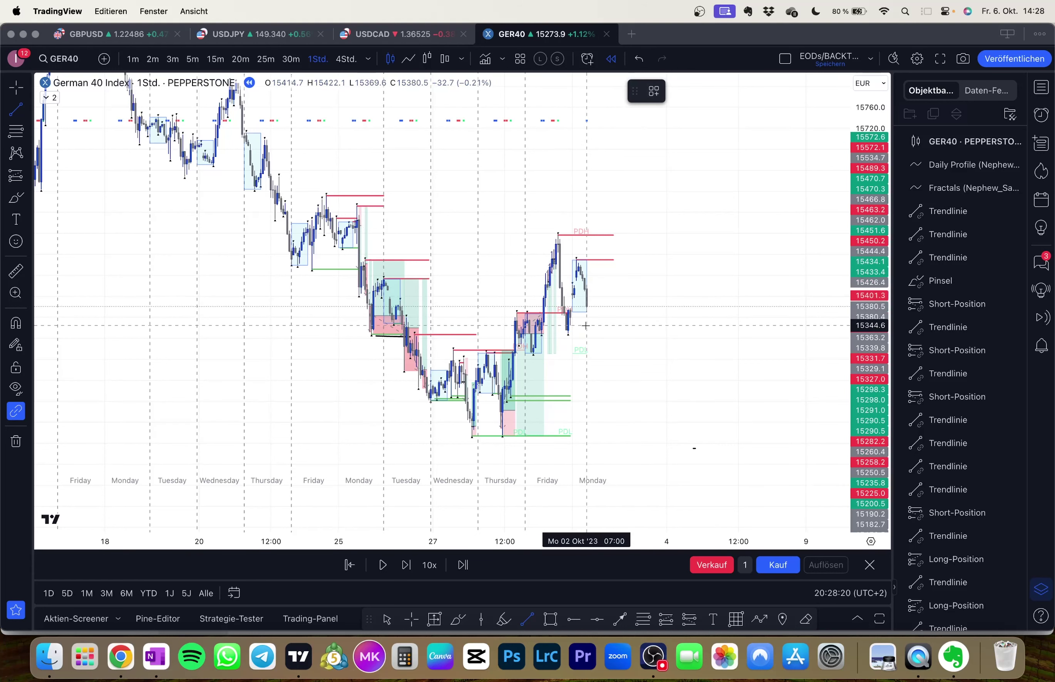
click(586, 313)
click(614, 315)
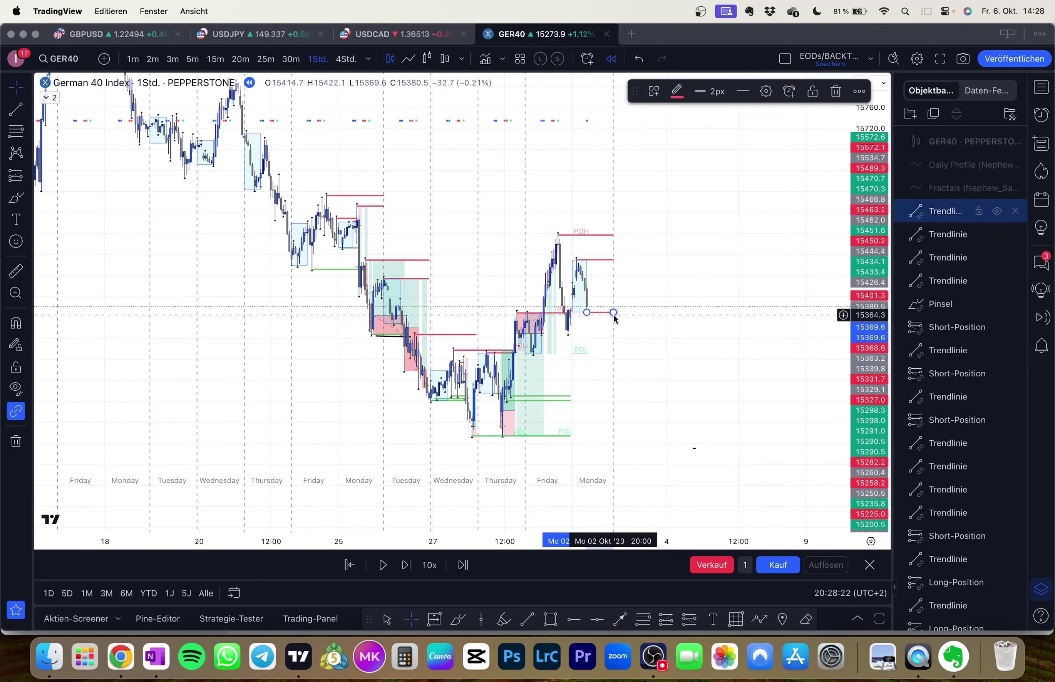
click(590, 324)
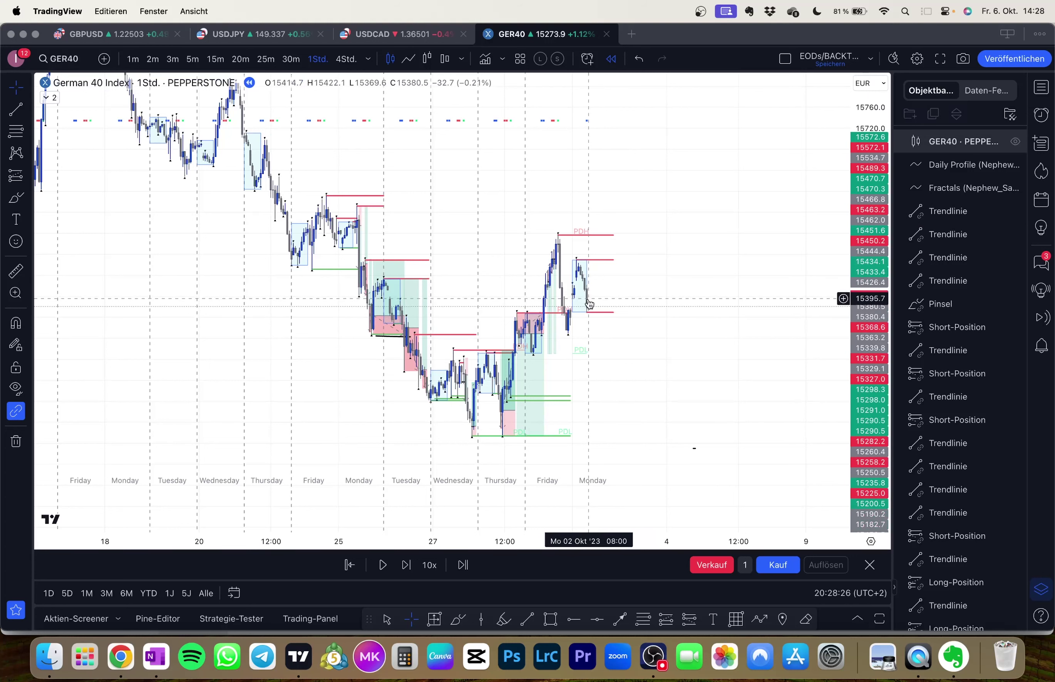
click(588, 312)
click(589, 310)
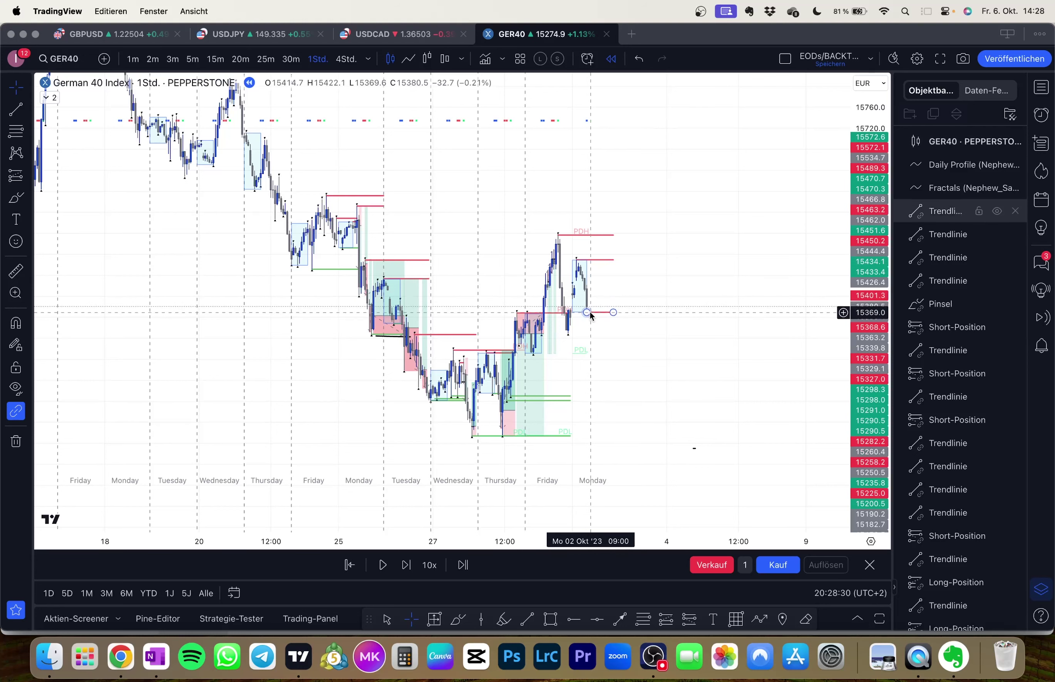
click(588, 309)
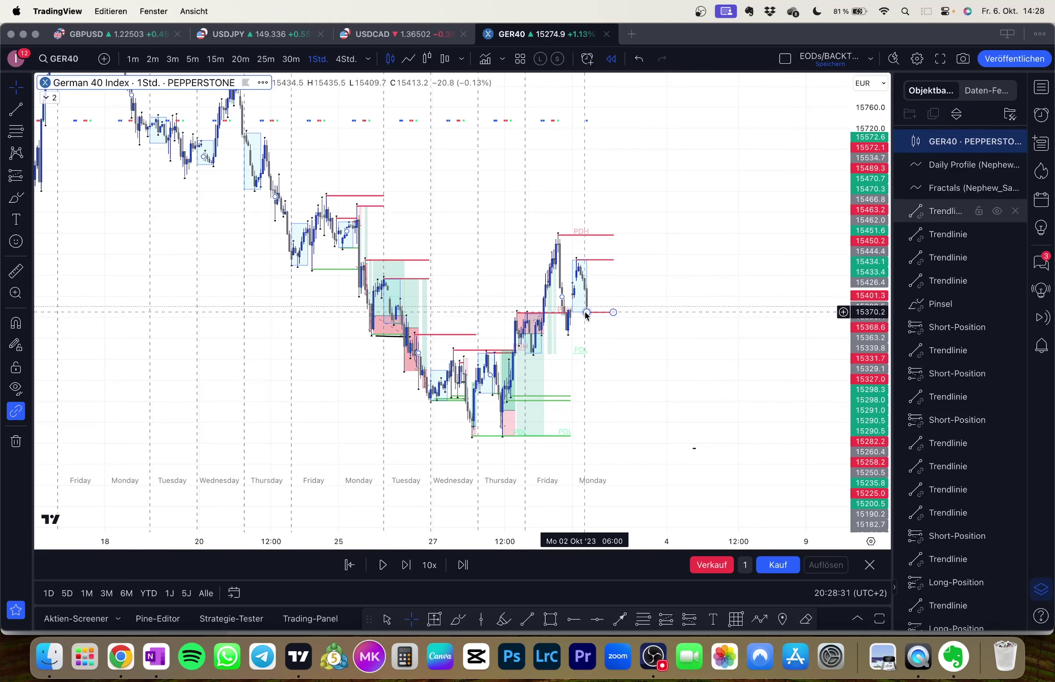
Step: Draw a horizontal trend line from the 29 September low at about 15329.4 to 2 October 20:00 and colour it green
click(9, 114)
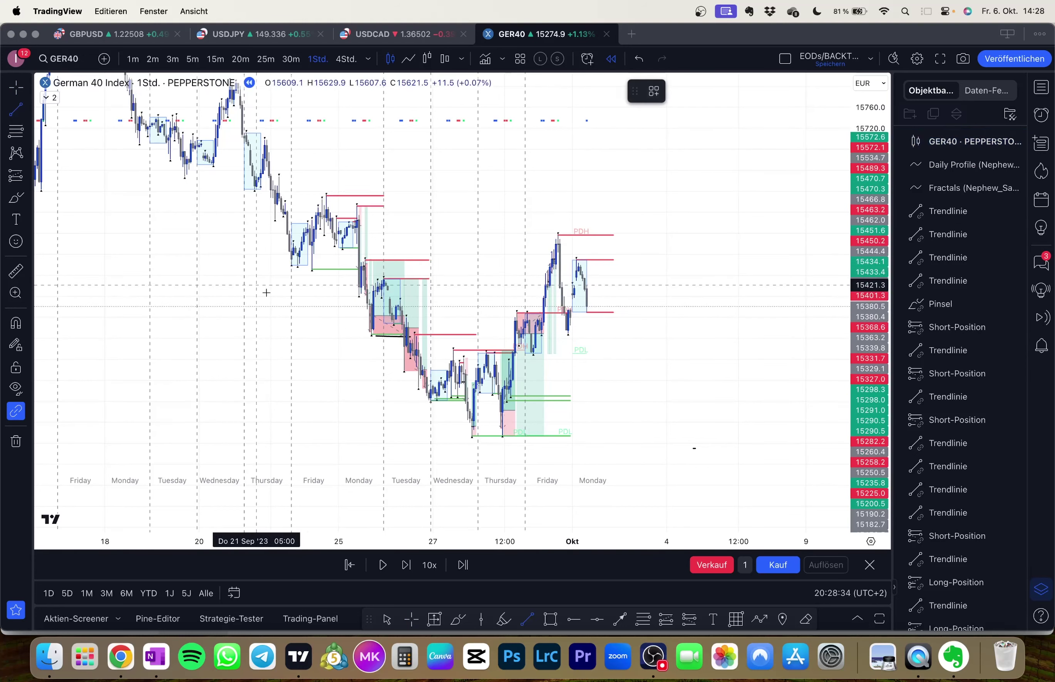
click(568, 333)
click(616, 334)
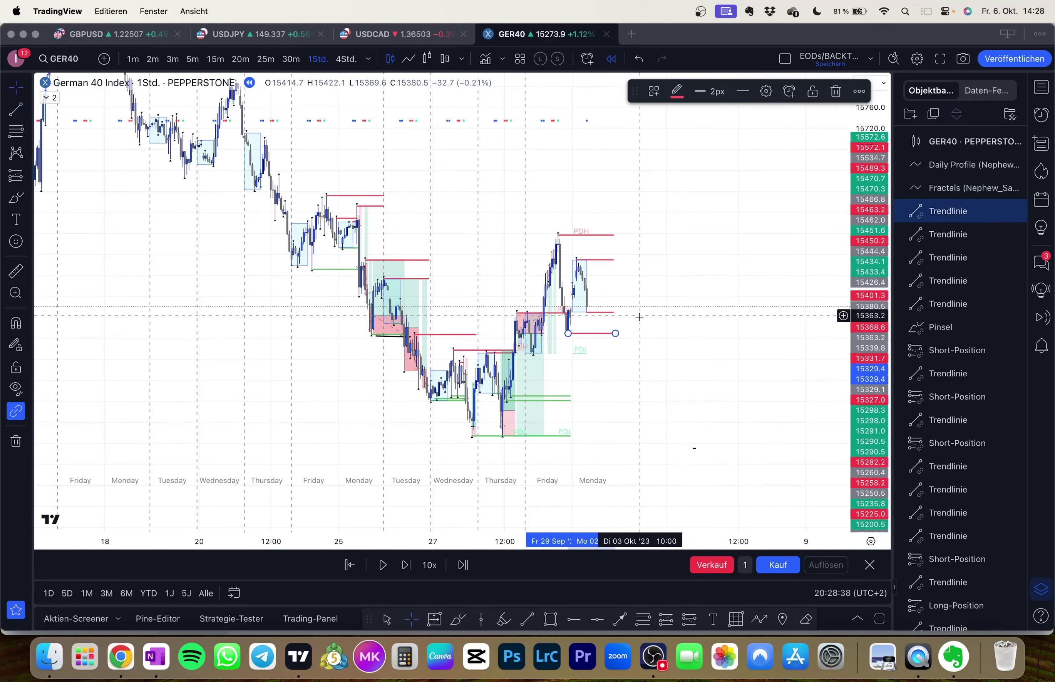
drag(615, 334, 614, 333)
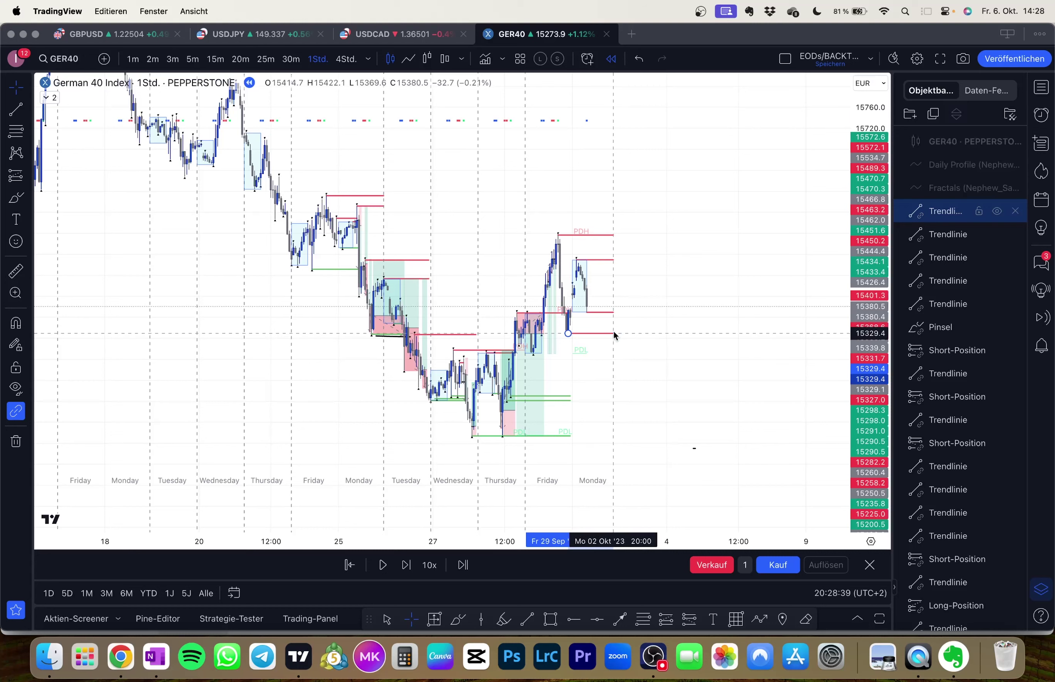
click(677, 91)
click(719, 192)
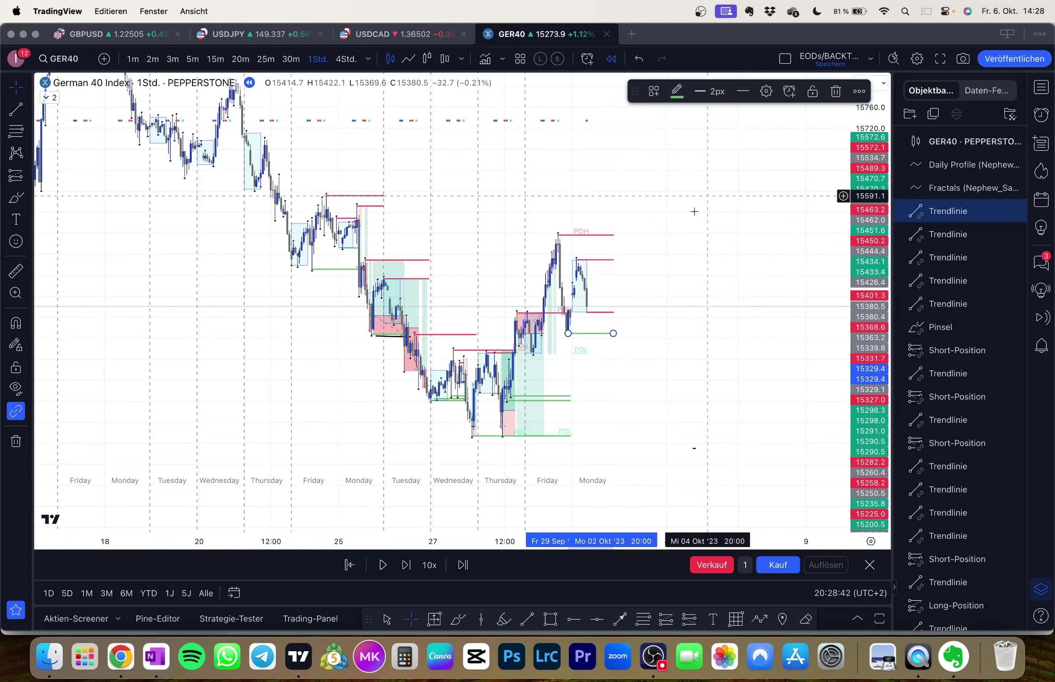
Step: Colour the trend line at Monday's low of about 15369.6 green
click(602, 312)
click(677, 91)
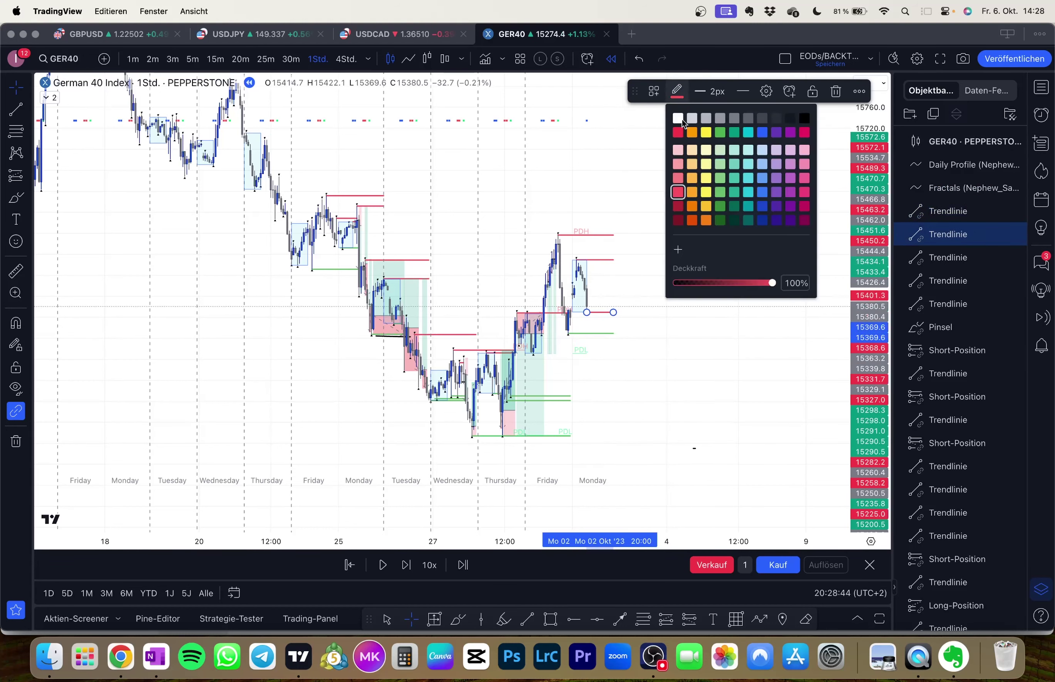
click(719, 191)
click(586, 362)
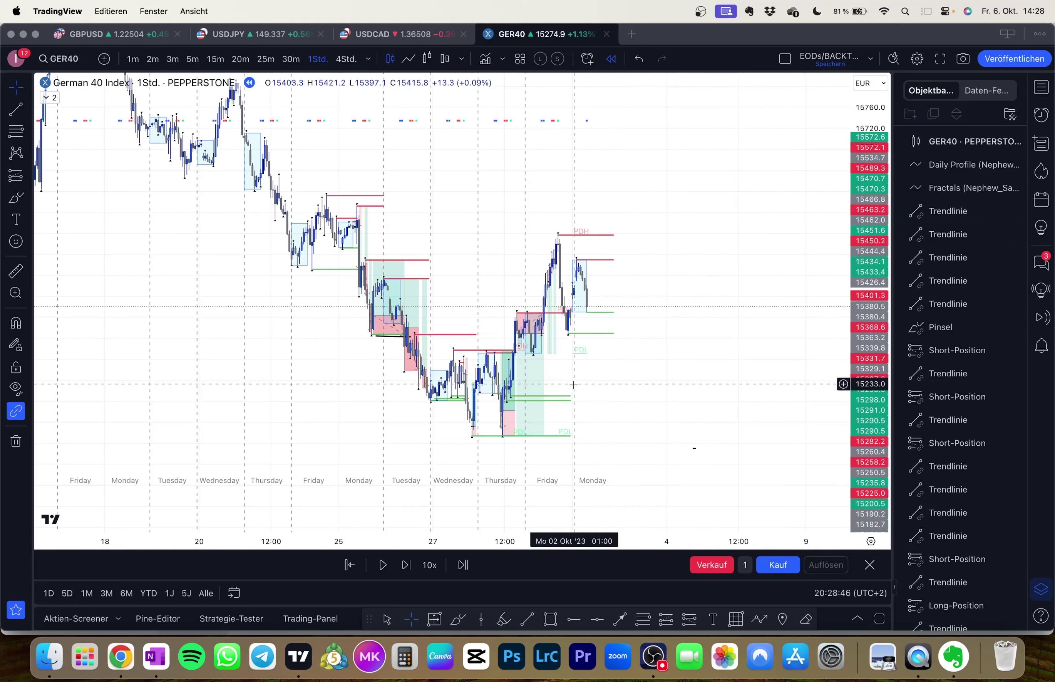
Step: Extend the three green low lines from the previous week horizontally to 2 October 20:00, level with the newer lines
drag(571, 397, 613, 401)
click(612, 396)
click(568, 401)
drag(569, 438, 615, 438)
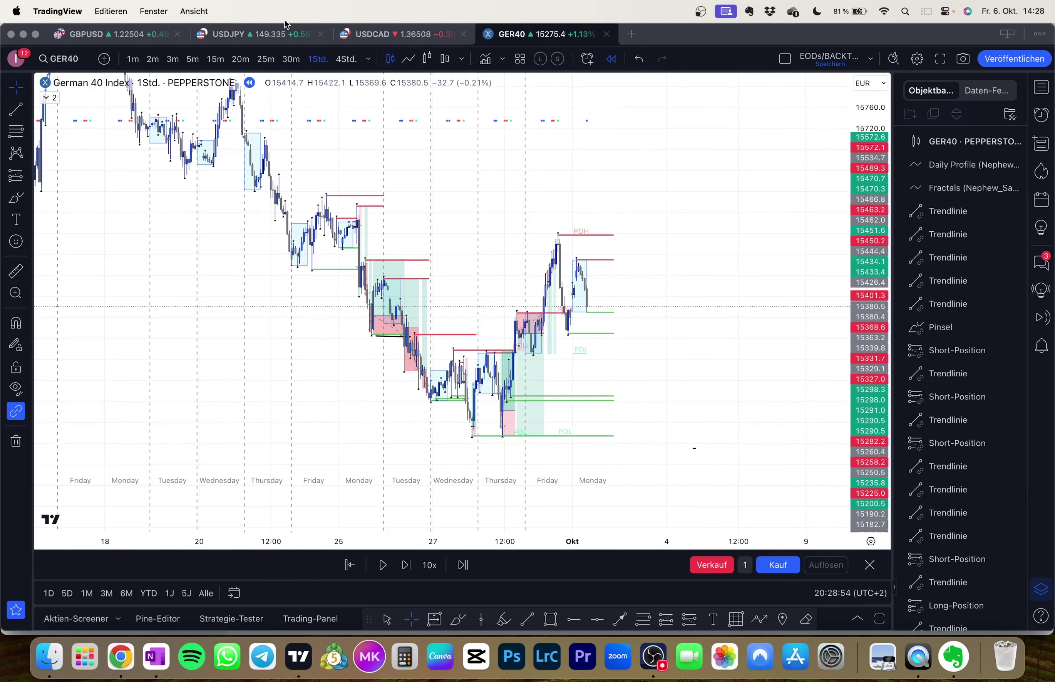
Step: Switch the chart to the 5-minute timeframe and advance the replay bar by bar to about 08:20 on 2 October
click(193, 58)
scroll(660, 297, down, 2)
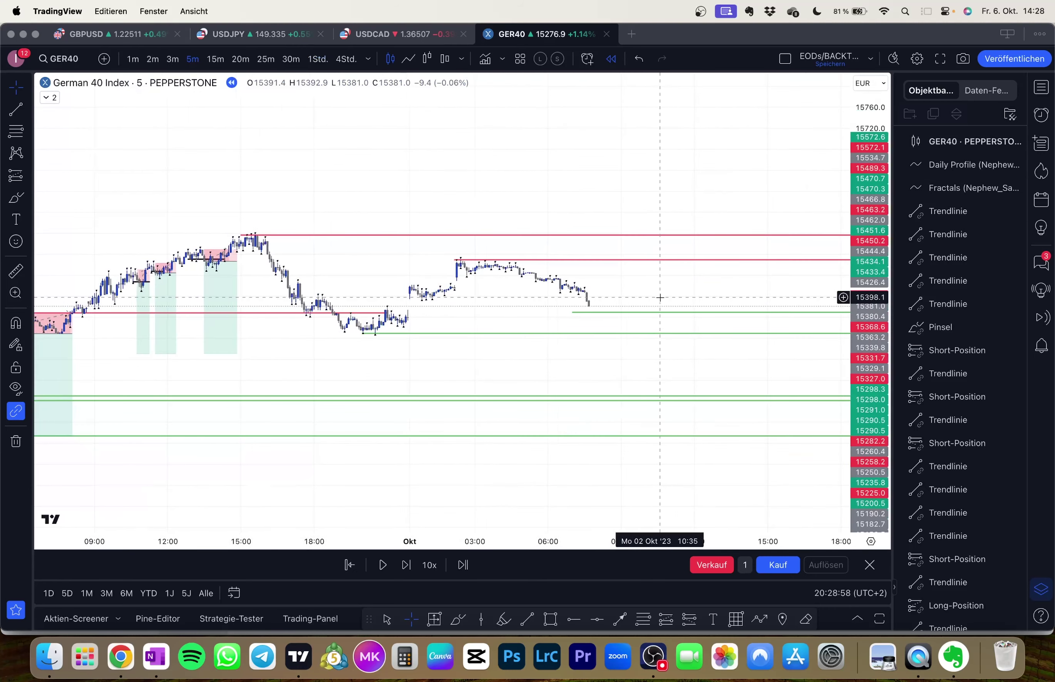
drag(679, 297, 565, 299)
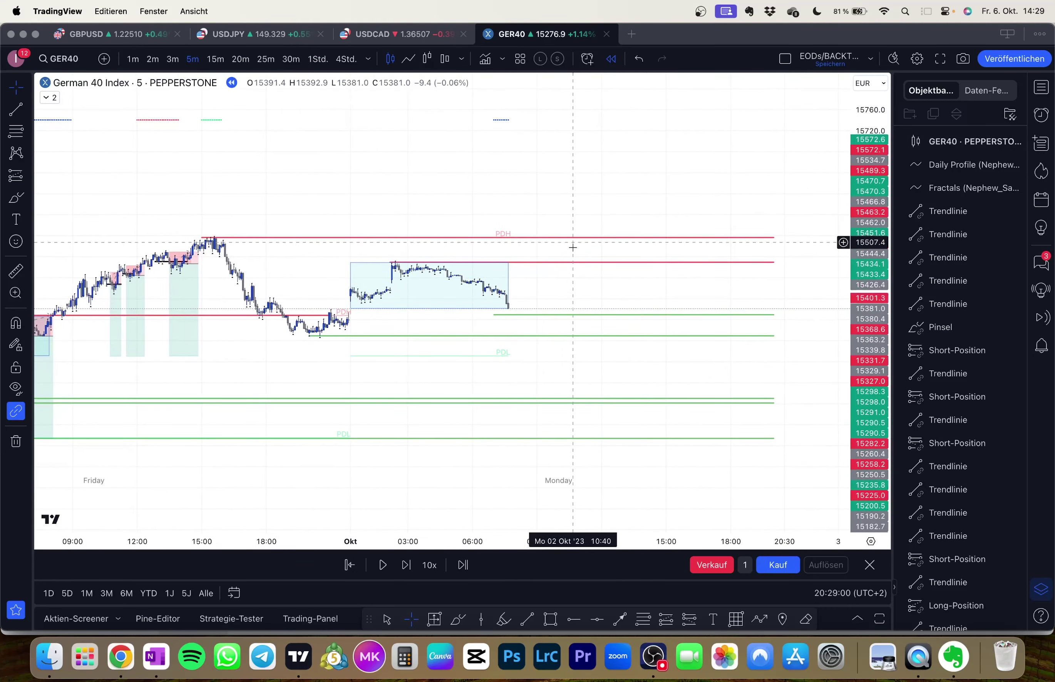
key(shift+Right)
key(shift+Right)
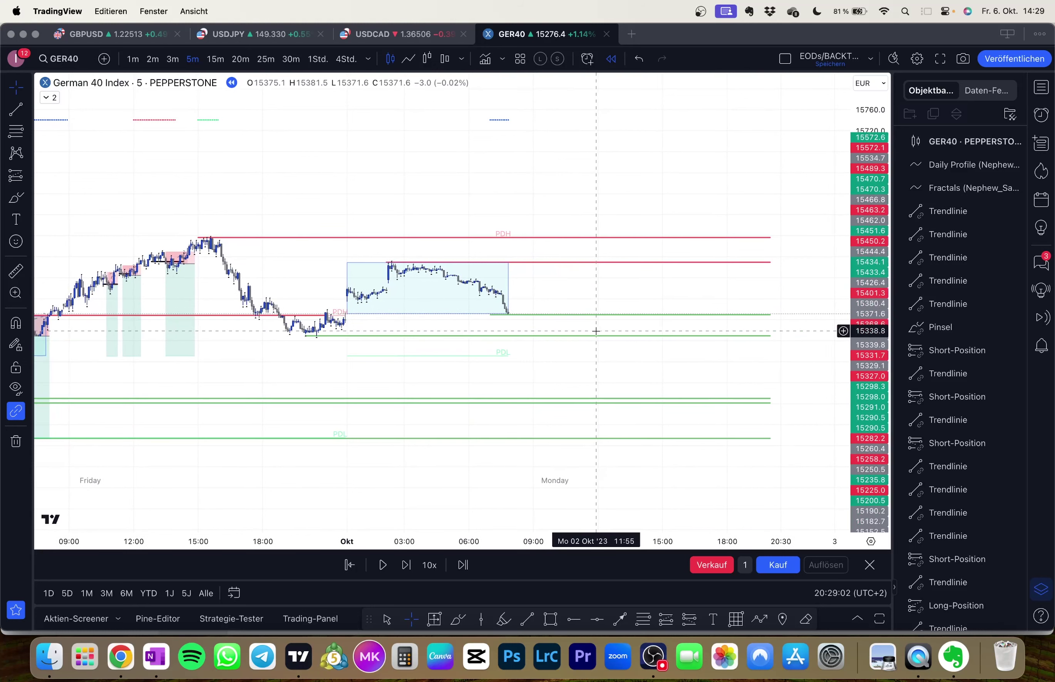
scroll(656, 301, left, 3)
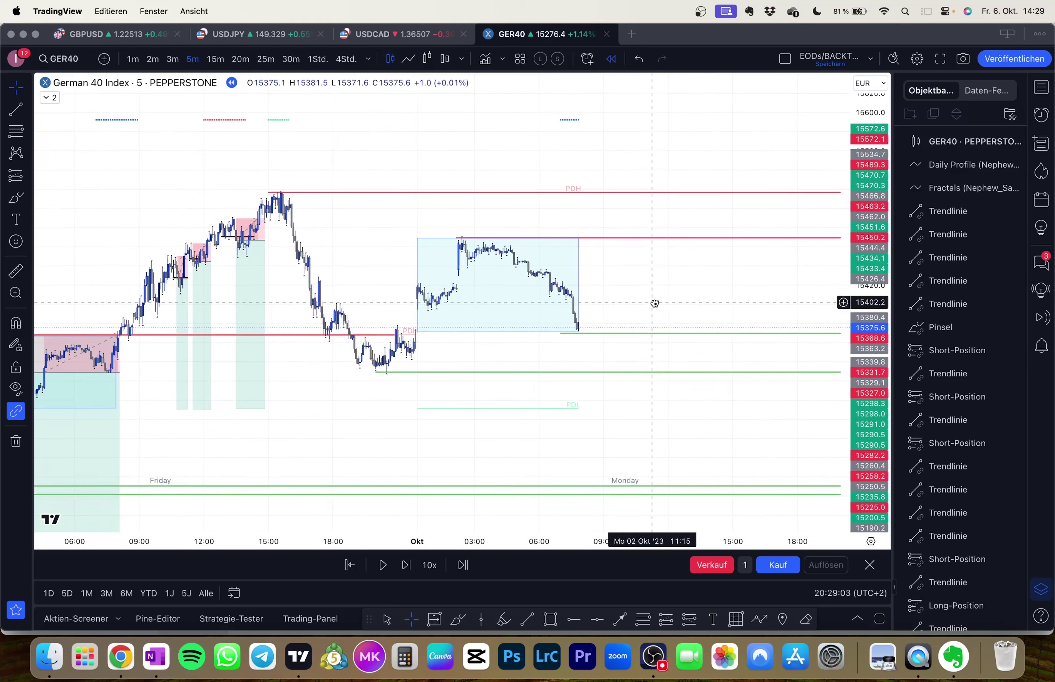
key(shift+Right)
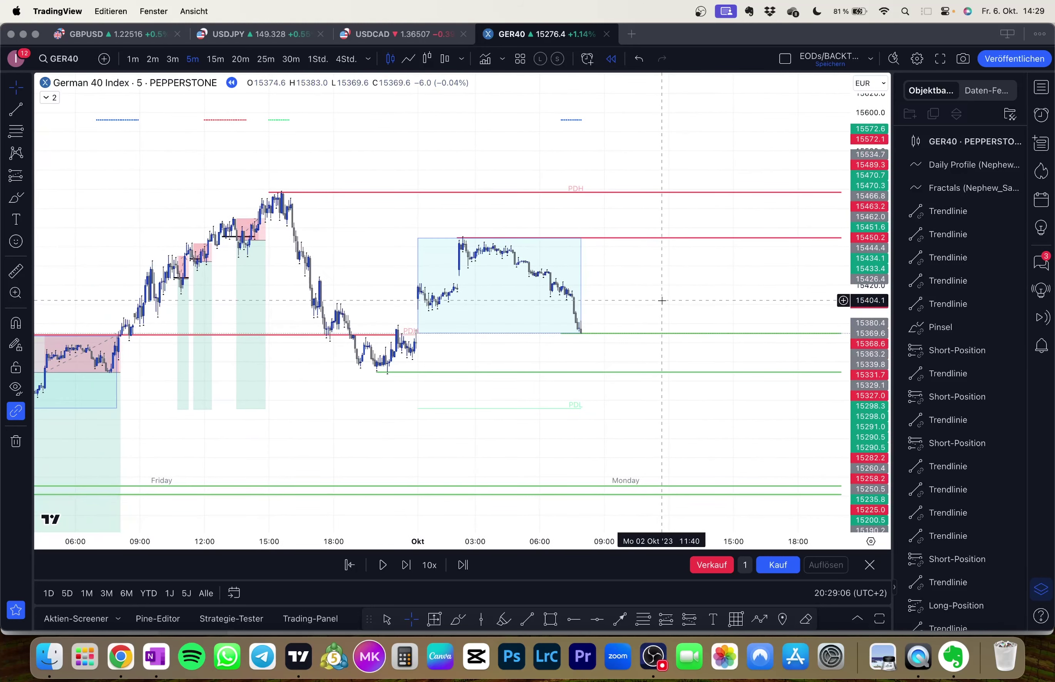
key(shift+Right)
key(shift+Right)
key(shift+Right)
key(shift+Right)
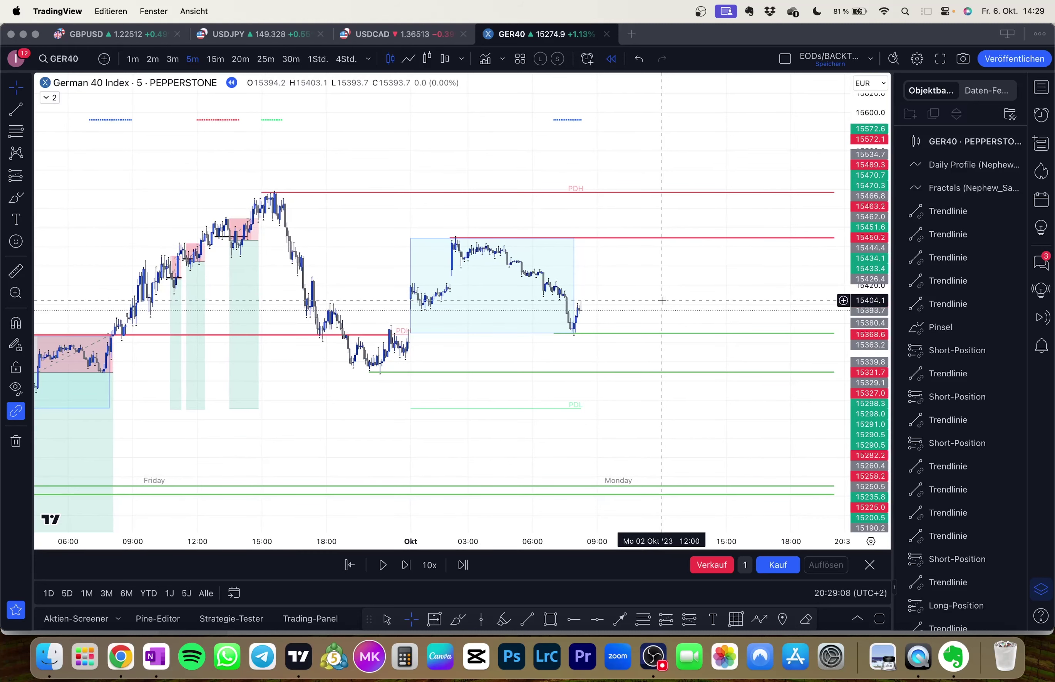
key(shift+Right)
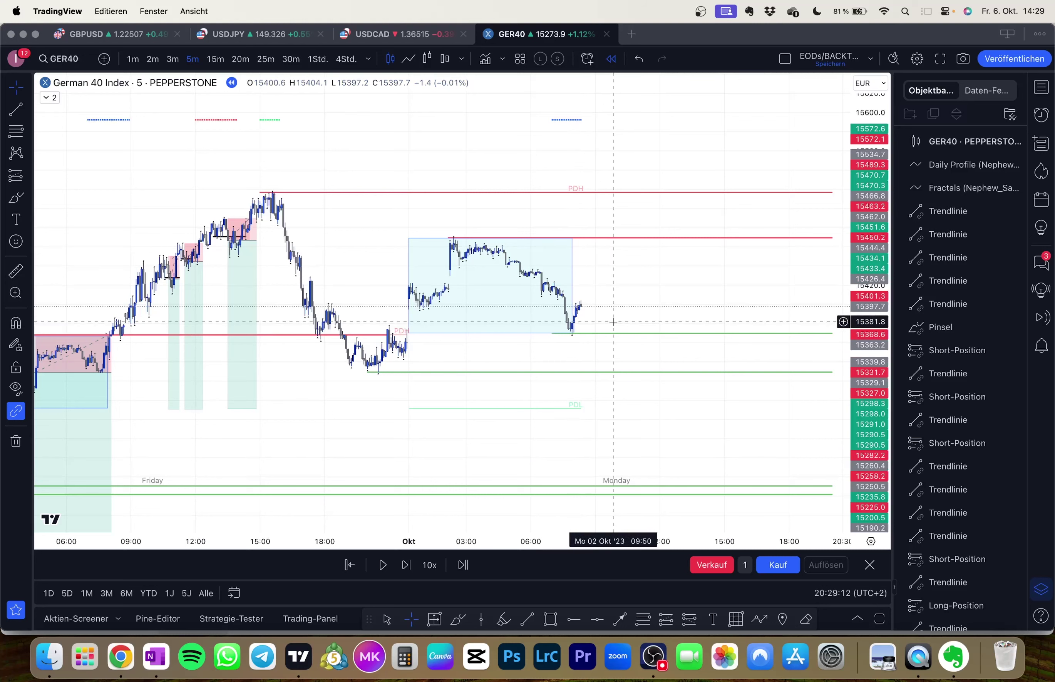
Step: Advance the replay bar by bar past the break of Monday's high line to about 09:45 on 2 October
scroll(599, 315, right, 3)
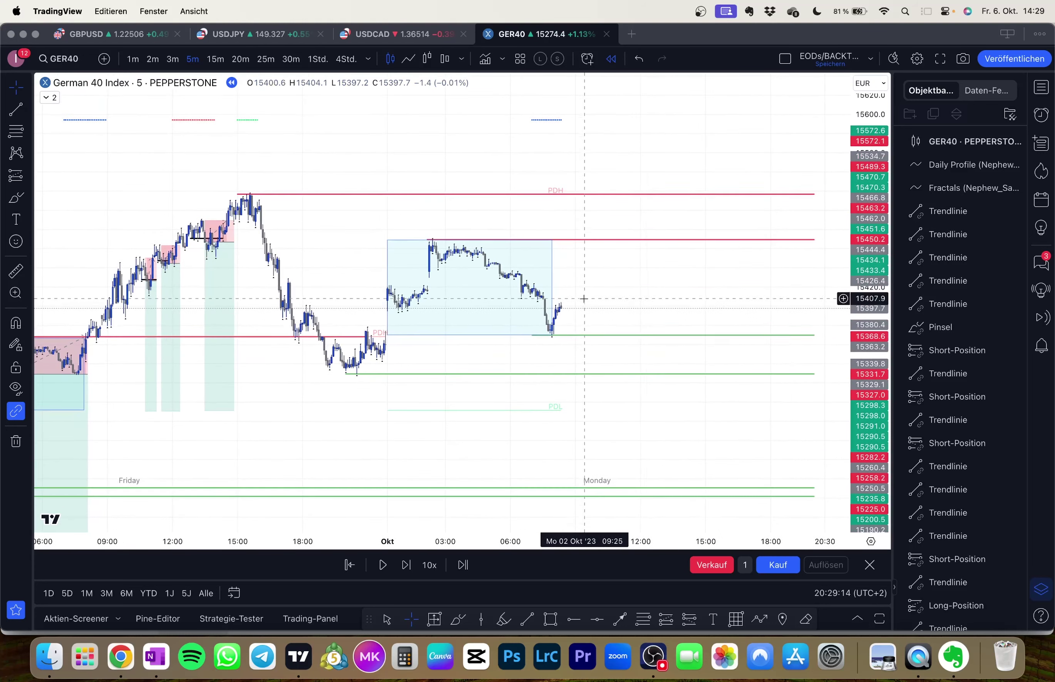
scroll(641, 310, right, 2)
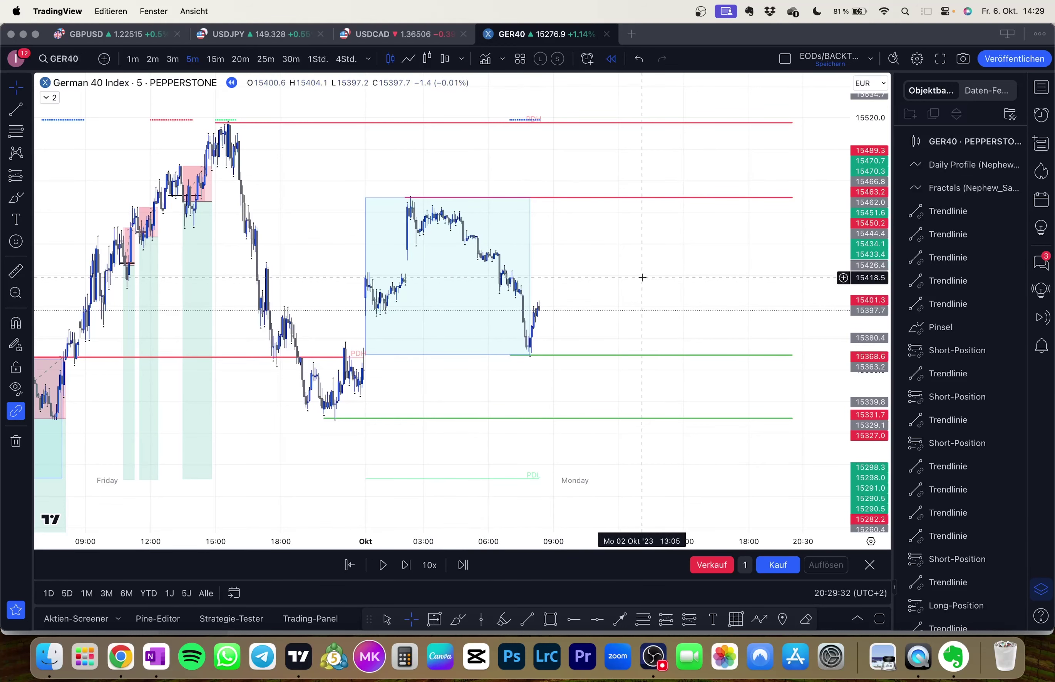
drag(634, 273, 616, 277)
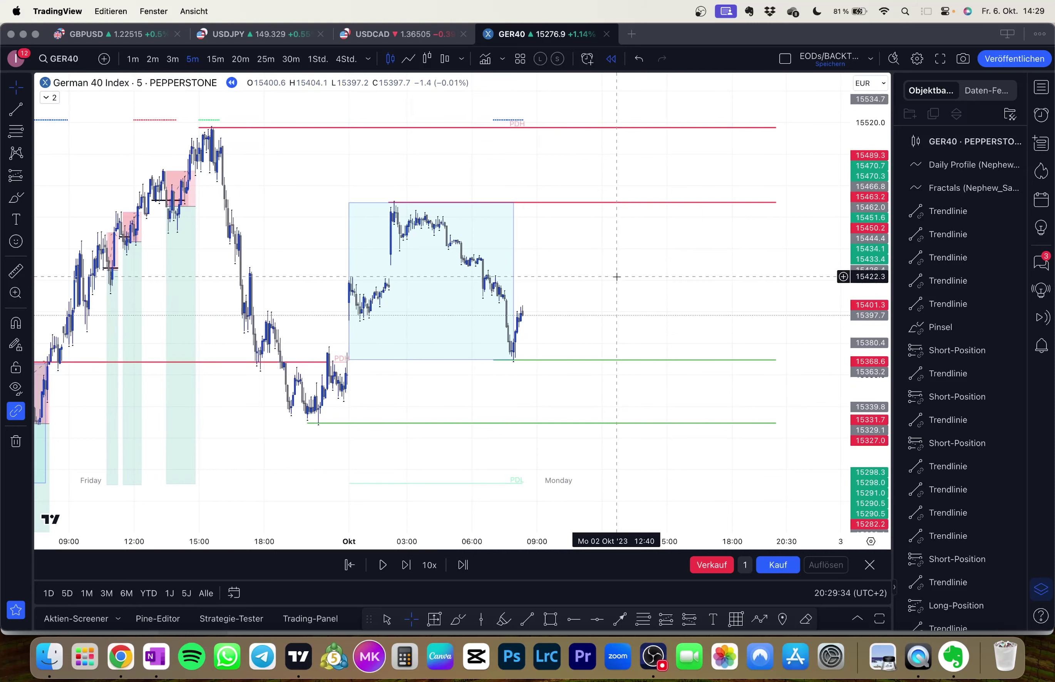
key(shift+Right)
key(shift+Right)
key(shift+Right)
key(shift+Right)
key(shift+Right)
key(shift+Right)
key(shift+Right)
key(shift+Right)
key(shift+Right)
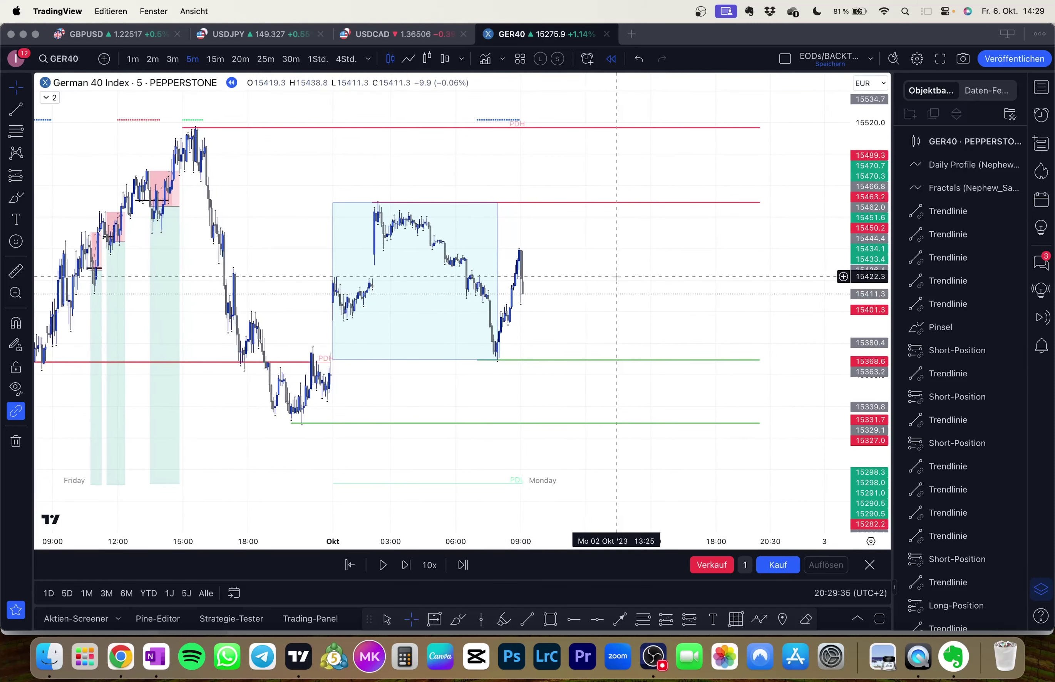
key(shift+Right)
key(shift+Right)
key(shift+Right)
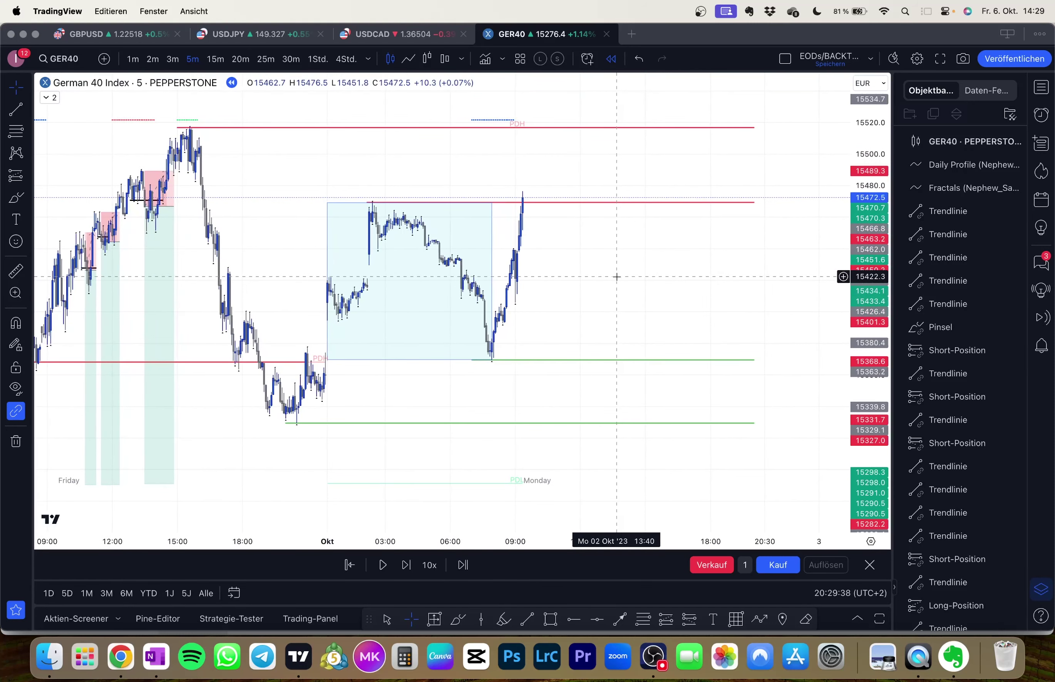
key(shift+Right)
key(shift+Right)
key(shift+Right)
key(shift+Right)
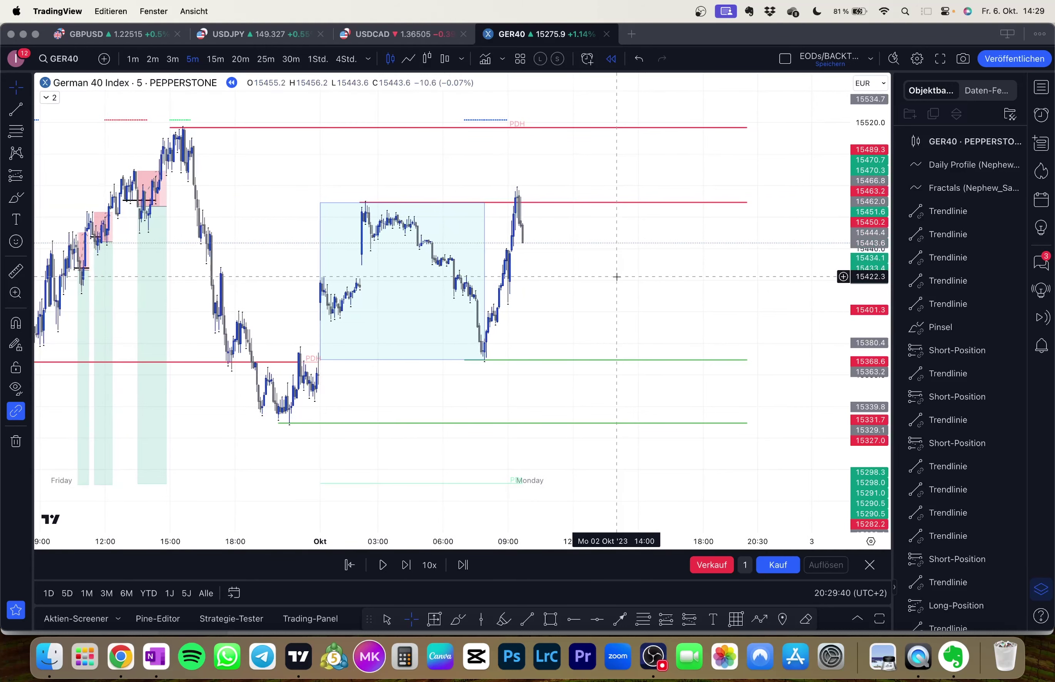
key(shift+Right)
key(shift+Right)
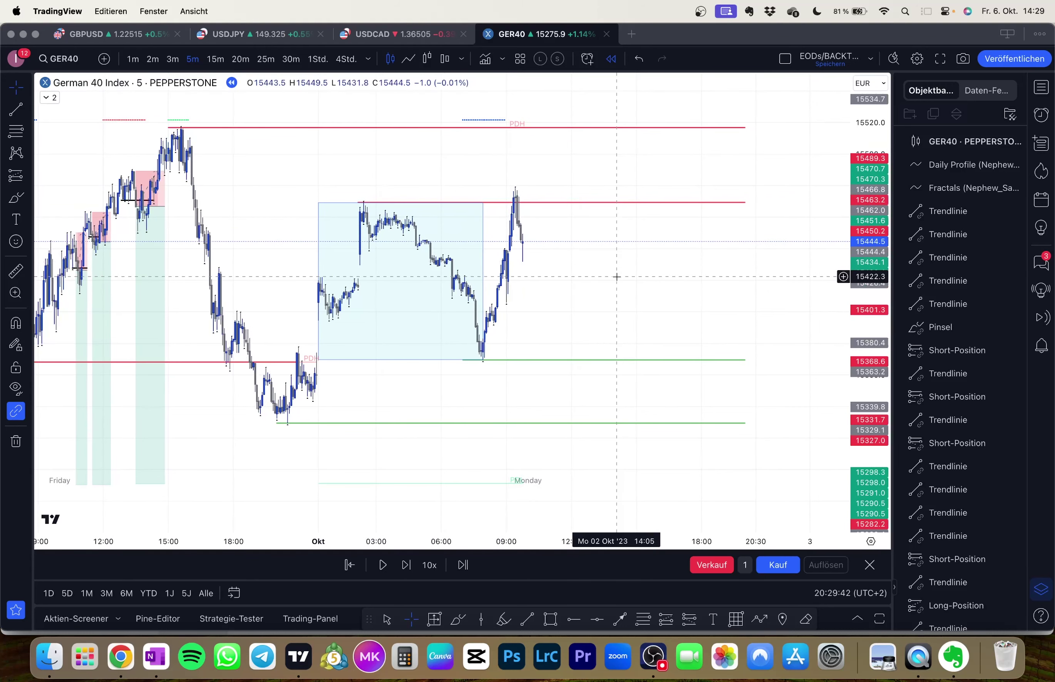
Step: Shorten the red Monday high line so it ends at the candle that breaks it, at about 09:20
drag(596, 282, 606, 317)
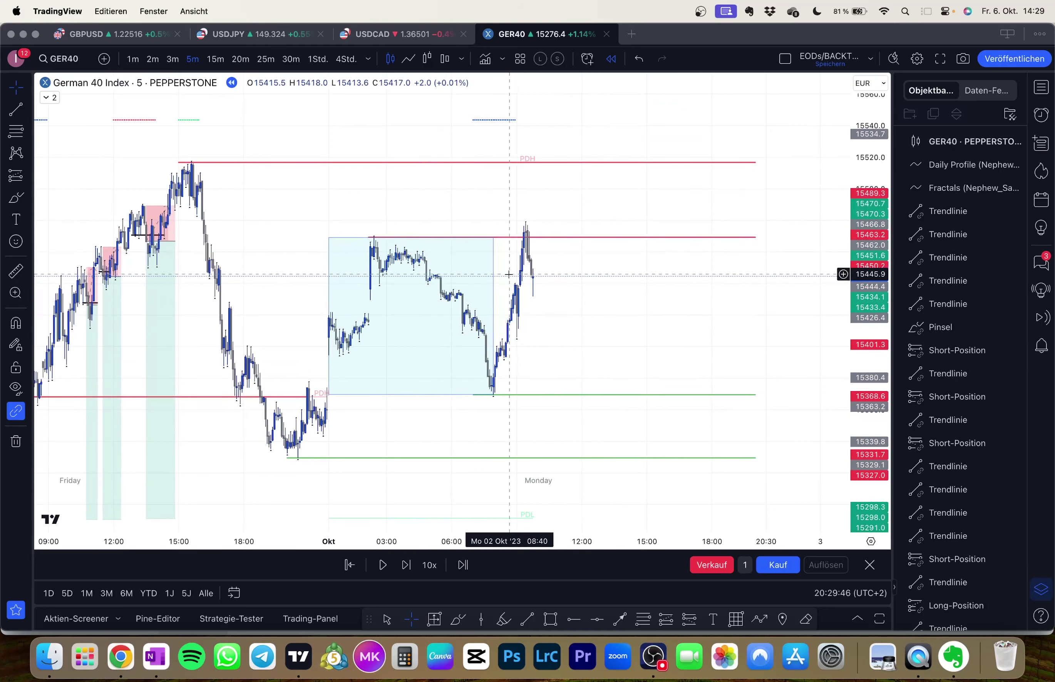
drag(509, 278, 510, 282)
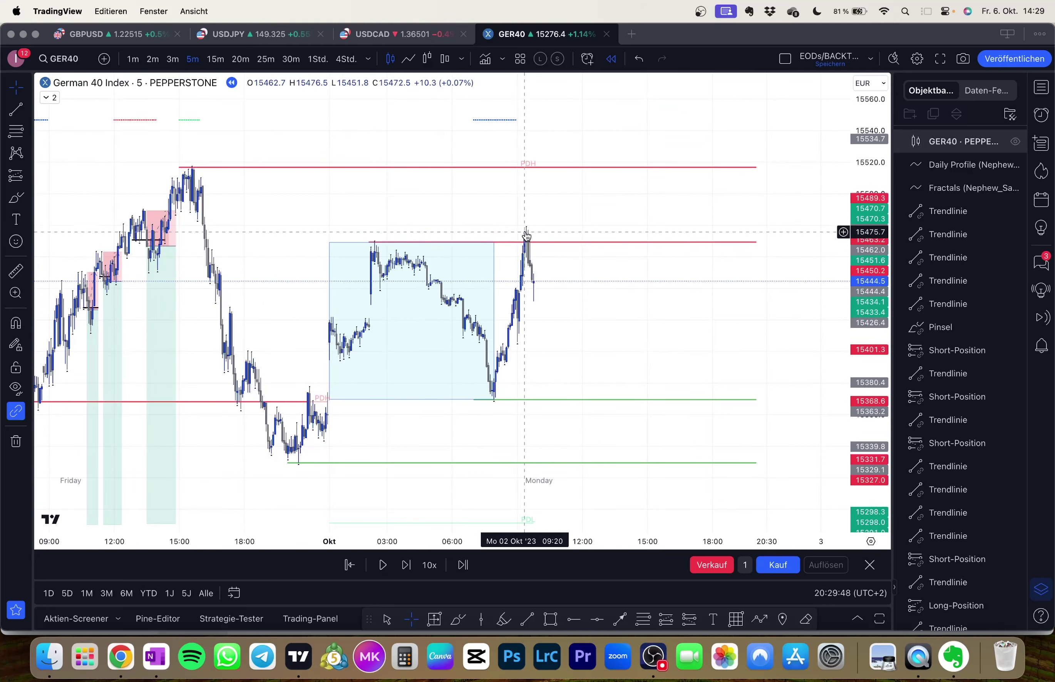
drag(756, 242, 526, 242)
click(531, 244)
scroll(532, 244, up, 1)
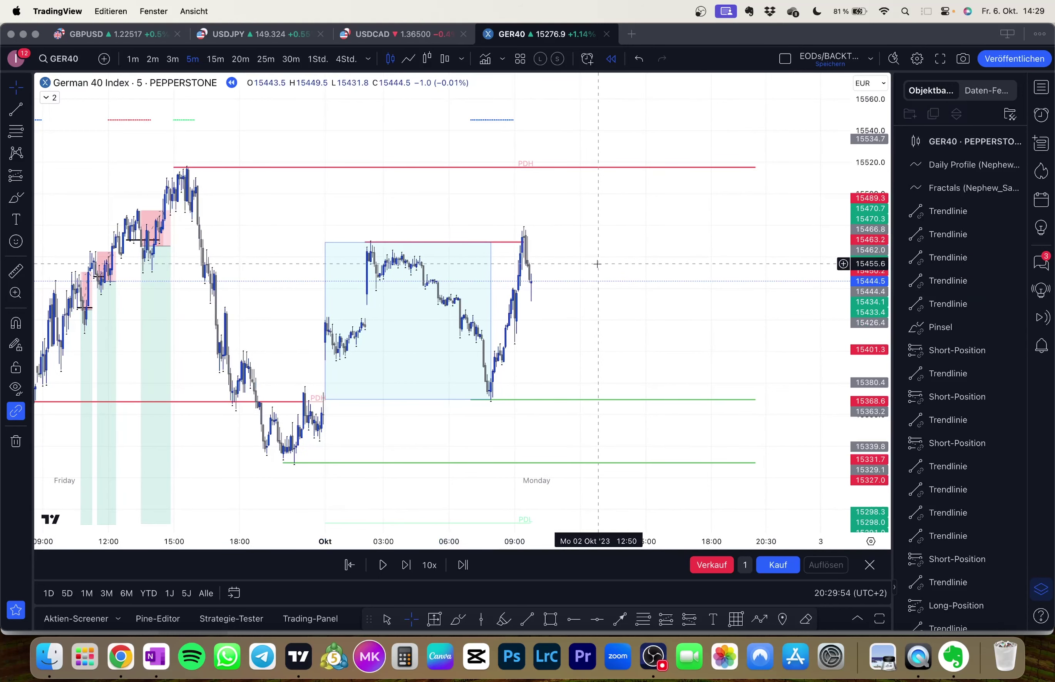
Step: Advance the replay bar by bar to about 11:10 on 2 October, through the drop to Monday's low line
key(shift+Right)
key(shift+Right)
key(shift+Right)
key(shift+Right)
key(shift+Right)
key(shift+Right)
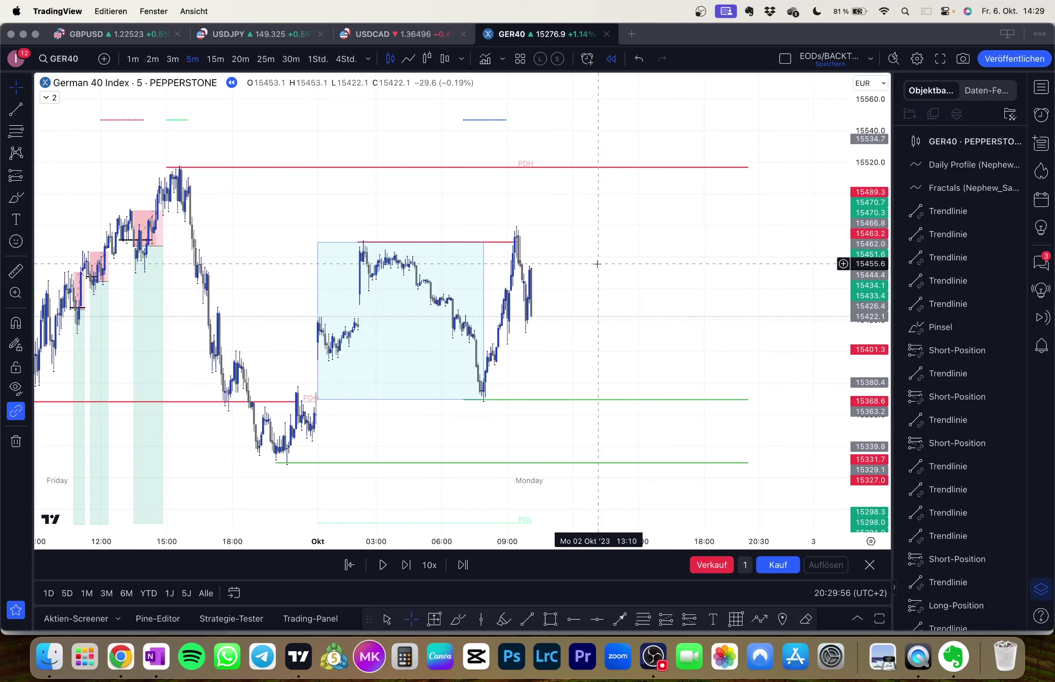
key(shift+Right)
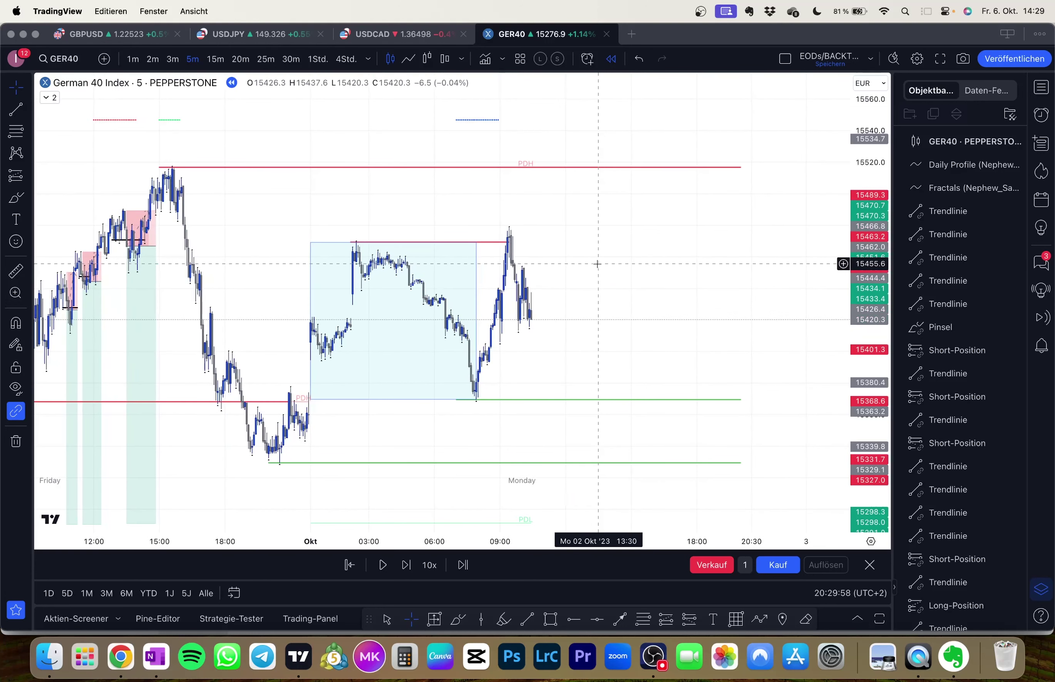
key(shift+Right)
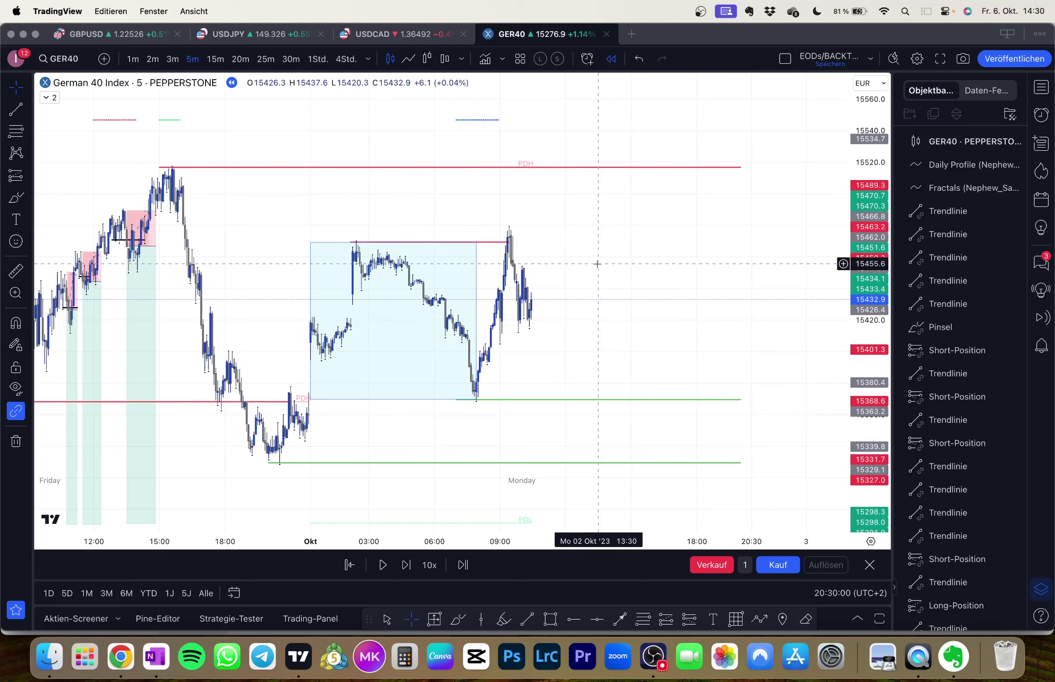
key(shift+Right)
key(shift+Right)
key(shift+Right)
key(shift+Right)
key(shift+Right)
key(shift+Right)
key(shift+Right)
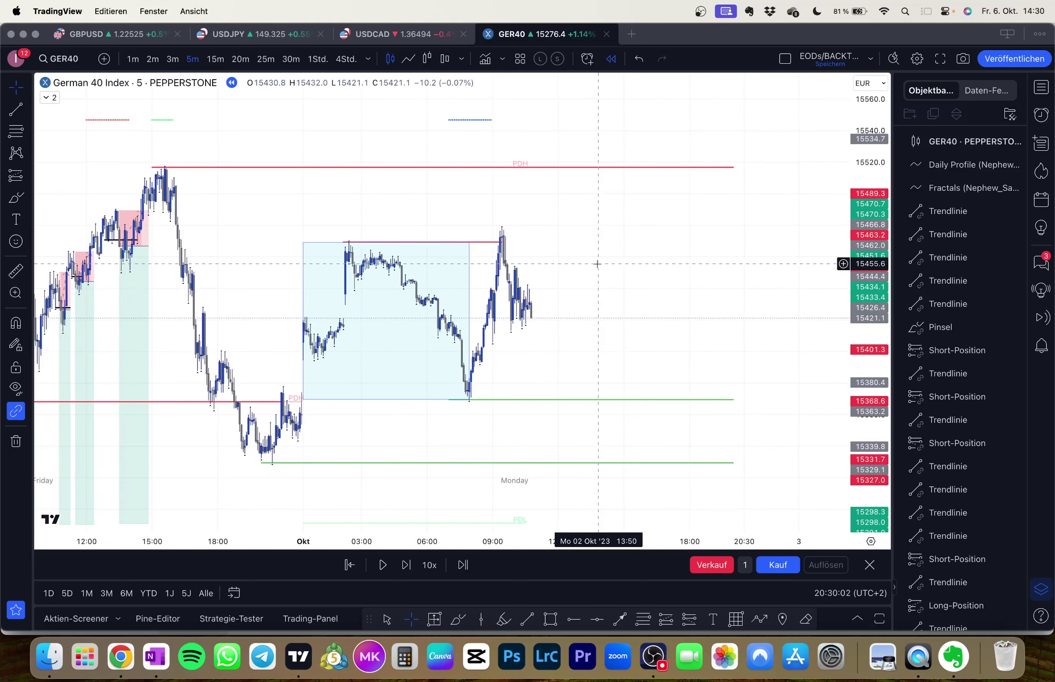
key(shift+Right)
key(shift+Right)
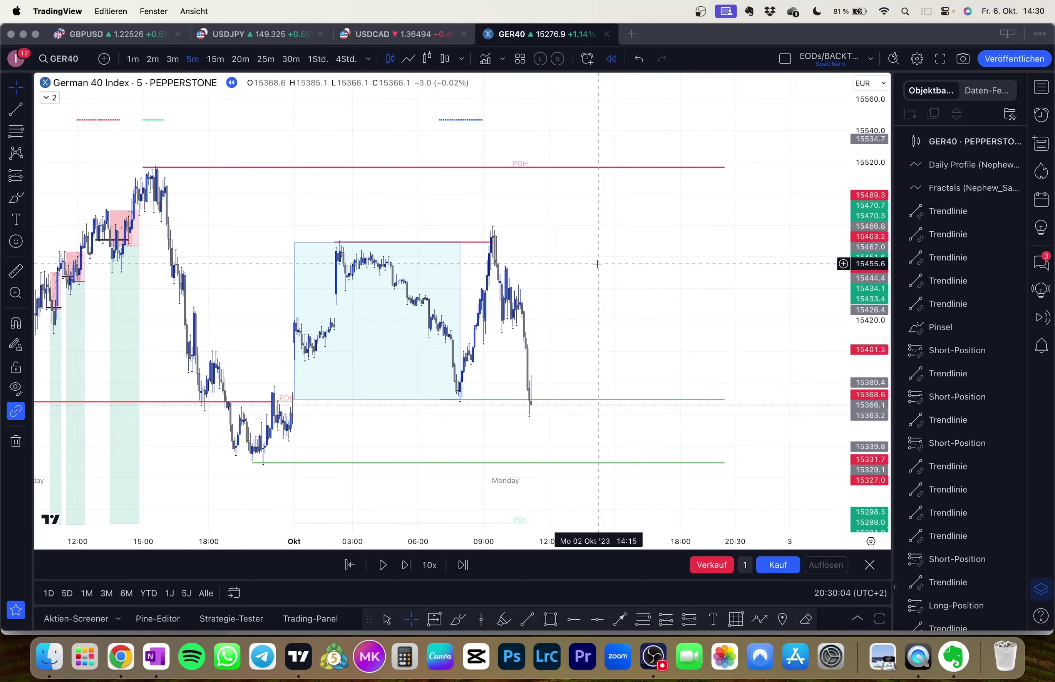
key(shift+Right)
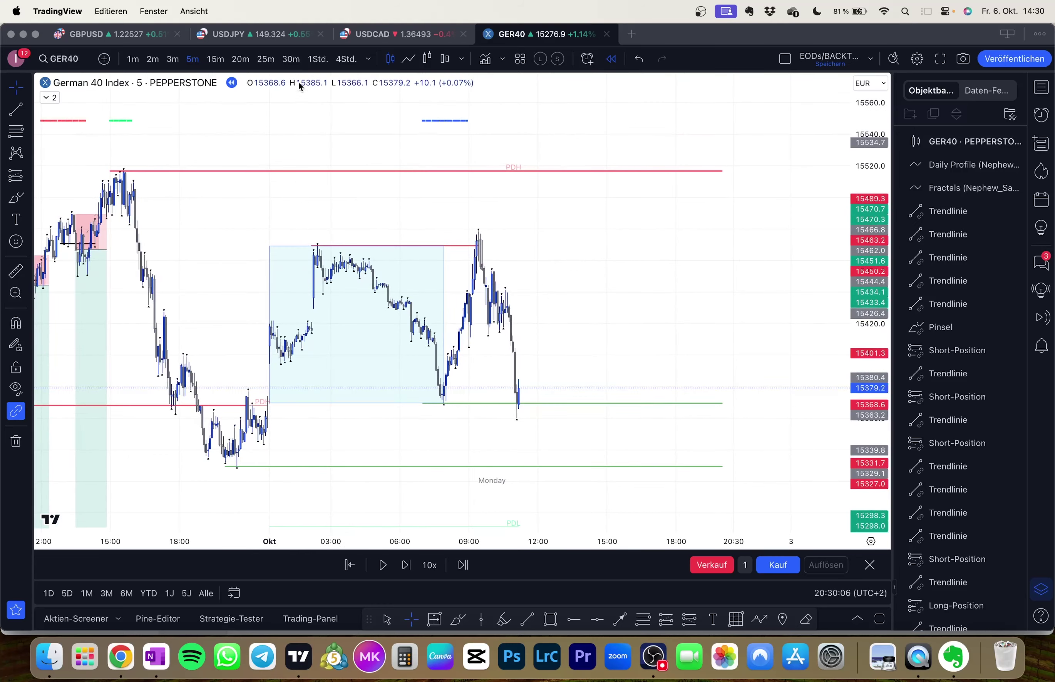
Step: Check the price action on the 1-hour timeframe, then return to Monday's 5-minute chart
click(311, 62)
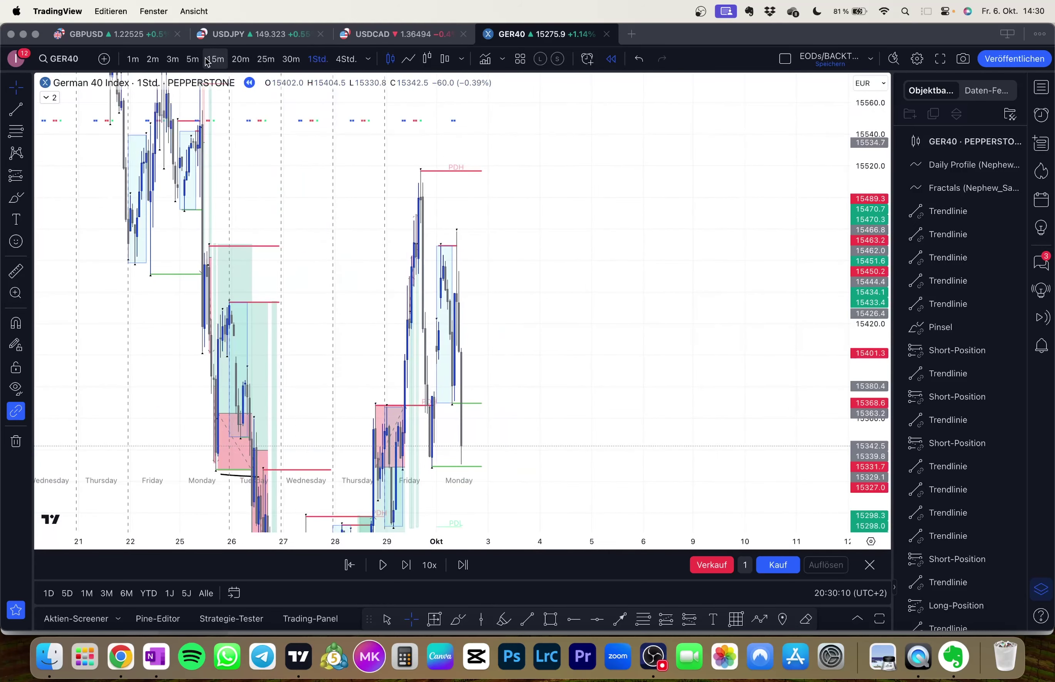
click(192, 59)
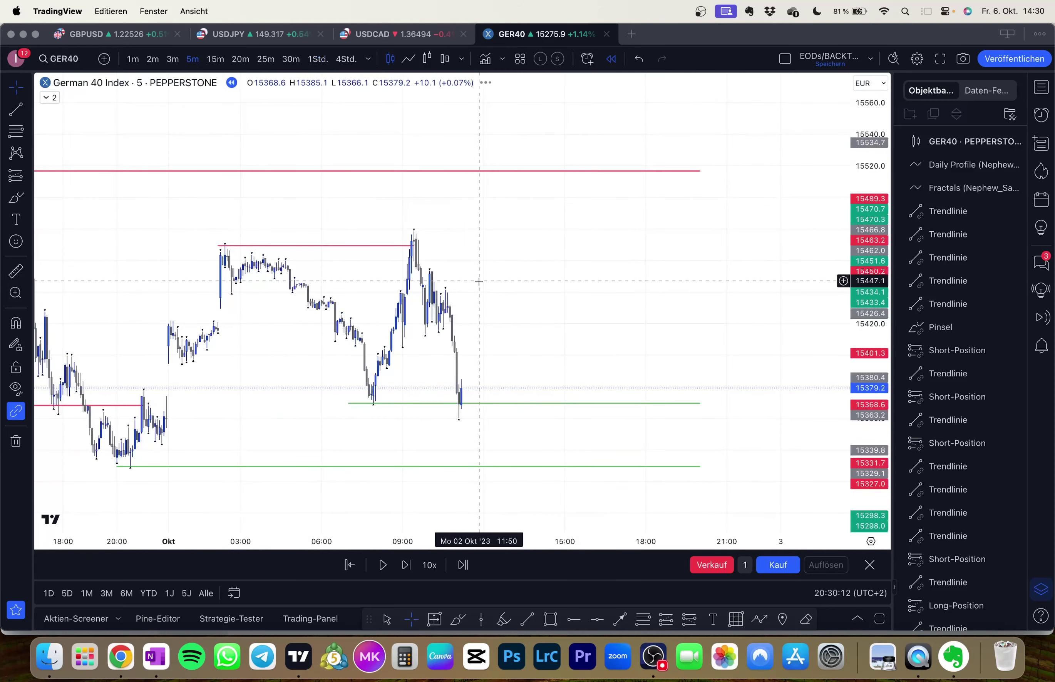
drag(478, 292, 563, 303)
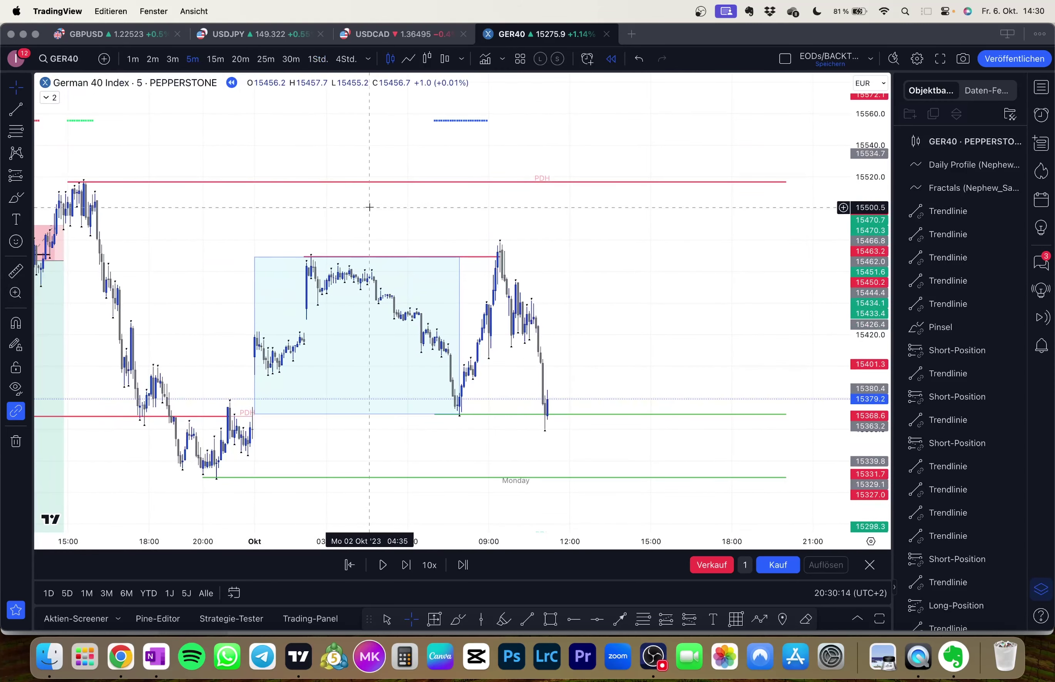
drag(581, 306, 582, 291)
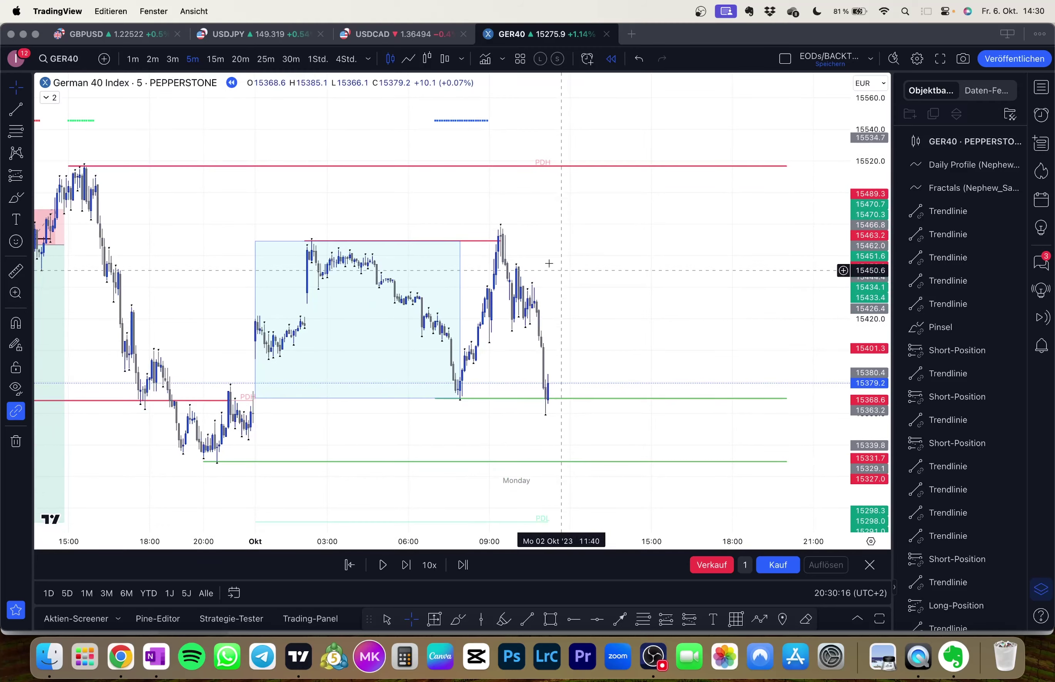
Step: Draw a short horizontal trend line from the 10:25 candle's high at about 15437.6 to 11:10 and colour it black
click(16, 109)
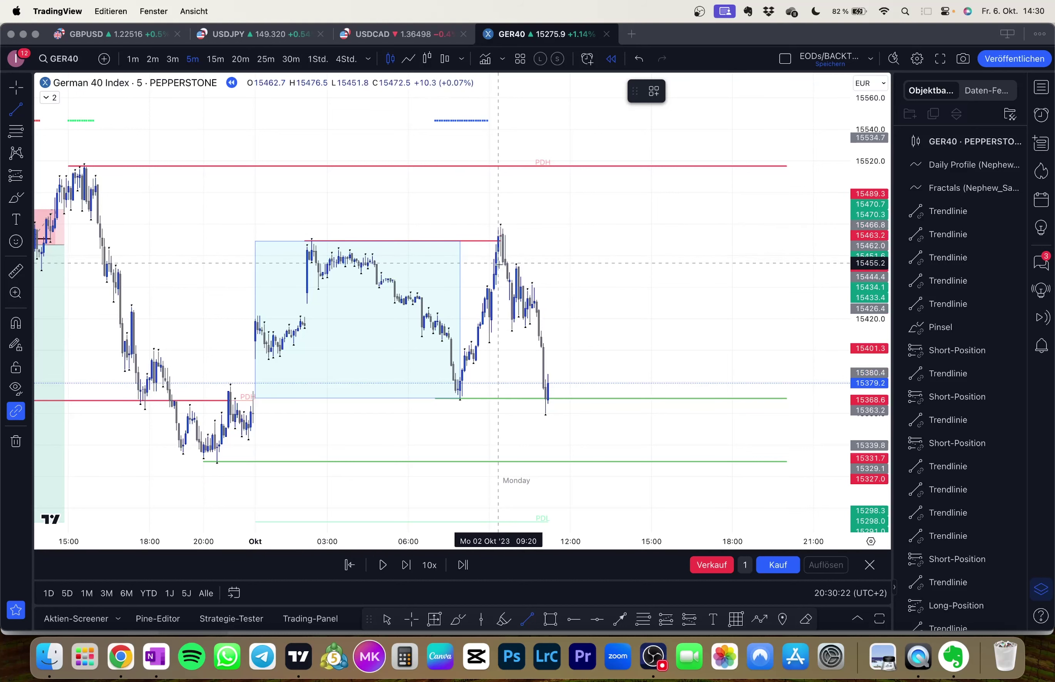
key(super)
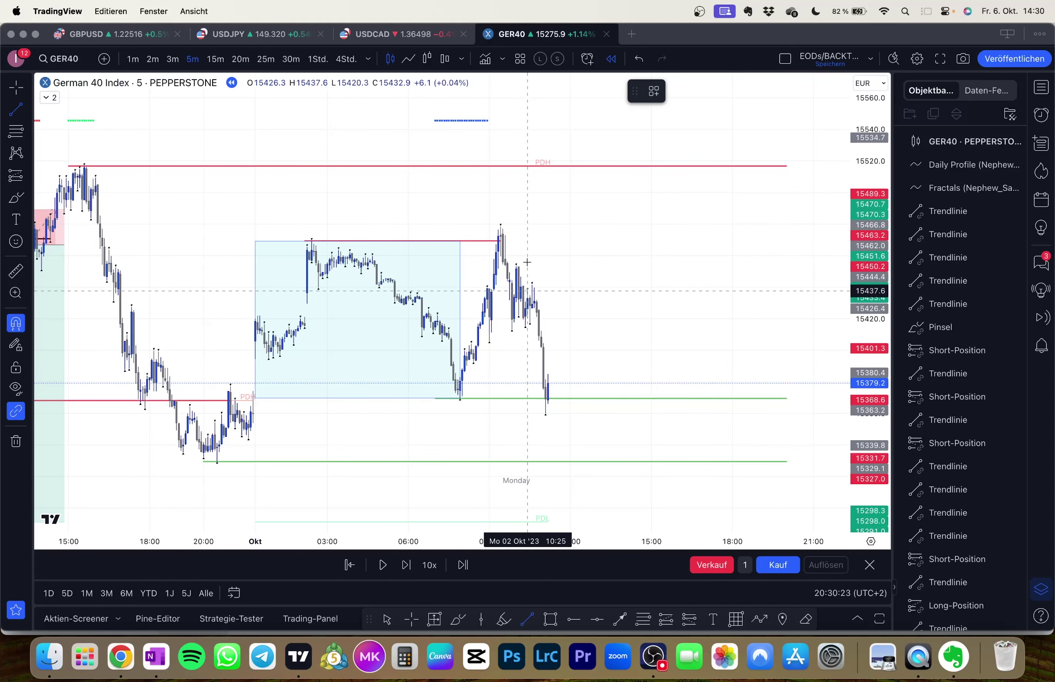
drag(527, 262, 548, 291)
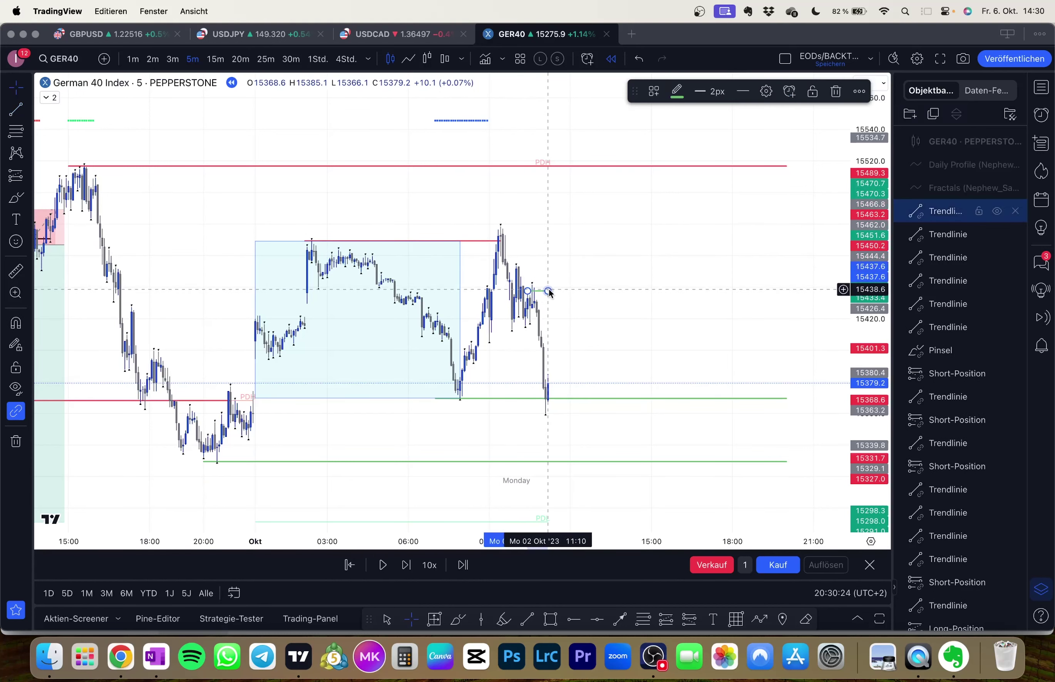
click(675, 95)
click(806, 117)
click(744, 197)
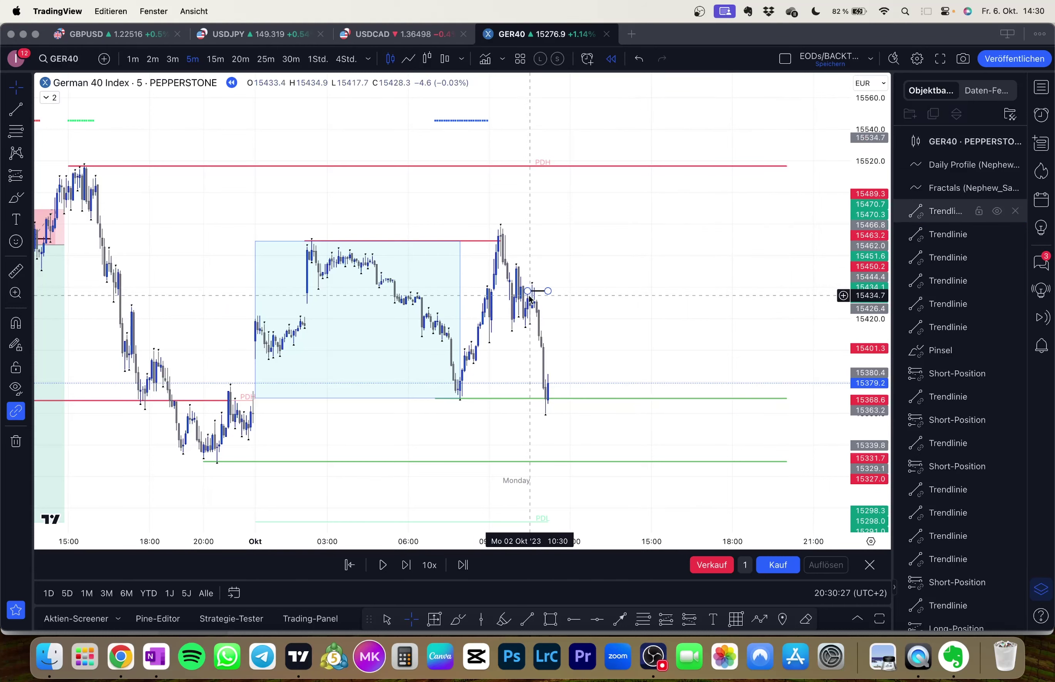
key(Escape)
Step: Draw a second short horizontal trend line at about 15417.7, from the 10:30 candle's low to about 11:15 on 2 October
key(alt+t)
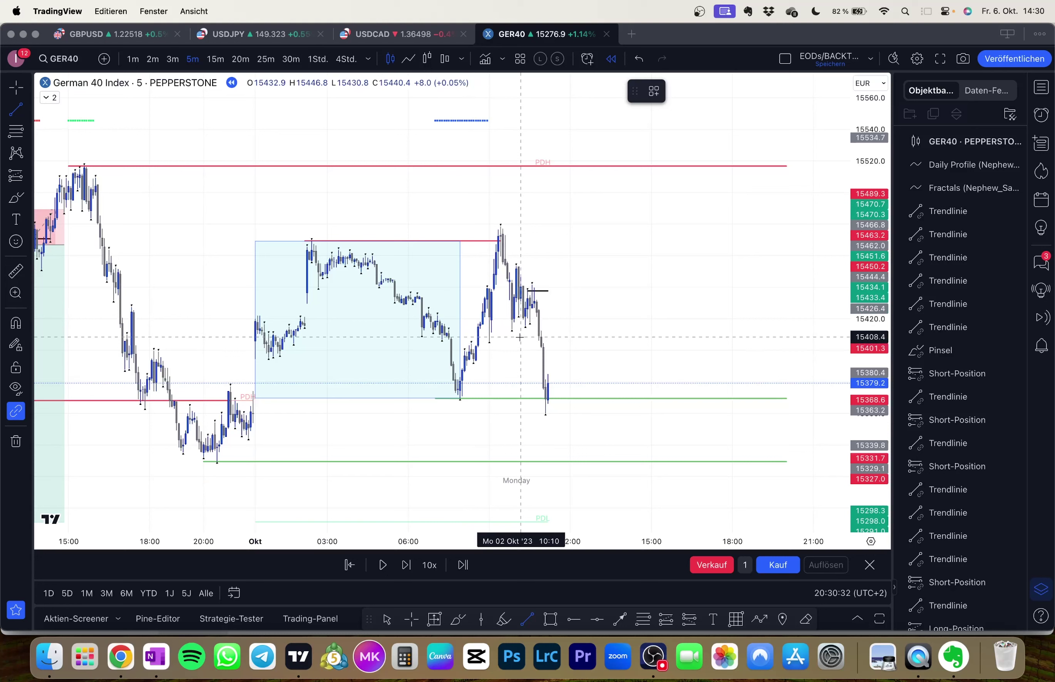
key(super)
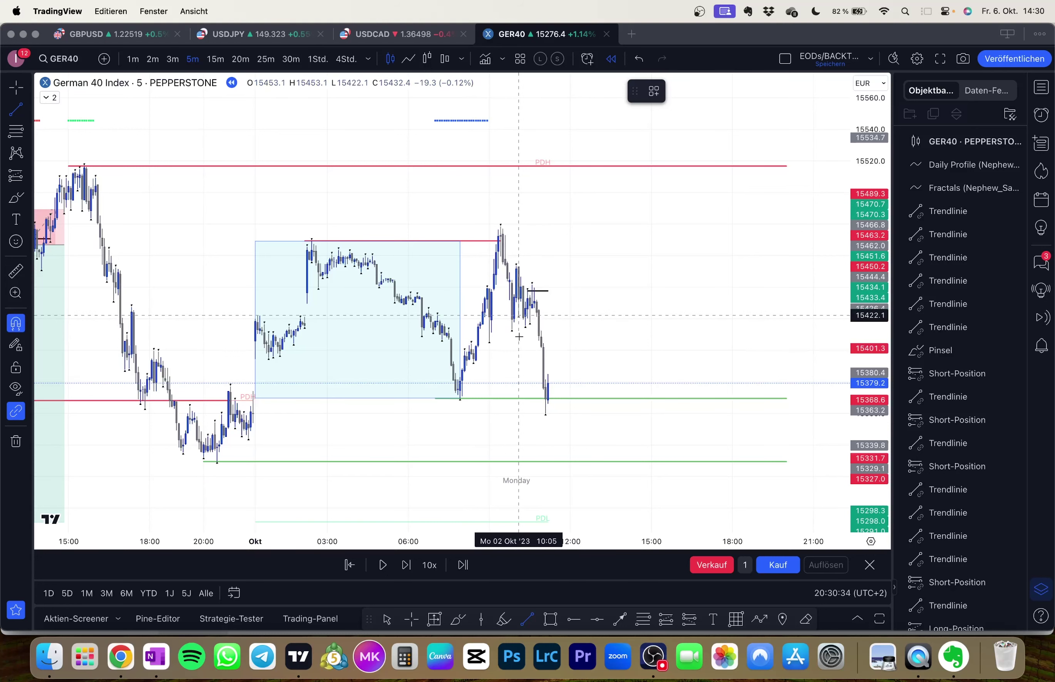
super+click(530, 333)
shift+click(550, 332)
click(550, 368)
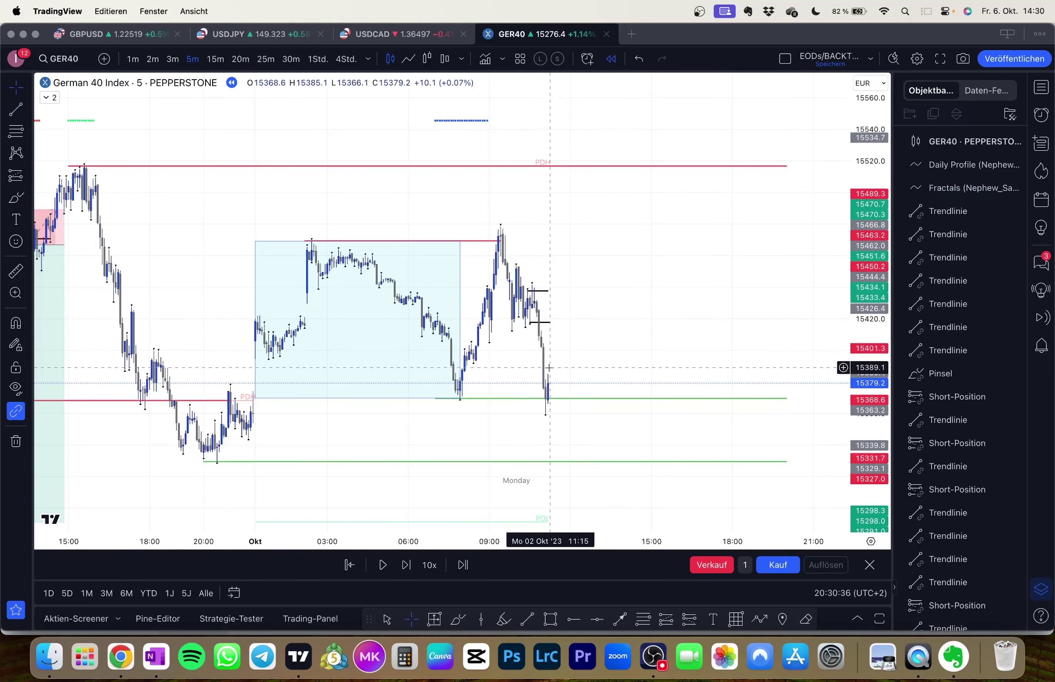
Step: Place a short position with its entry at about 15408.8 at 10:45 and its stop at about 15478.8 at Monday's high
click(26, 177)
click(41, 207)
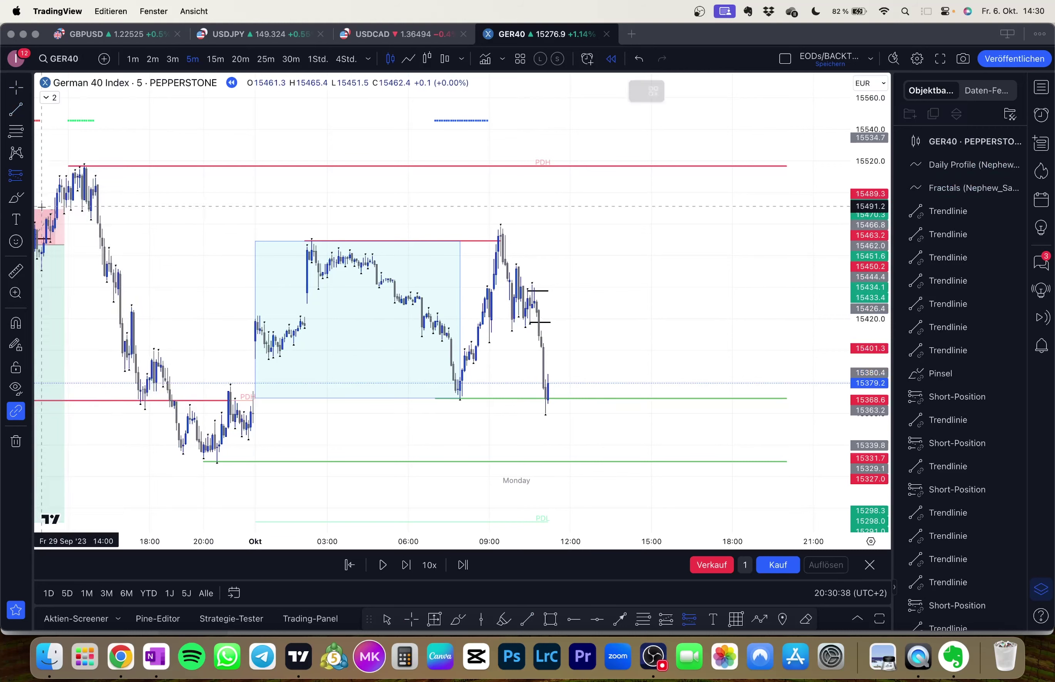
click(536, 335)
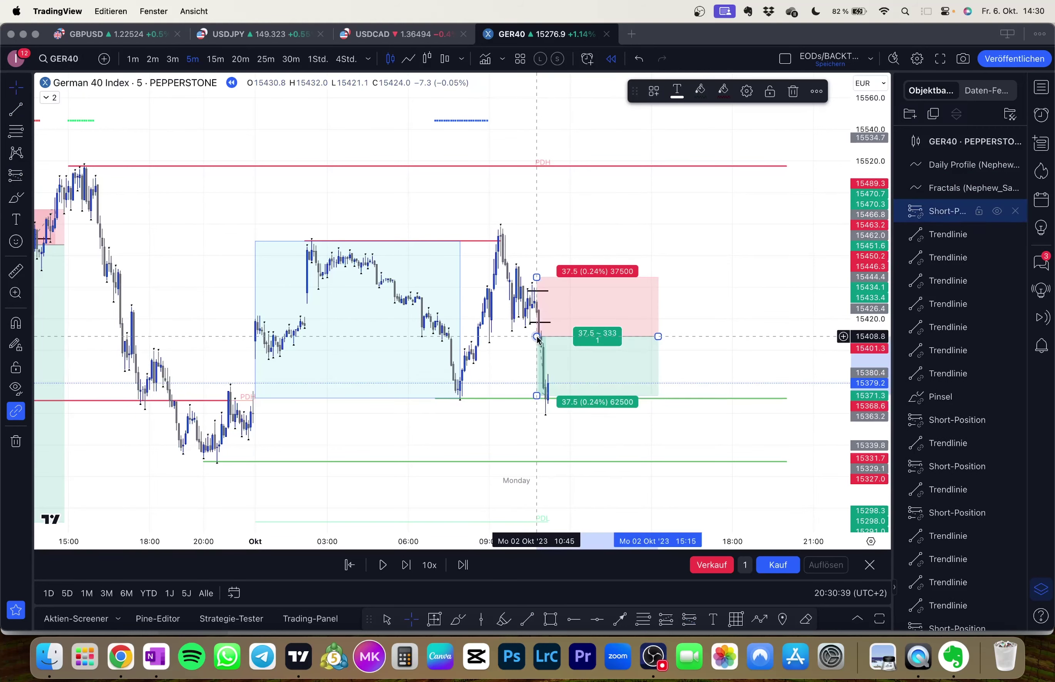
drag(536, 264, 541, 227)
click(522, 247)
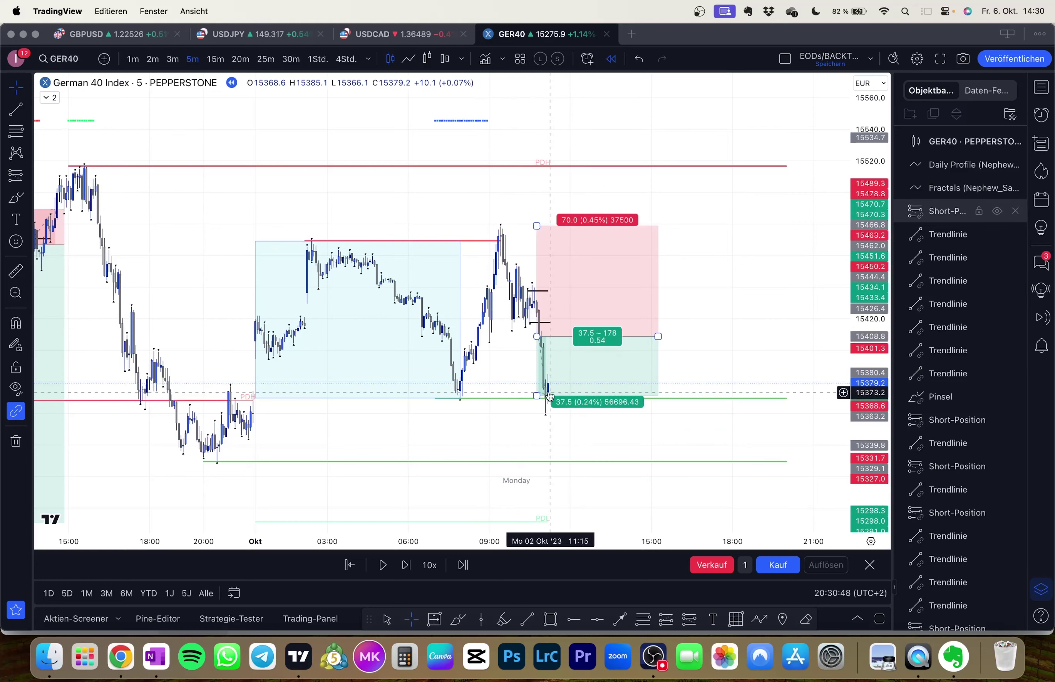
Step: Extend the short position's target down to the lower green line at about 15329.9
drag(536, 397, 519, 373)
scroll(518, 380, down, 2)
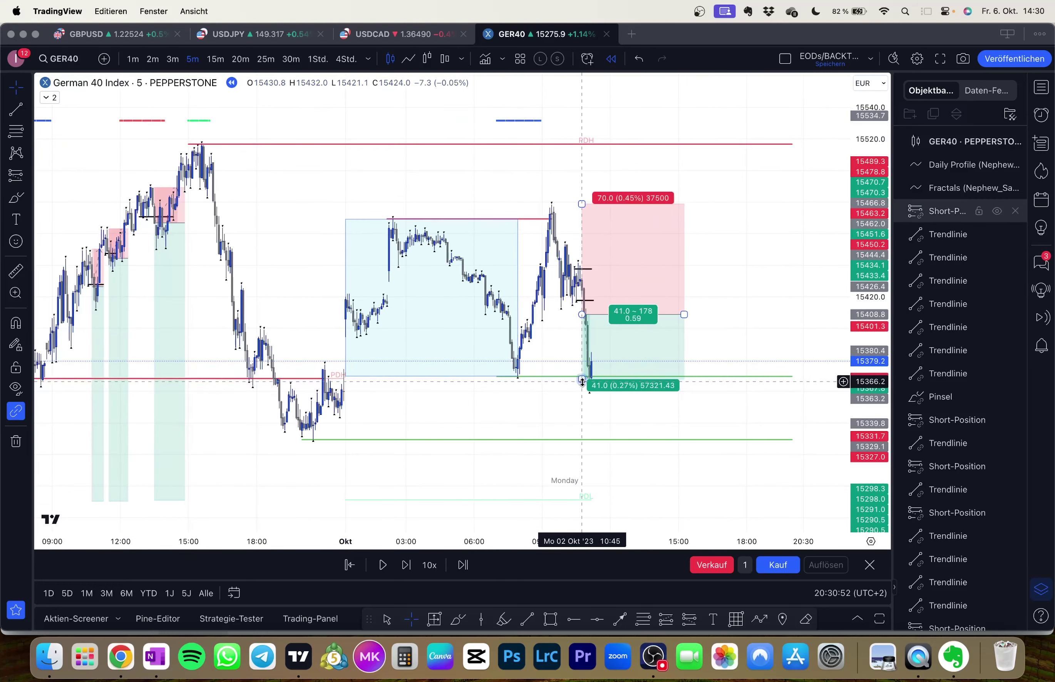
drag(583, 380, 590, 440)
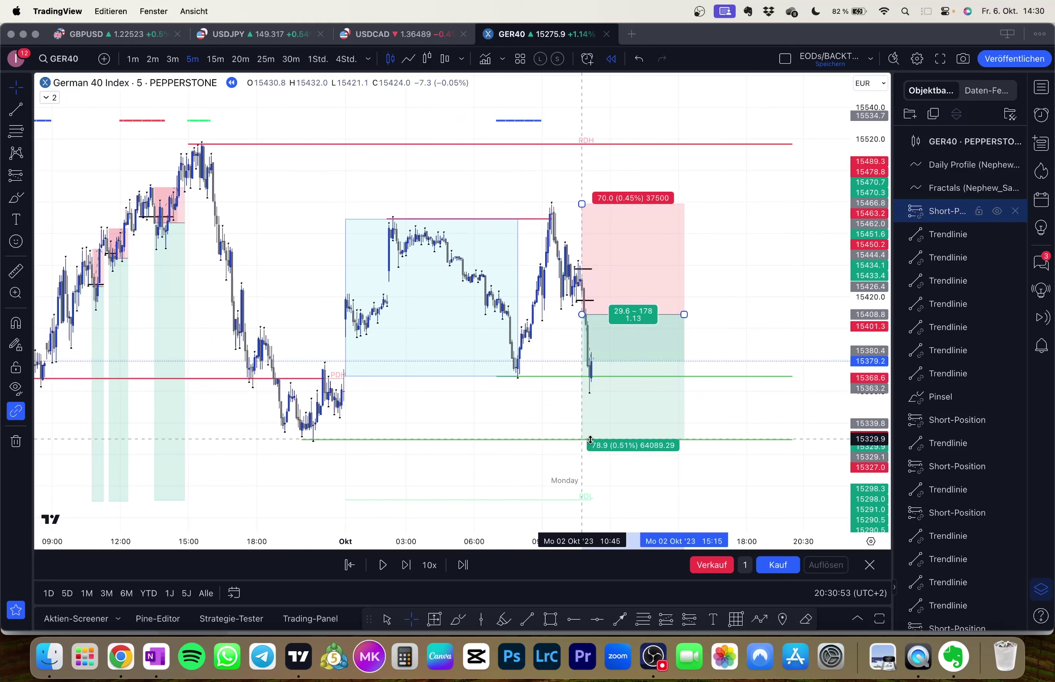
drag(498, 401, 483, 390)
scroll(479, 395, down, 2)
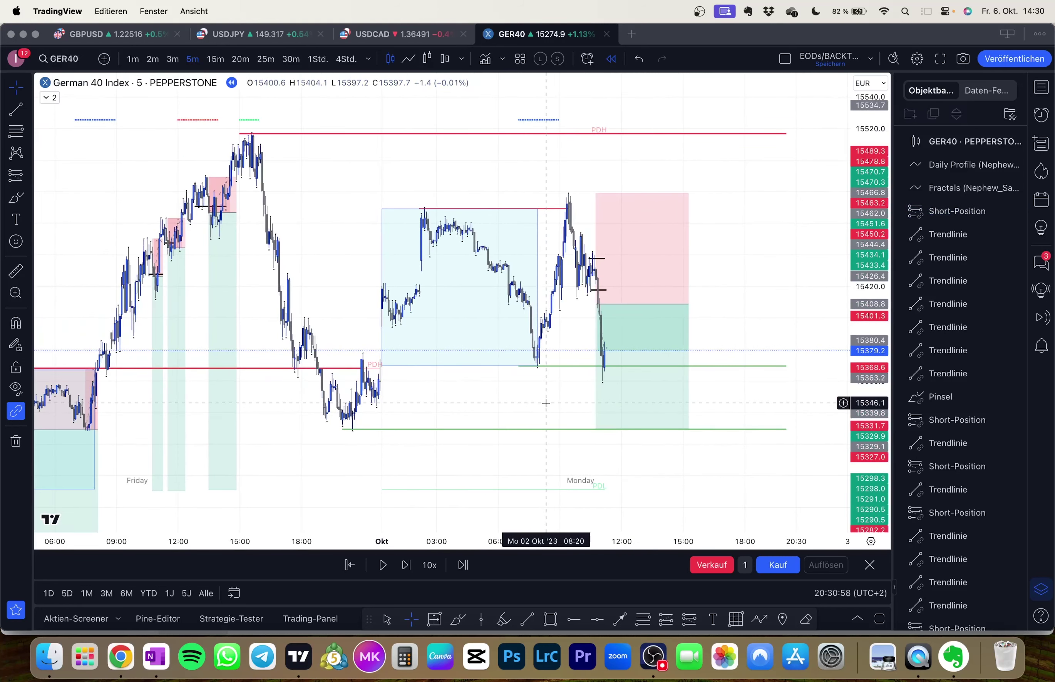
Step: Raise the short position's entry to about 15426.6 at 10:55, keeping the stop and target levels
click(604, 387)
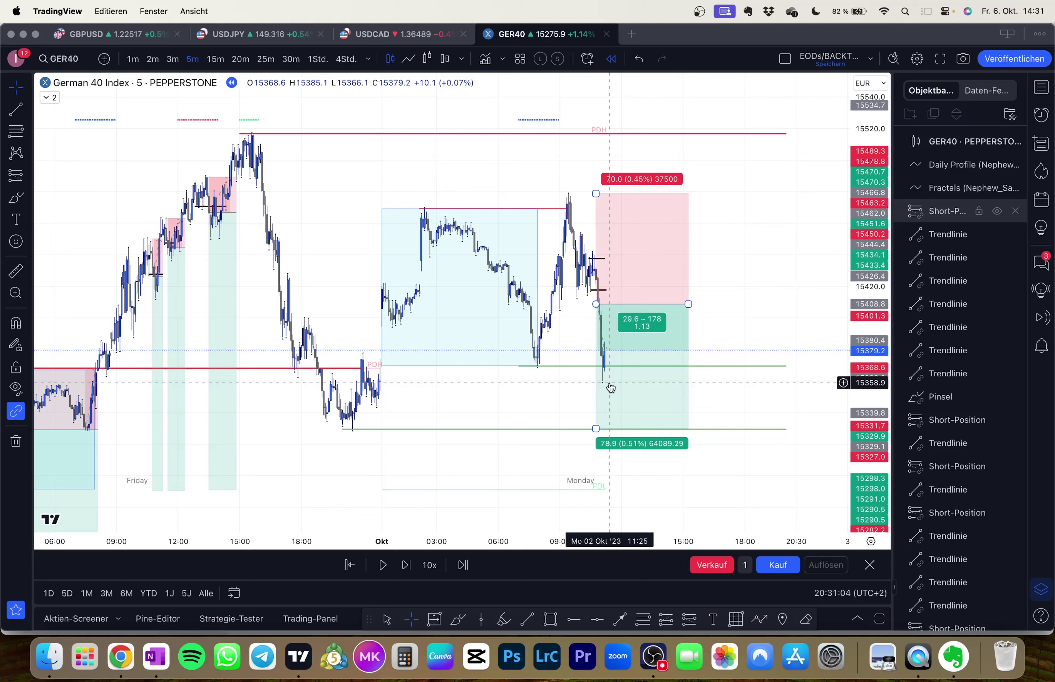
drag(571, 318, 567, 326)
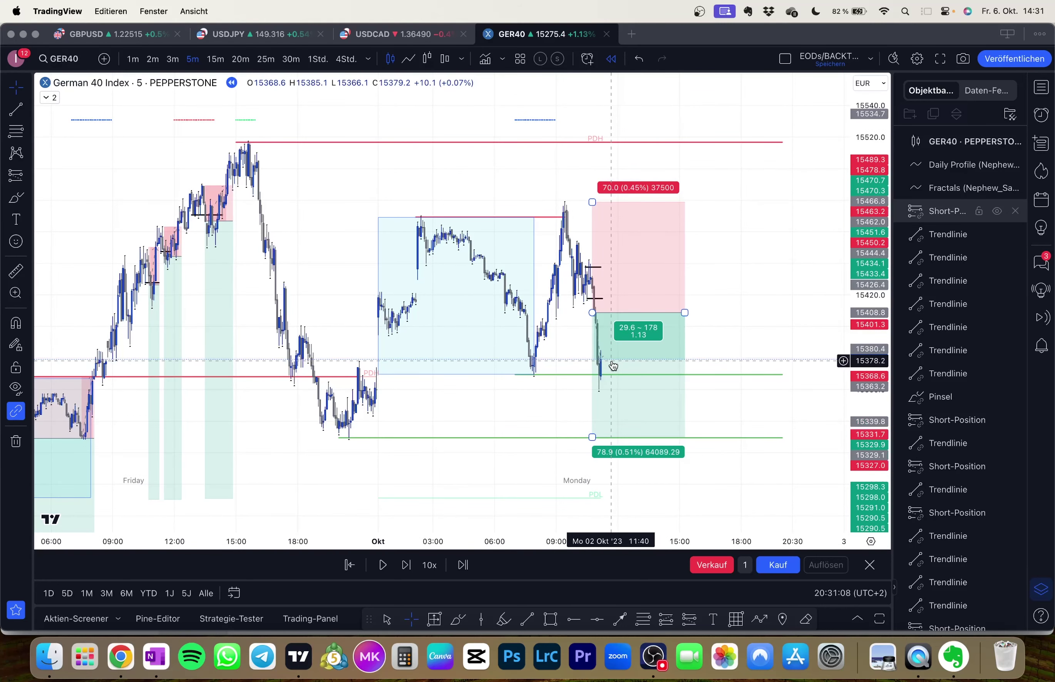
scroll(550, 349, right, 1)
scroll(536, 342, up, 1)
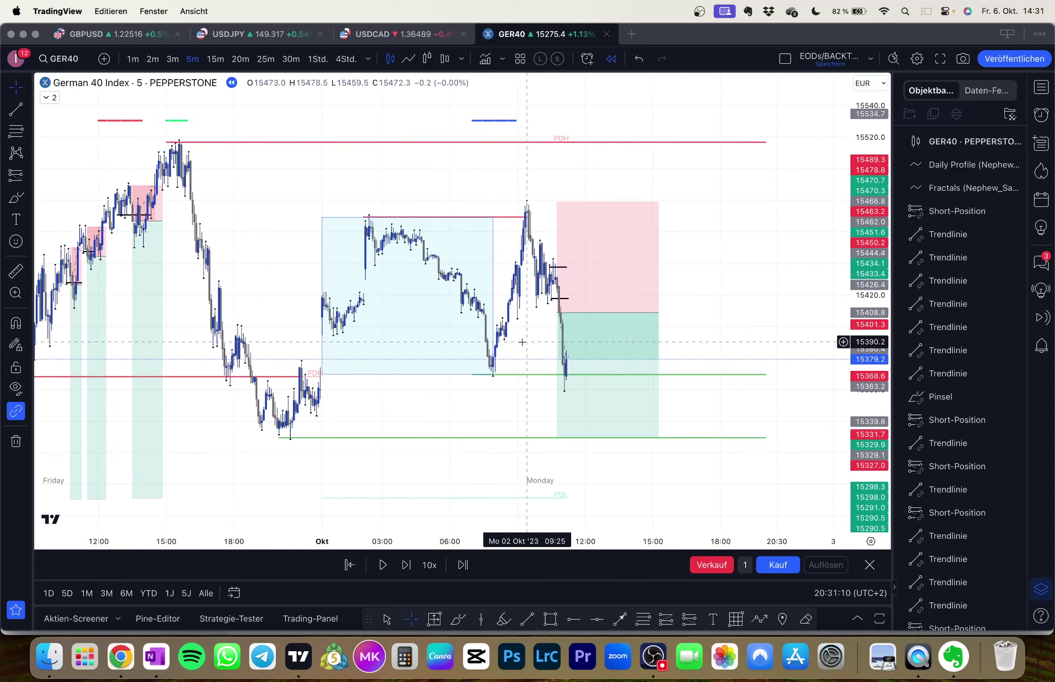
click(551, 305)
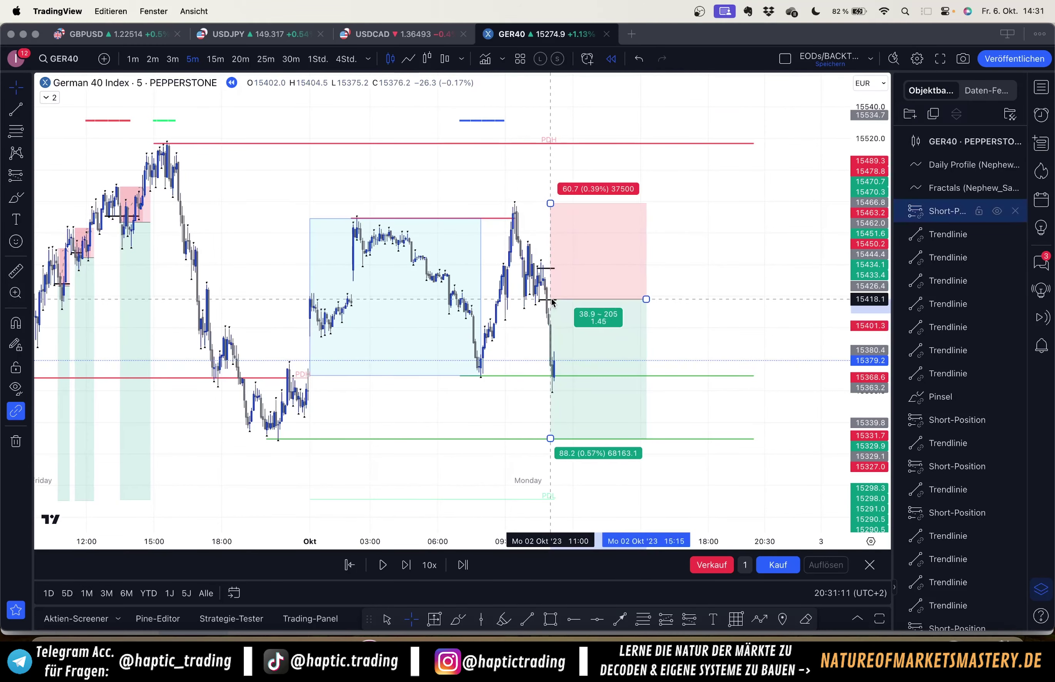
drag(552, 302, 548, 286)
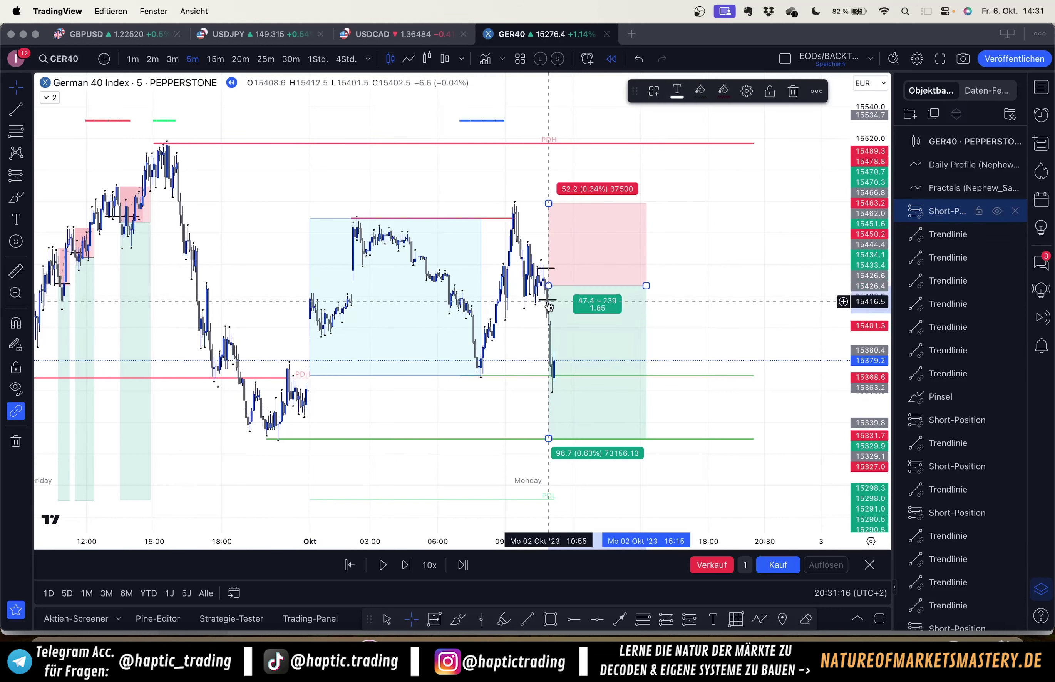
click(540, 315)
click(565, 310)
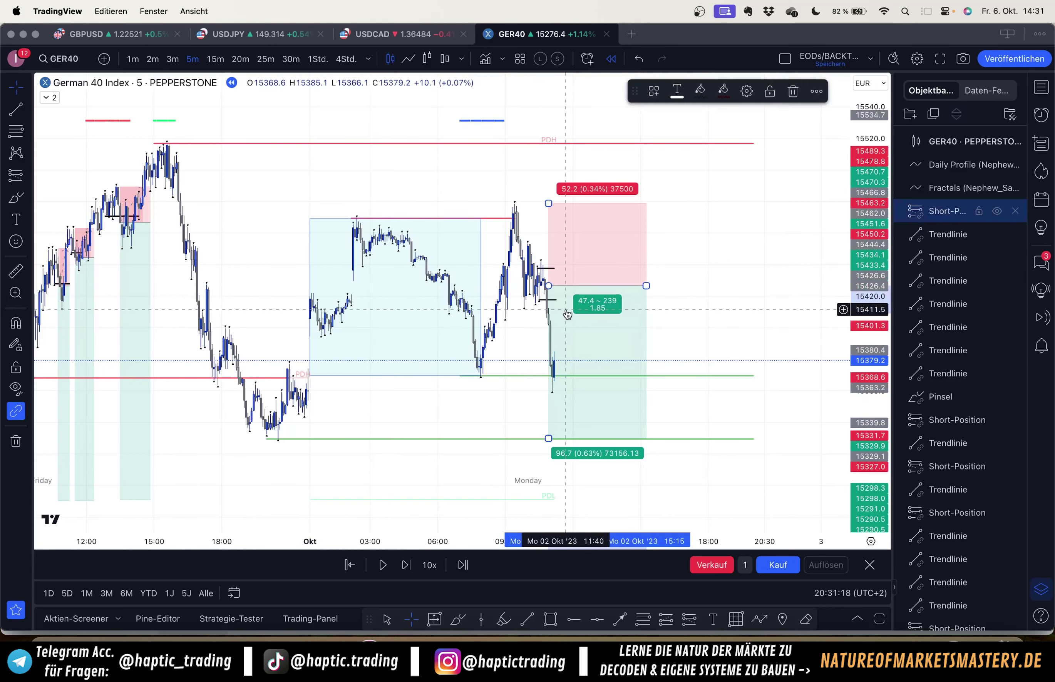
click(543, 312)
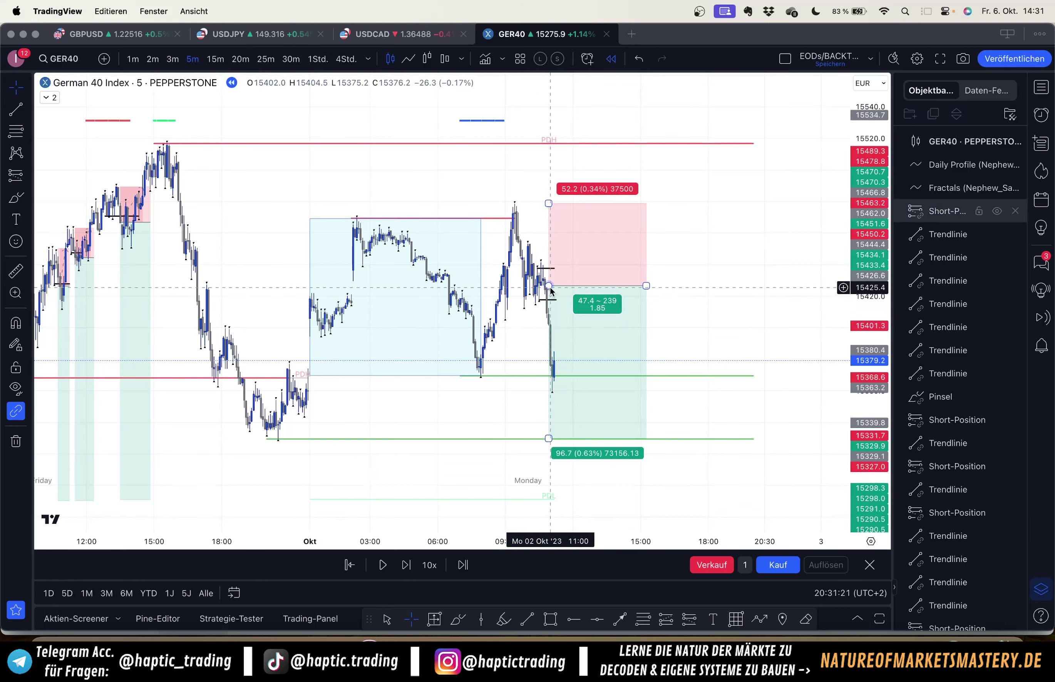
Step: Delete the short position and both short black trend lines beside Monday's late-morning drop
click(578, 299)
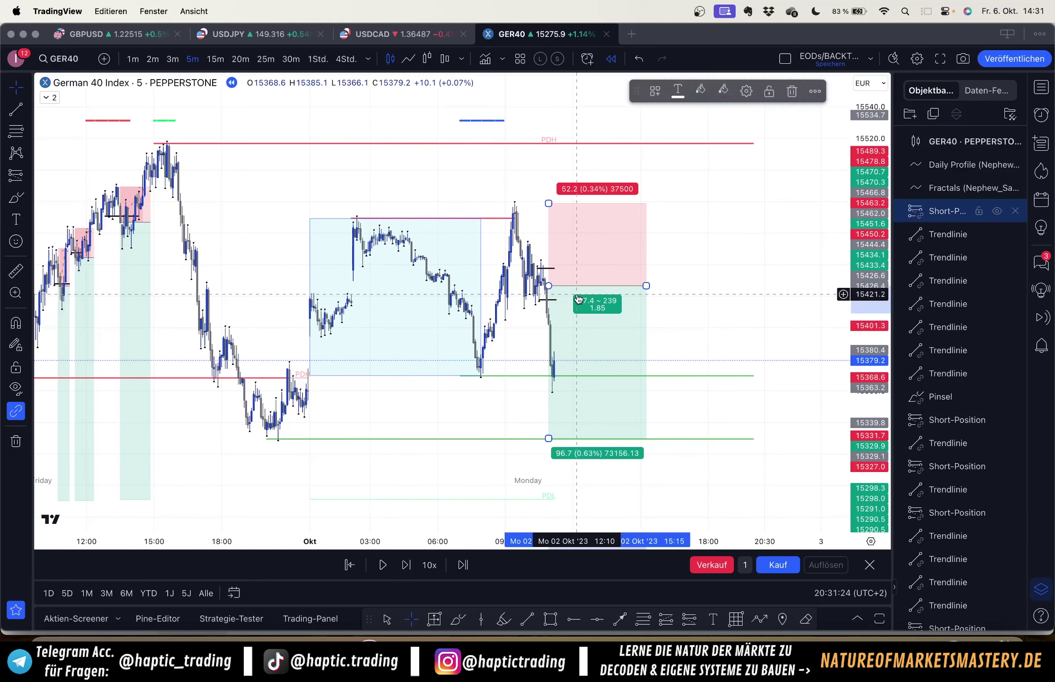
key(BackSpace)
click(554, 300)
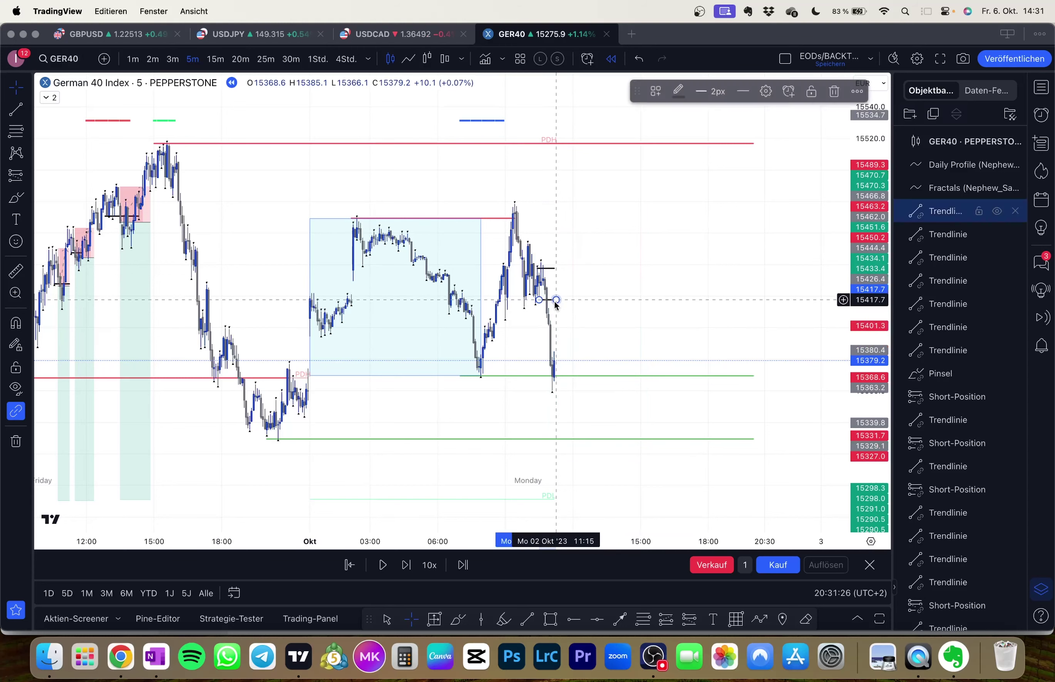
key(BackSpace)
click(553, 268)
key(BackSpace)
drag(570, 286, 568, 283)
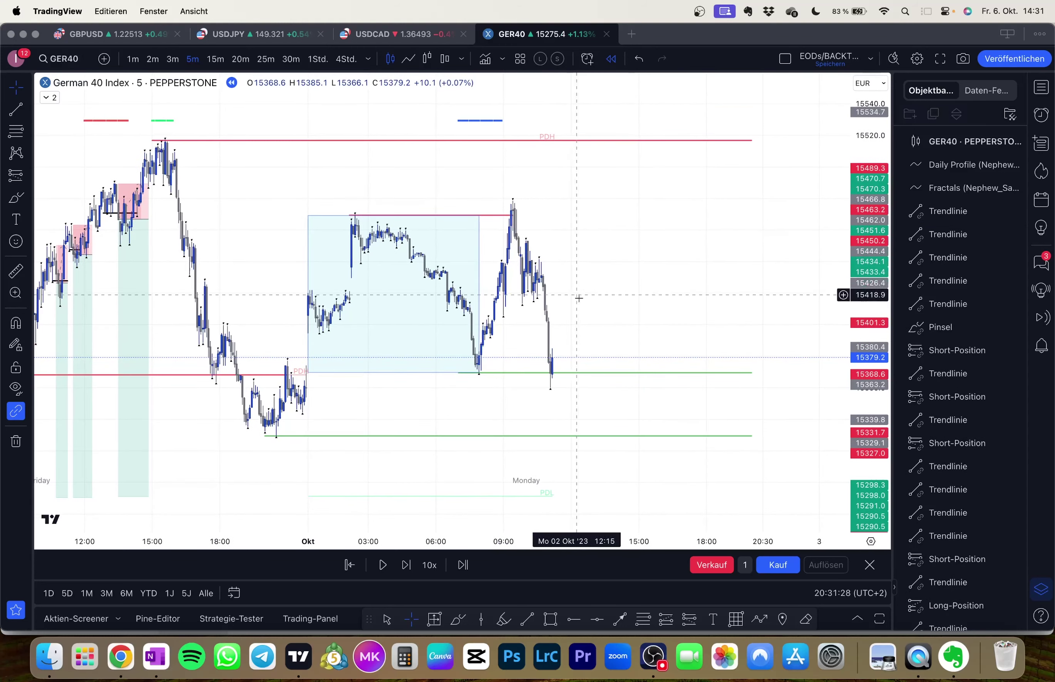
Step: Advance the replay bar by bar to about 11:55 on 2 October, through the drop towards the lower green line
drag(616, 330, 612, 313)
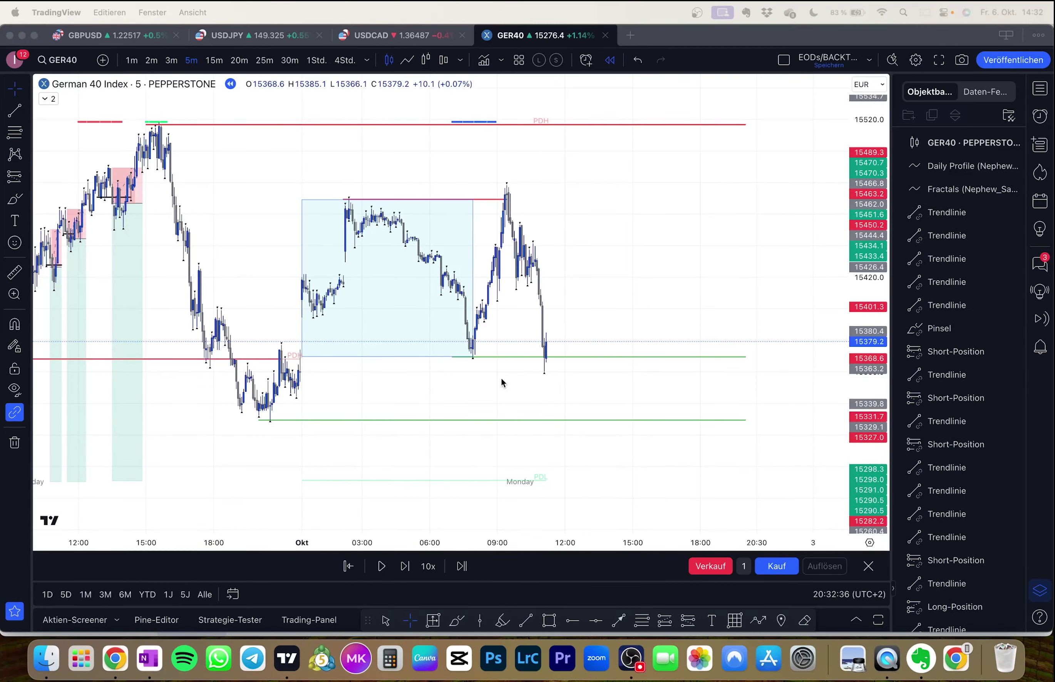
drag(501, 380, 463, 370)
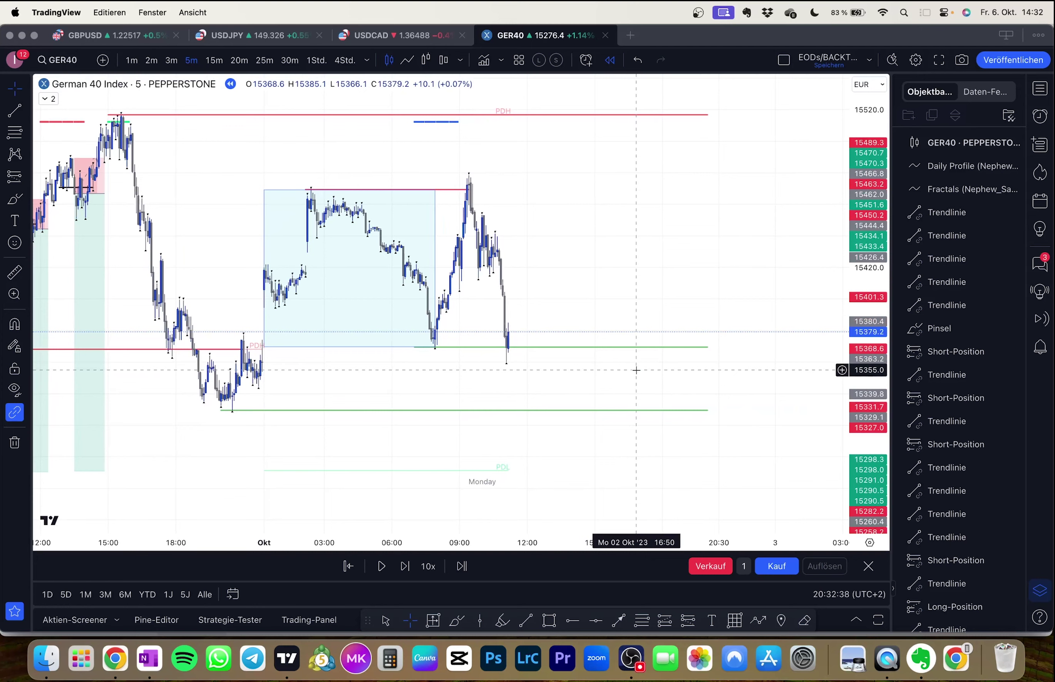
key(shift+Right)
key(shift+Right)
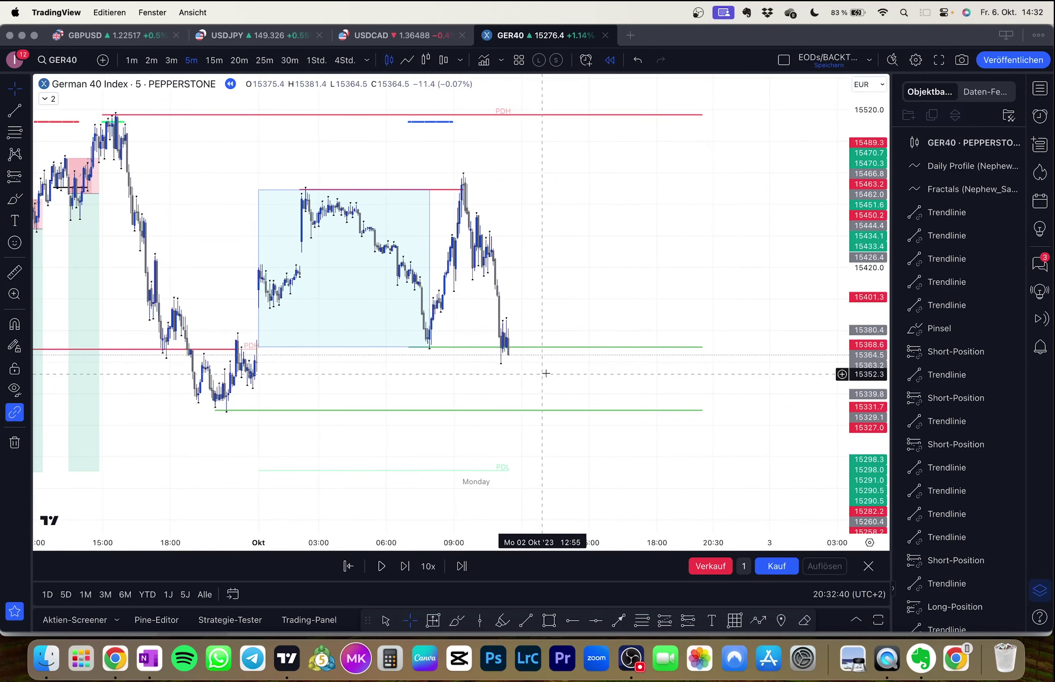
key(shift+Right)
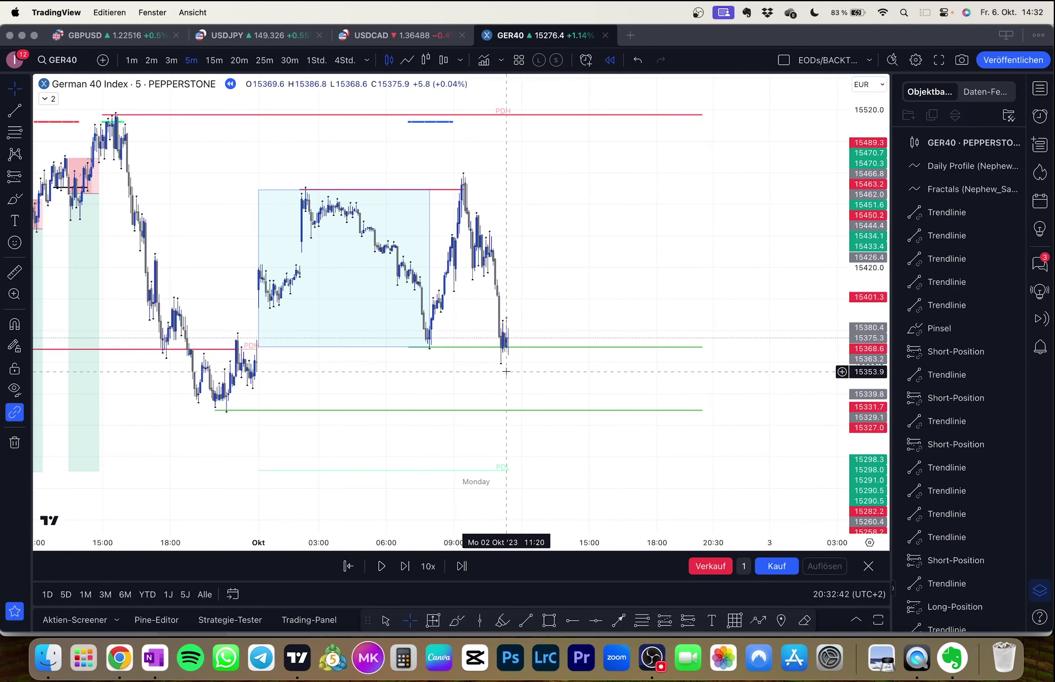
key(shift+Right)
key(shift+Right)
key(shift+Right)
key(shift+Right)
key(shift+Right)
key(shift+Right)
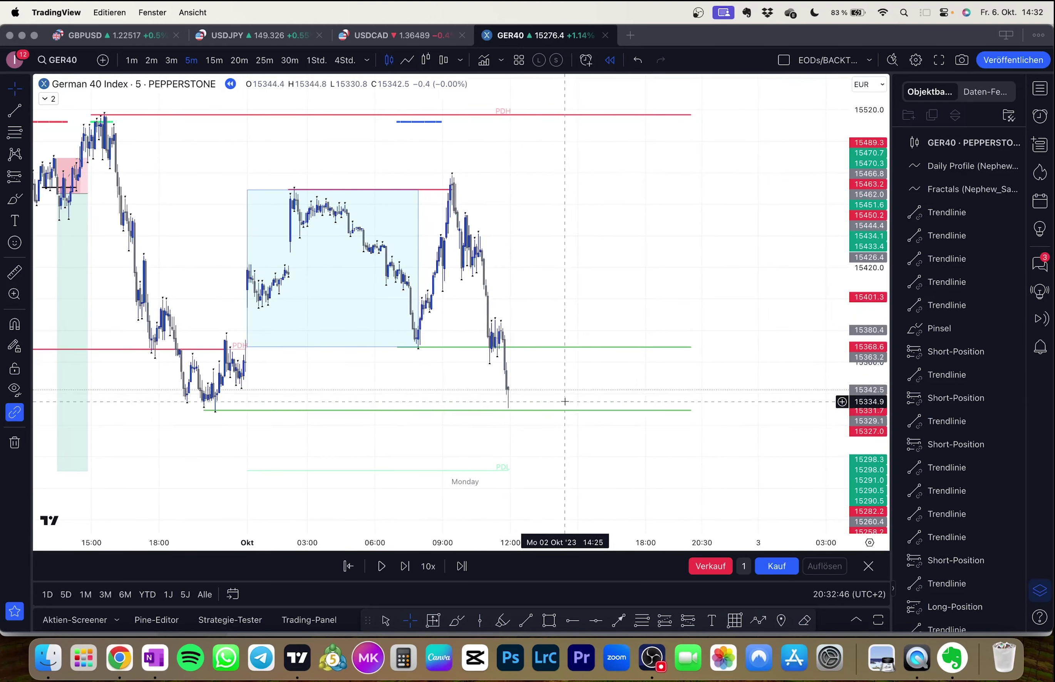
Step: Advance the replay bar by bar to about 13:10 on 2 October, through the rebound to the upper green line
key(shift+Right)
key(shift+Right)
key(shift+Right)
key(shift+Right)
key(shift+Right)
key(shift+Right)
key(shift+Right)
key(shift+Right)
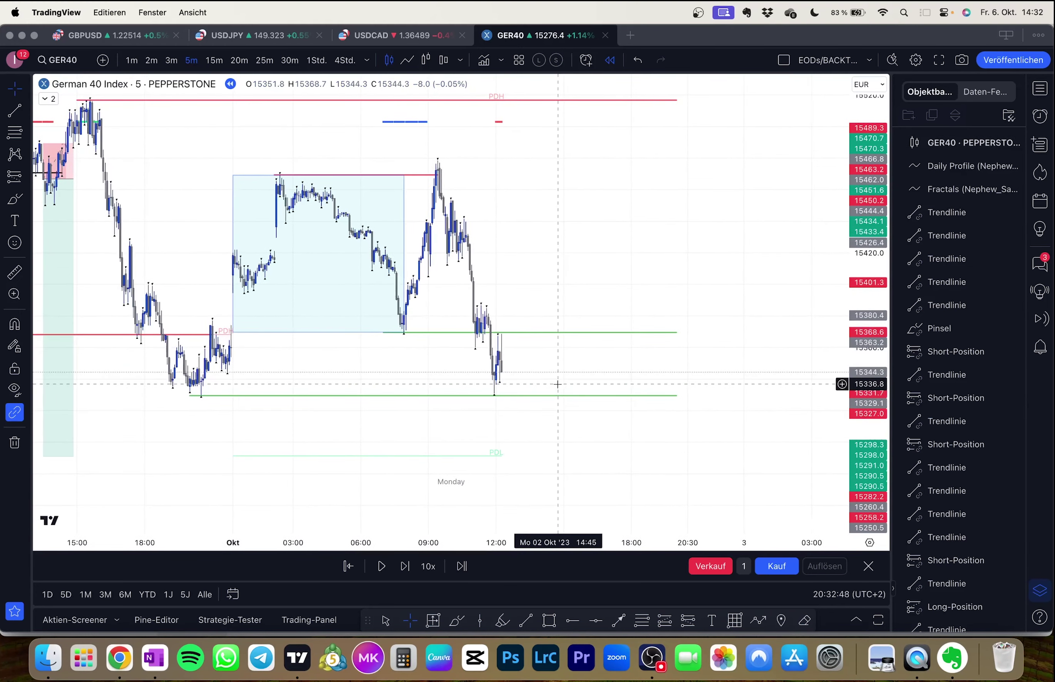
key(shift+Right)
key(shift+Right)
key(shift+Right)
key(shift+Right)
key(shift+Right)
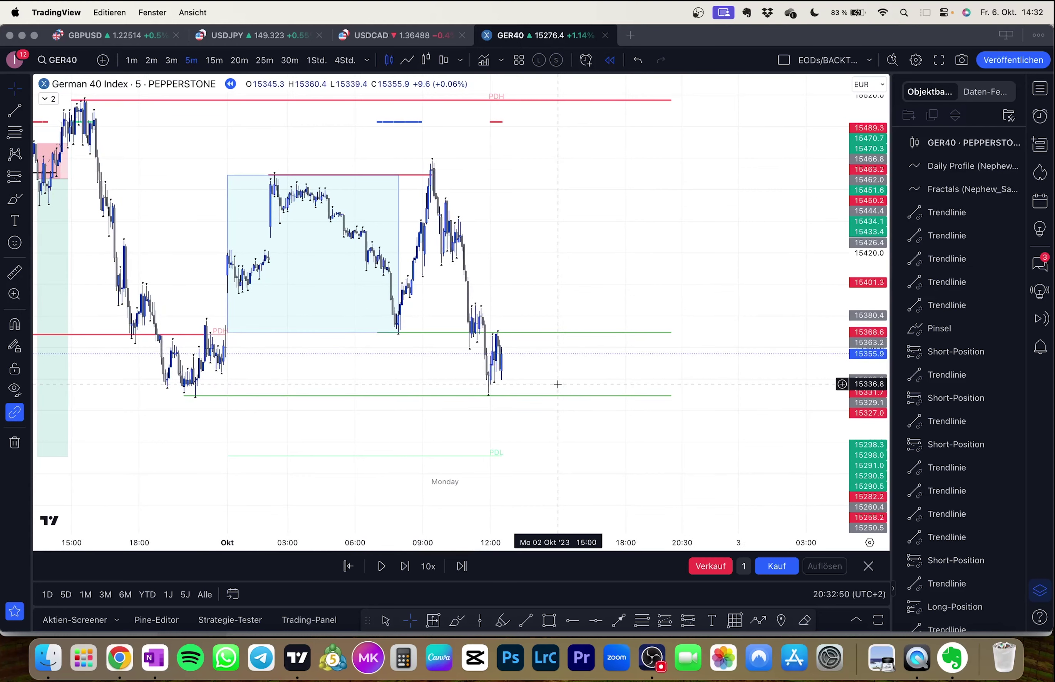
key(shift+Right)
key(shift+Right)
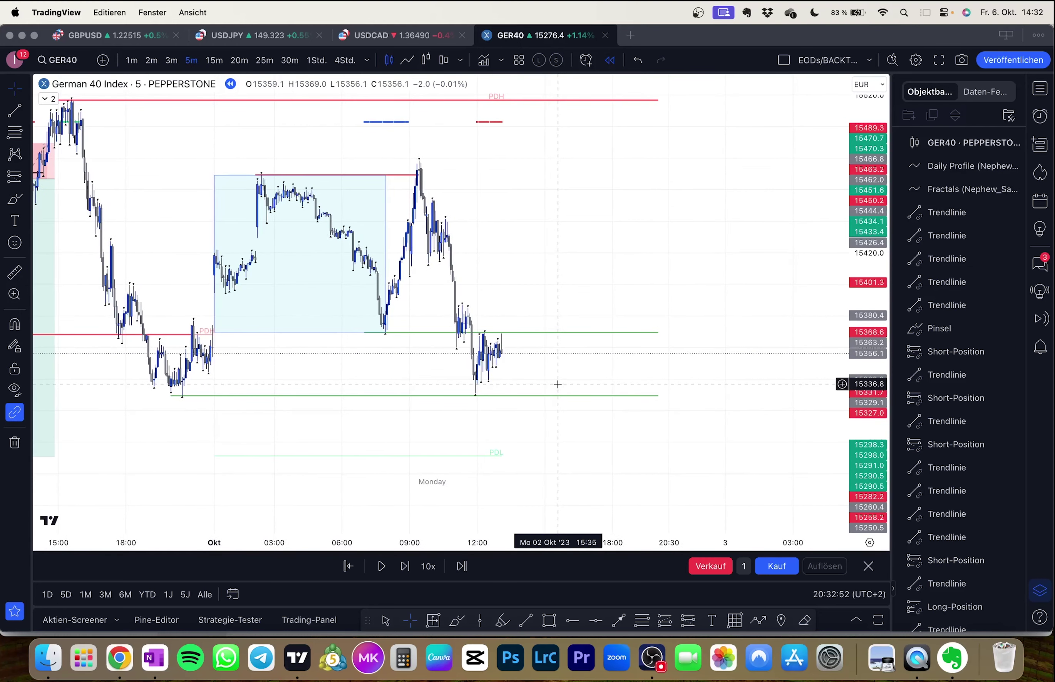
key(shift+Right)
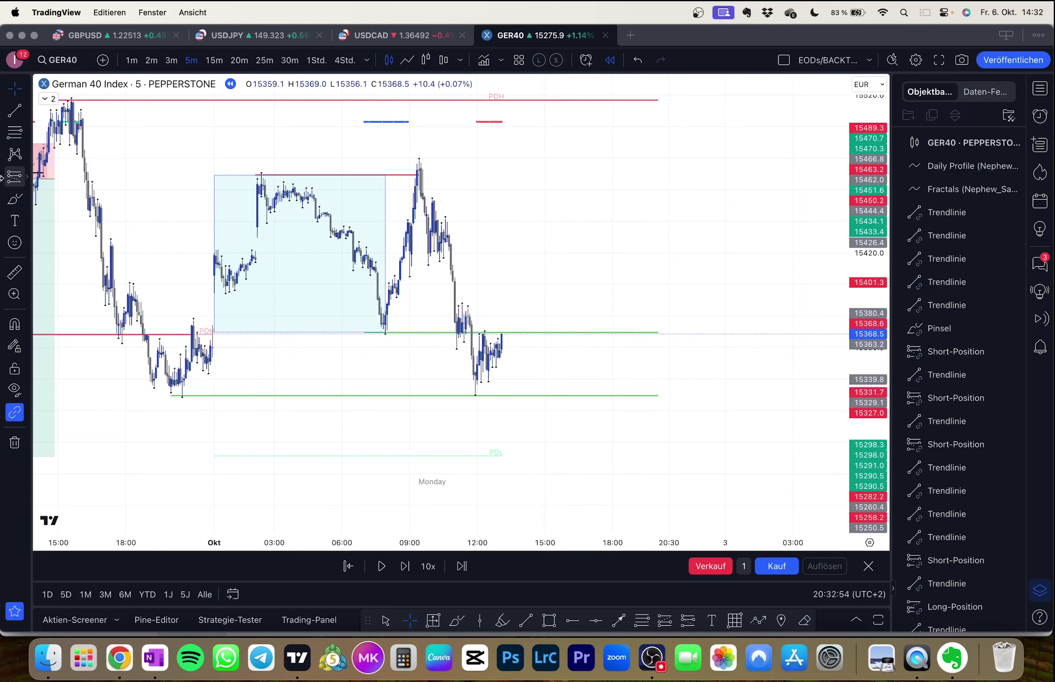
Step: Draw a short horizontal black trend line at about 15361.3 from 12:35 to 13:10 on 2 October
click(15, 111)
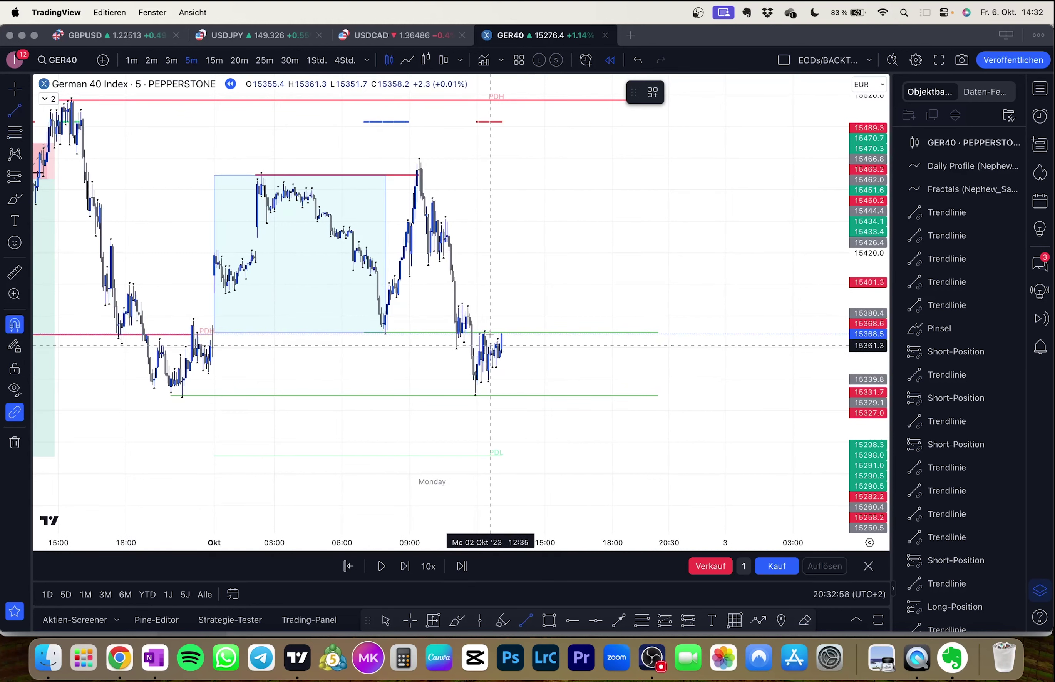
click(490, 346)
click(504, 347)
click(561, 381)
Step: Move the short black trend line up to the 12:05 candle's high at about 15367.2, running horizontally to about 12:45
drag(882, 376, 837, 198)
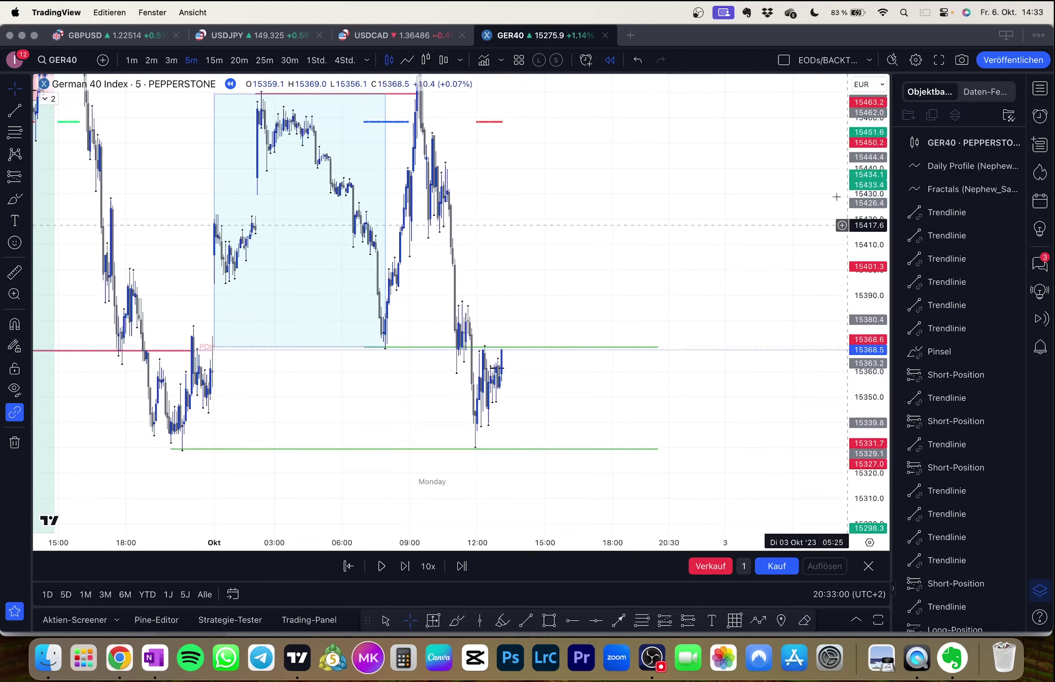
drag(581, 369, 569, 332)
drag(875, 399, 841, 188)
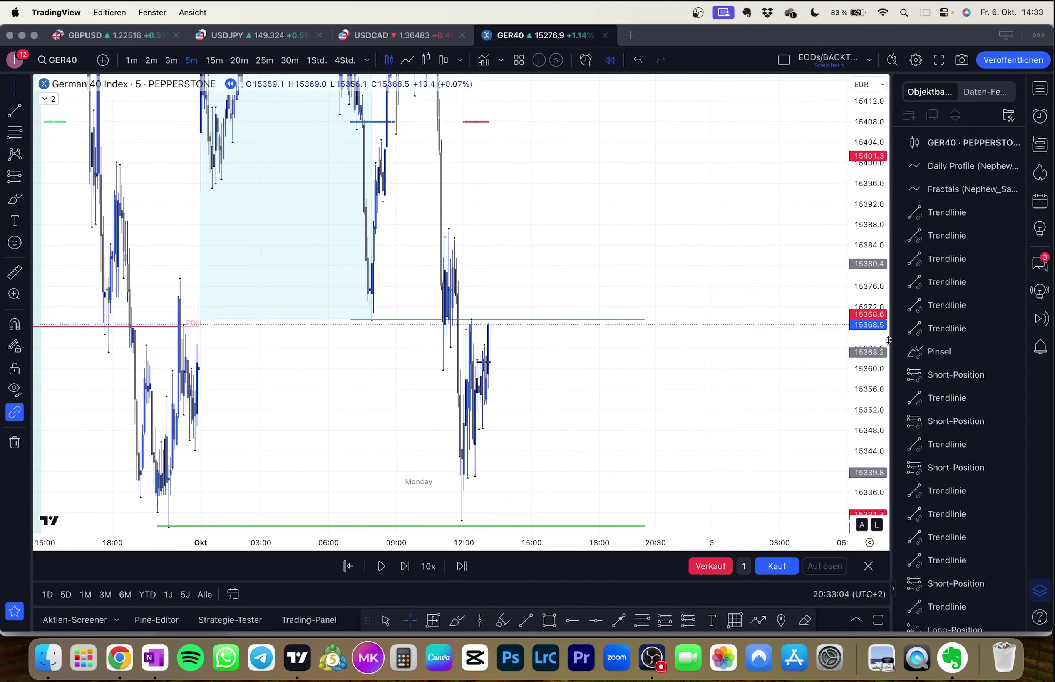
drag(870, 332, 854, 456)
click(489, 339)
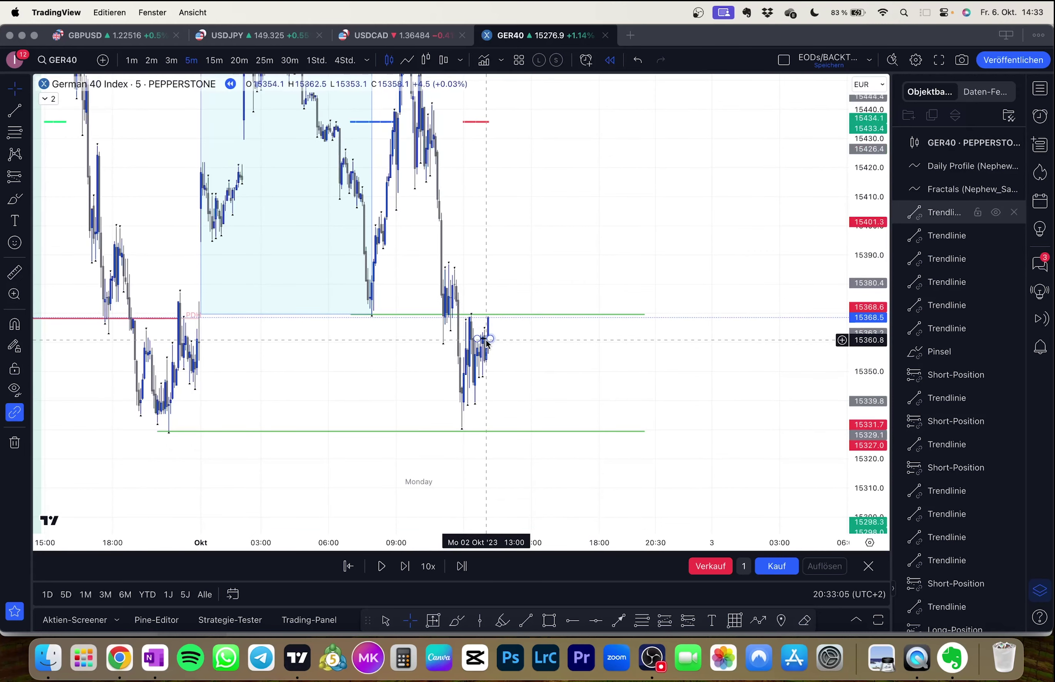
drag(477, 339, 466, 325)
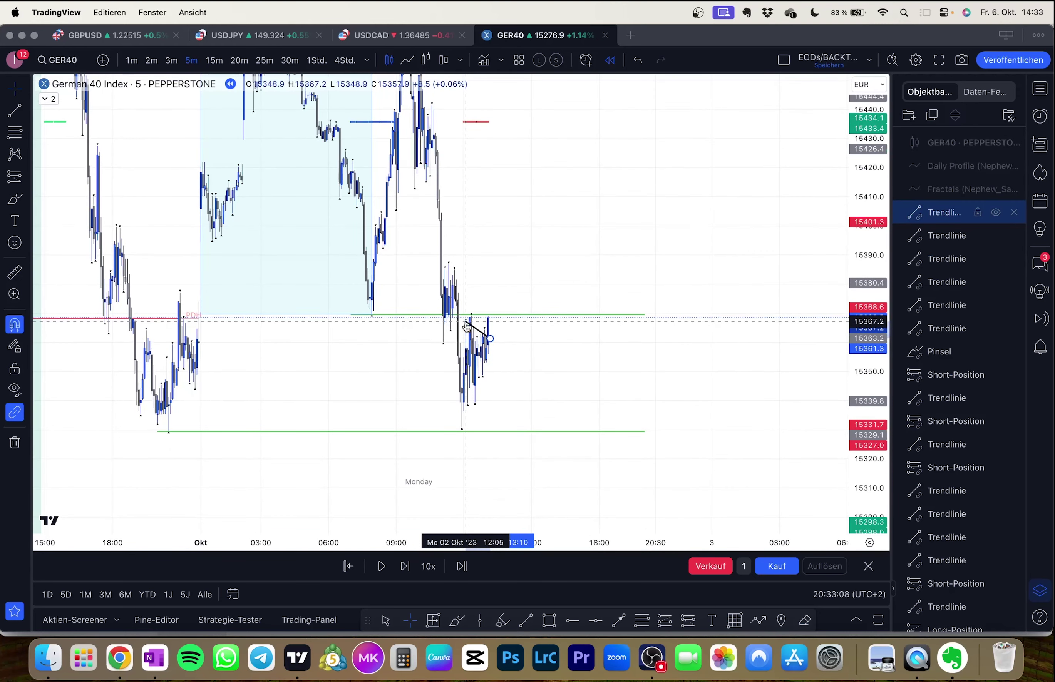
click(490, 339)
click(480, 341)
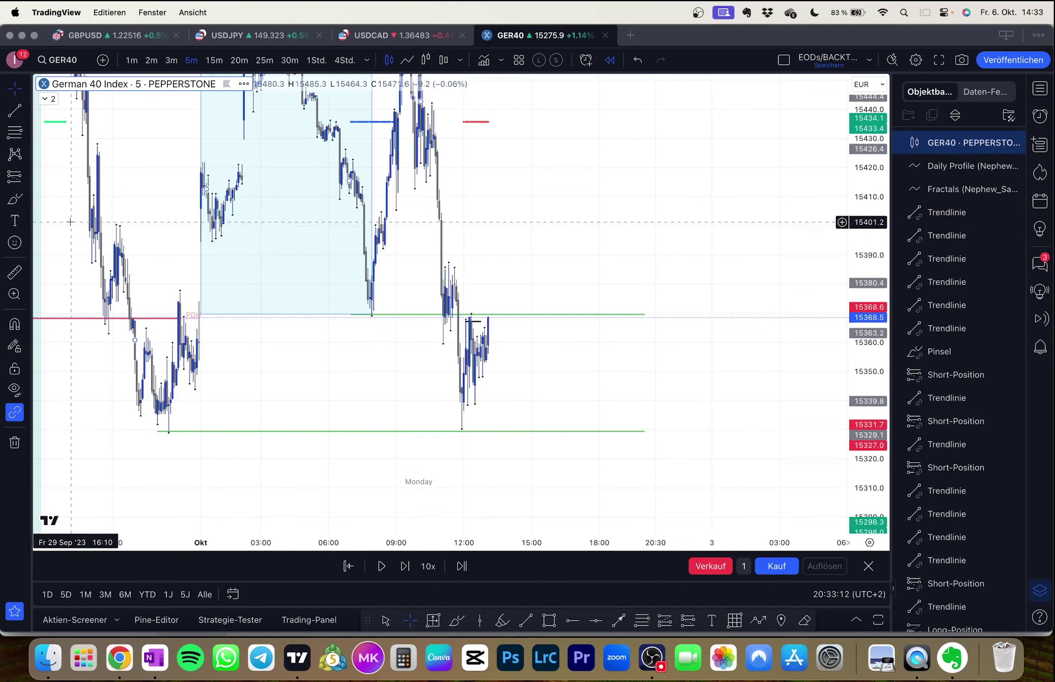
Step: Place a long position at 12:15 on 2 October with its entry at 15368.7 and its stop at 15330.6
click(20, 184)
click(102, 190)
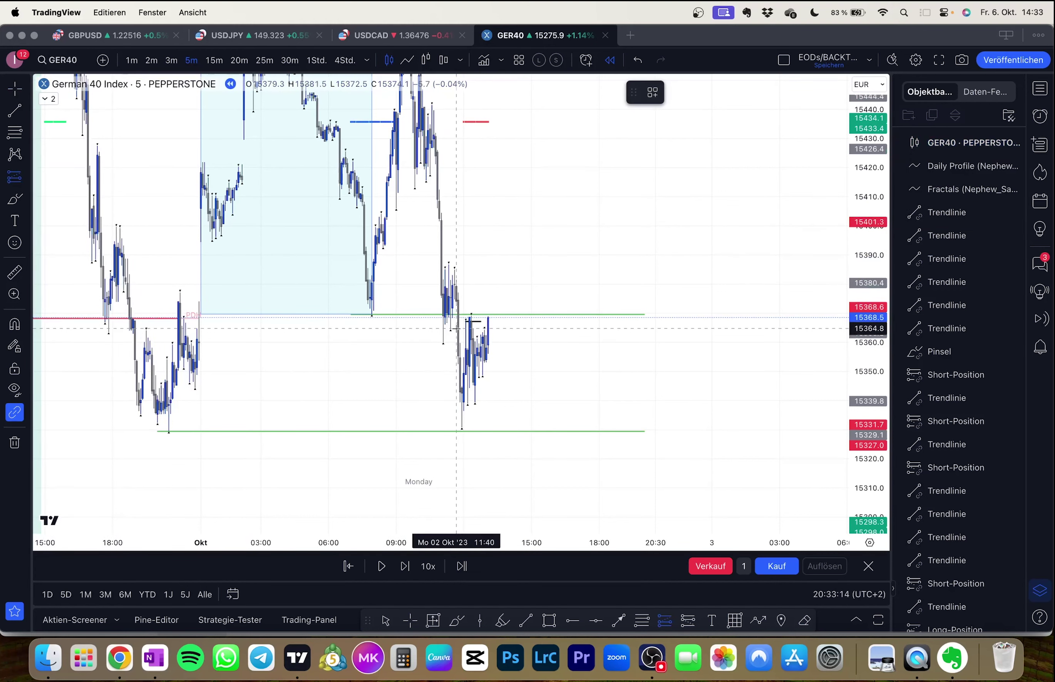
click(469, 318)
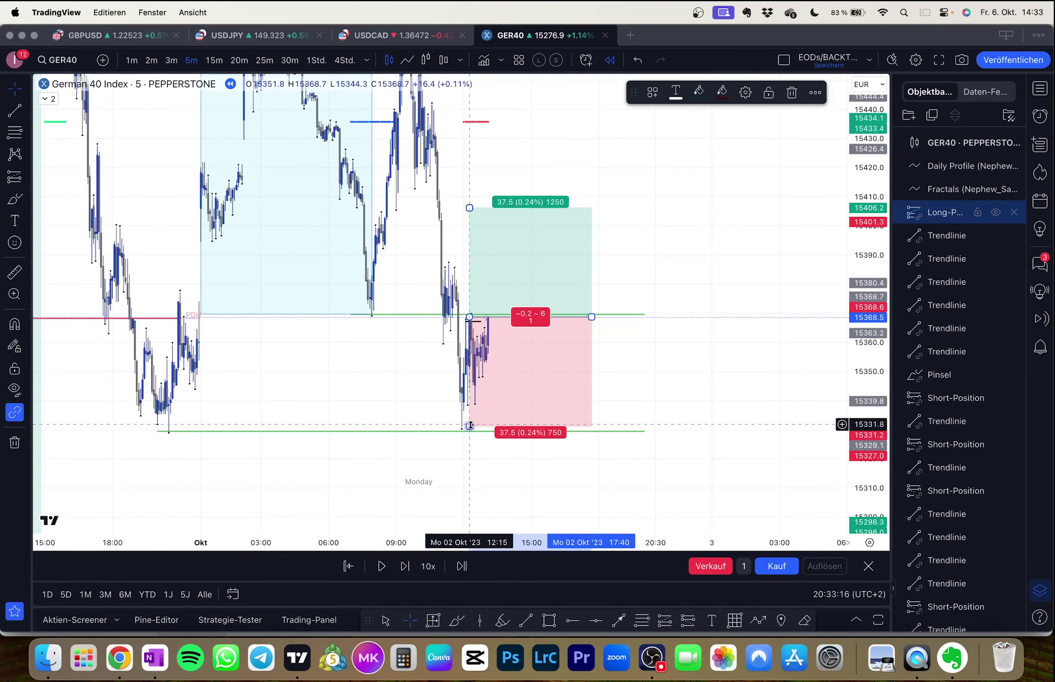
drag(470, 426, 471, 429)
Step: Raise the long position's target to about 15478.5, just above the morning high of 2 October
drag(401, 370, 384, 469)
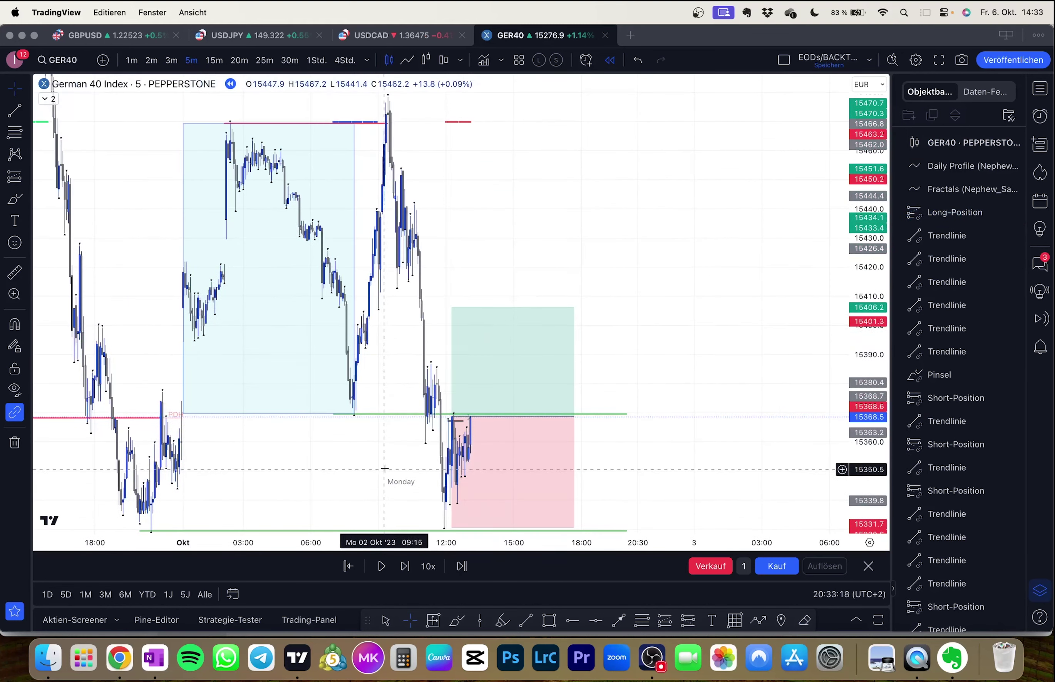
drag(453, 269, 453, 118)
drag(867, 273, 867, 370)
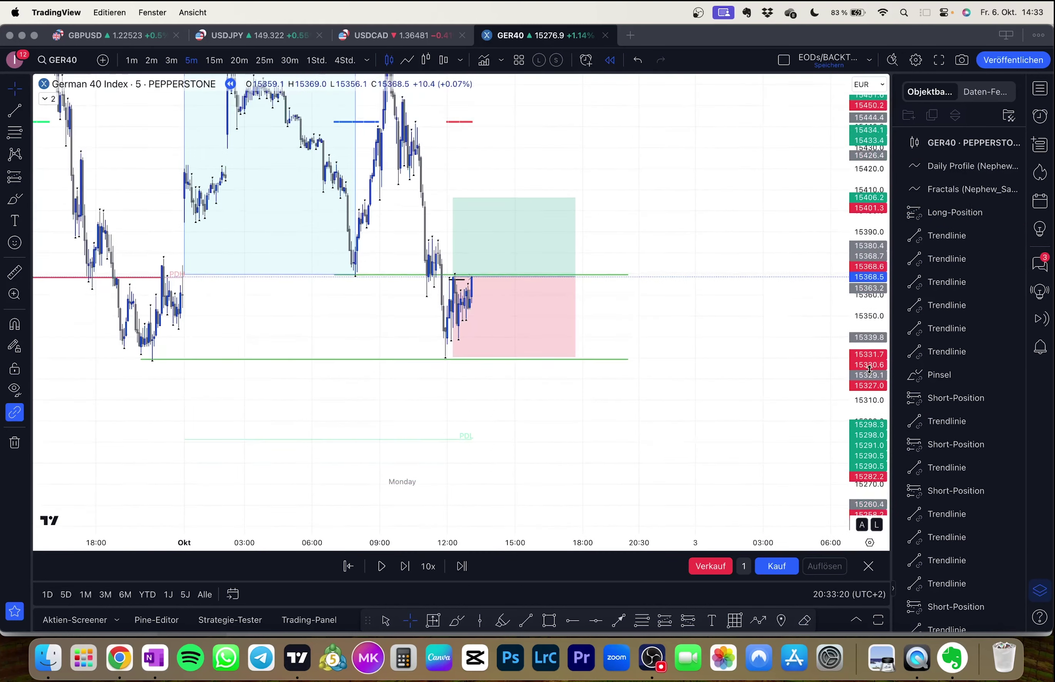
drag(675, 245, 756, 418)
drag(533, 368, 530, 217)
drag(500, 299, 445, 226)
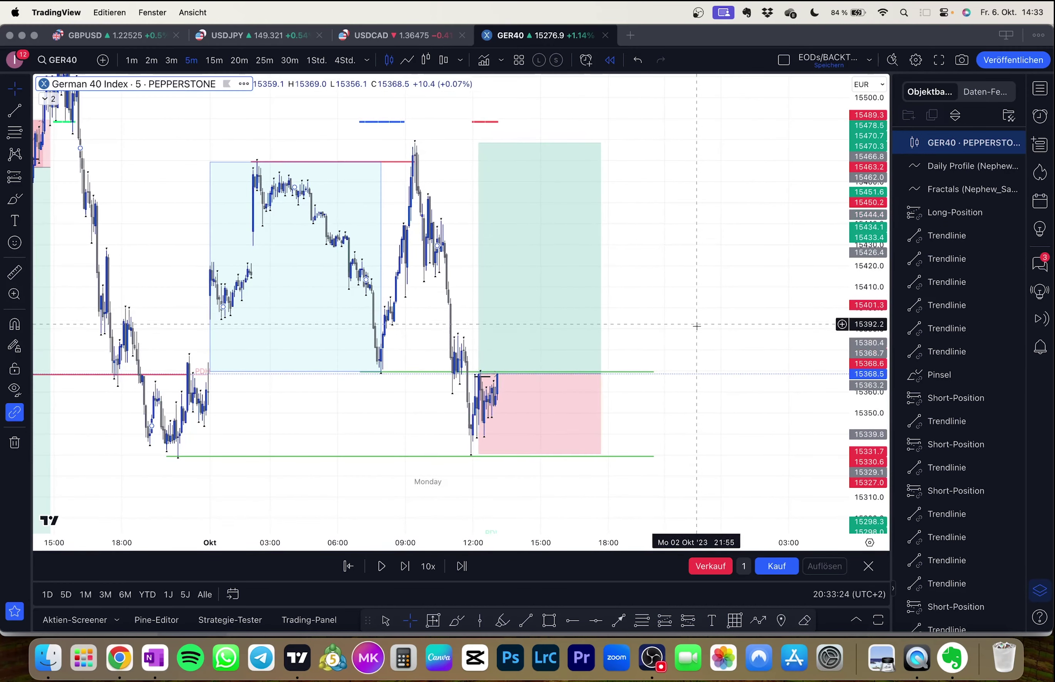
Step: Shorten the upper green line so it ends at 12:15 on 2 October, where the long position starts
drag(682, 370, 472, 354)
click(647, 353)
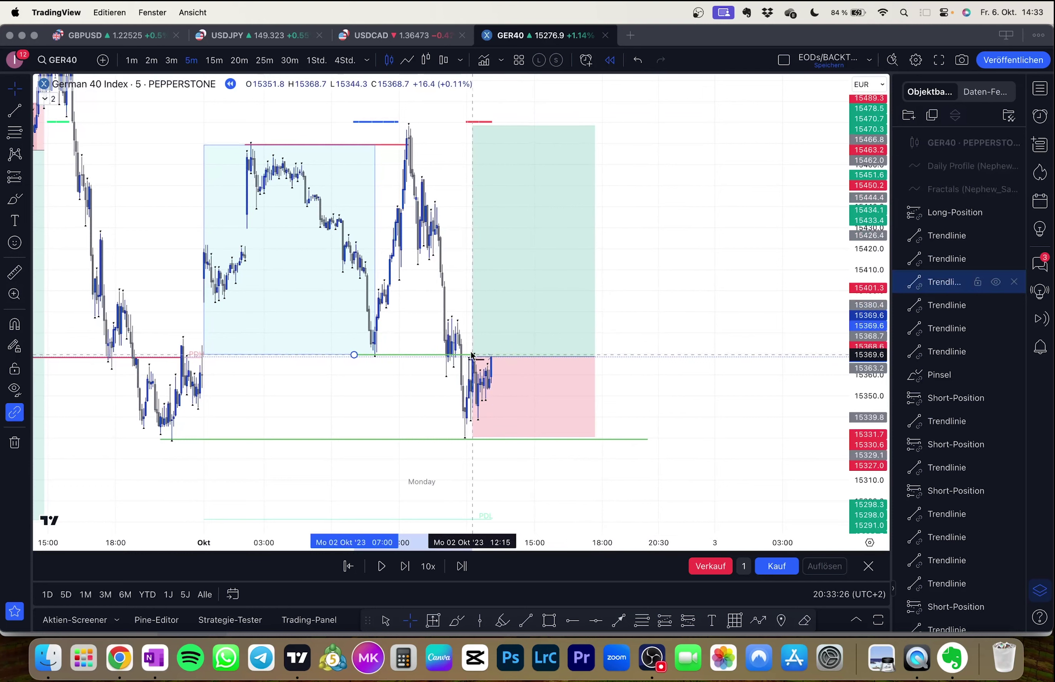
click(615, 351)
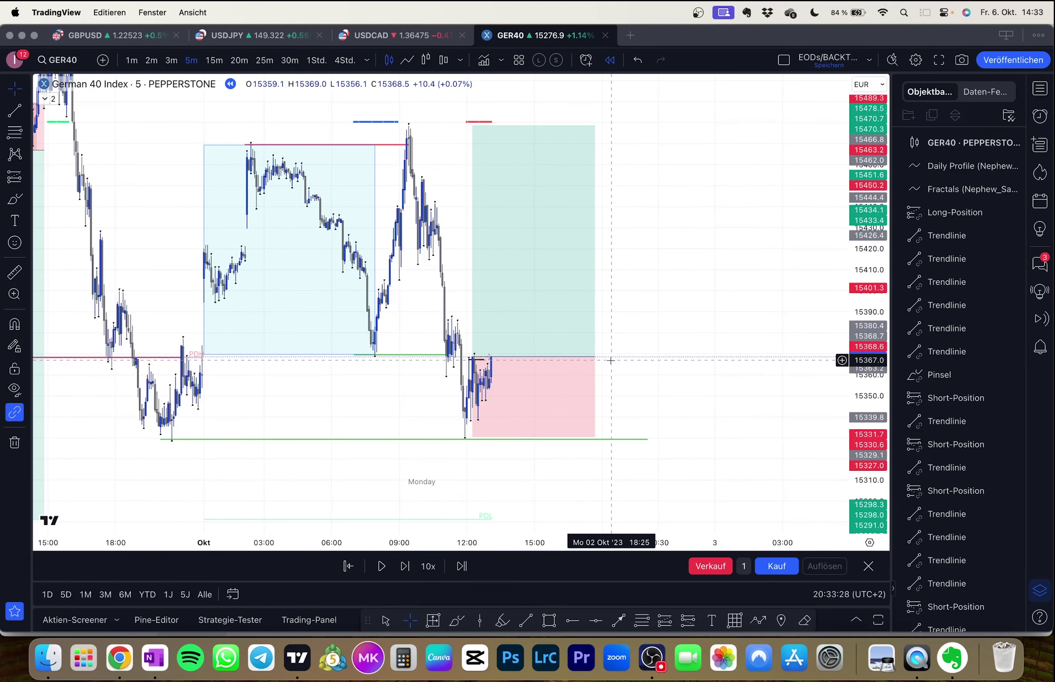
Step: Extend the long position's end to about 18:30 on 2 October
click(594, 356)
drag(595, 357, 614, 356)
click(695, 344)
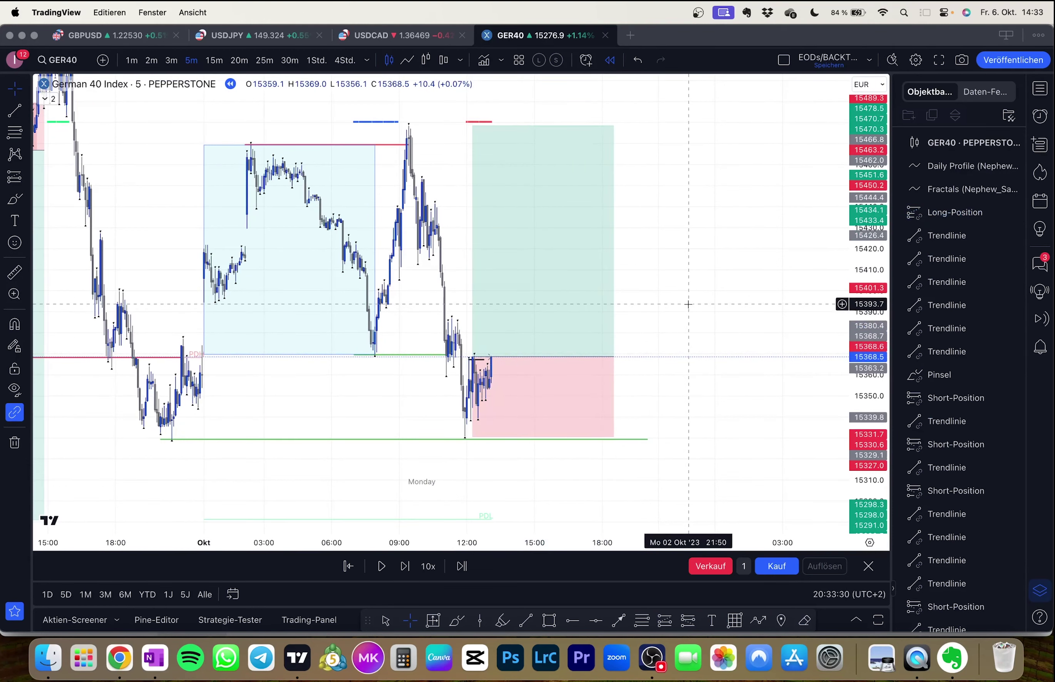
Step: Advance the replay bar by bar to about 13:30 on 2 October, through the rally above the long entry
mouse_move(689, 304)
mouse_down()
mouse_move(692, 327)
mouse_move(684, 288)
mouse_up()
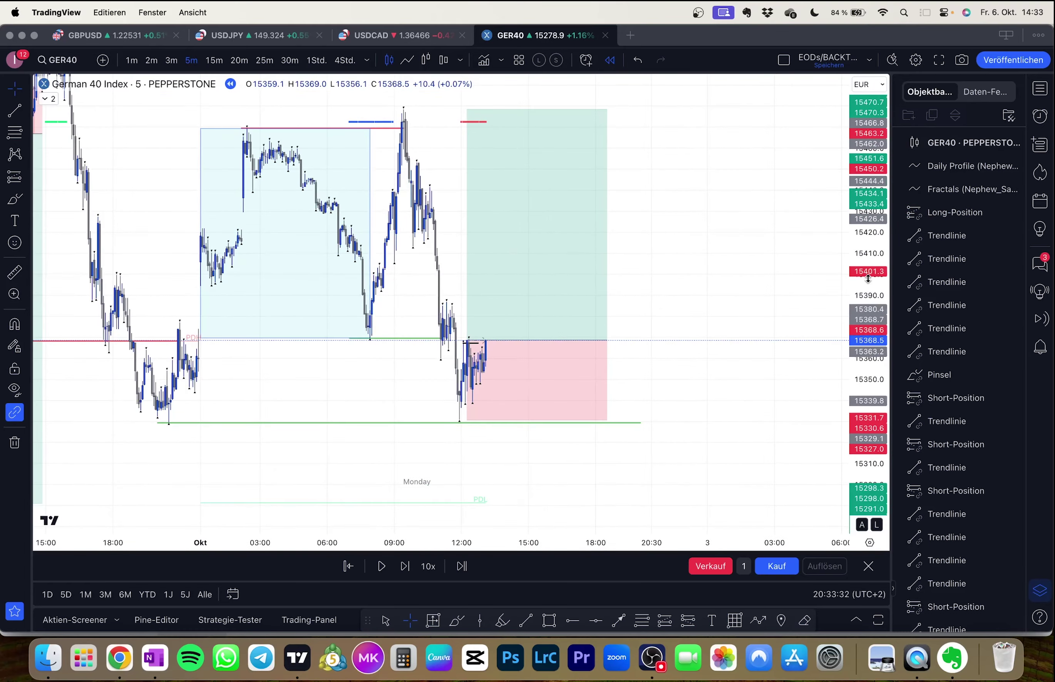
drag(868, 278, 868, 252)
drag(733, 271, 756, 324)
drag(685, 306, 715, 284)
scroll(705, 284, down, 1)
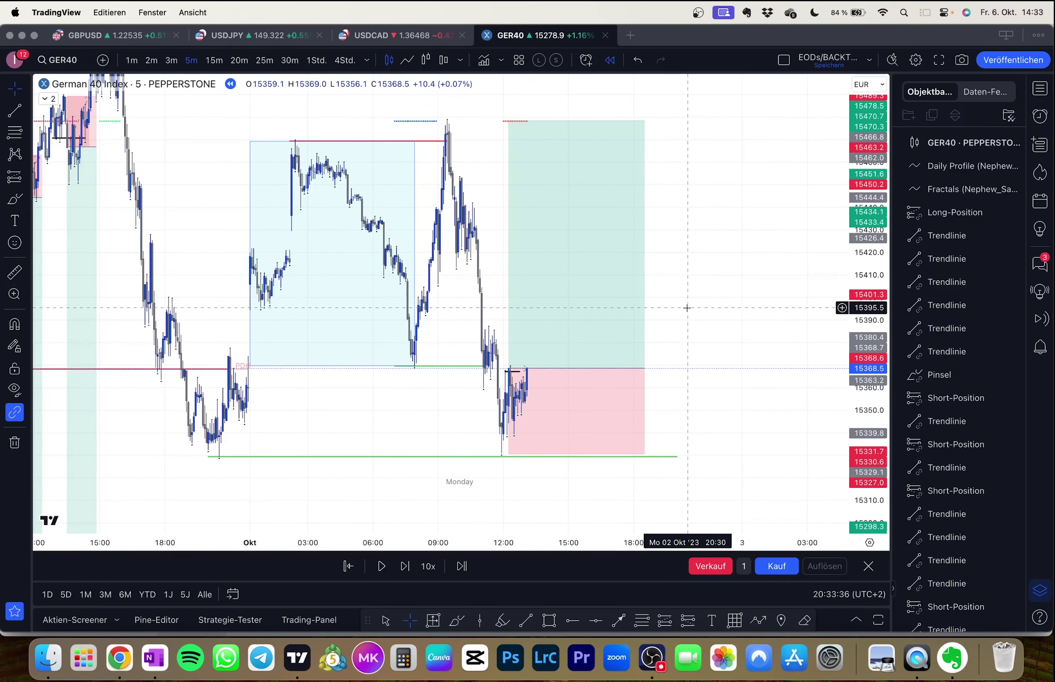
key(shift+Right)
key(shift+Right)
key(shift+Right)
key(shift+Right)
key(shift+Right)
key(shift+Right)
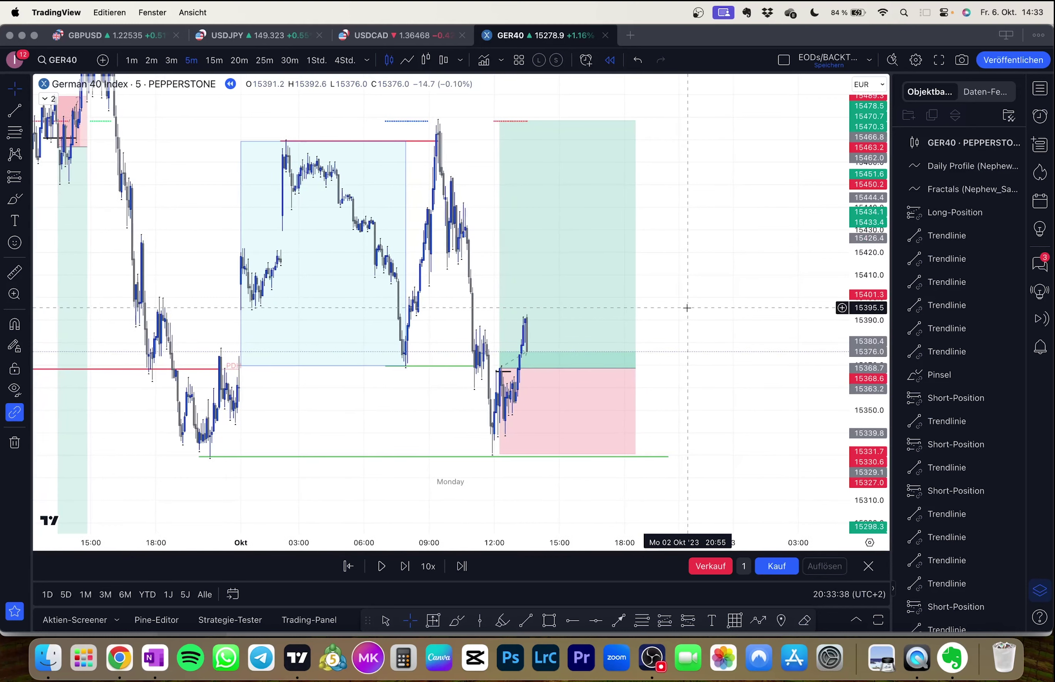
Step: Advance the replay bar by bar to about 14:10 on 2 October, through the drop towards the long position's stop
key(shift+Right)
key(shift+Right)
key(shift+Right)
key(shift+Right)
key(shift+Right)
key(shift+Right)
key(shift+Right)
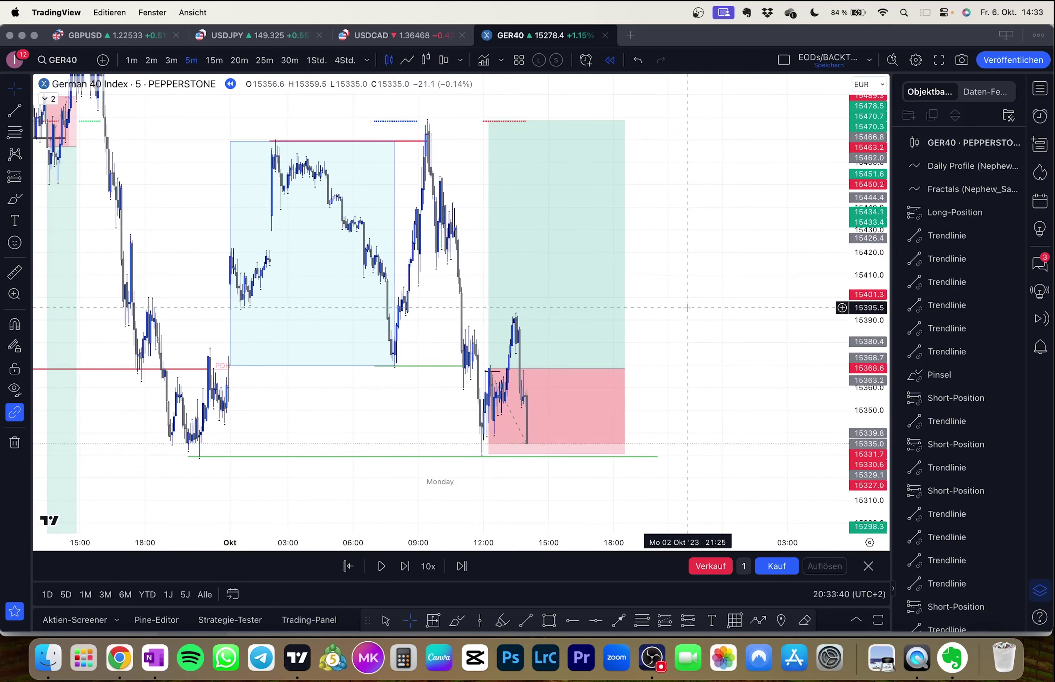
key(shift+Right)
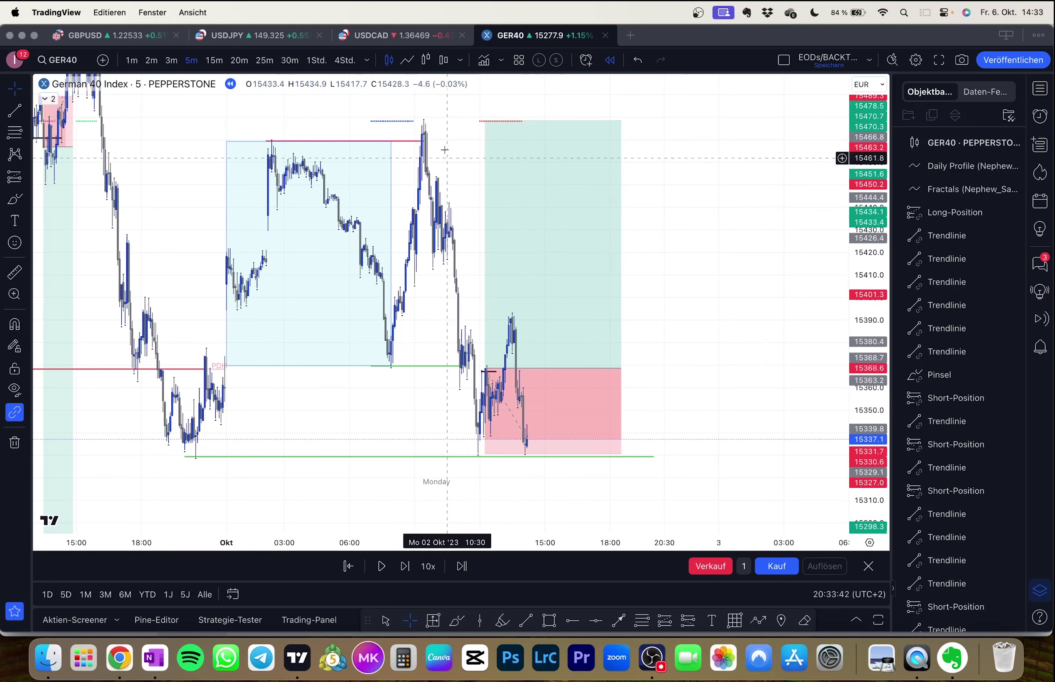
Step: Advance the replay bar by bar to about 14:55 on 2 October, through the rebound and the break below the lower green line
key(shift+Right)
key(shift+Right)
key(shift+Right)
key(shift+Right)
key(shift+Right)
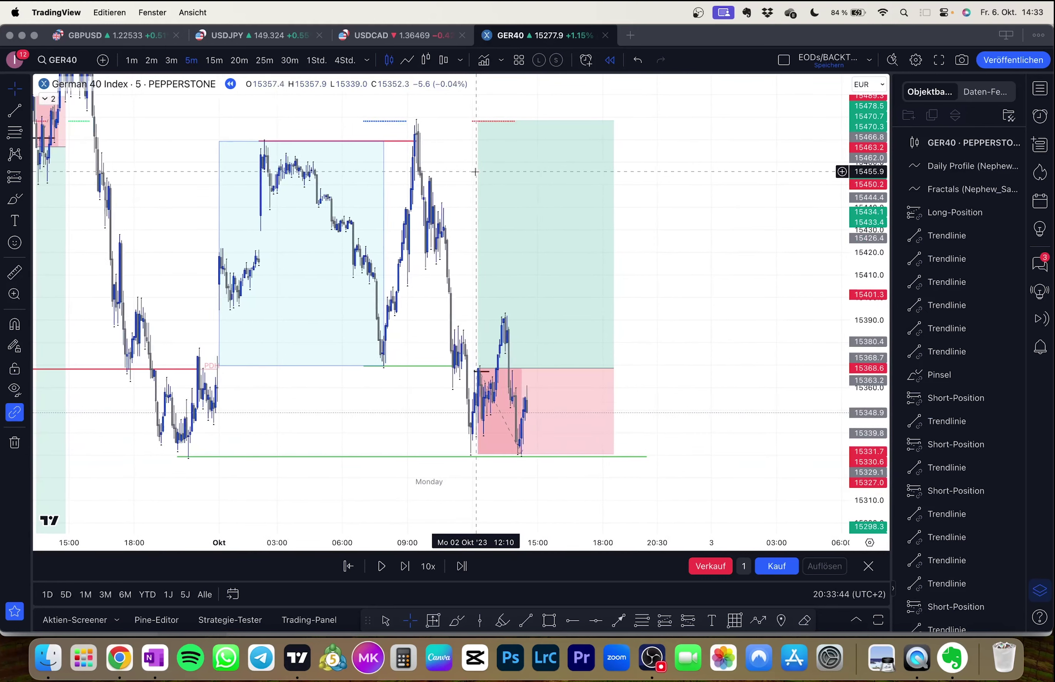
click(477, 176)
key(shift+Right)
key(shift+Right)
key(shift+Right)
key(shift+Right)
click(673, 308)
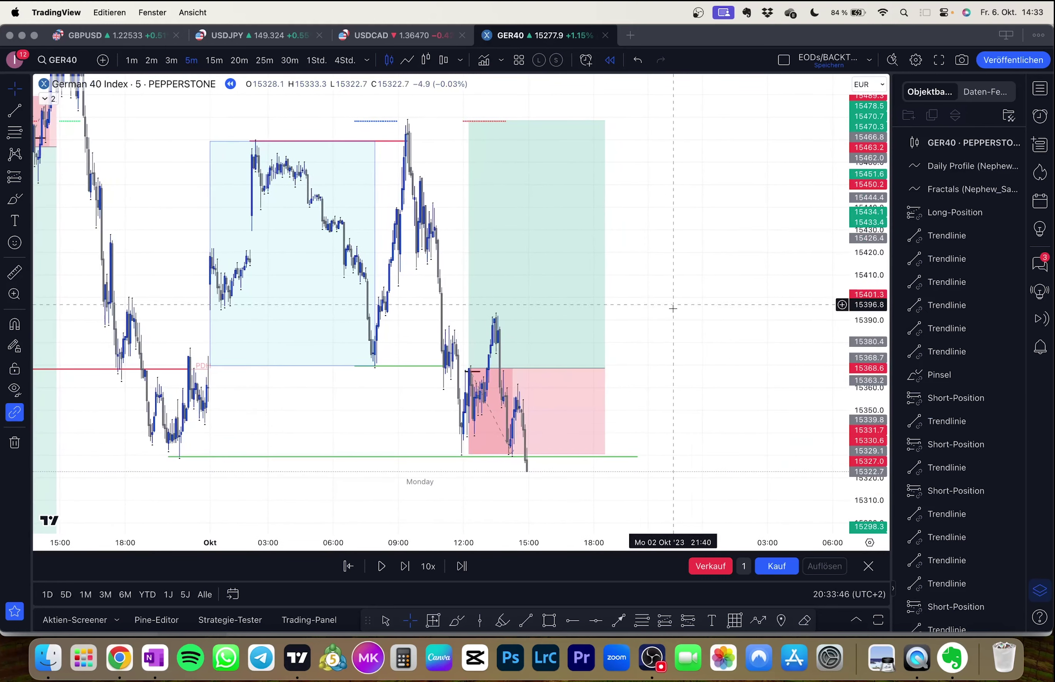
Step: Shorten the long position and the lower green line so that both end at about 15:00 on 2 October
drag(607, 368, 529, 369)
key(shift+Right)
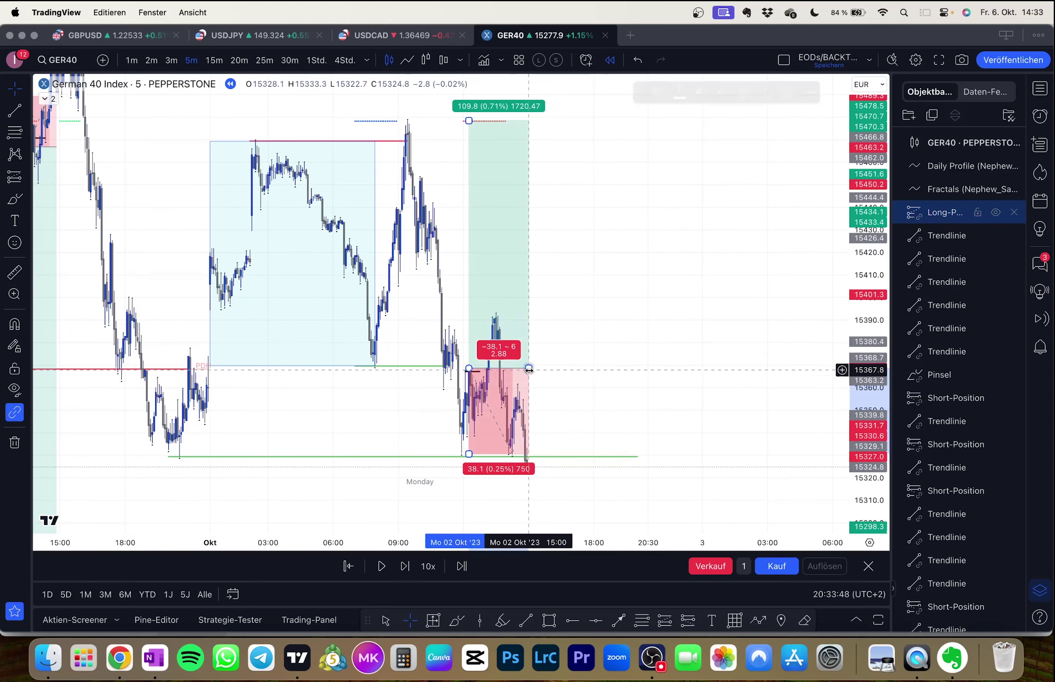
drag(550, 427, 553, 400)
drag(473, 427, 475, 427)
click(645, 348)
drag(635, 383, 643, 354)
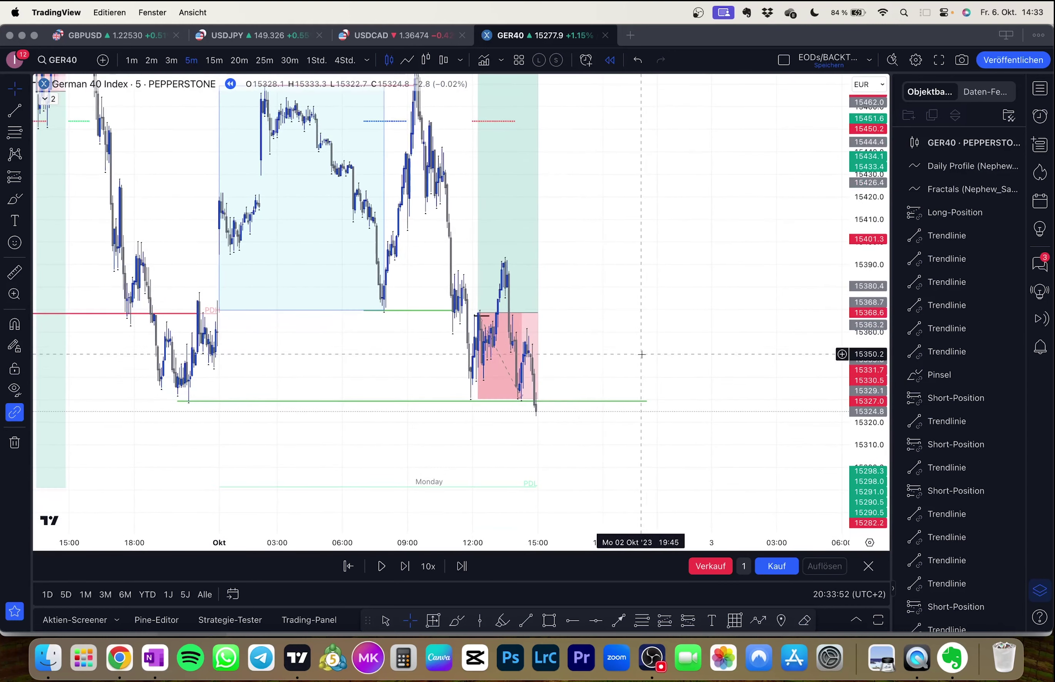
drag(650, 401, 540, 410)
Step: Advance the replay bar by bar to about 15:30 on 2 October, through the dip to the PDL line and the rebound
drag(701, 300, 753, 288)
key(shift+Right)
key(shift+Right)
key(shift+Right)
key(shift+Right)
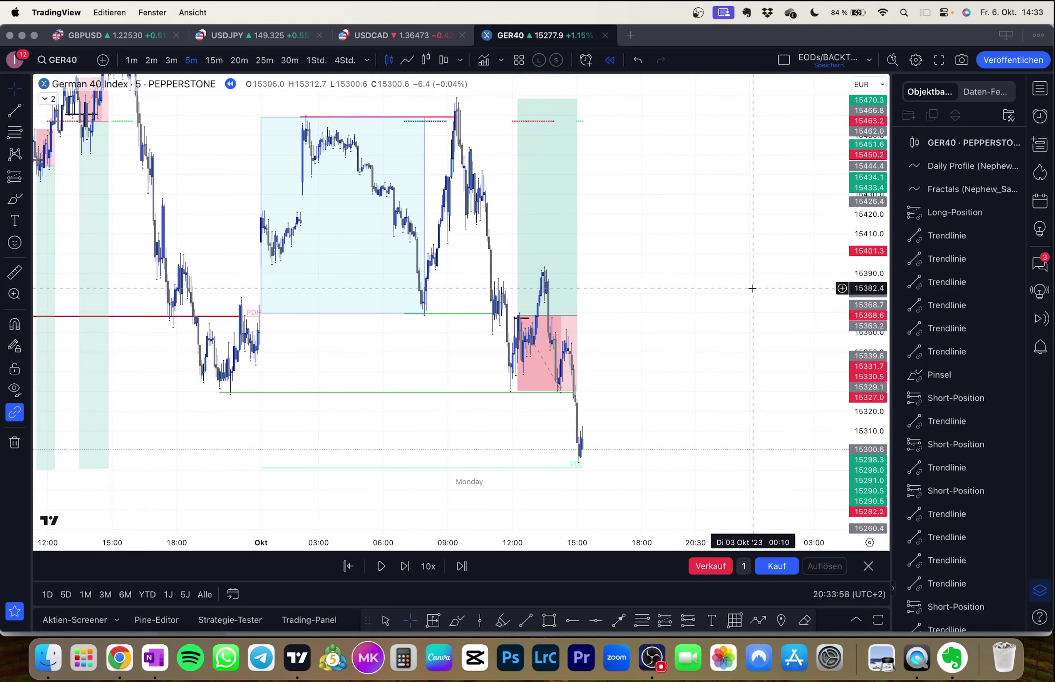
drag(698, 378, 684, 280)
key(shift+Right)
key(shift+Right)
key(shift+Right)
key(shift+Right)
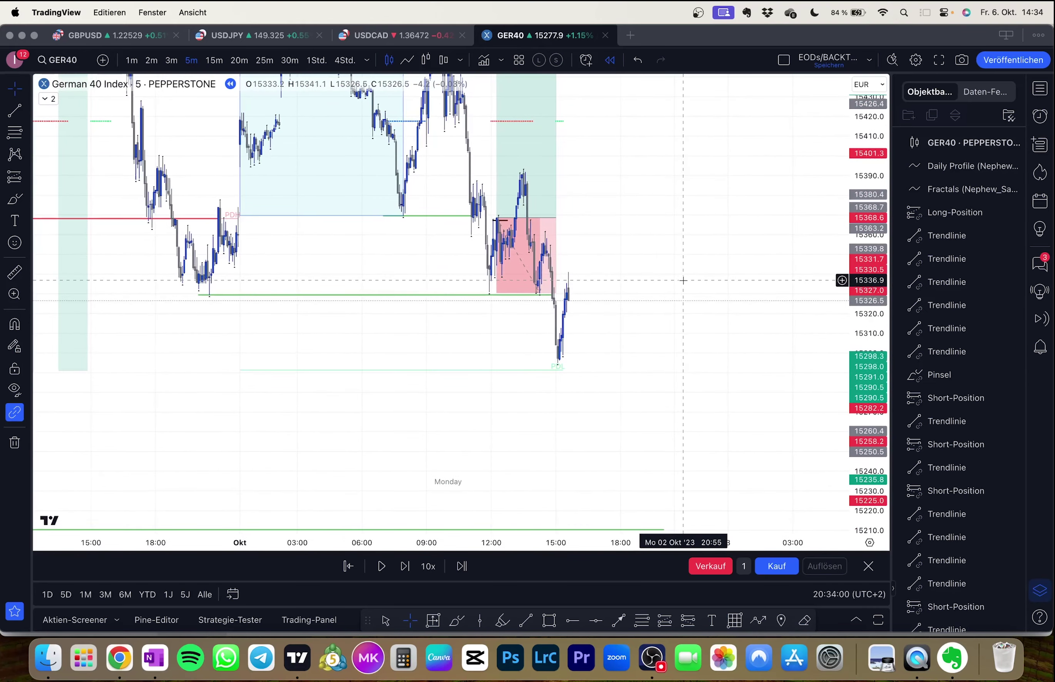
Step: Advance the replay bar by bar to about 15:55 on 2 October, through the sharp drop below the PDL line
scroll(684, 280, up, 1)
key(shift+Right)
key(shift+Right)
key(shift+Right)
key(shift+Right)
key(shift+Right)
key(shift+Right)
key(shift+Right)
key(shift+Right)
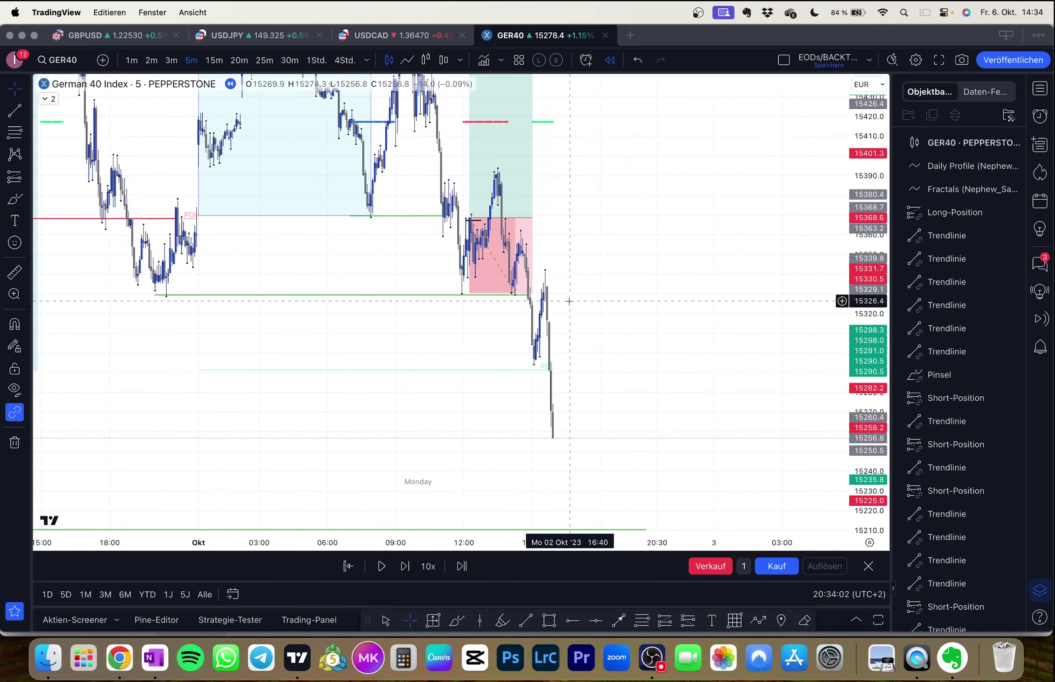
Step: Advance the replay bar by bar to about 17:00 on 2 October, through the fall below the two green lines near 15200
key(shift+Right)
key(shift+Right)
key(shift+Right)
drag(602, 356, 589, 186)
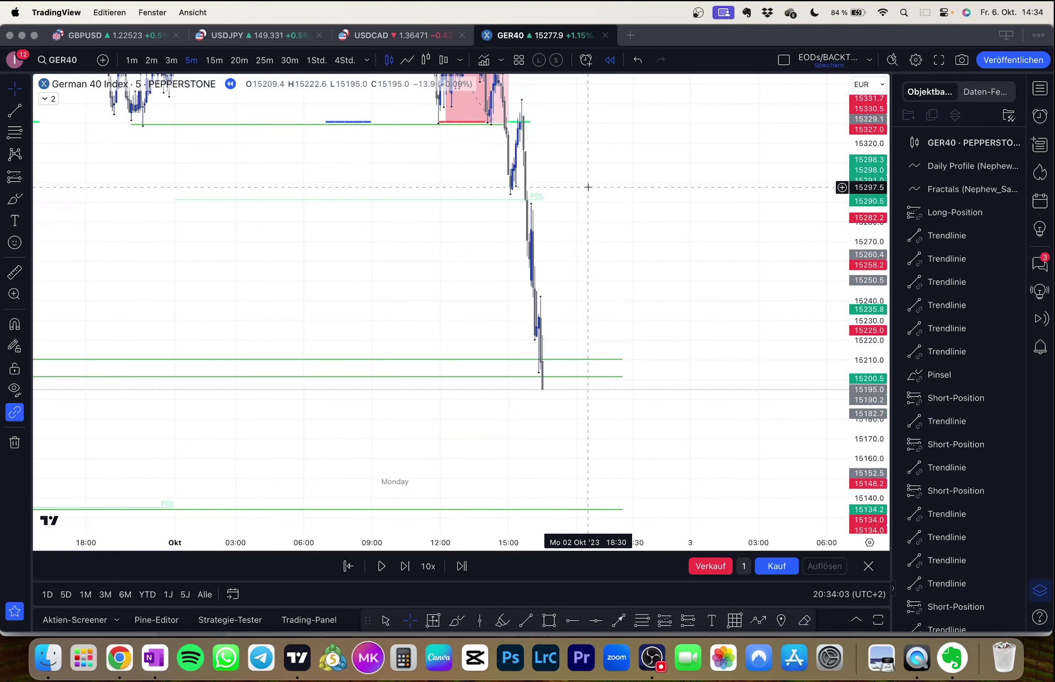
drag(603, 304, 587, 279)
key(shift+Right)
key(shift+Right)
key(shift+Right)
key(shift+Right)
key(shift+Right)
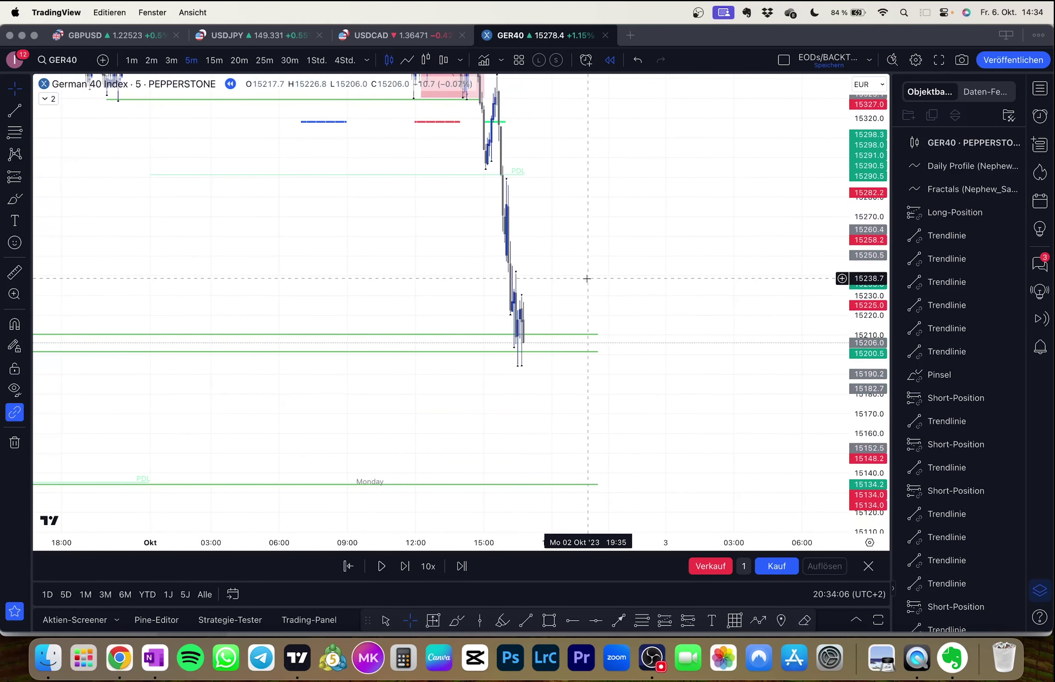
key(shift+Right)
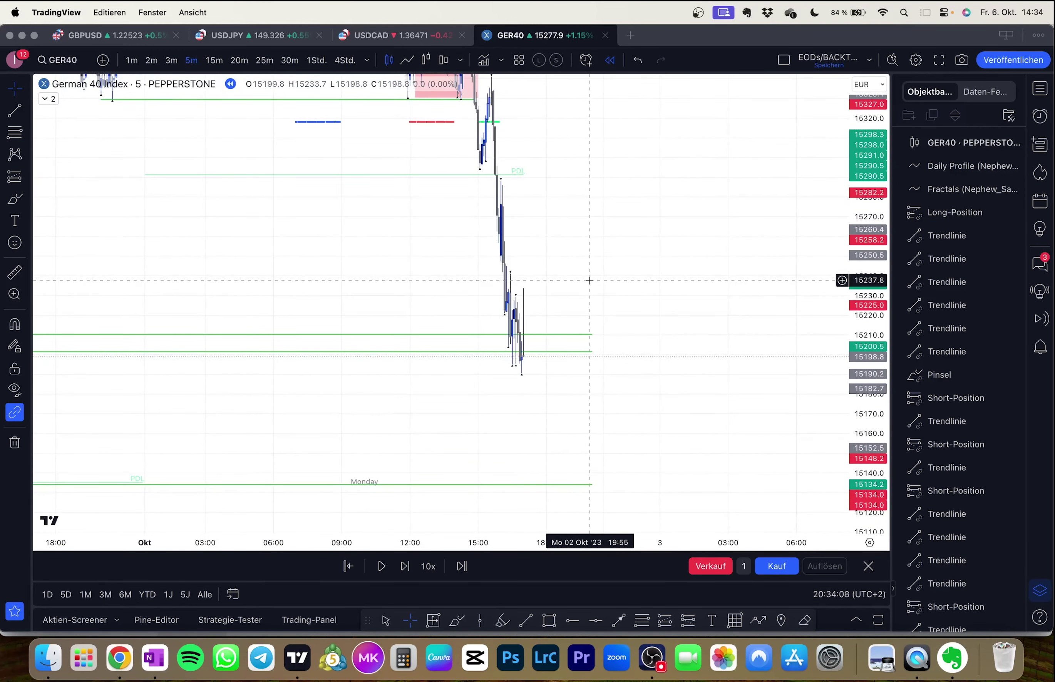
Step: Advance the replay bar by bar to about 17:20 on 2 October, through the rebound above the two green lines
drag(493, 219, 508, 218)
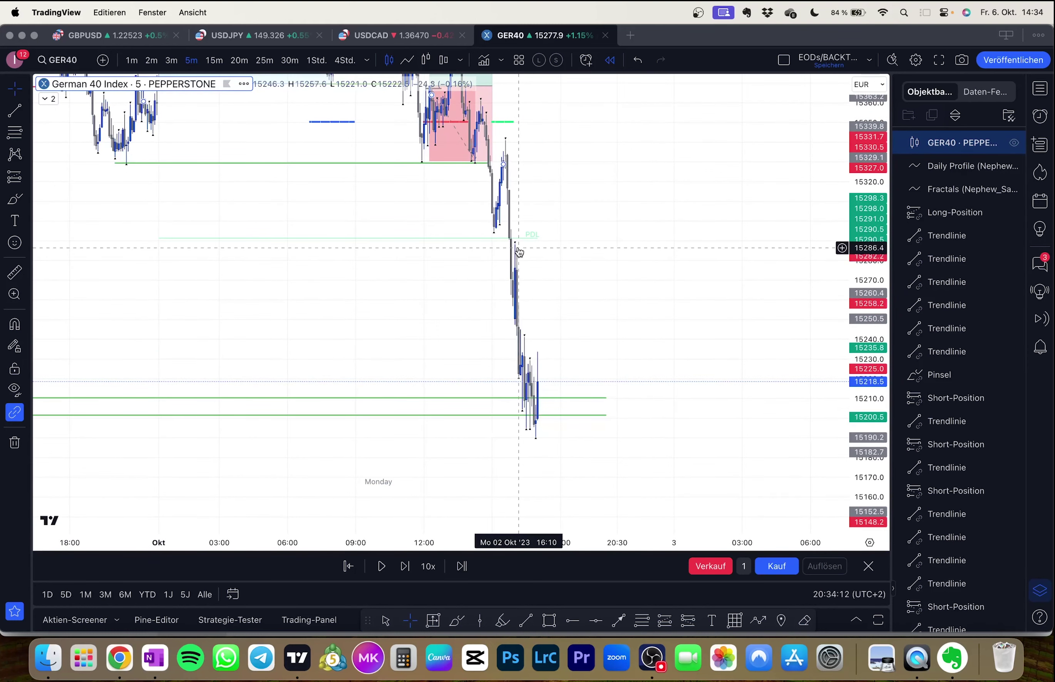
drag(537, 303, 532, 250)
key(shift+Right)
key(shift+Right)
key(shift+Right)
key(shift+Right)
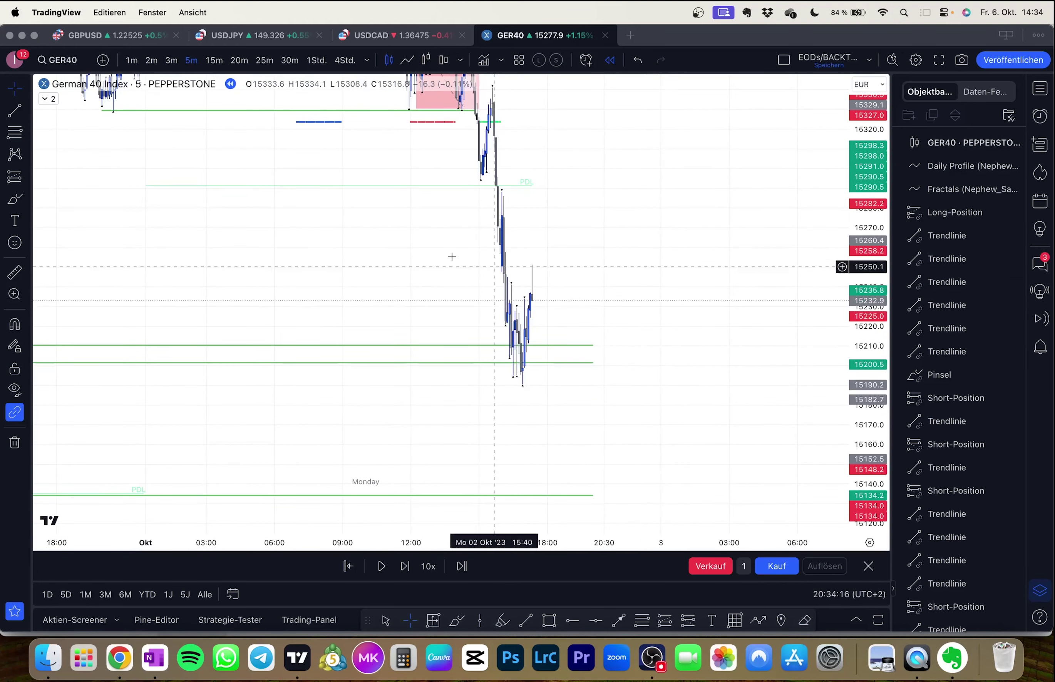
Step: Draw a short horizontal black trend line at about 15229 from about 16:40 to 17:30 on 2 October
click(25, 113)
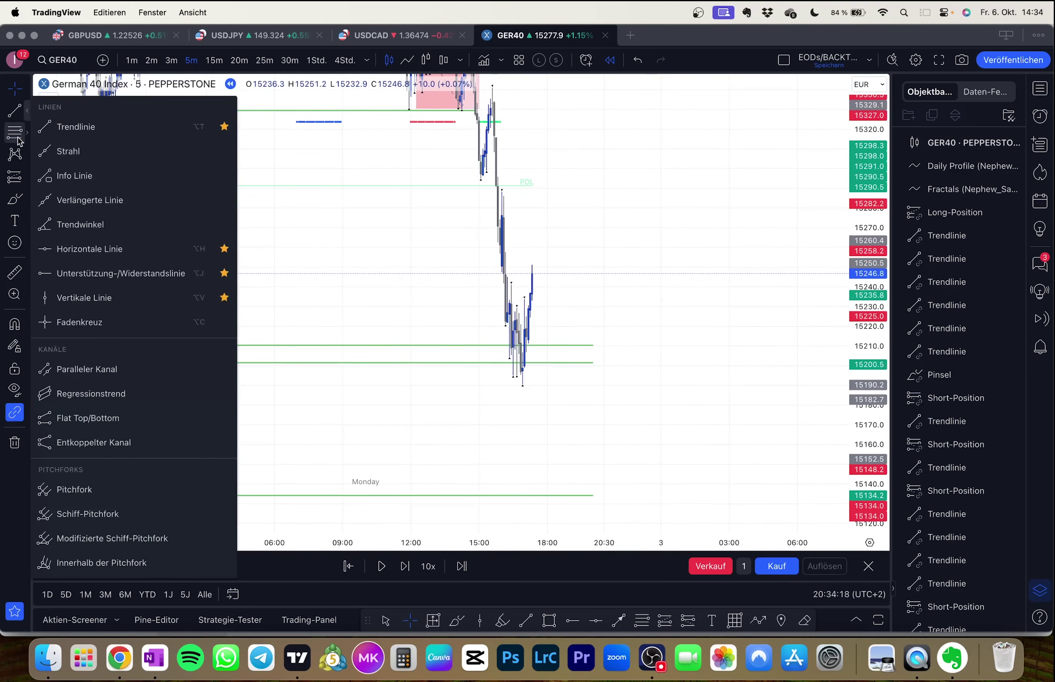
click(14, 111)
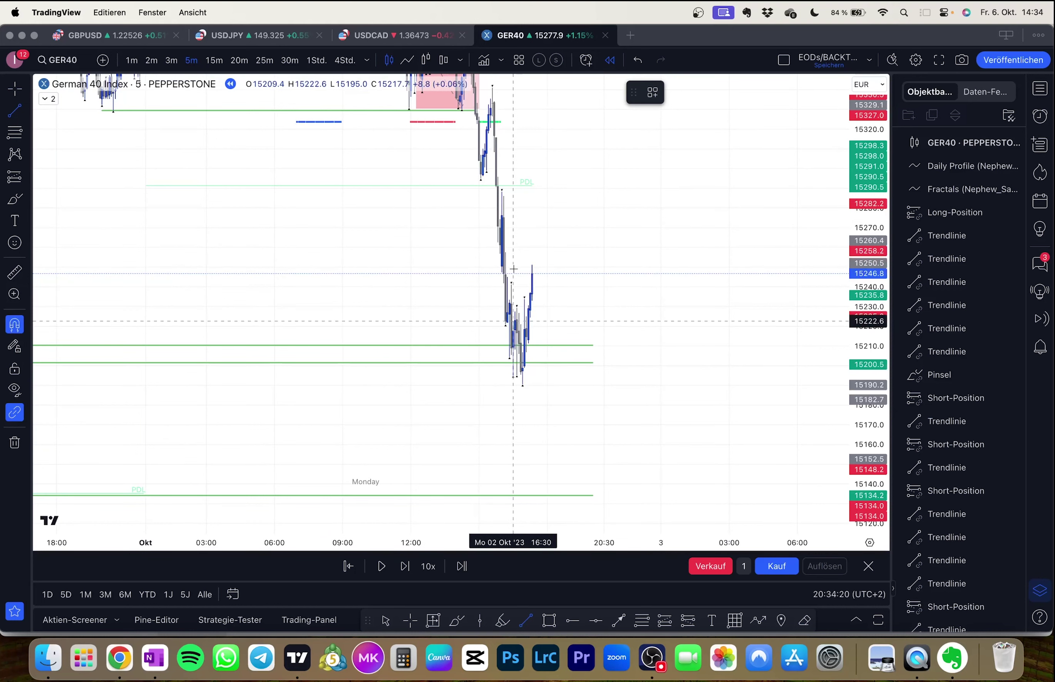
click(516, 308)
click(536, 307)
click(551, 304)
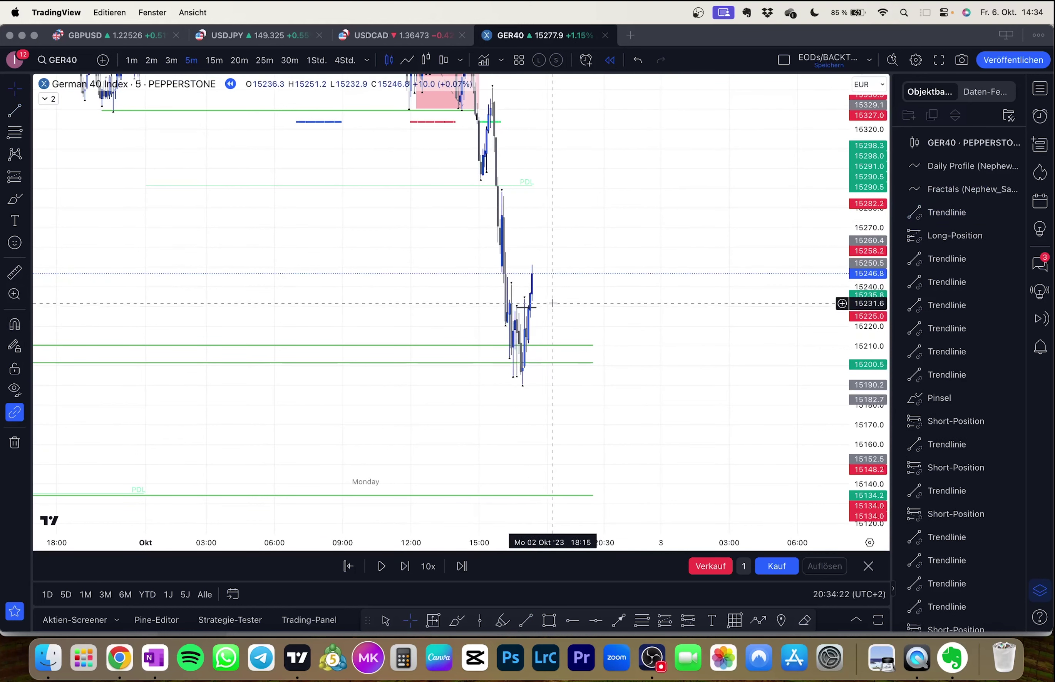
Step: Place a long position at 17:10 on 2 October with entry at 15237.1, stop at 15190.4 and target at 15395.1
click(15, 177)
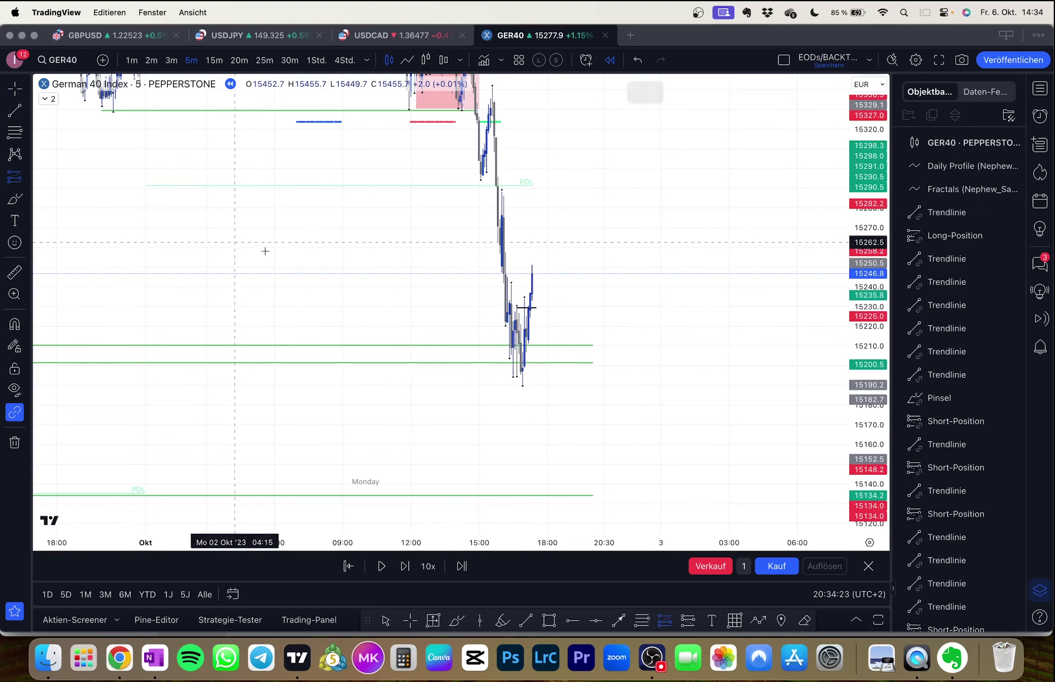
click(528, 293)
drag(528, 408, 533, 390)
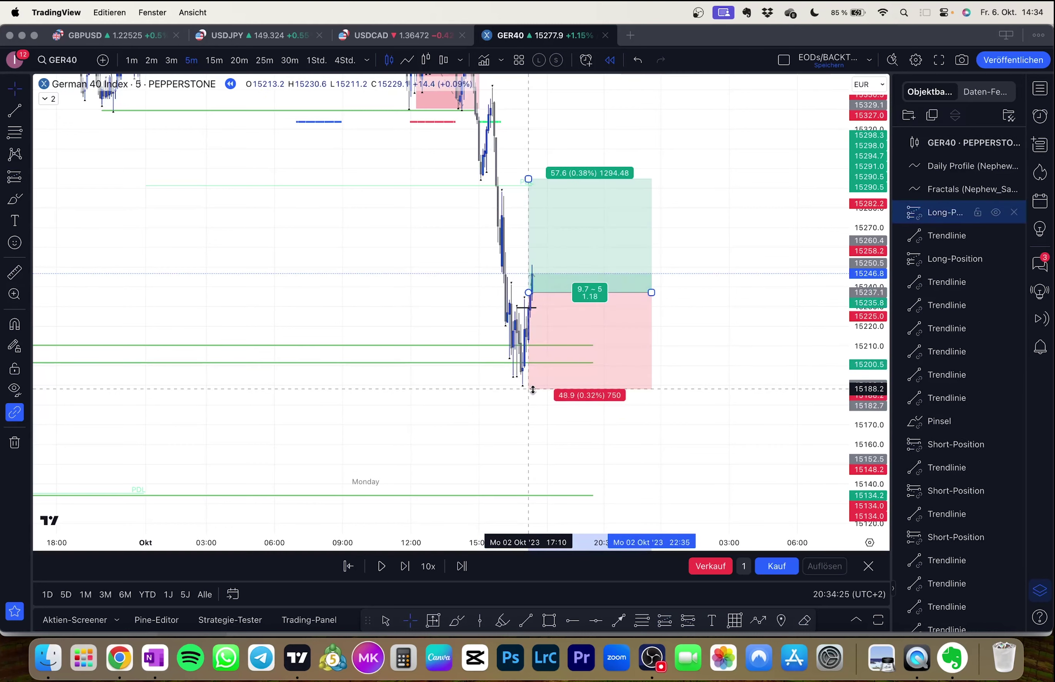
drag(455, 283, 458, 430)
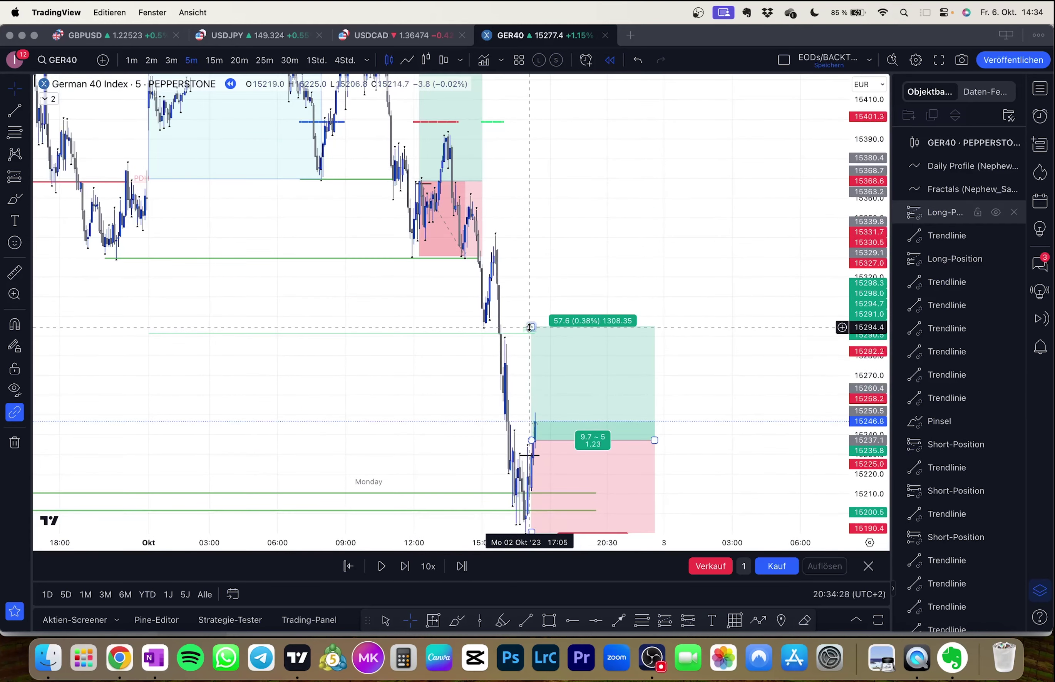
drag(537, 327, 538, 128)
Step: Advance the replay bar by bar to about 18:20 on 2 October, through the drop below the second long position's stop
drag(765, 316, 727, 169)
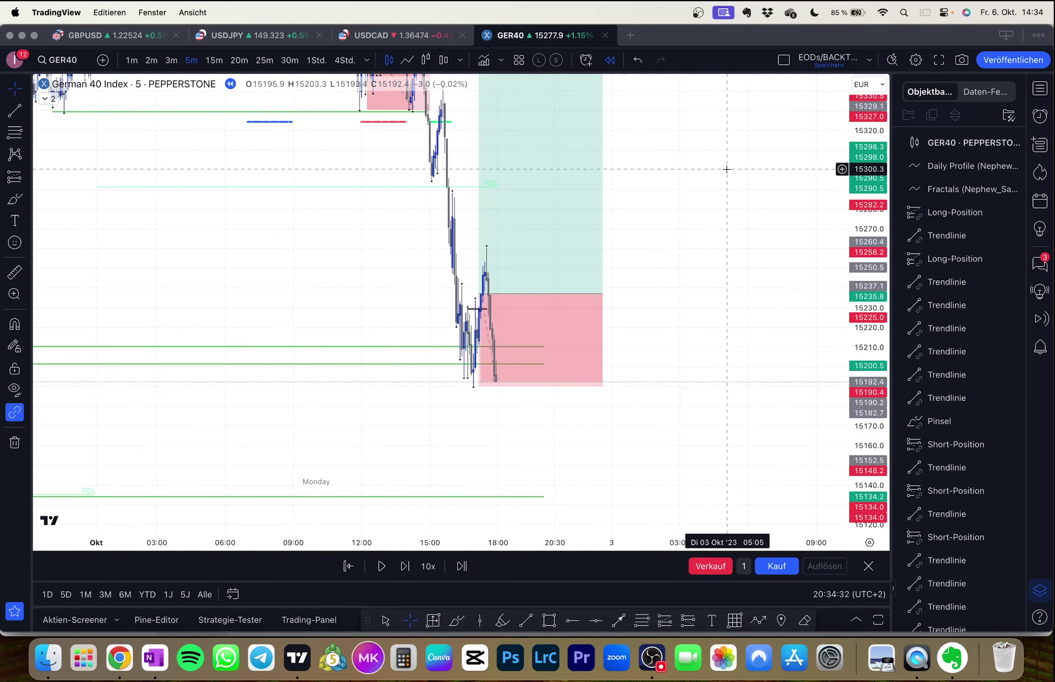
drag(863, 227, 863, 338)
mouse_move(681, 272)
mouse_down()
mouse_move(747, 342)
mouse_move(702, 265)
mouse_up()
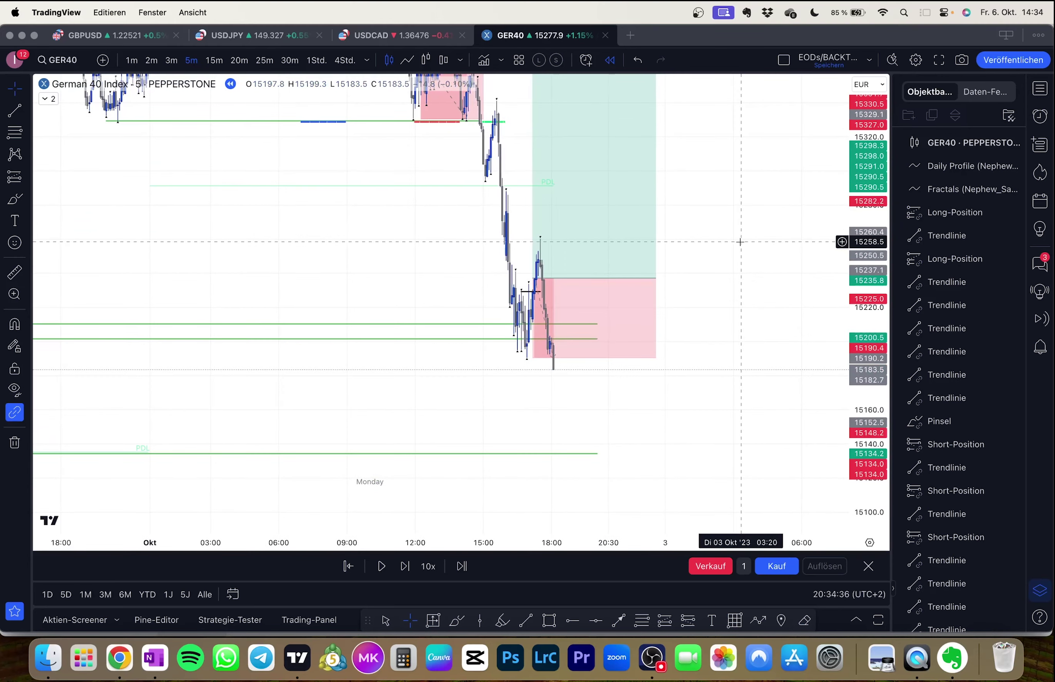
scroll(523, 436, left, 4)
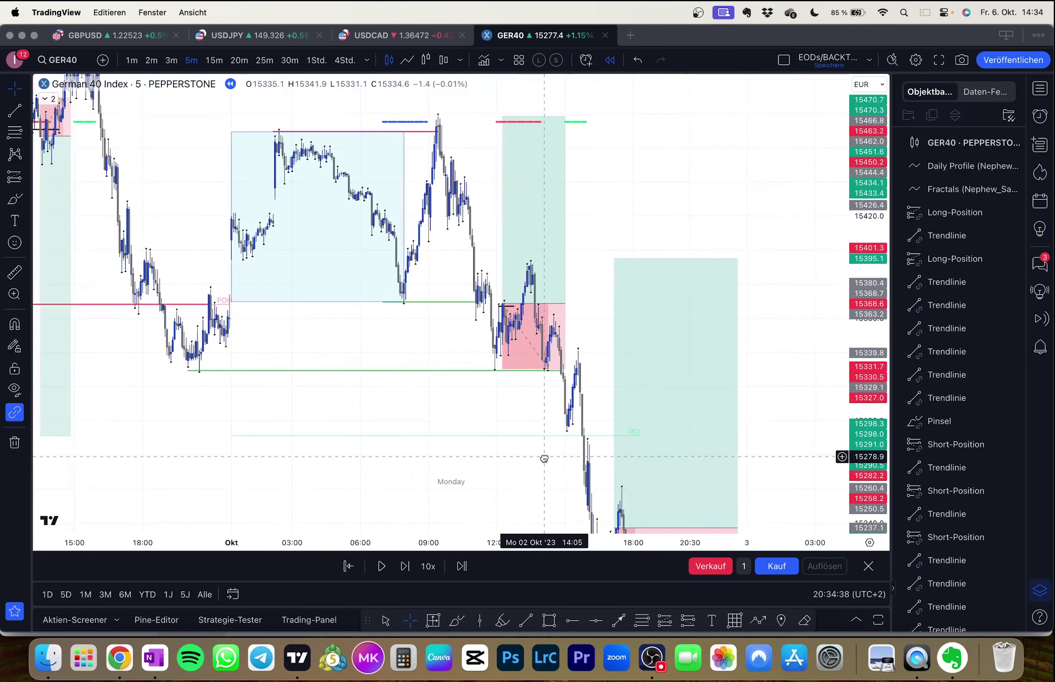
drag(533, 432, 430, 204)
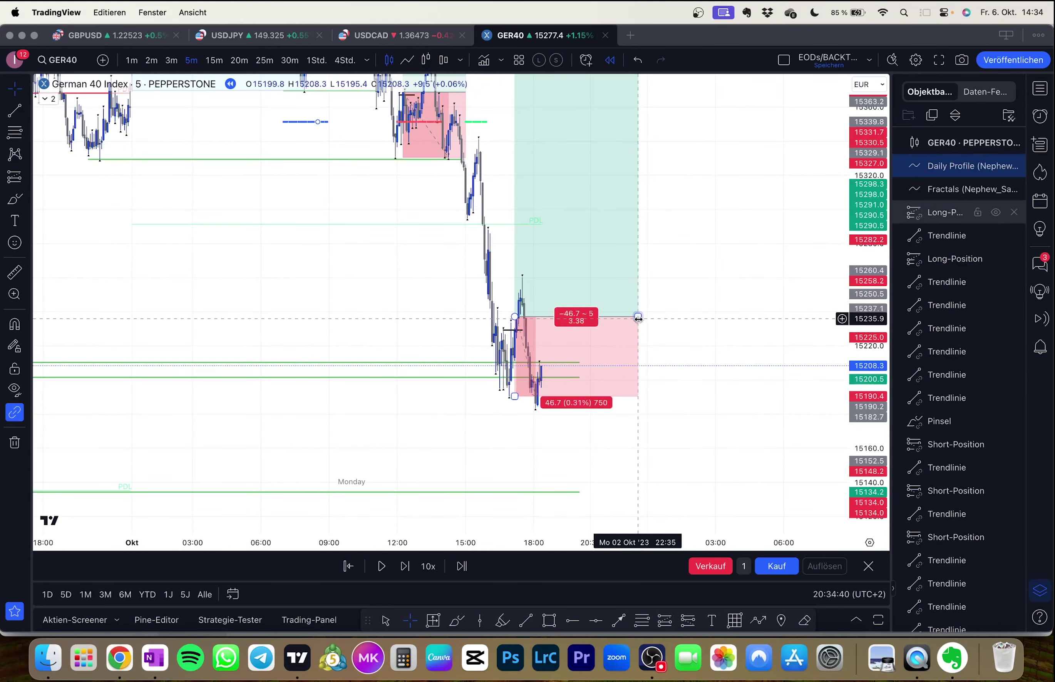
Step: Shorten the second long position to about 18:15 and both green lines, near 15210 and 15201, to about 16:55 on 2 October
drag(639, 317, 540, 315)
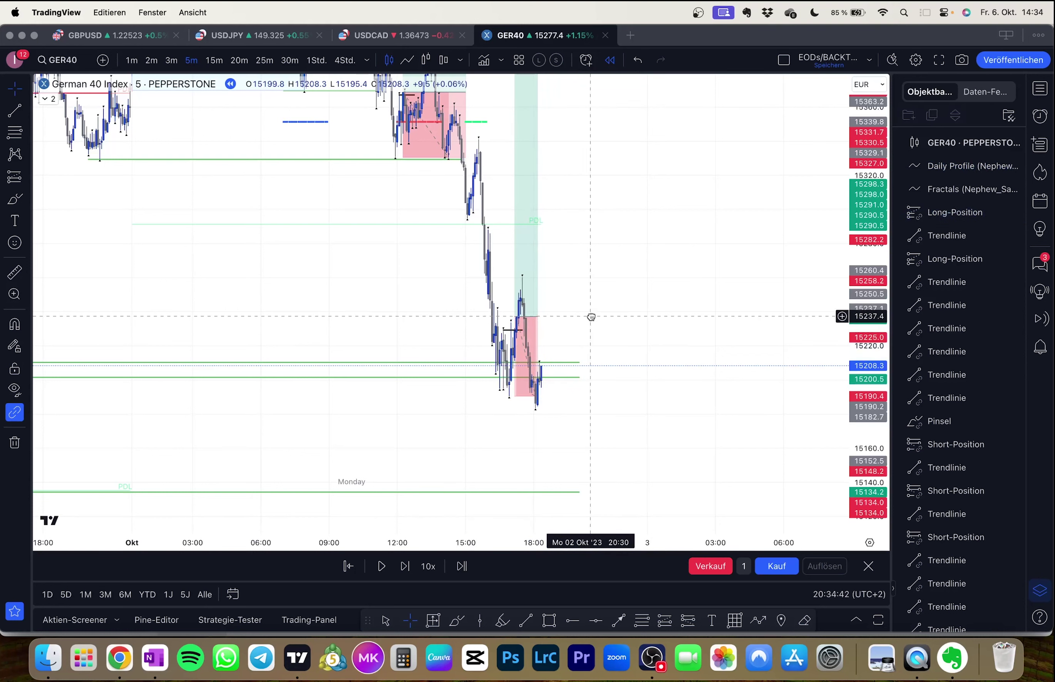
click(578, 357)
drag(578, 357, 507, 358)
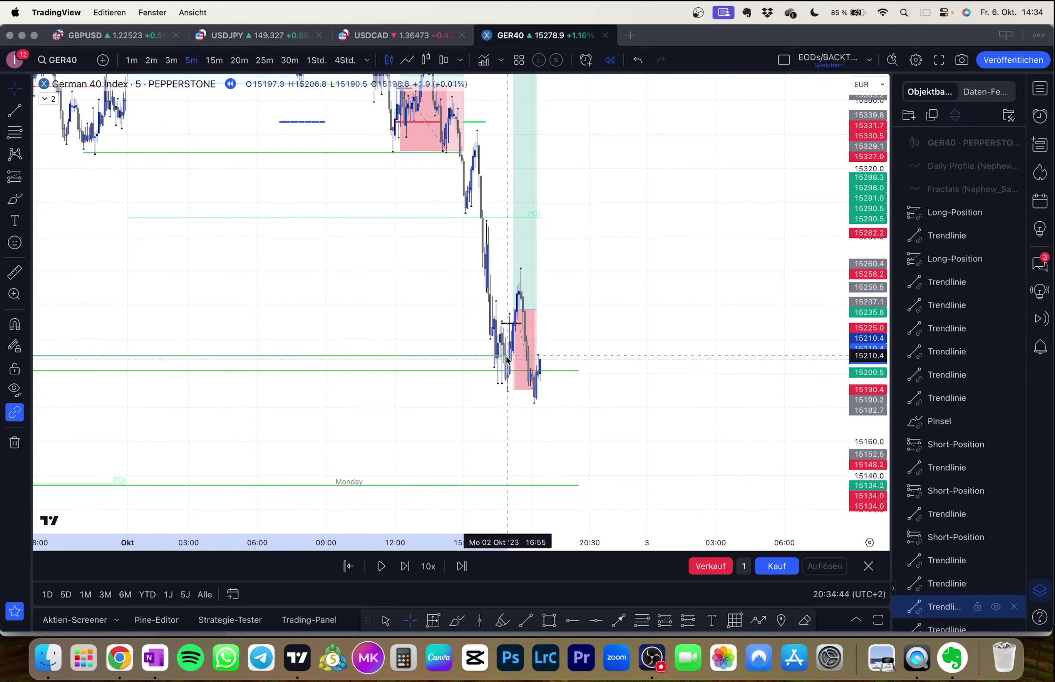
click(578, 371)
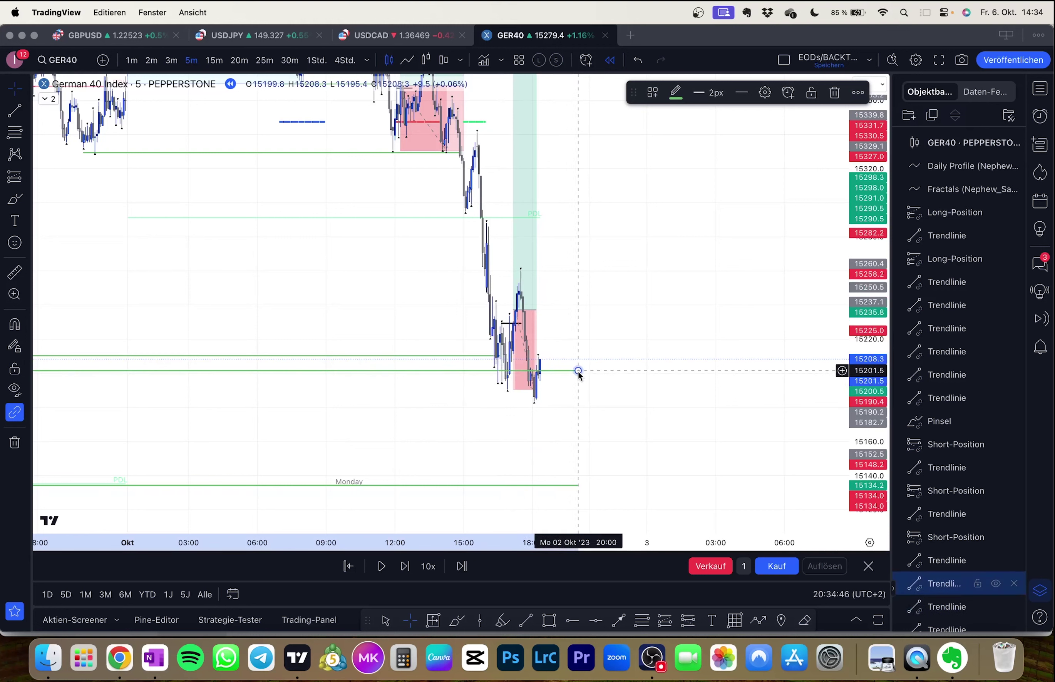
drag(578, 371, 508, 377)
click(632, 385)
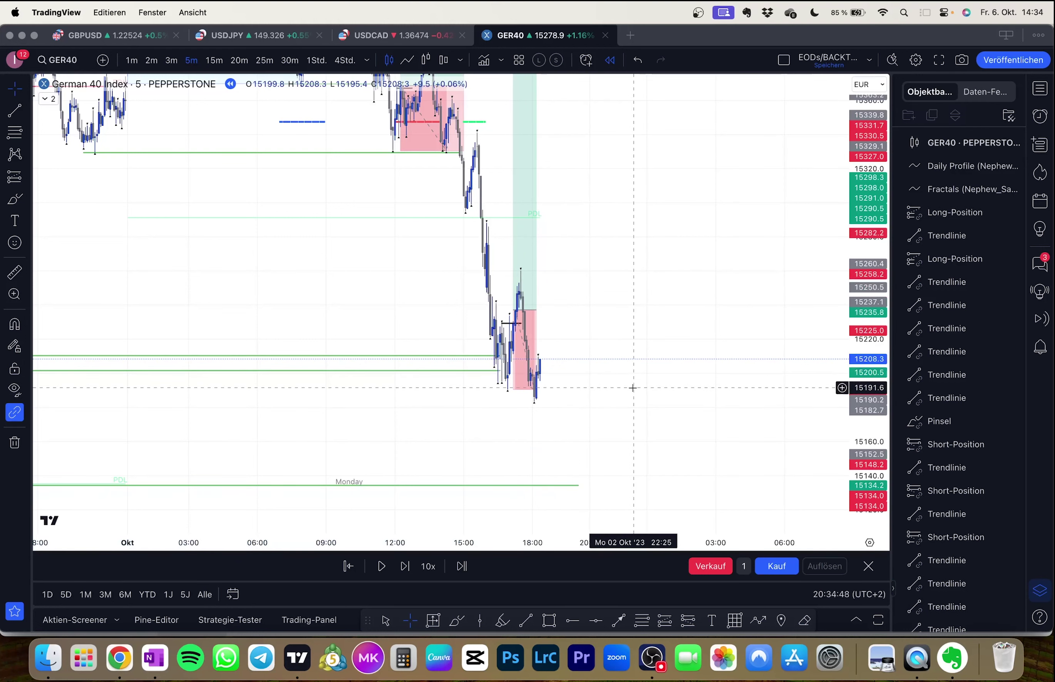
Step: Advance the replay bar by bar to about 19:40 on 2 October, through the sideways phase just below the green lines
key(shift+Right)
key(shift+Right)
key(shift+Right)
key(shift+Right)
key(shift+Right)
key(shift+Right)
key(shift+Right)
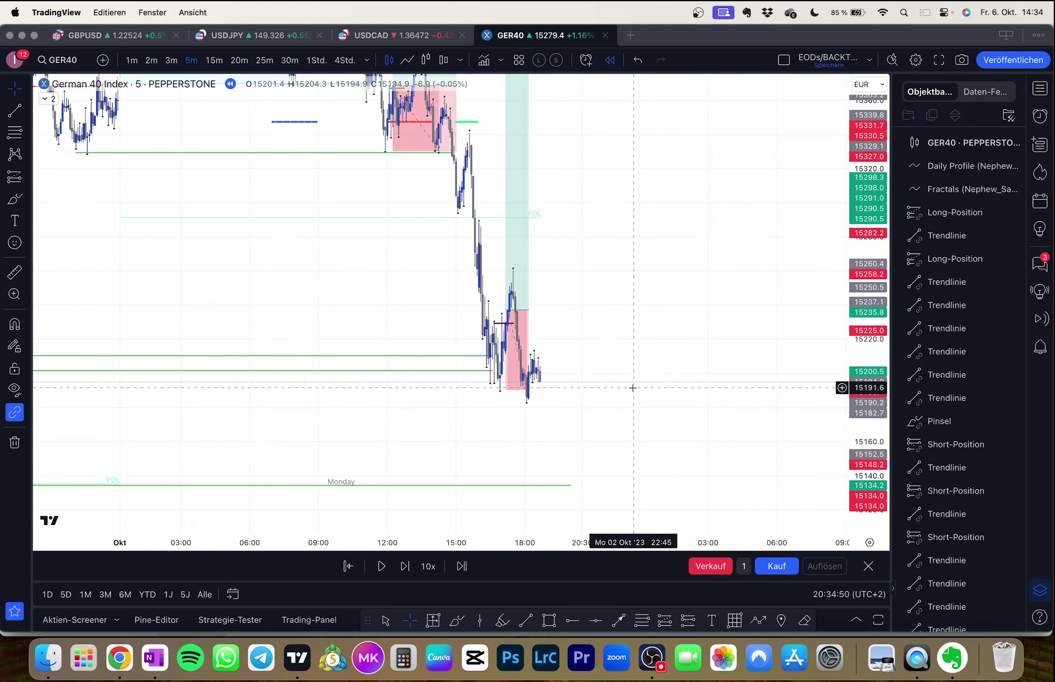
key(shift+Right)
key(shift+Right)
key(shift+Right)
key(shift+Right)
key(shift+Right)
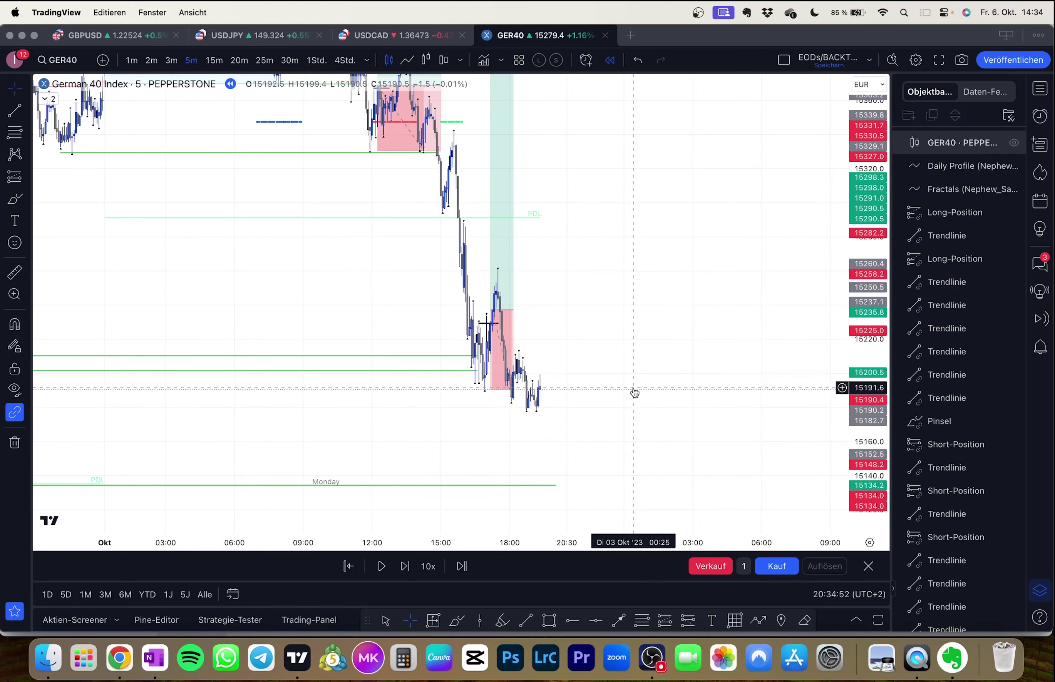
key(shift+Right)
key(shift+Right)
key(shift+Right)
key(shift+Right)
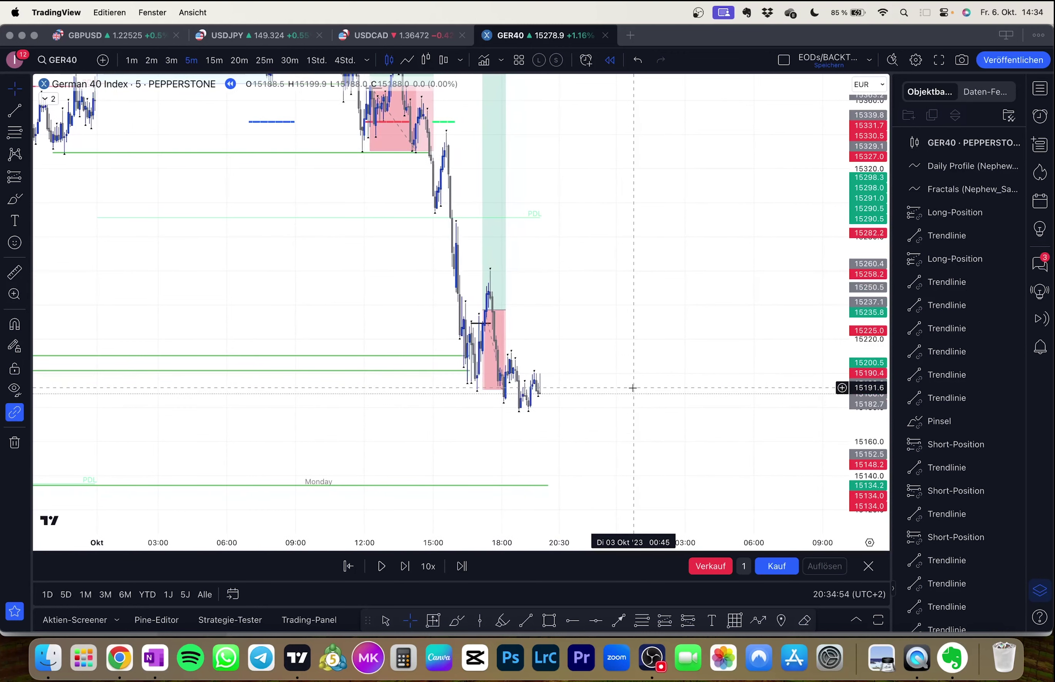
Step: Draw a short horizontal black trend line at 15194.4 from 19:00 to about 19:55 on 2 October
click(11, 118)
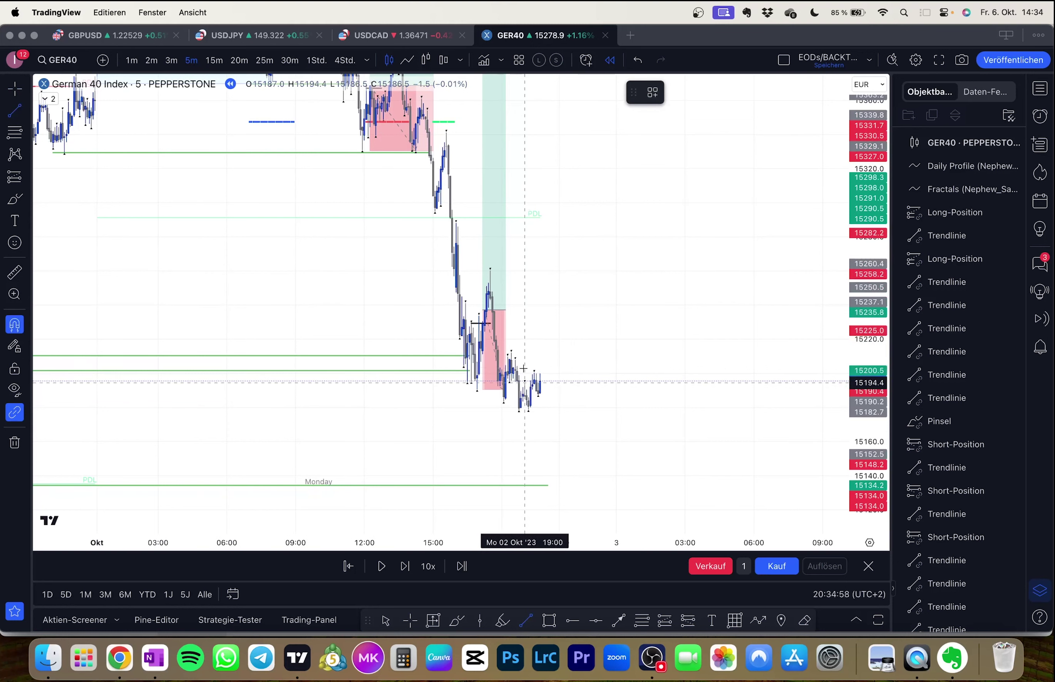
click(525, 381)
shift+click(545, 386)
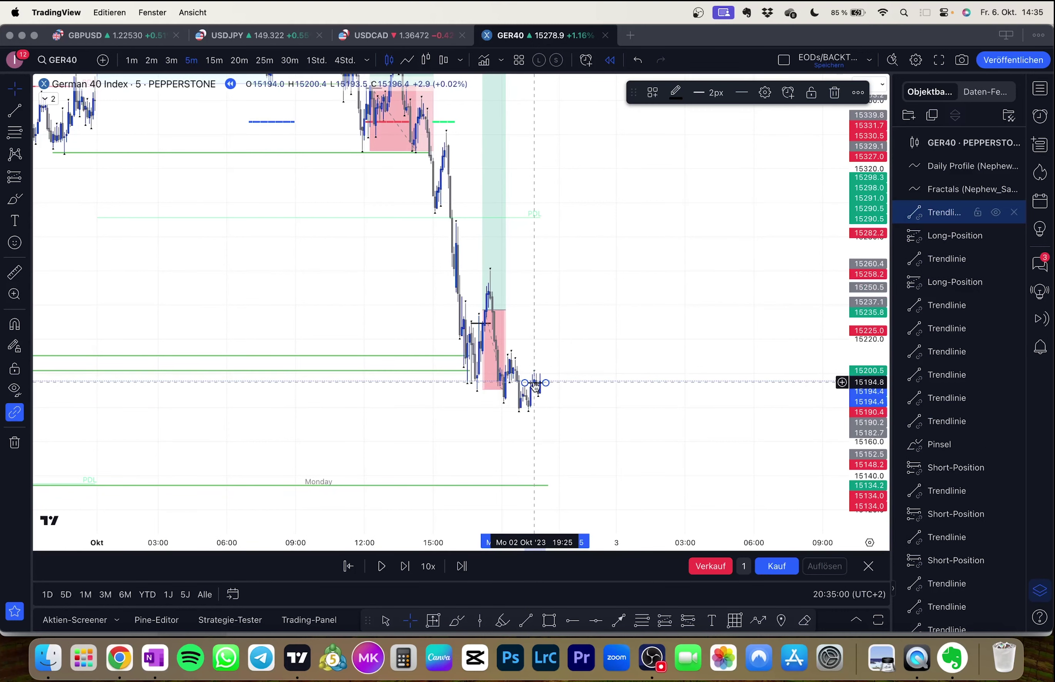
click(539, 392)
Step: Place a long position at 19:25 on 2 October with entry at 15196.2, stop at 15177.2 and target at 15378.0, extending to about 21:20
click(14, 177)
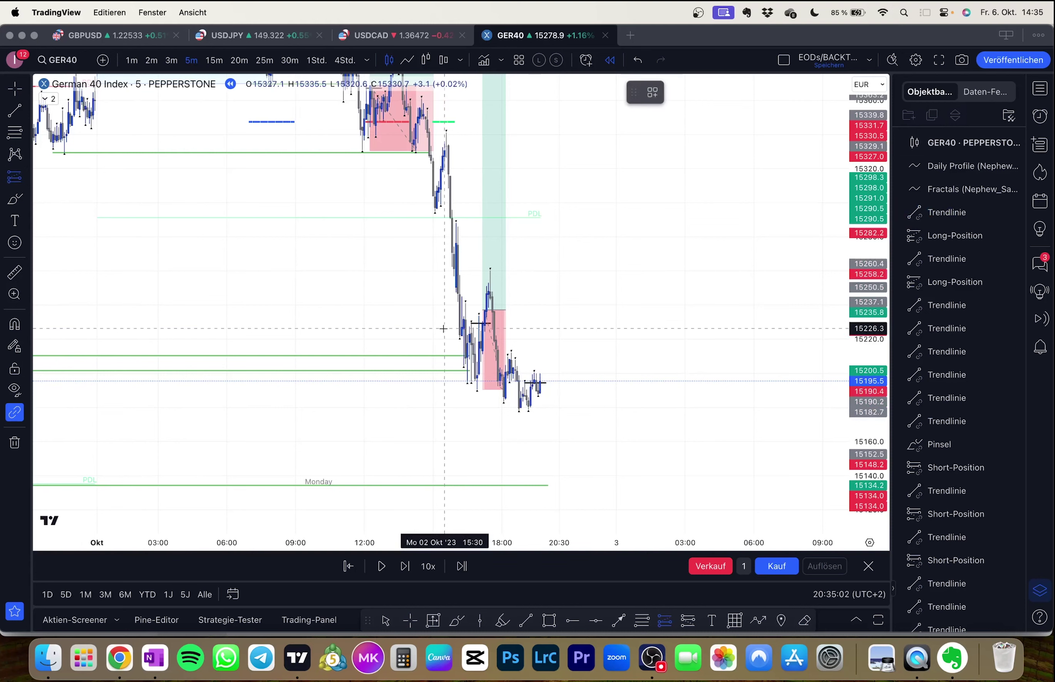
click(534, 380)
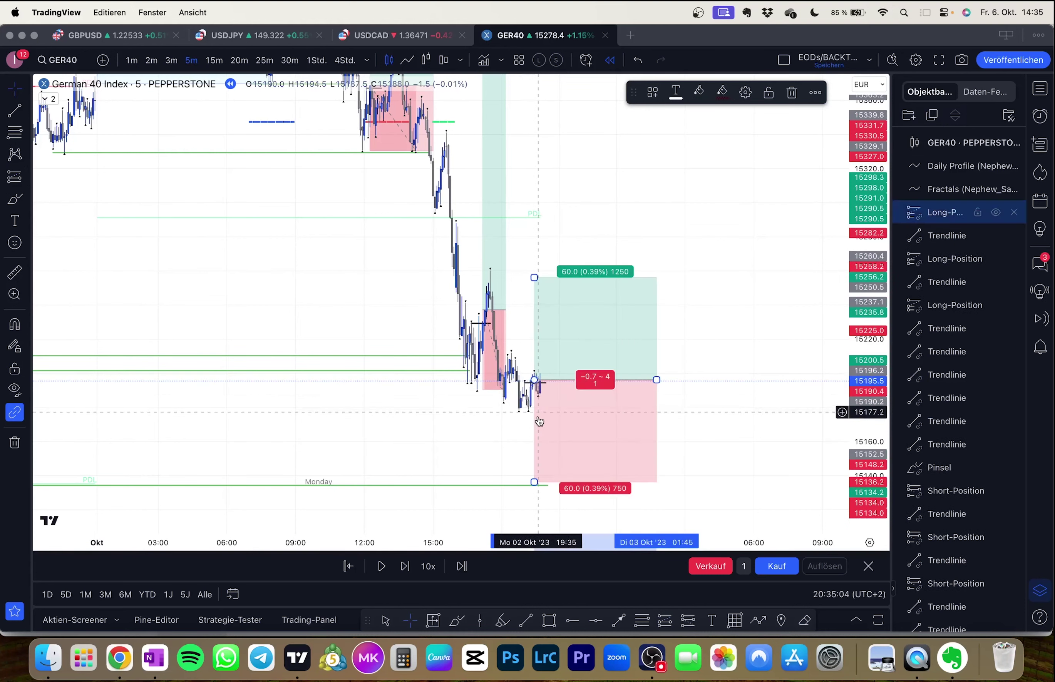
drag(540, 480, 541, 407)
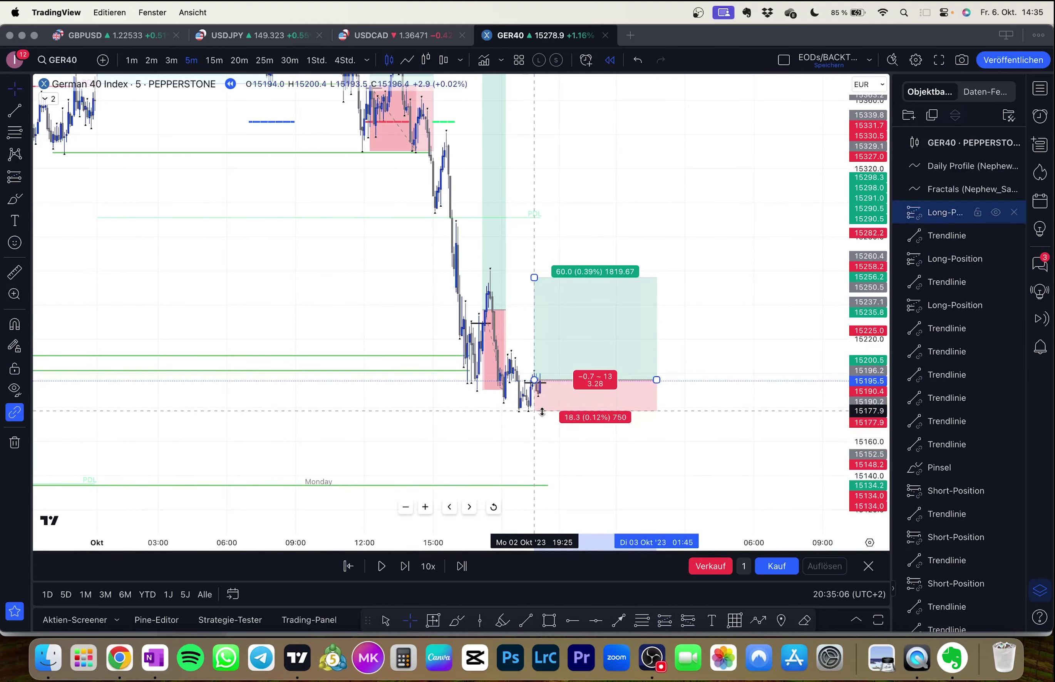
drag(534, 294, 536, 86)
drag(656, 397, 557, 397)
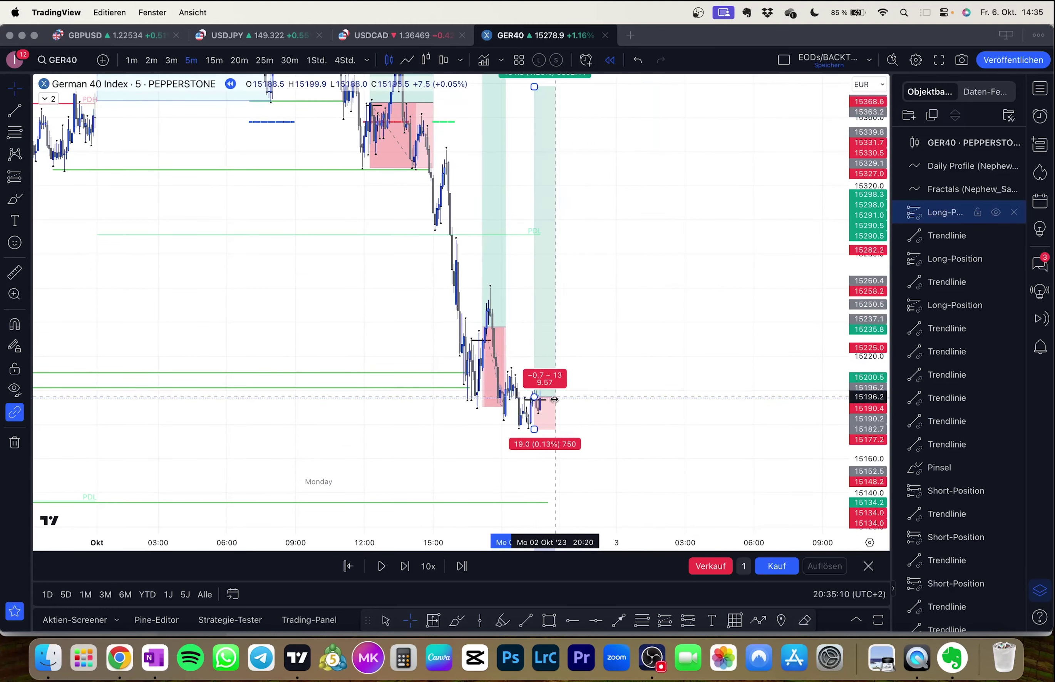
click(540, 399)
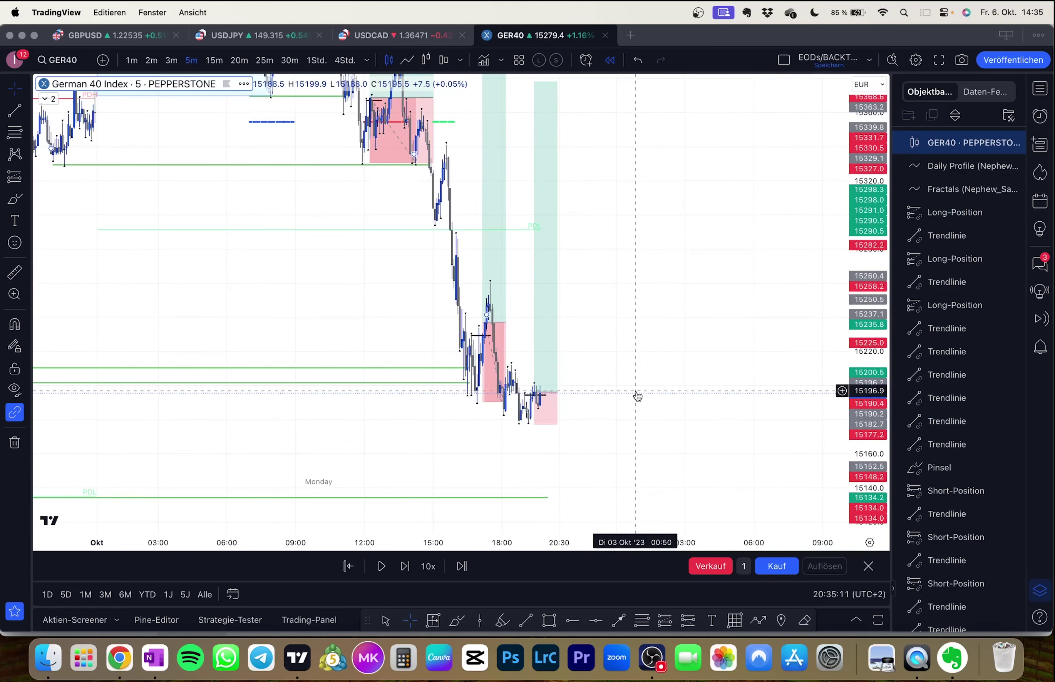
click(557, 392)
drag(558, 392, 578, 392)
click(667, 261)
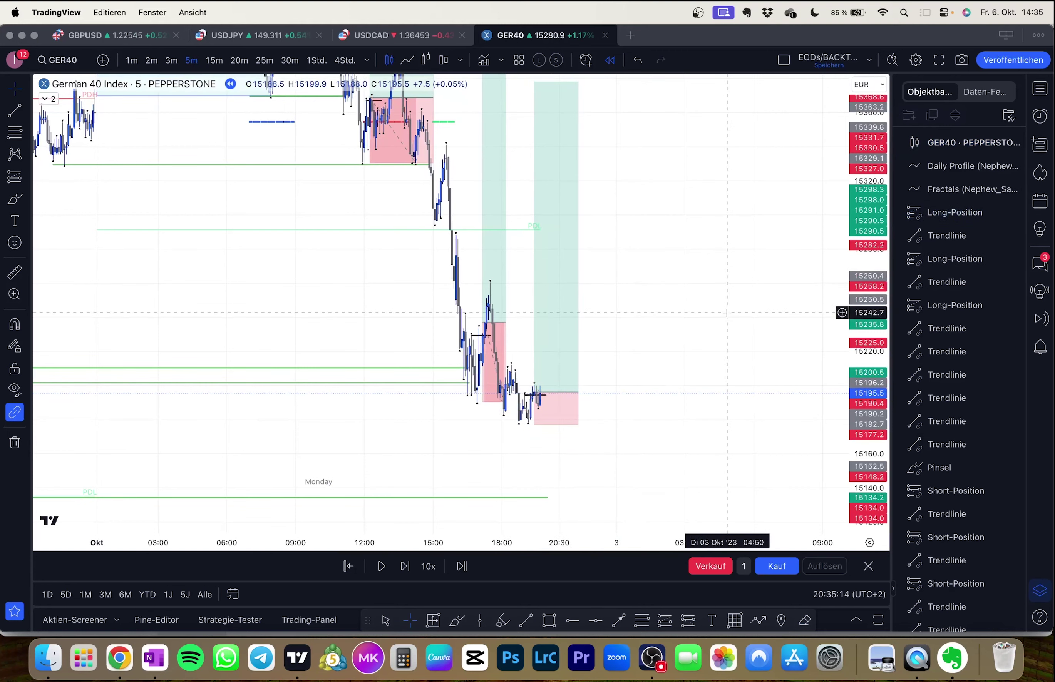
Step: Advance the replay bar by bar to about 20:50 on 2 October, through the drop below the third long position's stop
key(shift+Right)
key(shift+Right)
key(shift+Right)
key(shift+Right)
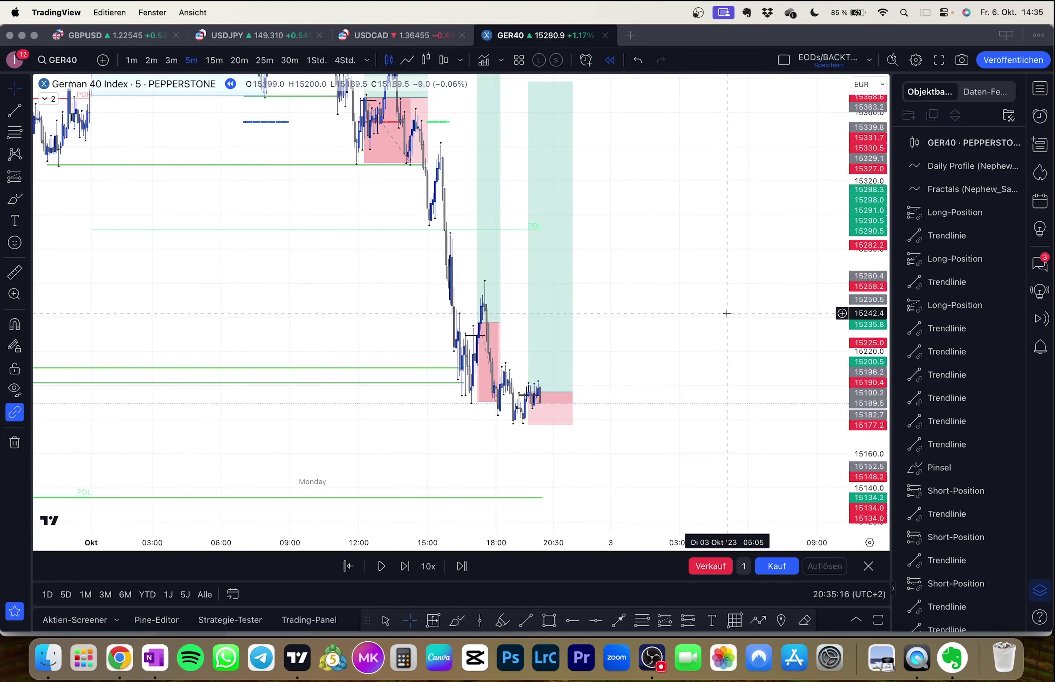
key(shift+Right)
key(shift+Right)
key(shift+Right)
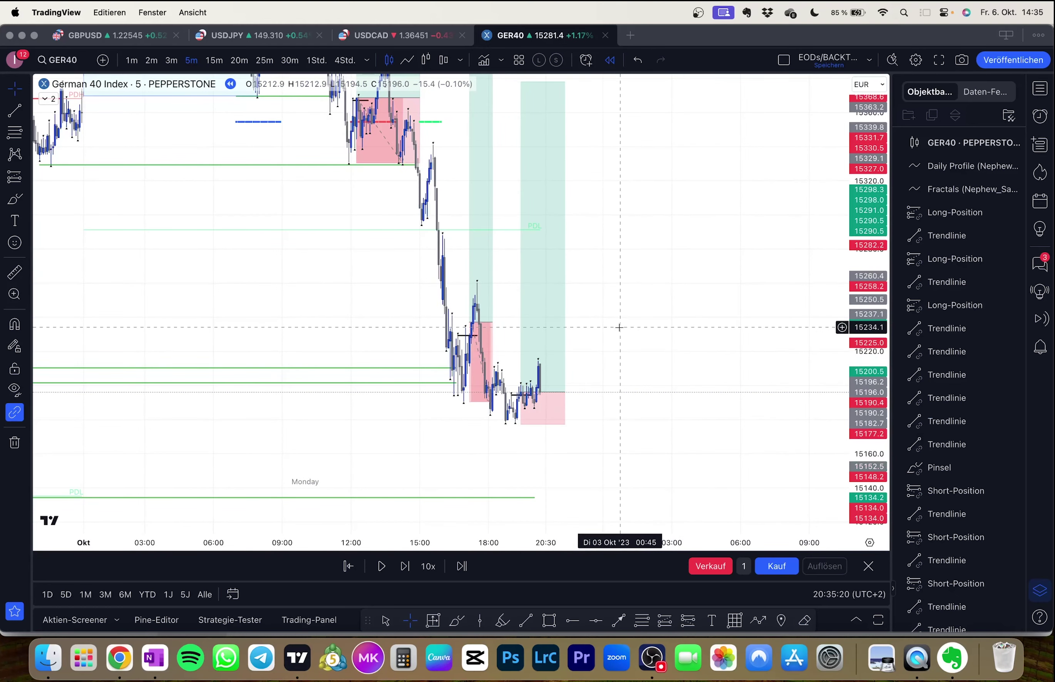
key(shift+Right)
key(shift+Right)
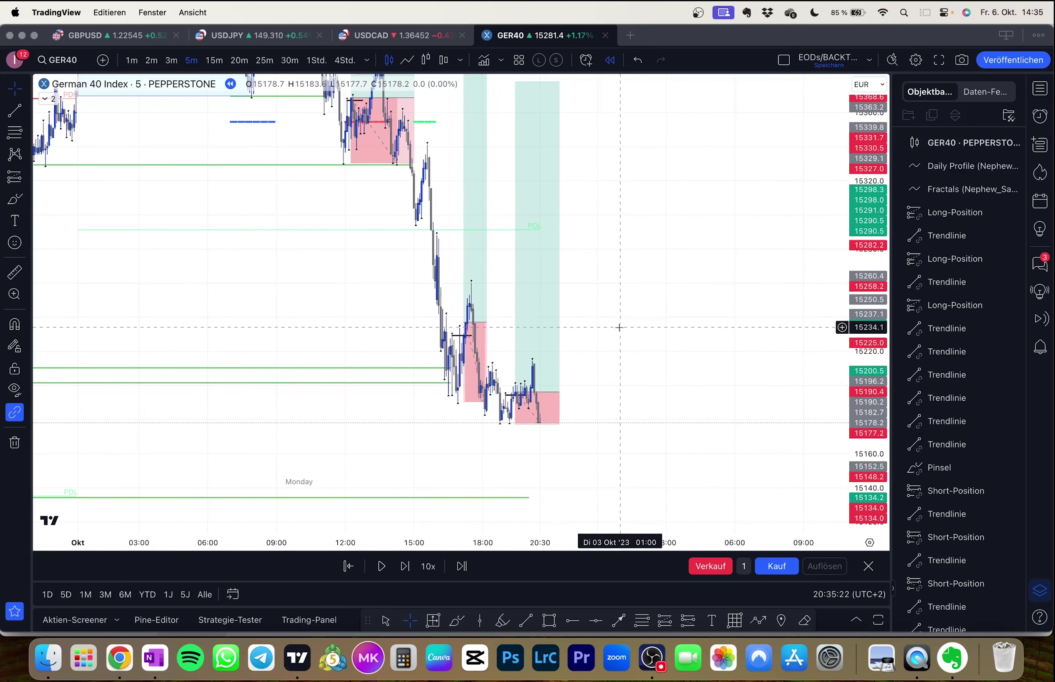
key(shift+Right)
key(shift+Right)
key(shift+Right)
key(shift+Right)
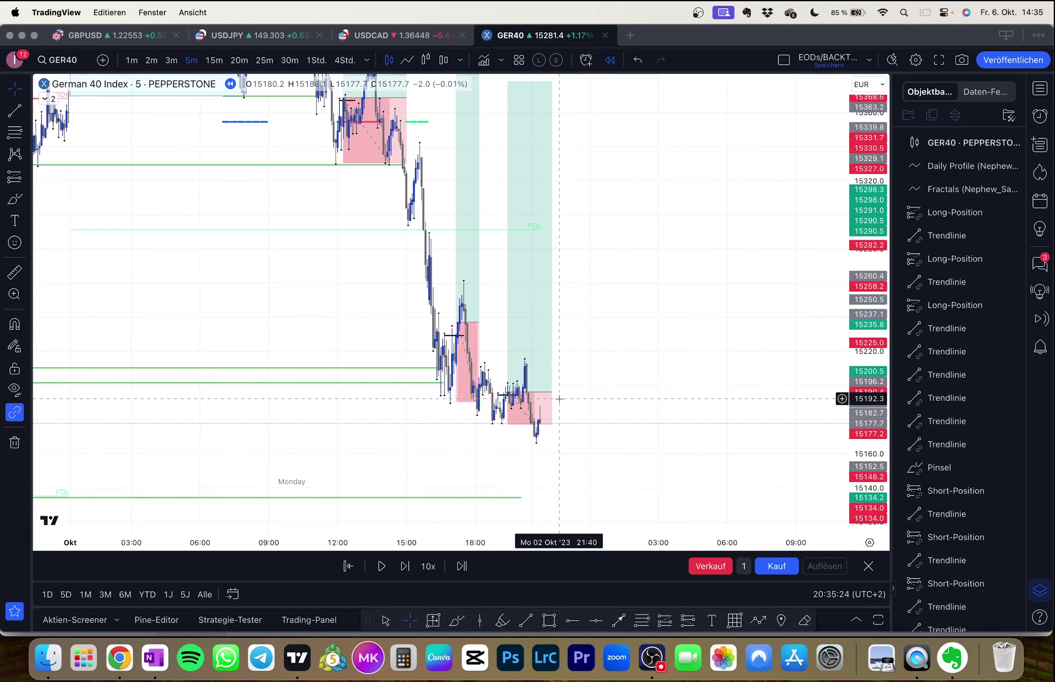
key(shift+Right)
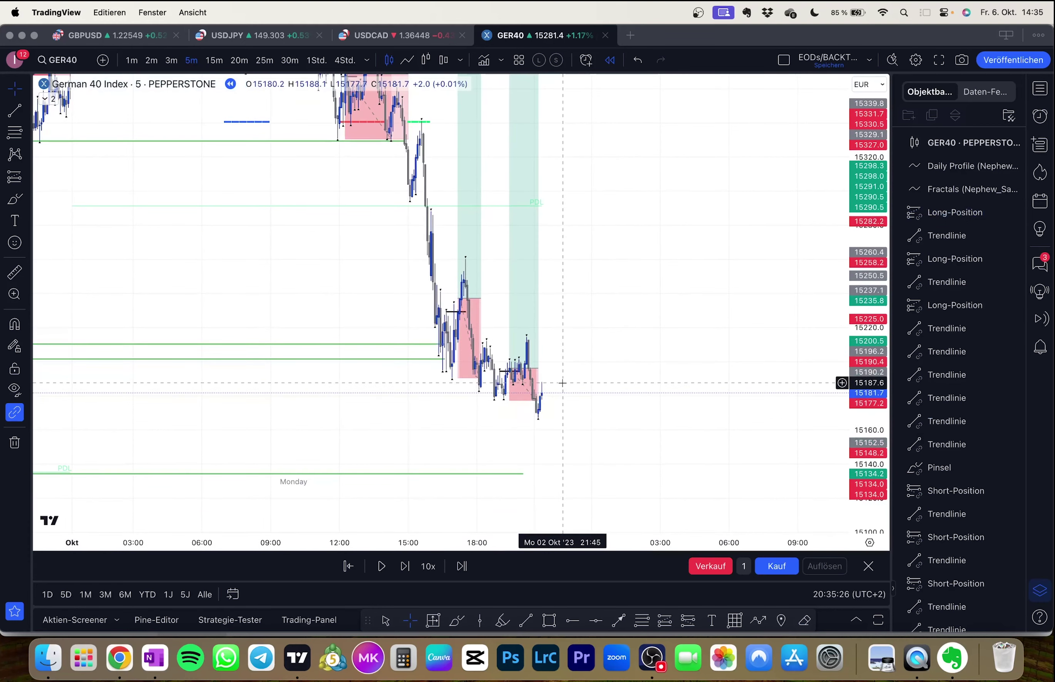
Step: Advance the replay bar by bar to about 21:25 on 2 October, through the rebound from the new low
scroll(562, 383, up, 2)
drag(551, 381, 558, 371)
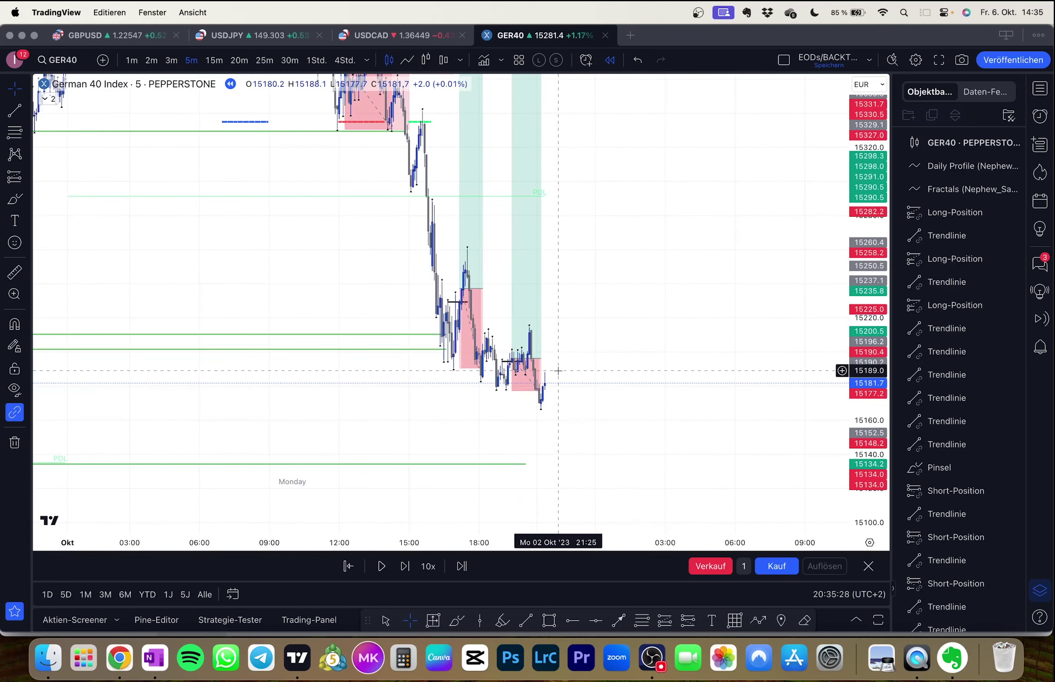
key(shift+Right)
key(shift+Right)
key(shift+Right)
key(shift+Right)
key(shift+Right)
key(shift+Right)
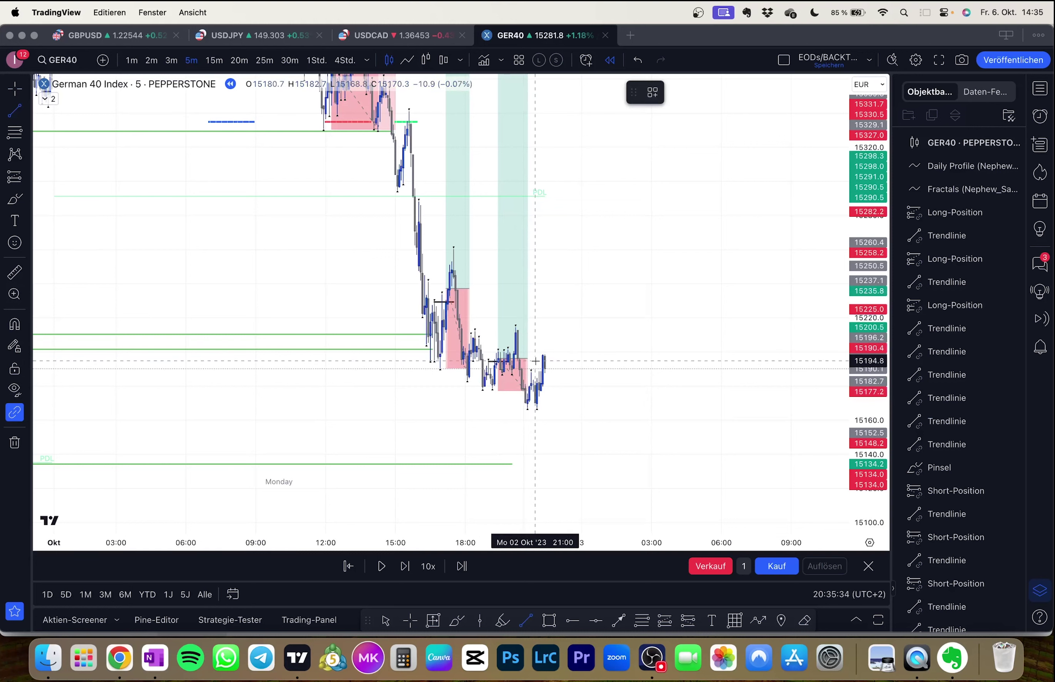
Step: Draw a short horizontal black trend line at 15188.1 from about 20:50 to 21:30 on 2 October
click(544, 371)
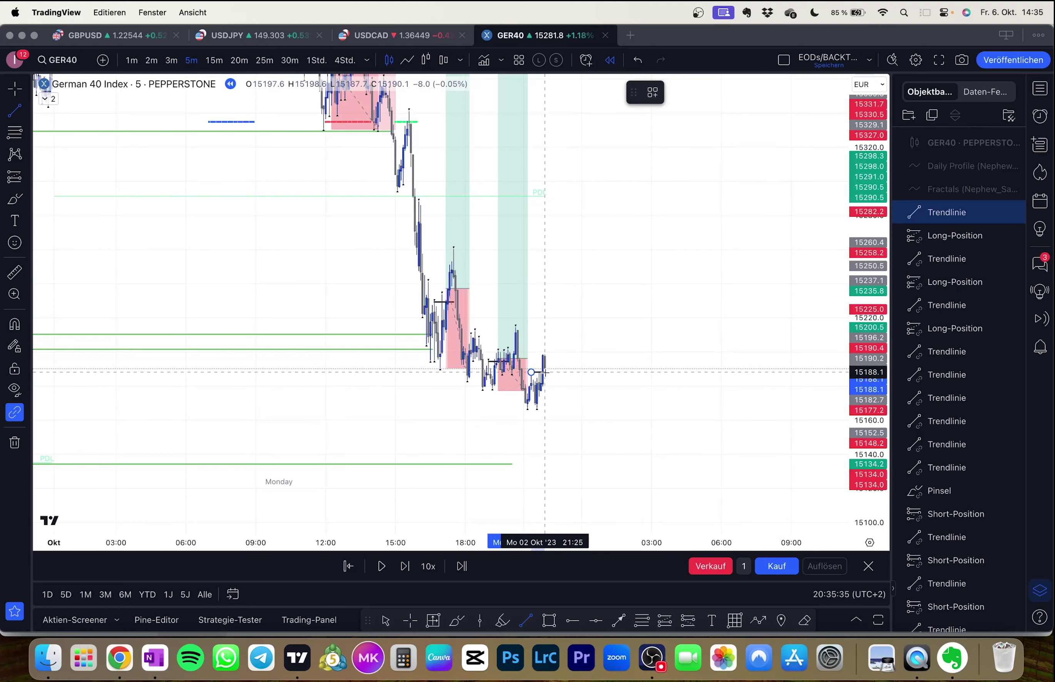
click(591, 428)
Step: Place a long position at 21:15 with entry 15198.4, stop 15165.8 and target level with the previous long's target, ending at 03:45 on 3 October
click(14, 176)
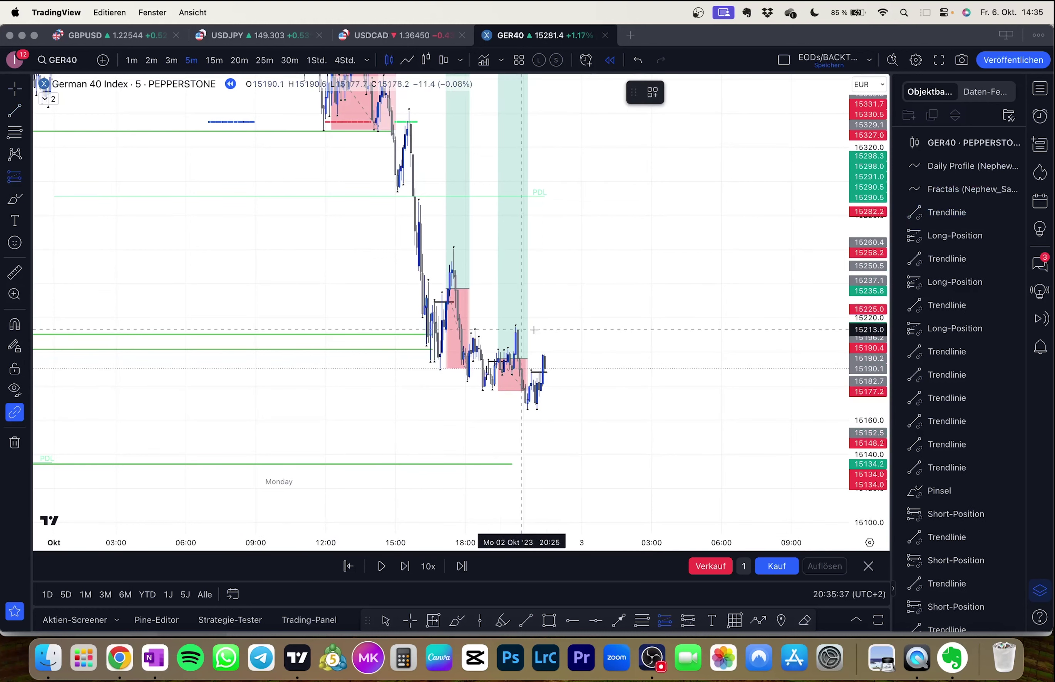
click(541, 355)
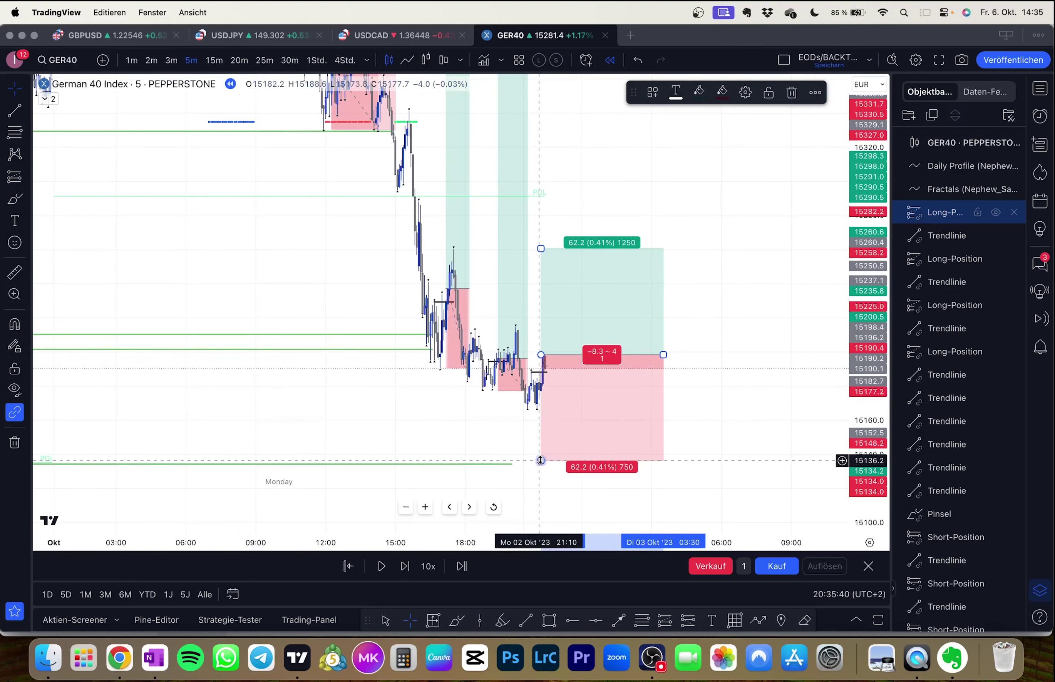
drag(541, 461, 548, 412)
drag(484, 405, 514, 521)
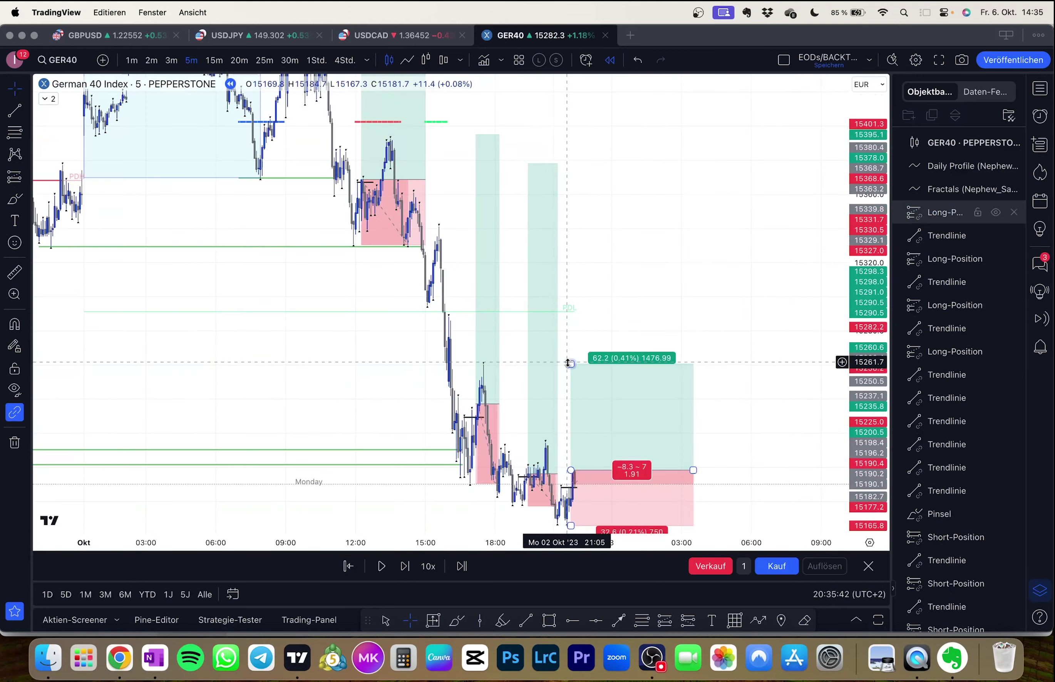
drag(571, 364, 585, 164)
drag(728, 248, 693, 125)
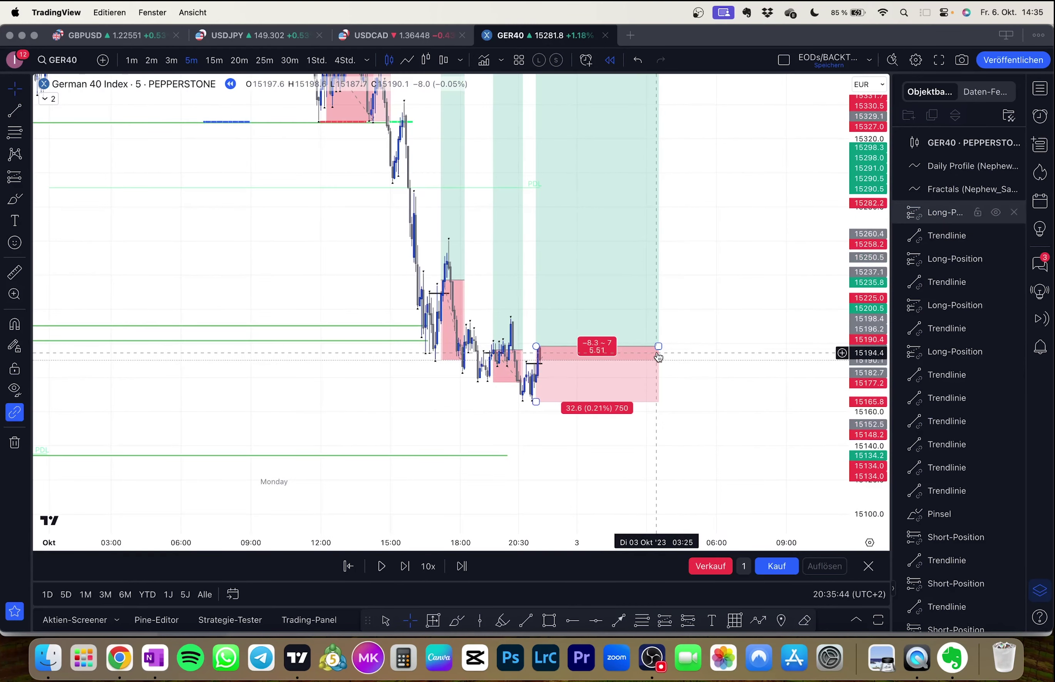
mouse_move(658, 347)
mouse_down()
mouse_move(560, 347)
mouse_move(665, 347)
mouse_up()
click(566, 341)
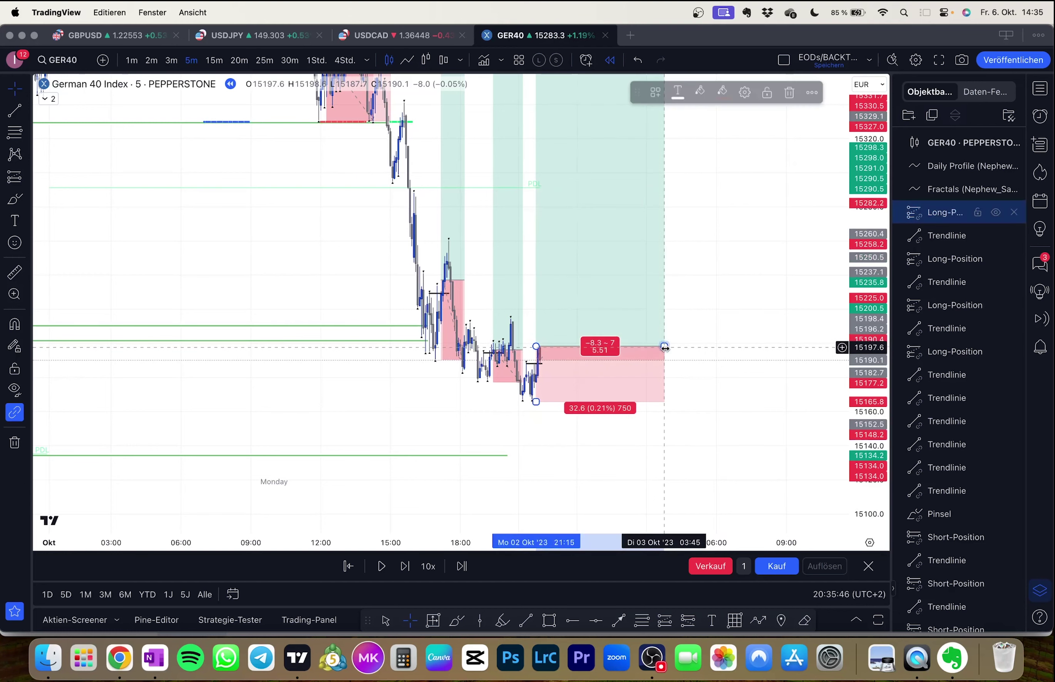
Step: Advance the replay bar by bar to about 00:30 on 3 October, with the fourth long position running into profit
click(701, 370)
key(shift+Right)
key(shift+Right)
key(shift+Right)
key(shift+Right)
key(shift+Right)
key(shift+Right)
key(shift+Right)
key(shift+Right)
key(shift+Right)
key(shift+Right)
key(shift+Right)
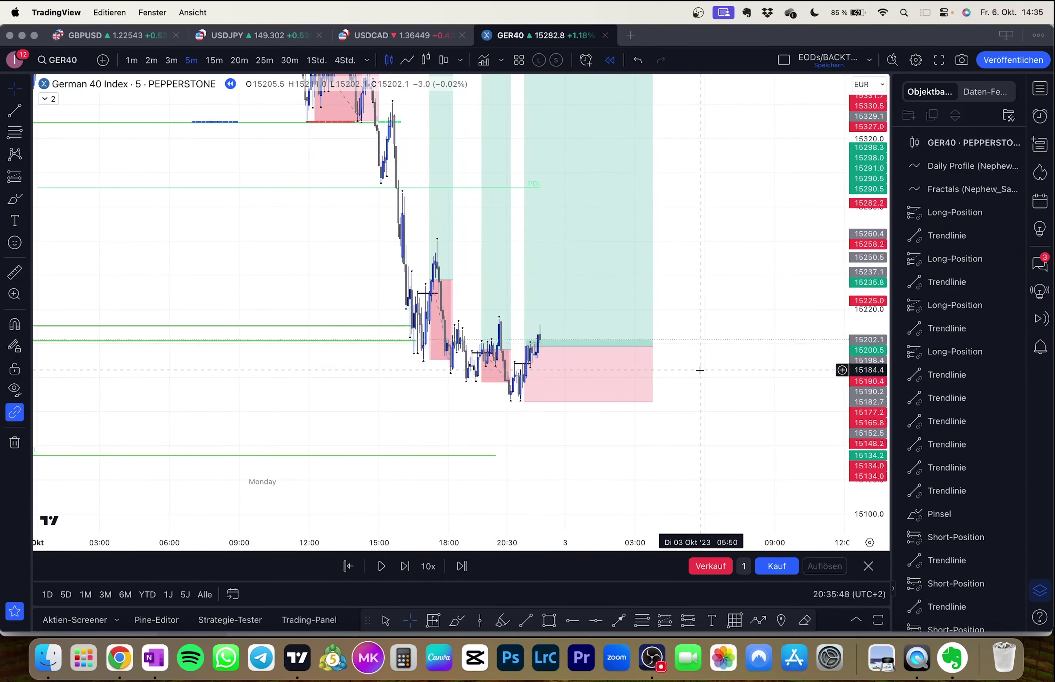
key(shift+Right)
key(shift+Right)
key(shift+Right)
key(shift+Right)
key(shift+Right)
key(shift+Right)
key(shift+Right)
key(shift+Right)
key(shift+Right)
key(shift+Right)
key(shift+Right)
key(shift+Right)
key(shift+Right)
key(shift+Right)
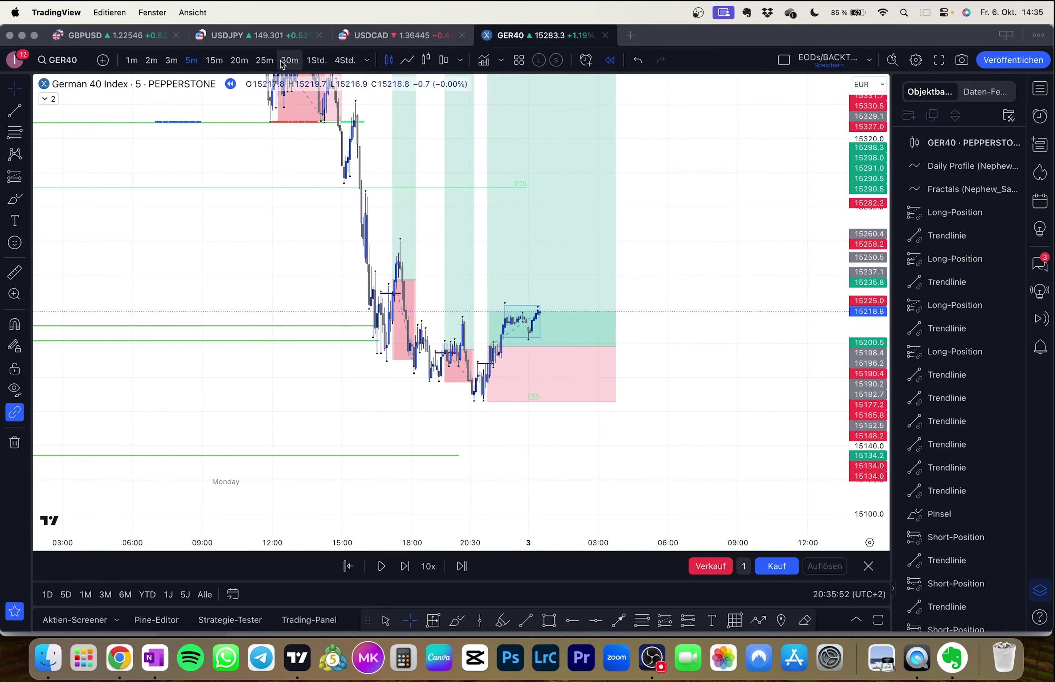
Step: Switch the chart to the 1-hour timeframe and advance the replay to about 07:00 on 3 October, through the drop below the Monday low
click(316, 60)
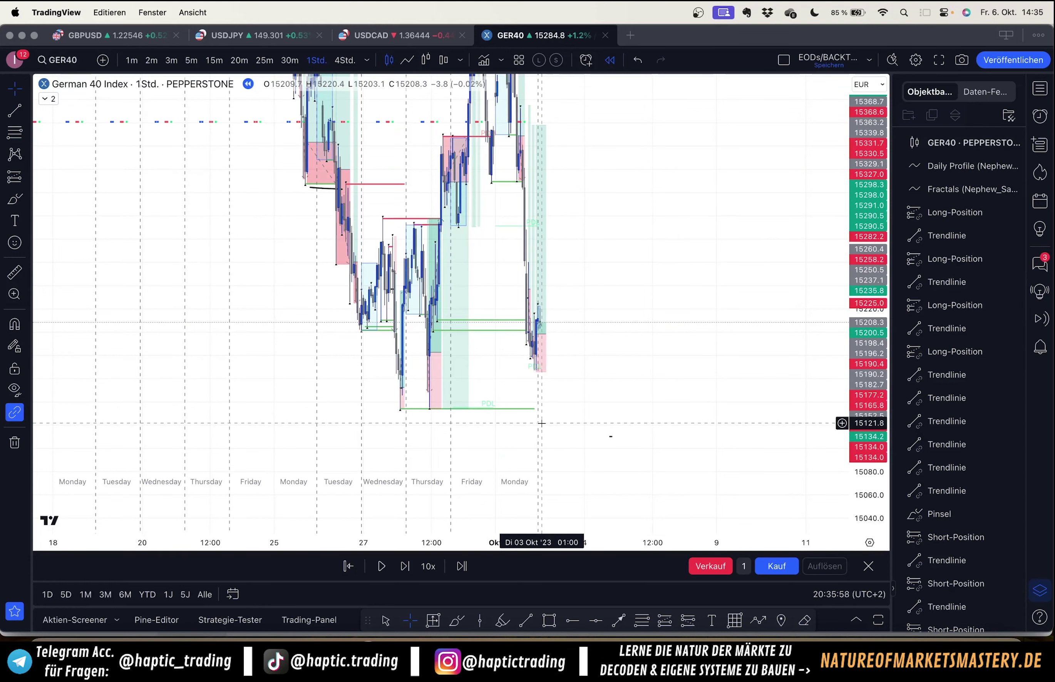
key(shift+Right)
key(shift+Right)
key(shift+Right)
key(shift+Right)
key(shift+Right)
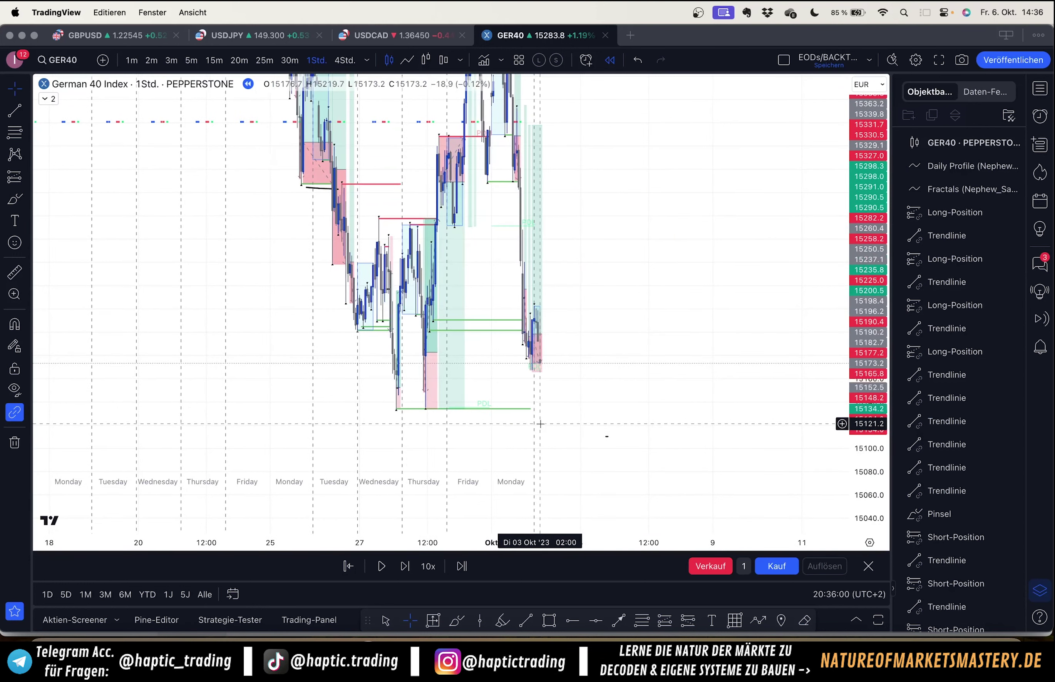
key(shift+Right)
key(shift+Right)
key(shift+Right)
key(shift+Right)
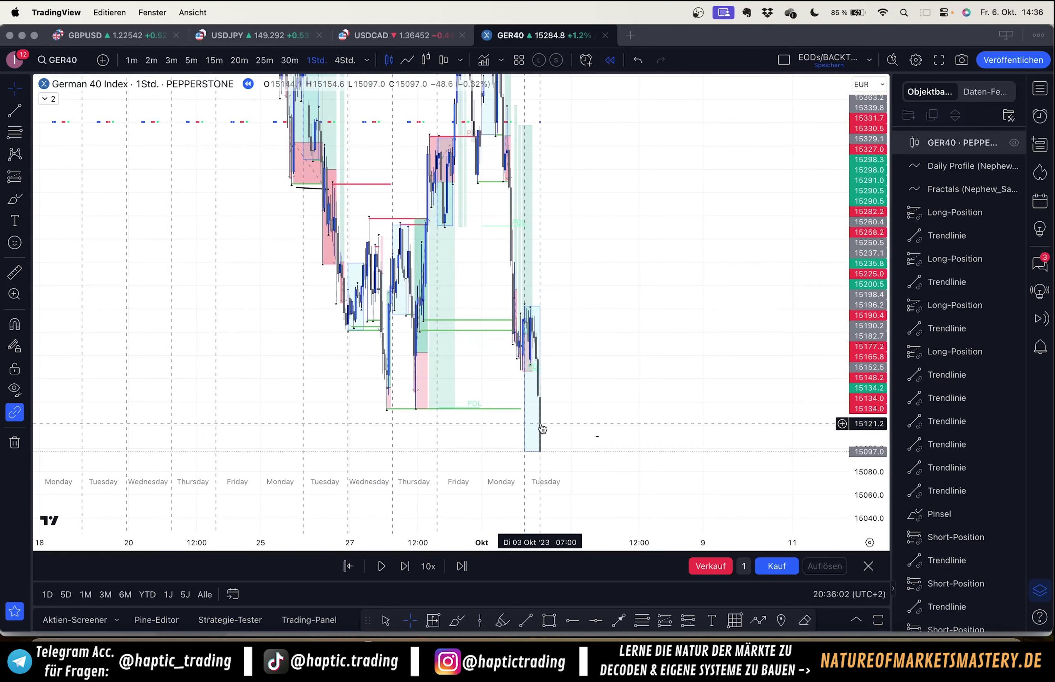
Step: Draw a red horizontal trend line at 15219.7 on 3 October, from about 02:00 to 22:00
scroll(563, 349, up, 3)
mouse_move(561, 346)
mouse_down()
mouse_move(571, 338)
mouse_move(551, 339)
mouse_up()
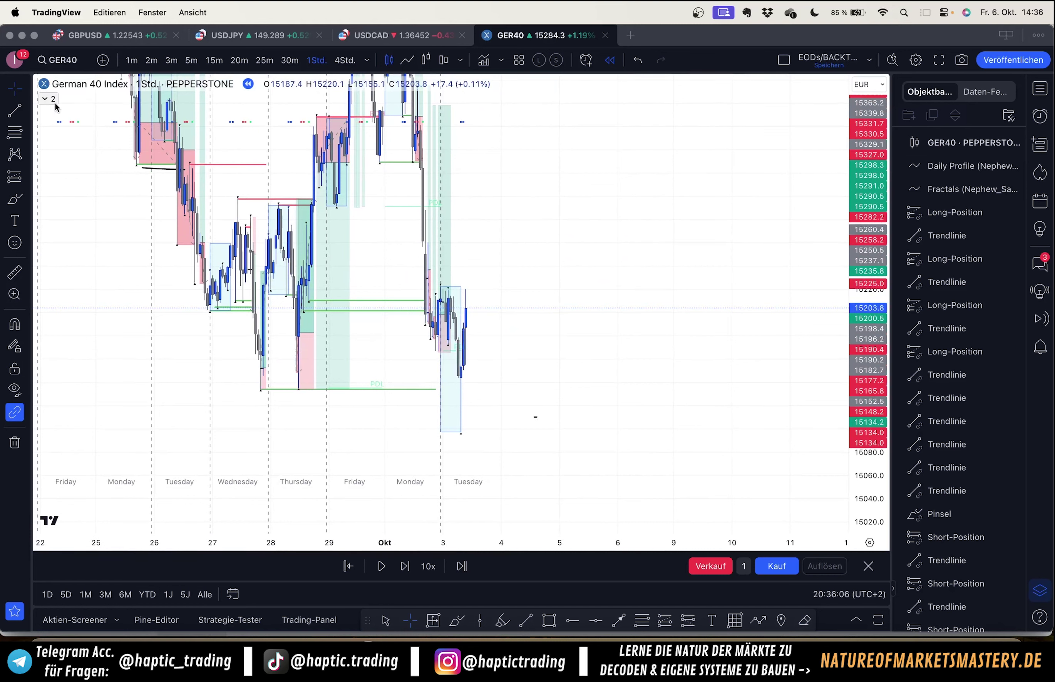
click(27, 109)
click(20, 113)
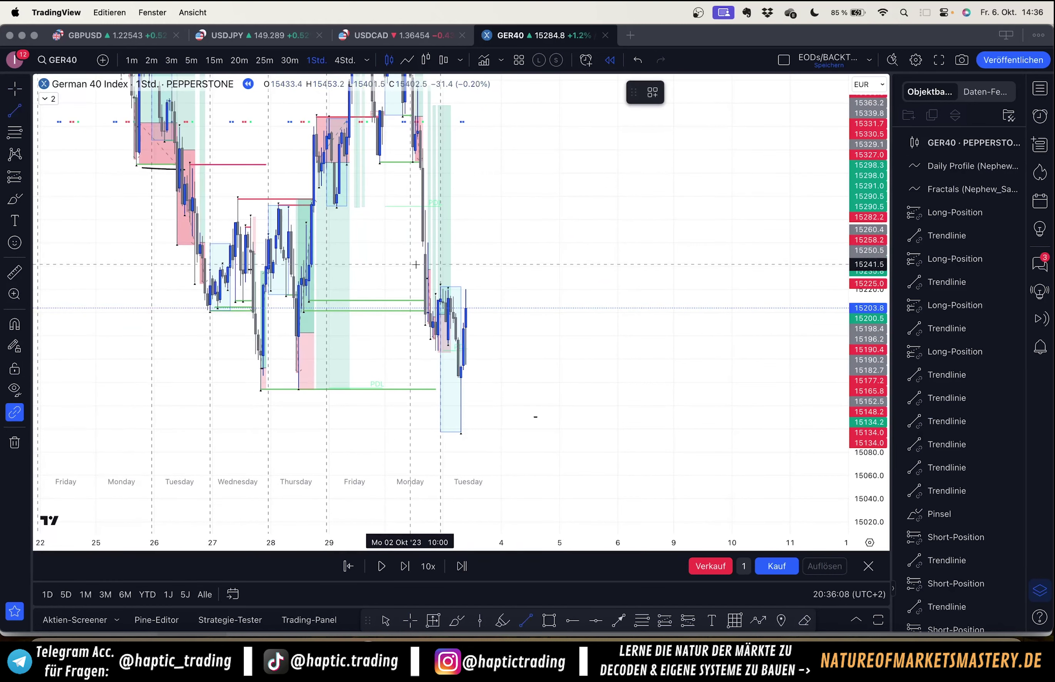
click(447, 259)
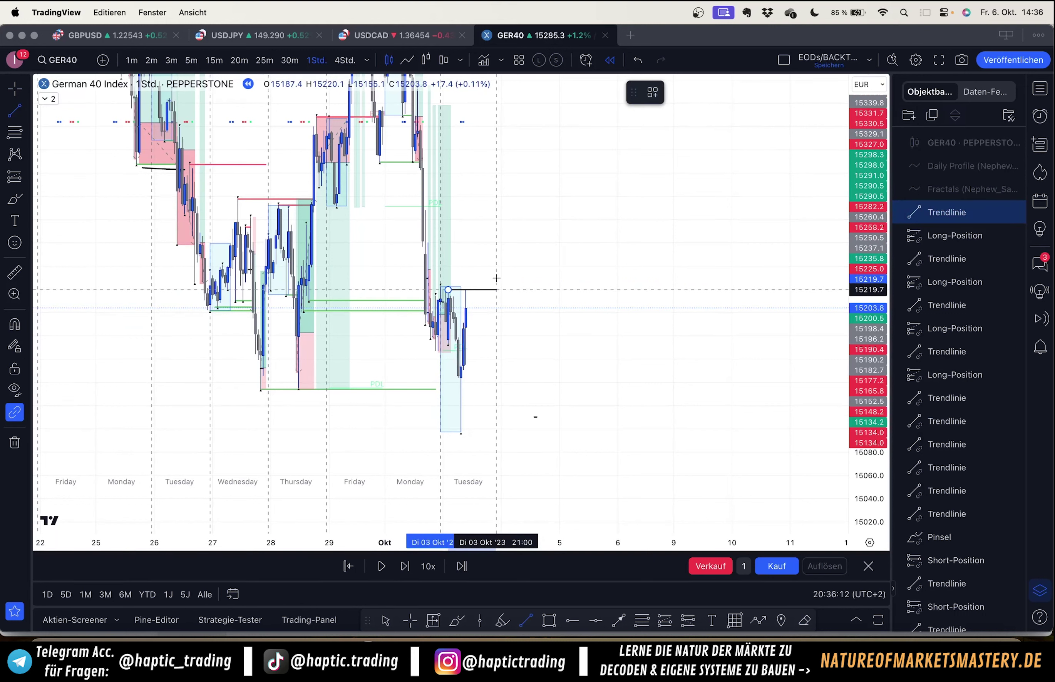
click(497, 279)
click(675, 93)
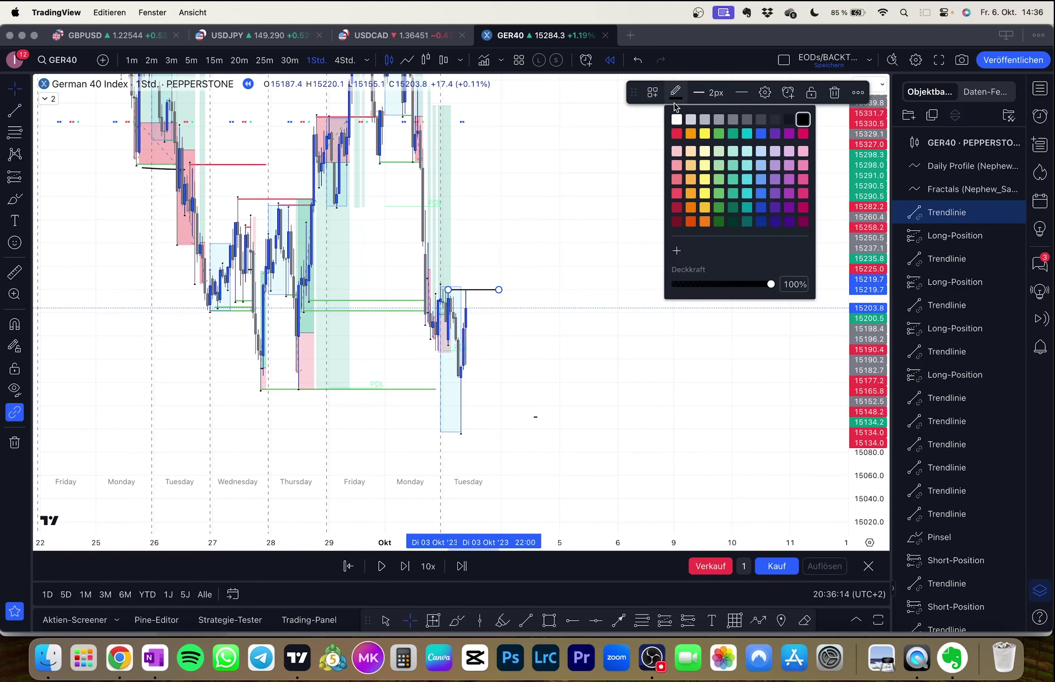
click(676, 194)
click(662, 205)
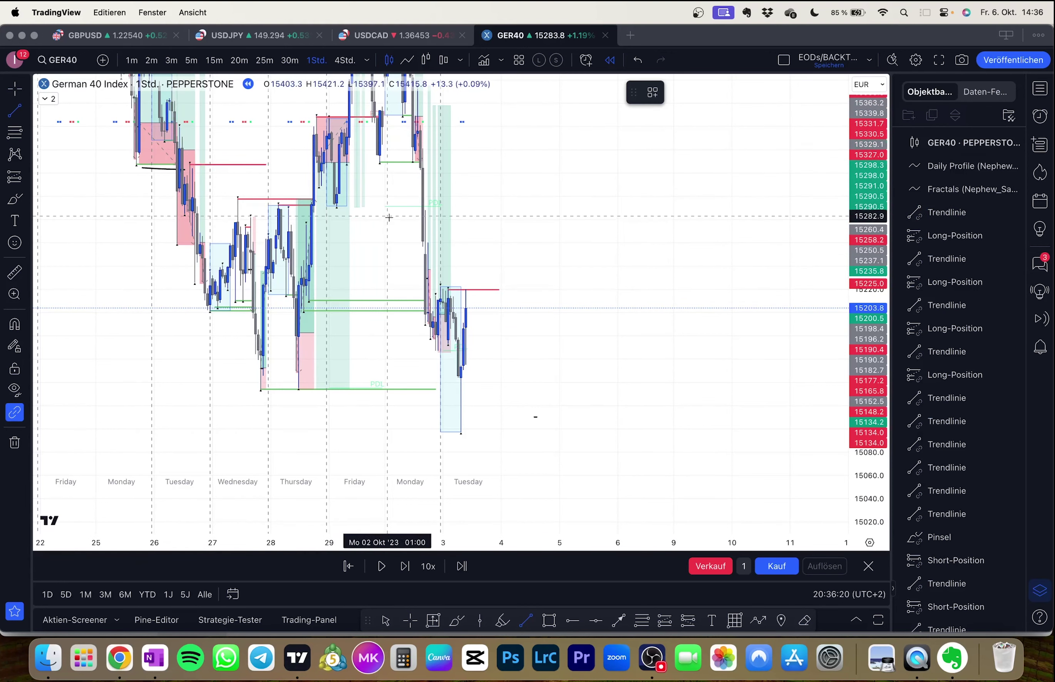
Step: Add a second red horizontal trend line at 15222.6, from about 23:00 on 2 October to about 22:00 on 3 October
click(441, 287)
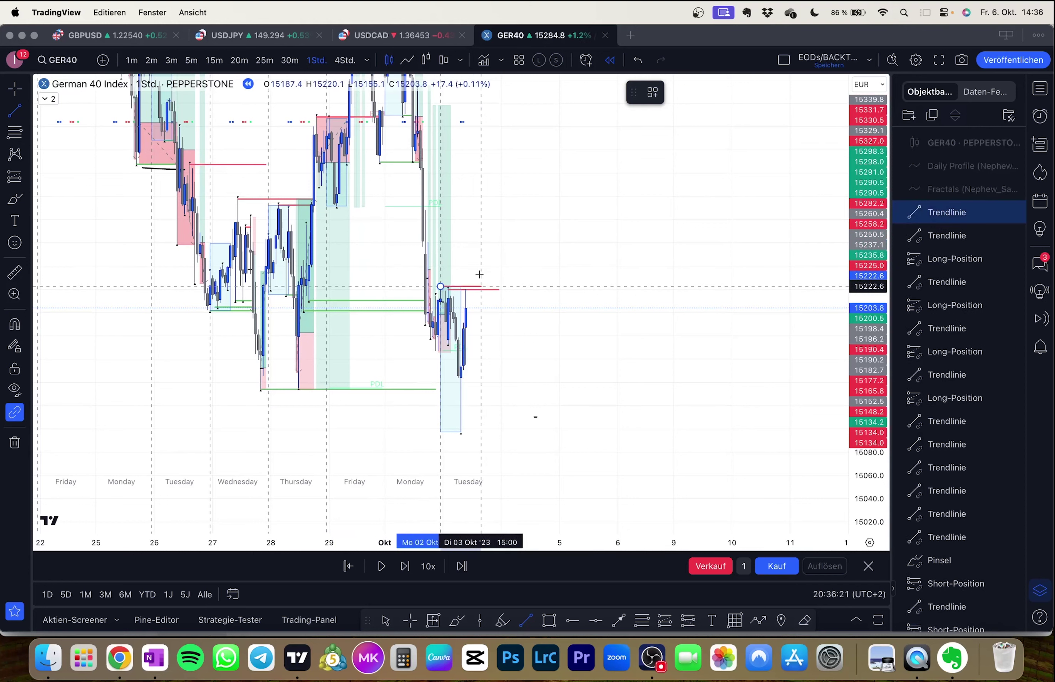
shift+click(499, 276)
click(471, 312)
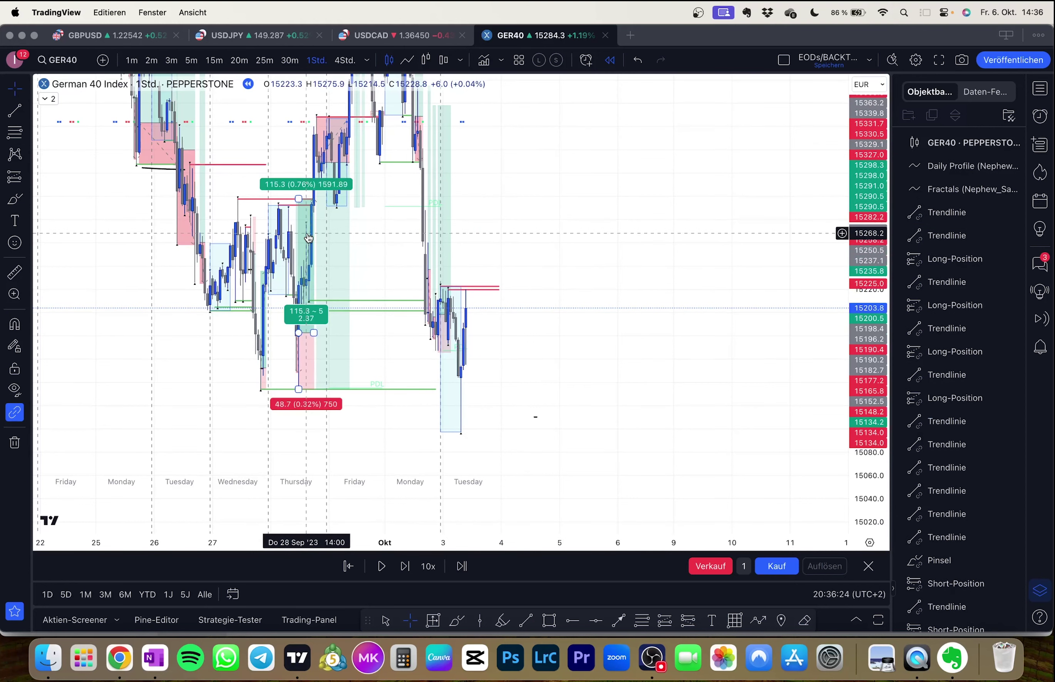
Step: Draw a green horizontal trend line at the 15097.0 low, from 07:00 to 22:00 on 3 October
click(13, 114)
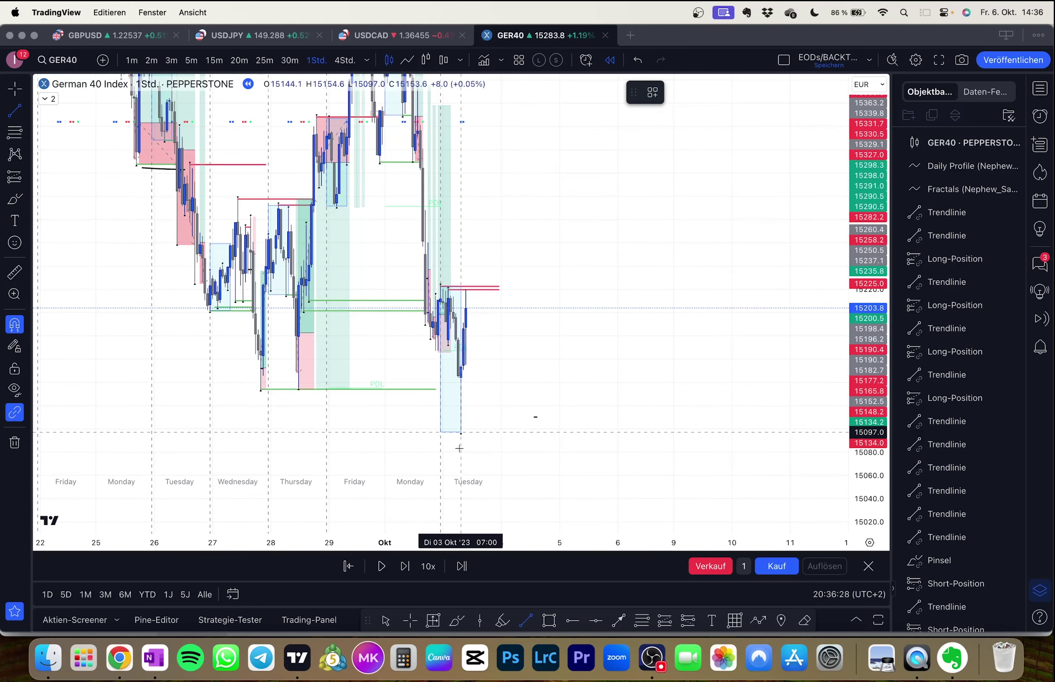
click(461, 434)
click(498, 433)
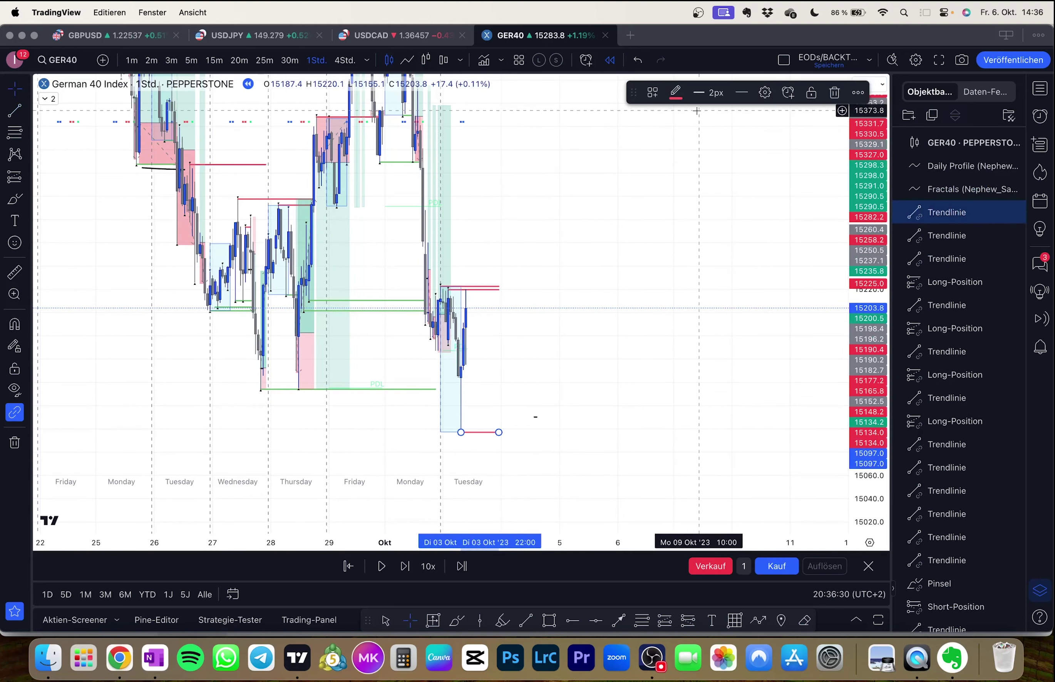
click(678, 94)
click(718, 195)
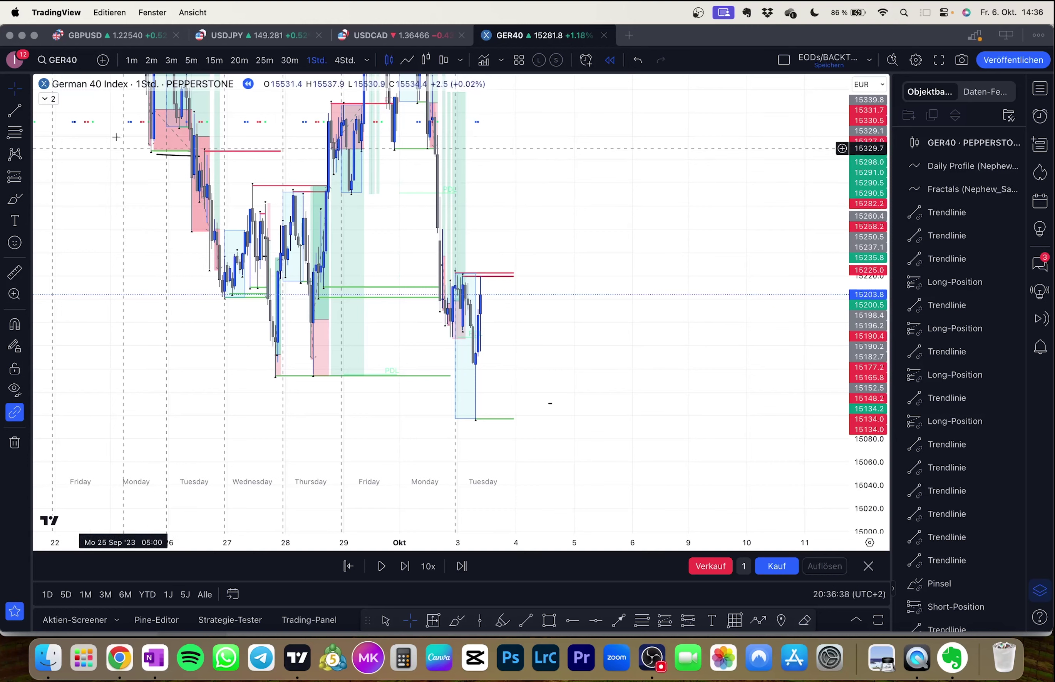
Step: Switch the chart to the 5-minute timeframe and examine the 3 October price action between the red high lines and the green low line
click(191, 60)
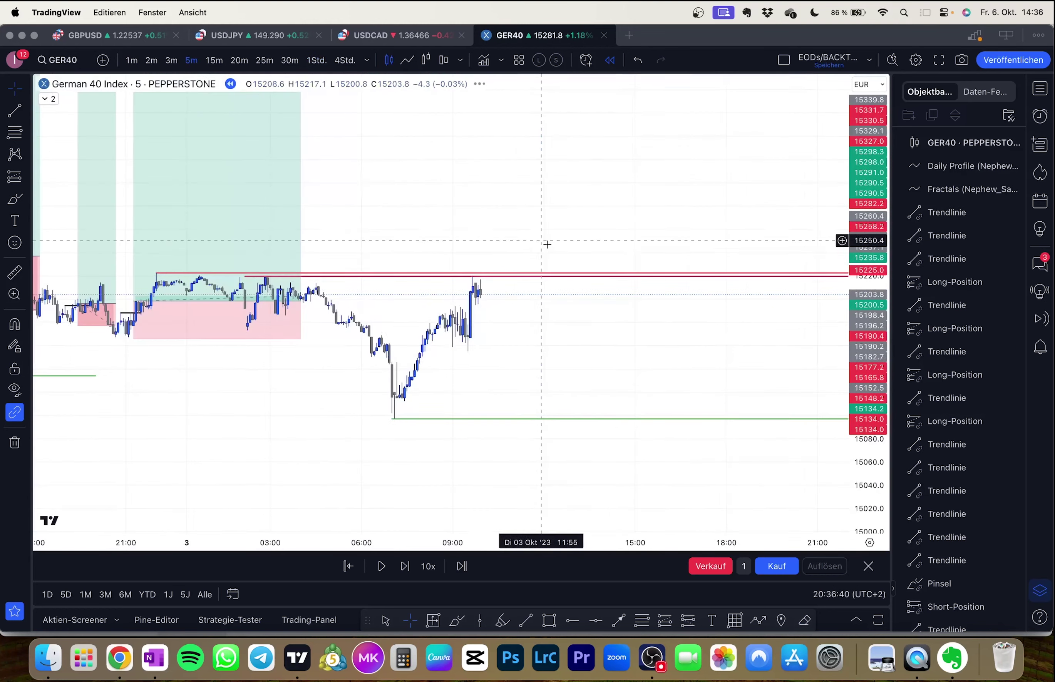
drag(636, 319, 561, 312)
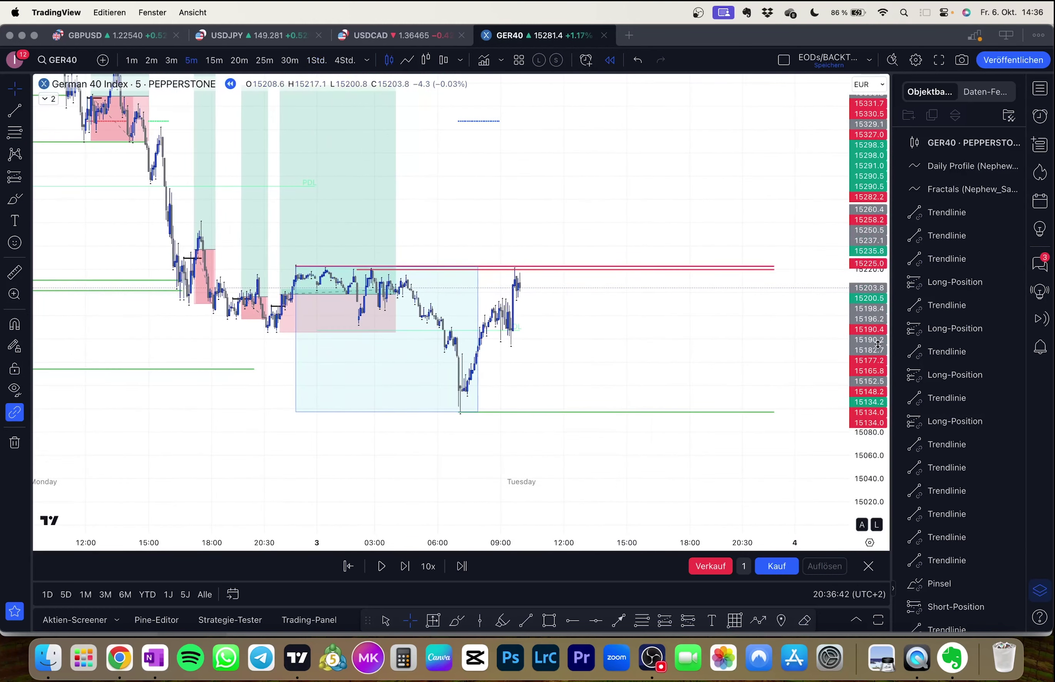
drag(878, 344, 875, 230)
drag(703, 332, 649, 321)
drag(340, 280, 395, 281)
drag(556, 322, 556, 364)
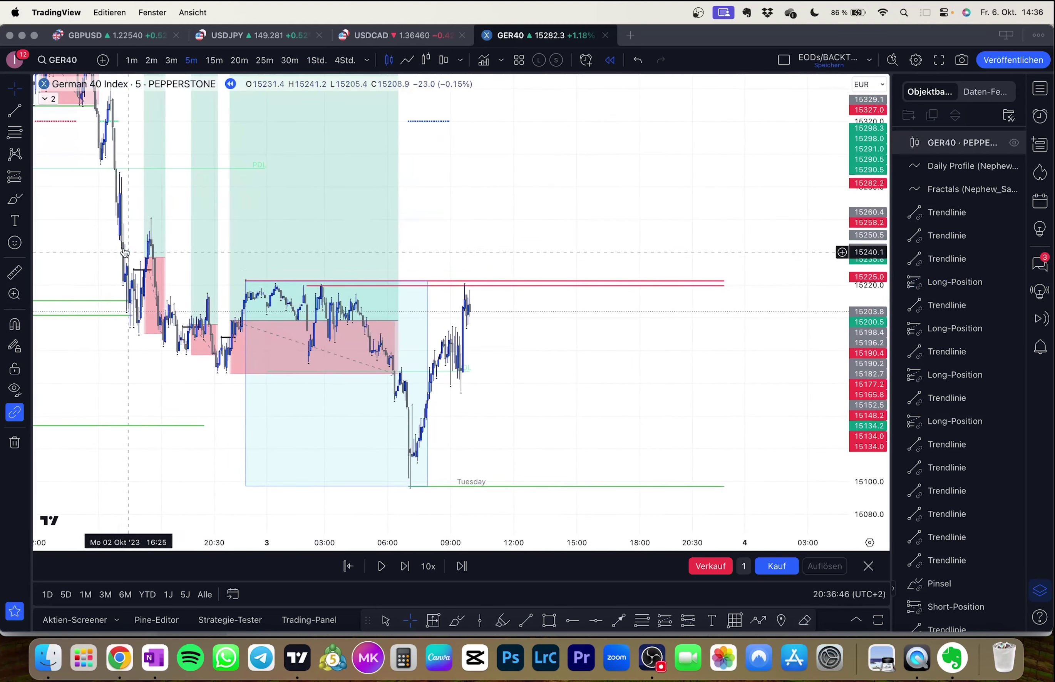
scroll(443, 399, left, 10)
drag(438, 479, 240, 195)
drag(637, 293, 556, 207)
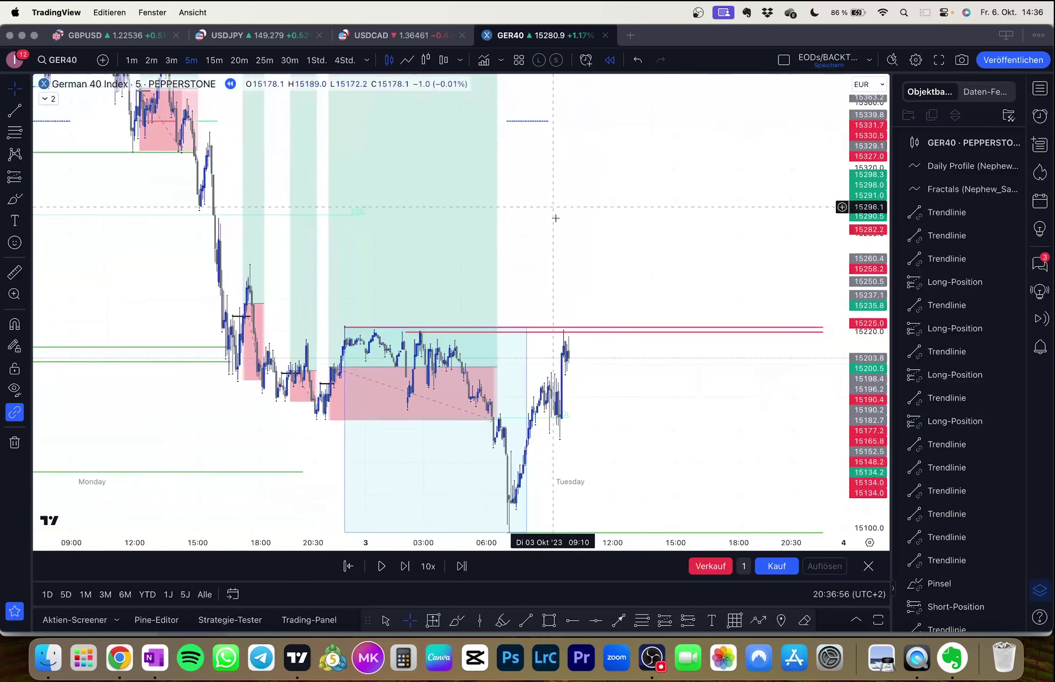
drag(616, 391, 588, 340)
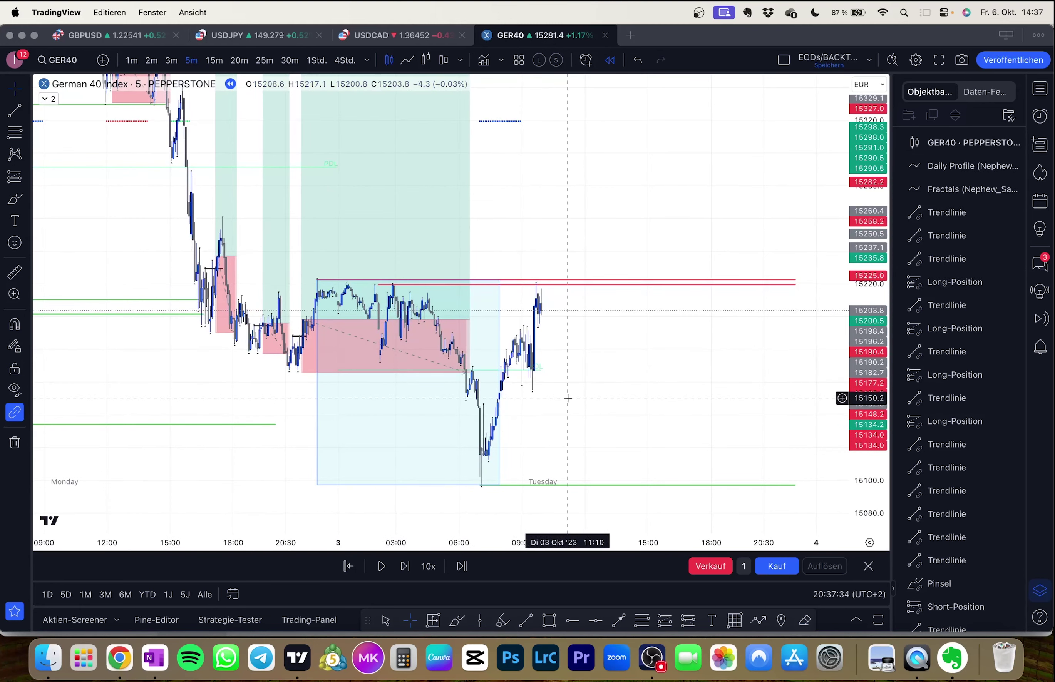
drag(567, 394, 574, 383)
scroll(564, 377, up, 1)
drag(863, 392, 863, 341)
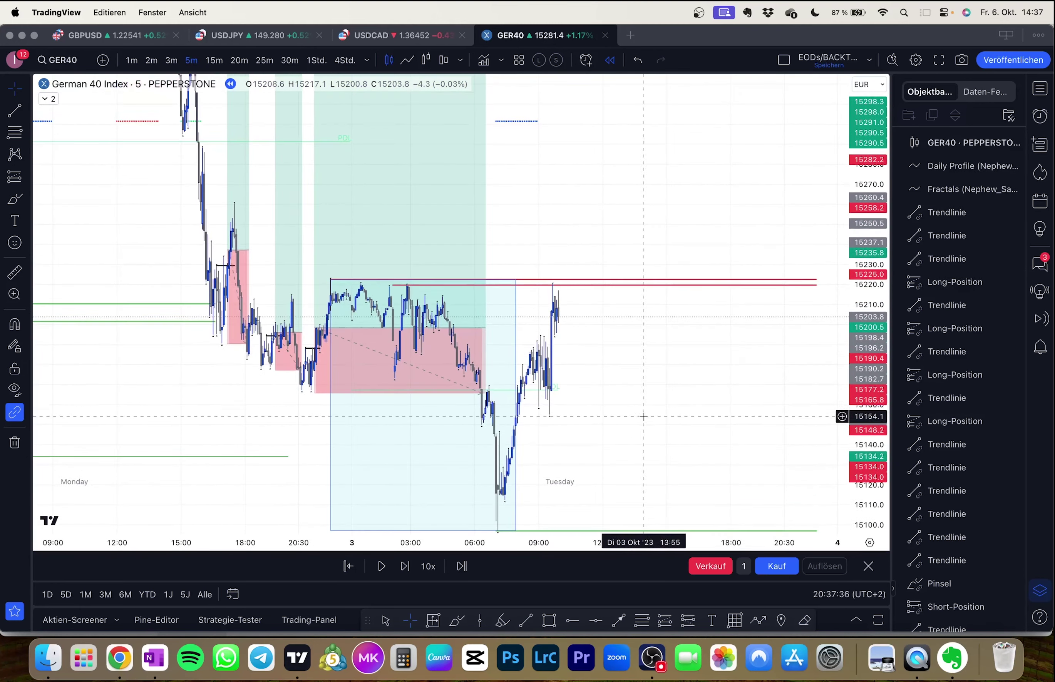
drag(644, 417, 625, 392)
scroll(582, 334, up, 1)
drag(587, 350, 563, 312)
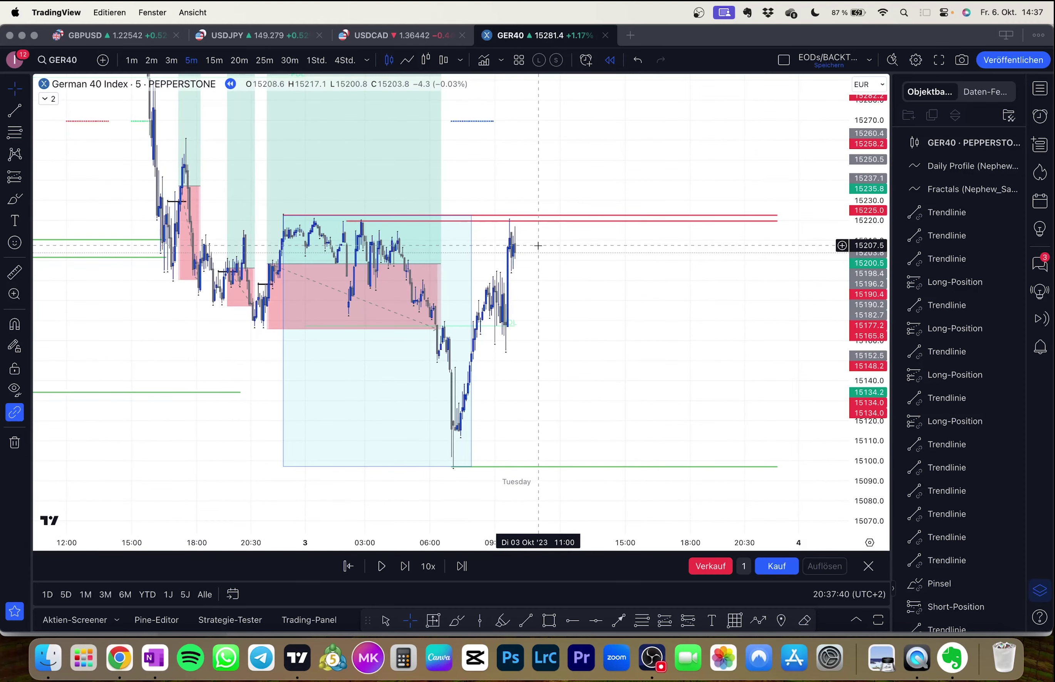
Step: Advance the replay bar by bar to about 11:05 on 3 October, through the break above the two red lines and the drop back
key(shift+Right)
key(shift+Right)
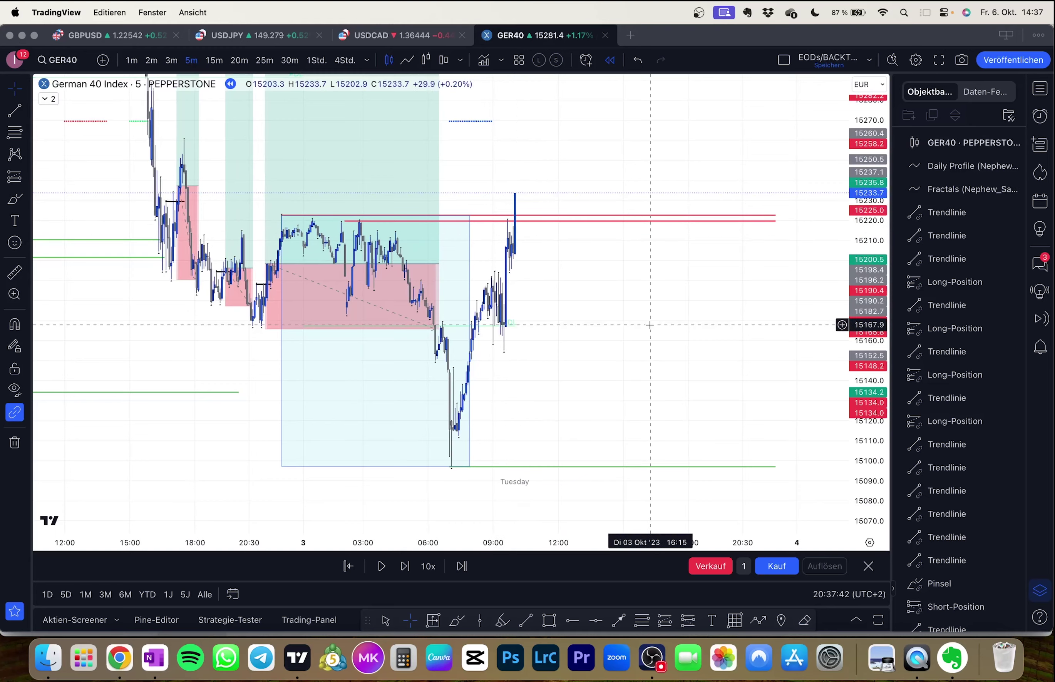
key(shift+Right)
key(shift+Right)
key(shift+Right)
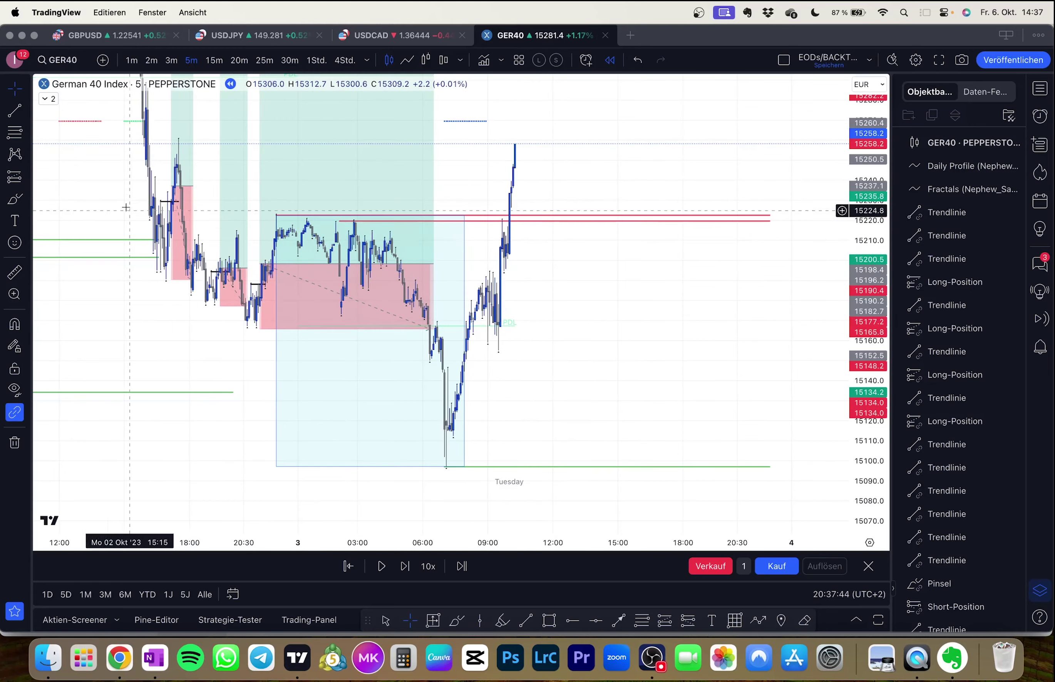
drag(140, 224, 289, 294)
drag(691, 422, 662, 409)
key(shift+Right)
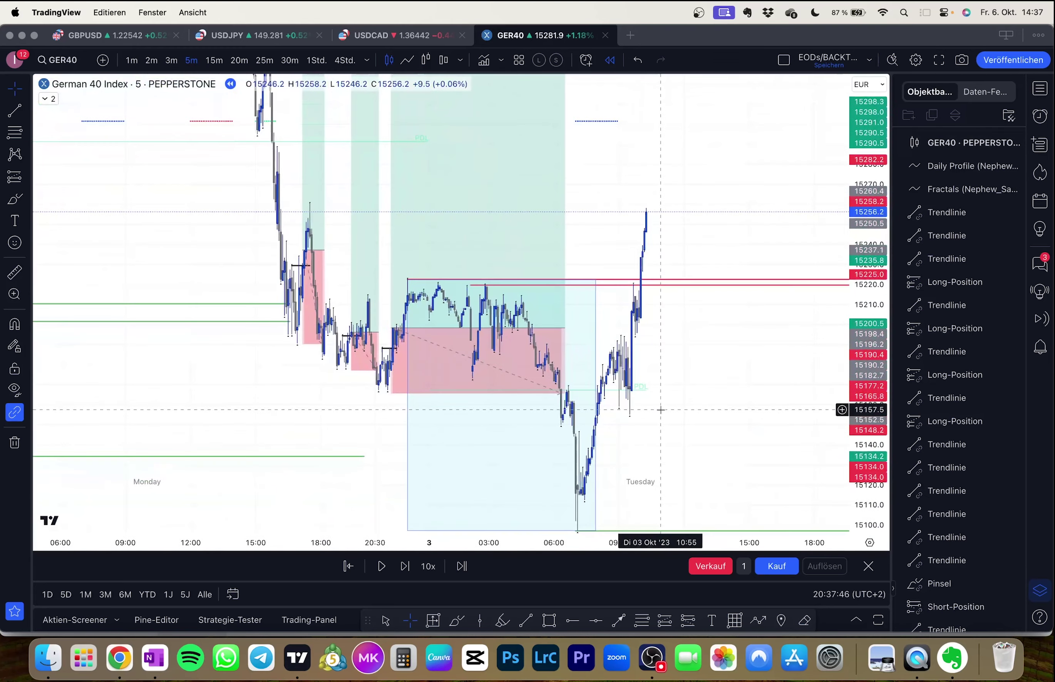
drag(648, 365, 554, 367)
key(shift+Right)
key(shift+Right)
key(shift+Right)
key(shift+Right)
key(shift+Right)
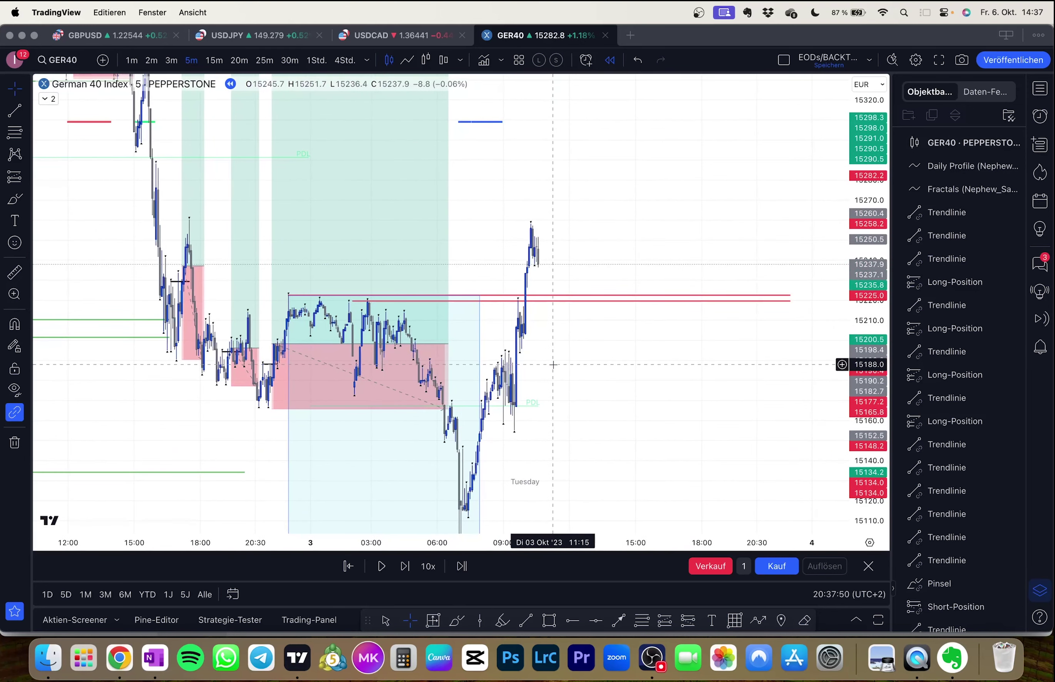
key(shift+Right)
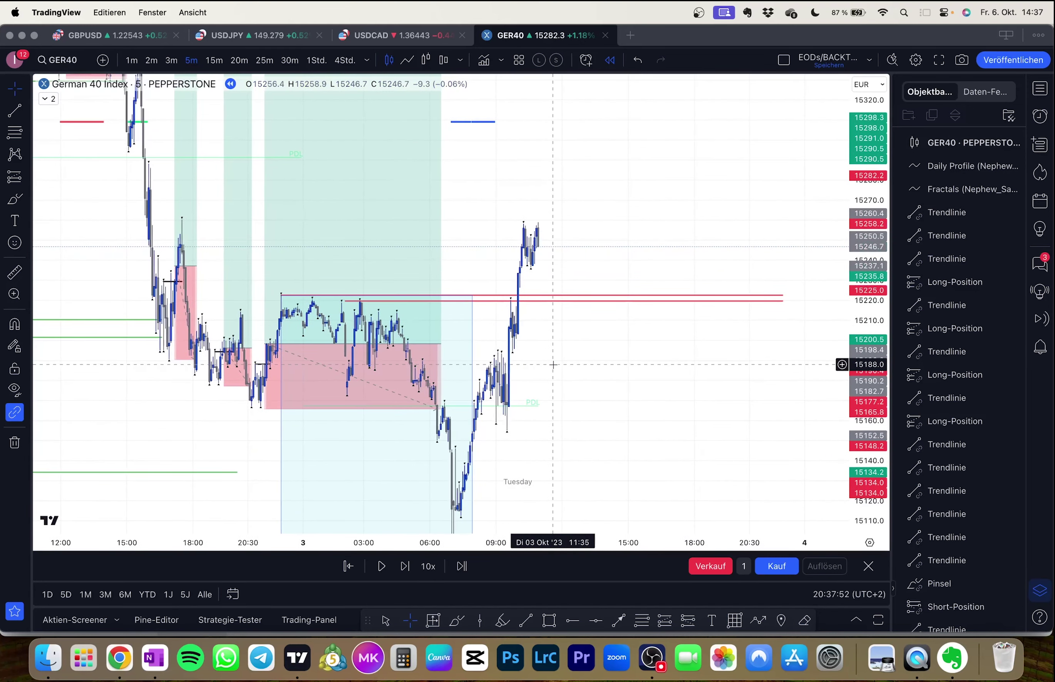
key(shift+Right)
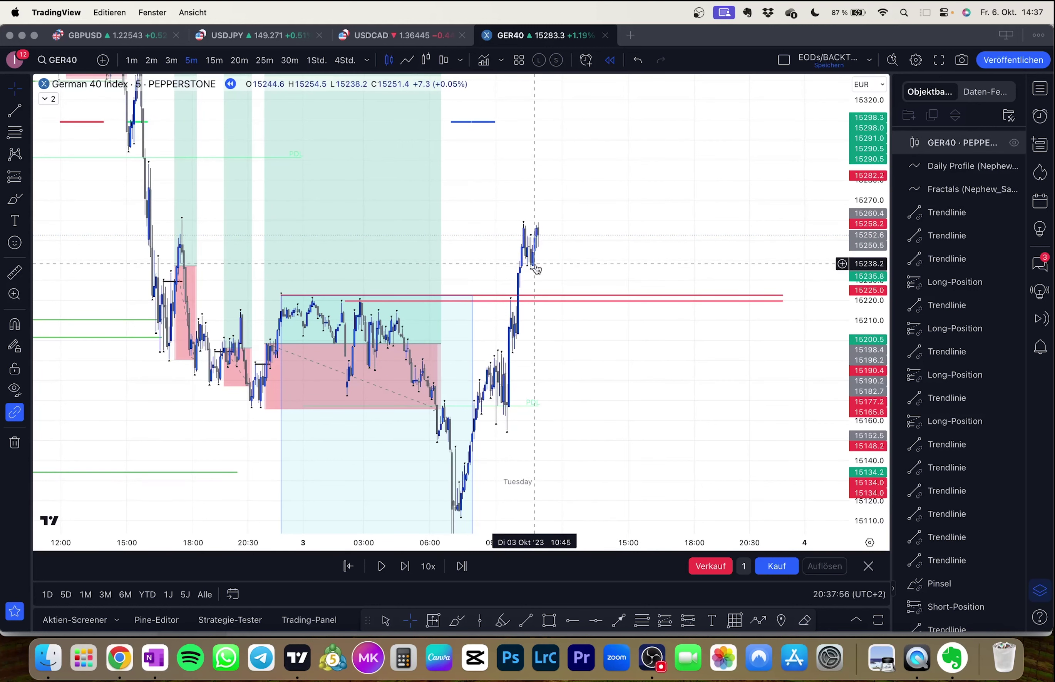
key(shift+Right)
key(shift+Right)
key(shift+Right)
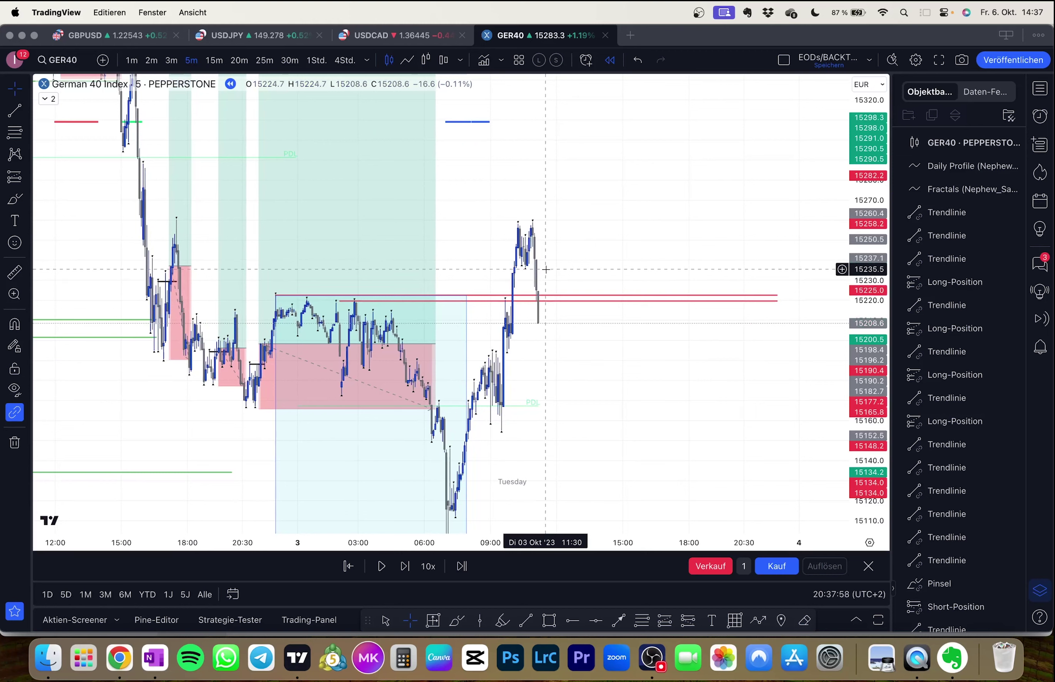
Step: Draw a short horizontal black trend line at 15236.4 from about 10:35 to 11:30 on 3 October
key(alt+t)
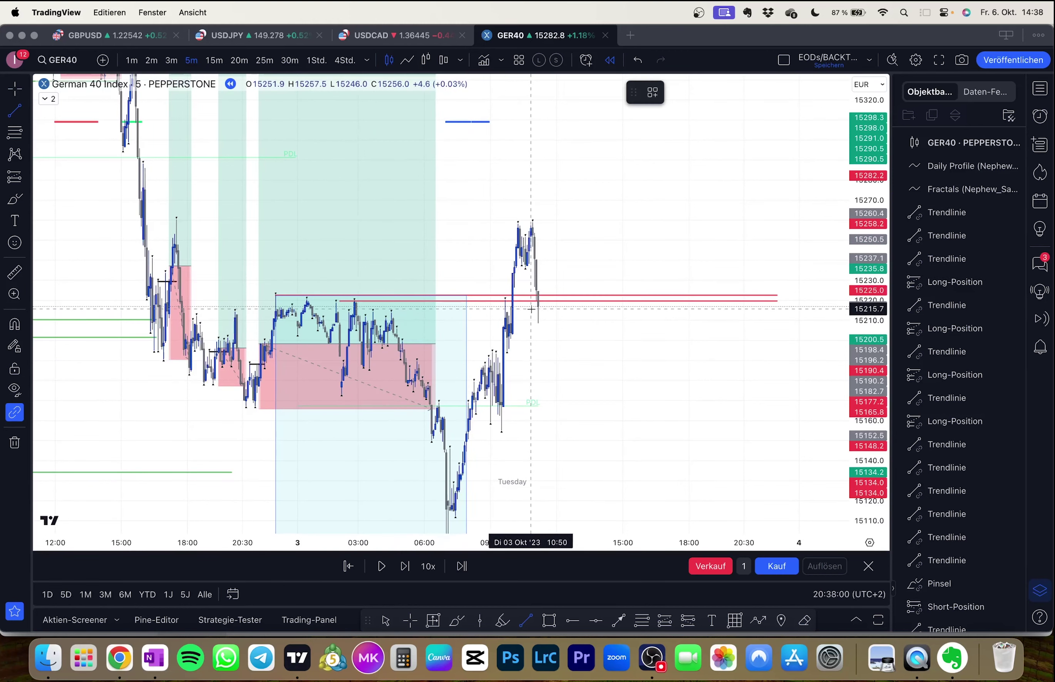
click(525, 305)
click(546, 267)
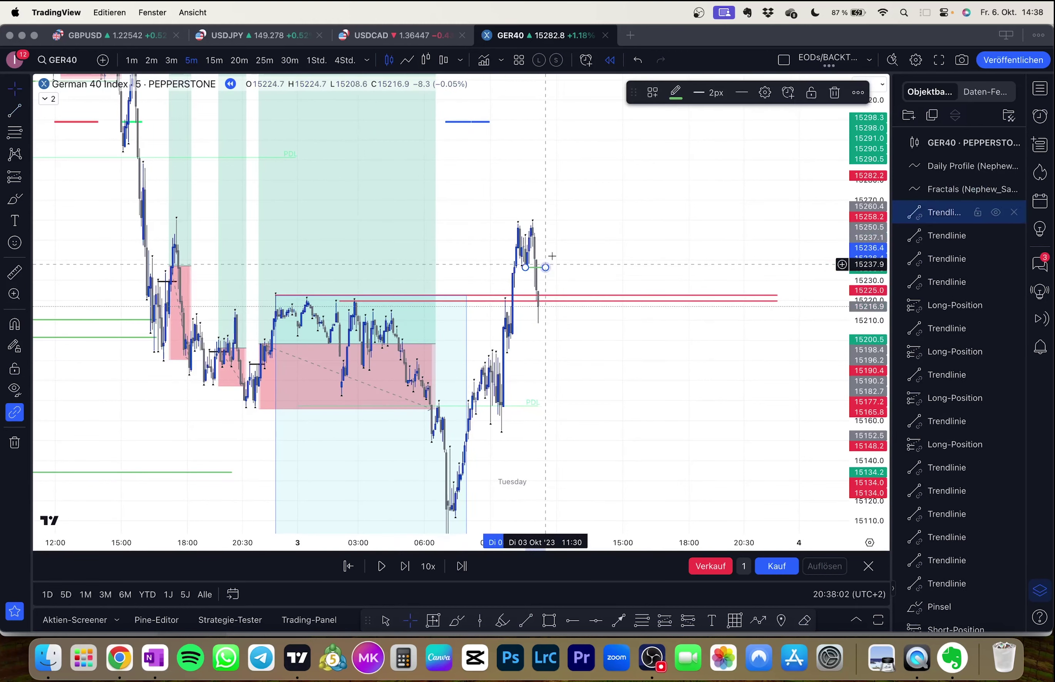
click(682, 98)
click(804, 120)
key(Escape)
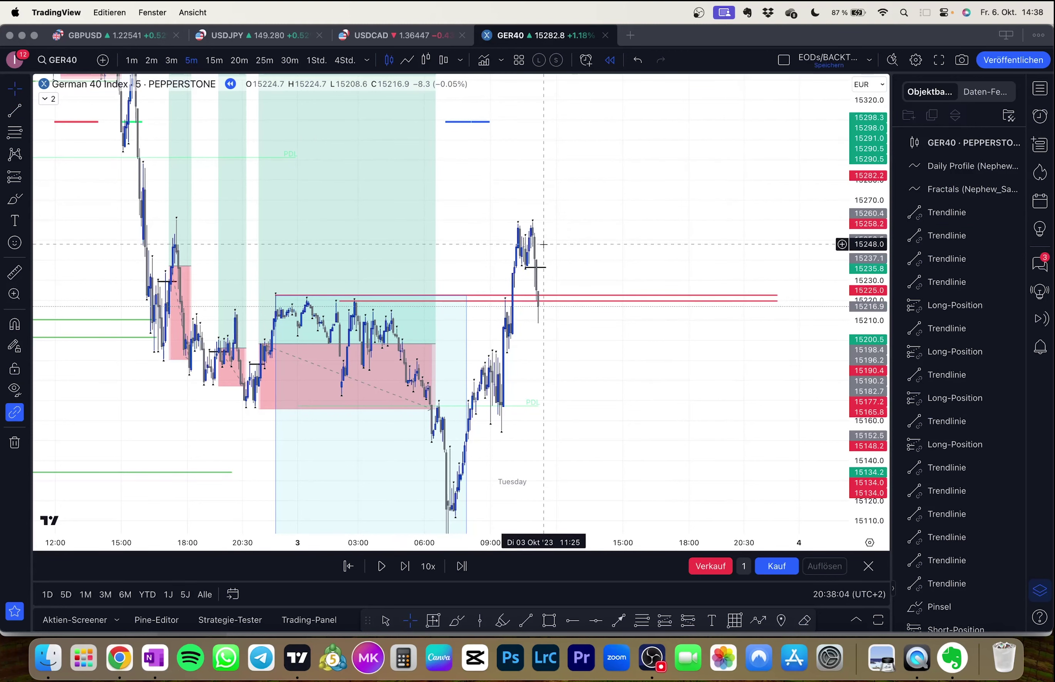
Step: Place a short position at 11:05 with entry 15225.4, stop 15259.6 and target 15096.3 near the green low line, ending at 16:40
click(25, 178)
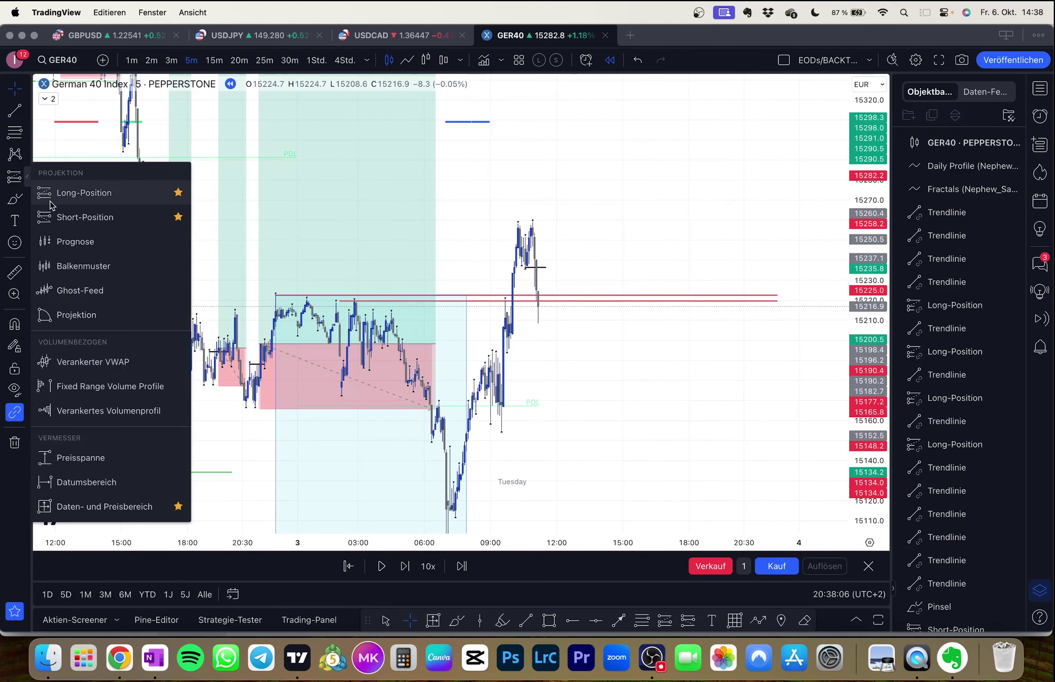
click(89, 191)
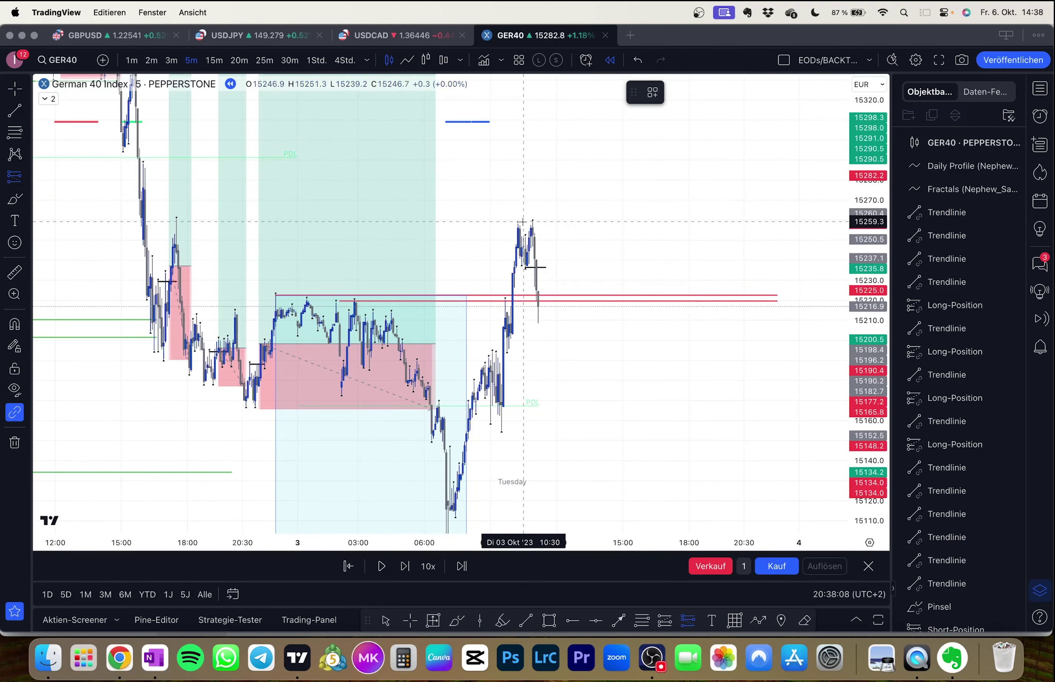
click(534, 290)
drag(539, 173, 490, 141)
scroll(524, 379, down, 2)
drag(539, 403, 482, 367)
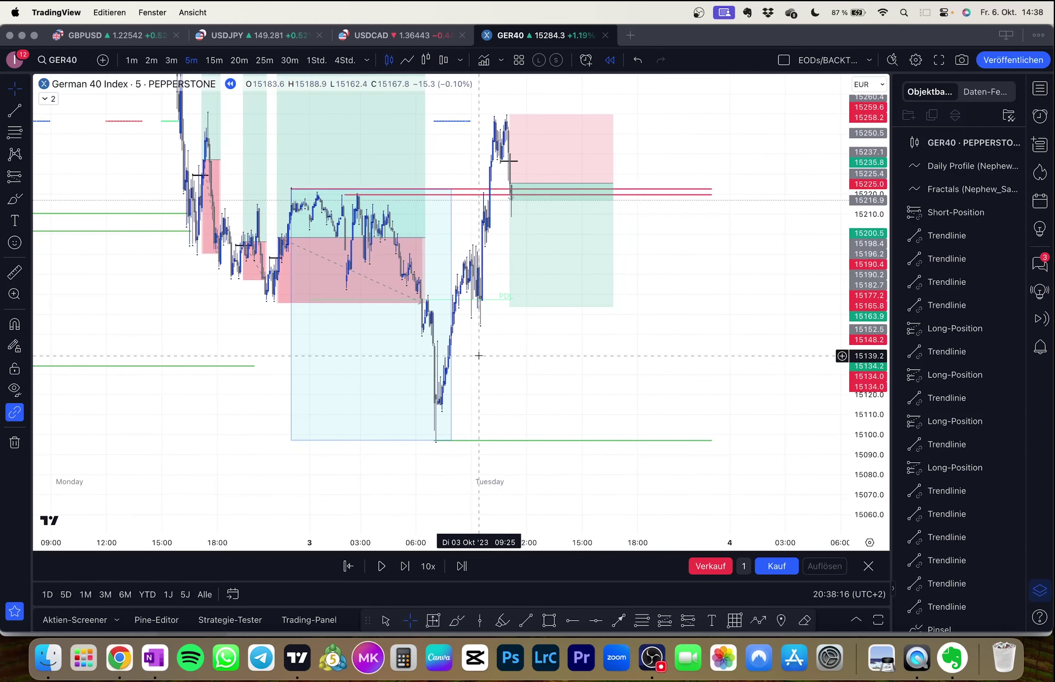
drag(510, 307, 537, 438)
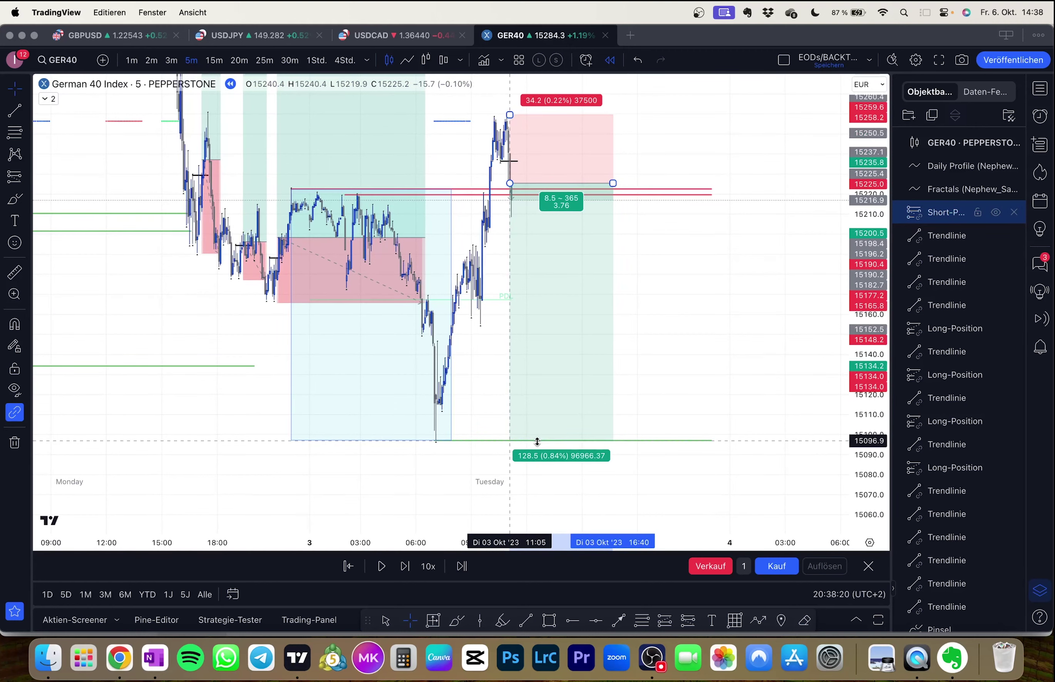
drag(538, 443, 538, 443)
drag(476, 360, 481, 368)
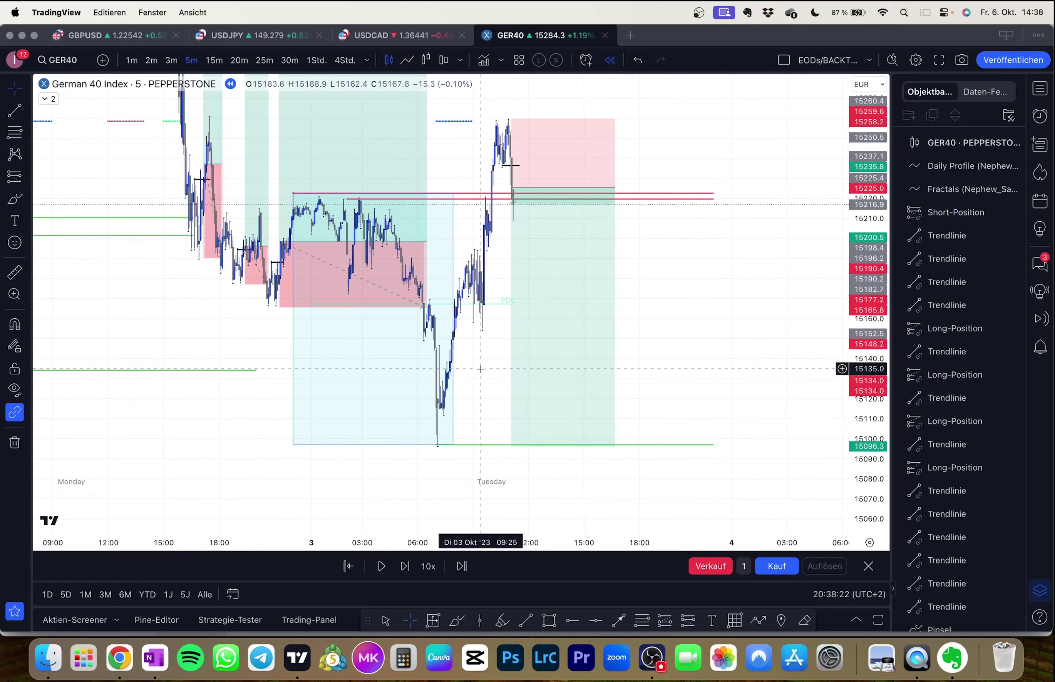
Step: Switch the chart to the 1-hour timeframe to show the new short position within the previous days' price action
scroll(483, 364, down, 3)
scroll(492, 348, up, 3)
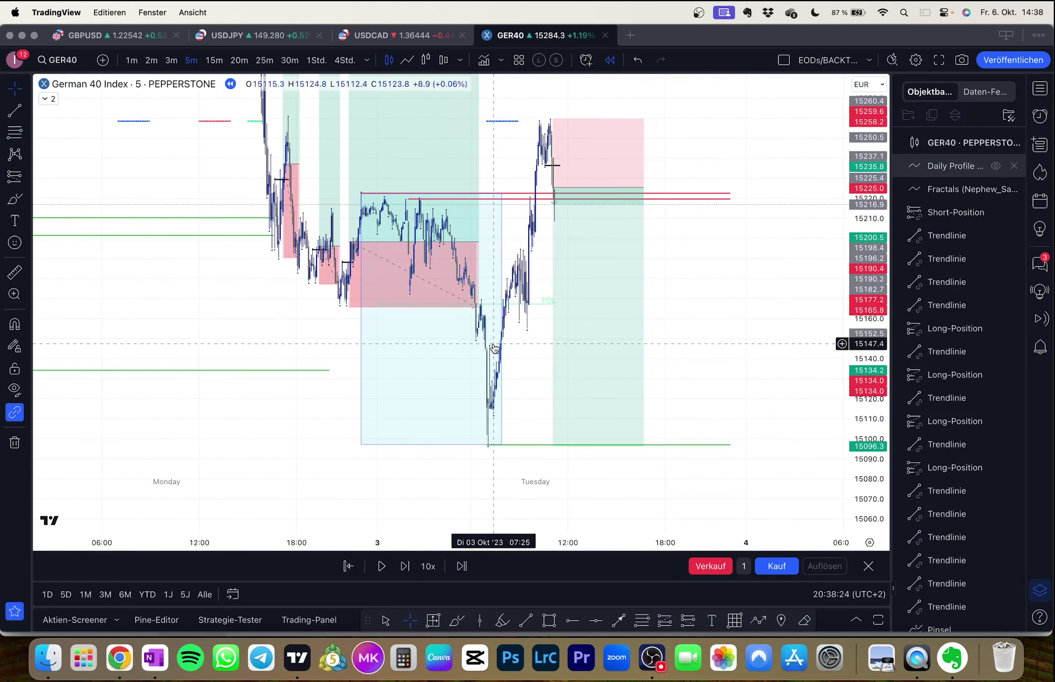
scroll(448, 235, down, 1)
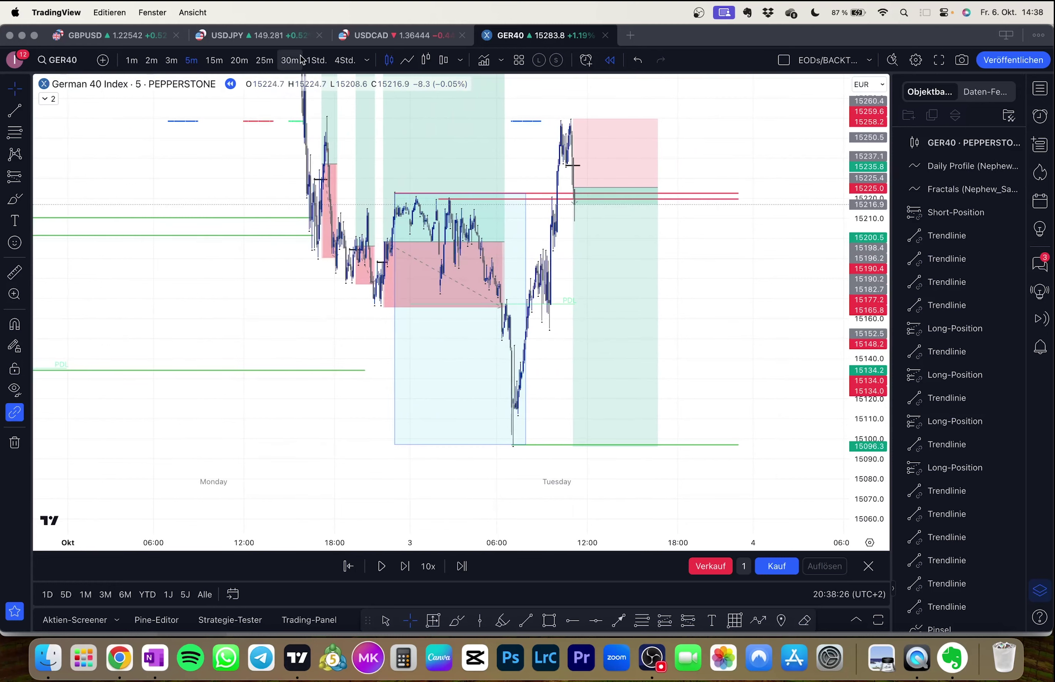
click(317, 60)
scroll(440, 248, down, 4)
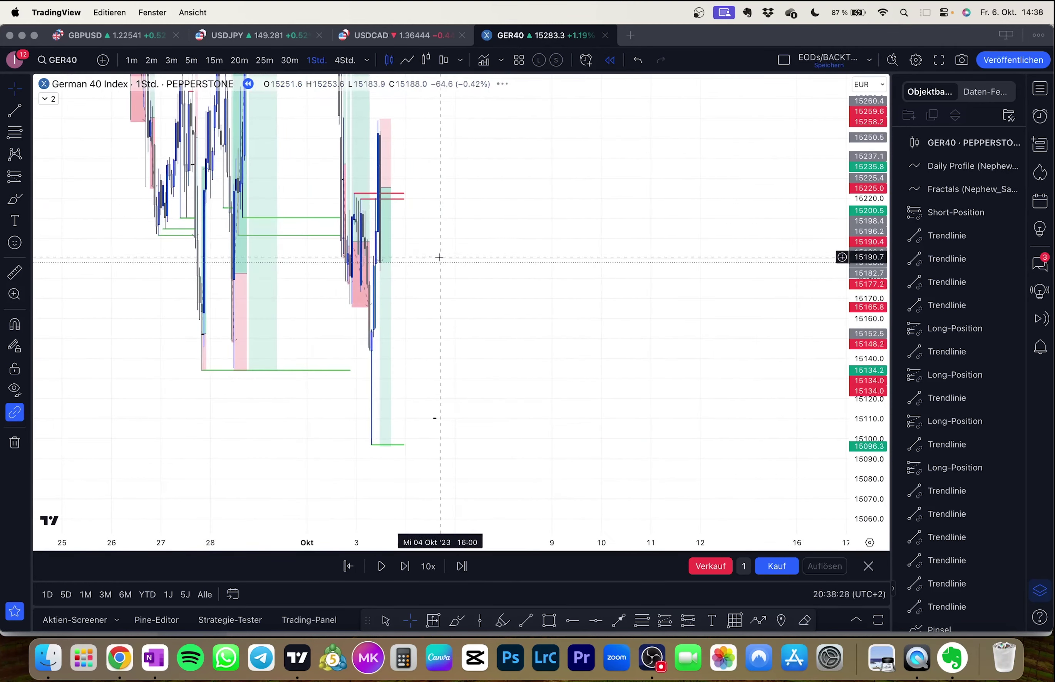
Step: Examine the short position of 3 October against the previous days' price action on the 1-hour chart
drag(505, 256, 508, 251)
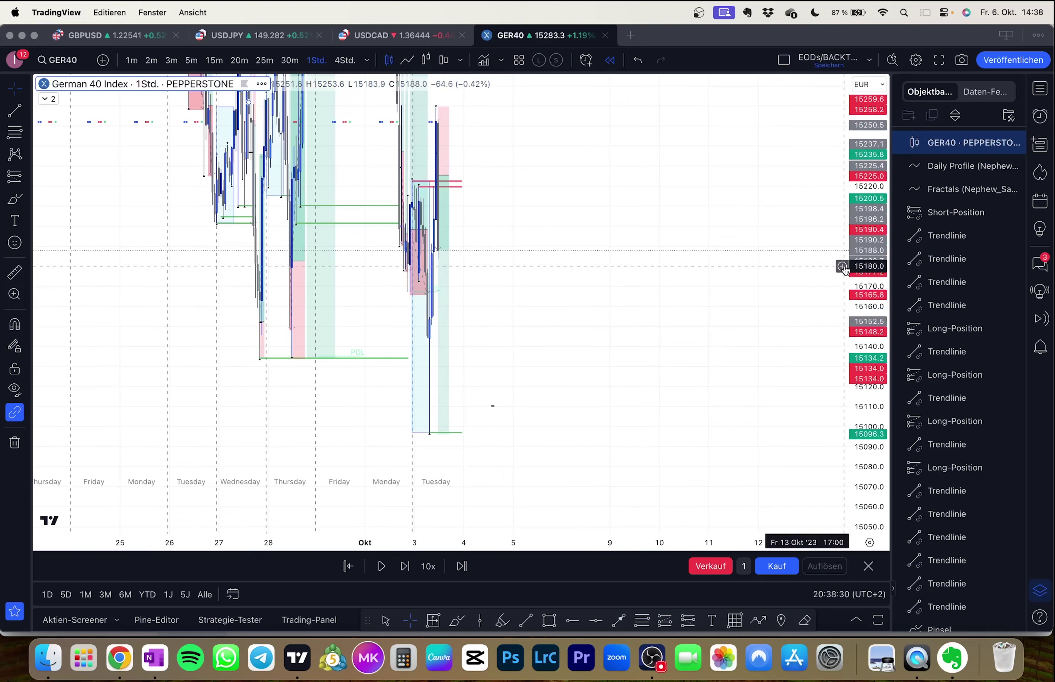
drag(863, 277, 863, 414)
drag(593, 343, 686, 315)
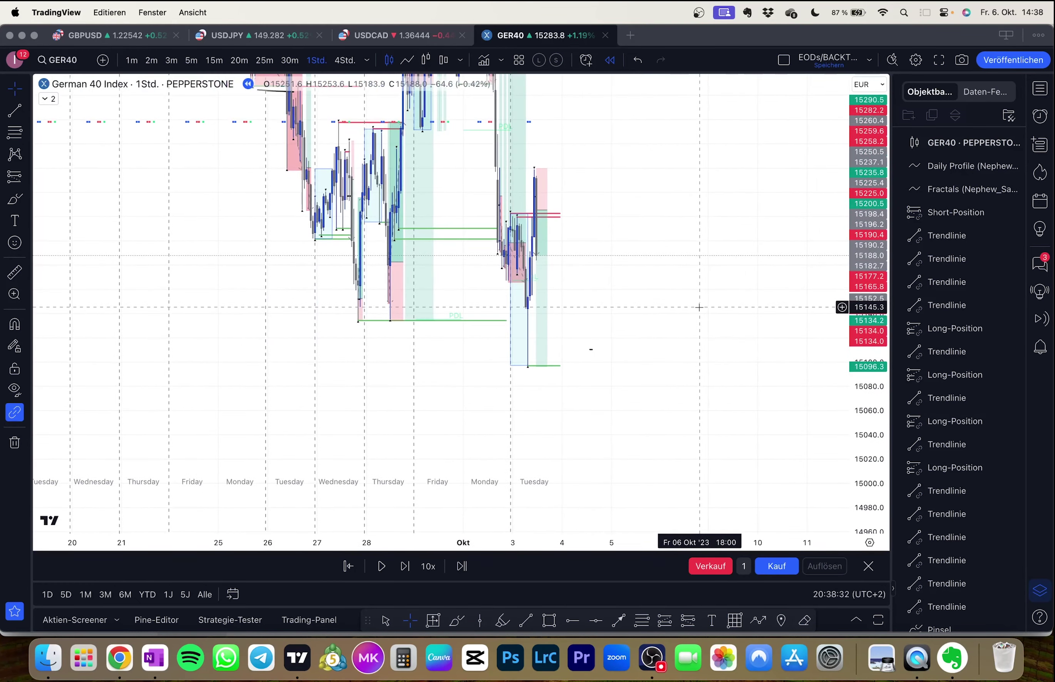
scroll(806, 288, down, 1)
mouse_move(648, 224)
mouse_down()
mouse_move(678, 396)
mouse_move(677, 204)
mouse_up()
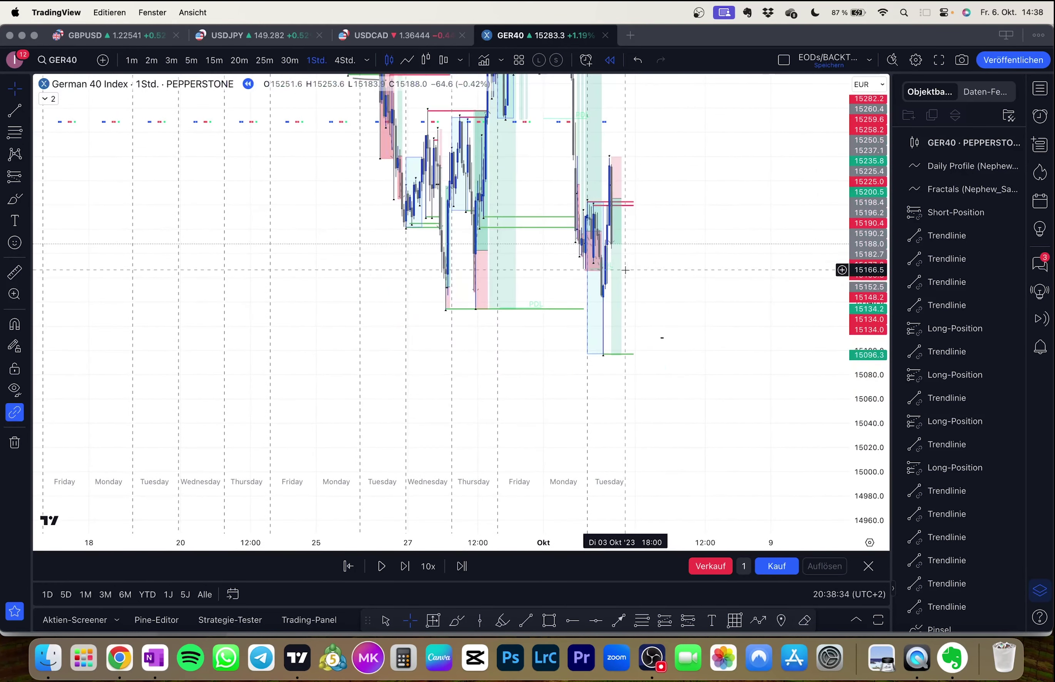
click(617, 273)
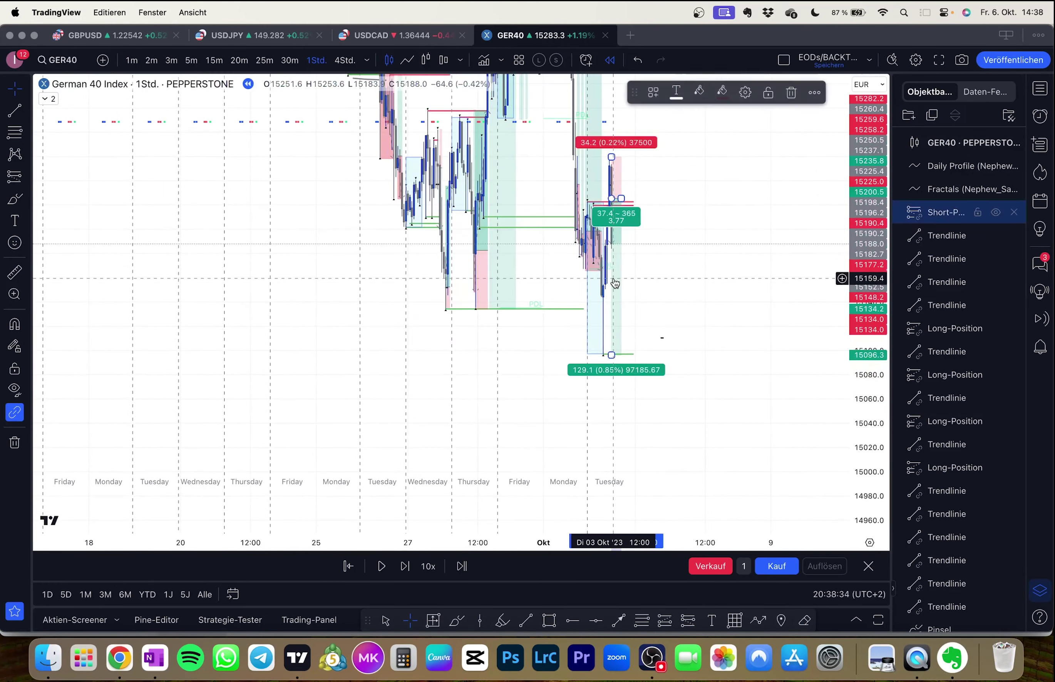
Step: Switch the chart to the 5-minute timeframe and frame the short position of 3 October
click(191, 60)
click(516, 314)
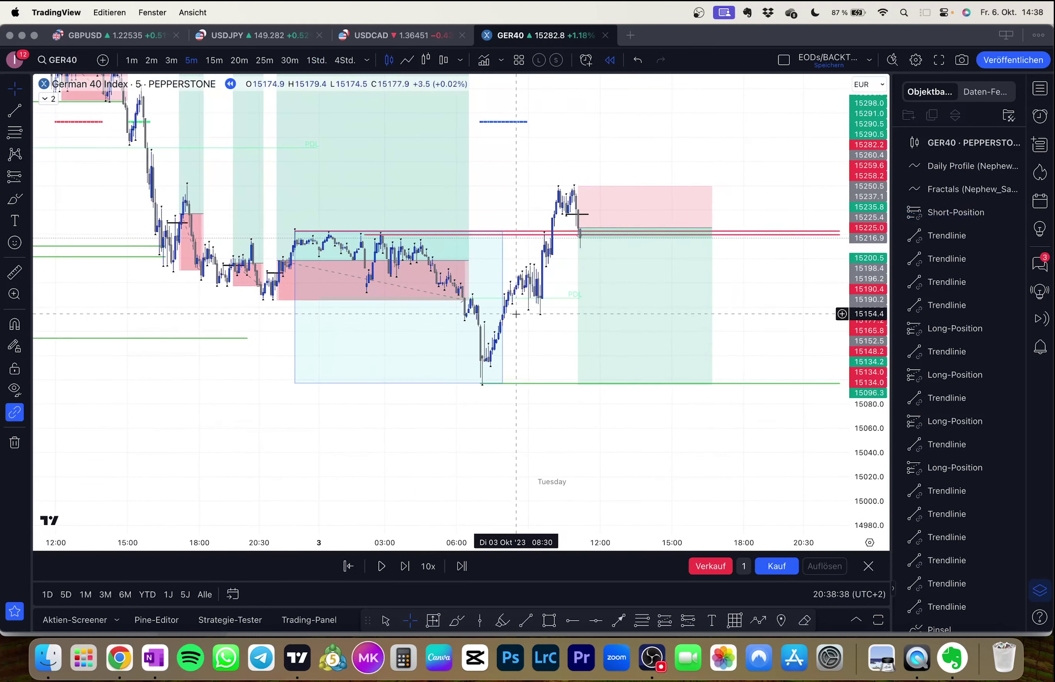
scroll(695, 312, down, 5)
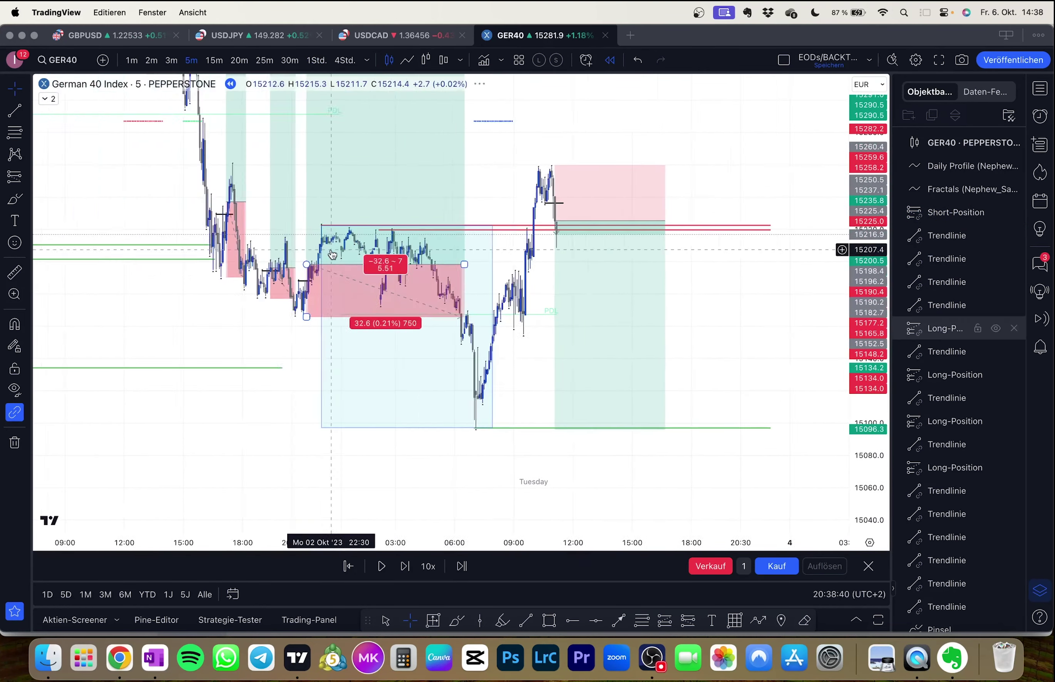
drag(417, 171, 484, 264)
scroll(584, 349, down, 3)
scroll(478, 265, up, 1)
scroll(466, 279, up, 4)
drag(506, 381, 384, 280)
scroll(554, 346, up, 3)
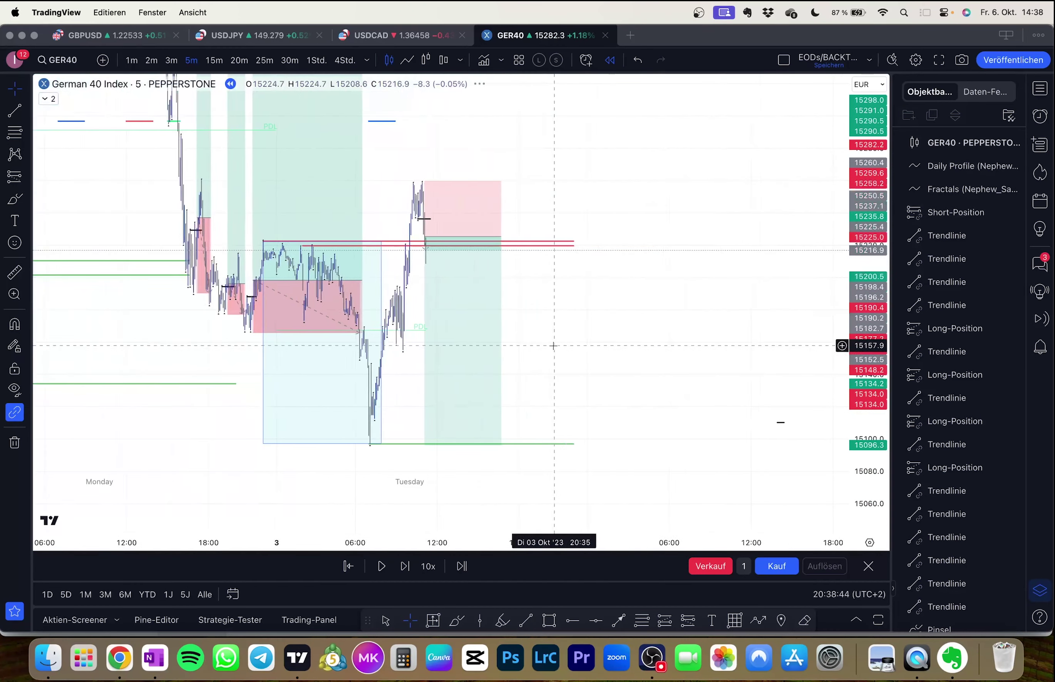
drag(586, 341, 685, 330)
scroll(685, 330, up, 4)
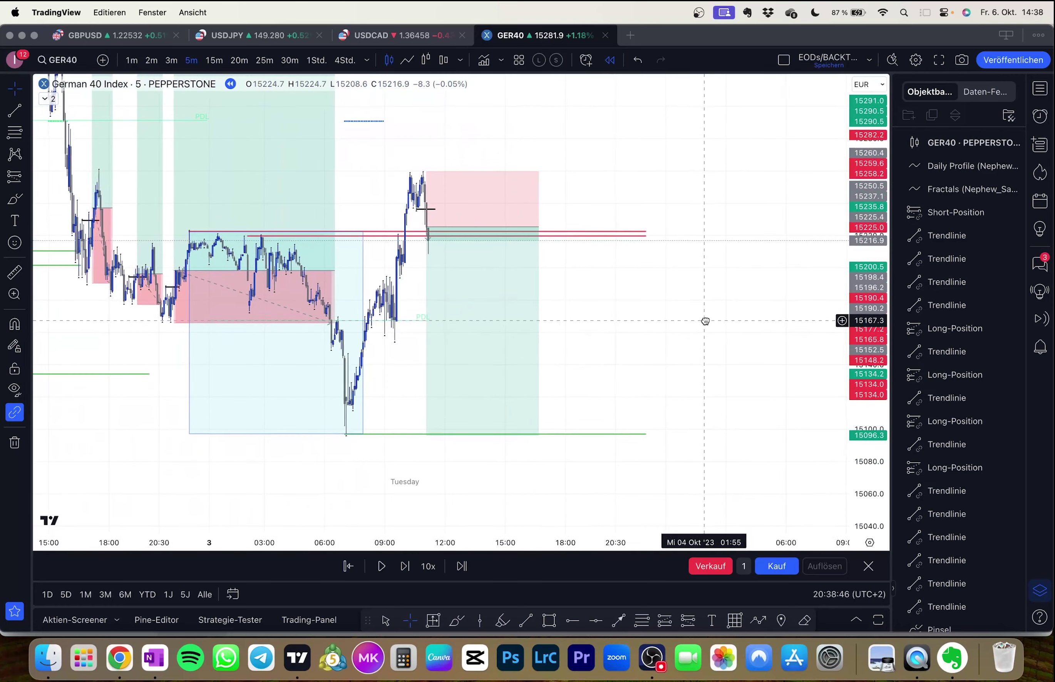
Step: Advance the replay bar by bar on 3 October until price reaches the short position's target at the green low line
key(shift+Right)
key(shift+Right)
key(shift+Right)
key(shift+Right)
key(shift+Right)
key(shift+Right)
key(shift+Right)
key(shift+Right)
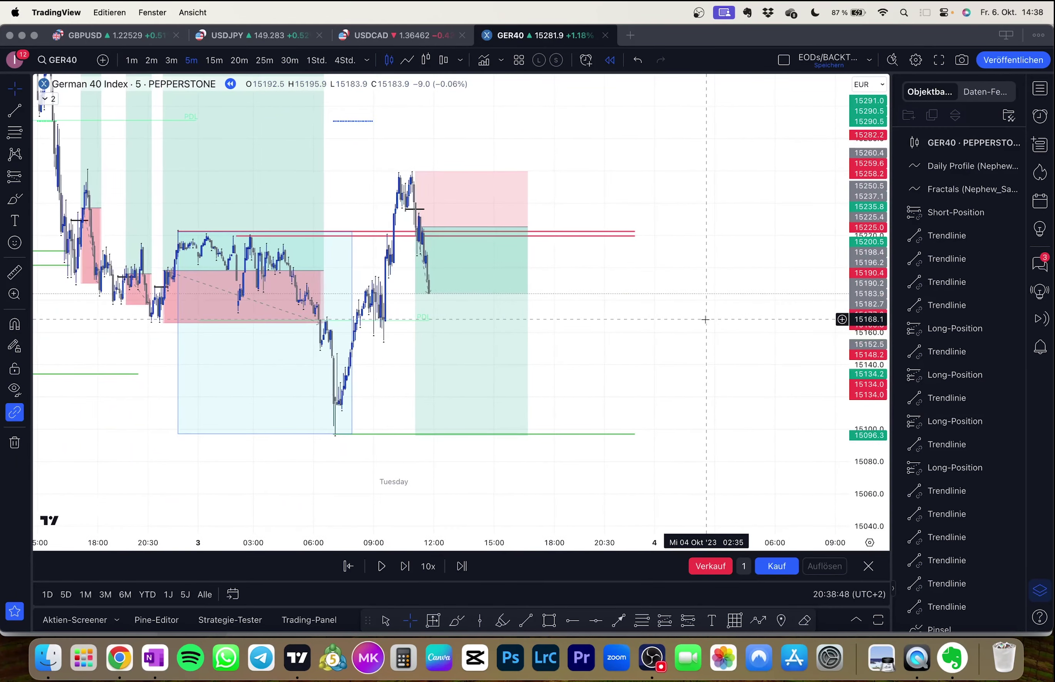
key(shift+Right)
key(shift+Right)
key(shift+Right)
key(shift+Right)
key(shift+Right)
key(shift+Right)
key(shift+Right)
key(shift+Right)
key(shift+Right)
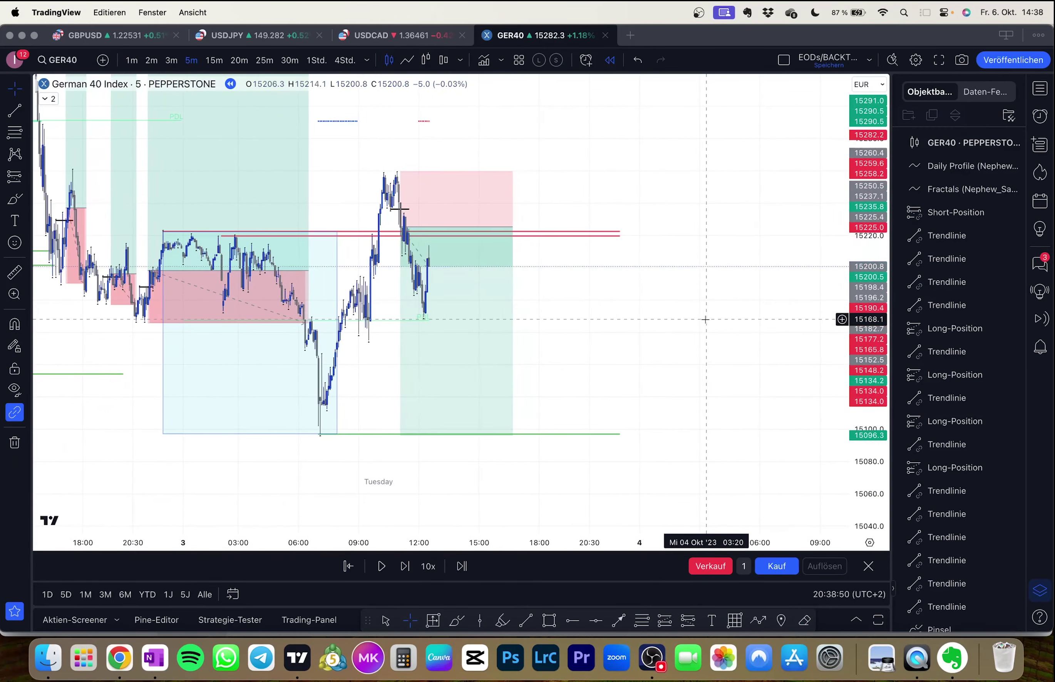
key(shift+Right)
key(shift+Right)
key(shift+Right)
key(shift+Right)
key(shift+Right)
key(shift+Right)
key(shift+Right)
key(shift+Right)
key(shift+Right)
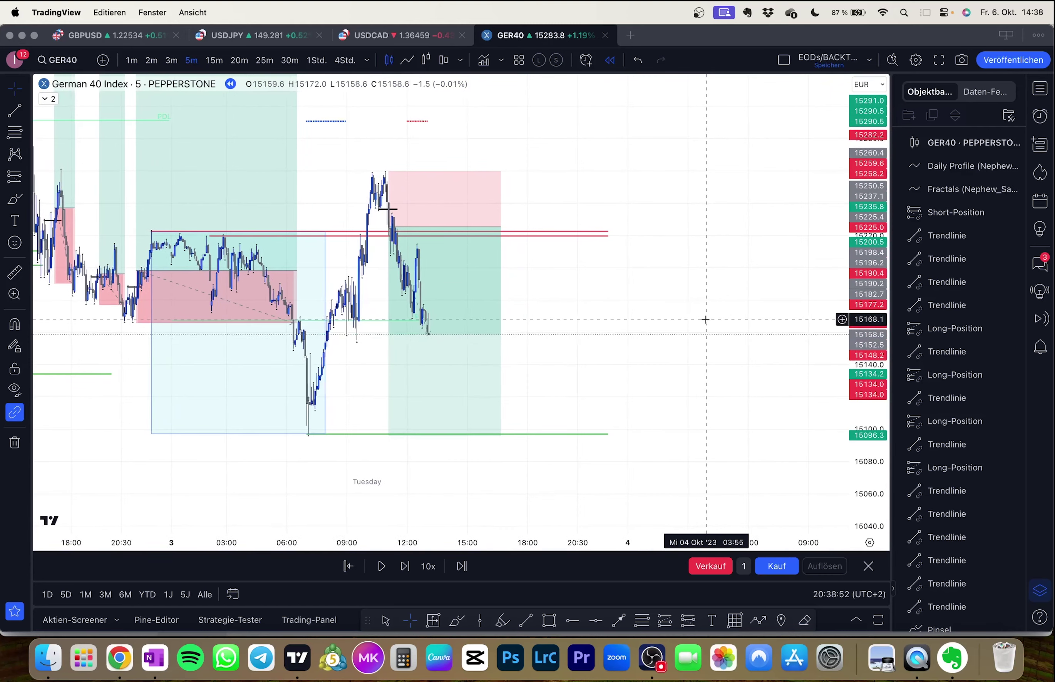
key(shift+Right)
key(shift+Right)
key(shift+Right)
key(shift+Right)
key(shift+Right)
key(shift+Right)
key(shift+Right)
key(shift+Right)
key(shift+Right)
key(shift+Right)
key(shift+Right)
key(shift+Right)
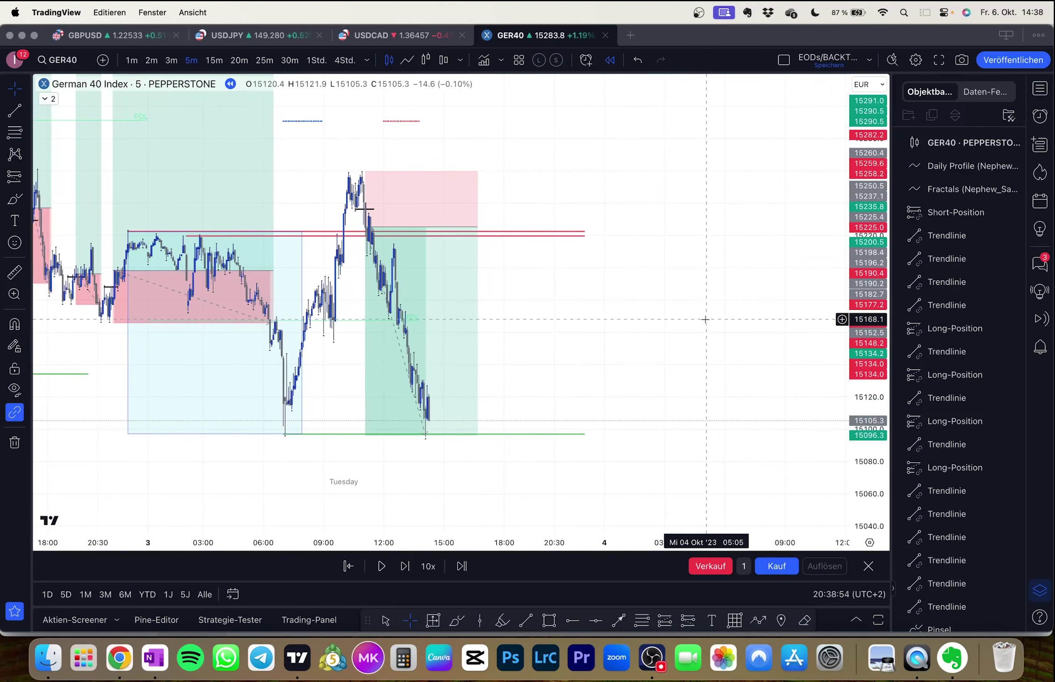
Step: Advance the replay one bar and shorten the short position to end at 14:20 on 3 October
click(473, 222)
key(shift+Right)
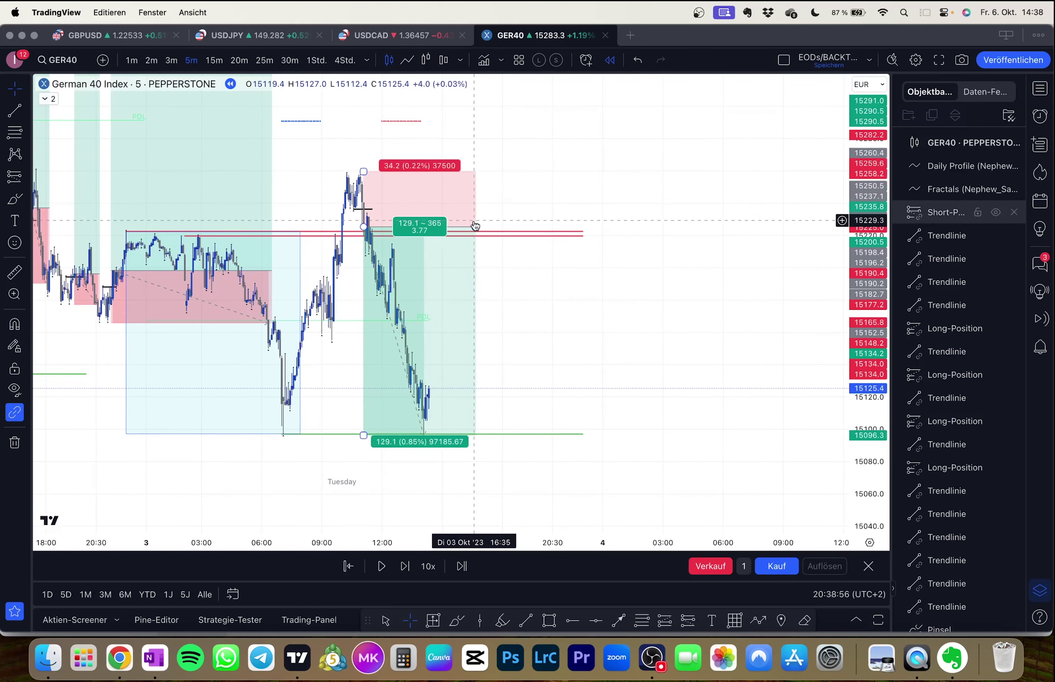
drag(474, 227, 440, 229)
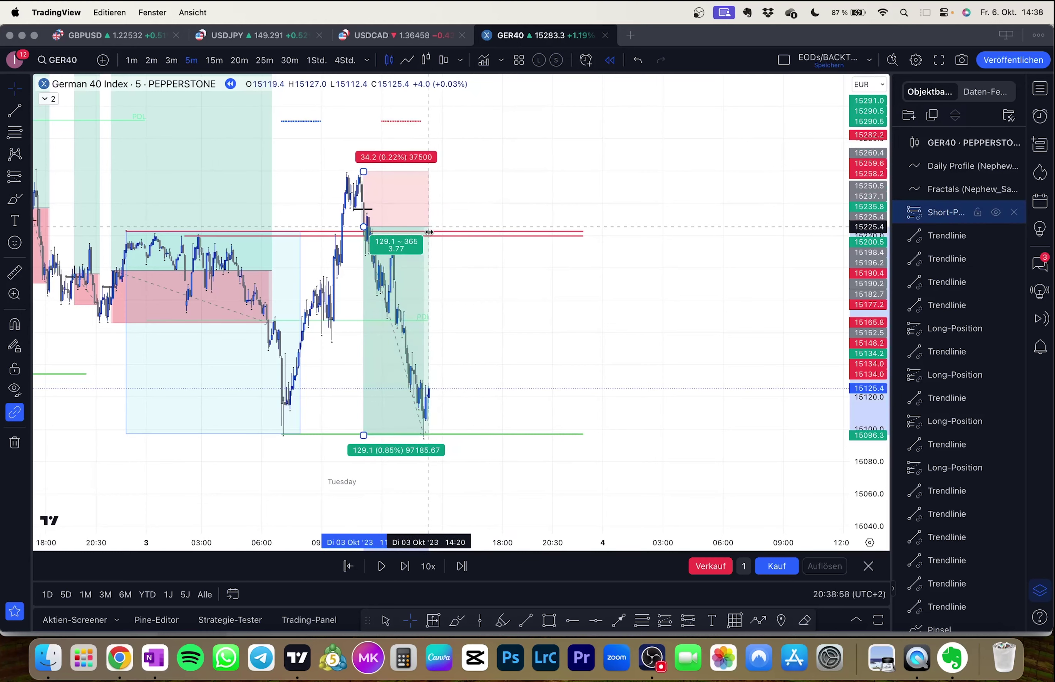
drag(466, 304, 563, 328)
click(501, 318)
Step: Examine the completed short trade together with the preceding long position and the two red lines
drag(337, 388, 518, 479)
drag(594, 245, 450, 132)
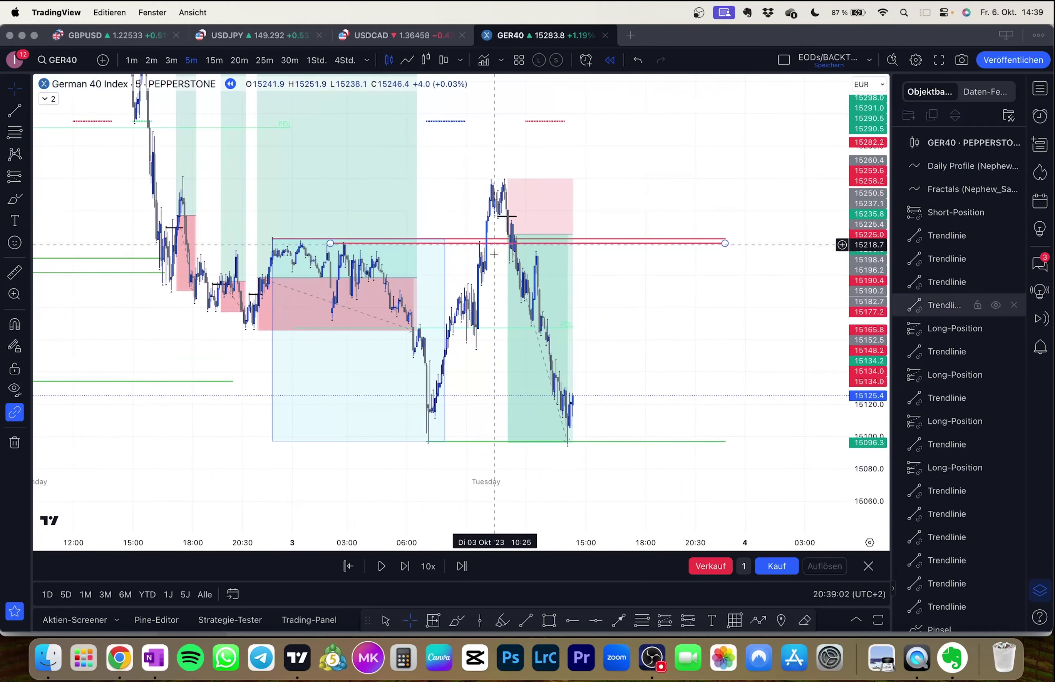
click(510, 257)
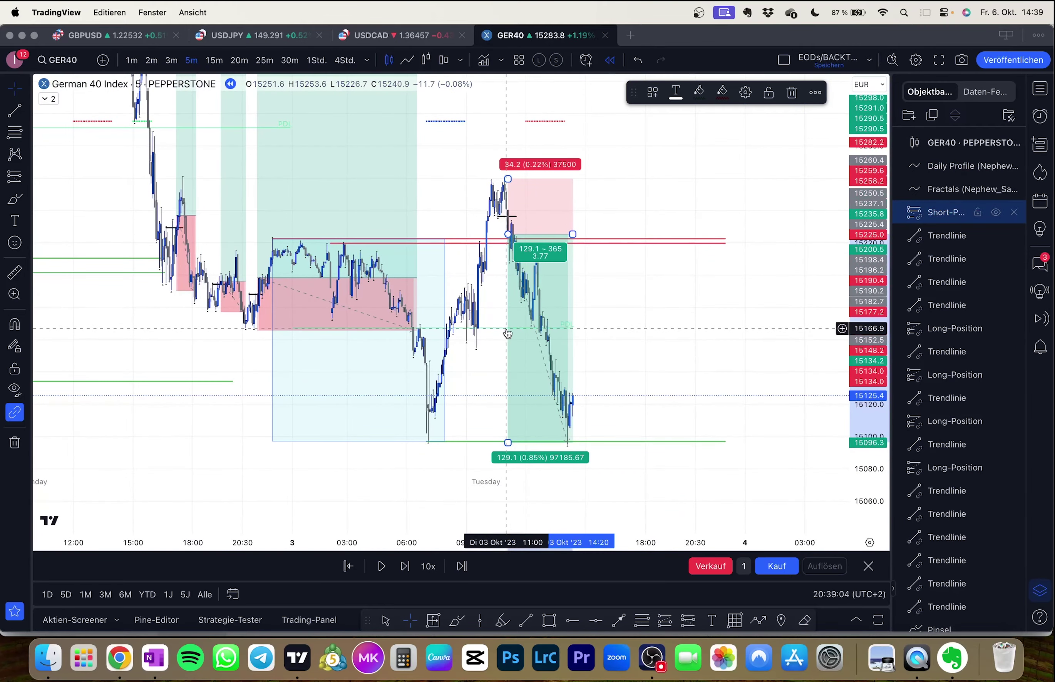
drag(296, 368, 364, 411)
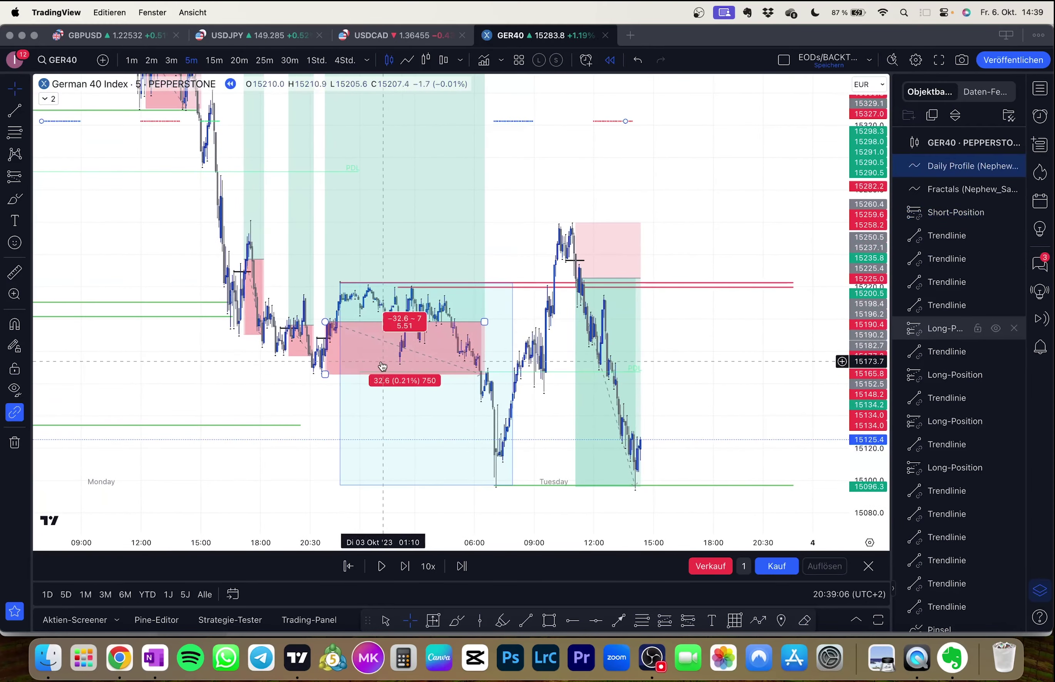
click(602, 325)
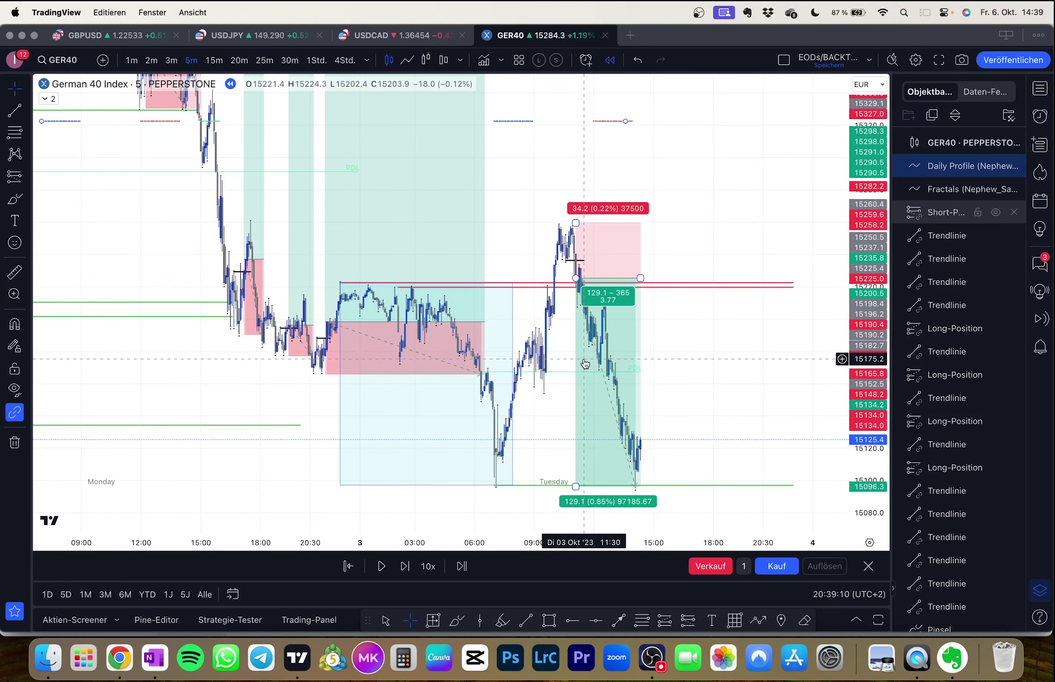
click(676, 353)
drag(676, 353, 621, 313)
scroll(655, 343, up, 1)
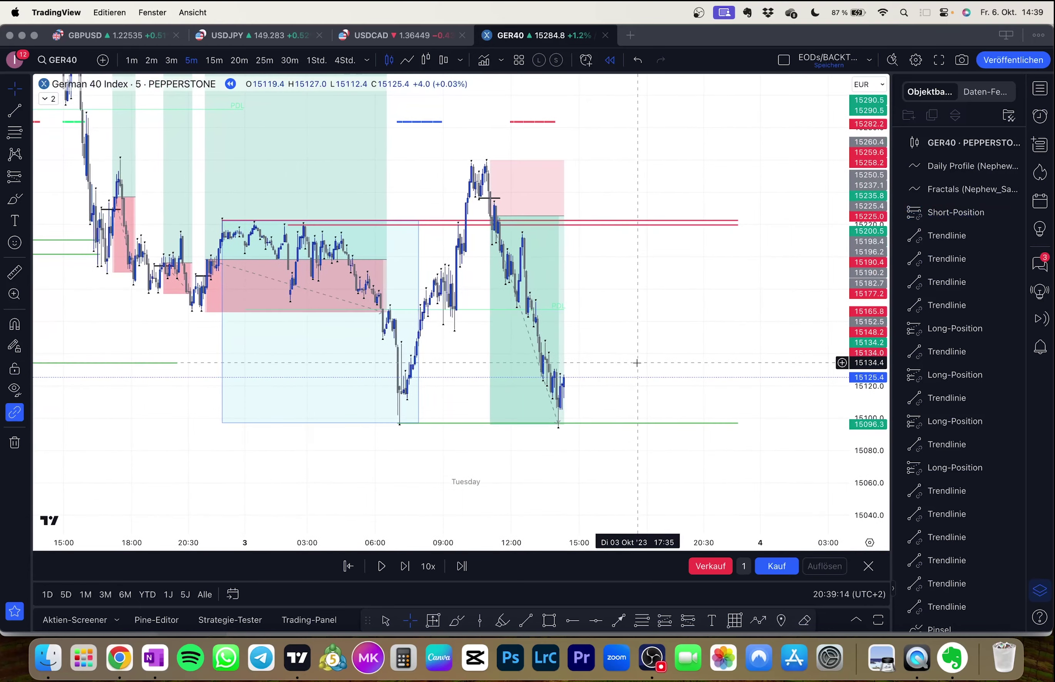
drag(636, 363, 626, 318)
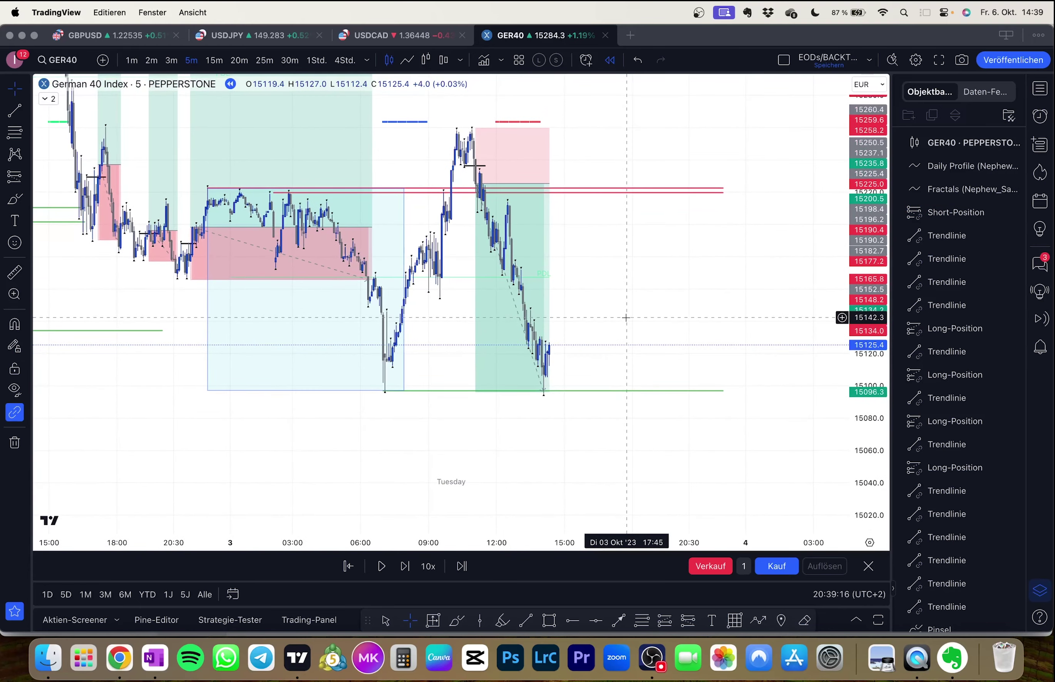
Step: Advance the replay bar by bar to about 15:05 on 3 October, through the dip below the green low line and the rebound
key(shift+Right)
key(shift+Right)
key(shift+Right)
key(shift+Right)
key(shift+Right)
key(shift+Right)
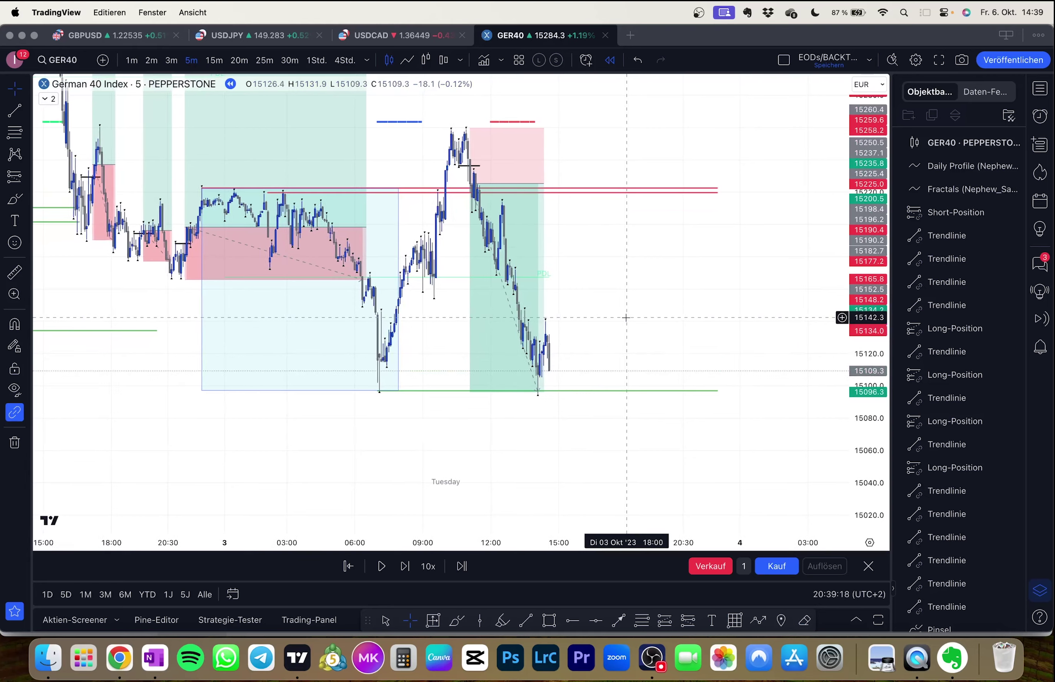
key(shift+Right)
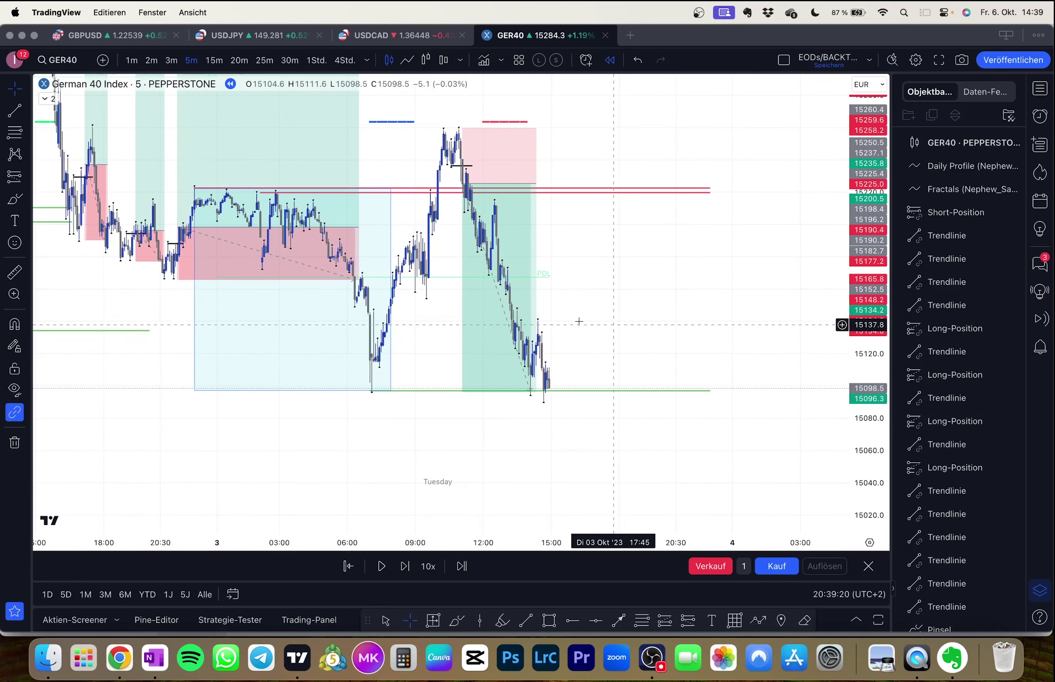
key(shift+Right)
mouse_move(631, 441)
mouse_down()
mouse_move(596, 384)
mouse_move(639, 421)
mouse_up()
key(shift+Right)
key(shift+Right)
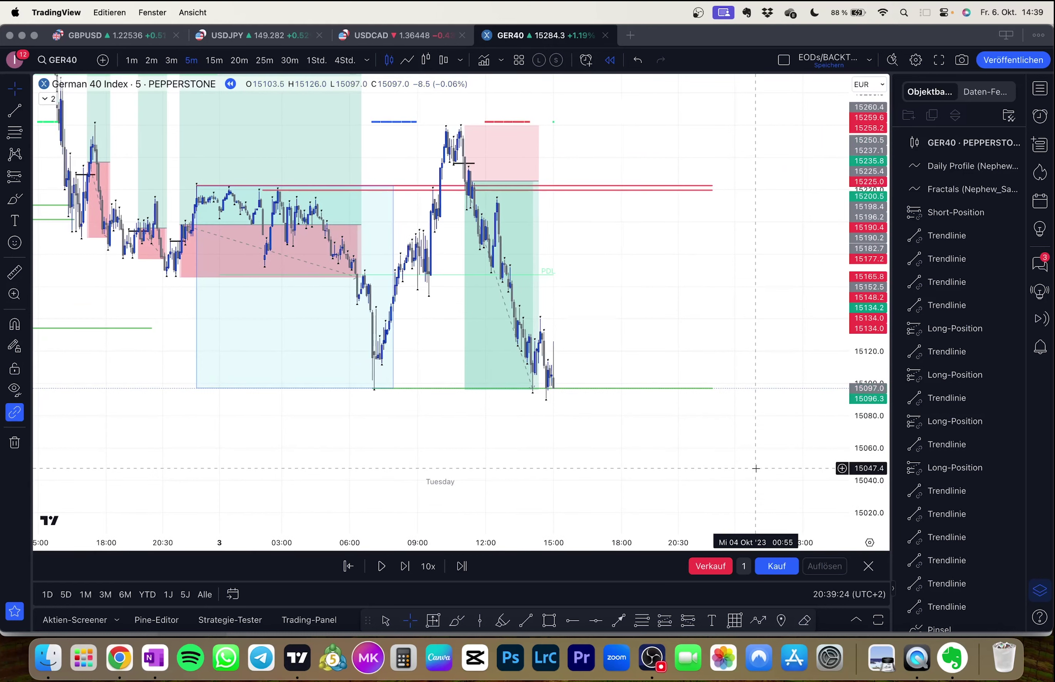
Step: Draw a short horizontal black trend line at about 15113 across the rebound near 15:00 on 3 October
click(15, 111)
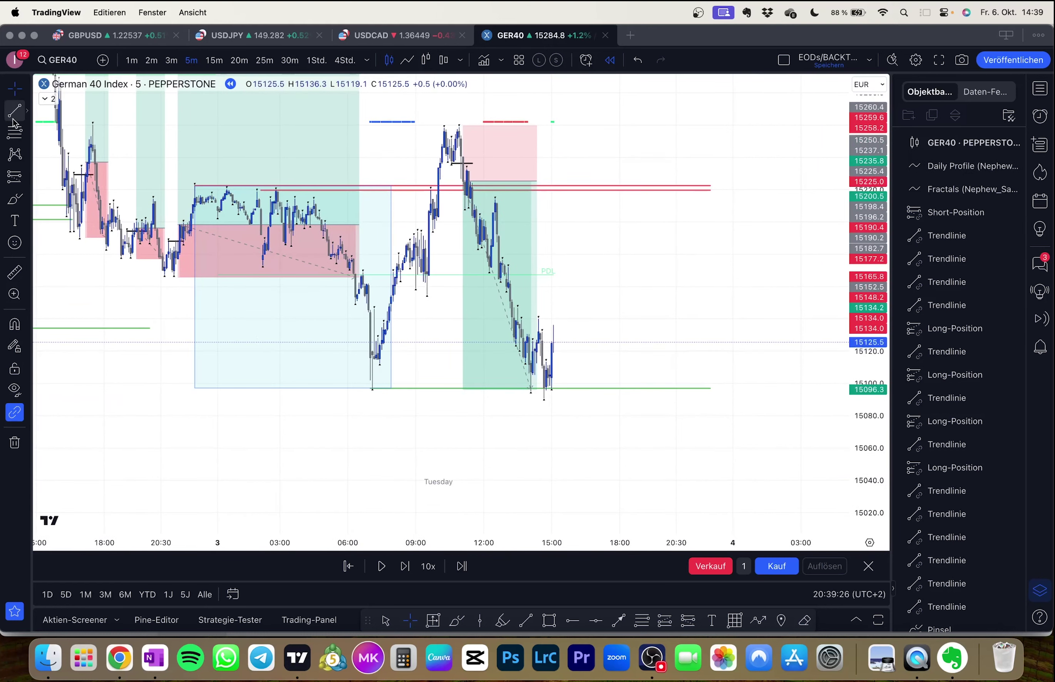
super+click(546, 340)
click(563, 362)
Step: Shorten the two red lines to end at 09:50 and the green low line to end at about 15:00 on 3 October
click(709, 186)
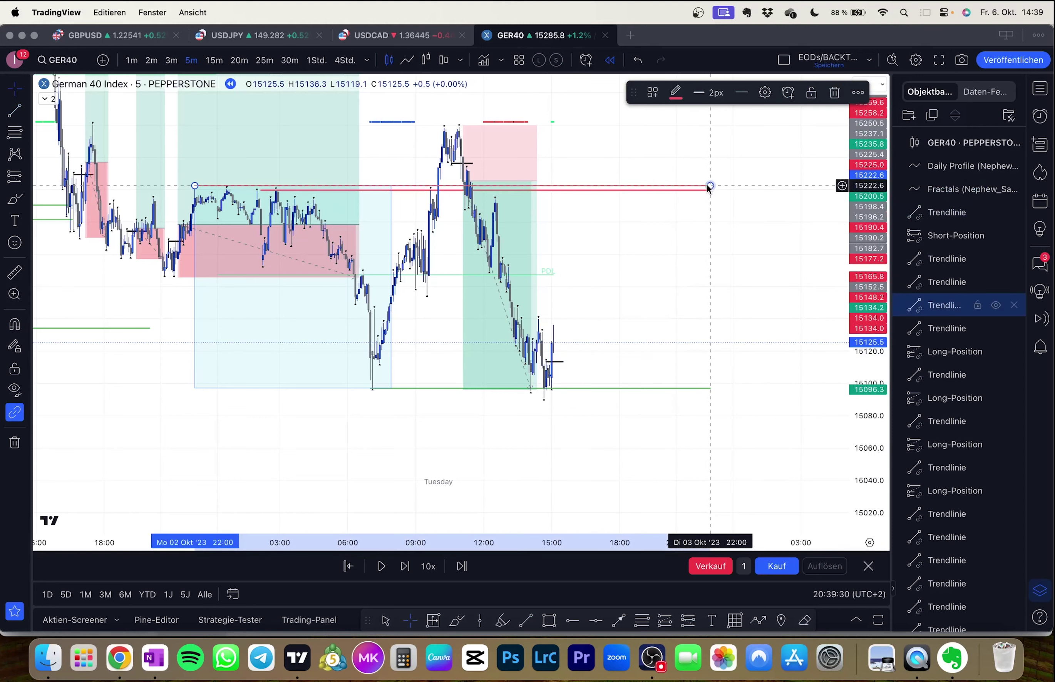
drag(709, 188, 430, 194)
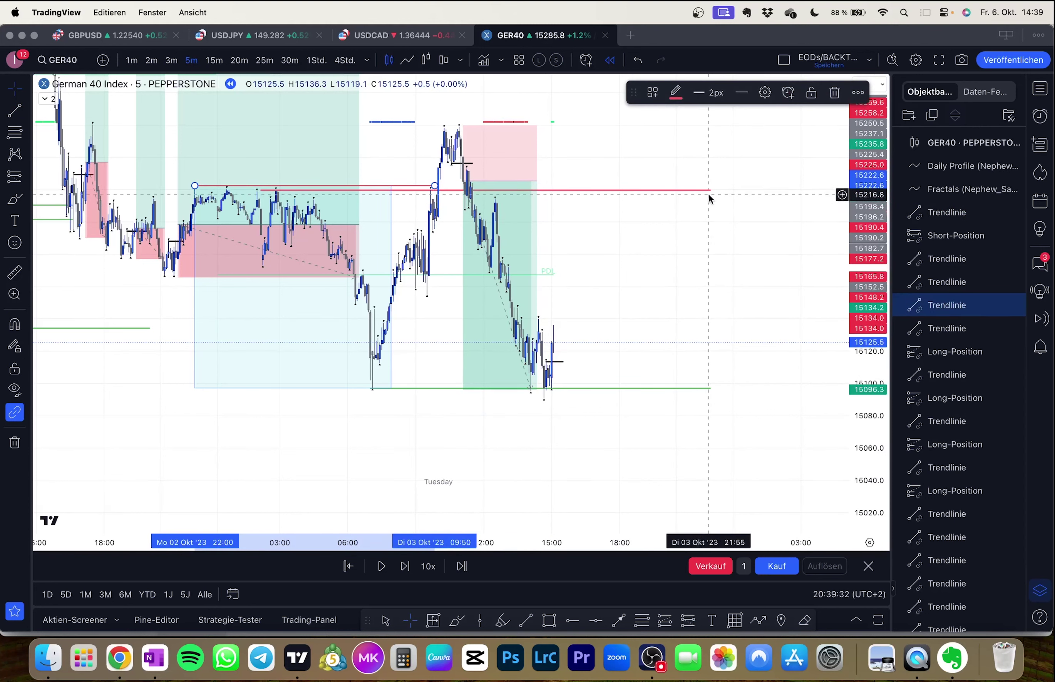
drag(709, 196, 435, 205)
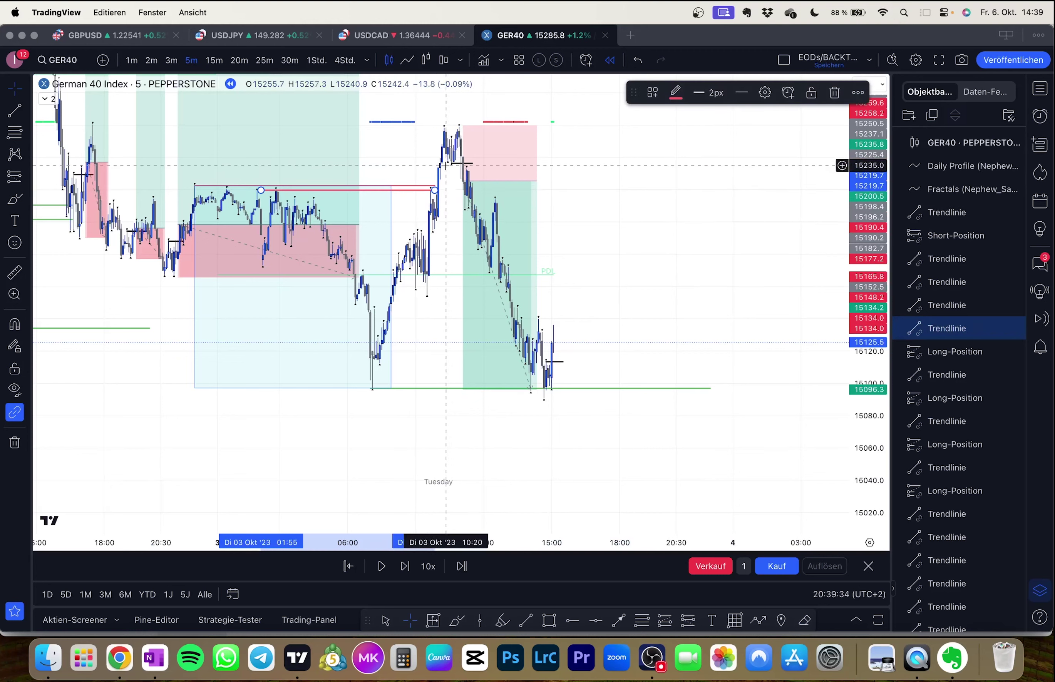
click(645, 283)
drag(711, 388, 550, 391)
click(577, 407)
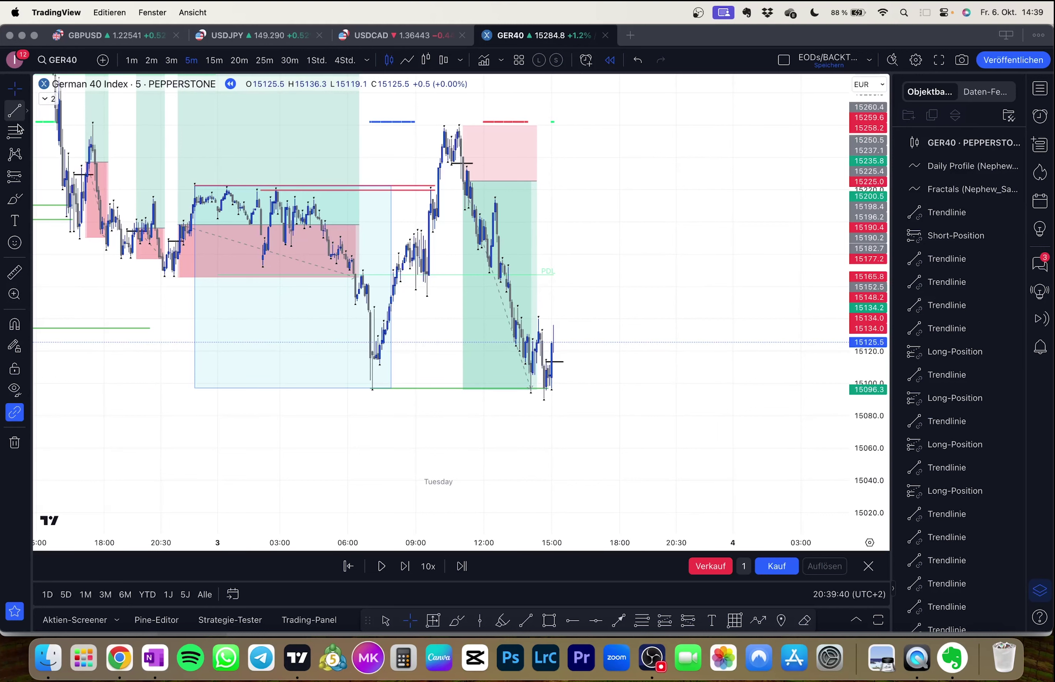
Step: Place a long position at 14:55 with entry 15125.0, stop 15089.4 and target 15259.6, ending at 18:25 on 3 October
click(26, 179)
click(85, 191)
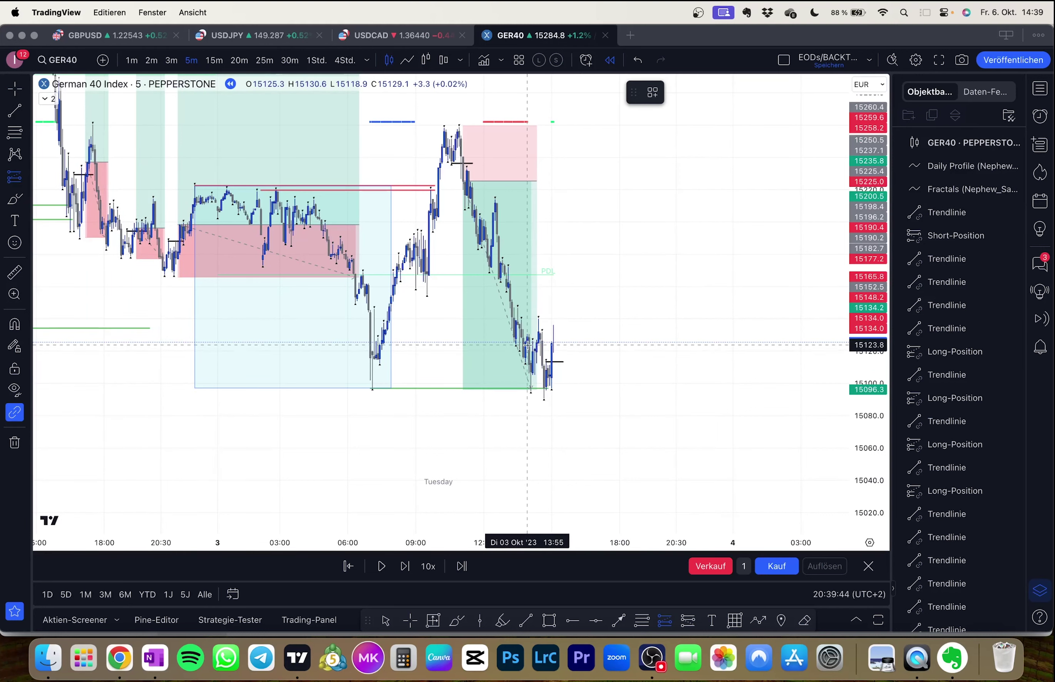
click(550, 344)
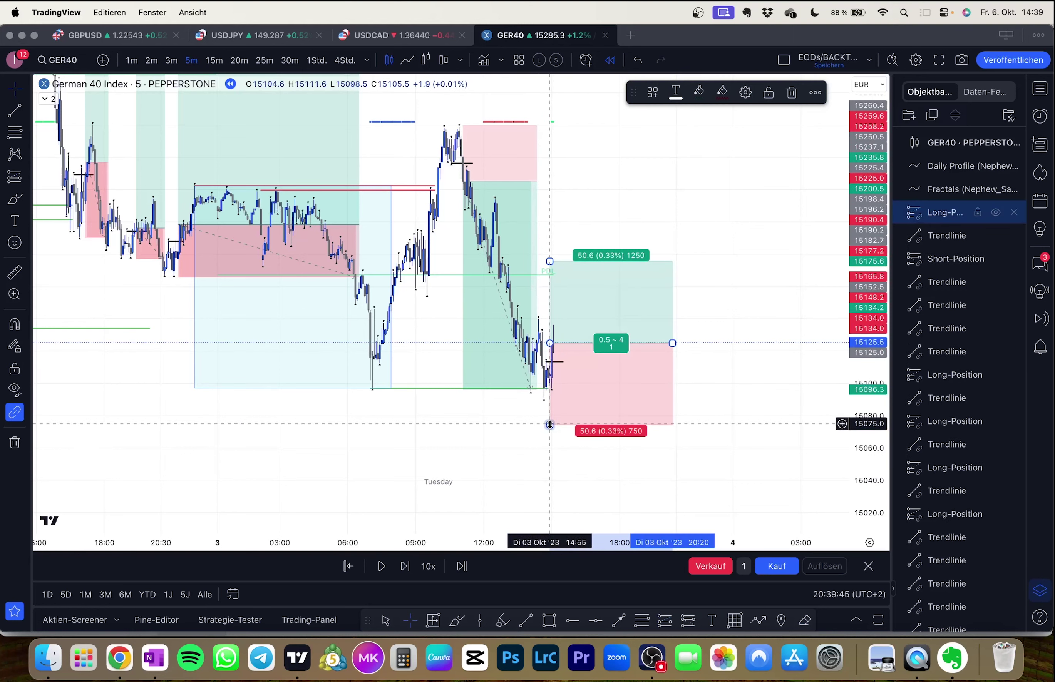
drag(550, 424, 533, 492)
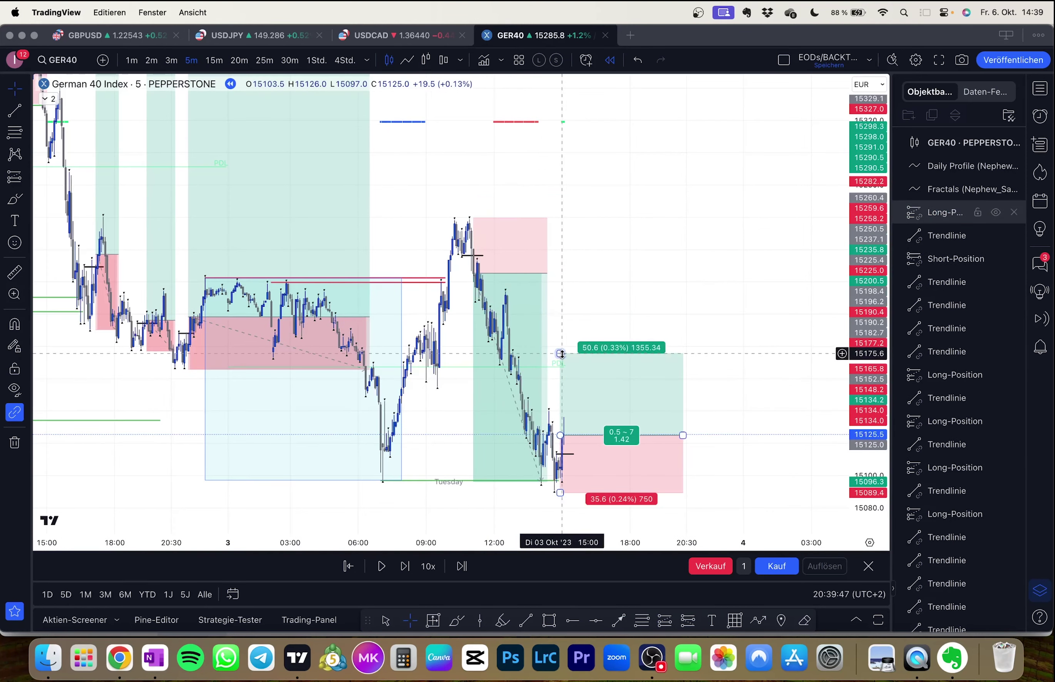
drag(561, 353, 582, 222)
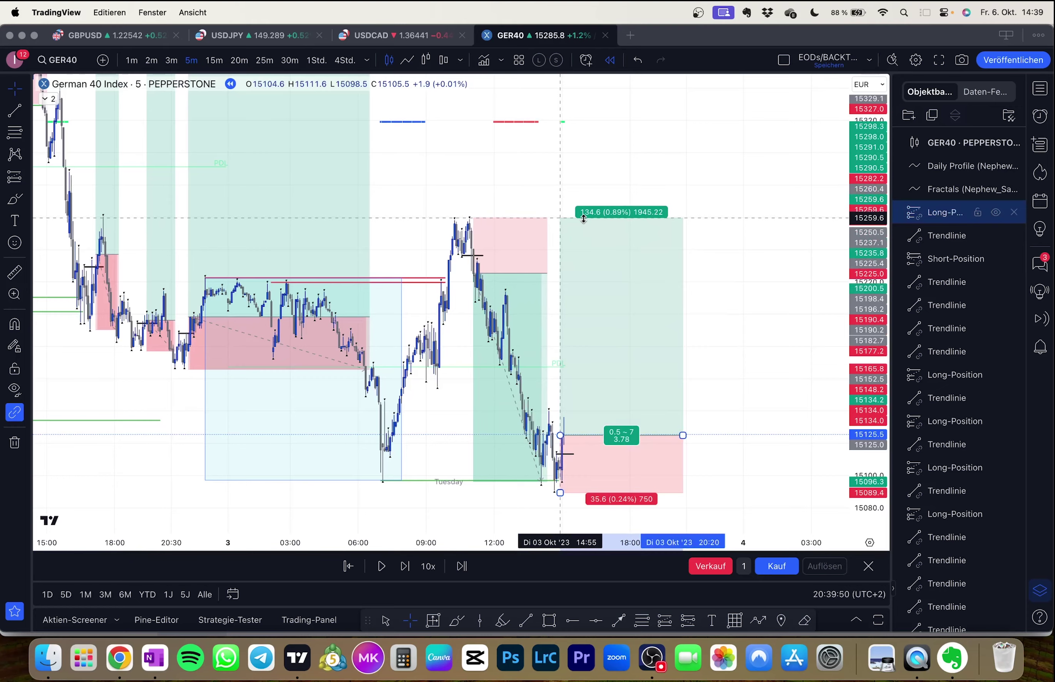
drag(571, 166, 543, 101)
drag(654, 370, 613, 370)
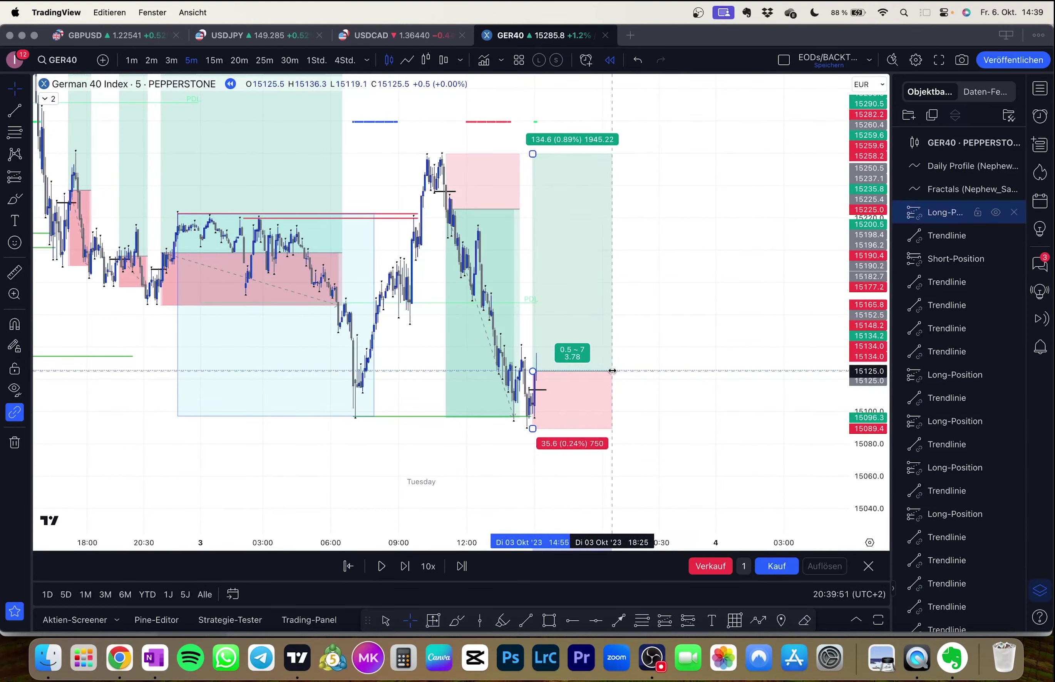
Step: Advance the replay bar by bar to about 16:25 on 3 October, through the rally and the drop below the long position's stop
click(459, 335)
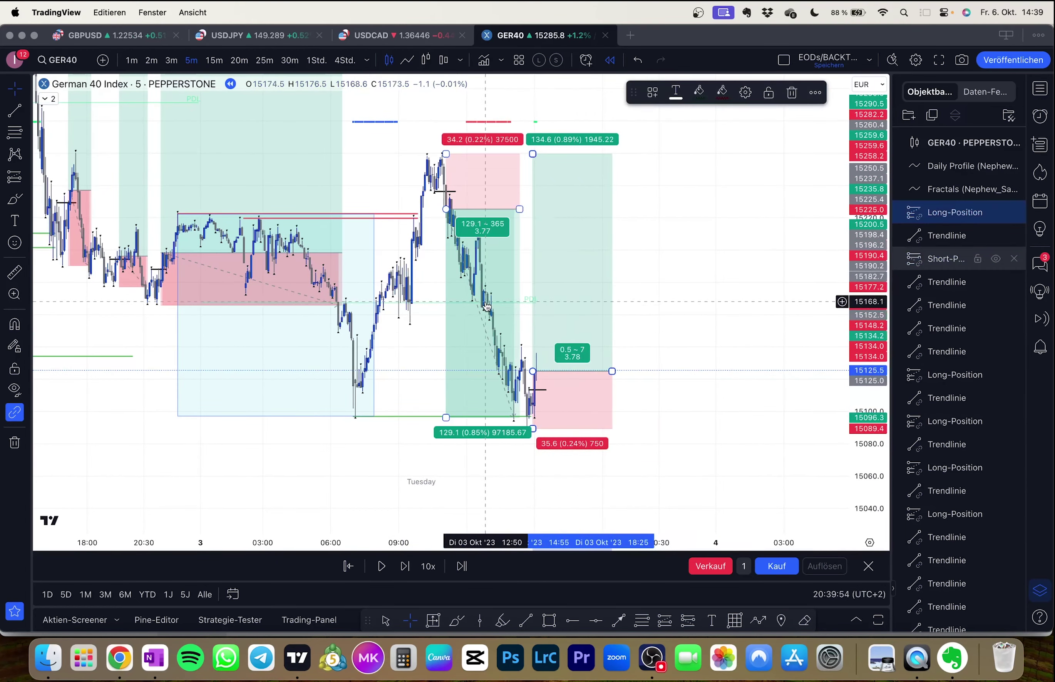
click(578, 310)
click(728, 318)
key(shift+Right)
key(shift+Right)
key(shift+Right)
key(shift+Right)
key(shift+Right)
key(shift+Right)
key(shift+Right)
key(shift+Right)
key(shift+Right)
key(shift+Right)
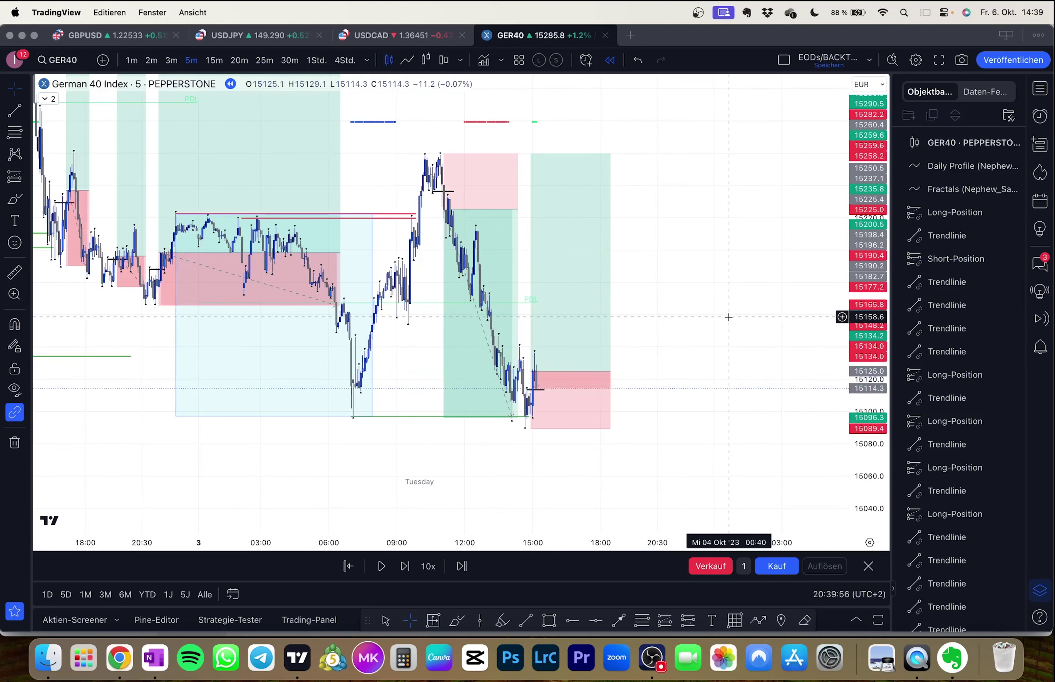
key(shift+Right)
key(shift+Right)
key(shift+Right)
key(shift+Right)
key(shift+Right)
key(shift+Right)
key(shift+Right)
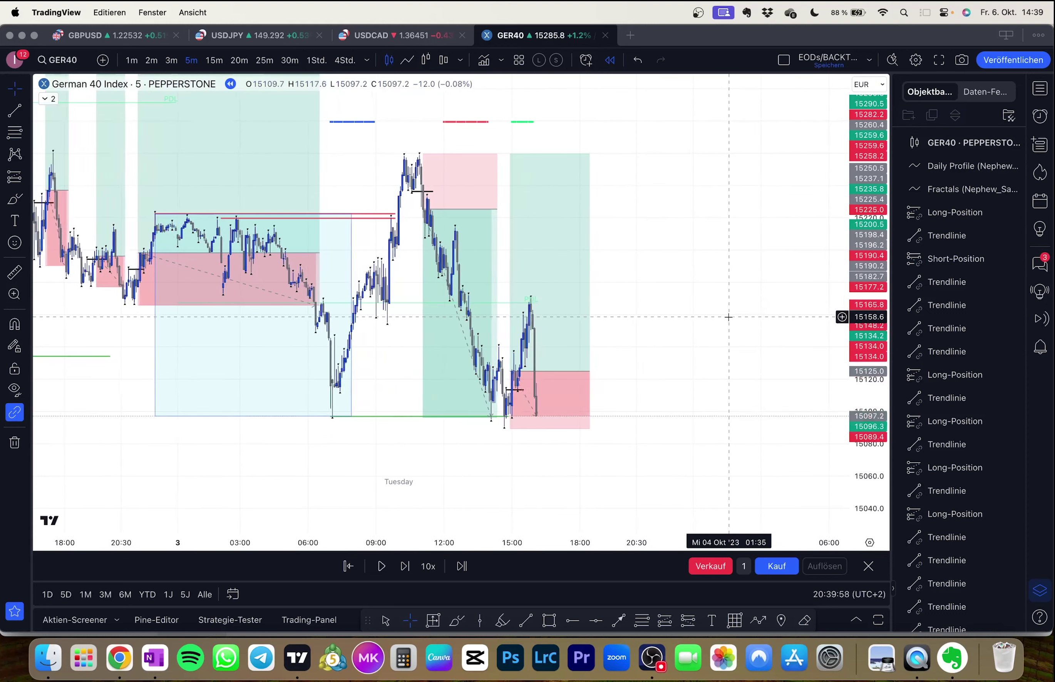
drag(729, 337, 734, 266)
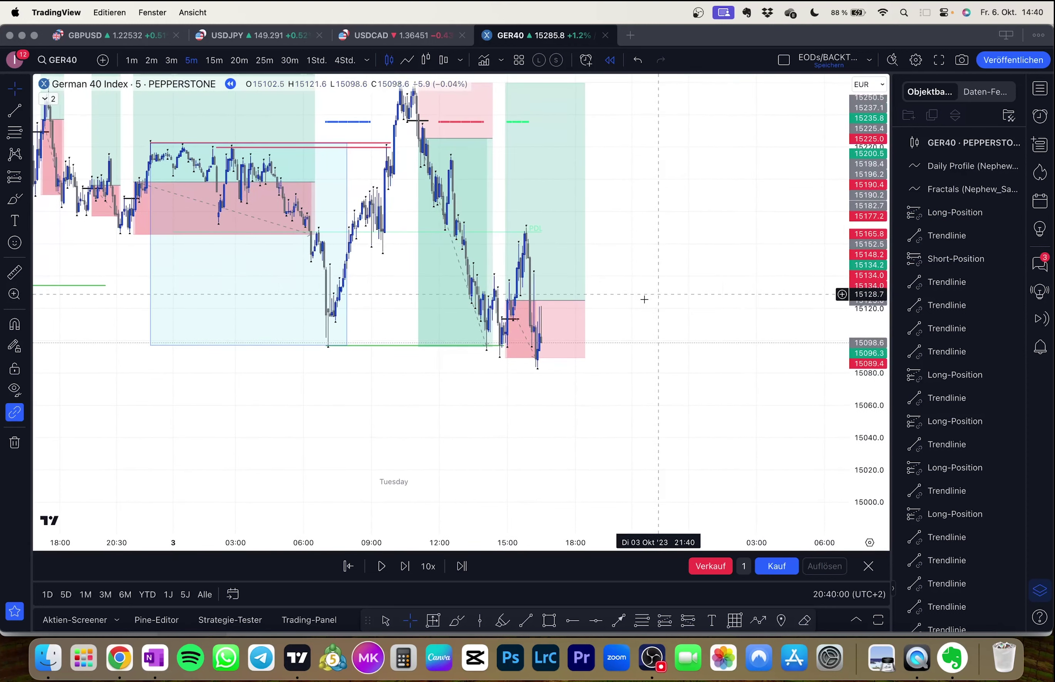
Step: Shorten the long position entered at 15125.0 to end at about 16:25 on 3 October
click(582, 300)
drag(584, 300, 542, 296)
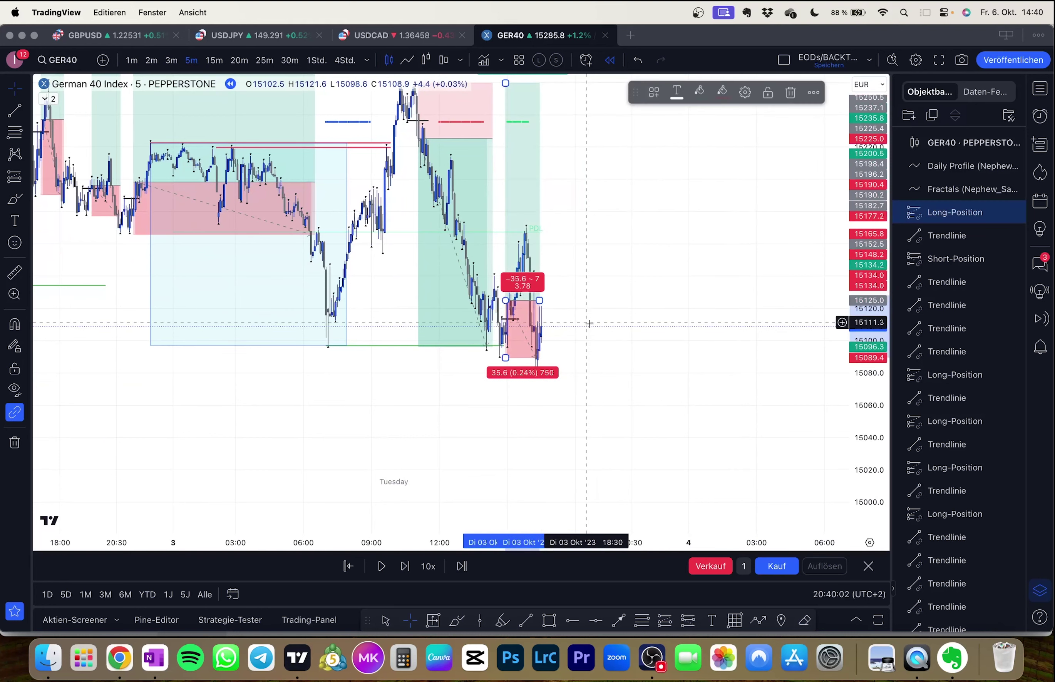
drag(589, 325, 657, 324)
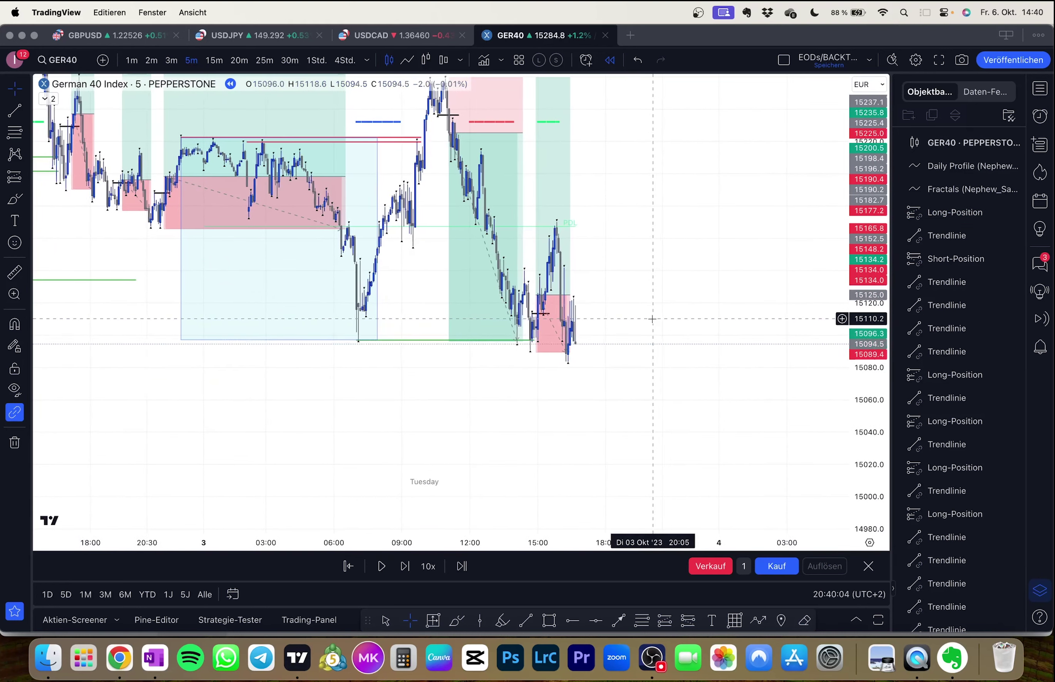
Step: Advance the replay bar by bar to about 18:00 on 3 October, through the new lows and the strong rebound candle
key(shift+Right)
key(shift+Right)
key(shift+Right)
key(shift+Right)
key(shift+Right)
key(shift+Right)
key(shift+Right)
key(shift+Right)
key(shift+Right)
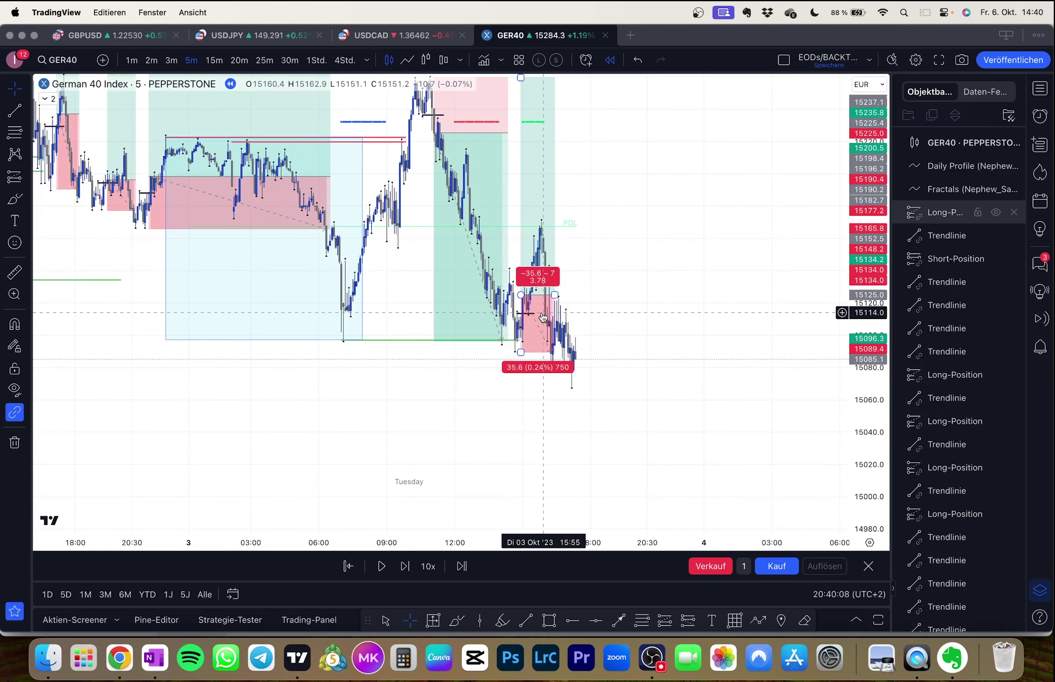
drag(639, 332, 638, 285)
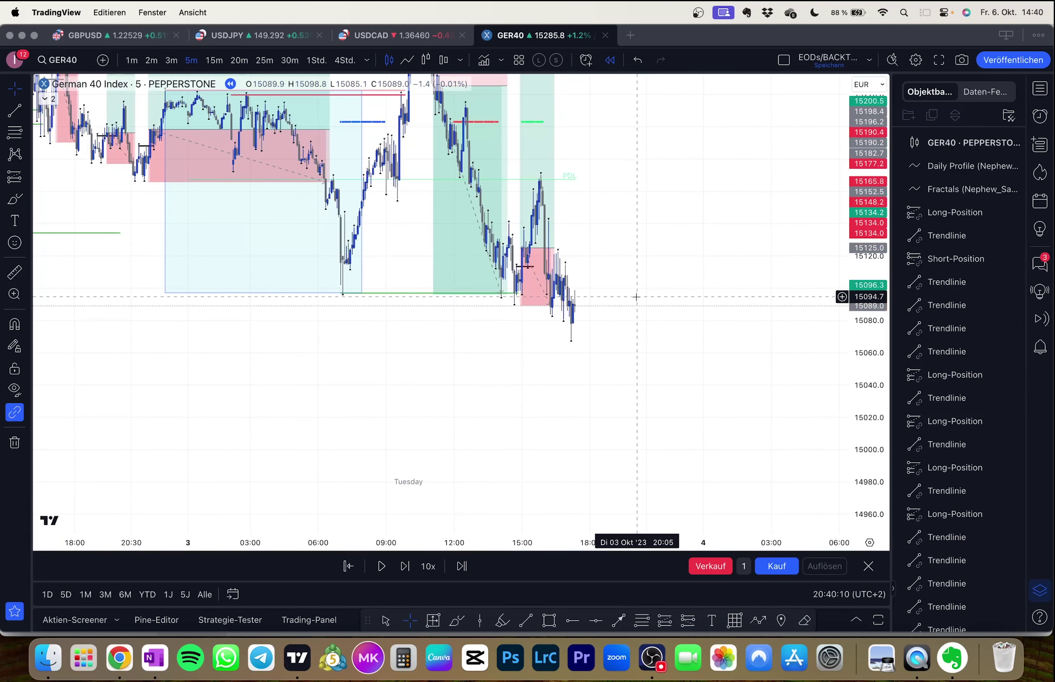
key(shift+Right)
key(shift+Right)
key(shift+Right)
key(shift+Right)
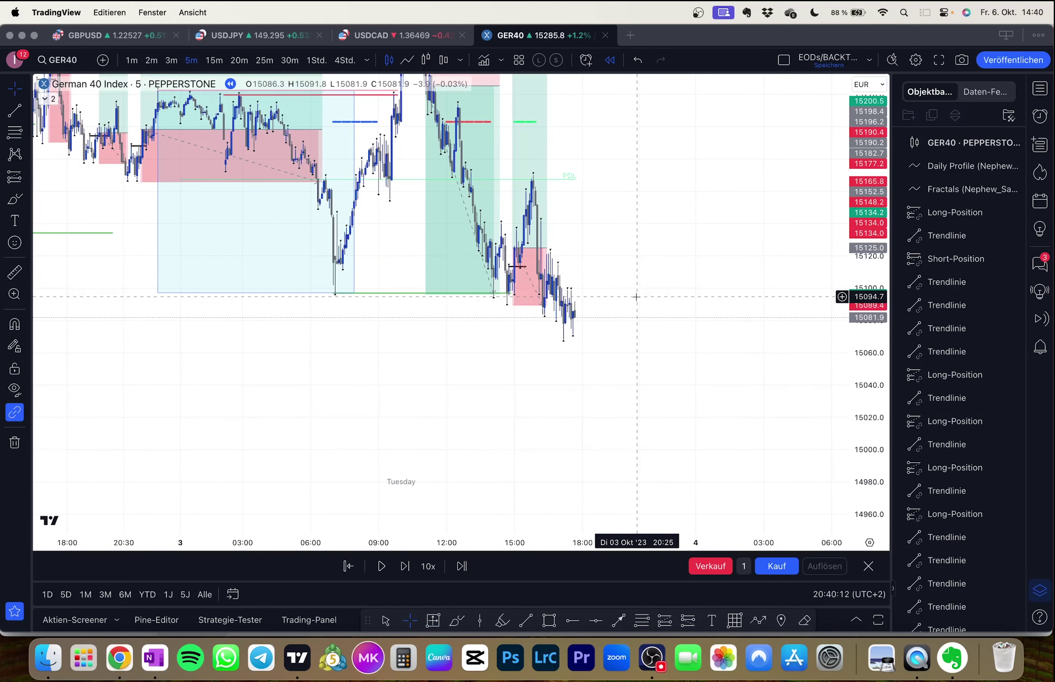
key(shift+Right)
key(shift+Right)
key(shift+Right)
key(shift+Right)
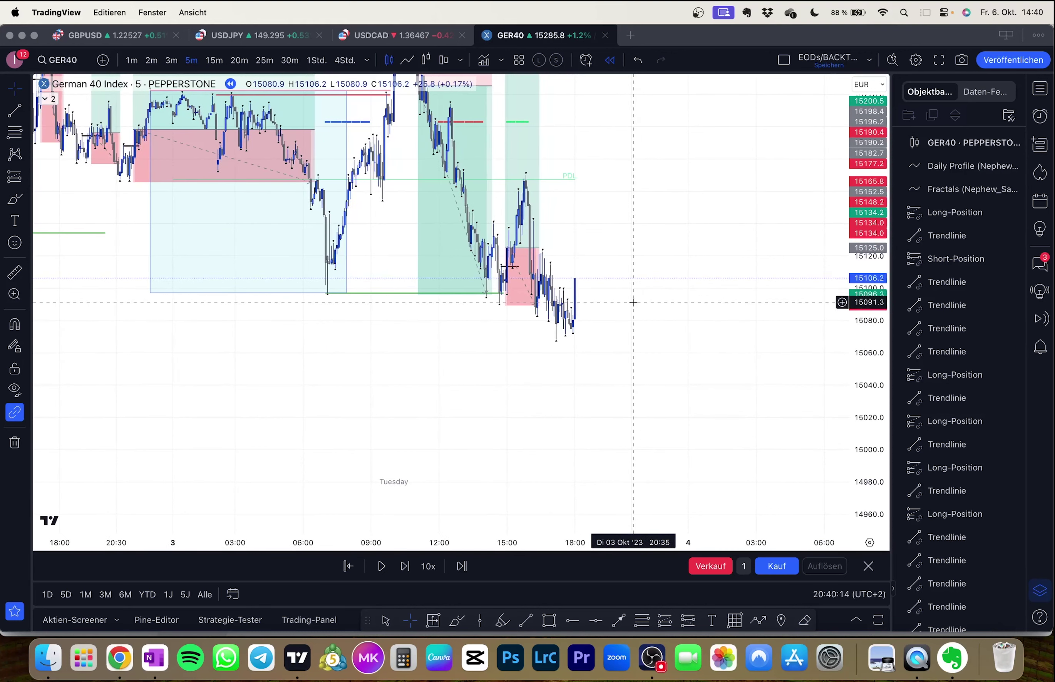
drag(634, 302, 634, 306)
key(shift+Right)
Step: Draw a short horizontal black trend line at about 15087 across the rebound near 18:00 on 3 October
click(14, 110)
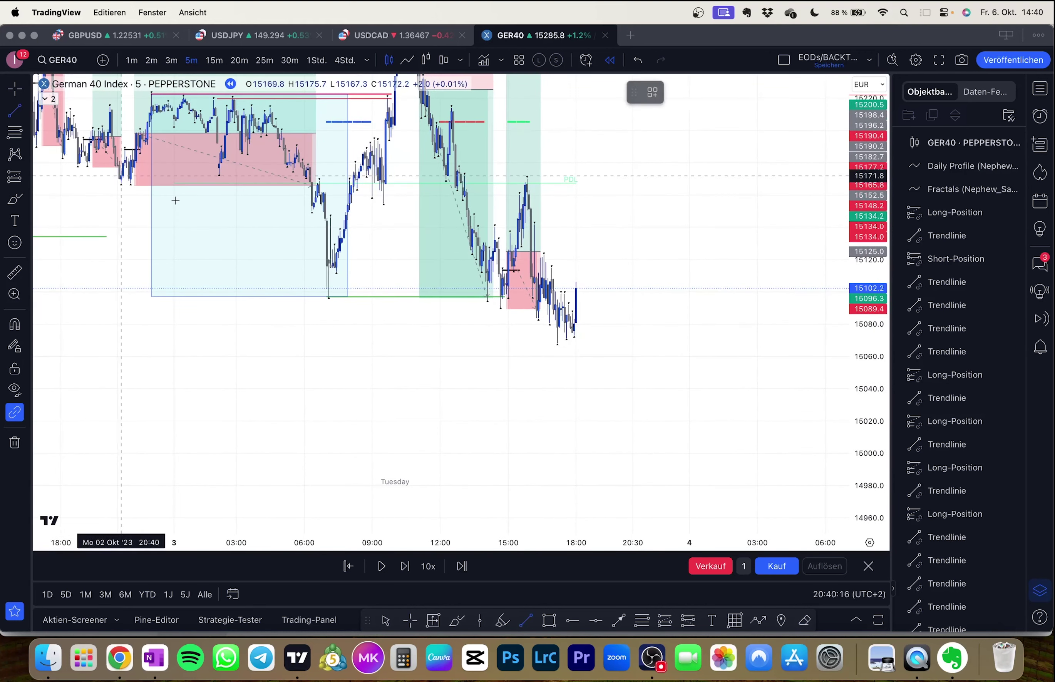
click(572, 299)
shift+click(593, 313)
click(595, 336)
drag(591, 349, 589, 352)
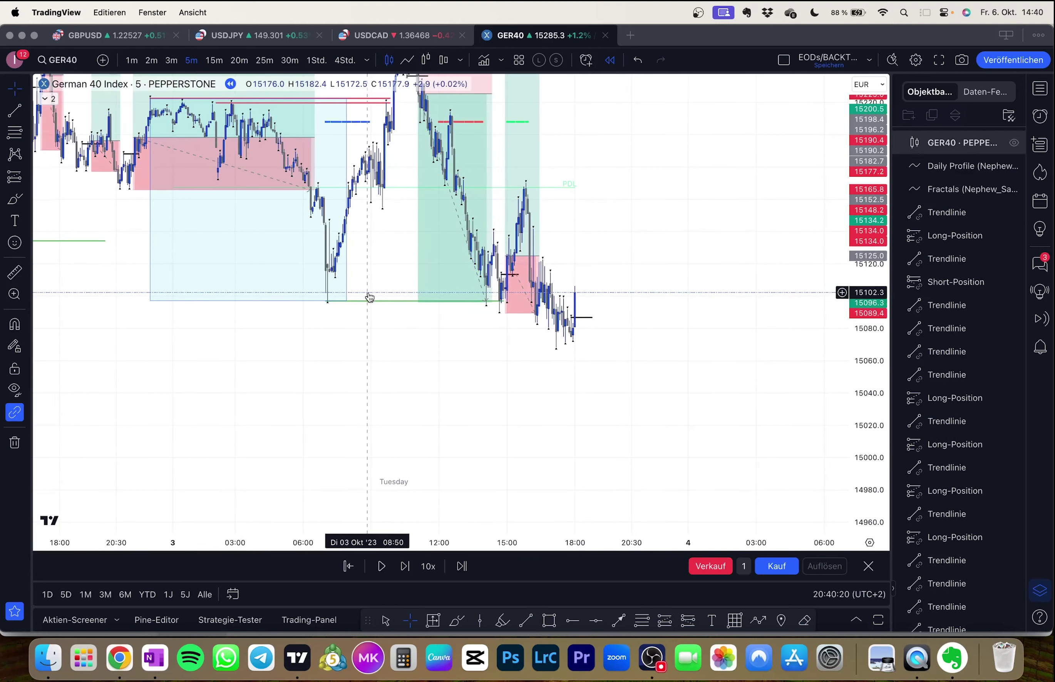
Step: Place a long position at 18:00 on 3 October with entry 15102.3, stop 15067.9 and target 15260.3
click(14, 176)
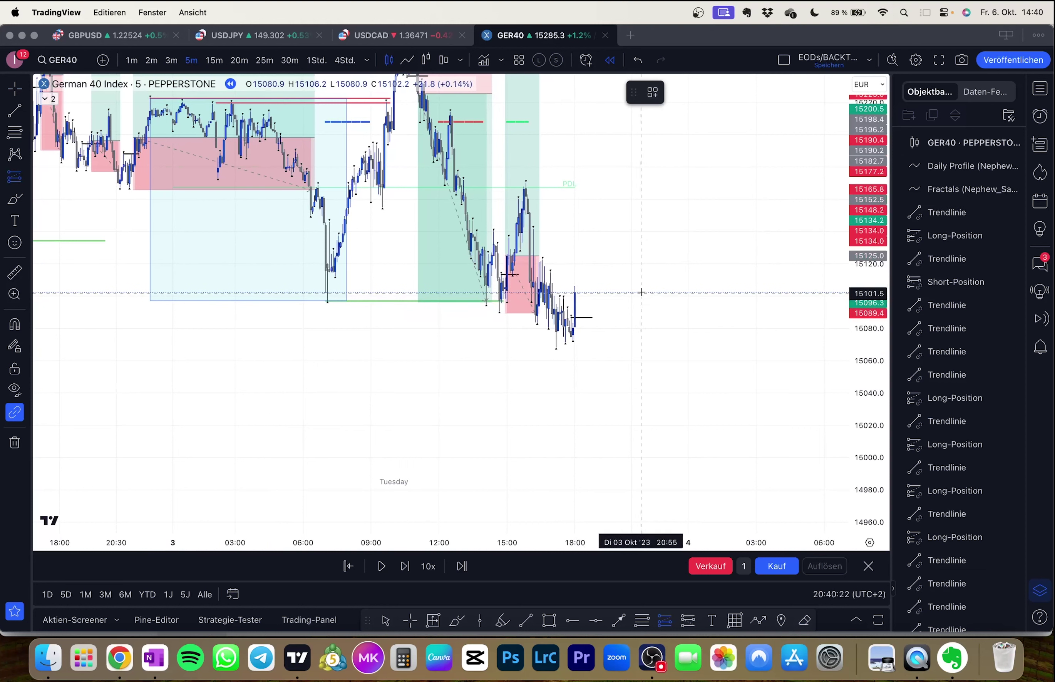
click(574, 293)
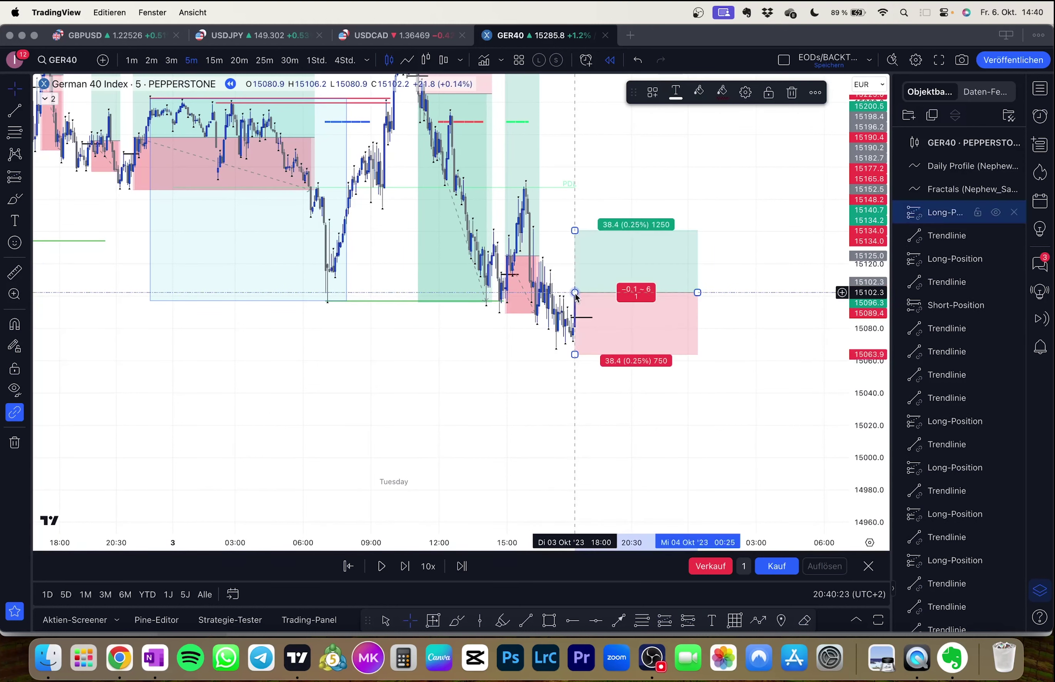
drag(575, 355, 518, 366)
mouse_move(585, 218)
mouse_down()
mouse_move(586, 318)
mouse_move(596, 125)
mouse_up()
click(701, 242)
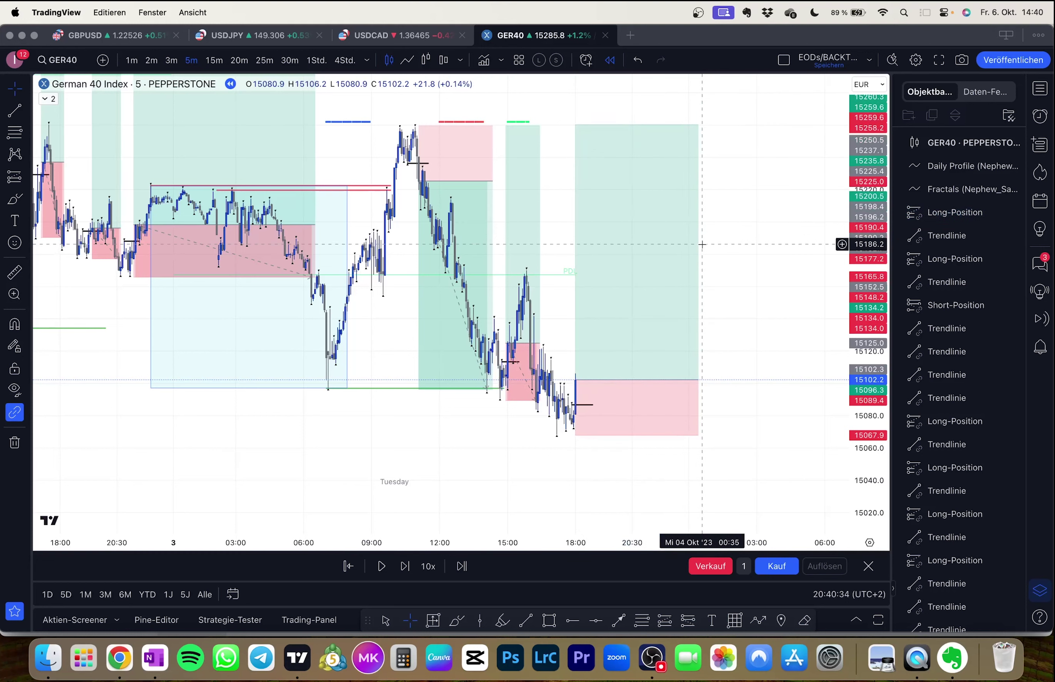
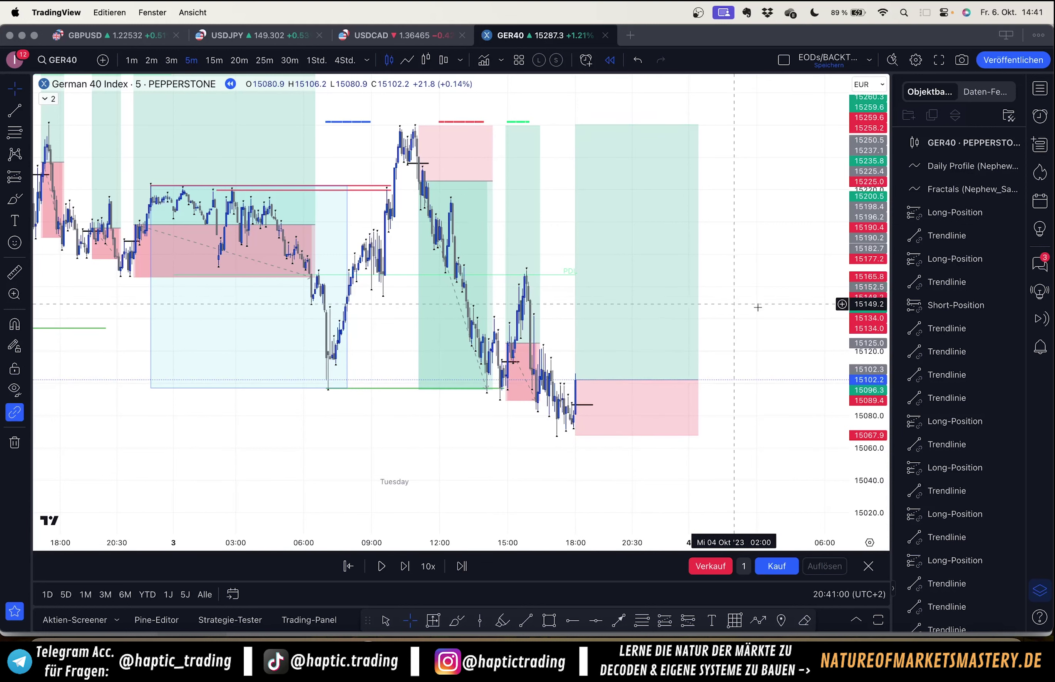
Step: Advance the replay bar by bar to about 20:15 on 3 October, until price falls through the 15067.9 stop
key(shift+Right)
key(shift+Right)
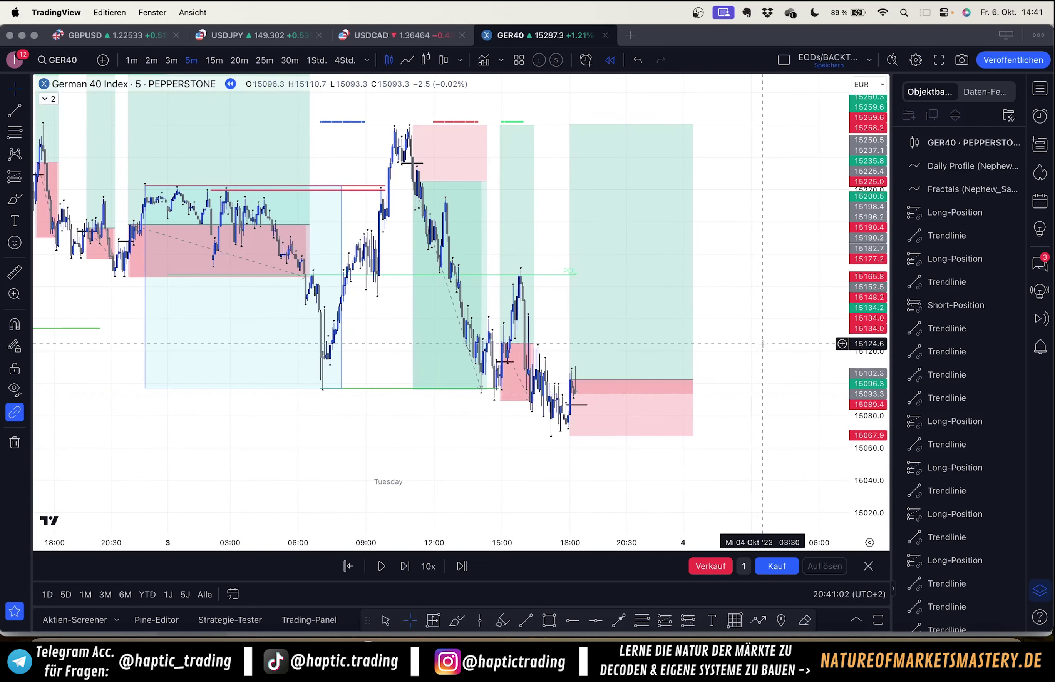
key(shift+Right)
key(shift+Right)
key(shift+Right)
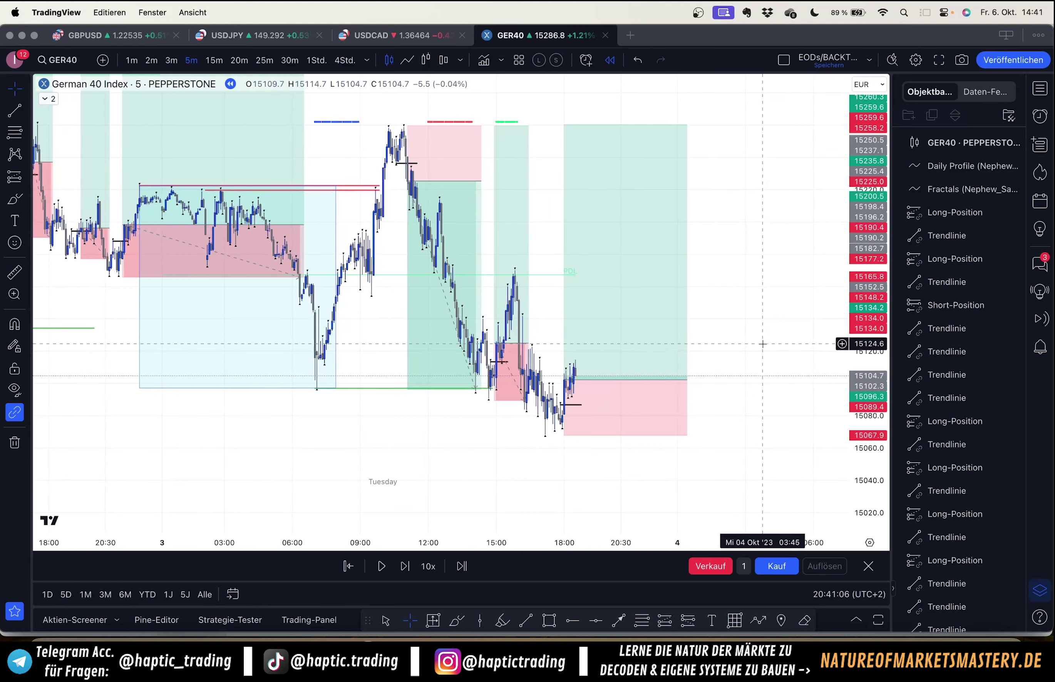
key(shift+Right)
key(shift+Right)
key(shift+Right)
key(shift+Right)
key(shift+Right)
key(shift+Right)
key(shift+Right)
key(shift+Right)
key(shift+Right)
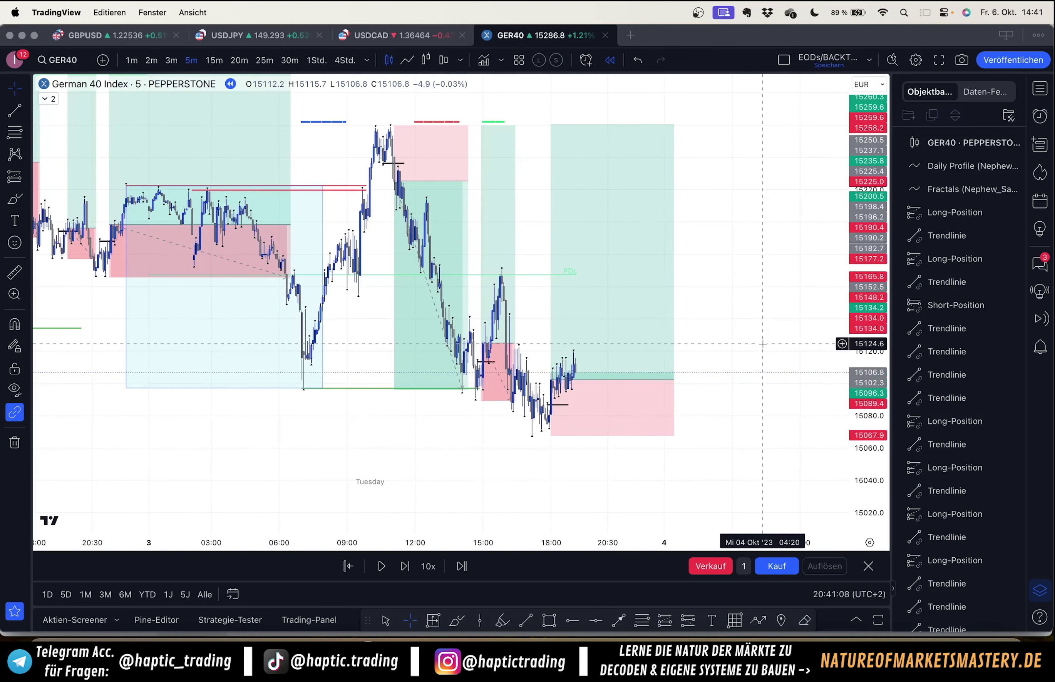
key(shift+Right)
key(shift+Right)
key(shift+Right)
key(shift+Right)
key(shift+Right)
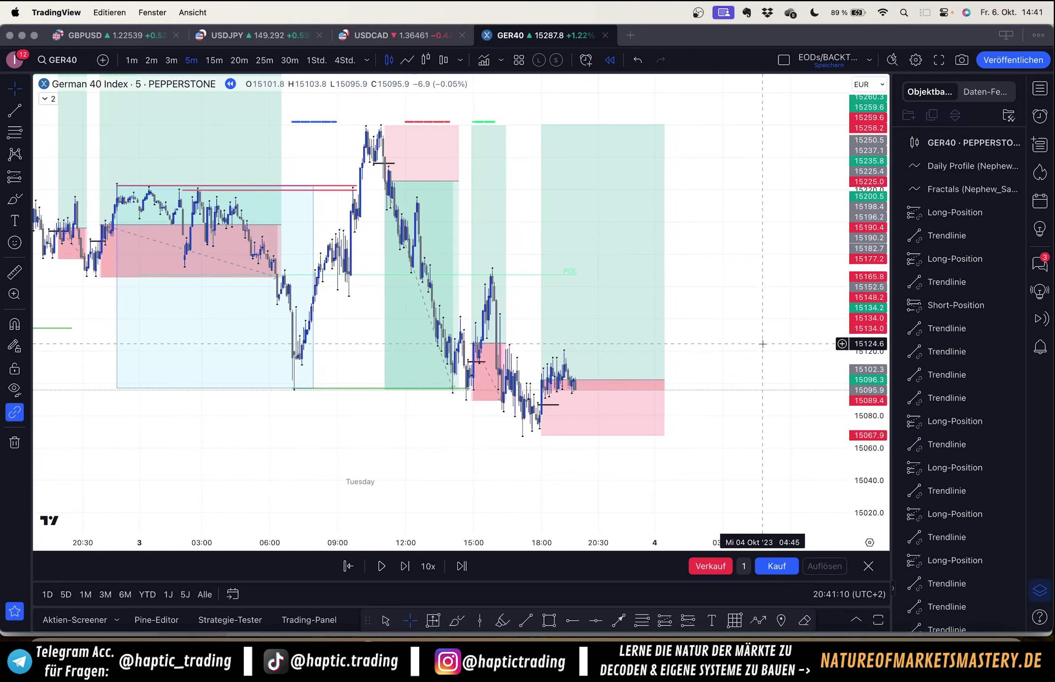
key(shift+Right)
key(shift+Right)
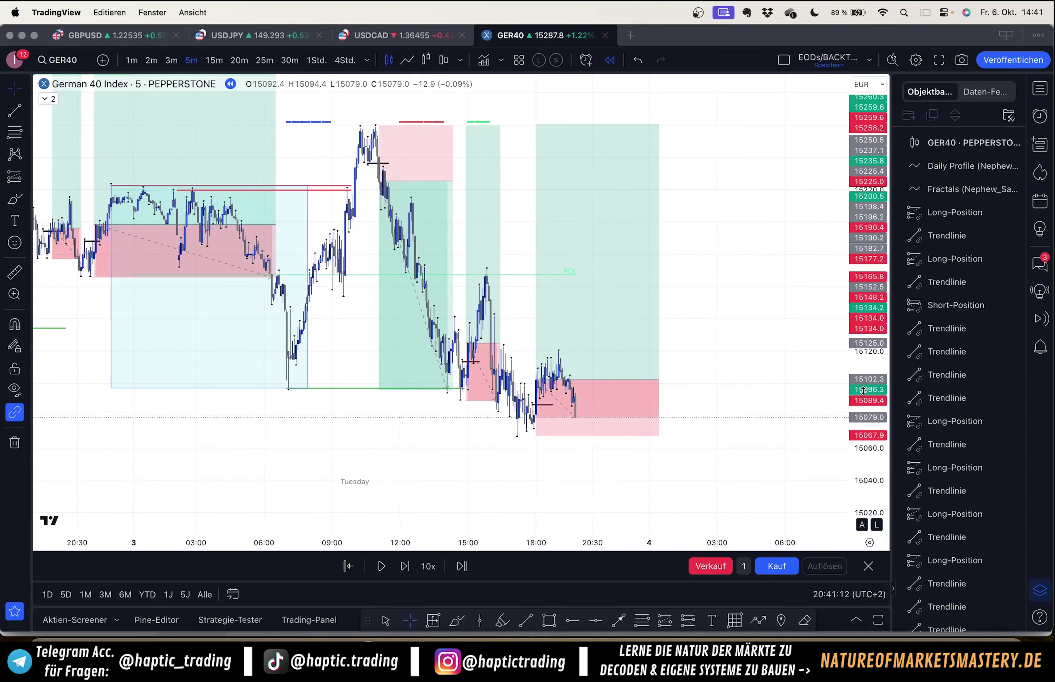
key(shift+Right)
key(shift+Right)
key(shift+Right)
key(shift+Right)
key(shift+Right)
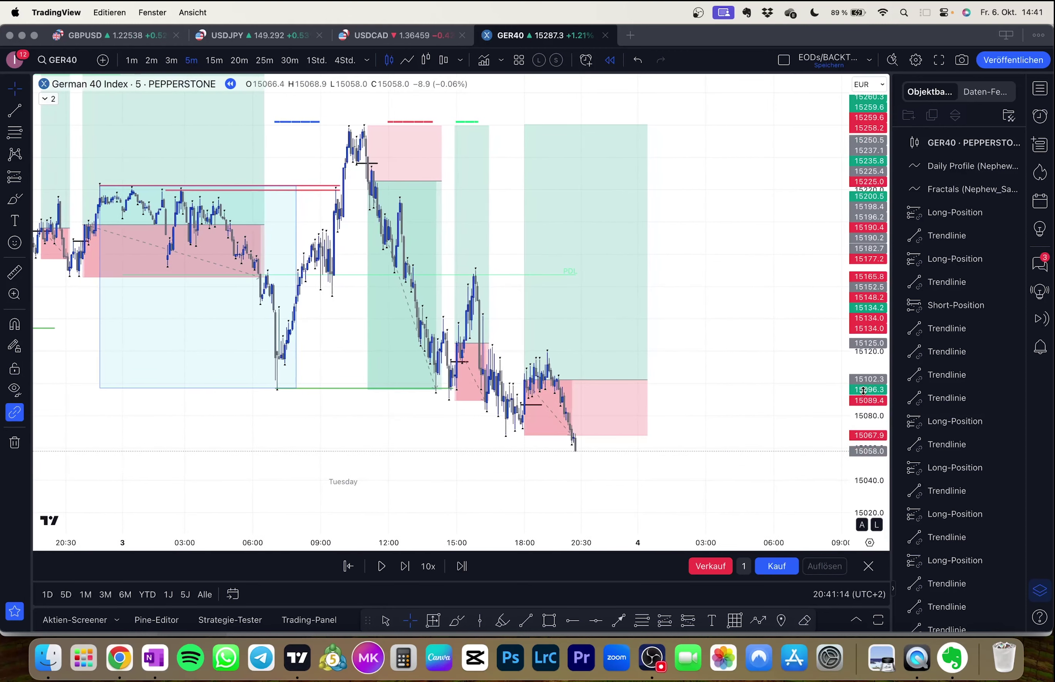
Step: Shorten the long position entered at 15102.3 to end at about 20:30 on 3 October
click(532, 421)
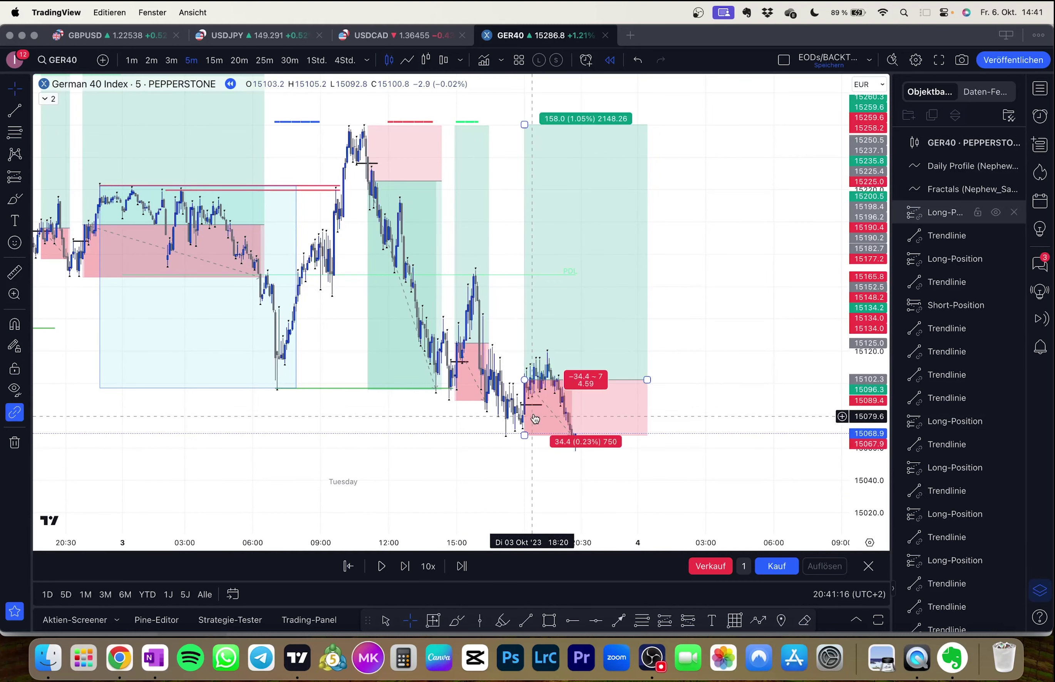
drag(648, 380, 581, 379)
click(614, 400)
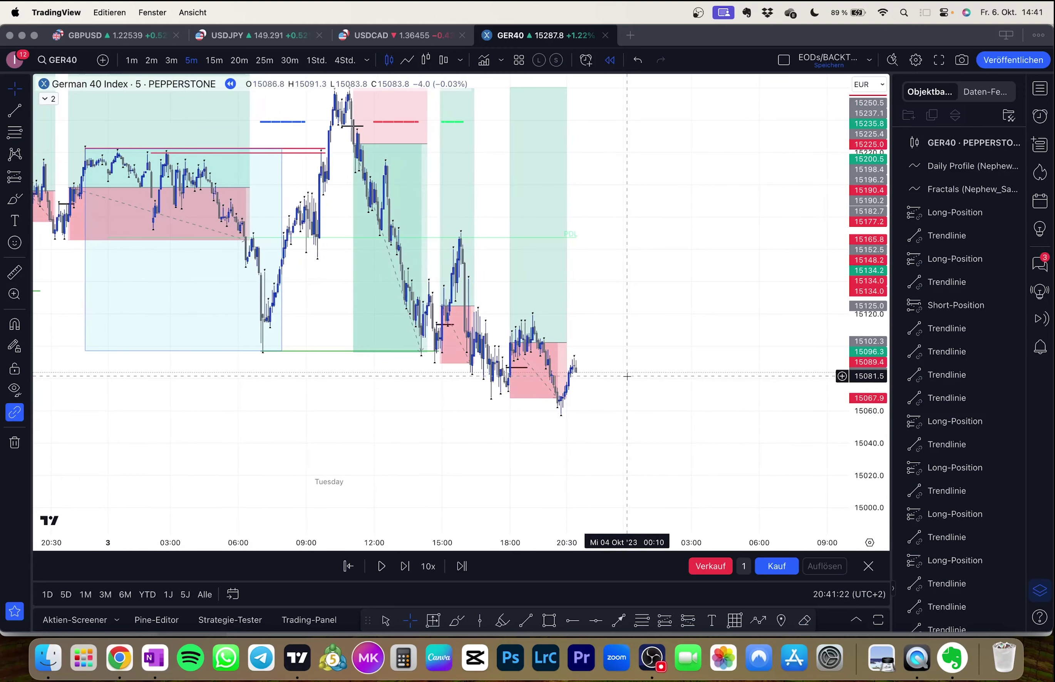
Step: Advance the replay on the 5-minute chart to about 21:50 on 3 October
click(557, 374)
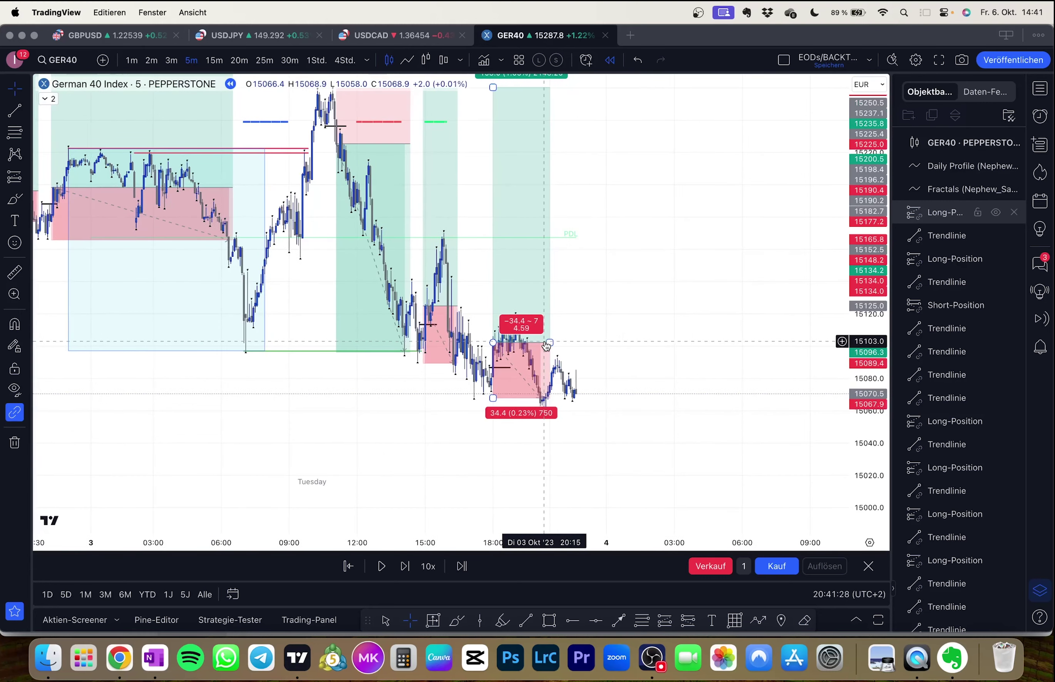
key(shift+Right)
key(shift+Right)
click(600, 426)
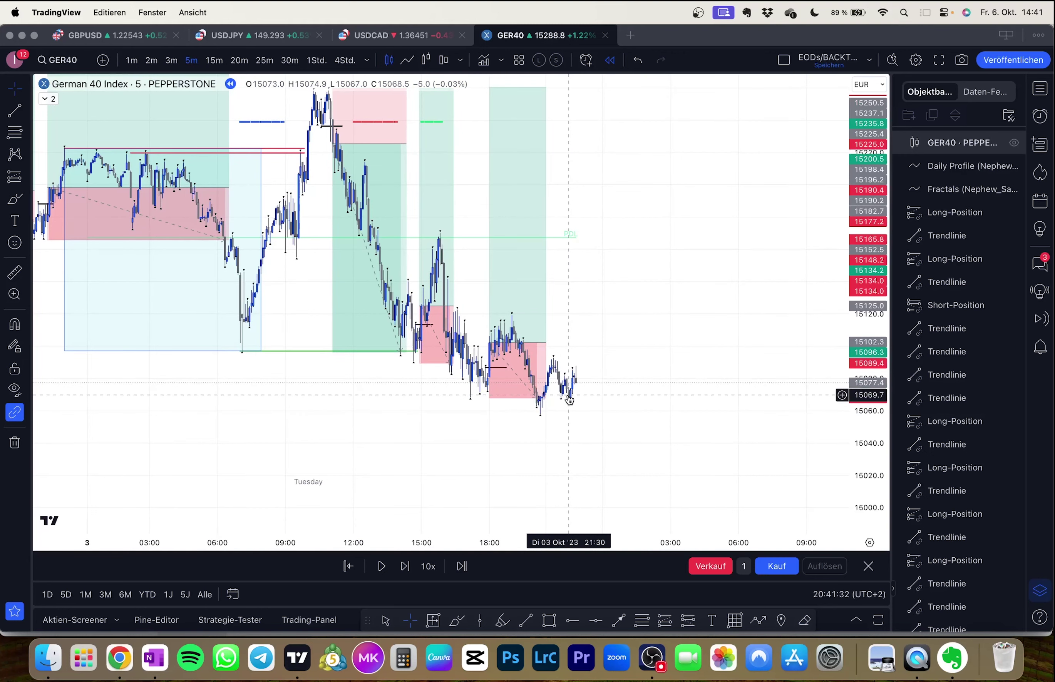
Step: Switch the chart to the 1-hour timeframe and advance the replay to about 08:00 on 4 October
click(318, 62)
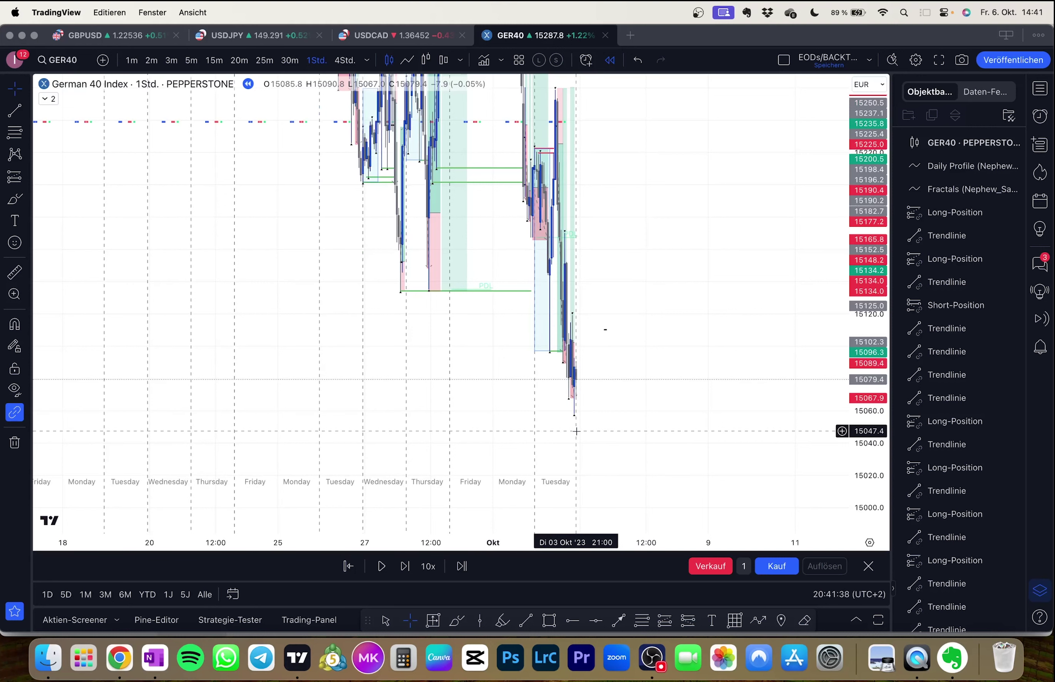
key(shift+Right)
key(shift+Right)
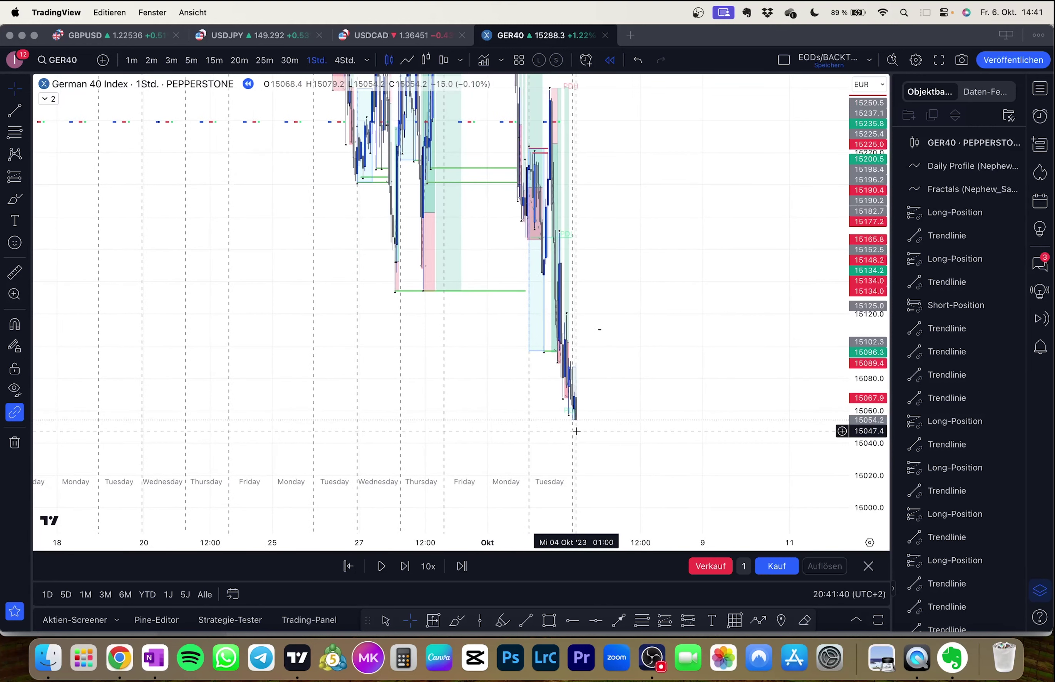
key(shift+Right)
key(shift+Right)
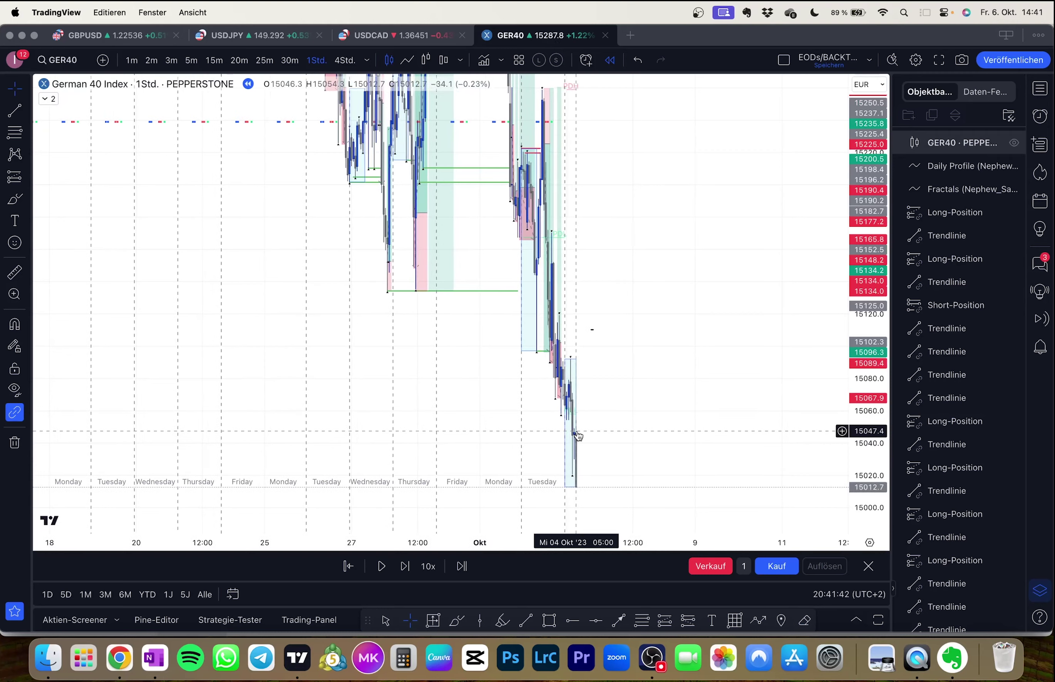
drag(578, 437, 623, 273)
scroll(617, 302, up, 3)
key(shift+Right)
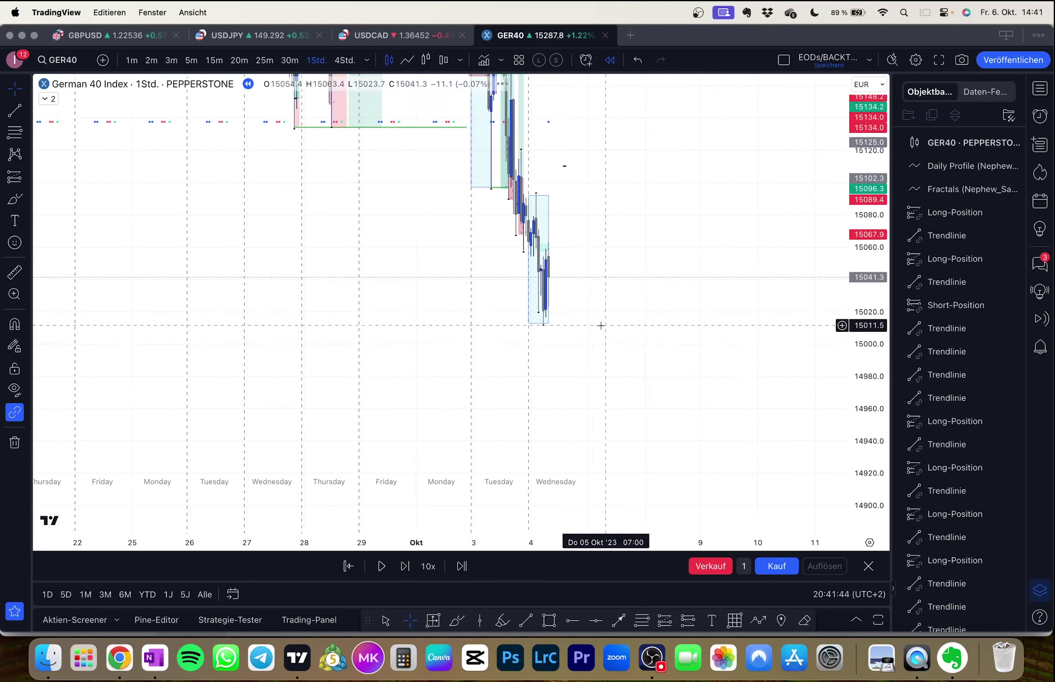
Step: Draw a horizontal trend line at 15012.7 from the 4 October session low to 21:00 that day and colour it green
drag(600, 325, 654, 405)
drag(868, 377, 901, 534)
drag(720, 372, 622, 360)
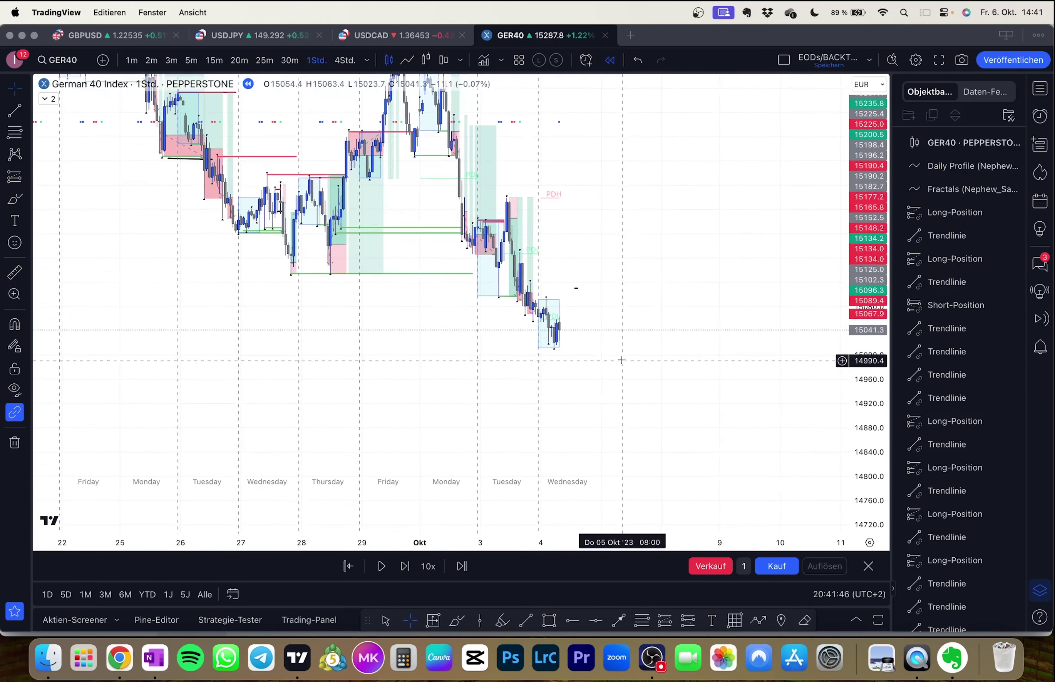
click(11, 113)
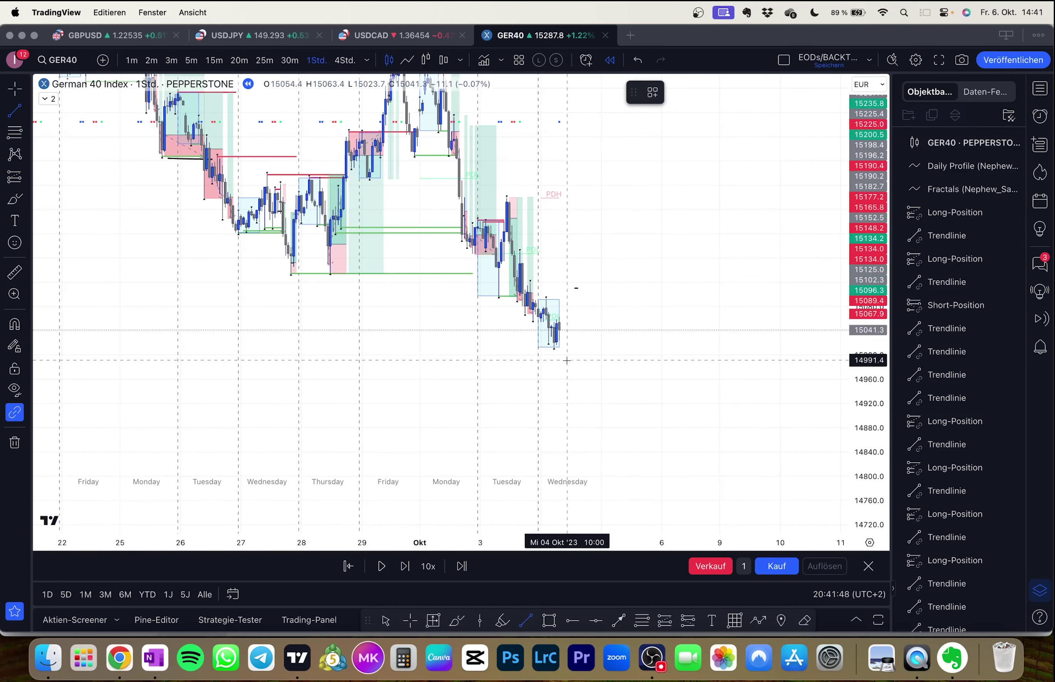
click(553, 359)
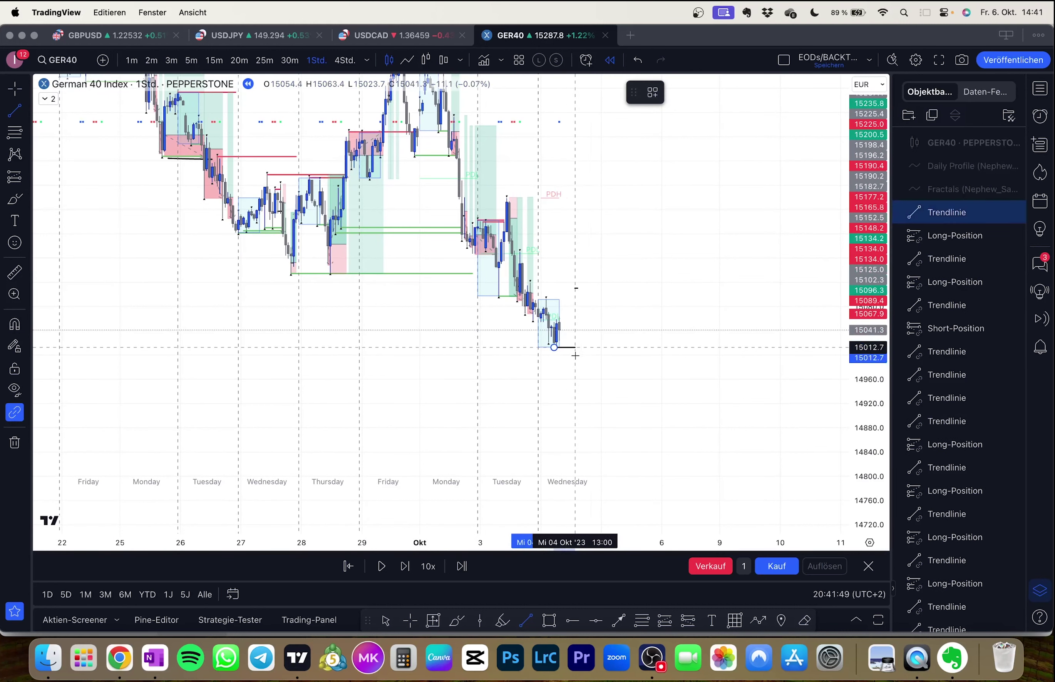
click(595, 349)
click(674, 95)
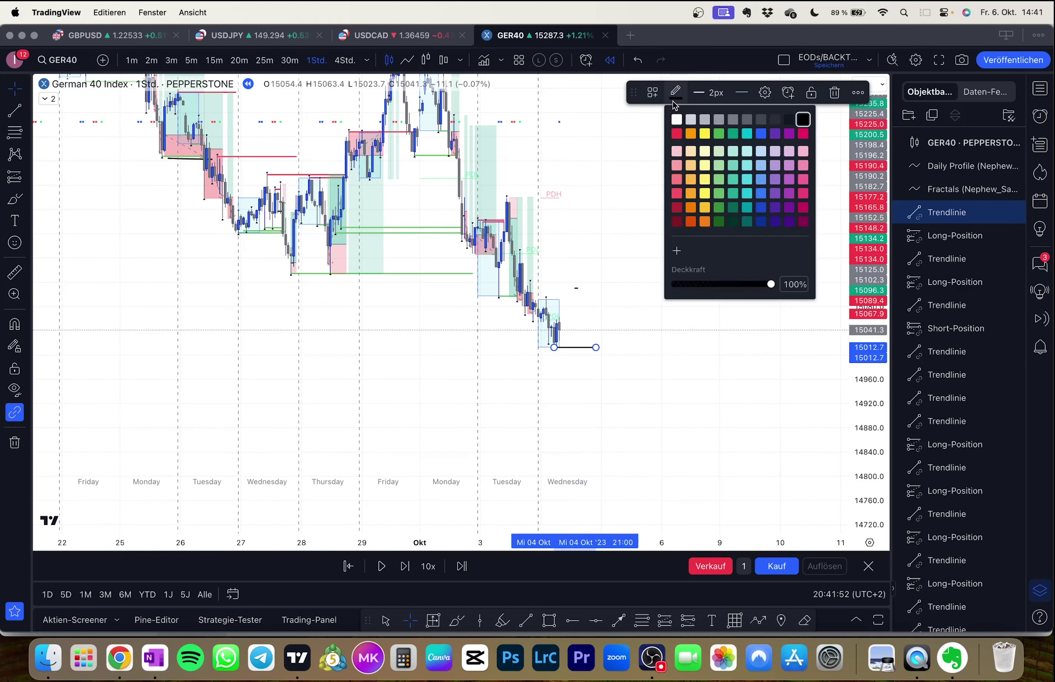
click(721, 196)
click(709, 269)
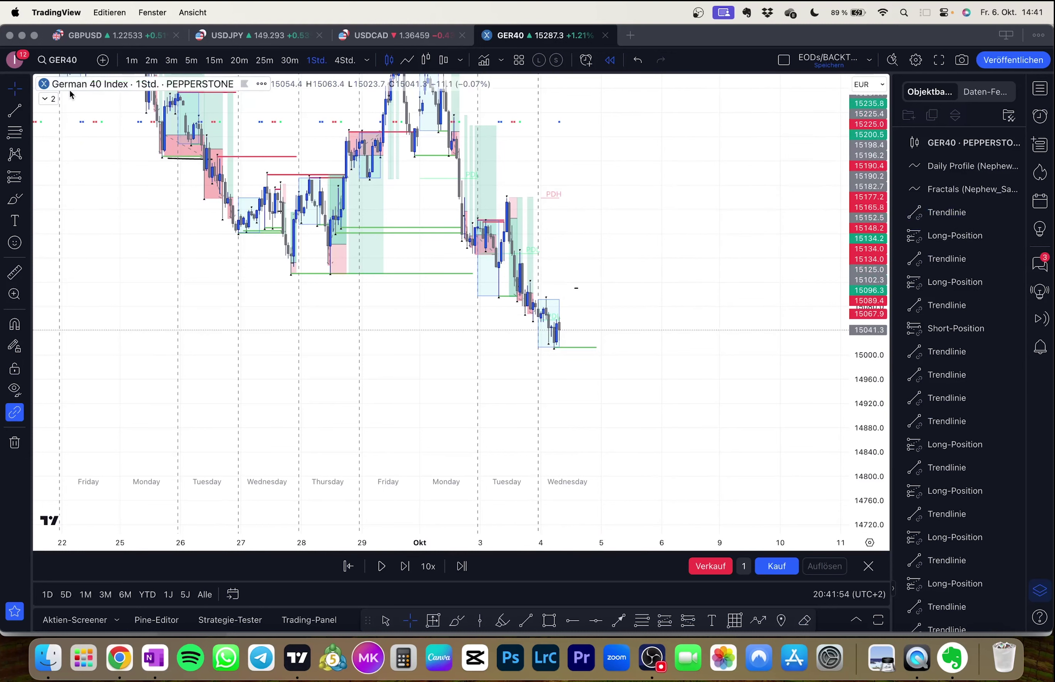
Step: Draw a horizontal trend line at 15092.3 from the 4 October session high to 21:00 that day and colour it red
click(15, 111)
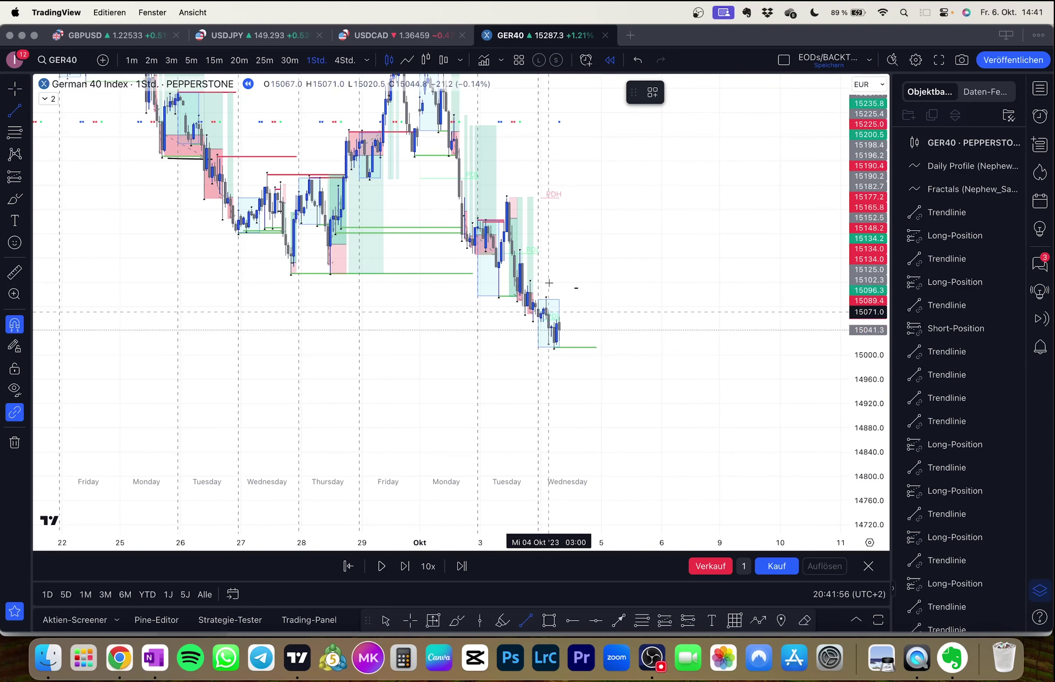
click(546, 300)
click(595, 305)
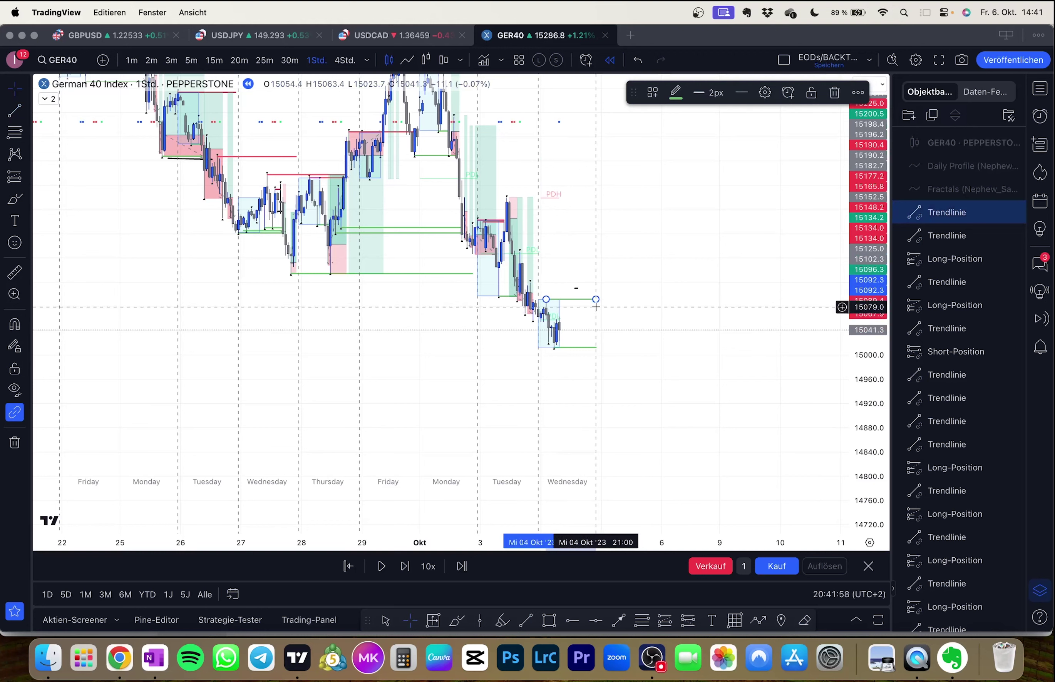
click(676, 93)
click(677, 192)
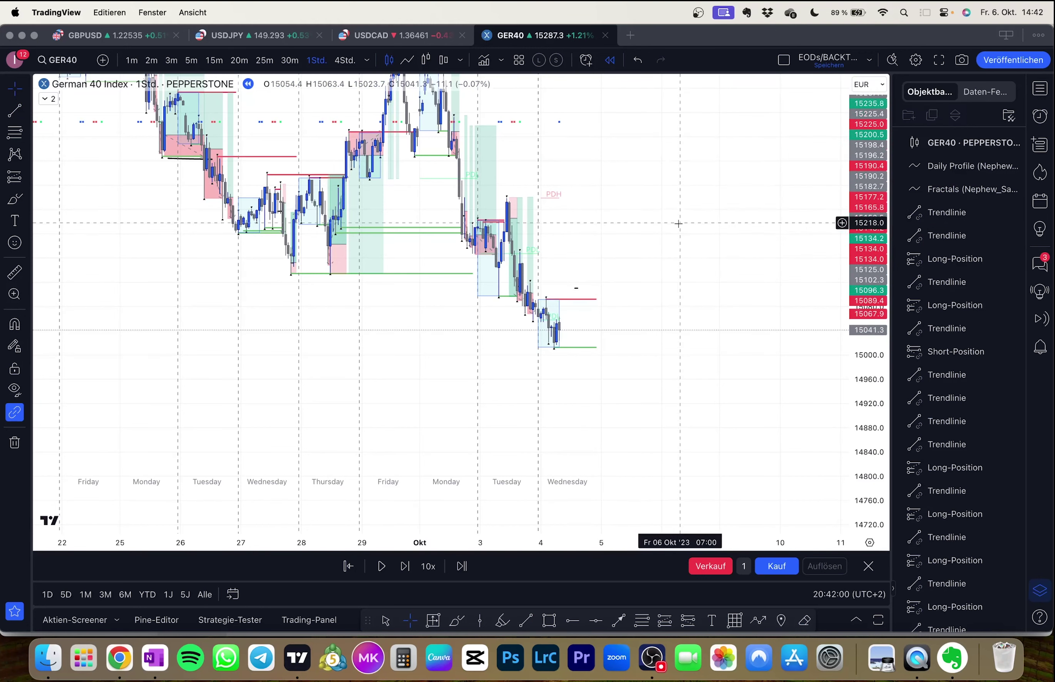
Step: Draw a red horizontal trend line at 15119.2 from the 3 October 19:00 high to about 21:00 on 4 October
click(14, 114)
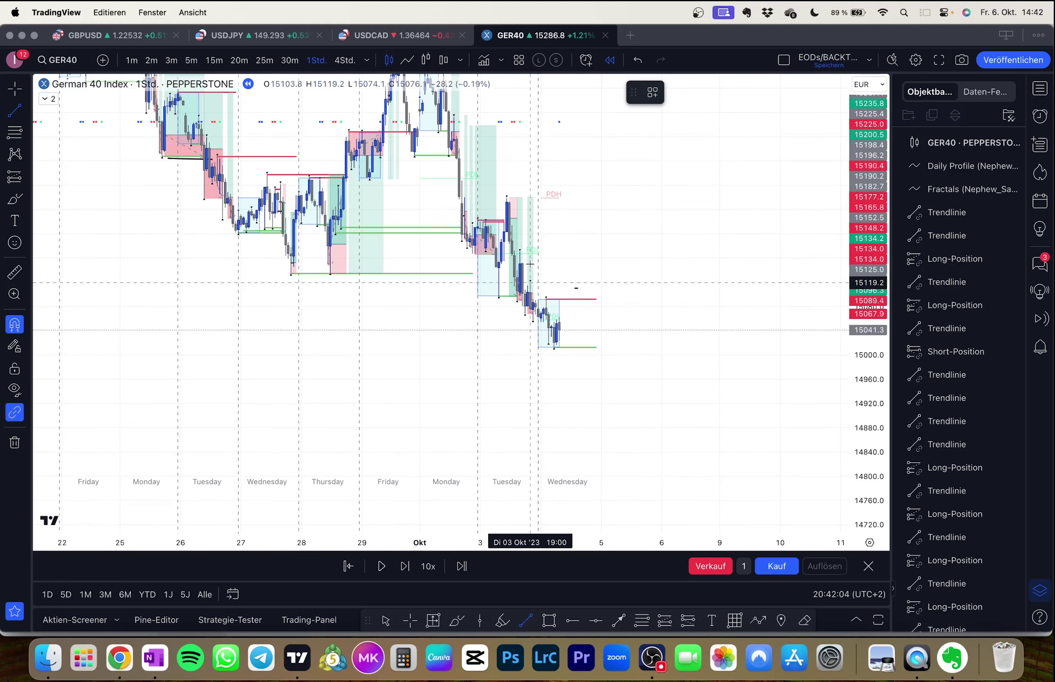
click(531, 282)
click(598, 282)
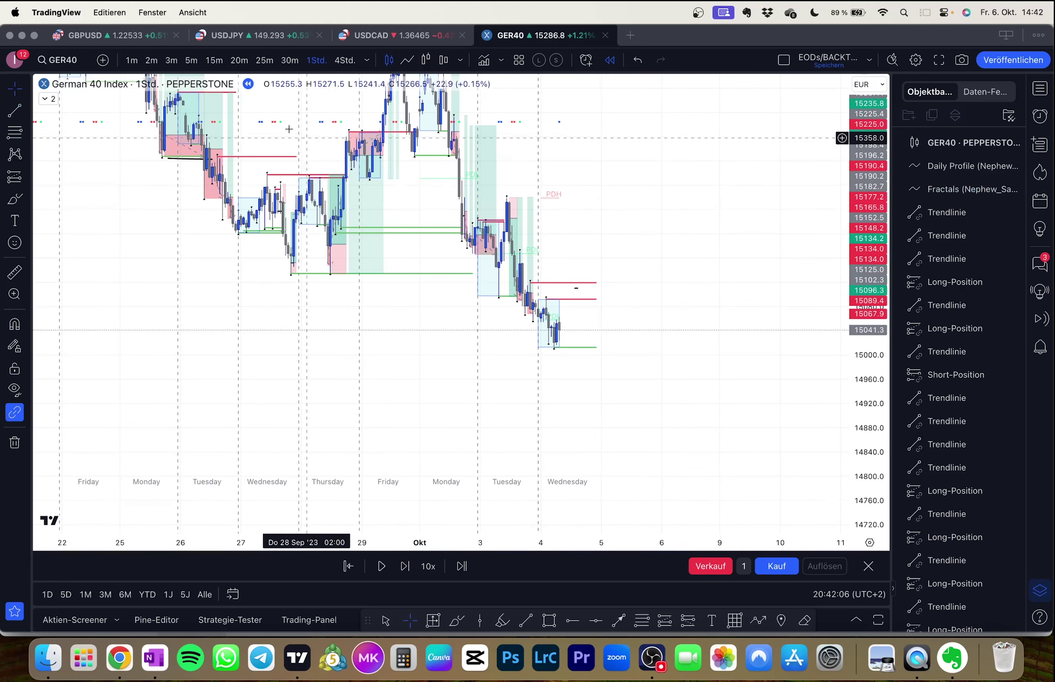
Step: Switch the chart to the 5-minute timeframe and advance the replay to about 08:45 on 4 October
click(191, 59)
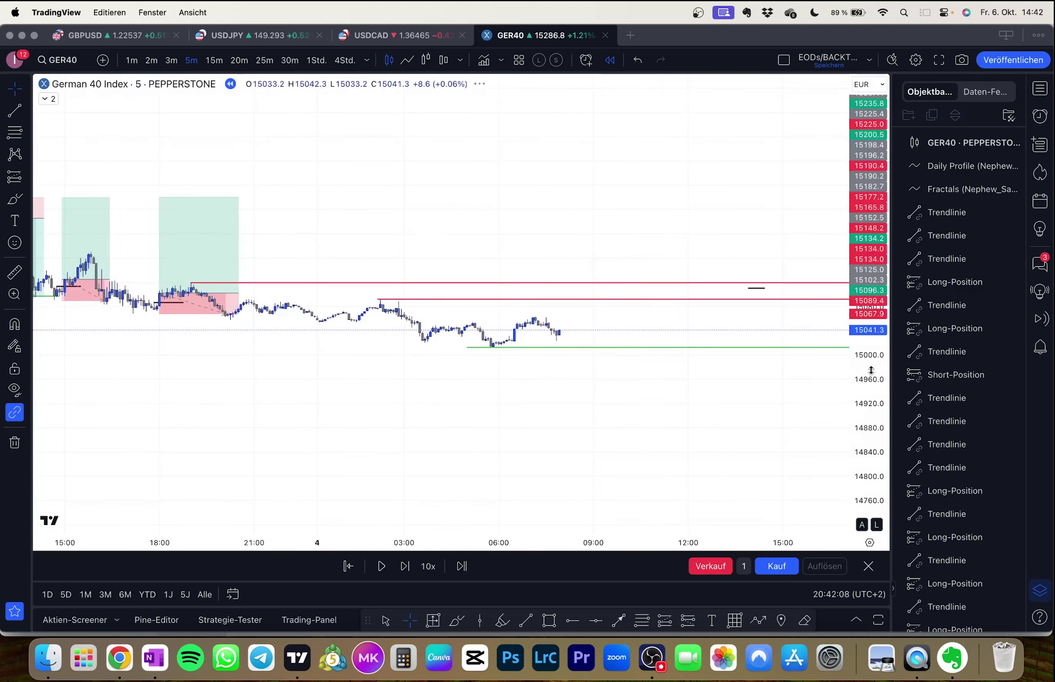
drag(667, 360, 629, 301)
scroll(629, 301, down, 3)
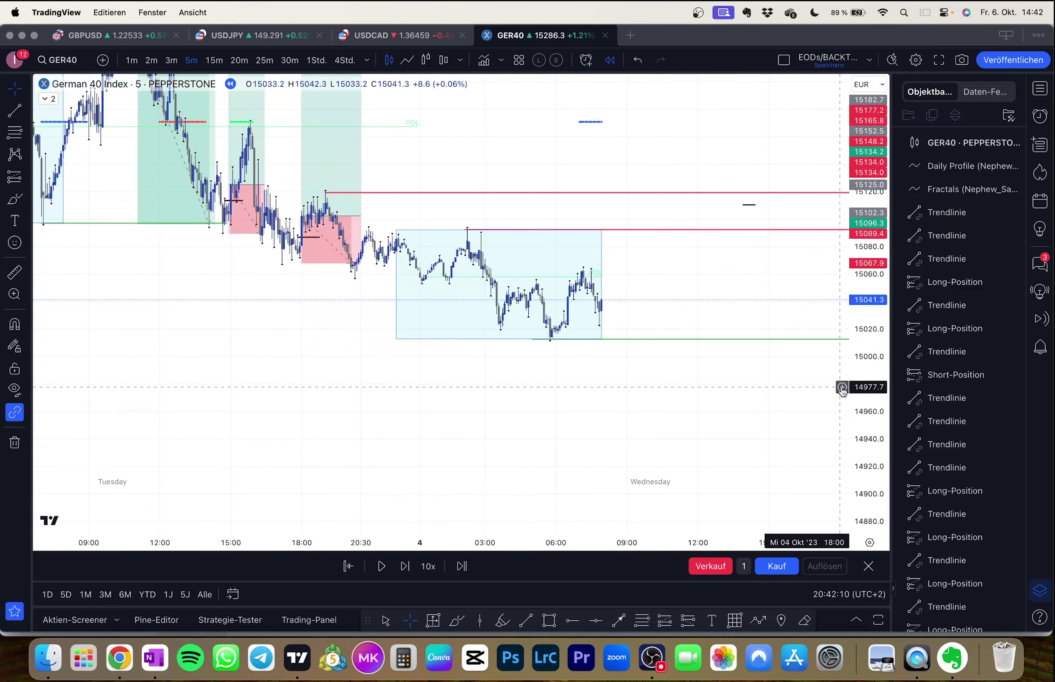
drag(867, 388, 867, 265)
drag(711, 258, 622, 271)
key(shift+Right)
key(shift+Right)
key(shift+Right)
key(shift+Right)
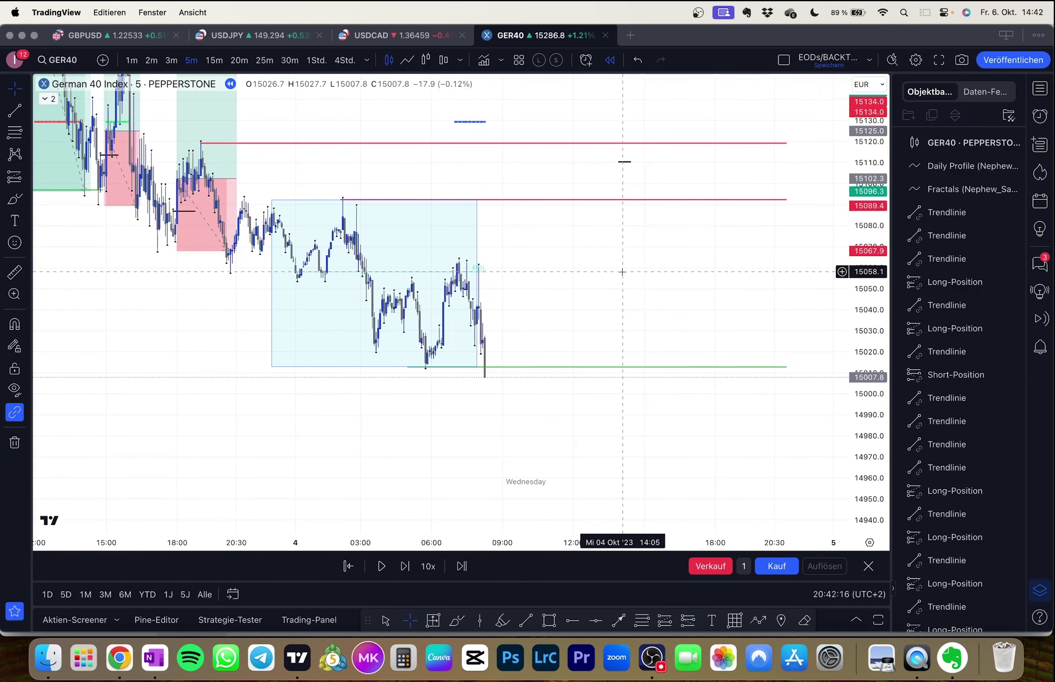
key(shift+Right)
key(shift+Right)
key(shift+Right)
key(shift+Right)
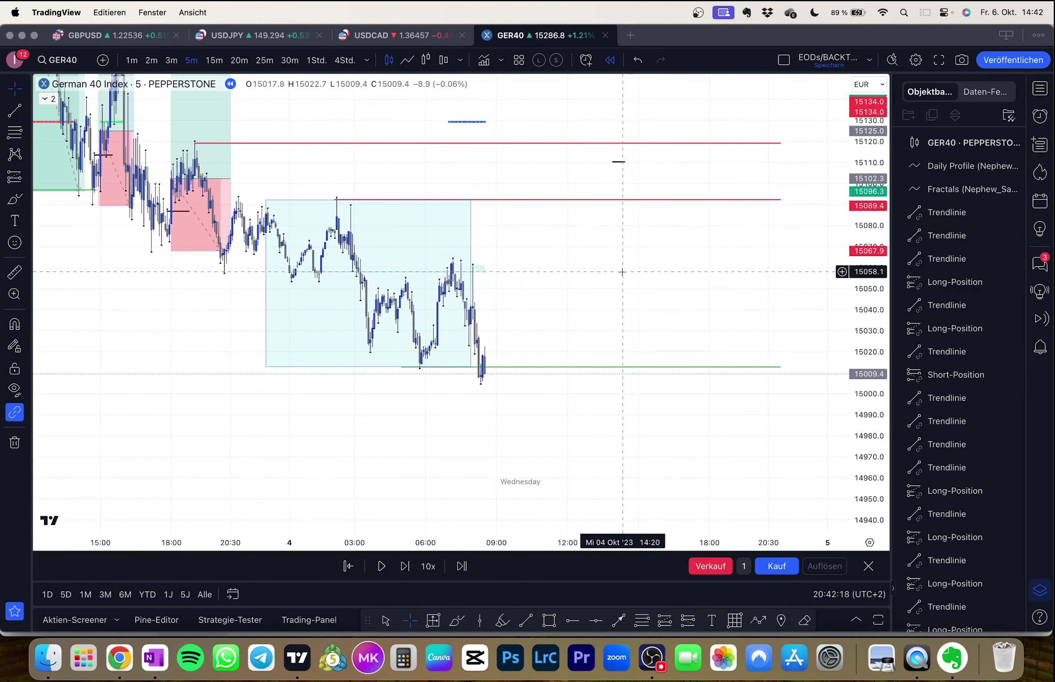
key(shift+Right)
key(shift+Right)
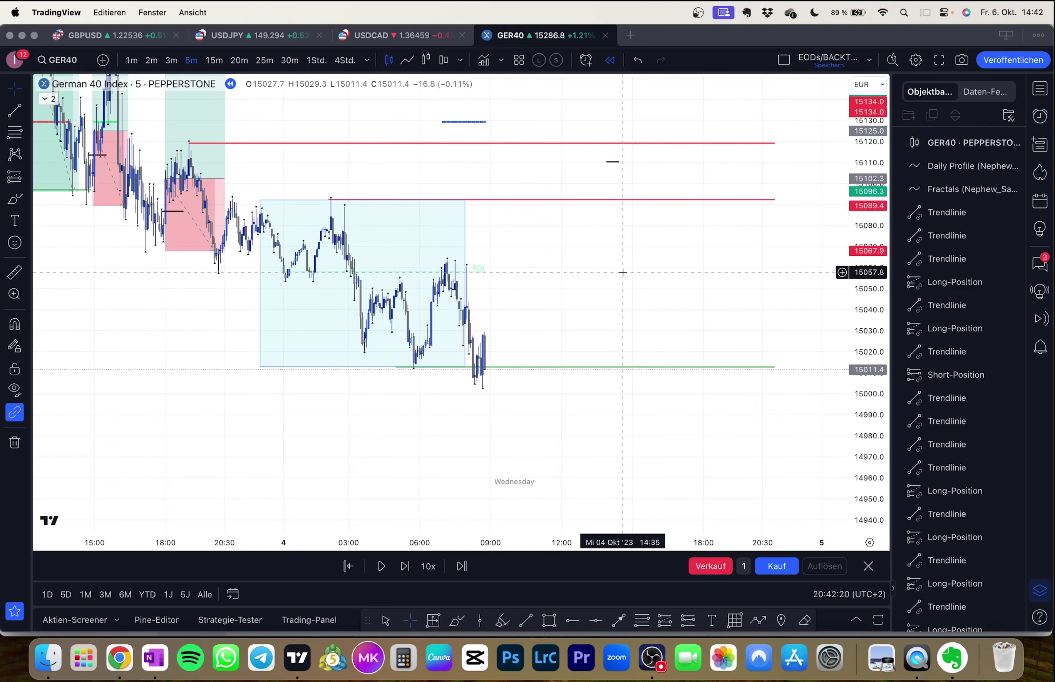
key(shift+Right)
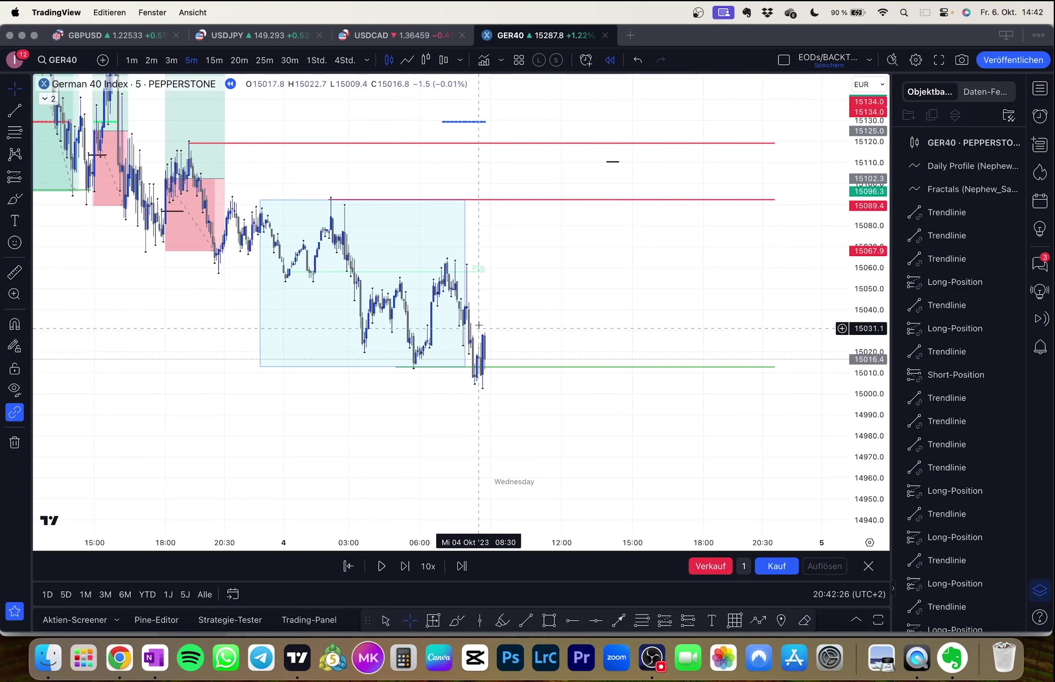
Step: Advance the 5-minute GER40 replay candle by candle to about 10:10 on 4 October, following the drop and rebound around the green low line
drag(479, 329, 481, 339)
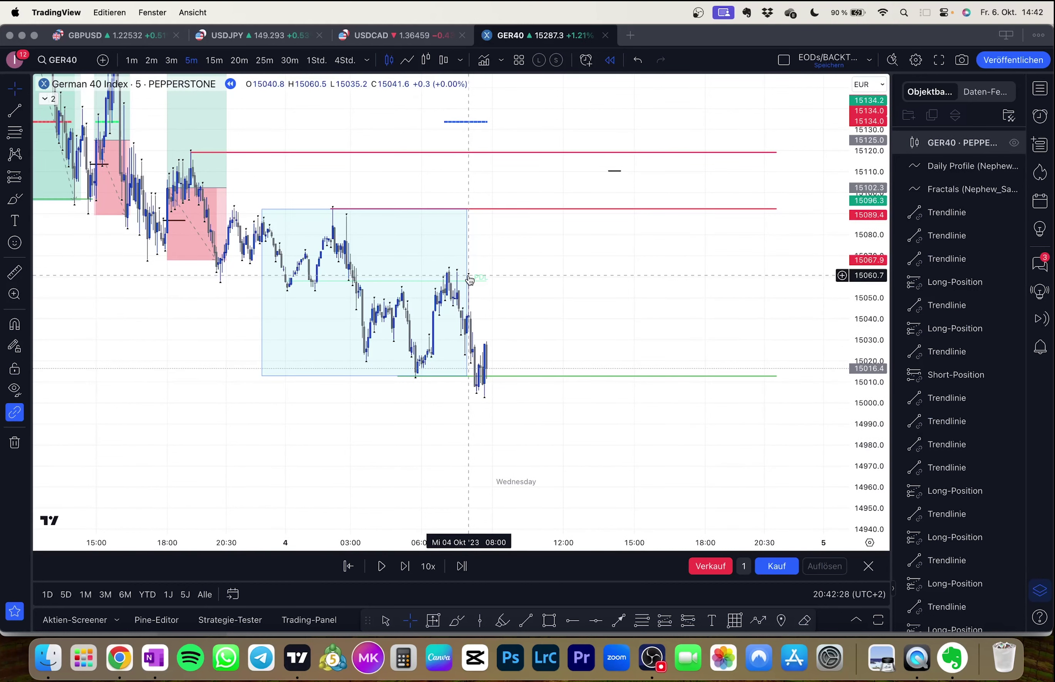
key(shift+Right)
key(shift+Right)
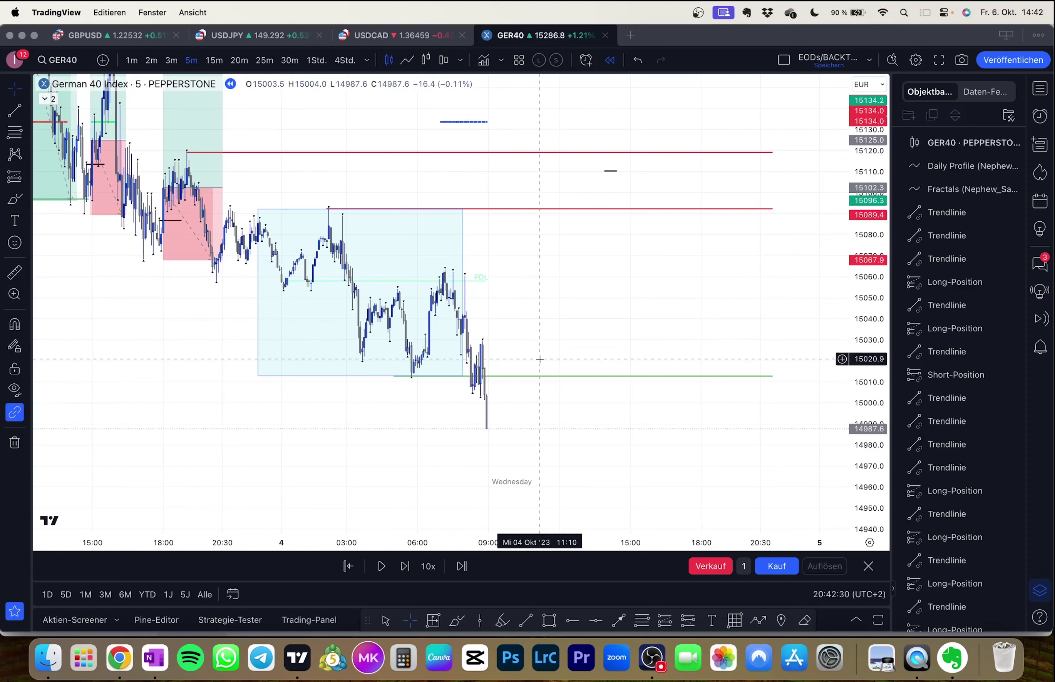
key(shift+Right)
key(shift+Right)
key(shift+Right)
key(shift+Right)
key(shift+Right)
key(shift+Right)
key(shift+Right)
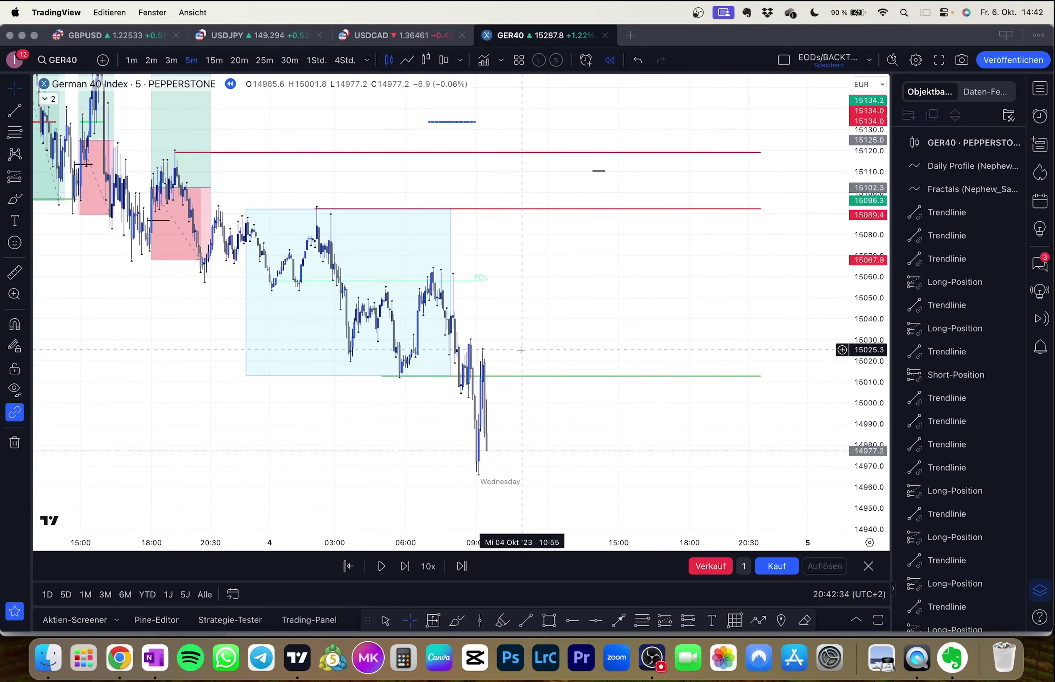
key(shift+Right)
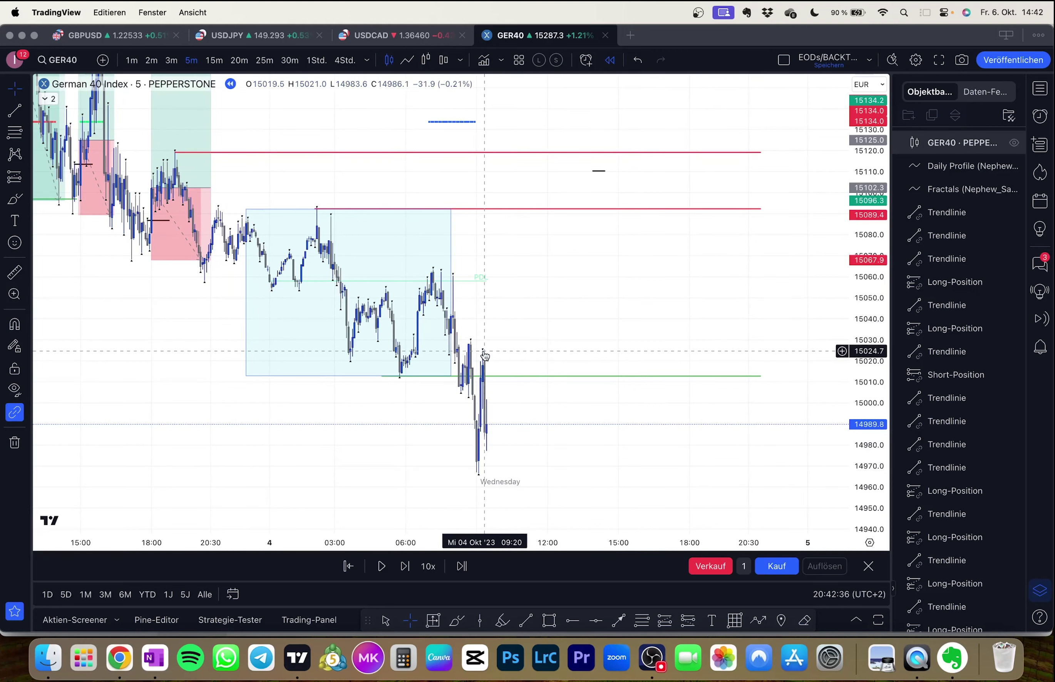
key(shift+Right)
key(shift+Right)
key(shift+Right)
drag(518, 353, 516, 267)
key(shift+Right)
drag(516, 374, 525, 406)
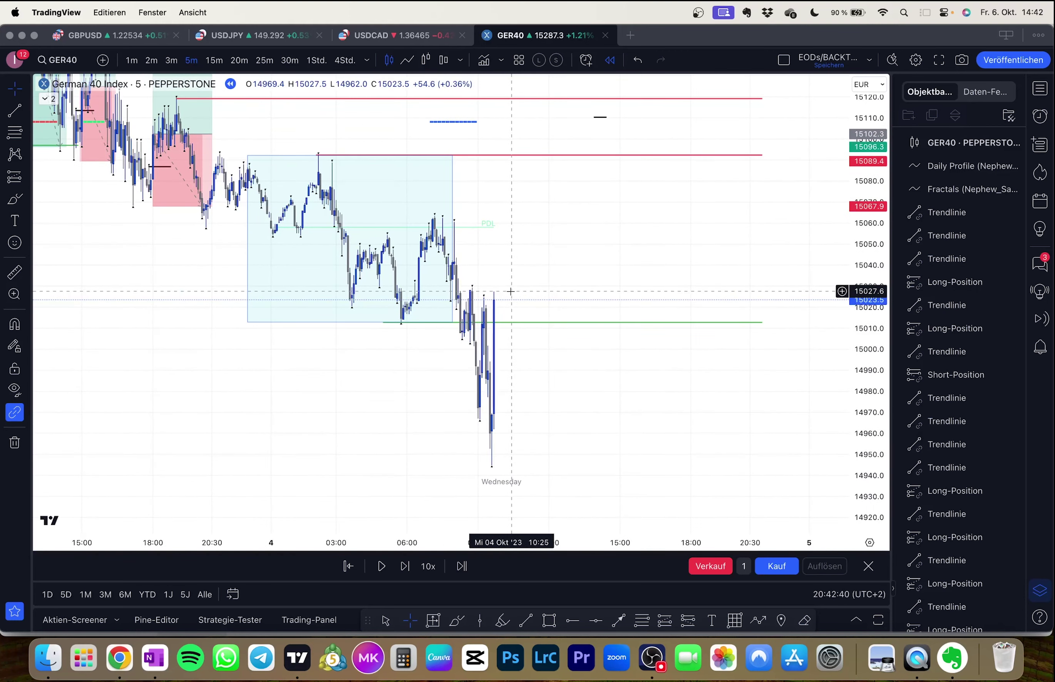
key(shift+Right)
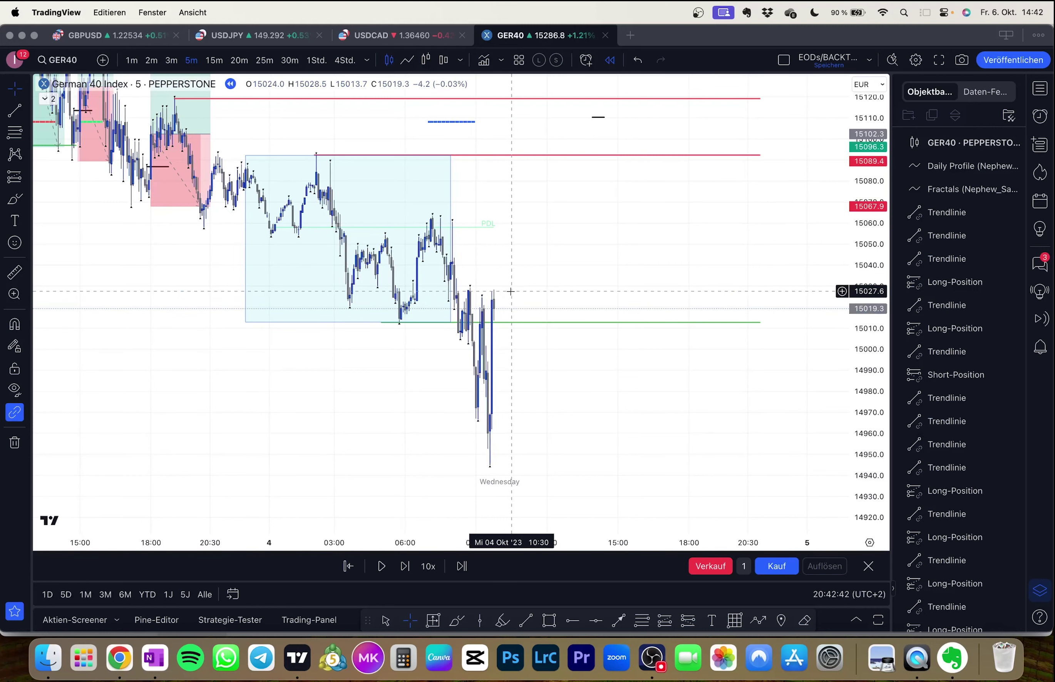
key(shift+Right)
key(shift+Right)
key(shift+Right)
key(shift+Right)
key(shift+Right)
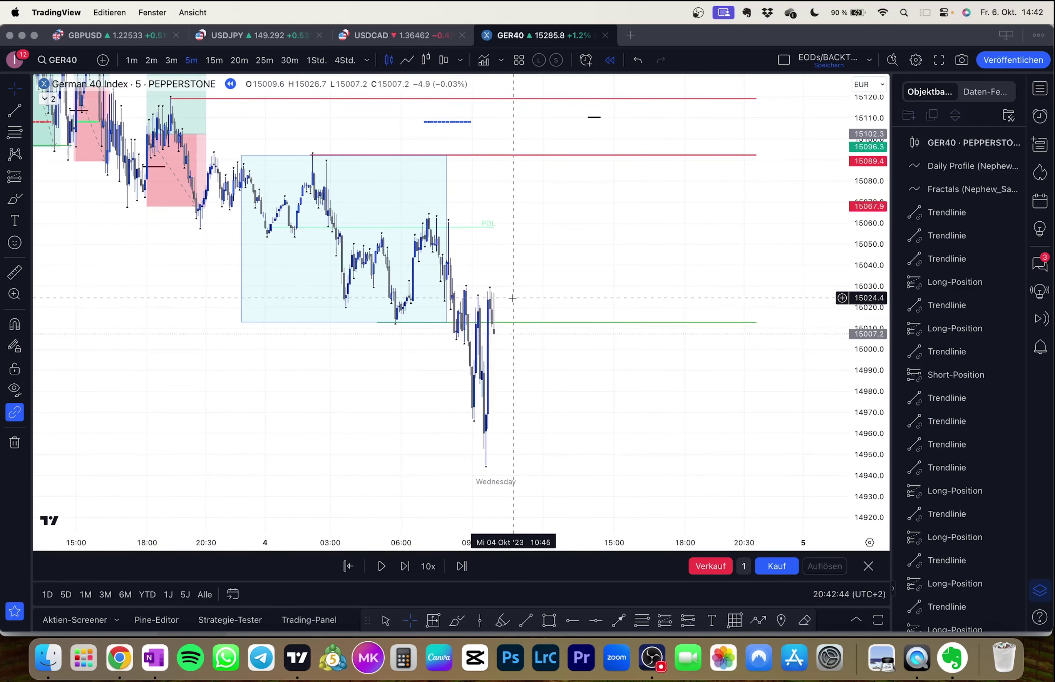
Step: Draw a short horizontal trend line at 15024.7 from the 09:20 high to about 10:25 and colour it black
click(9, 115)
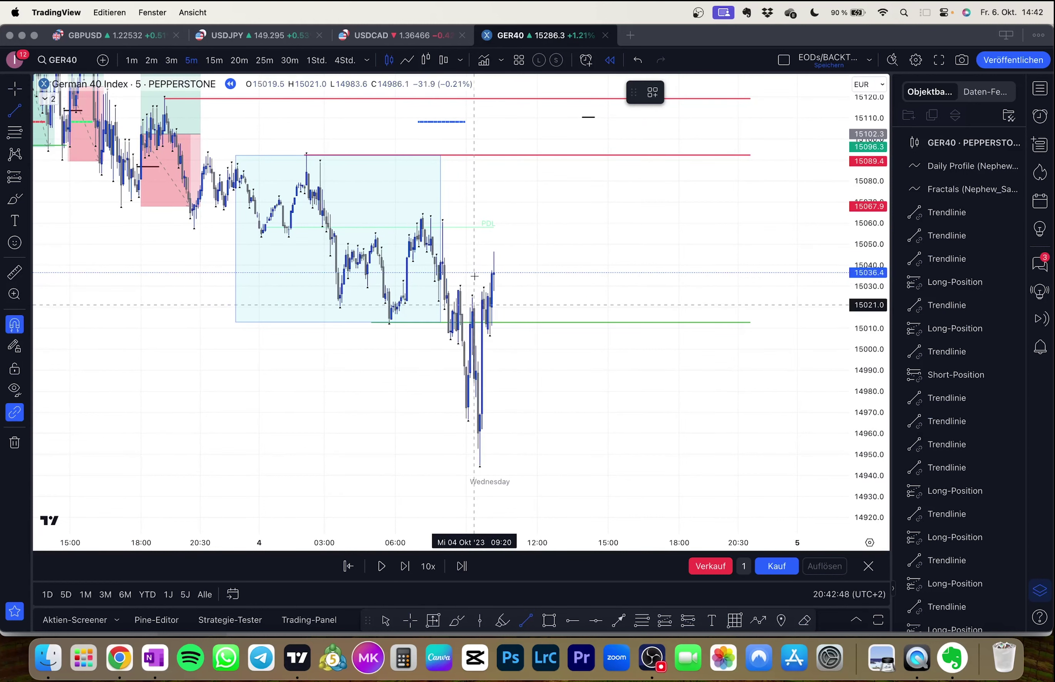
mouse_move(472, 297)
mouse_down()
mouse_move(497, 309)
mouse_move(499, 298)
mouse_up()
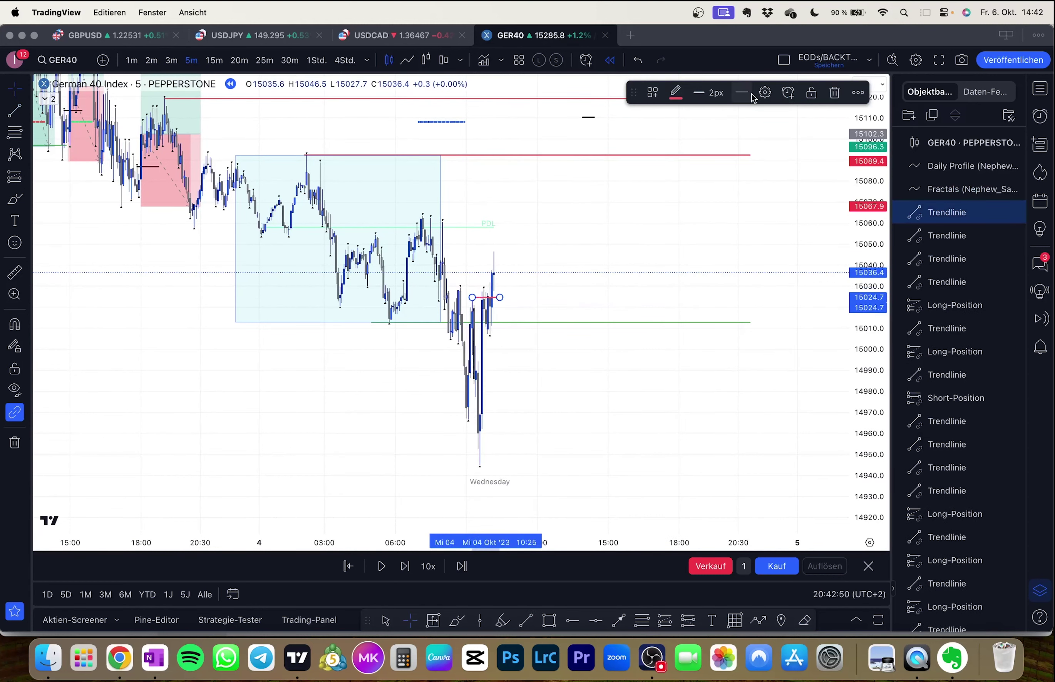
click(676, 93)
click(803, 123)
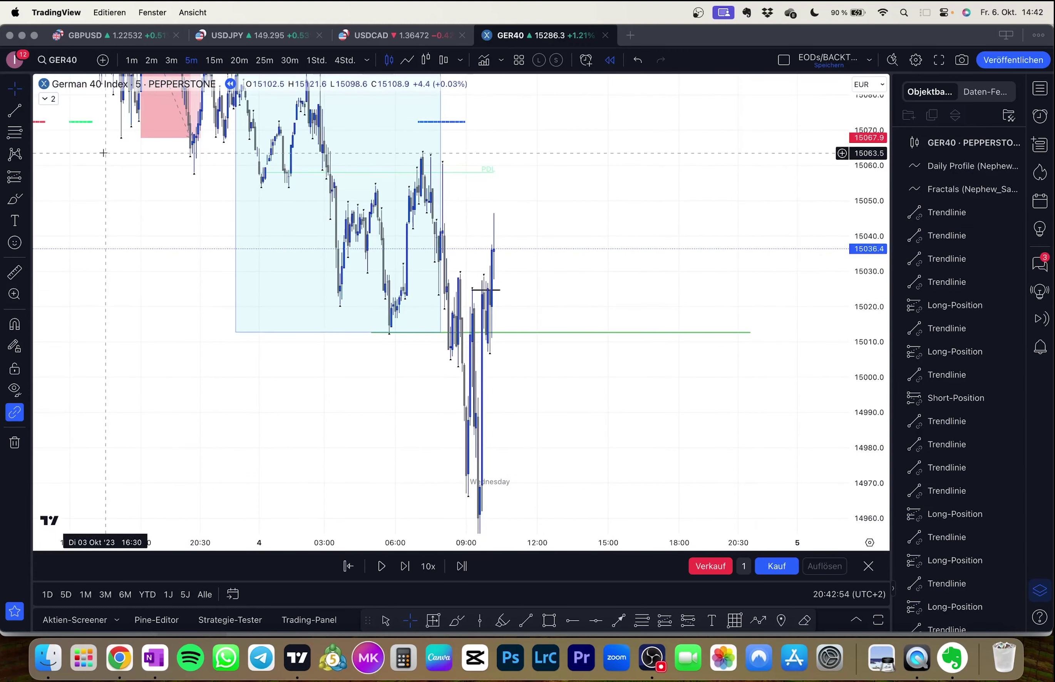
Step: Place a long position with entry at 15025.4, stop at the 14944.4 low and target at 15119.7 on the upper red line
key(alt+f)
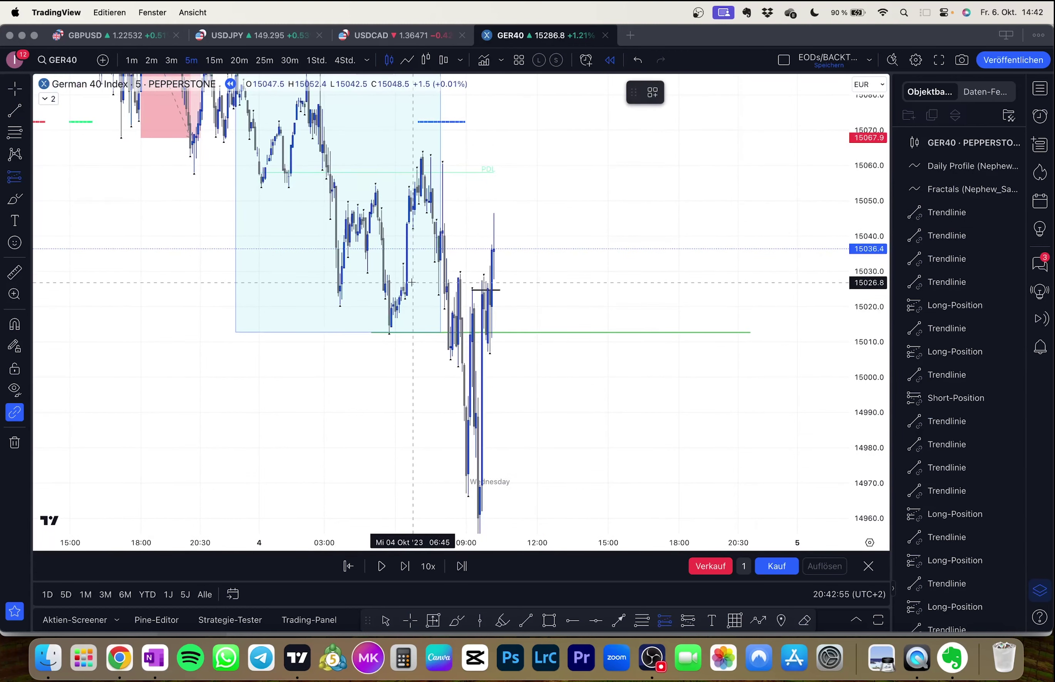
click(487, 289)
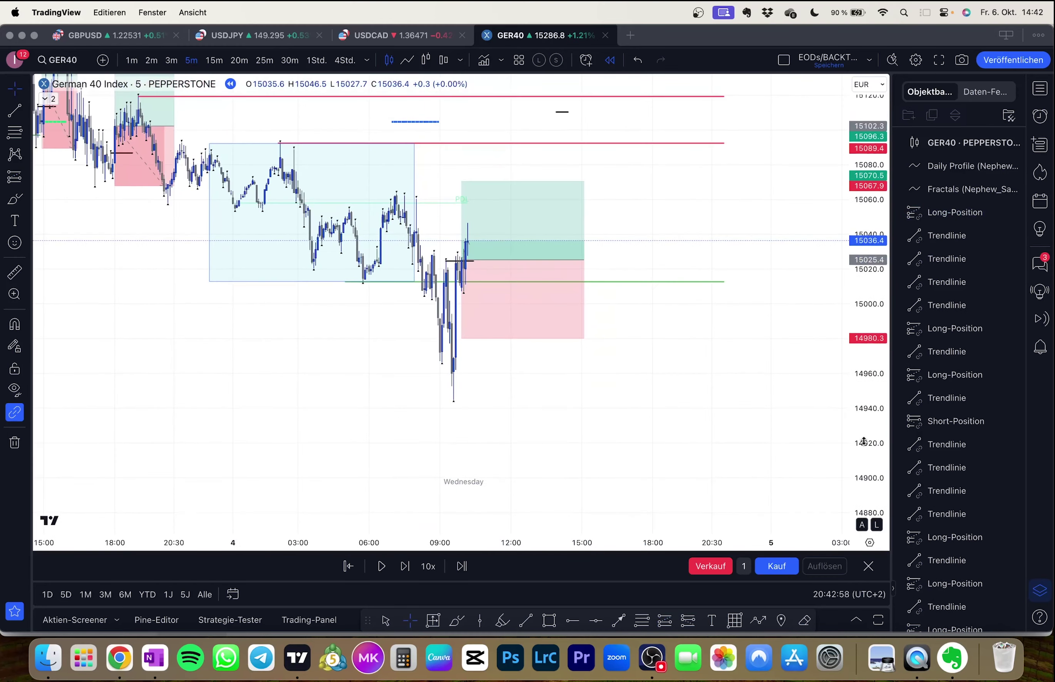
click(496, 416)
drag(495, 418, 501, 483)
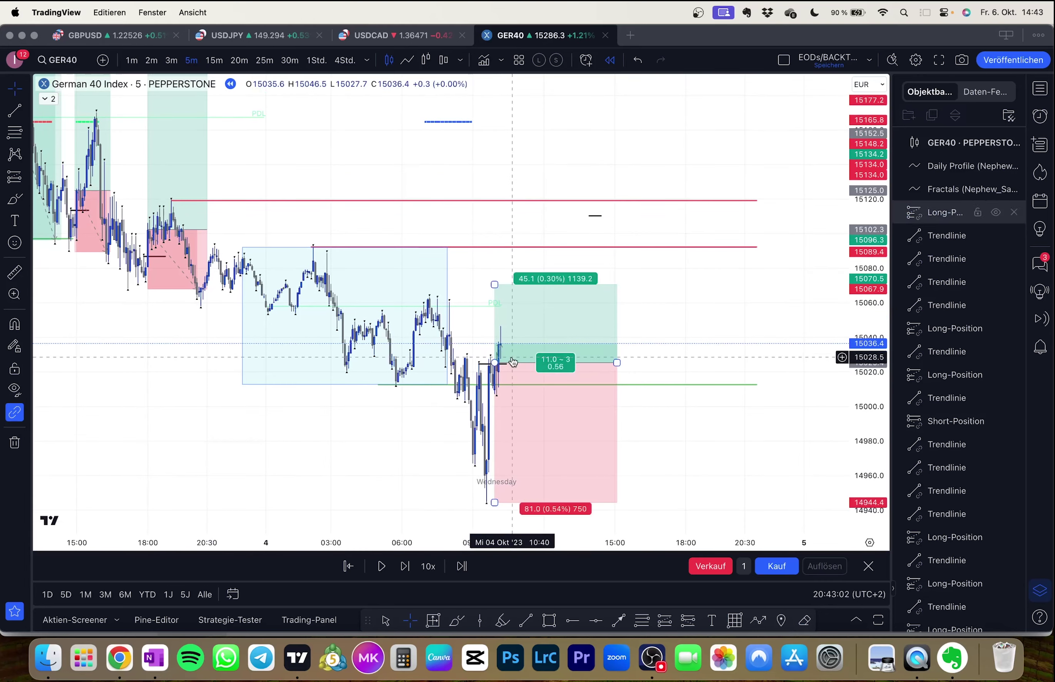
click(495, 279)
drag(496, 284, 492, 201)
Step: Draw a Fib retracement from the 4 October low at 14944.8 up to the latest high at about 15045.5
scroll(508, 244, down, 1)
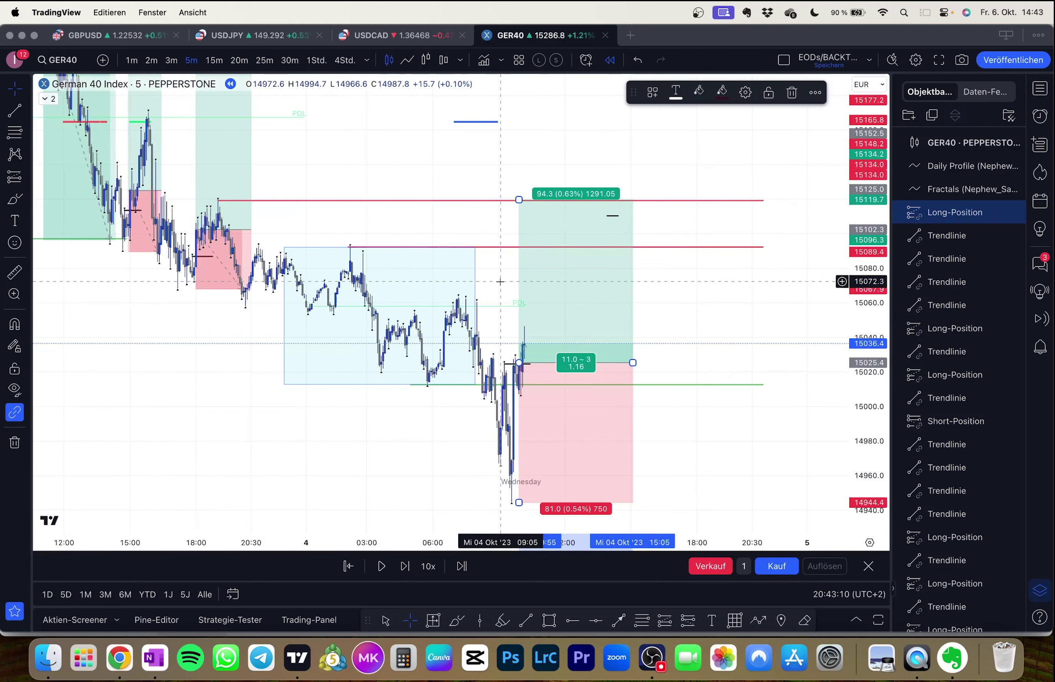
mouse_move(499, 304)
mouse_down()
mouse_move(464, 245)
mouse_move(490, 346)
mouse_move(530, 377)
mouse_move(498, 297)
mouse_up()
scroll(523, 372, down, 5)
drag(498, 406, 461, 336)
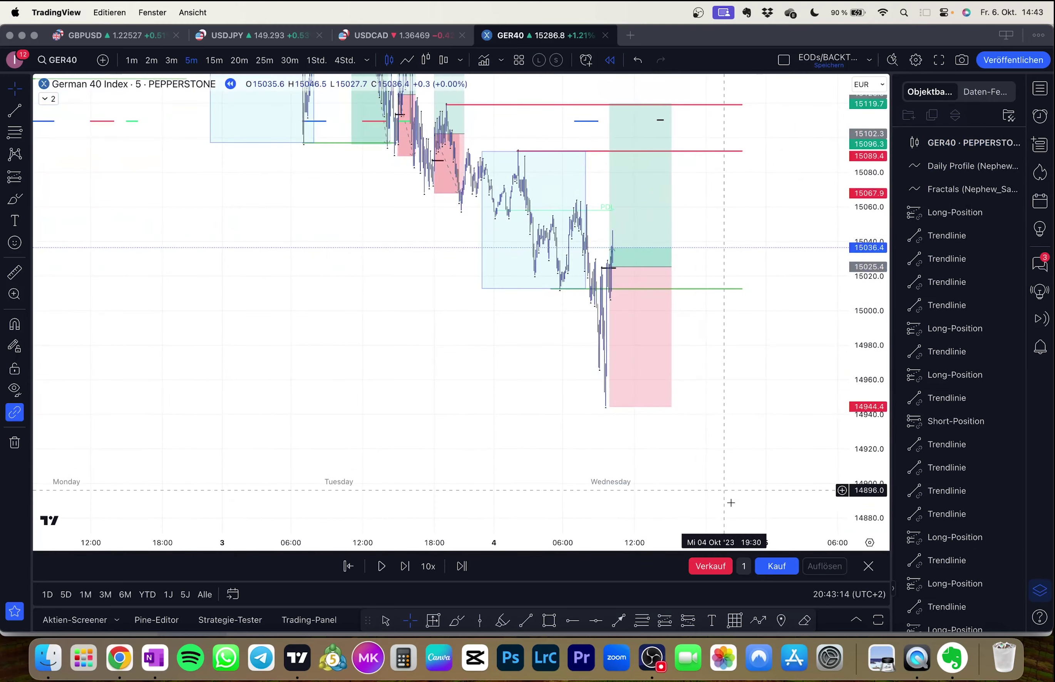
scroll(474, 410, up, 4)
drag(309, 357, 314, 373)
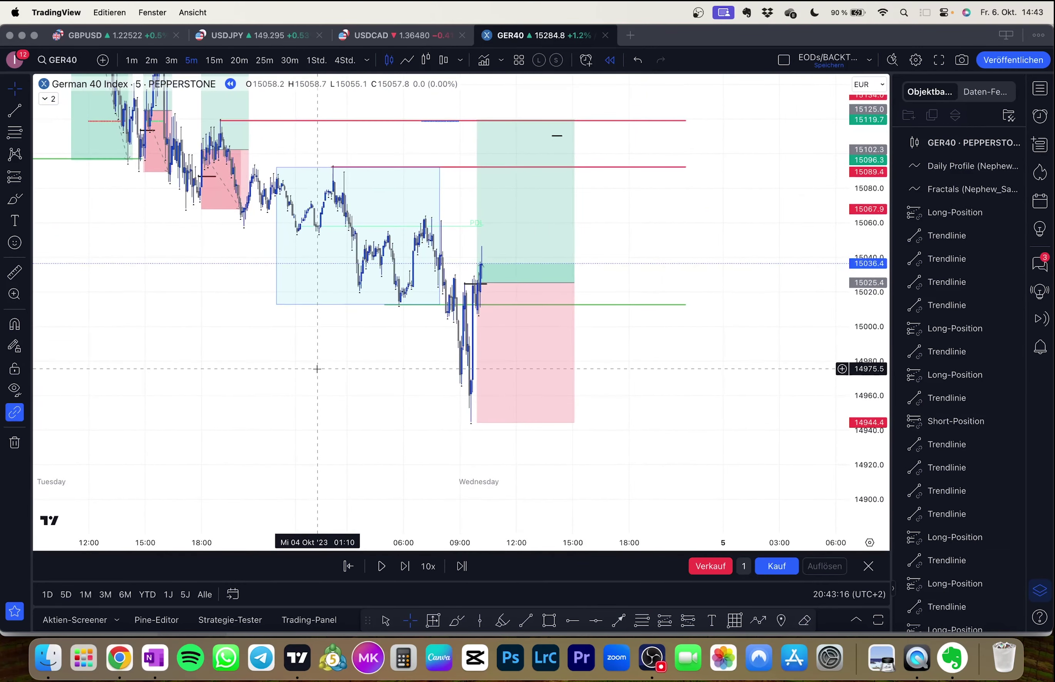
scroll(317, 369, up, 3)
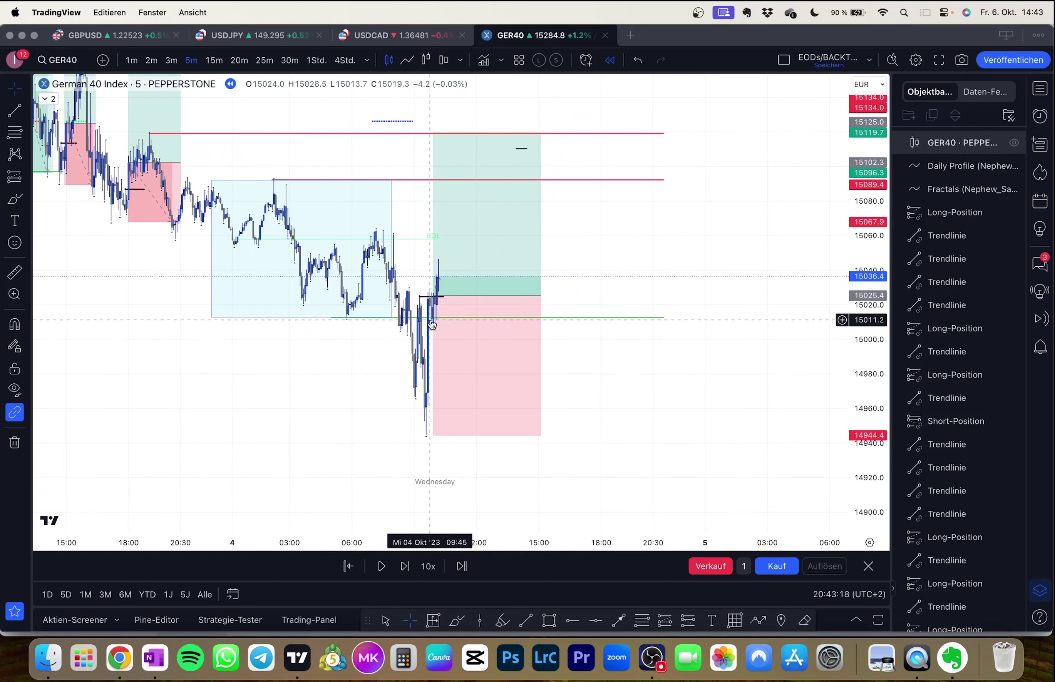
click(436, 284)
drag(417, 260, 462, 276)
key(Escape)
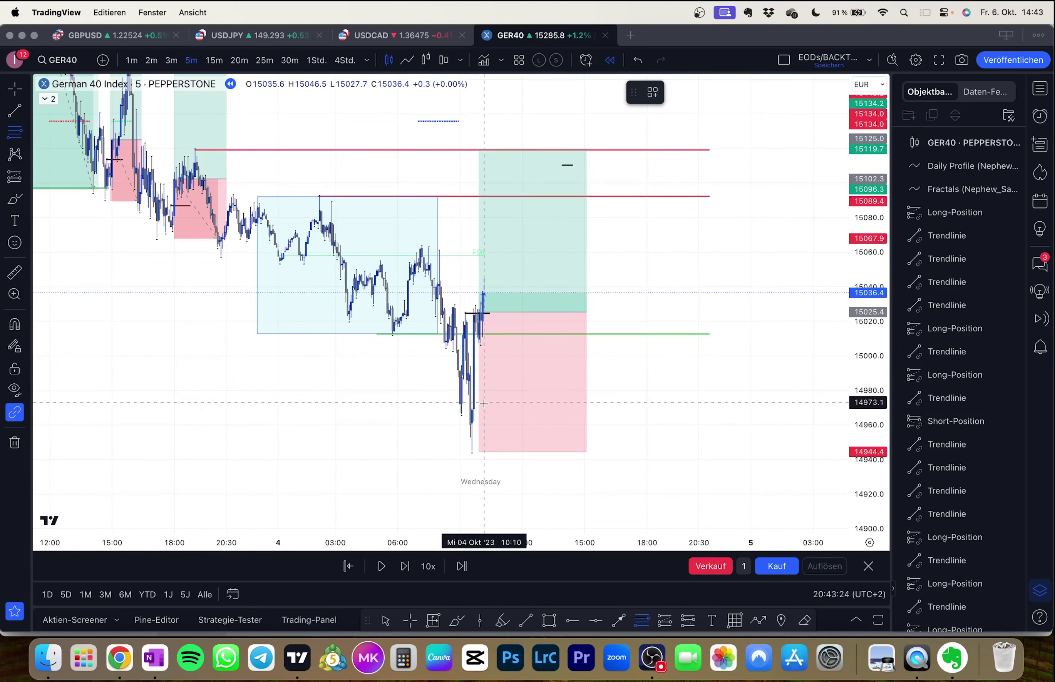
click(469, 445)
click(531, 277)
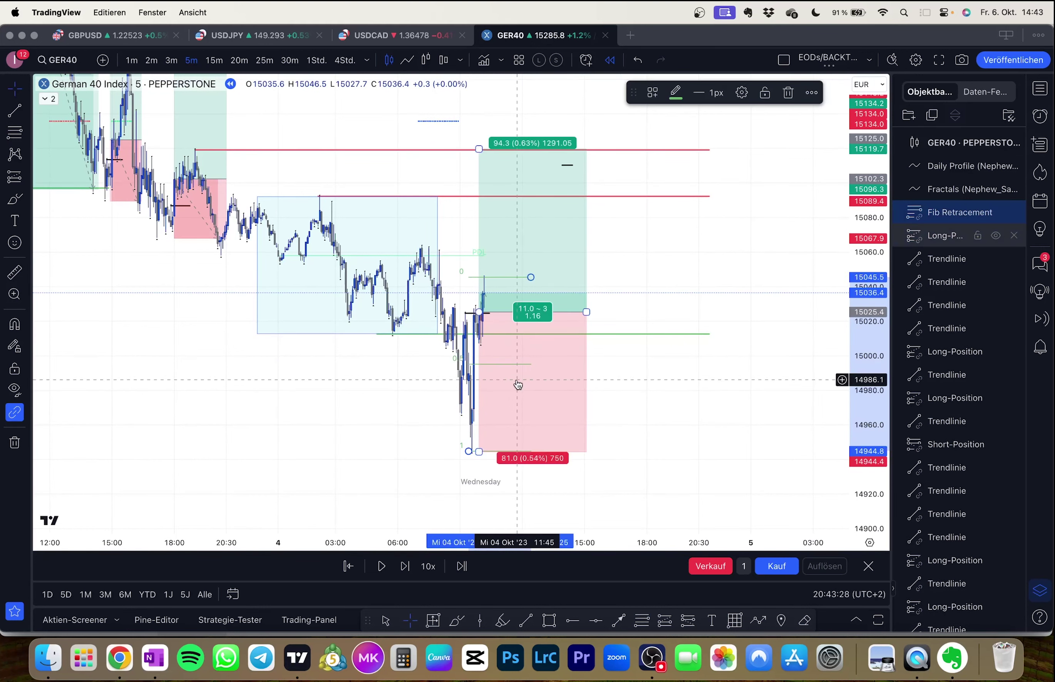
Step: Move the long position's entry to 14994.6 at the retracement's midpoint and delete the Fib retracement
drag(483, 313, 482, 364)
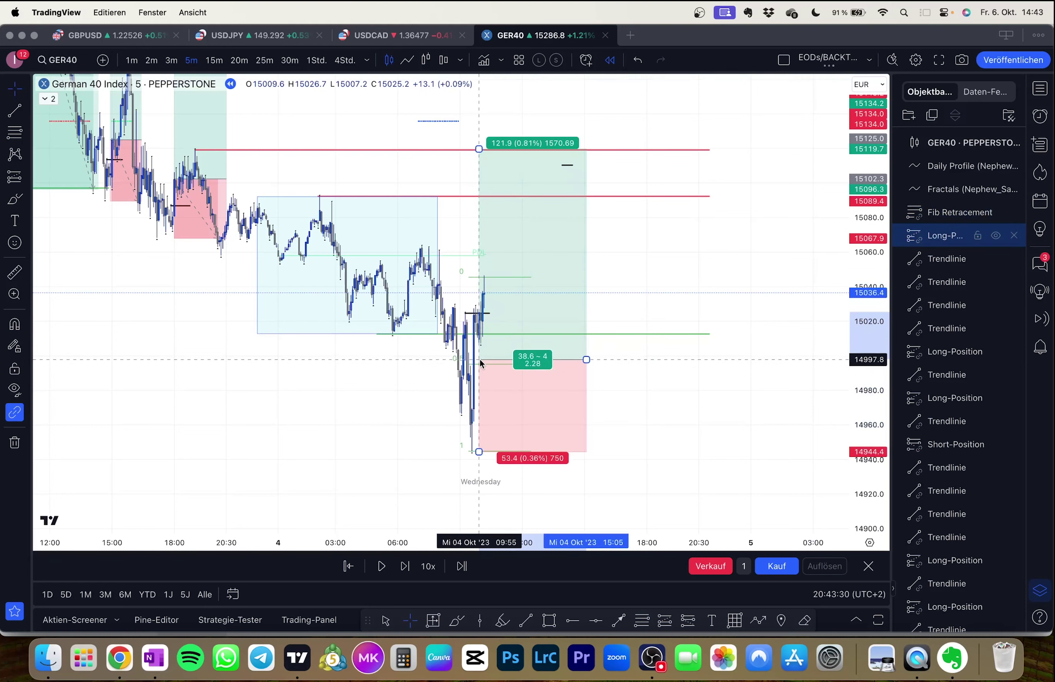
click(480, 365)
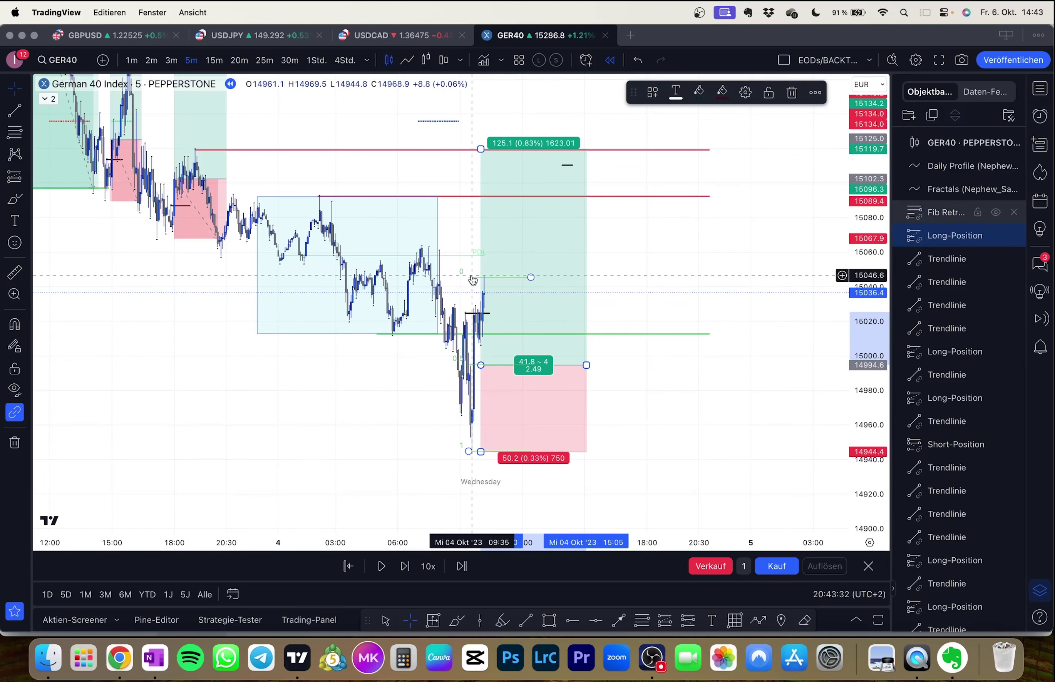
click(557, 372)
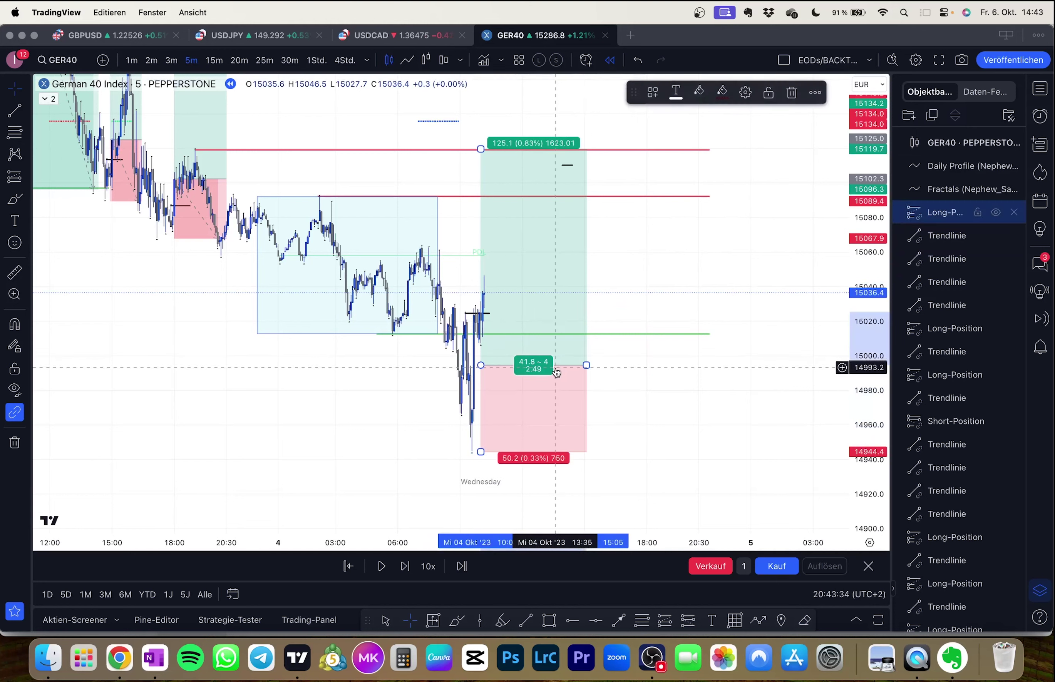
Step: Lower the long position's target to 15092.5 at the lower red line
click(625, 254)
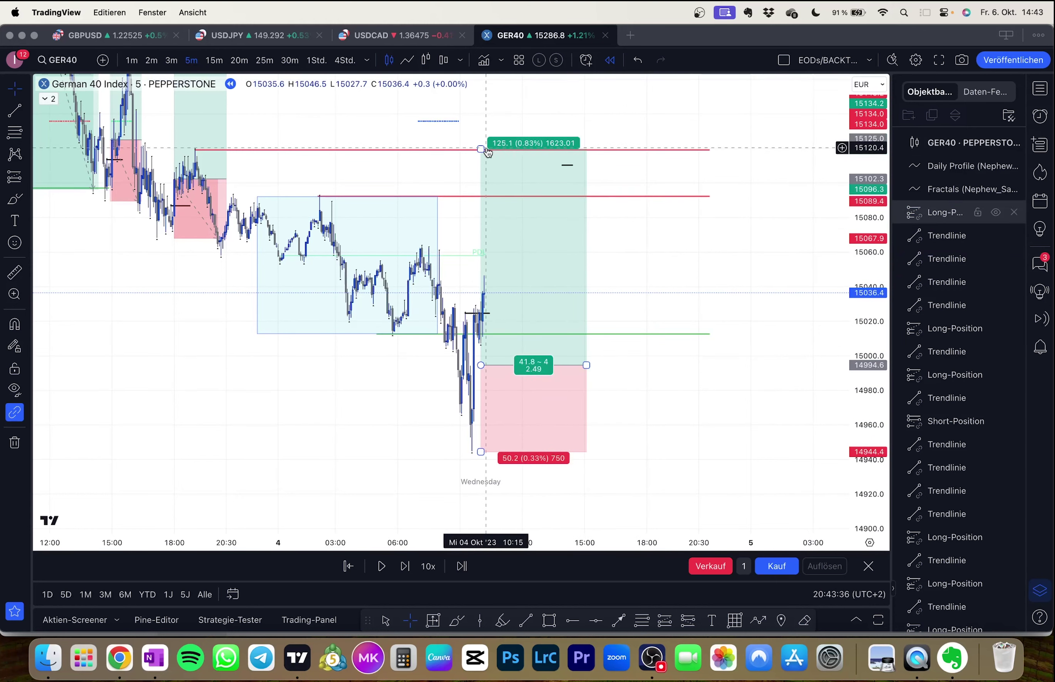
drag(488, 152, 486, 189)
click(457, 165)
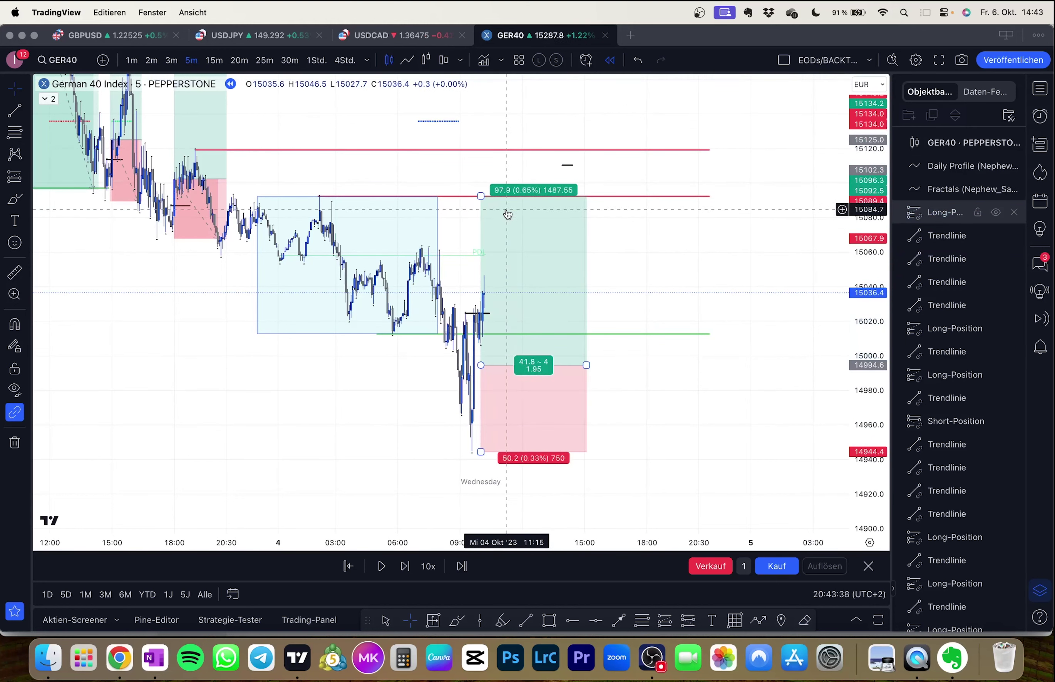
Step: Advance the replay through the next rising candles and shorten the green low line so it ends just past the light-blue session box
key(shift+Right)
key(shift+Right)
key(shift+Right)
key(shift+Right)
key(shift+Right)
key(shift+Right)
key(shift+Right)
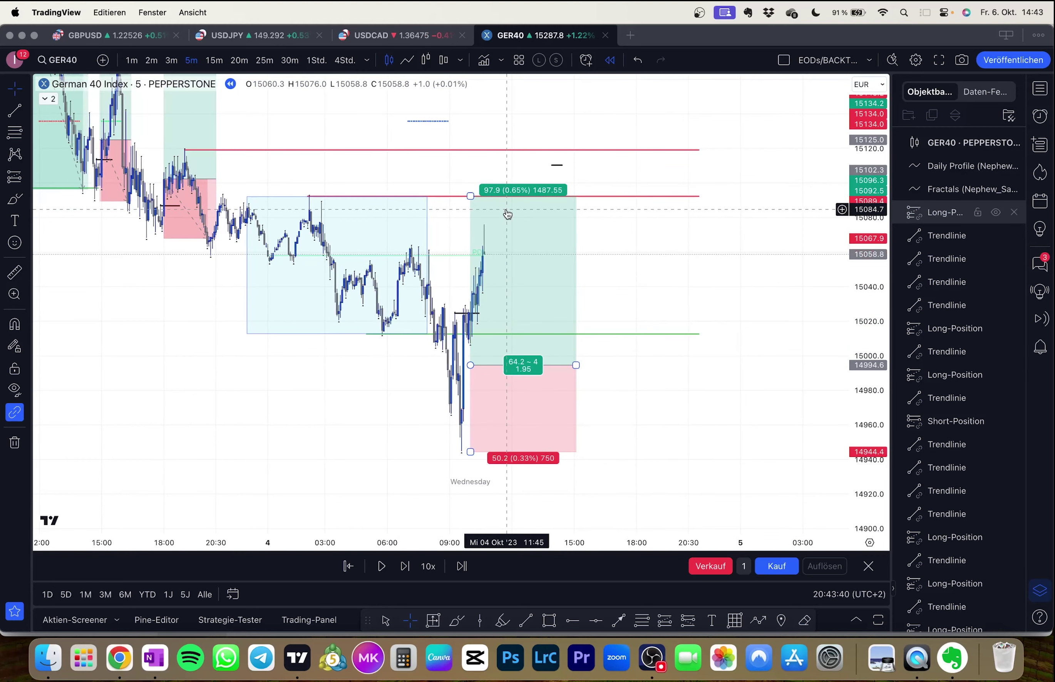
drag(695, 335, 429, 335)
Step: Advance the replay candle by candle until price reaches the long position's target at the lower red line
drag(658, 297, 654, 353)
key(shift+Right)
key(shift+Right)
key(shift+Right)
key(shift+Right)
key(shift+Right)
key(shift+Right)
key(shift+Right)
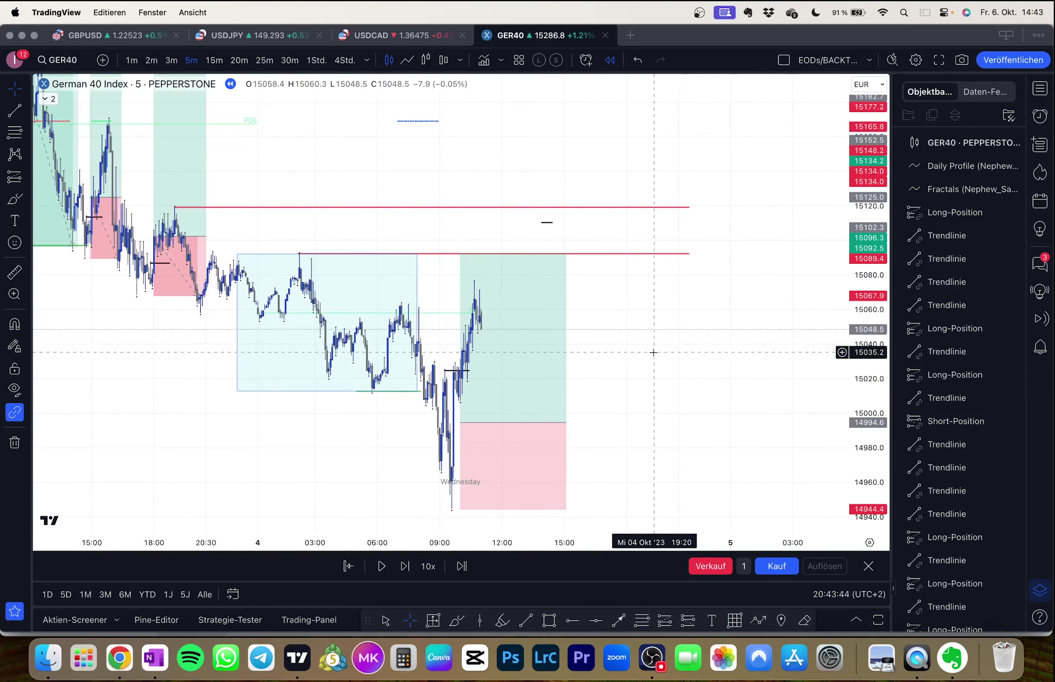
key(shift+Right)
key(shift+Right)
key(shift+Right)
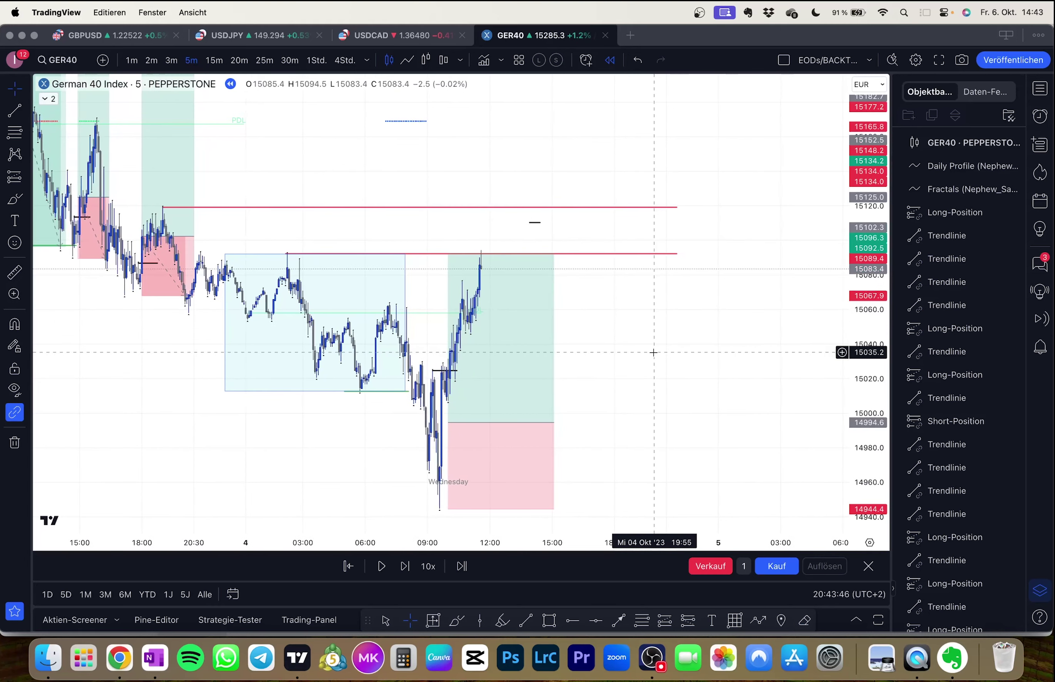
Step: Delete the short black line lying between the two red horizontal lines
drag(634, 356, 668, 292)
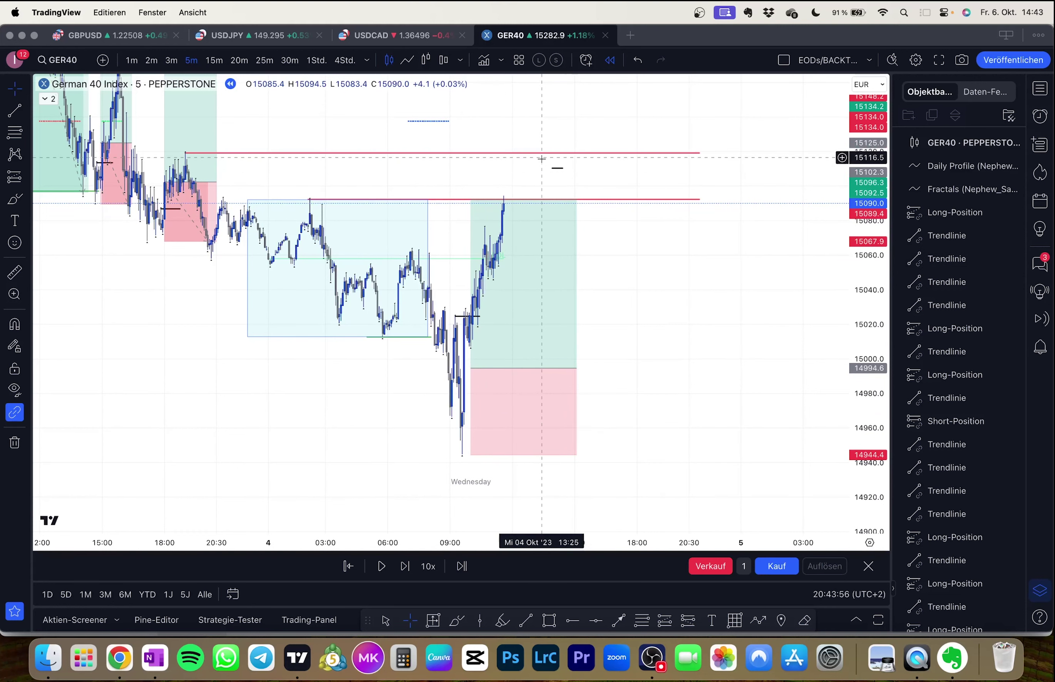
click(558, 170)
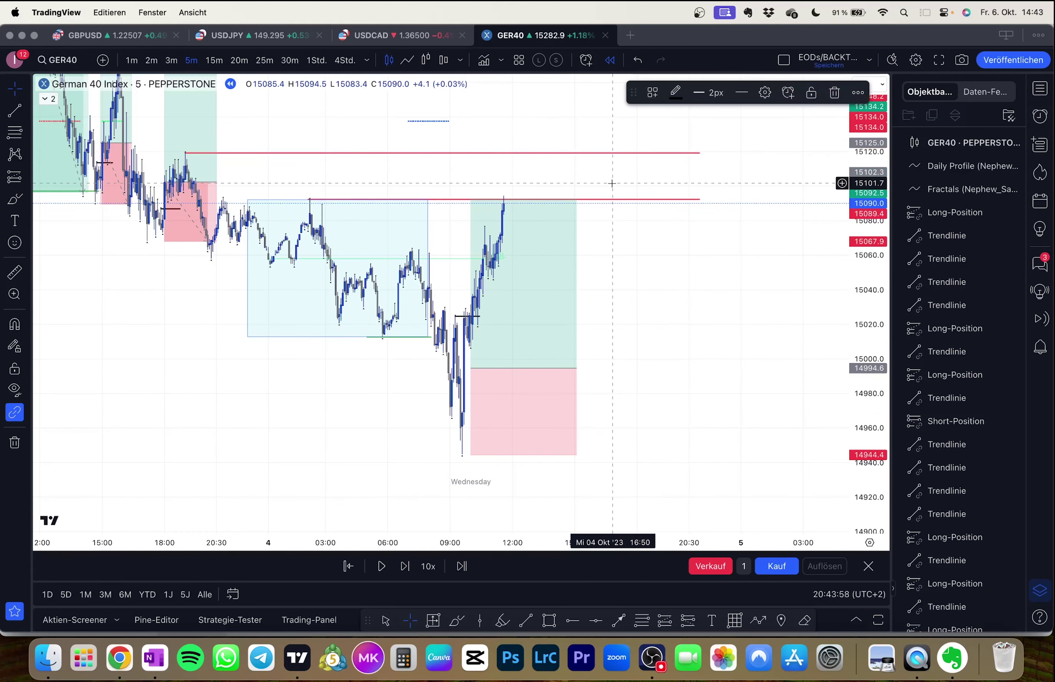
mouse_move(662, 282)
mouse_down()
mouse_move(673, 327)
mouse_move(649, 283)
mouse_up()
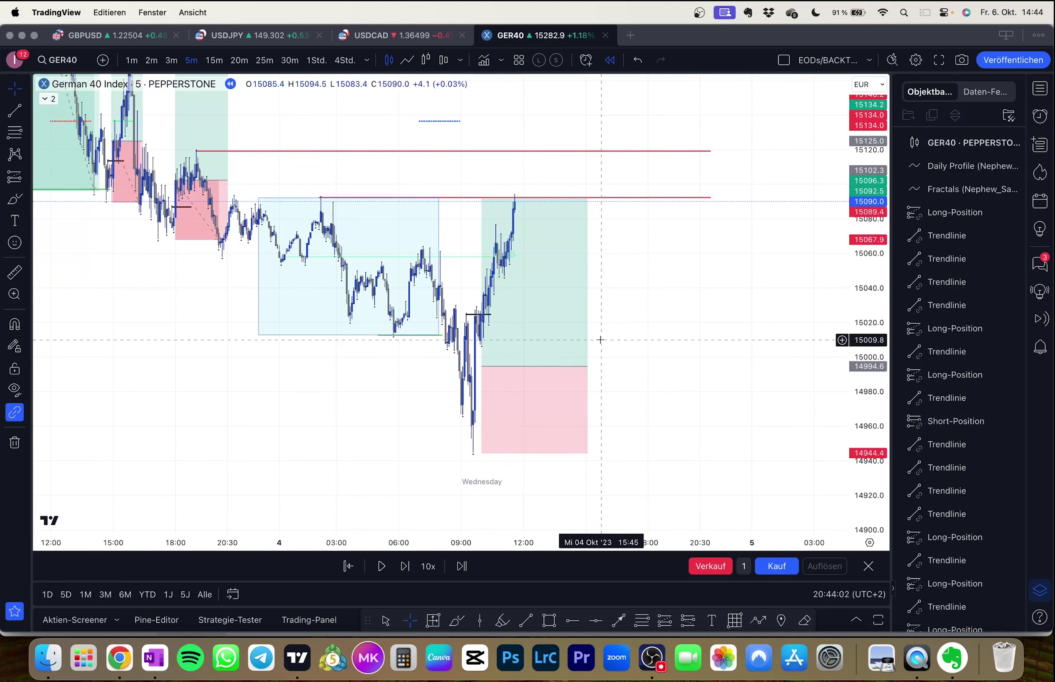
Step: Delete the 4 October long position and the black trend line at its breakout level
drag(600, 340, 693, 315)
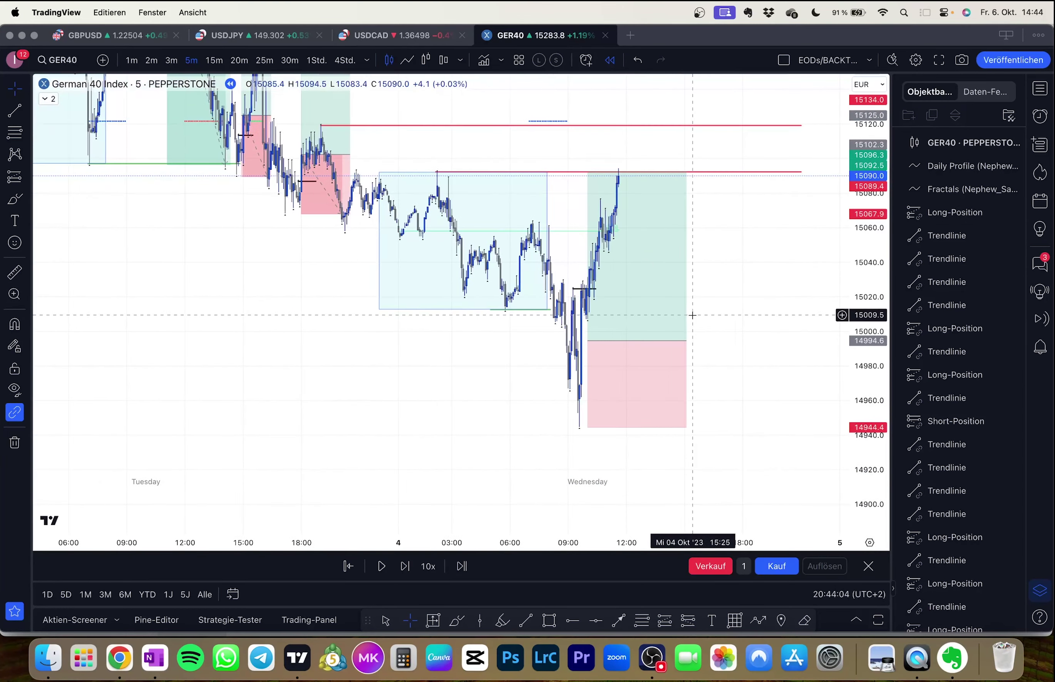
mouse_move(508, 371)
mouse_down()
mouse_move(629, 438)
mouse_move(589, 402)
mouse_move(421, 322)
mouse_move(404, 360)
mouse_up()
click(519, 360)
key(BackSpace)
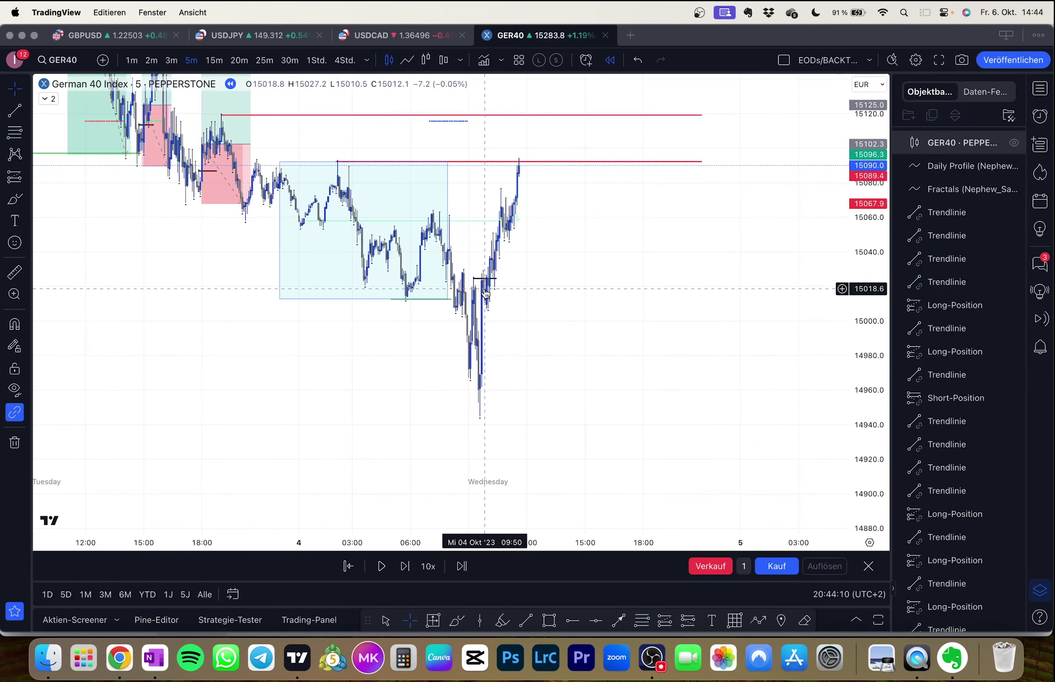
click(485, 278)
key(Delete)
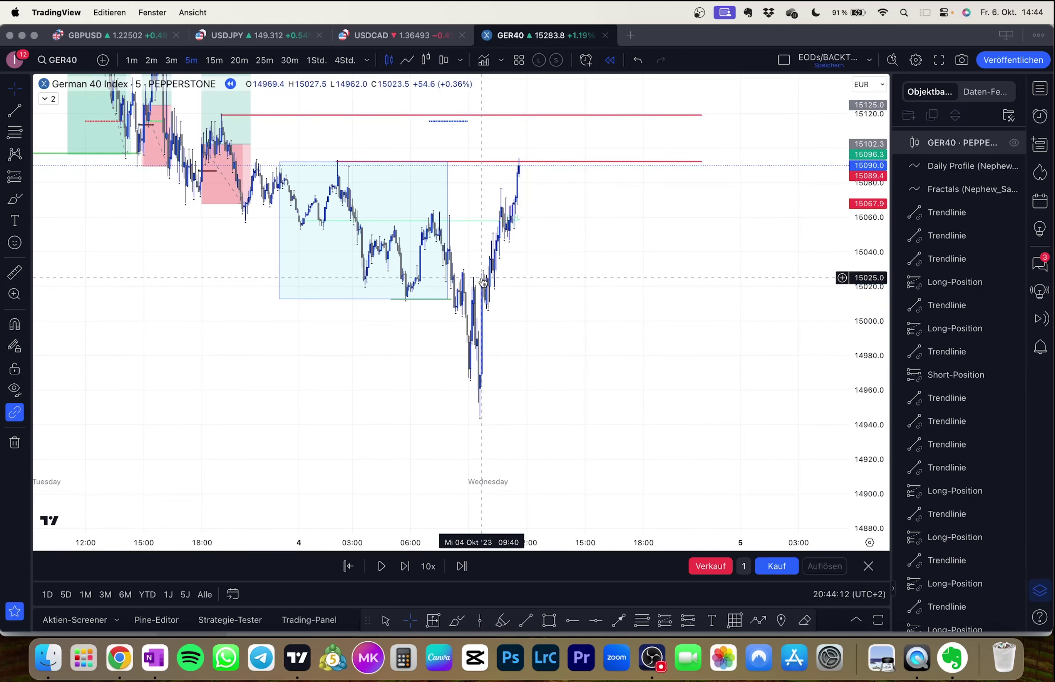
Step: Advance the replay several more candles to follow price above the lower red line toward the upper one
drag(489, 283, 528, 300)
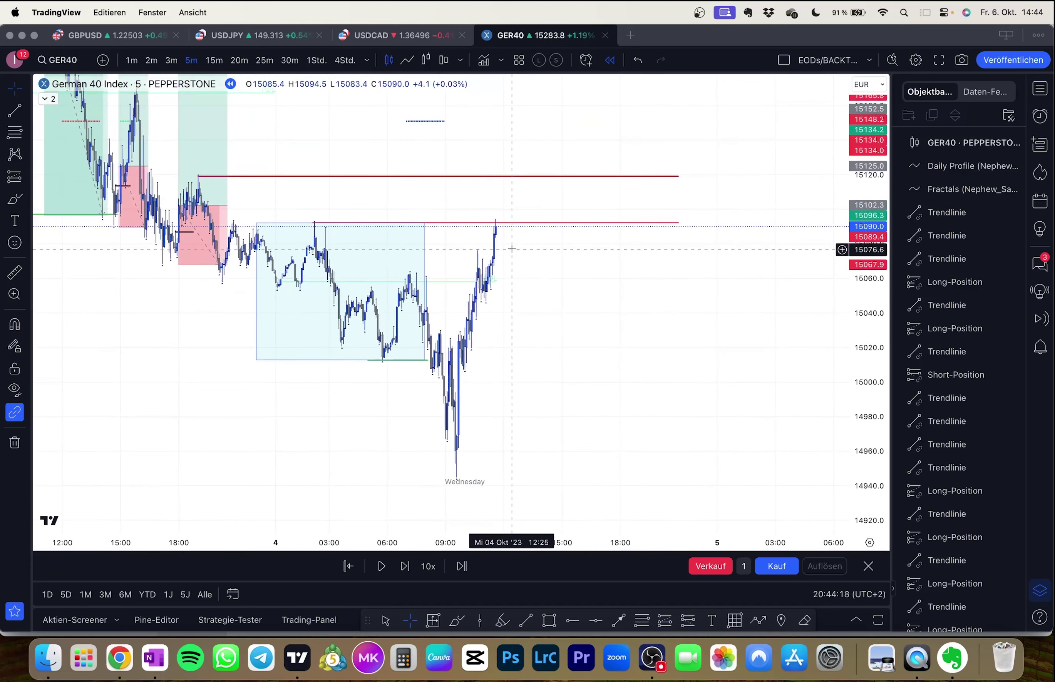
key(shift+Right)
key(shift+Right)
key(shift+Right)
key(shift+Right)
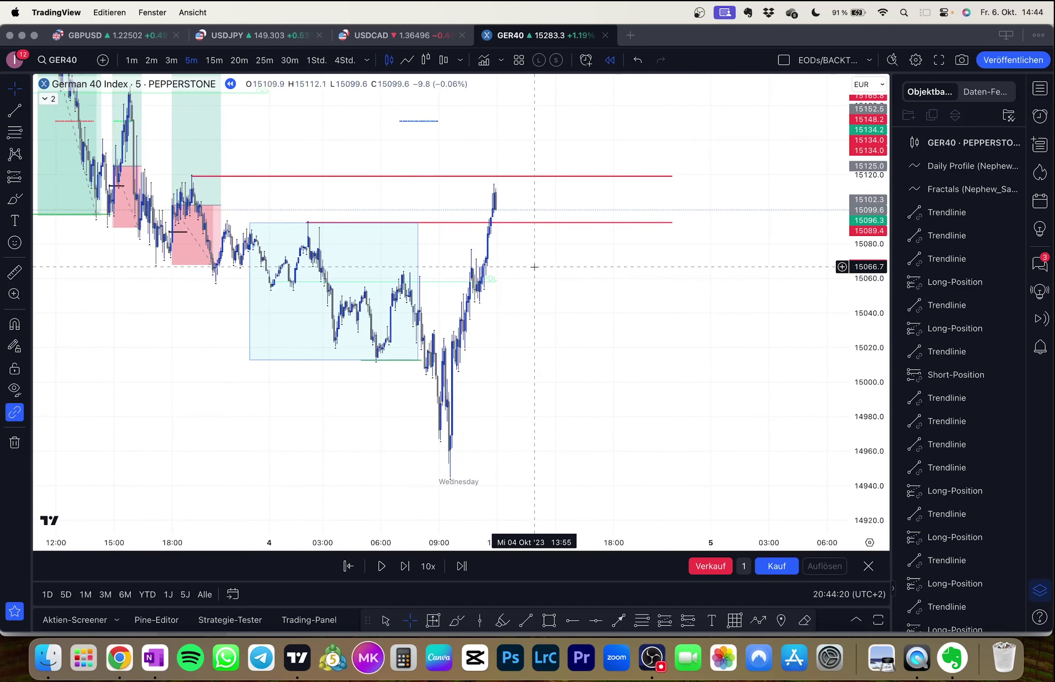
Step: Advance the replay a few candles until price reaches the upper red line
key(shift+Right)
key(shift+Right)
key(shift+Right)
key(shift+Right)
Step: Advance the replay further until price has pulled back from the upper red line toward the lower one
drag(529, 269, 625, 367)
scroll(537, 324, up, 2)
drag(824, 382, 808, 296)
drag(561, 346, 614, 382)
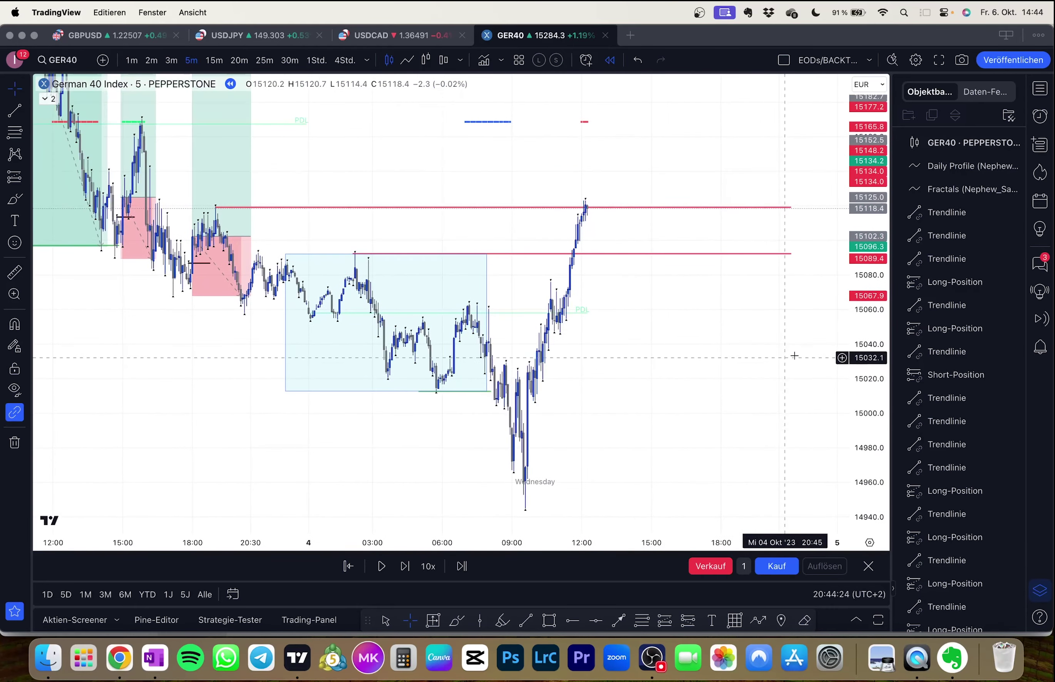
drag(852, 325, 852, 241)
drag(704, 319, 637, 369)
key(shift+Right)
key(shift+Right)
key(shift+Right)
key(shift+Right)
key(shift+Right)
key(shift+Right)
key(shift+Right)
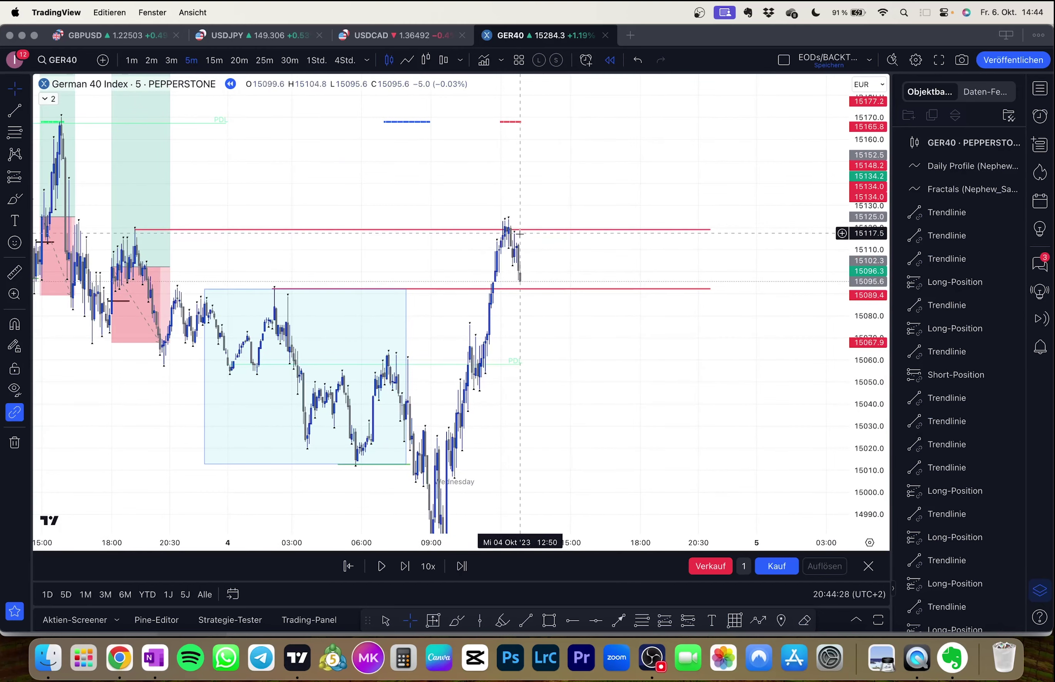
key(shift+Right)
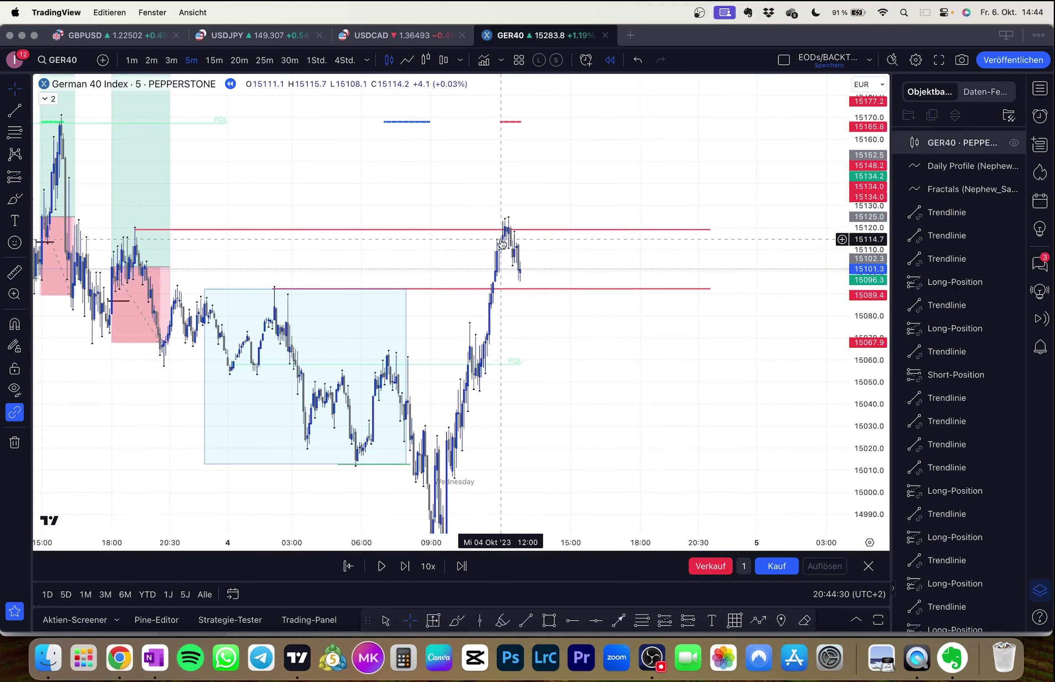
Step: Shorten both red horizontal lines so each ends where the 4 October rally crosses its level, the upper one at 11:55
drag(875, 383, 867, 220)
drag(516, 141, 569, 304)
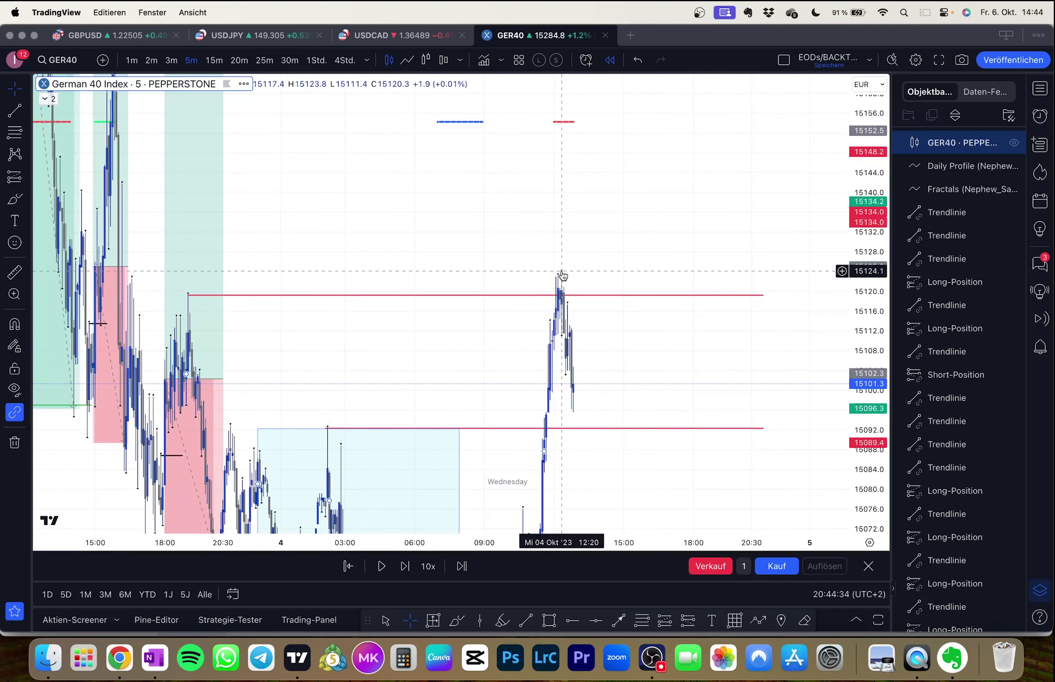
mouse_move(600, 296)
mouse_down()
mouse_move(578, 257)
mouse_move(603, 296)
mouse_up()
drag(618, 350, 584, 315)
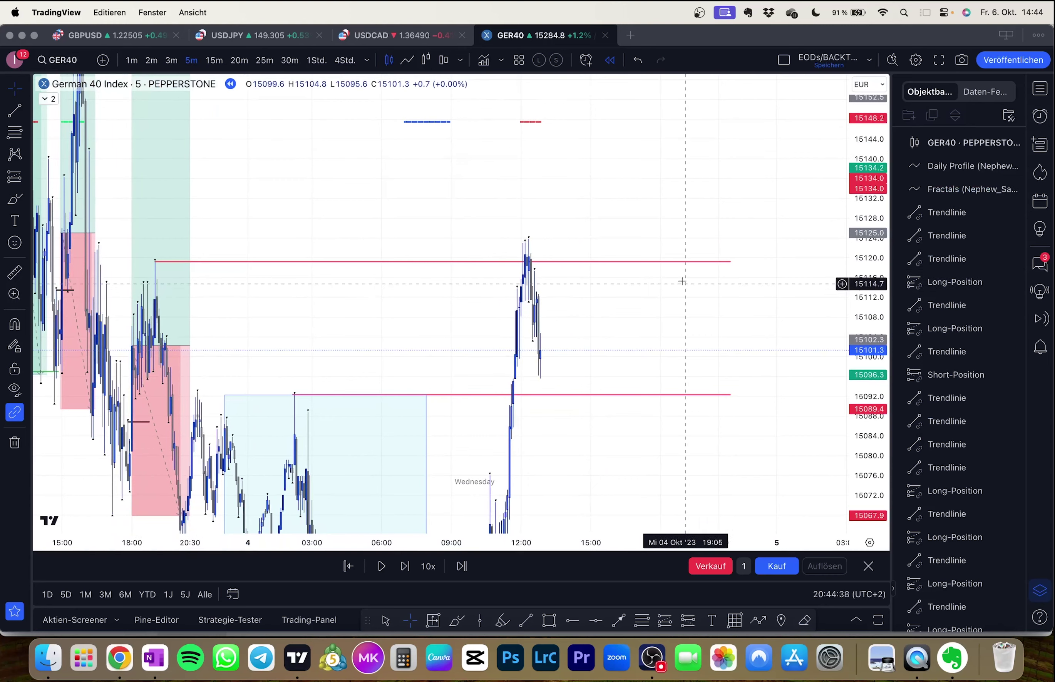
click(731, 261)
drag(730, 262, 519, 261)
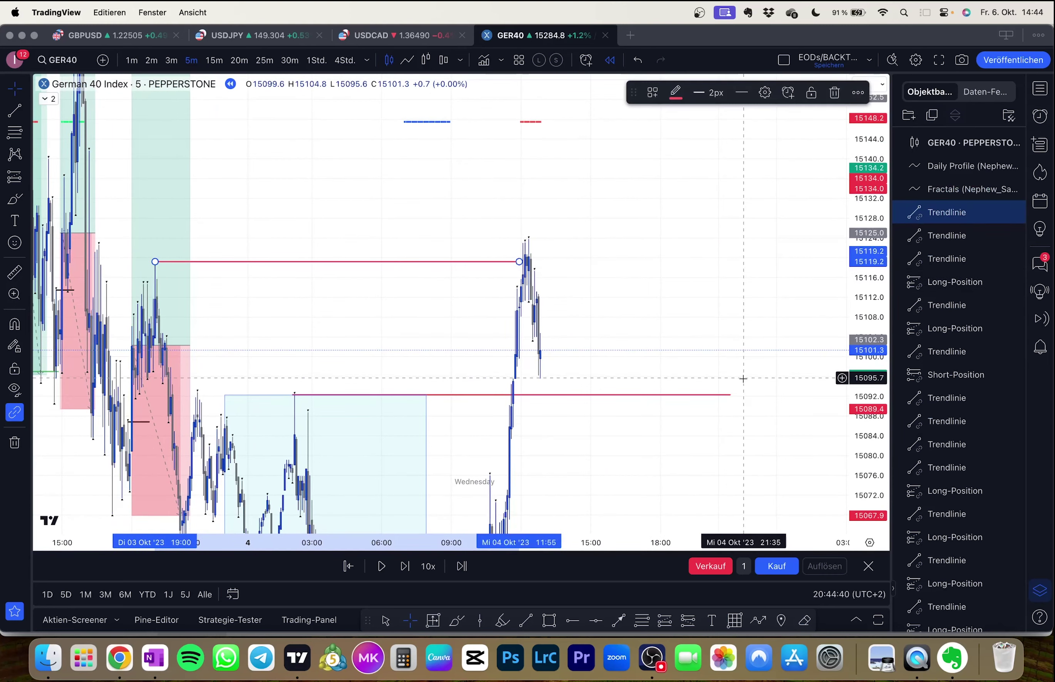
drag(733, 392, 506, 398)
Step: Draw a short horizontal black trend line at about 15111 across the pullback below the 4 October midday high
drag(599, 333, 595, 321)
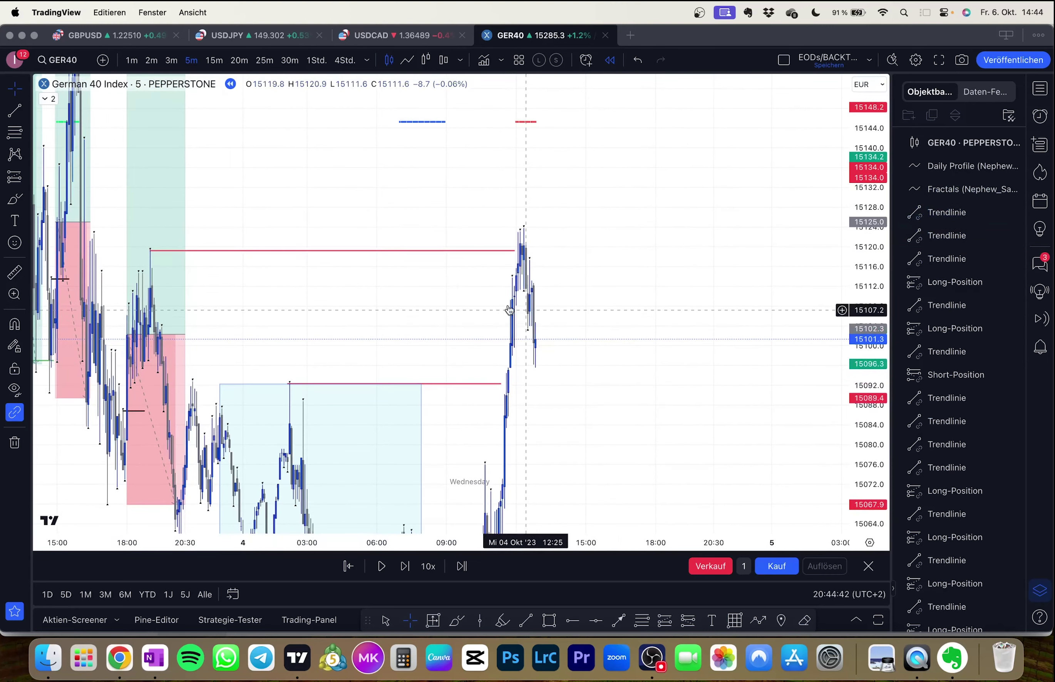
key(alt+t)
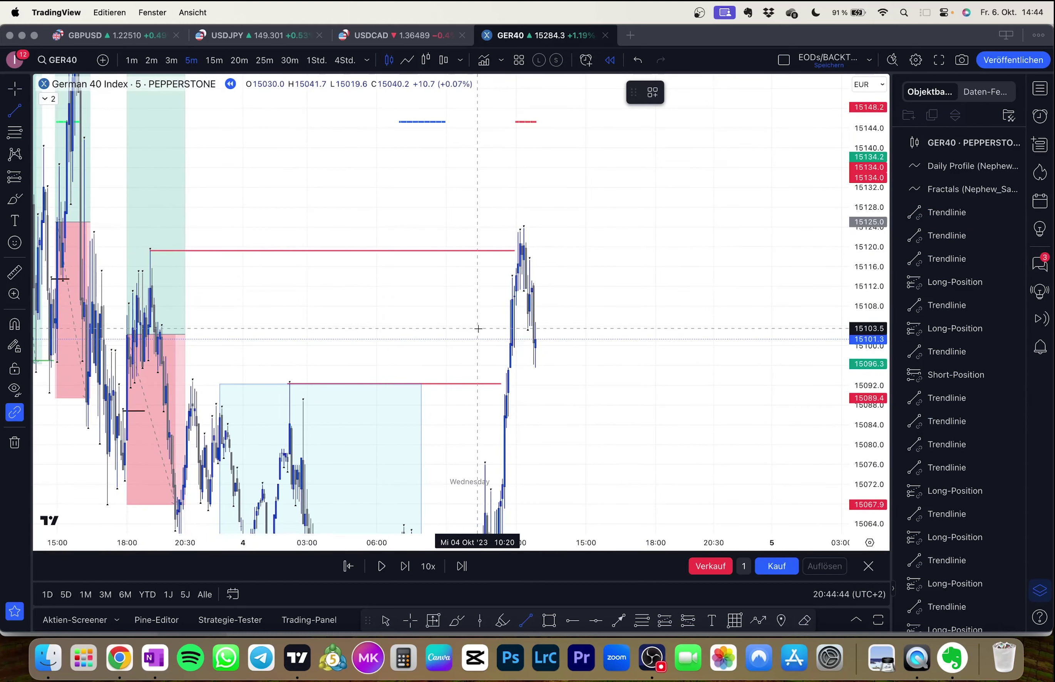
drag(524, 322, 559, 289)
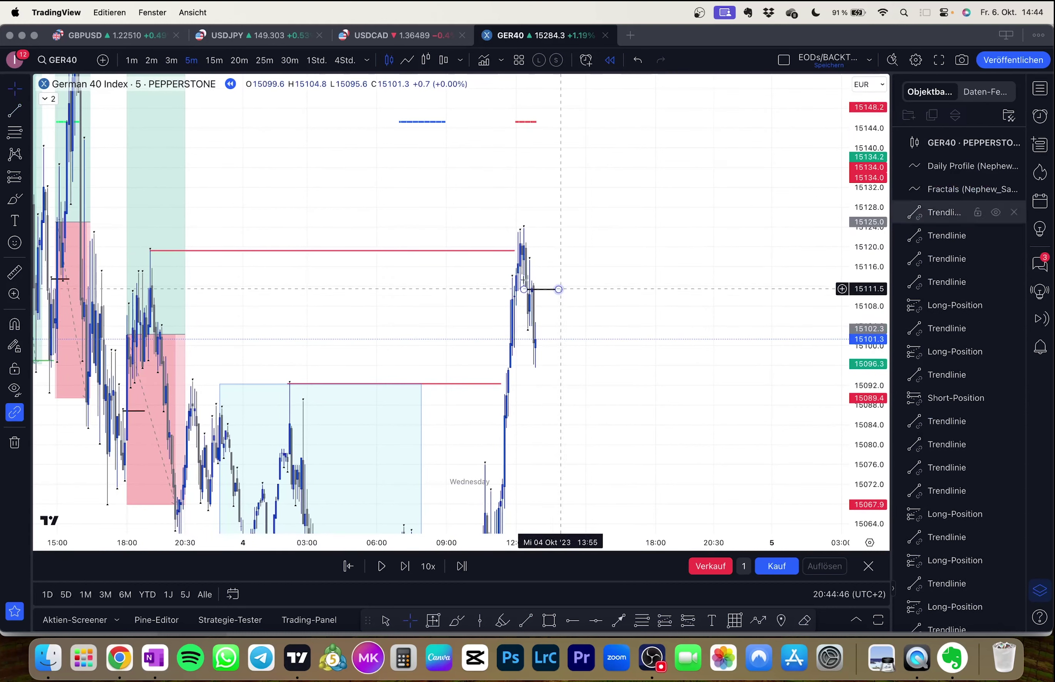
key(Escape)
Step: Place a short position below the black line with entry at 15106.7 and stop at 15123.7 near the recent high
click(29, 177)
click(84, 191)
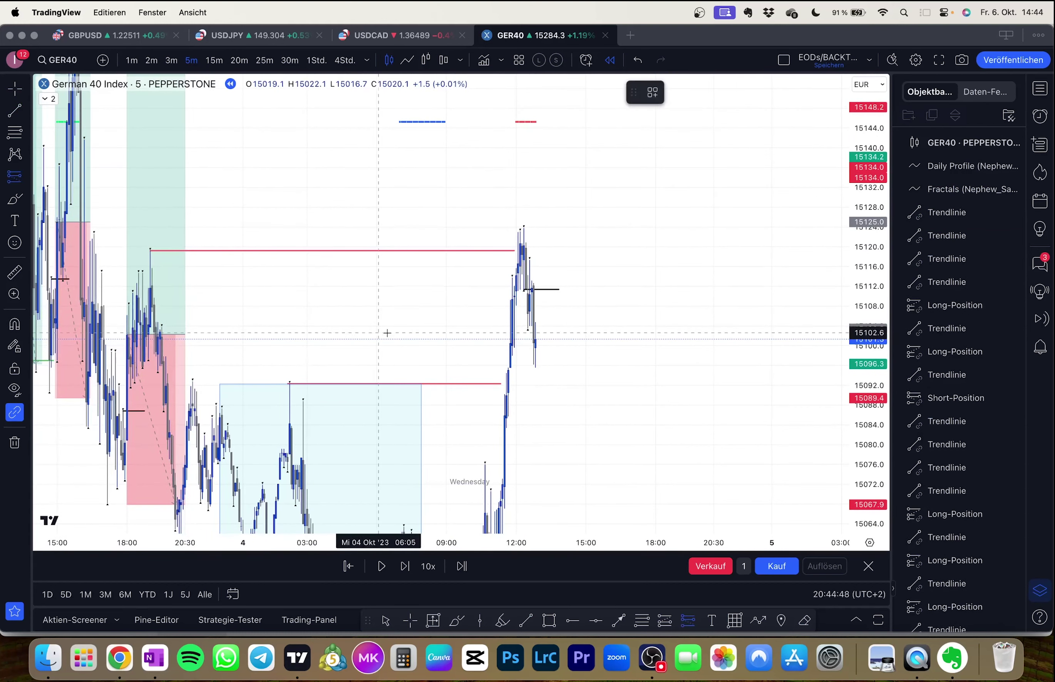
click(528, 313)
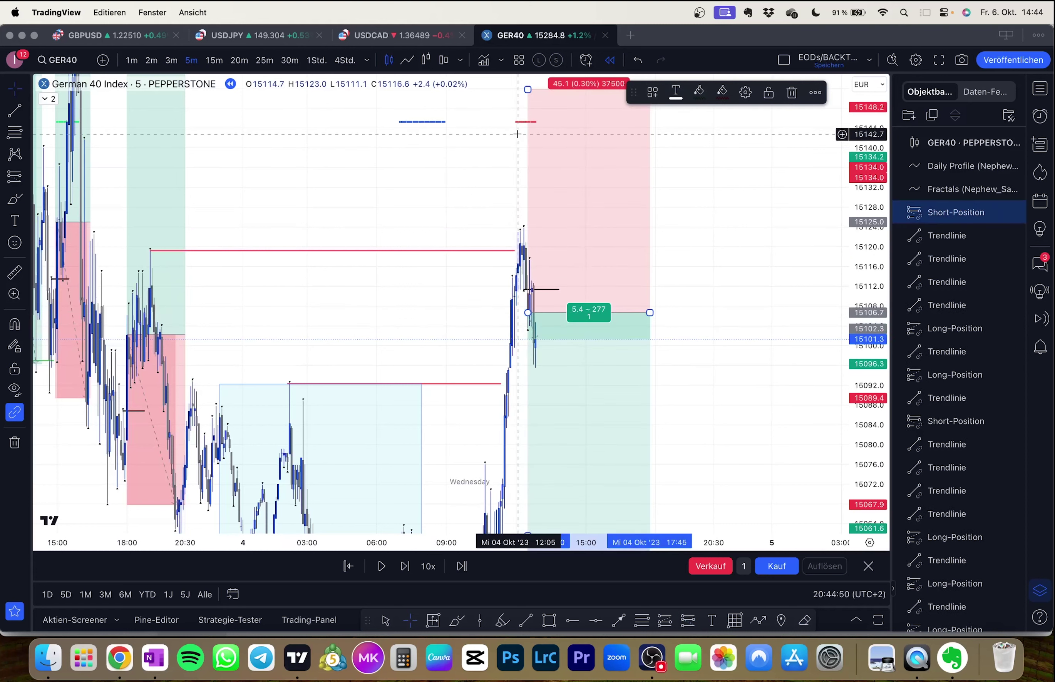
drag(527, 91, 555, 229)
Step: Extend the short position's target down to 14944.6 at the 4 October low
drag(445, 223, 420, 128)
drag(859, 226, 856, 390)
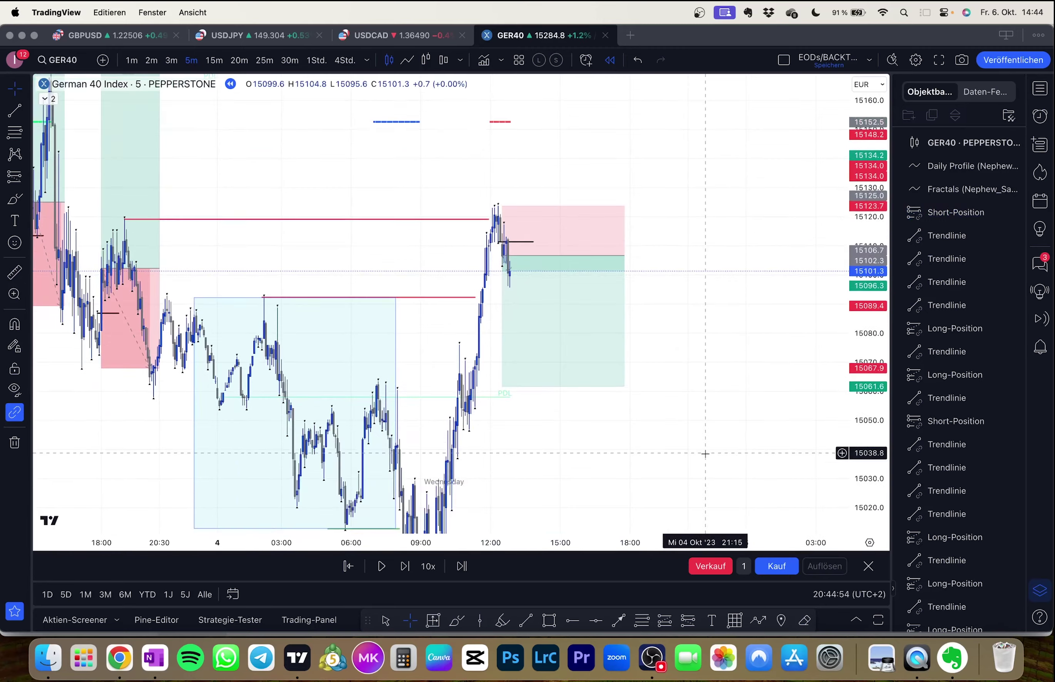
drag(706, 454, 686, 370)
drag(856, 251, 853, 350)
drag(647, 355, 634, 304)
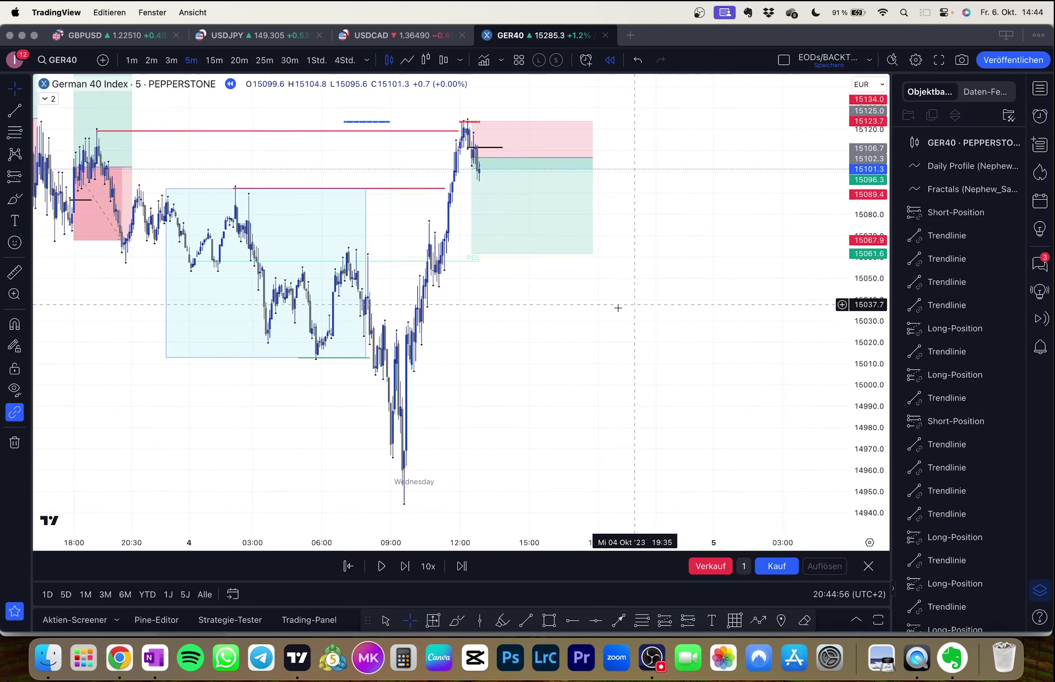
scroll(511, 325, left, 1)
click(480, 211)
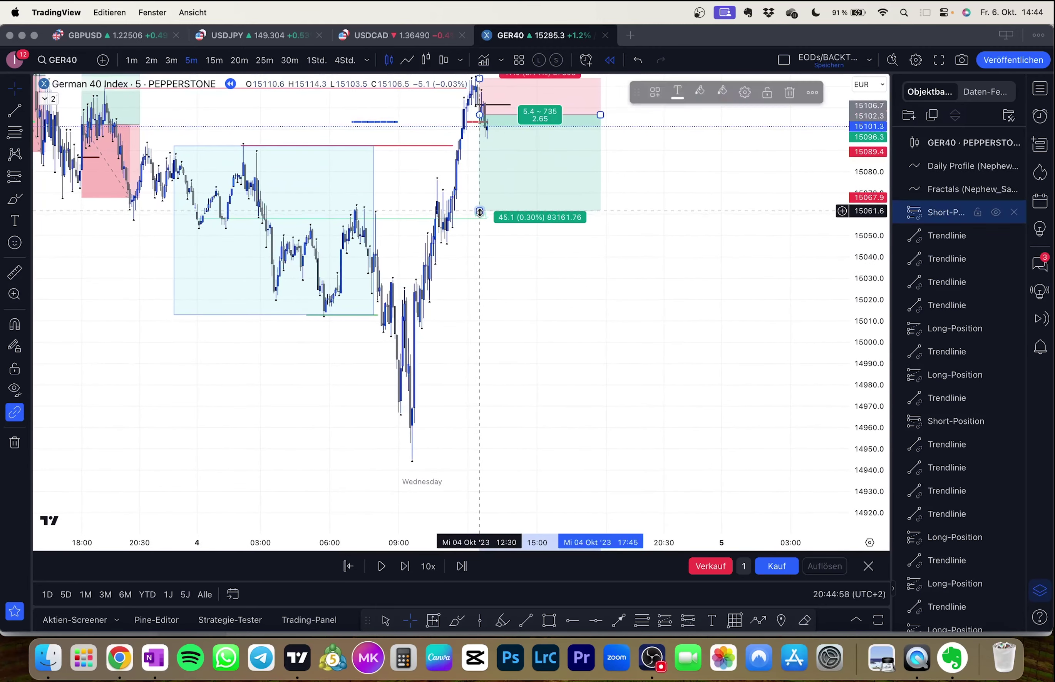
drag(480, 211, 483, 461)
Step: Advance the replay candle by candle until price runs through the short position's stop
scroll(636, 384, left, 2)
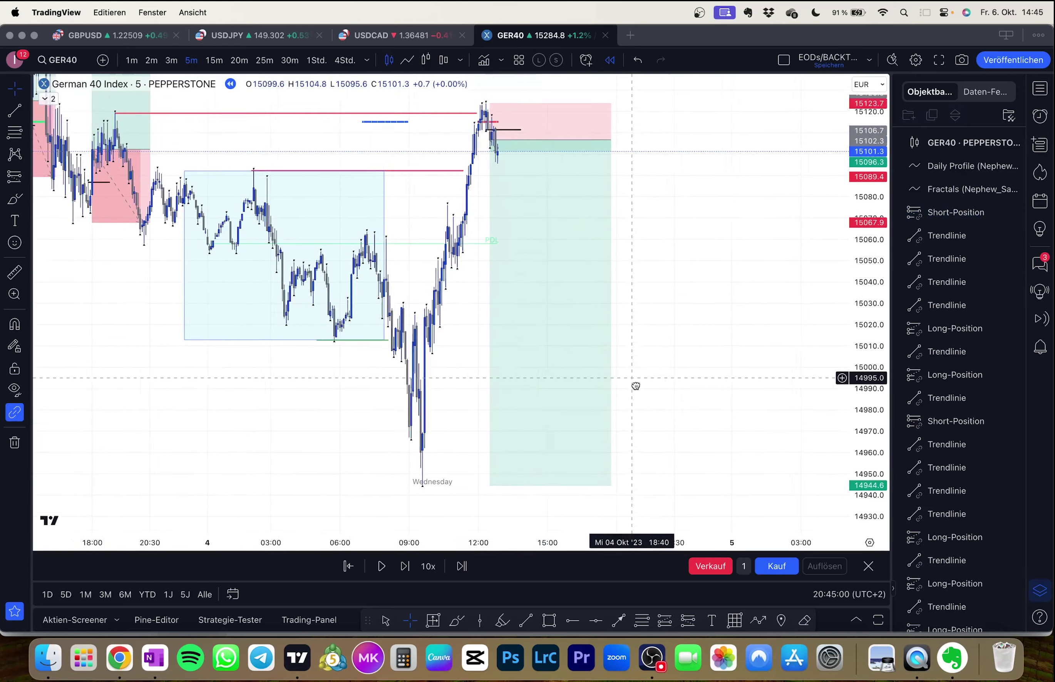
click(655, 225)
drag(539, 207, 560, 270)
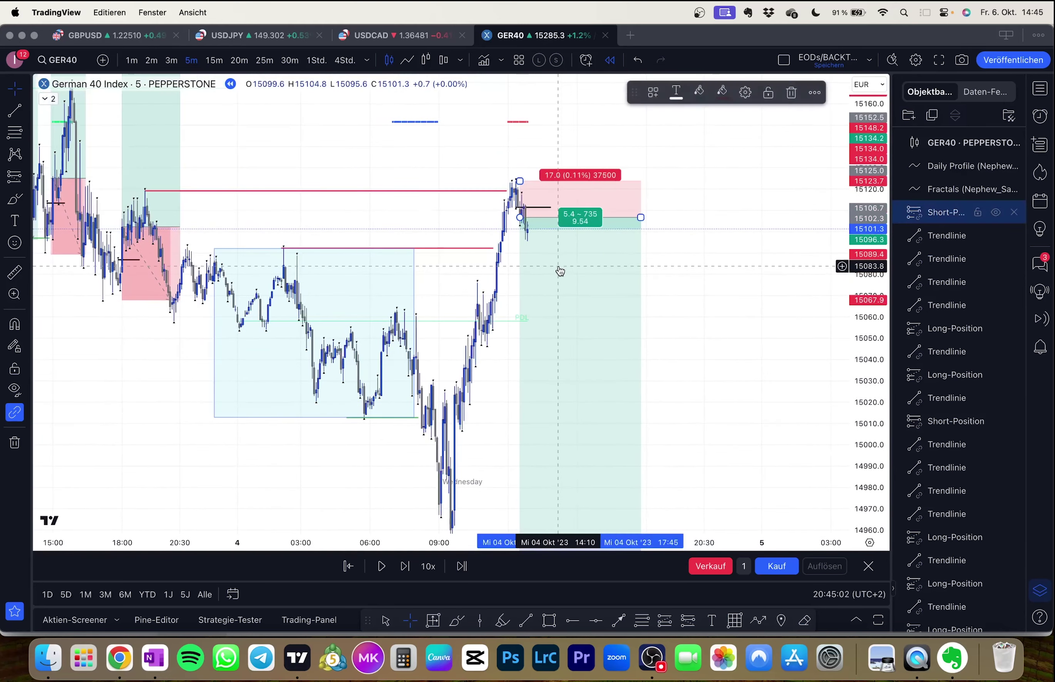
drag(704, 266, 705, 215)
scroll(798, 292, left, 2)
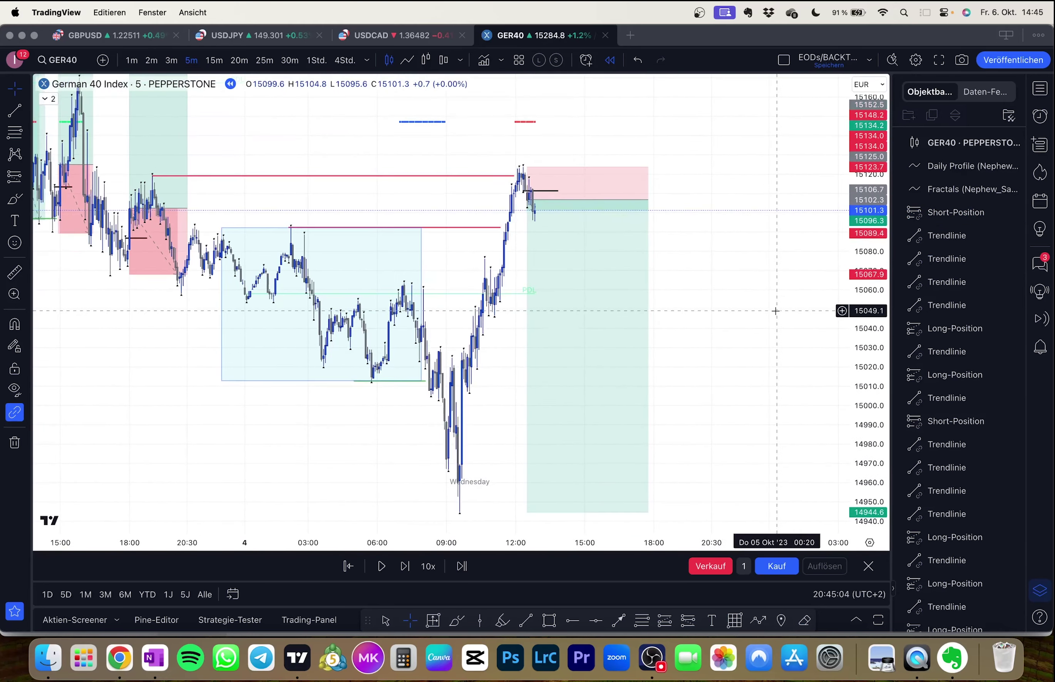
key(shift+Right)
key(shift+Right)
key(shift+Right)
key(shift+Right)
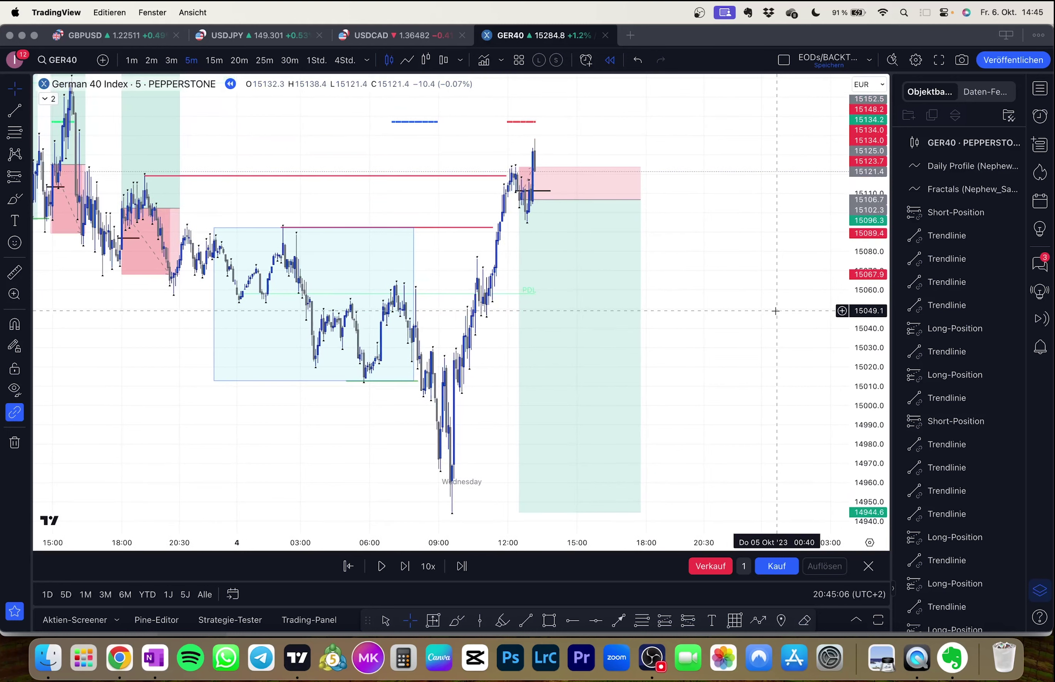
Step: Narrow the stopped-out short position so it ends at the candle that hit the stop
click(630, 203)
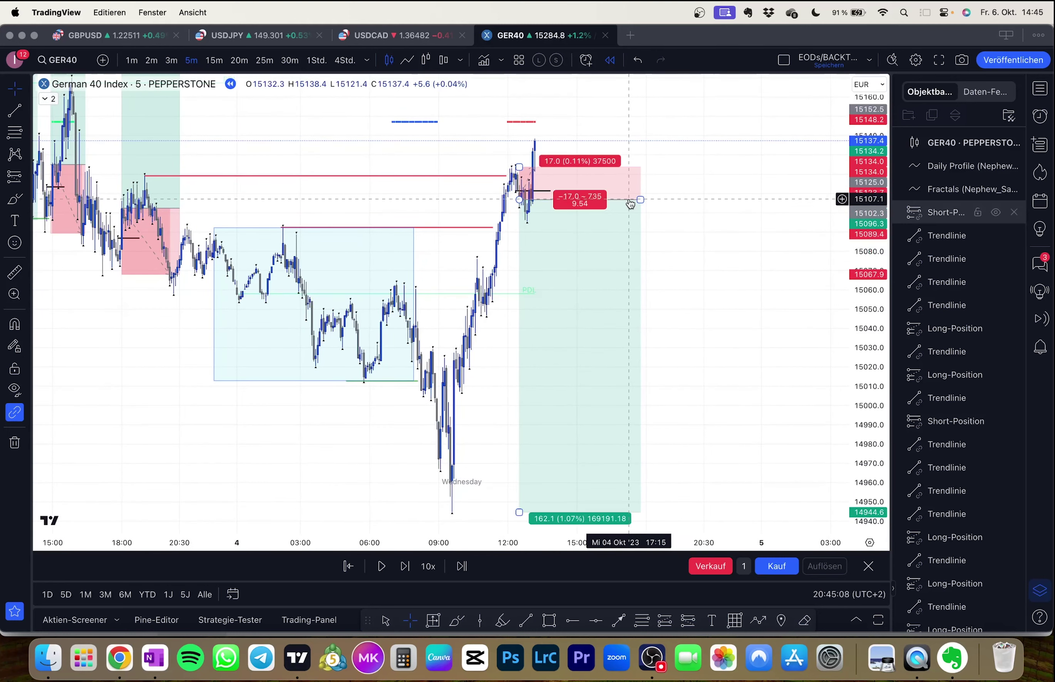
drag(639, 200, 534, 200)
drag(602, 215, 671, 267)
Step: Advance the replay until price has fallen back to the black line's level and turned up again
key(shift+Right)
key(shift+Right)
key(shift+Right)
key(shift+Right)
key(shift+Right)
key(shift+Right)
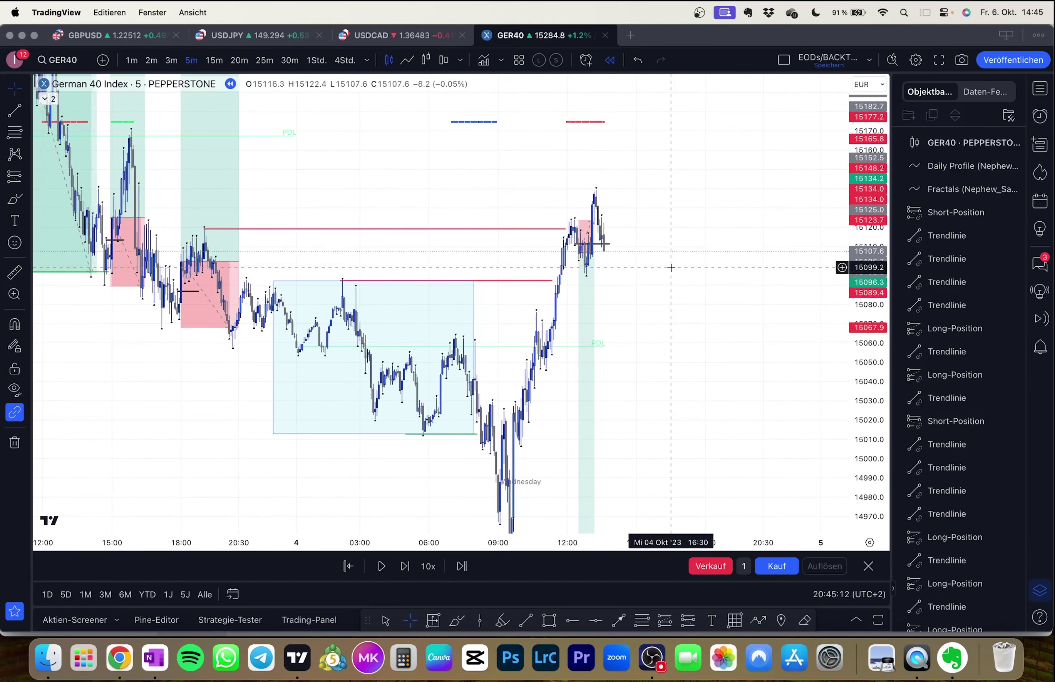
key(shift+Right)
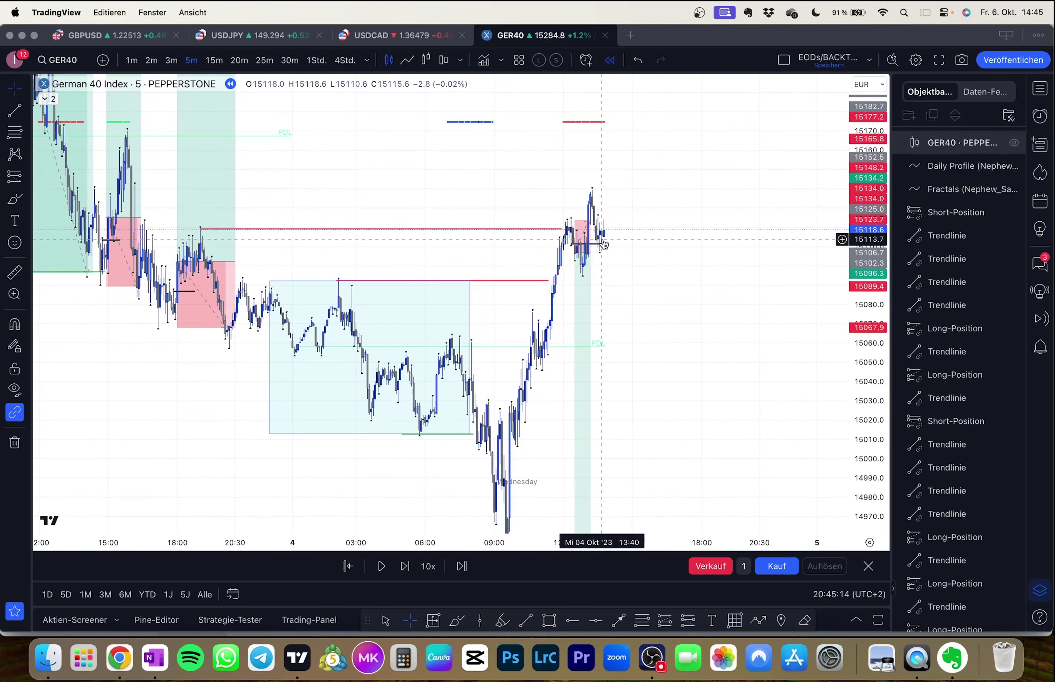
Step: Shorten the black trend line through the short position so it ends just past the position's edge
click(605, 244)
drag(606, 244, 595, 243)
click(639, 266)
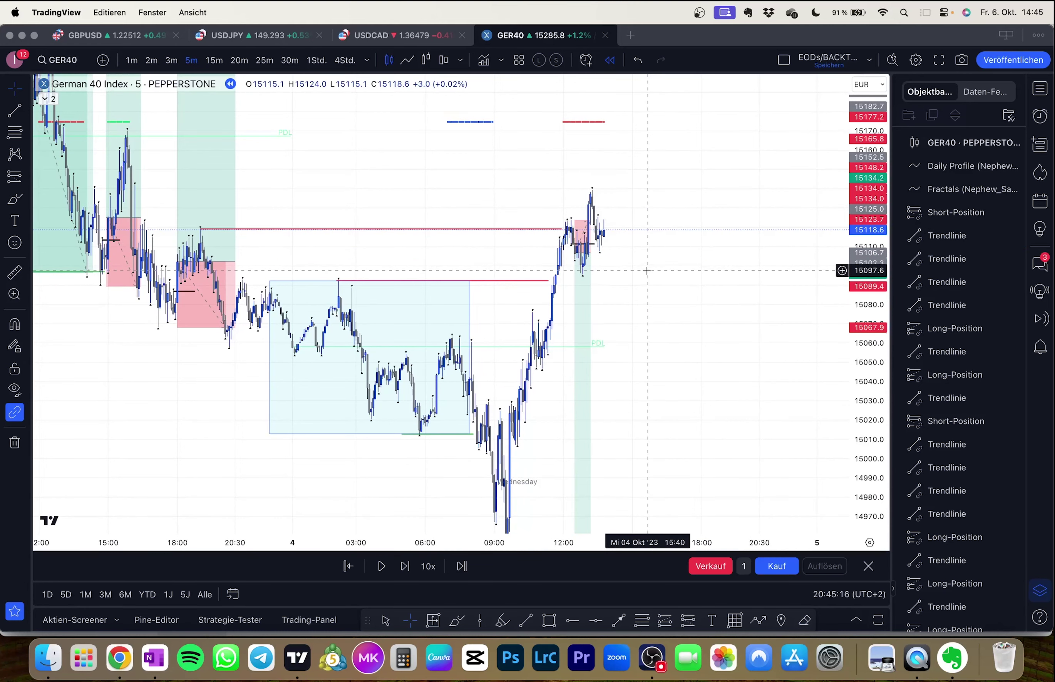
Step: Advance the replay until price breaks clearly above the high that stopped out the short position
key(shift+Right)
key(shift+Right)
key(shift+Right)
key(shift+Right)
key(shift+Right)
key(shift+Right)
key(shift+Right)
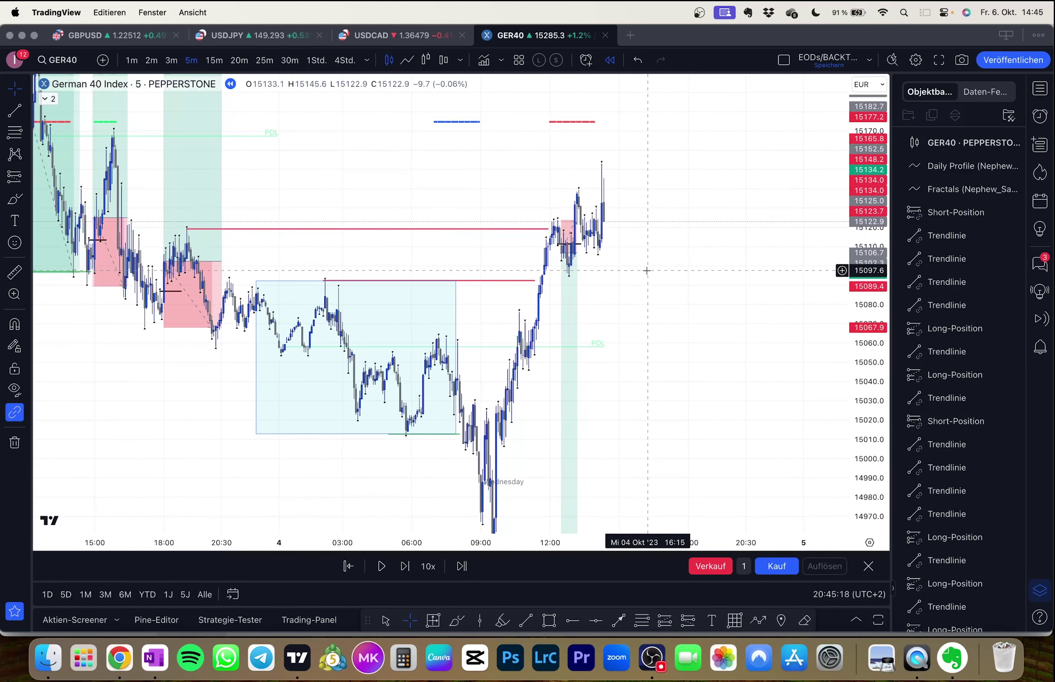
key(shift+Right)
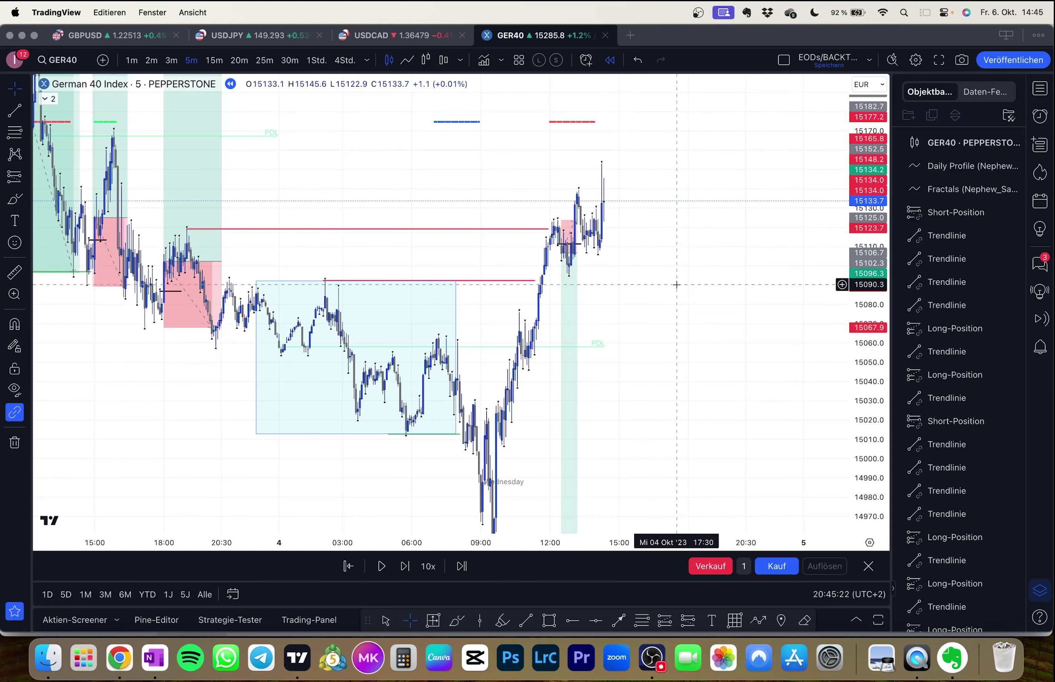
key(shift+Right)
key(shift+Right)
key(shift+Right)
key(shift+Right)
key(shift+Right)
key(shift+Right)
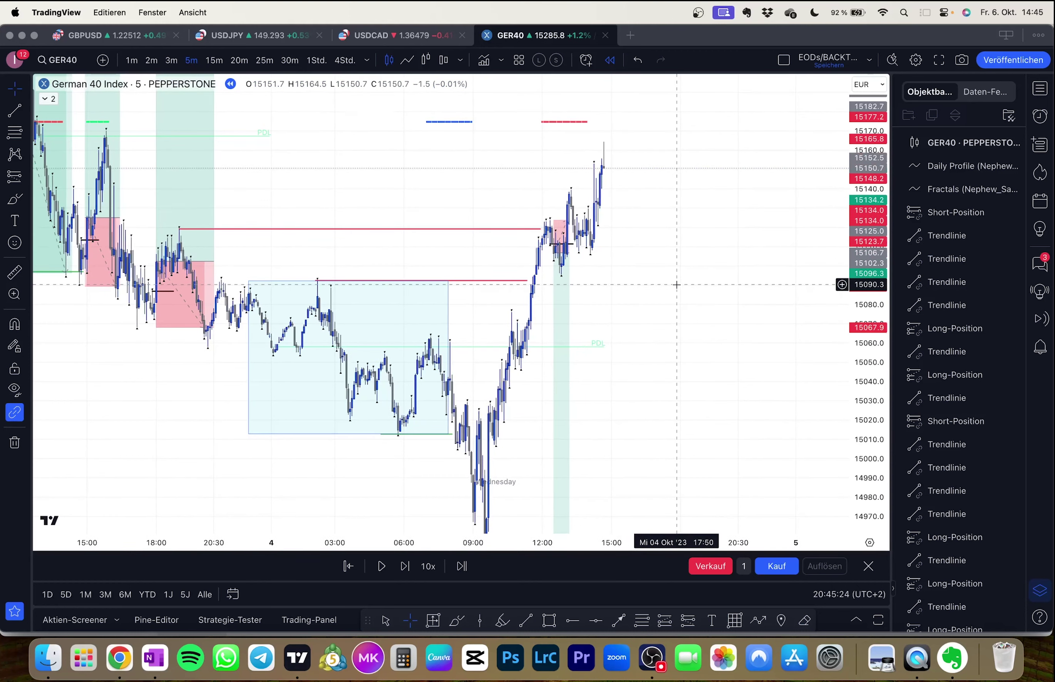
Step: Continue the replay through the afternoon peak until price drops sharply below the upper red line's level
key(shift+Right)
key(shift+Right)
key(shift+Right)
key(shift+Right)
key(shift+Right)
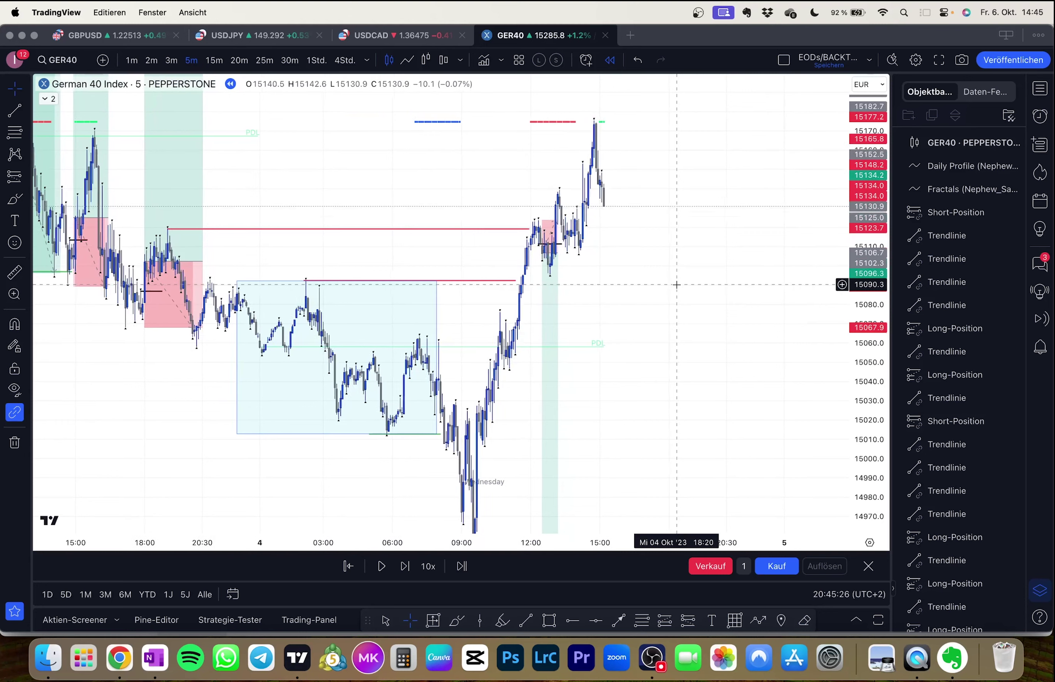
key(shift+Right)
key(shift+Right)
key(shift+Right)
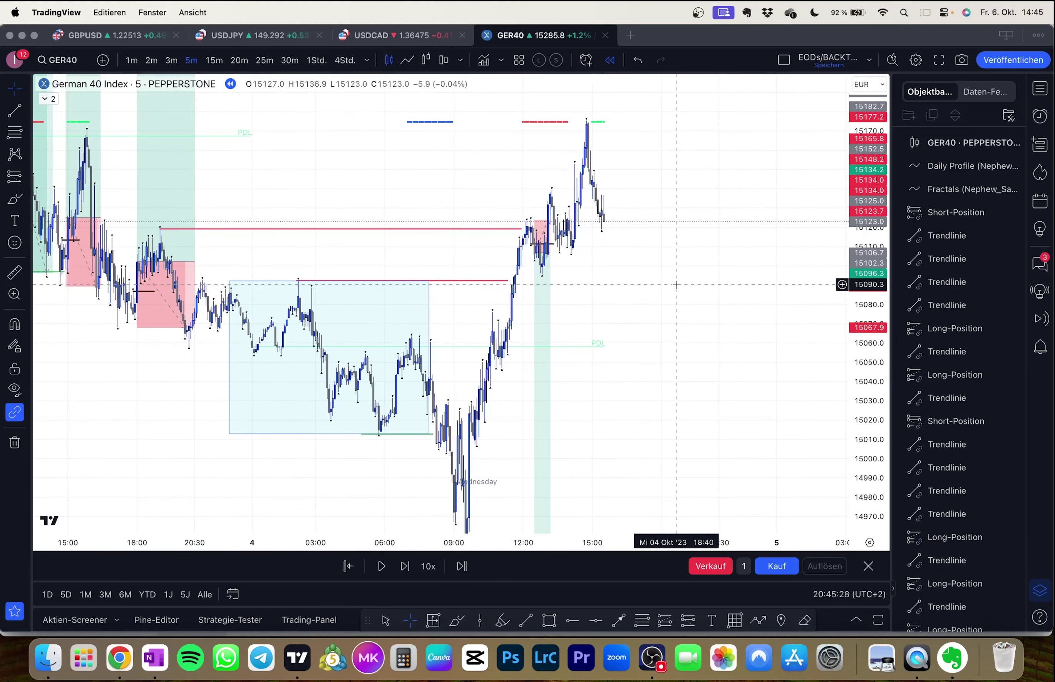
key(shift+Right)
key(shift+Right)
key(shift+Right)
key(shift+Right)
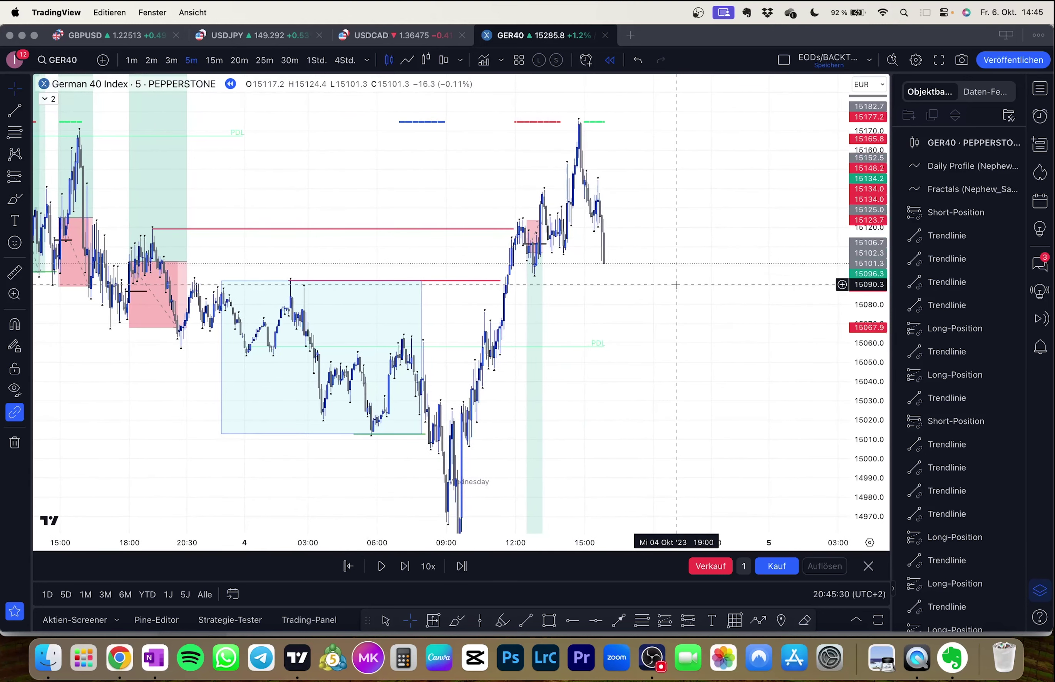
key(shift+Right)
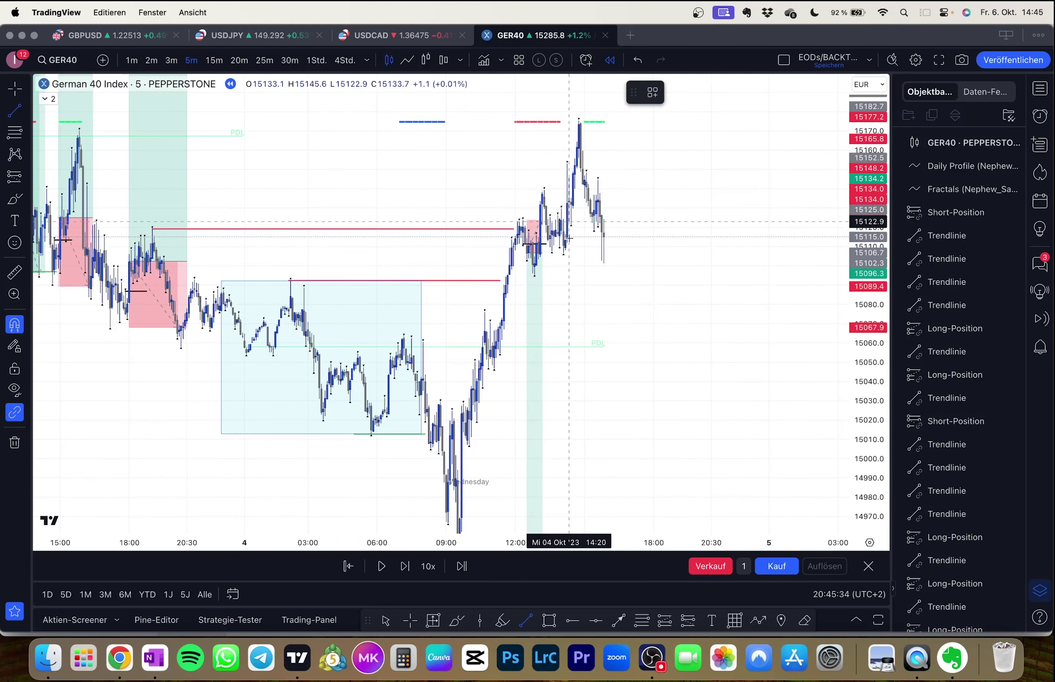
Step: Draw a horizontal black trend line at 15121.6 from the 14:25 candle to the latest candle
click(571, 224)
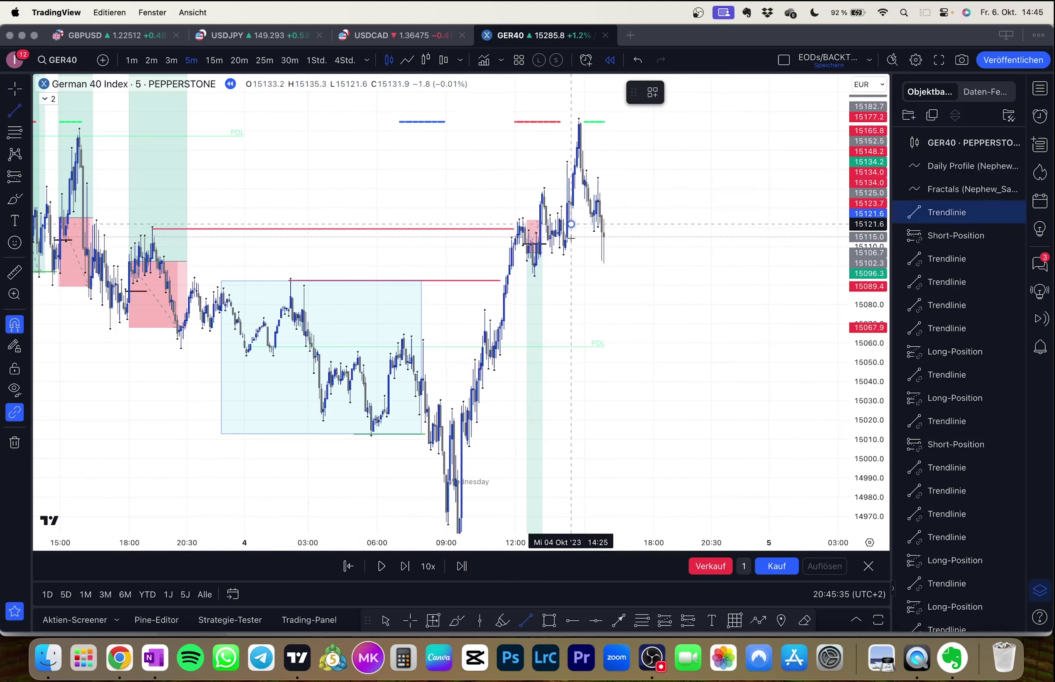
shift+click(606, 228)
click(622, 232)
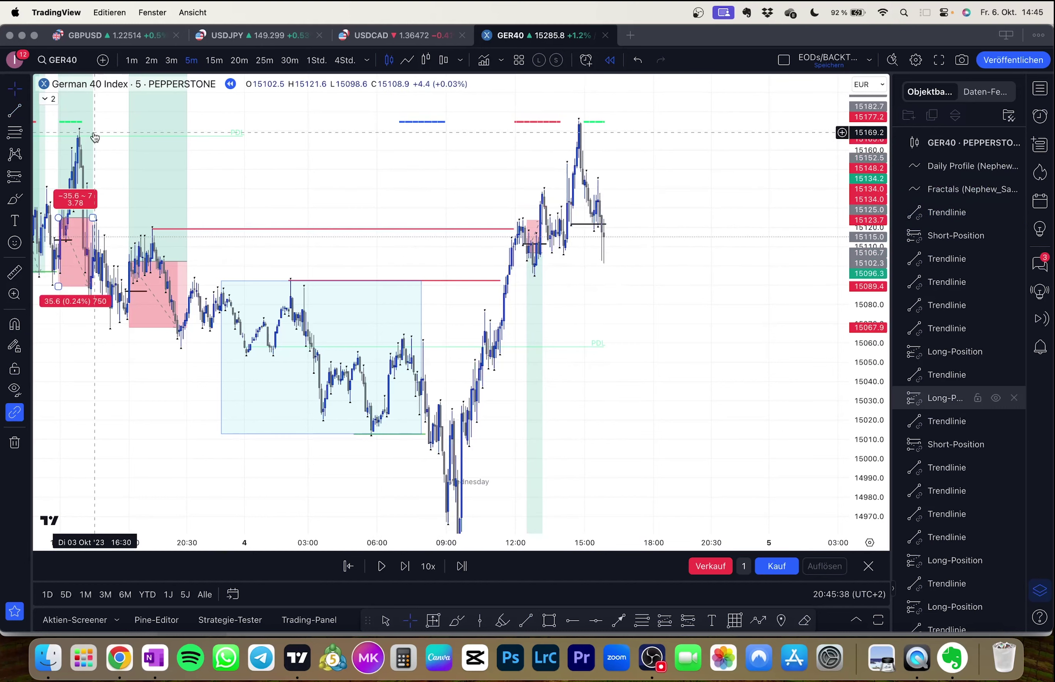
Step: Place a short position at the latest candle with entry at 15117.9, target at 14943.7 and stop at 15175.1
click(548, 247)
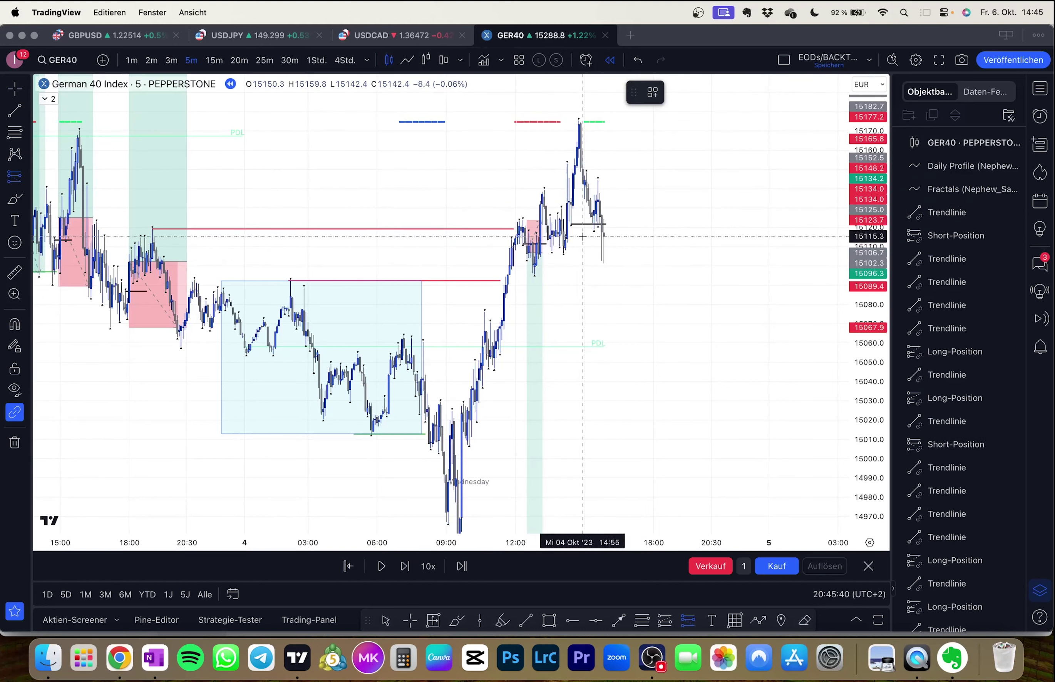
click(601, 232)
drag(584, 176, 564, 124)
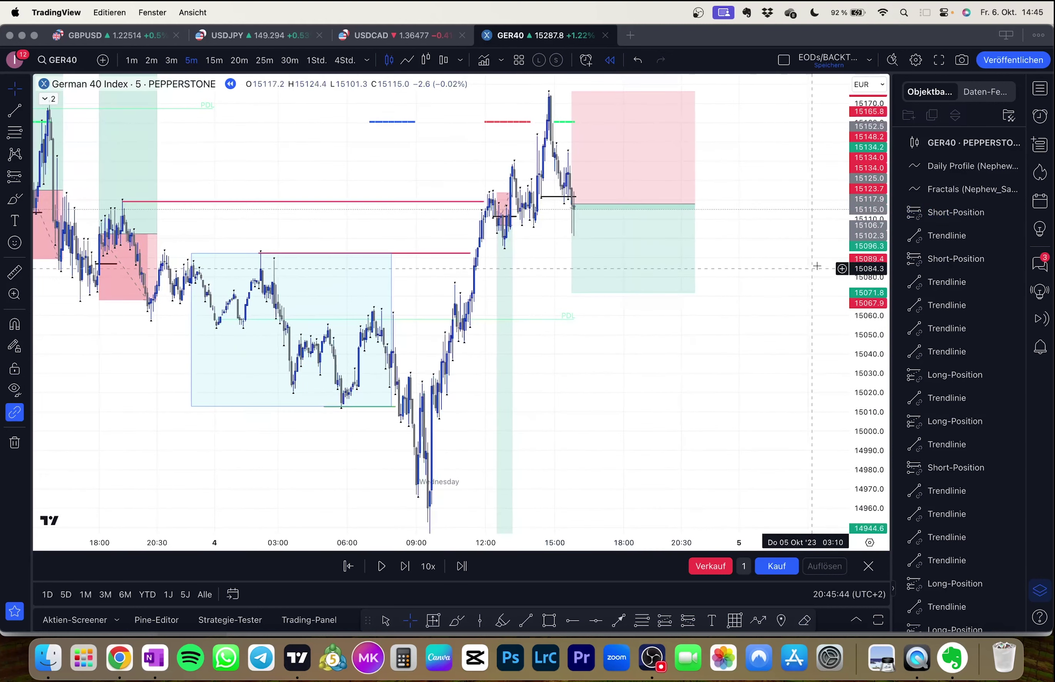
drag(872, 268, 874, 382)
drag(651, 348, 634, 309)
drag(554, 256, 552, 424)
drag(532, 345, 542, 411)
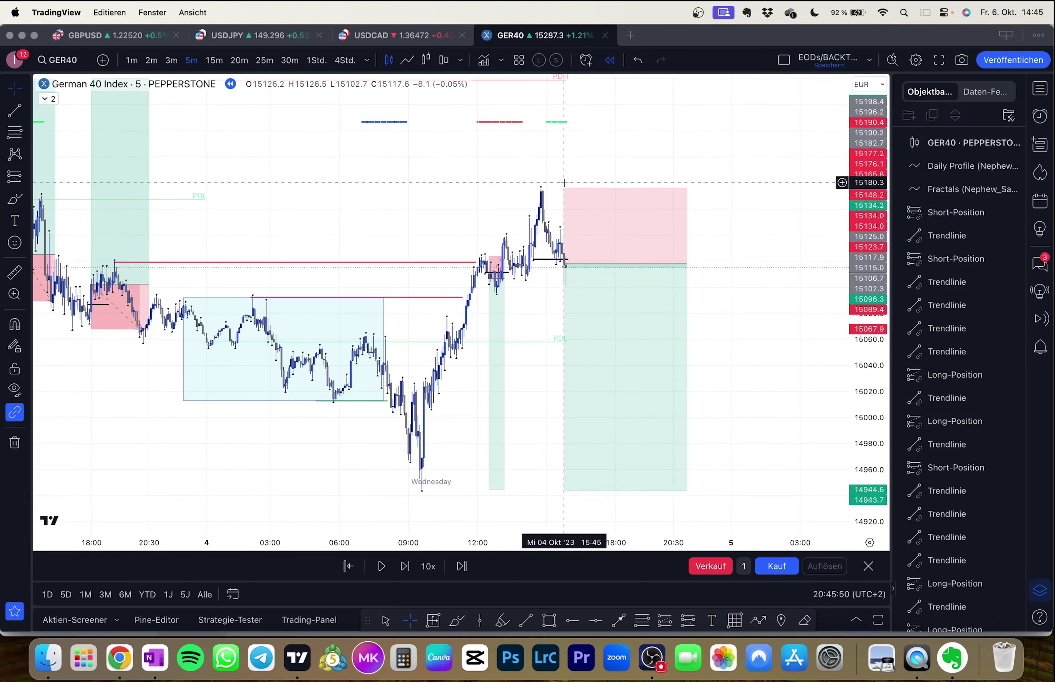
click(565, 187)
drag(565, 187, 565, 190)
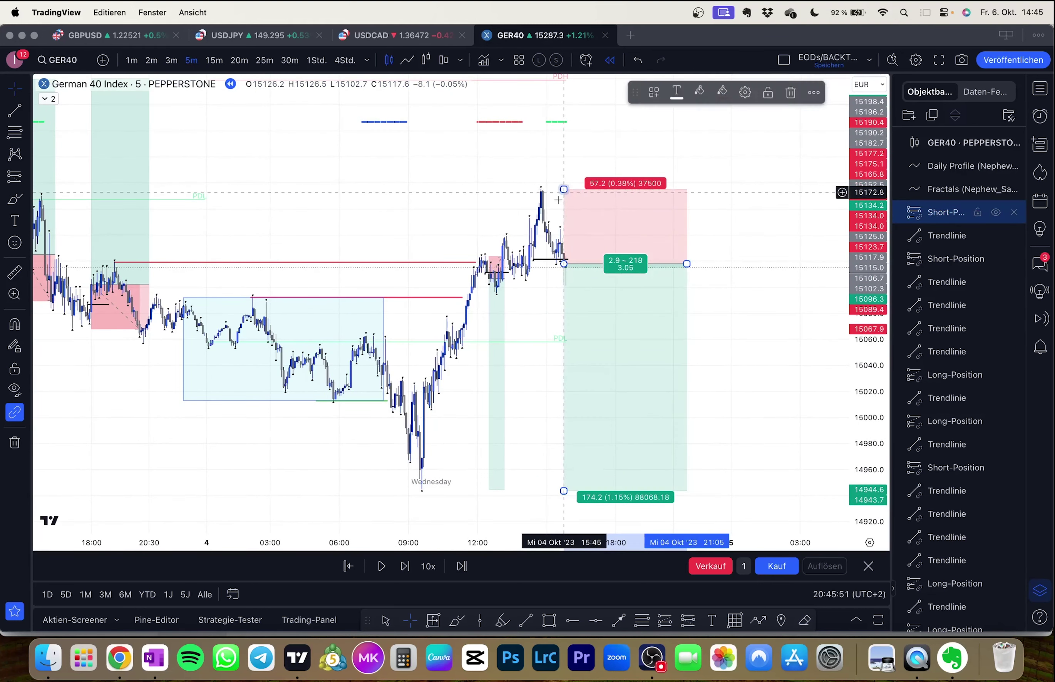
Step: Advance the replay until price drops clearly below the entry of the newly placed short position
click(557, 194)
drag(874, 335, 874, 280)
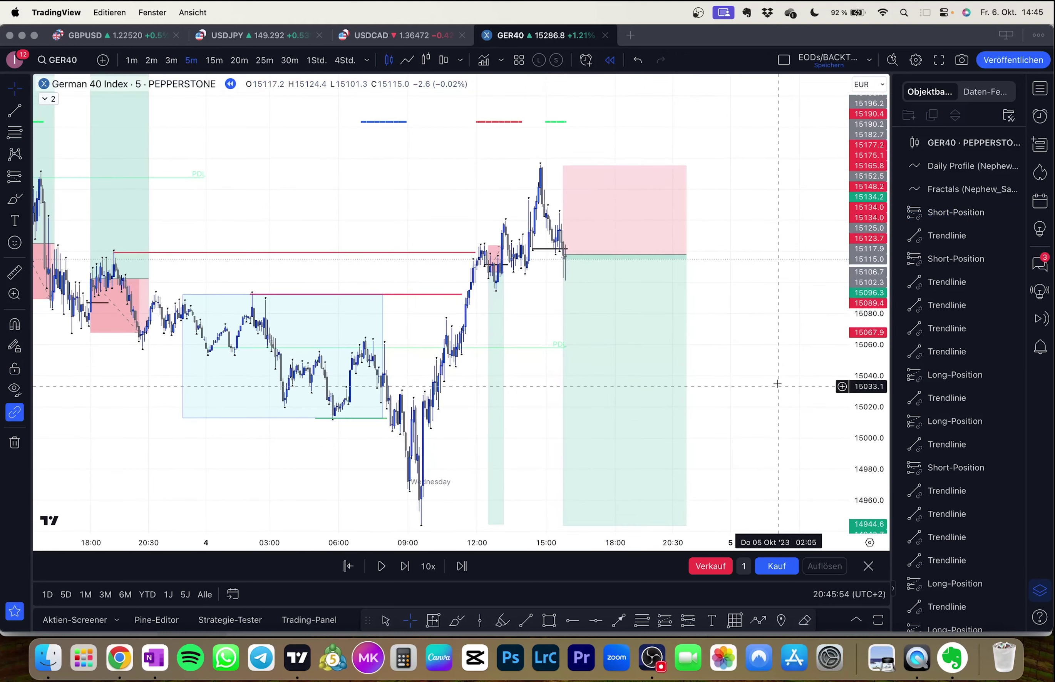
drag(777, 377, 750, 277)
key(shift+Right)
key(shift+Right)
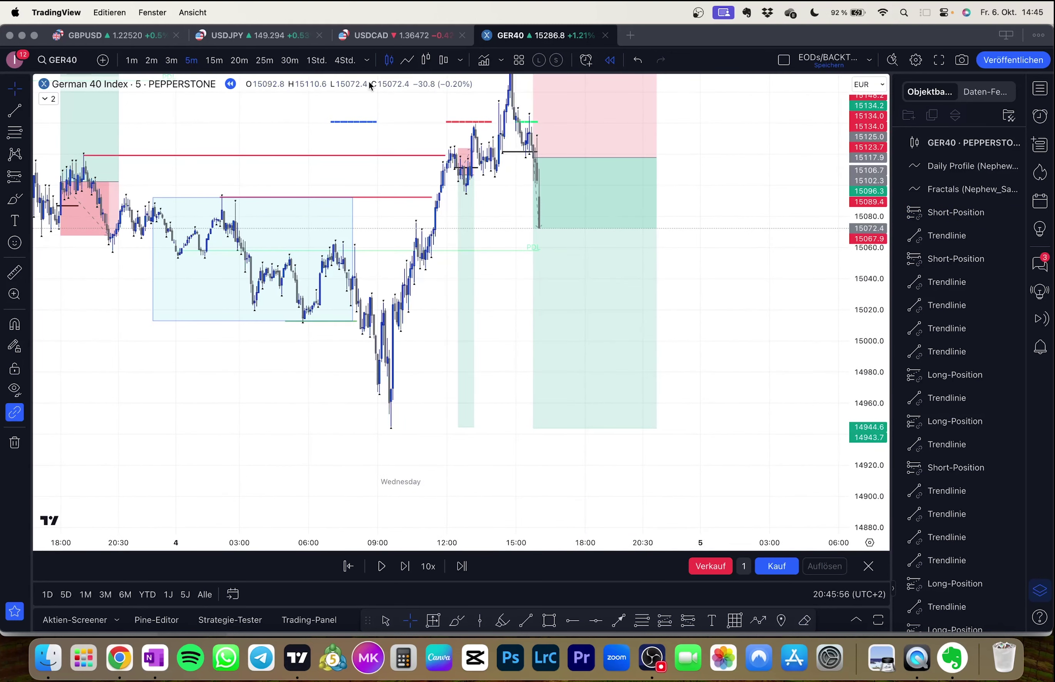
Step: On the 1-hour chart, draw a green horizontal trend line at the 14944.8 low from 09:00 to 22:00 on 4 October
click(316, 59)
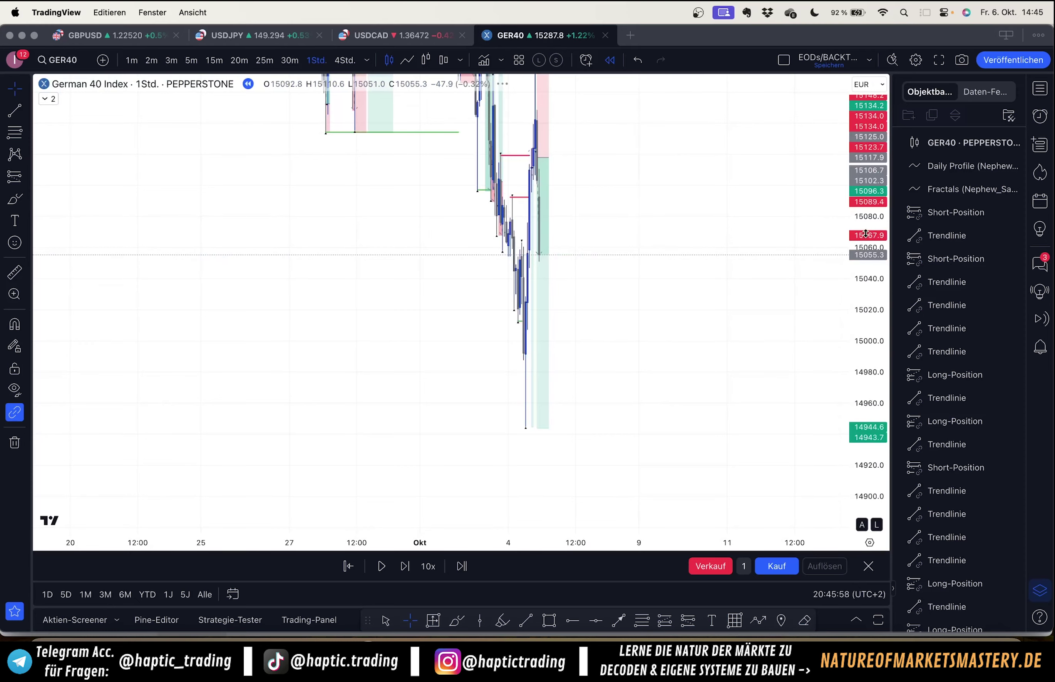
drag(463, 336, 513, 469)
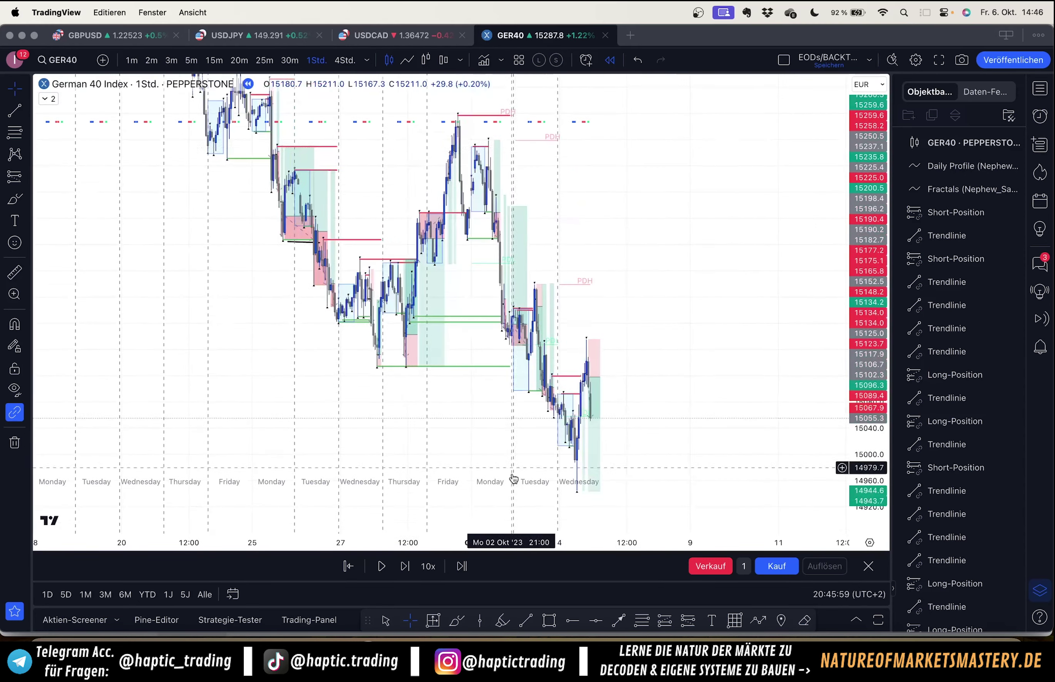
drag(627, 452, 596, 322)
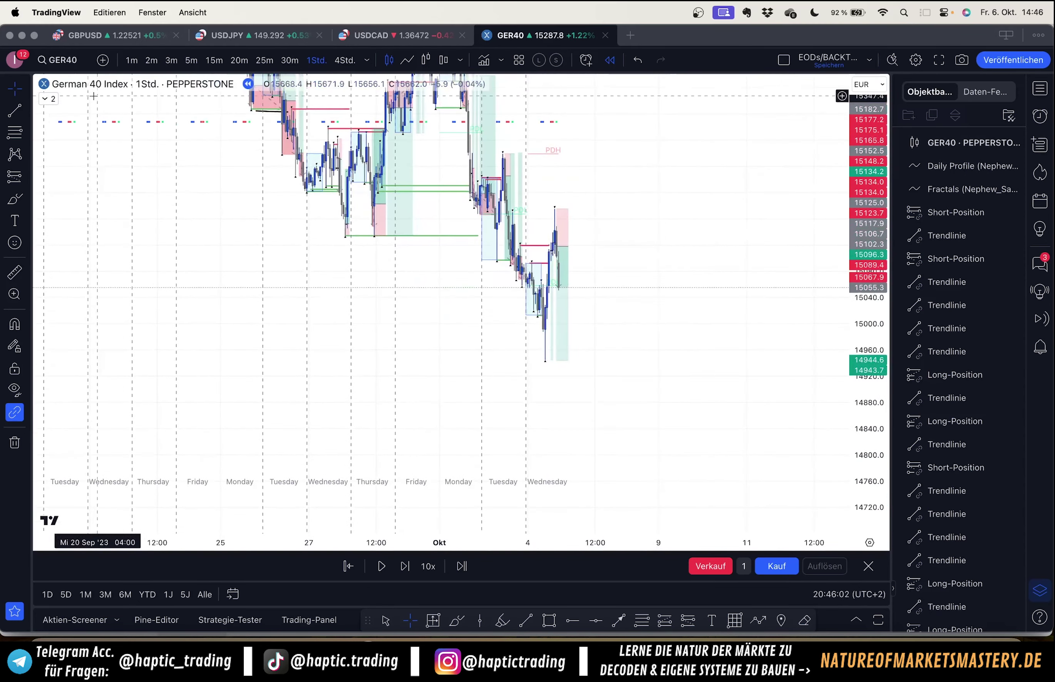
click(18, 112)
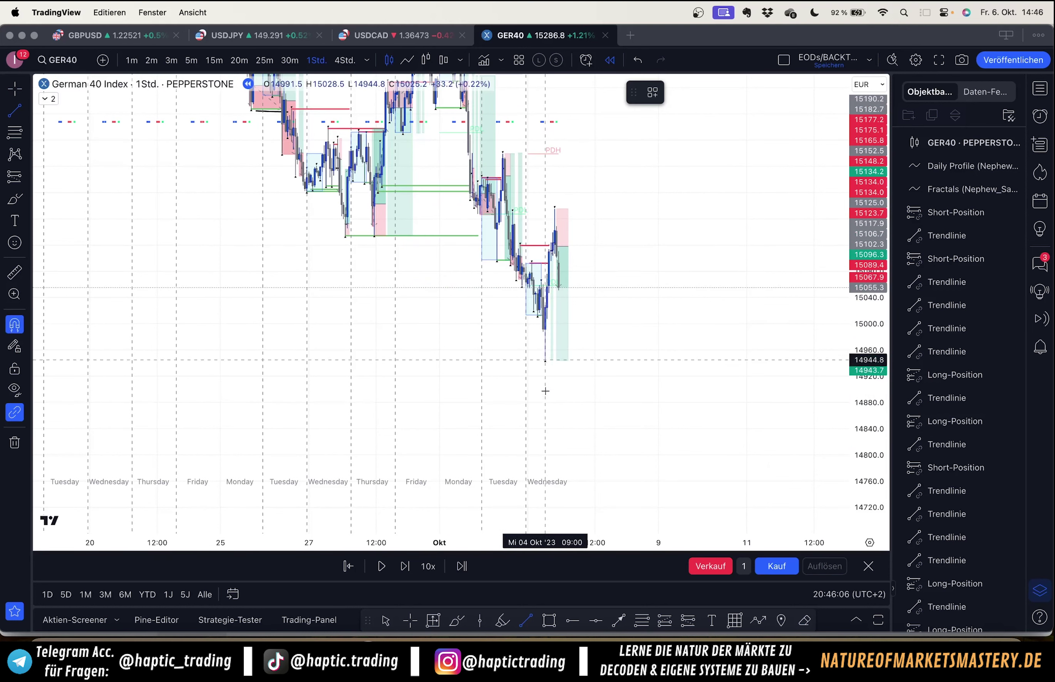
click(546, 391)
click(571, 359)
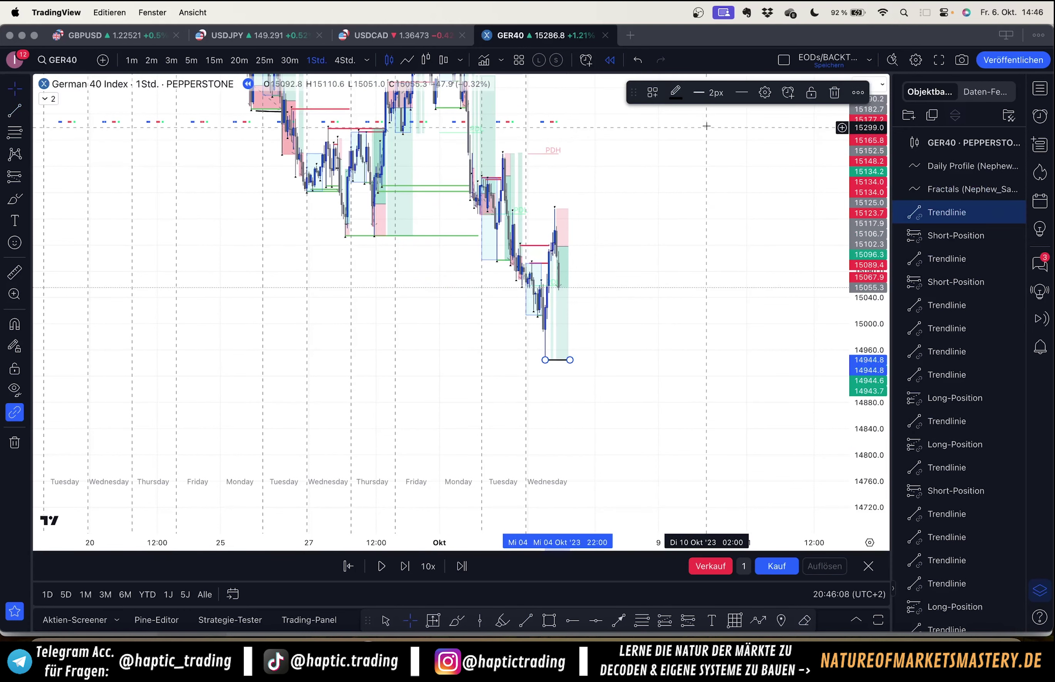
click(676, 93)
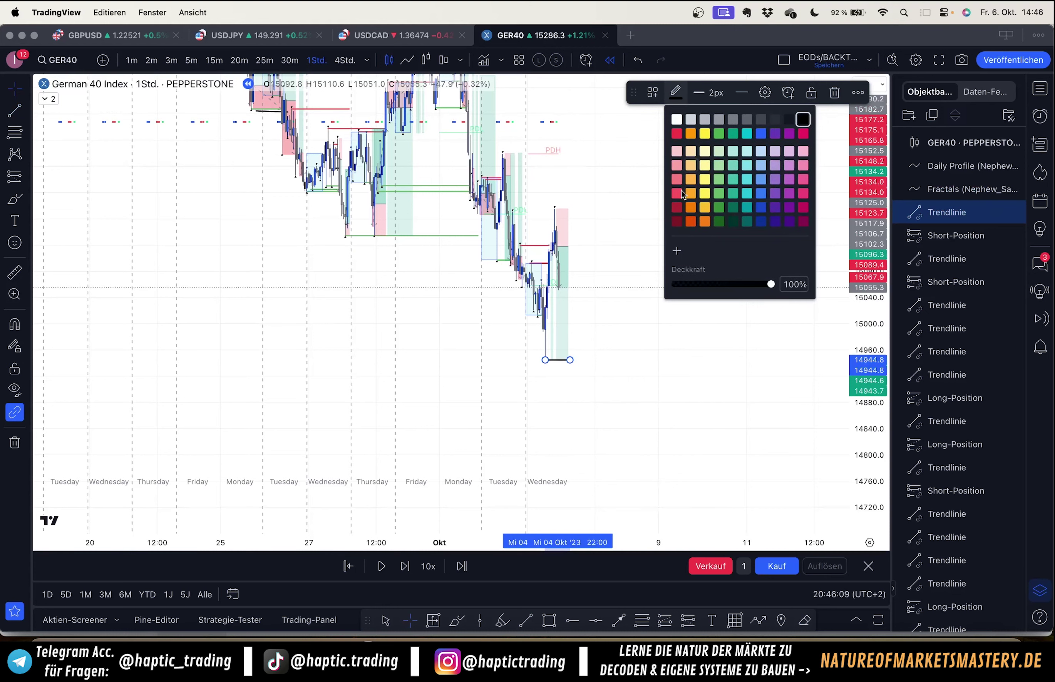
click(714, 194)
click(416, 151)
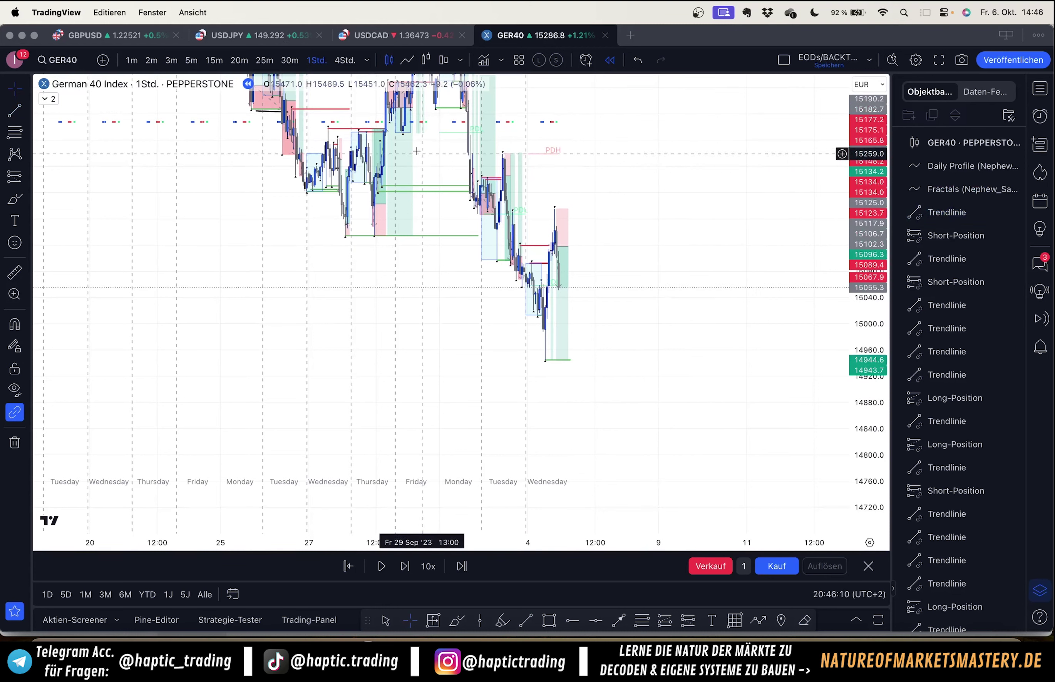
Step: Replay the 5-minute chart to the late evening of 4 October and check the day's move on the 1-hour chart
click(182, 64)
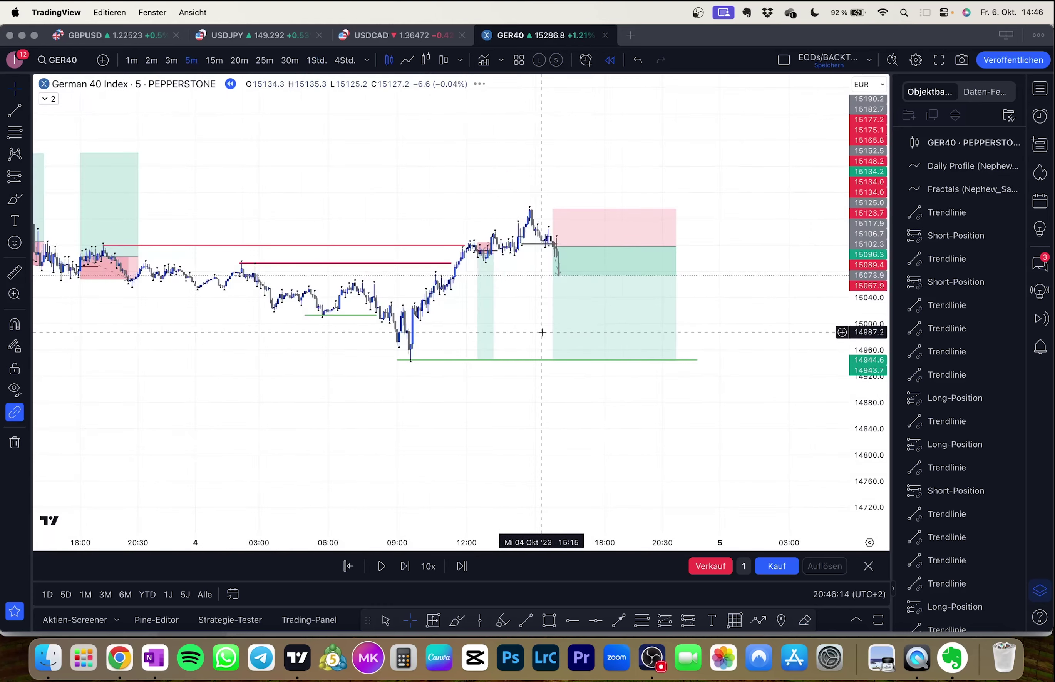
drag(771, 311, 742, 301)
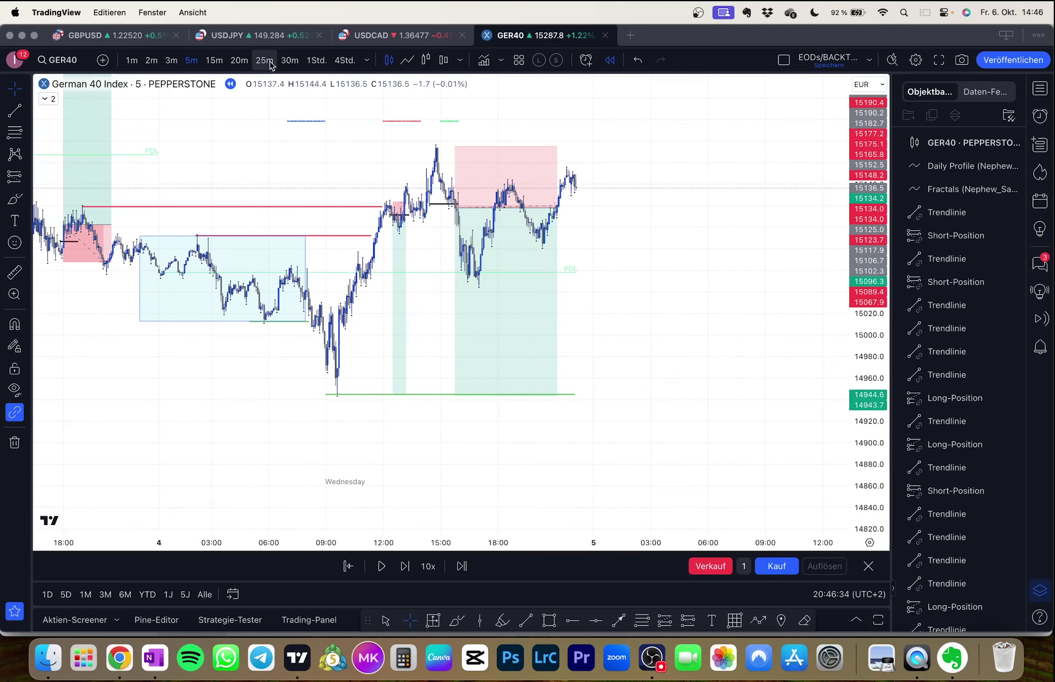
click(316, 59)
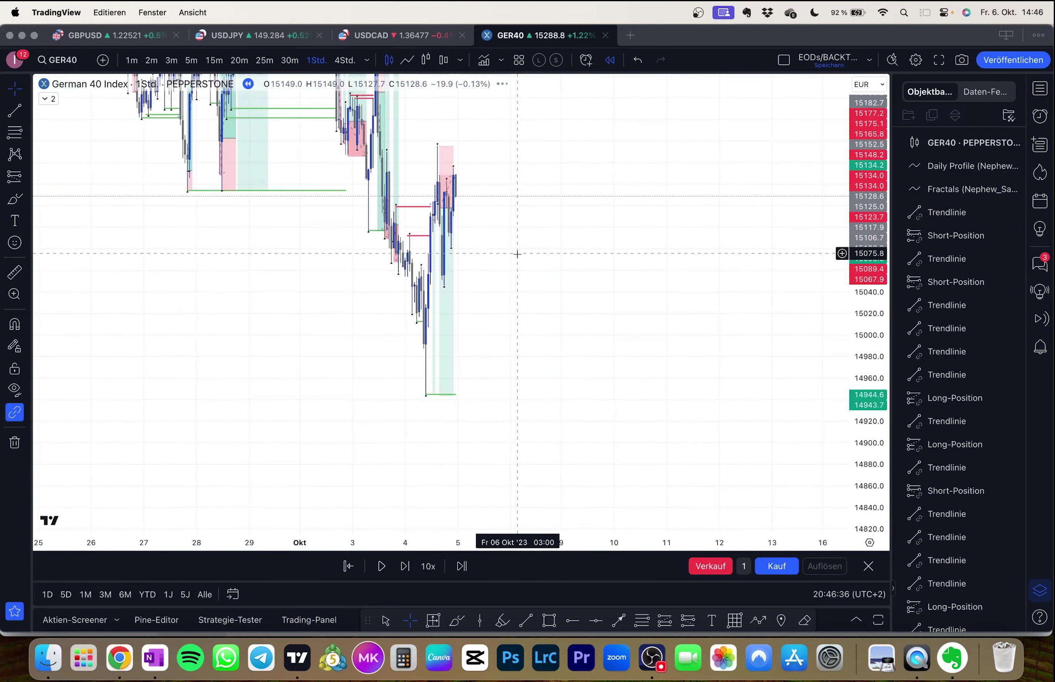
drag(517, 254, 579, 276)
scroll(565, 275, up, 2)
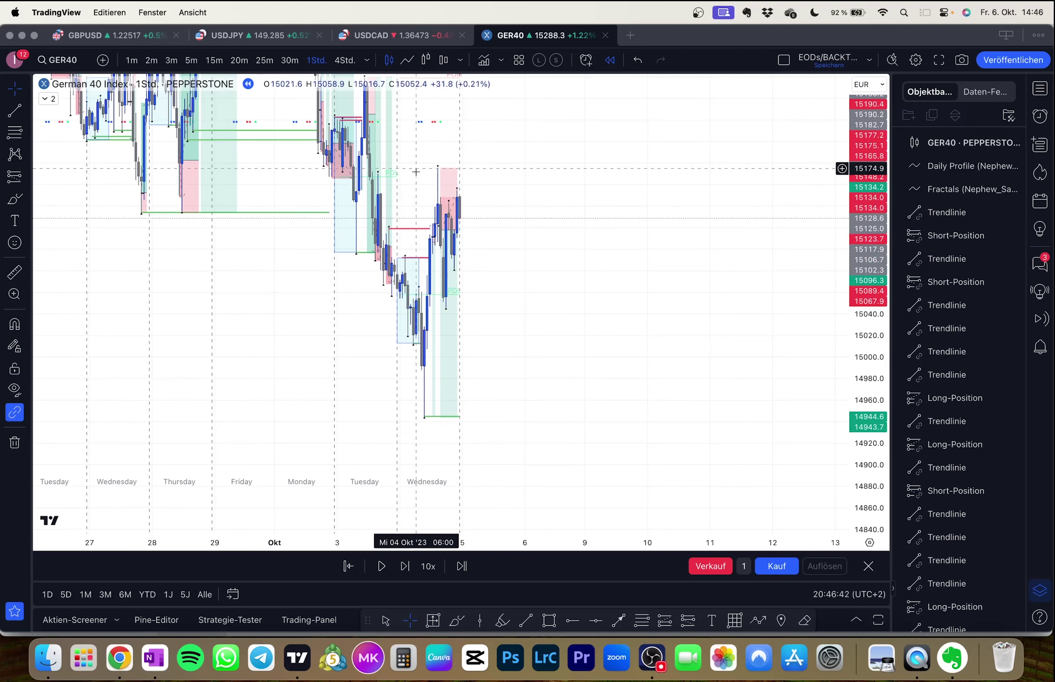
Step: Return to the 5-minute chart and advance the replay a few more candles at the end of 4 October
click(191, 60)
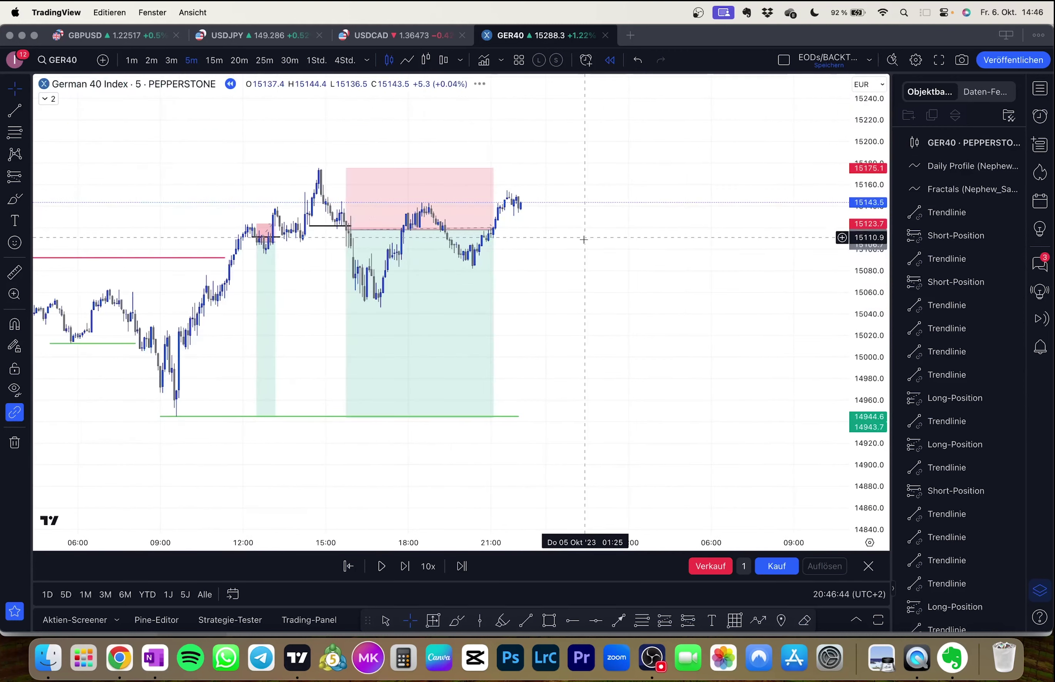
mouse_move(594, 256)
mouse_down()
mouse_move(680, 296)
mouse_move(613, 253)
mouse_up()
scroll(680, 297, down, 2)
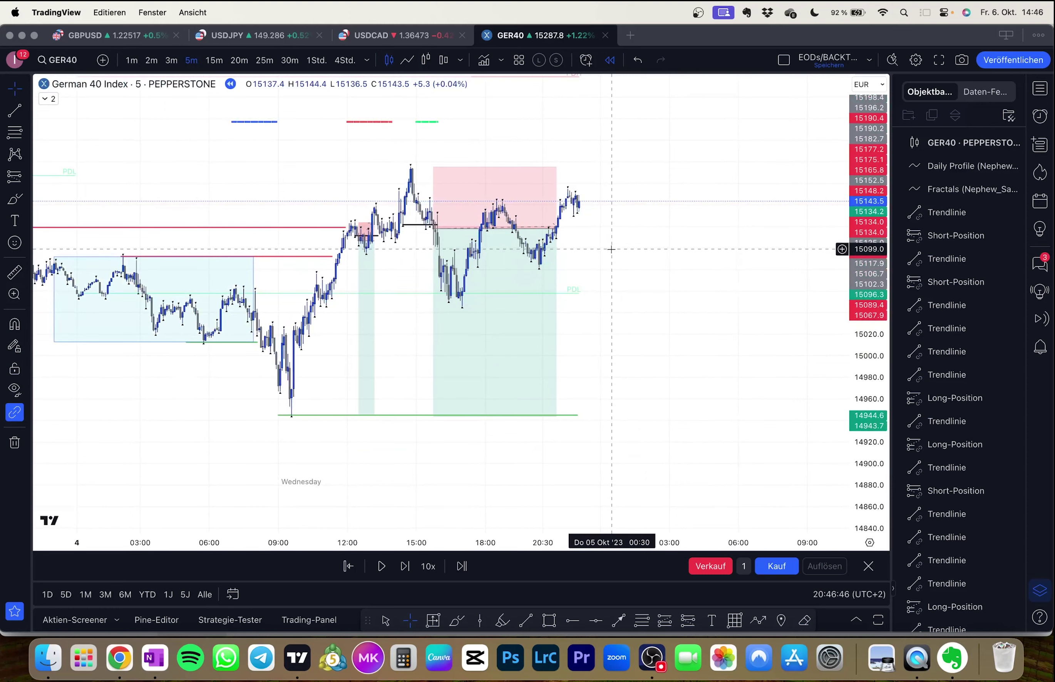
key(shift+Right)
key(shift+Right)
key(shift+Right)
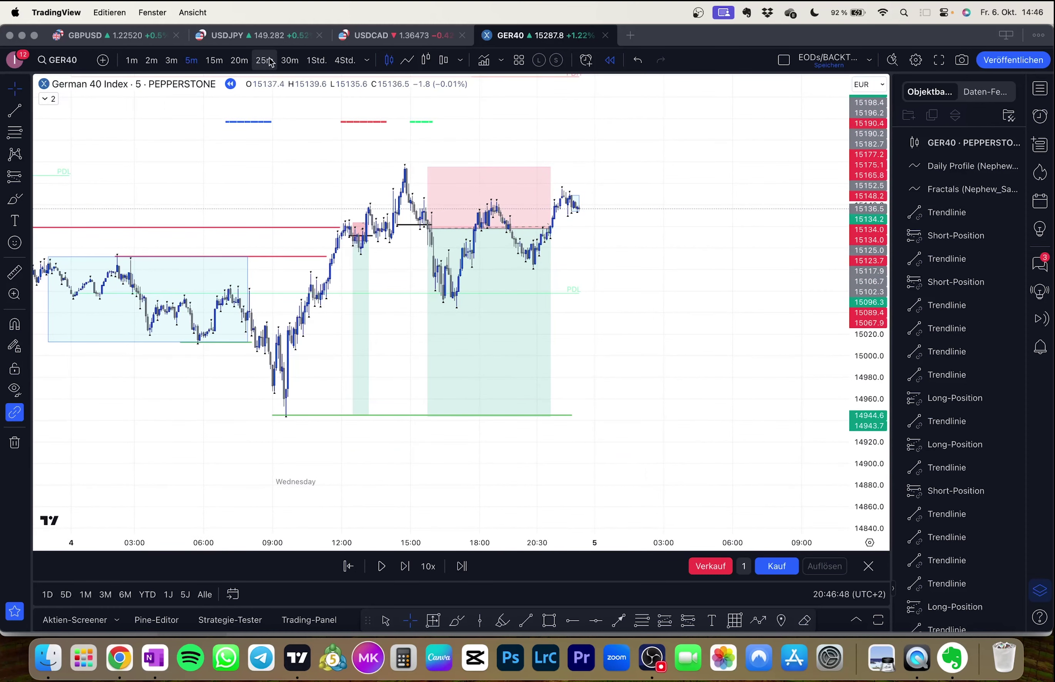
Step: Switch to the 1-hour chart and advance the replay into the morning of Thursday, 5 October
click(314, 60)
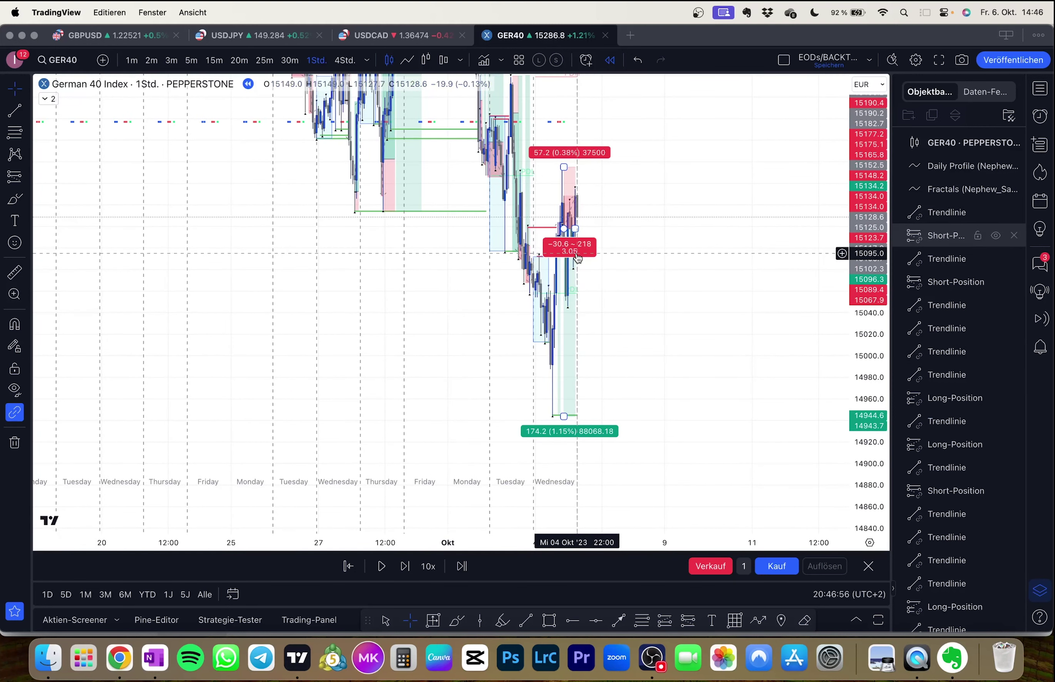
key(shift+Right)
key(shift+Right)
key(shift+Right)
key(shift+Right)
key(shift+Right)
key(shift+Right)
key(shift+Right)
key(shift+Right)
key(shift+Right)
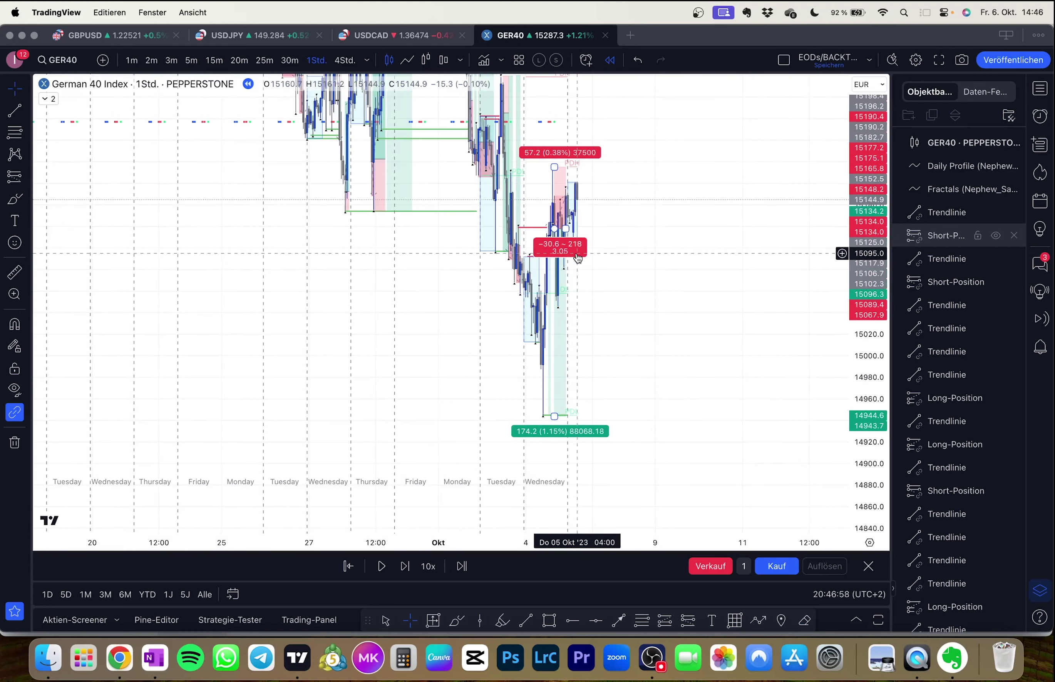
key(shift+Right)
Step: Set the replay back to the early morning of 5 October, just after the 06:00 high
drag(646, 241, 665, 250)
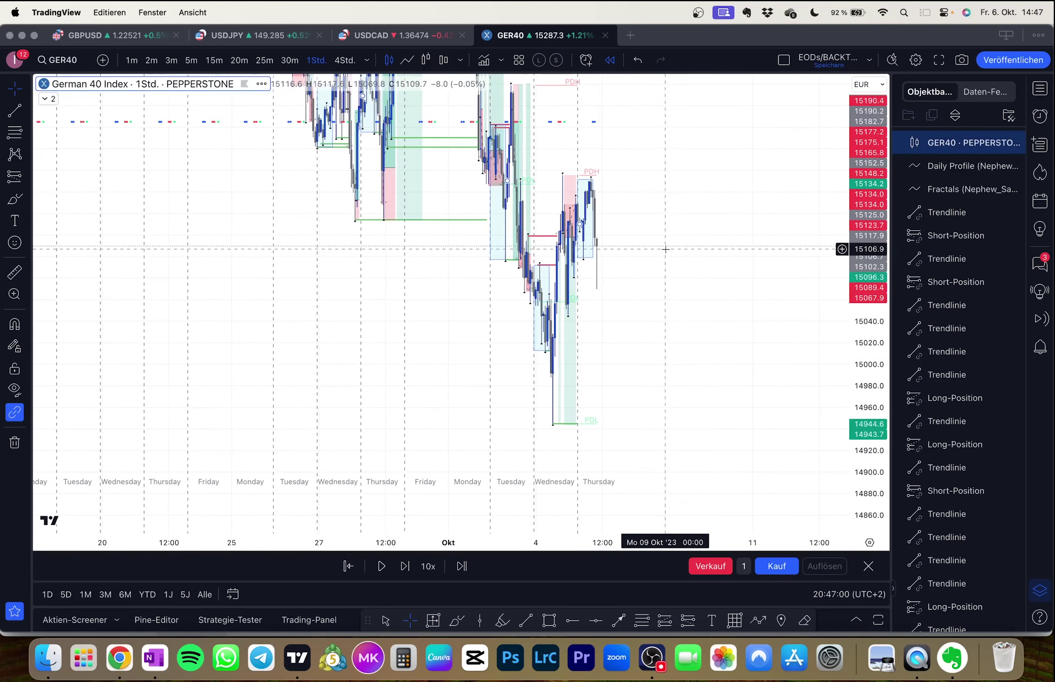
click(349, 566)
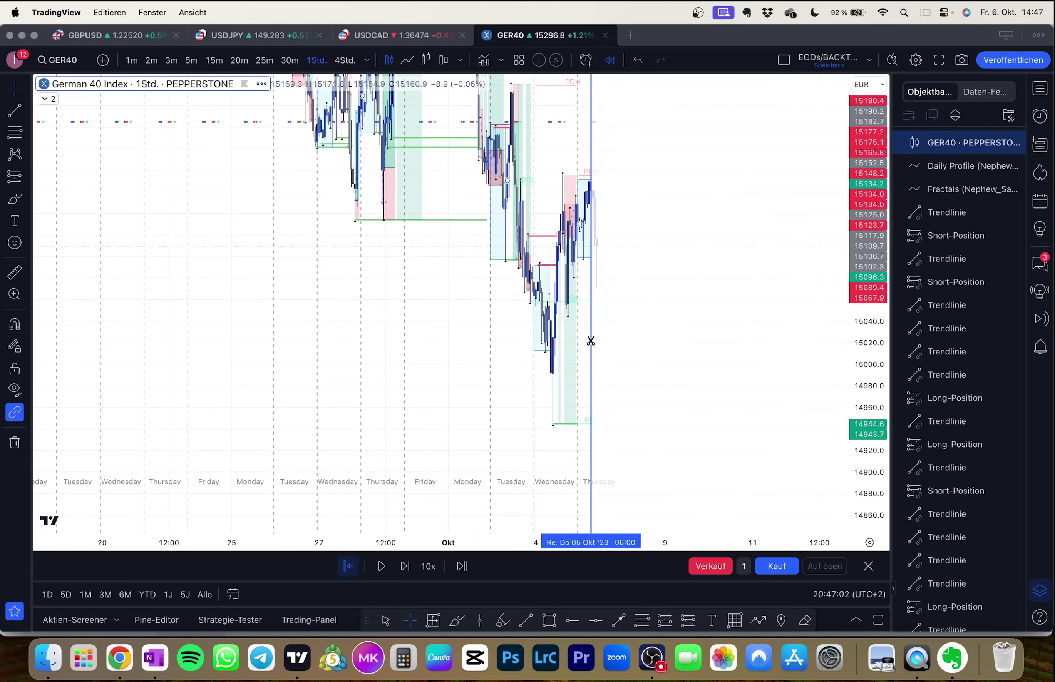
click(663, 257)
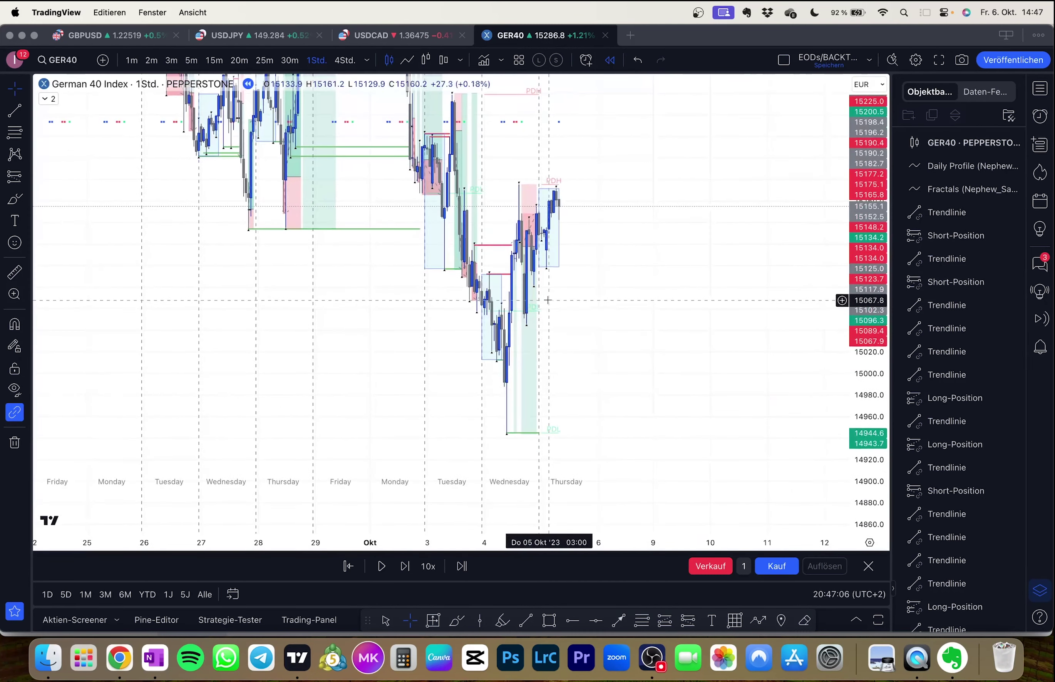
Step: Draw a red horizontal trend line at 15171.8 from the 06:00 high to 21:00 on 5 October
scroll(557, 302, up, 3)
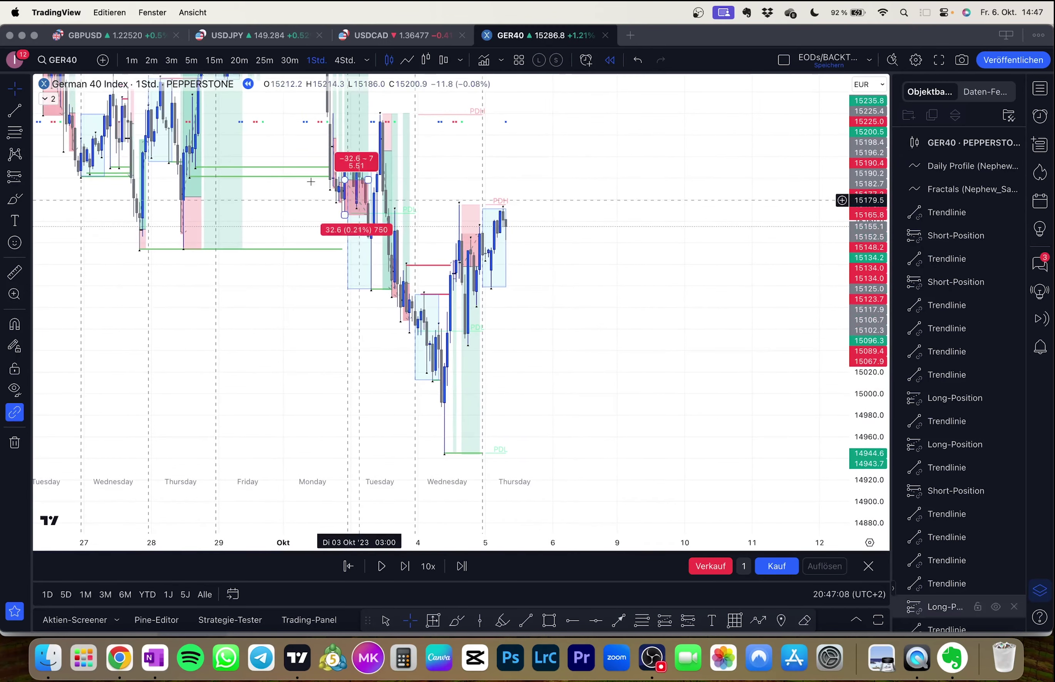
click(14, 110)
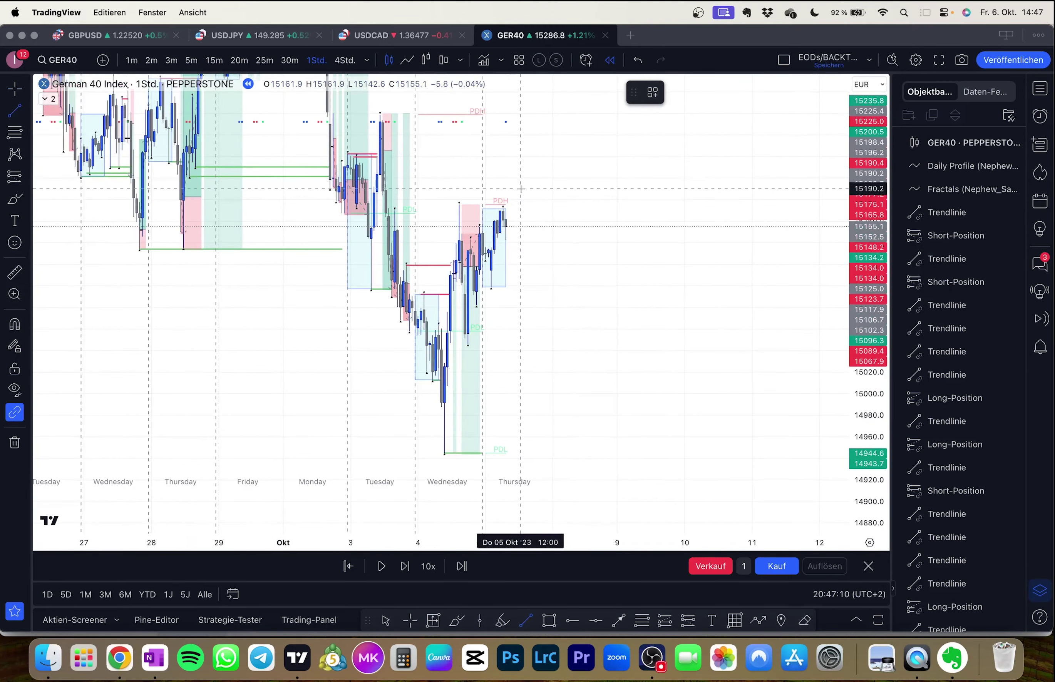
click(503, 189)
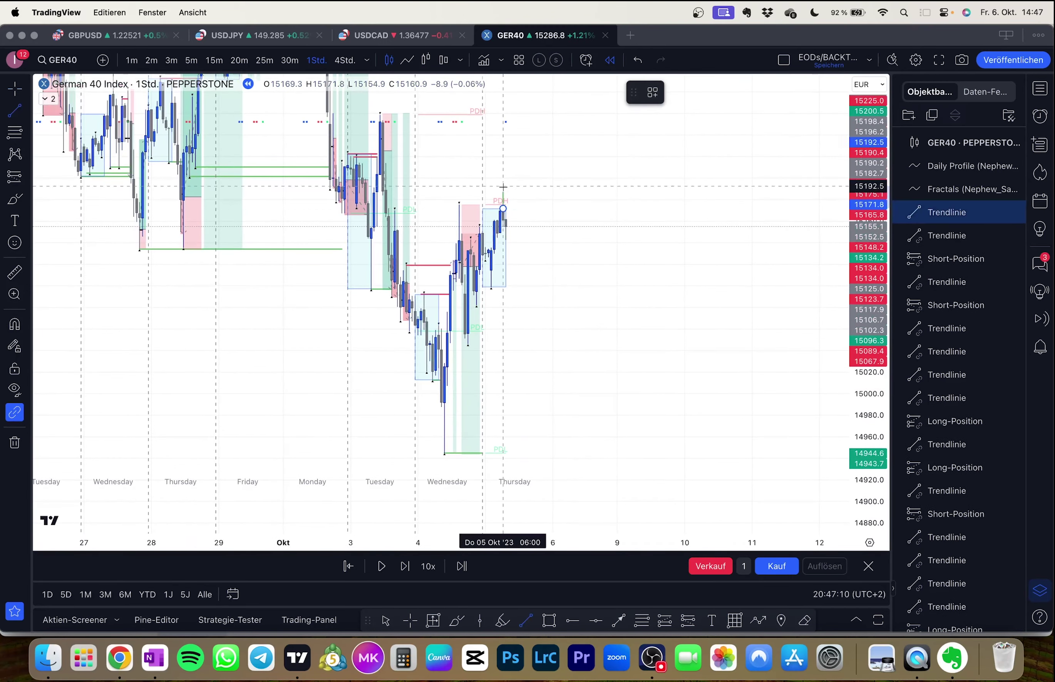
click(548, 208)
click(667, 94)
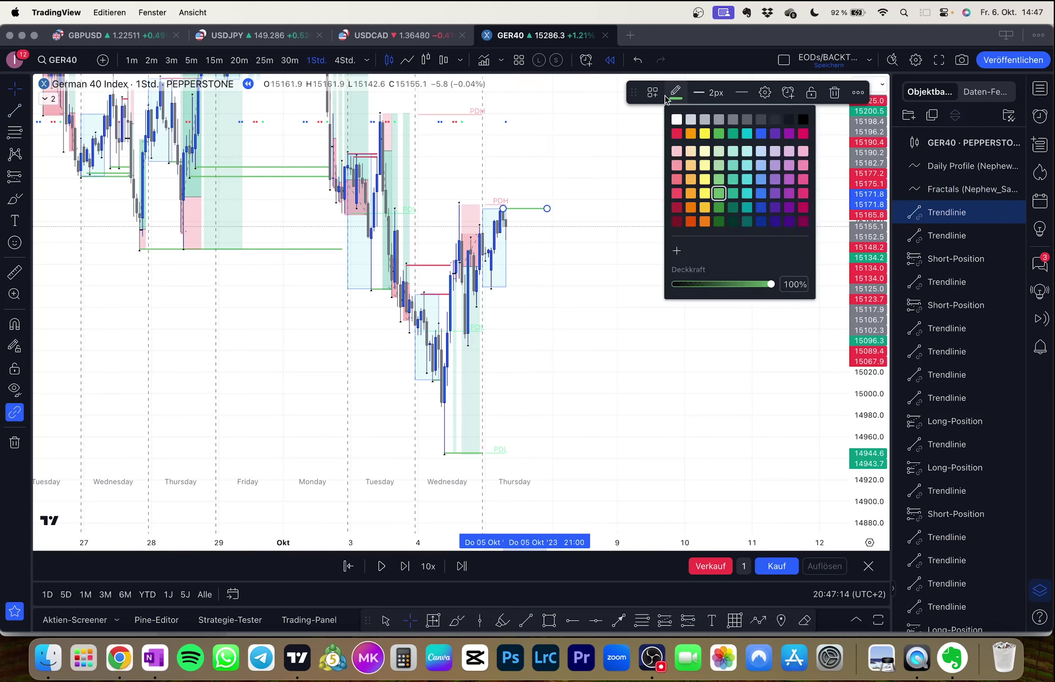
click(677, 194)
click(655, 206)
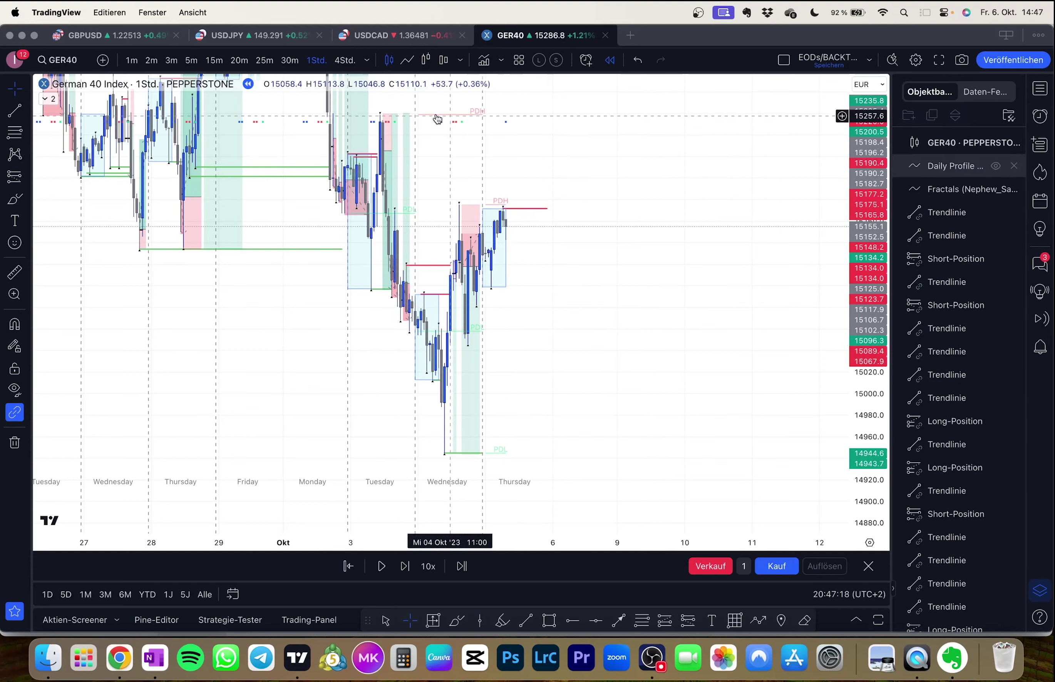
Step: Draw a second red horizontal trend line at 15175.4 from the 4 October 14:00 high to 5 October 21:00
click(21, 114)
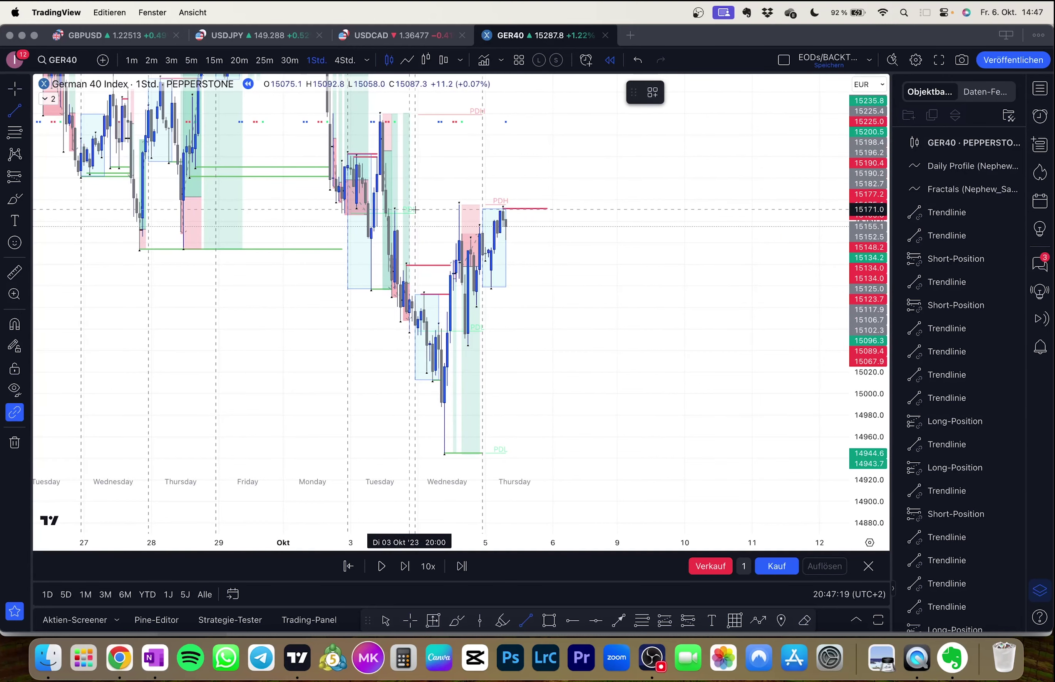
click(459, 205)
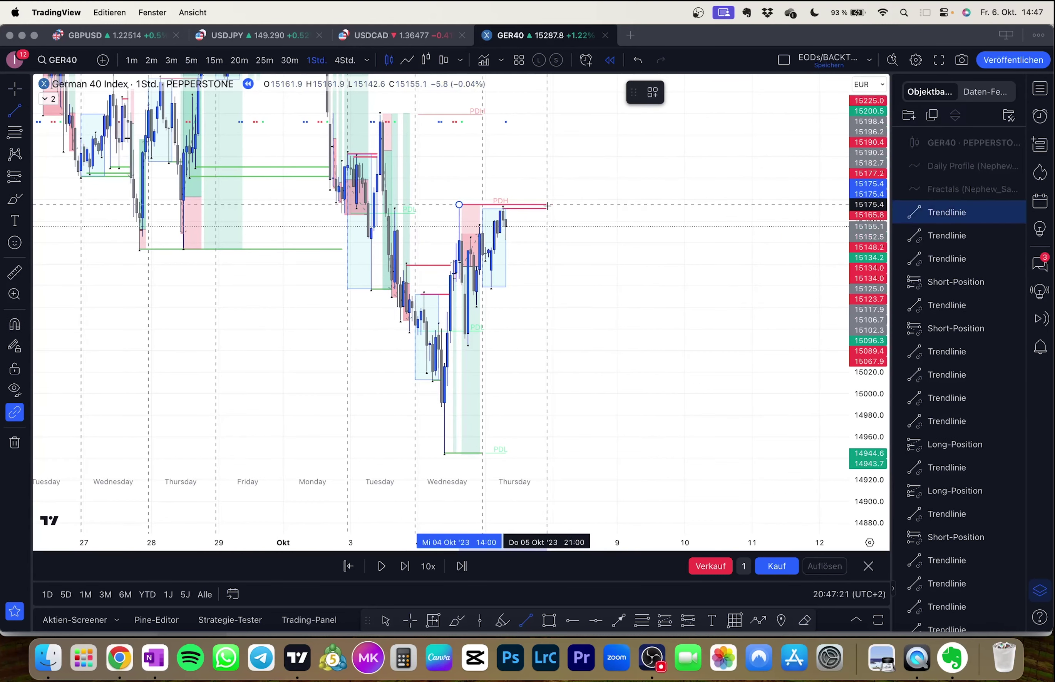
click(547, 206)
click(591, 214)
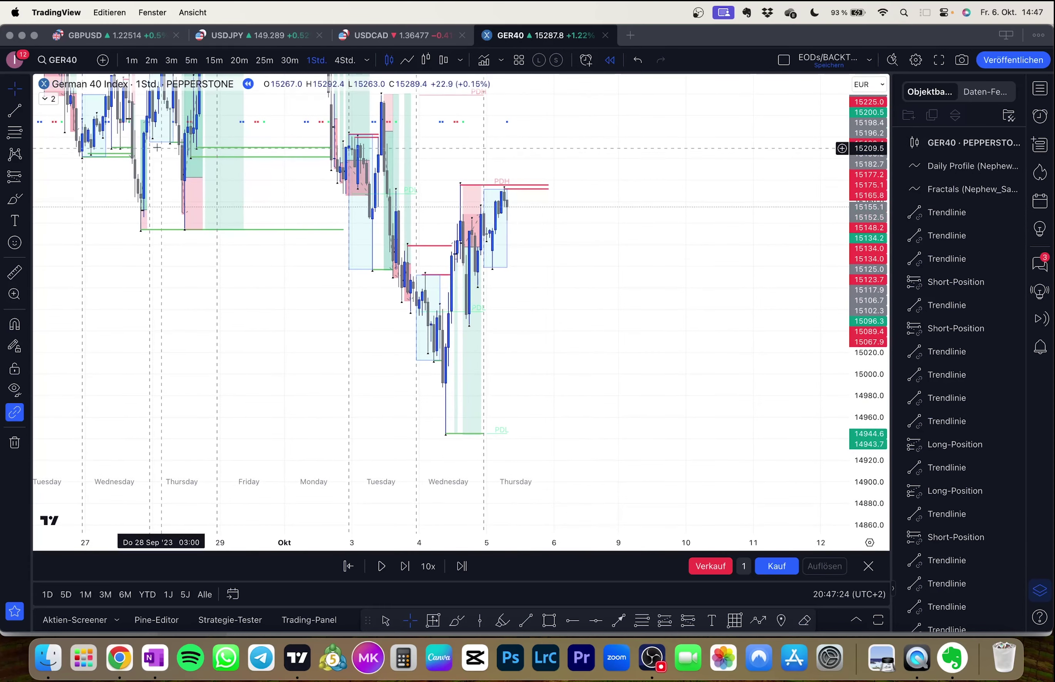
Step: Draw a green horizontal trend line at 15098.6 from Thursday's early low to 21:00 on 5 October
click(15, 115)
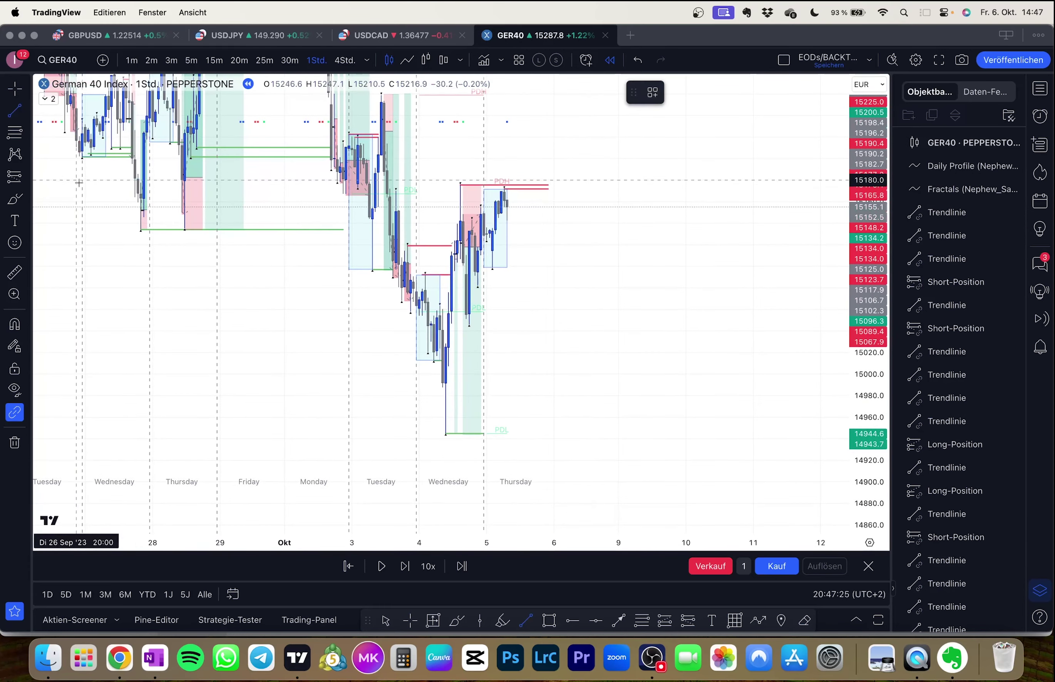
click(492, 306)
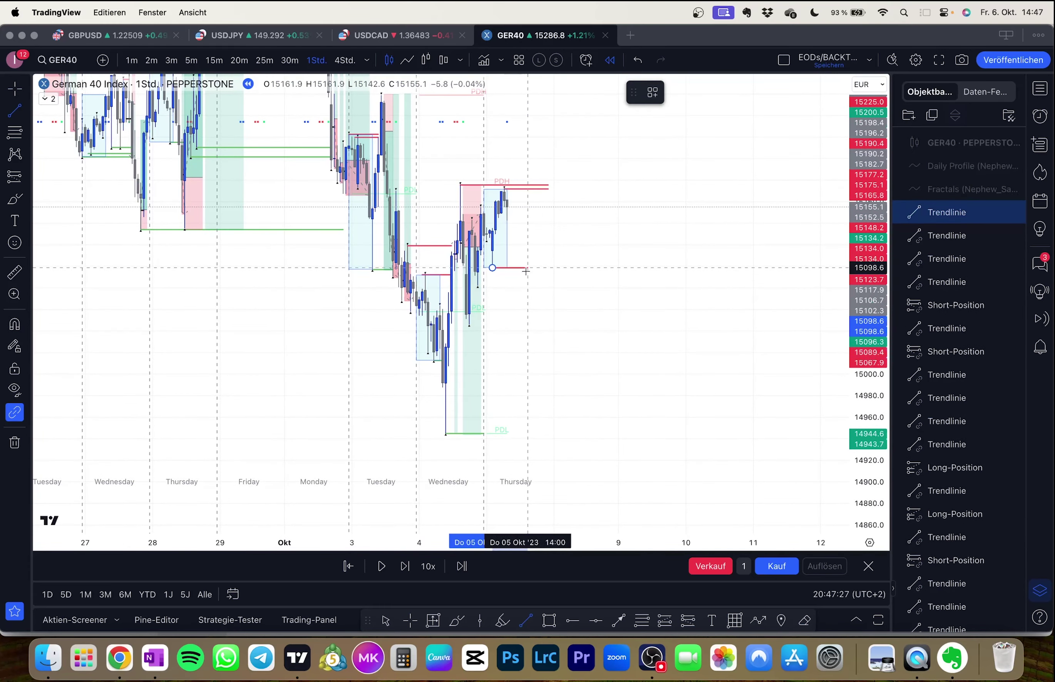
click(548, 267)
click(677, 92)
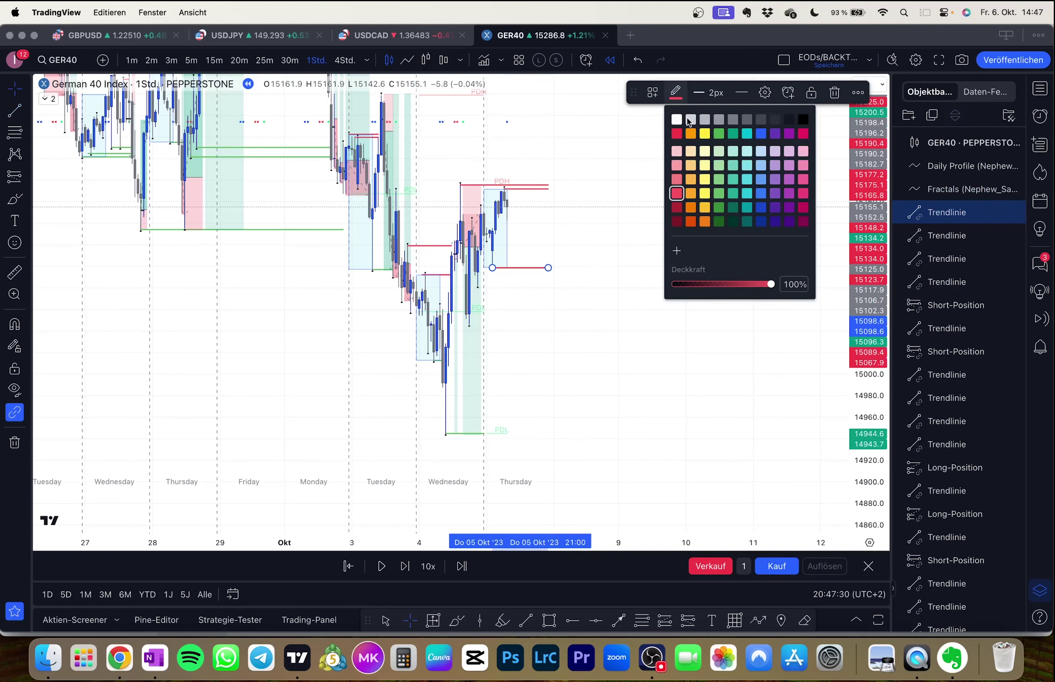
click(718, 193)
drag(678, 251, 680, 249)
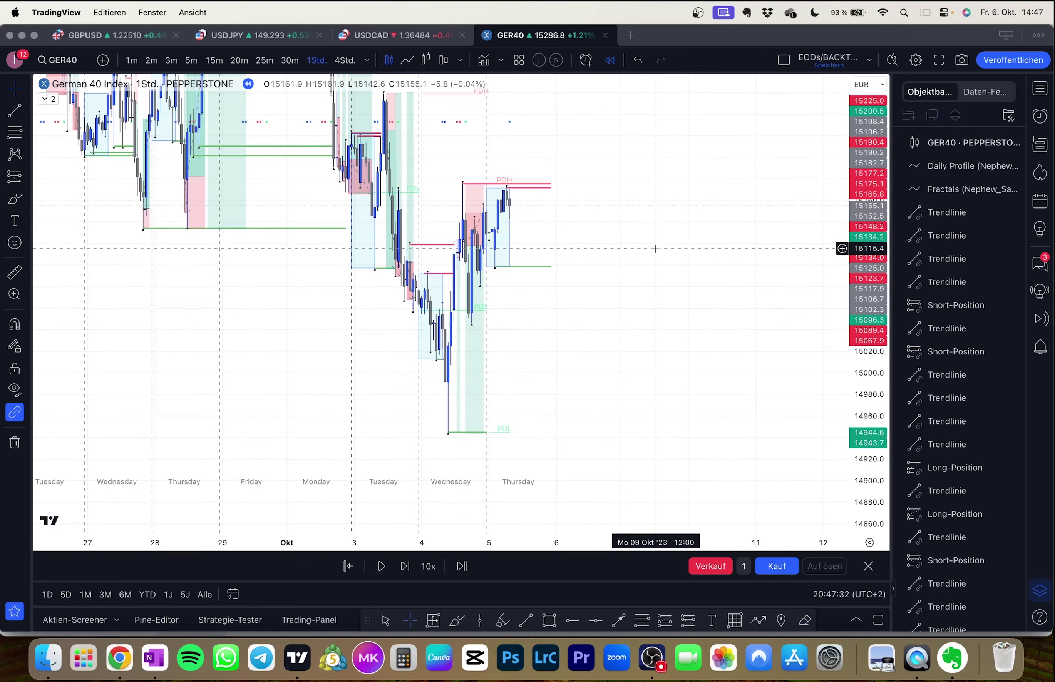
Step: Draw another green horizontal trend line at 15081.9 from the 4 October 20:00 low to 5 October 21:00
key(alt+t)
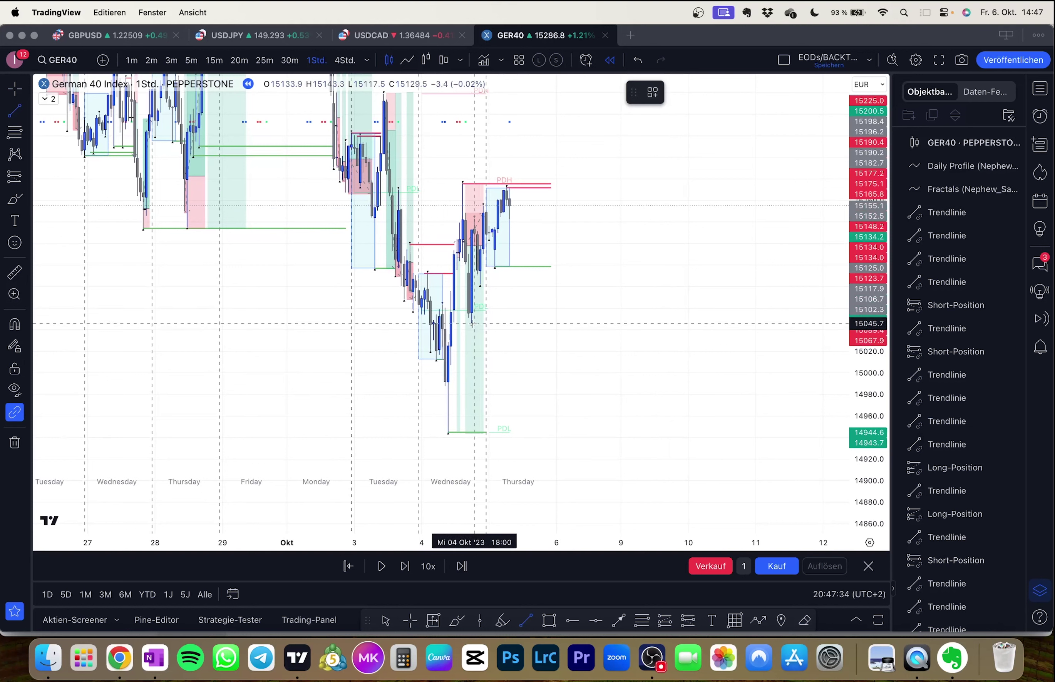
click(480, 321)
shift+click(551, 294)
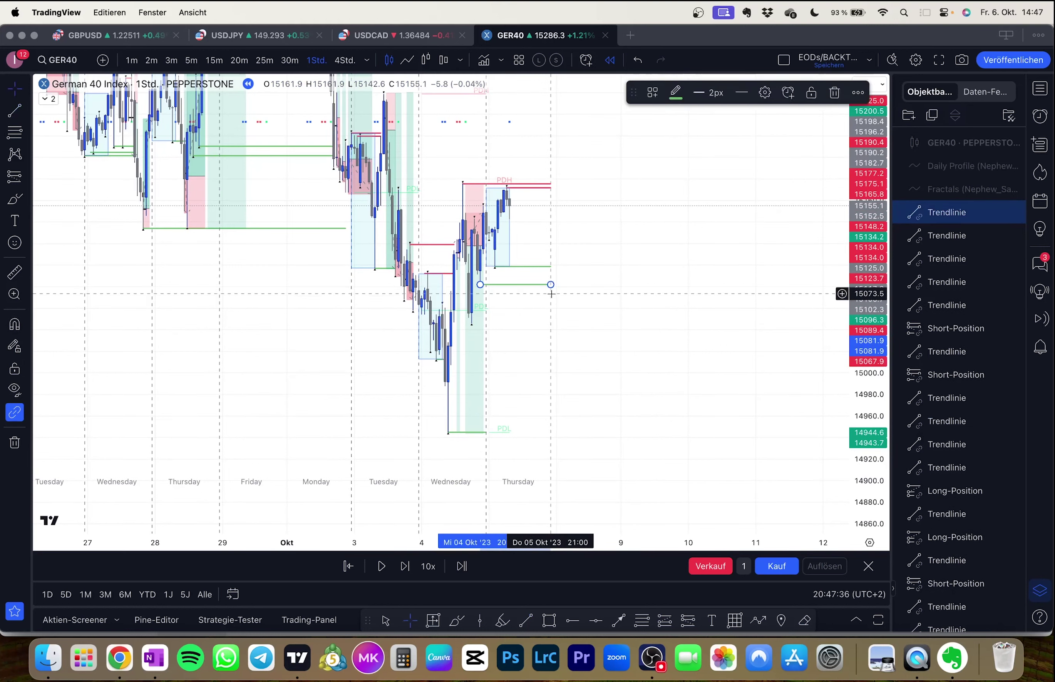
Step: Draw a green horizontal trend line at 15045.9 from the 4 October 17:00 low to 5 October 21:00
click(551, 292)
click(15, 111)
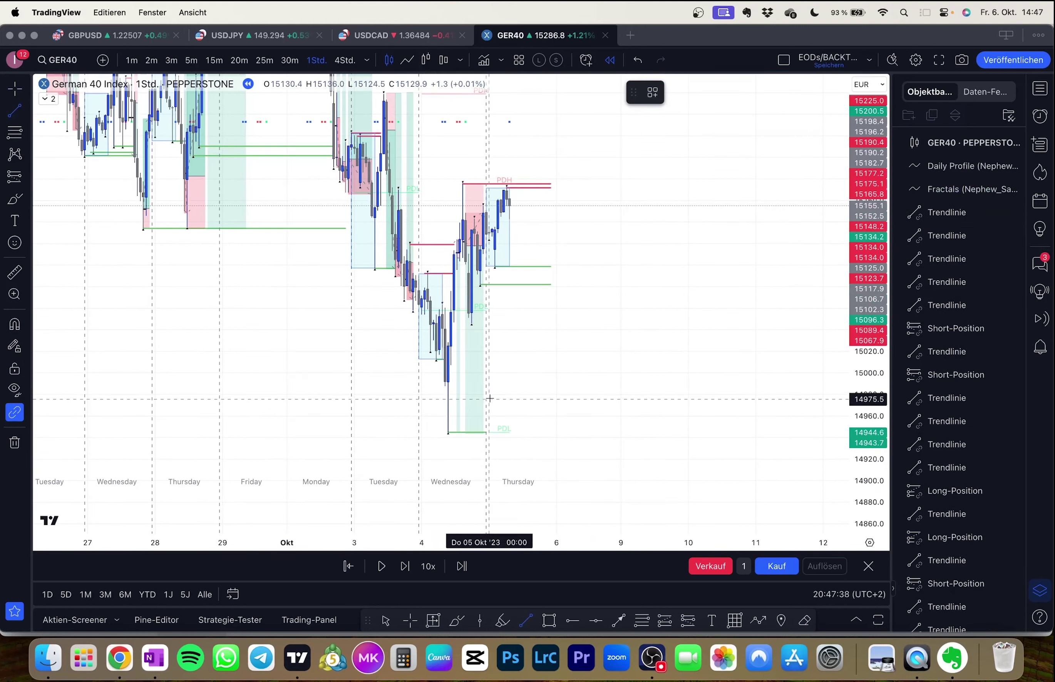
click(471, 368)
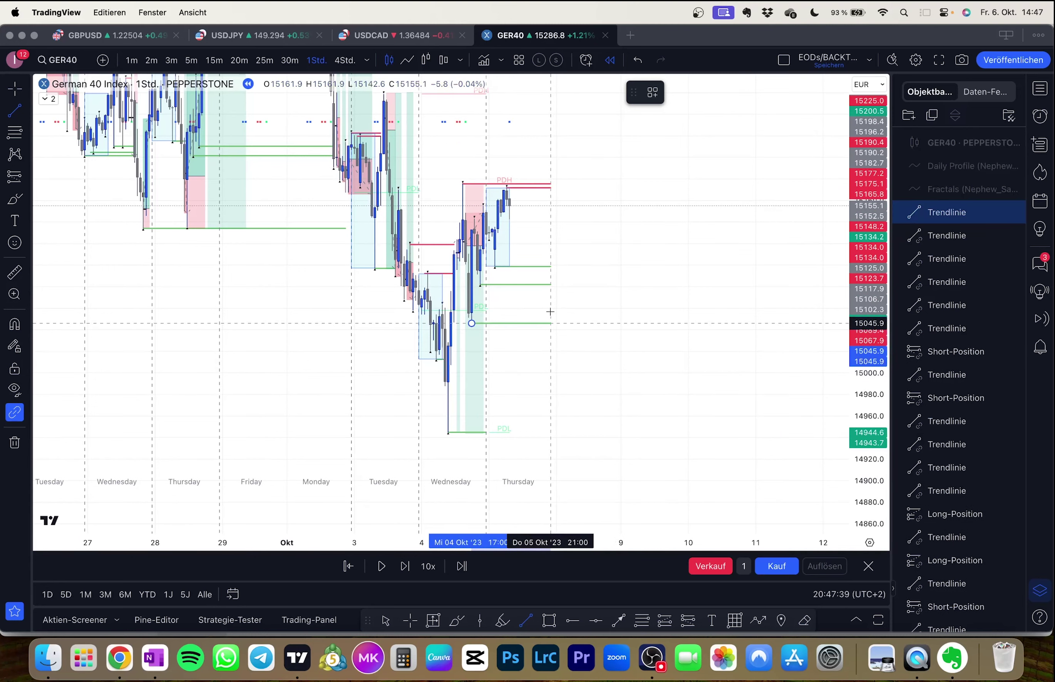
shift+click(550, 311)
click(556, 382)
Step: Extend the green line at the previous day's low to 5 October 21:00, level with the other line ends
drag(486, 432, 551, 423)
mouse_move(576, 387)
mouse_down()
mouse_move(579, 395)
mouse_move(556, 379)
mouse_move(567, 386)
mouse_up()
drag(883, 406, 858, 359)
drag(674, 383, 676, 391)
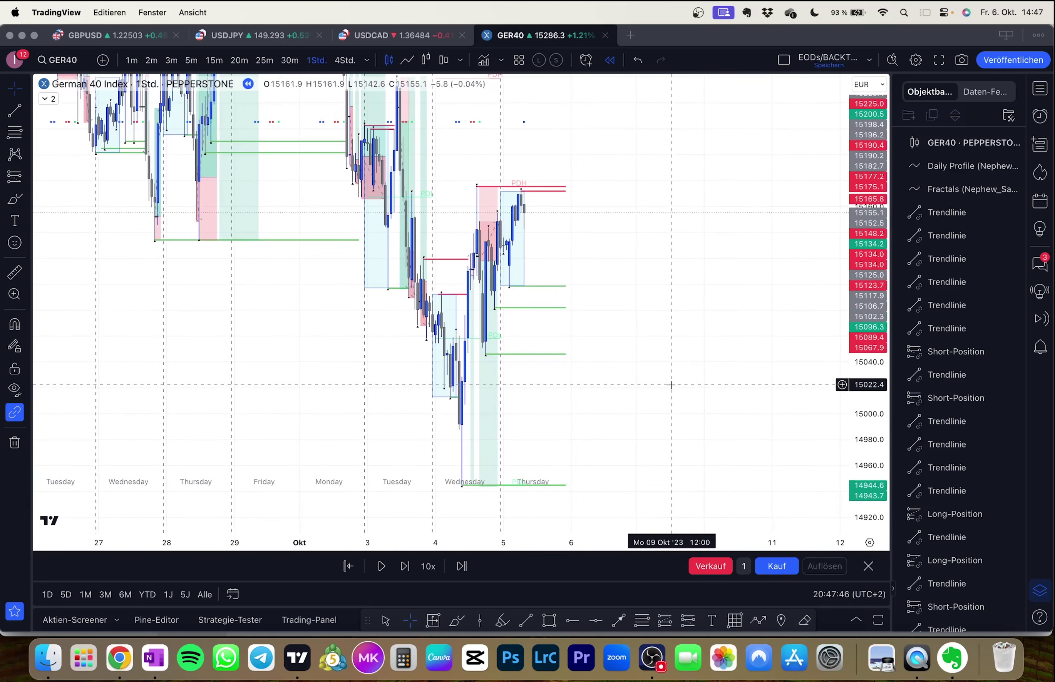
Step: Switch the chart to the 5-minute timeframe and frame the 4 and 5 October price action around the blue session box
scroll(672, 385, up, 2)
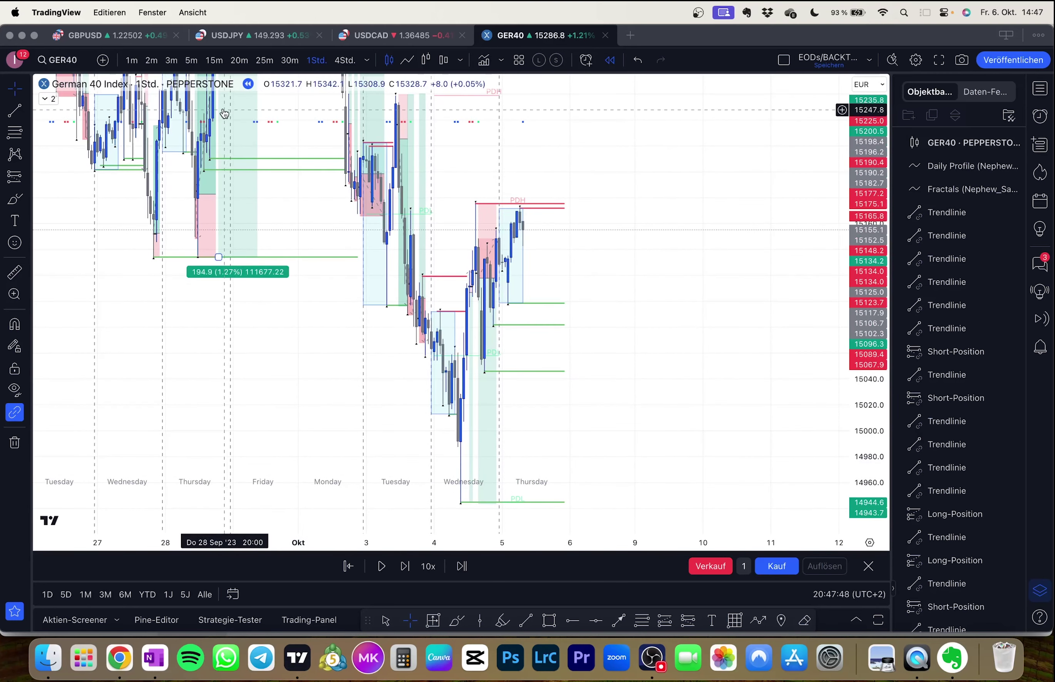
click(191, 61)
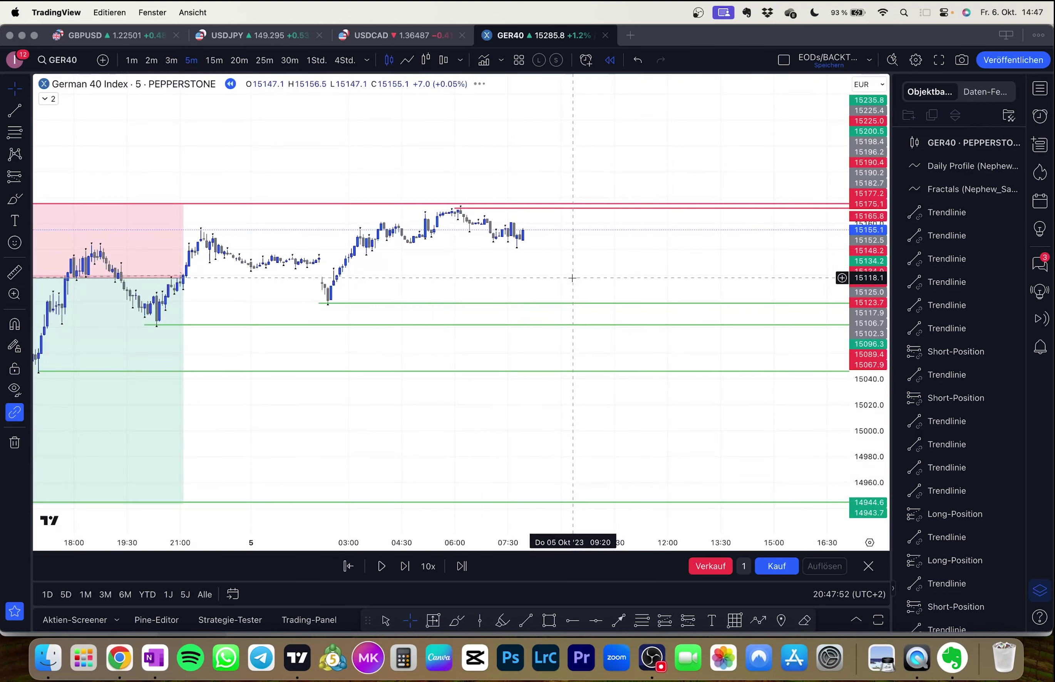
drag(866, 359, 867, 210)
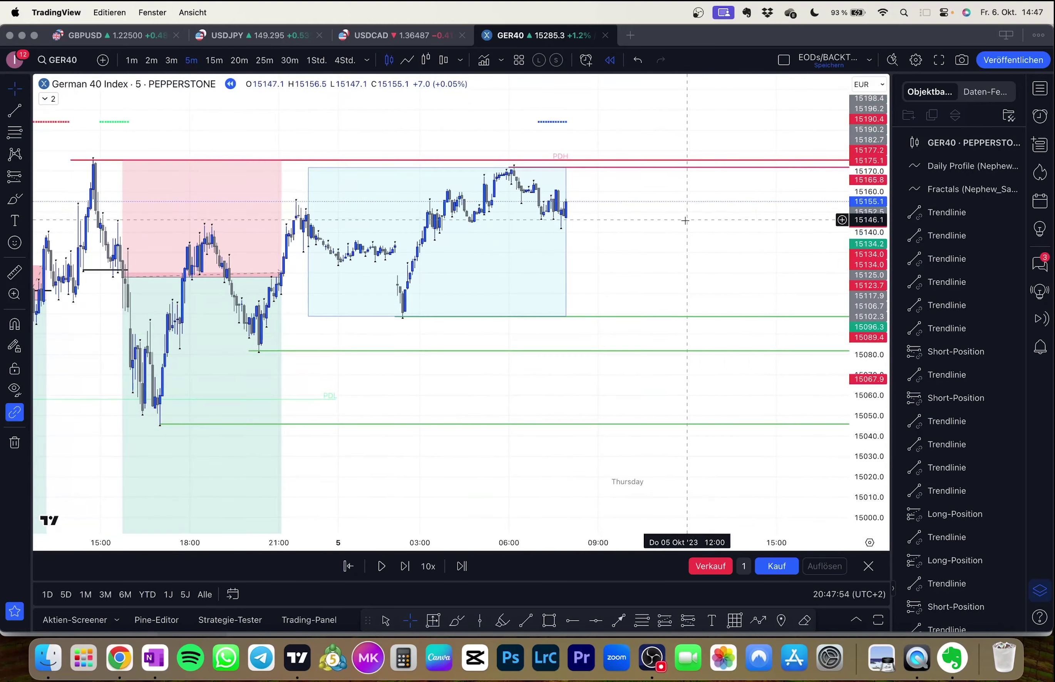
scroll(634, 297, down, 3)
mouse_move(672, 228)
mouse_down()
mouse_move(634, 296)
mouse_move(704, 118)
mouse_move(713, 147)
mouse_move(683, 195)
mouse_move(677, 184)
mouse_move(694, 213)
mouse_move(666, 167)
mouse_move(671, 239)
mouse_up()
scroll(663, 208, up, 1)
drag(867, 275, 867, 192)
drag(740, 191, 723, 241)
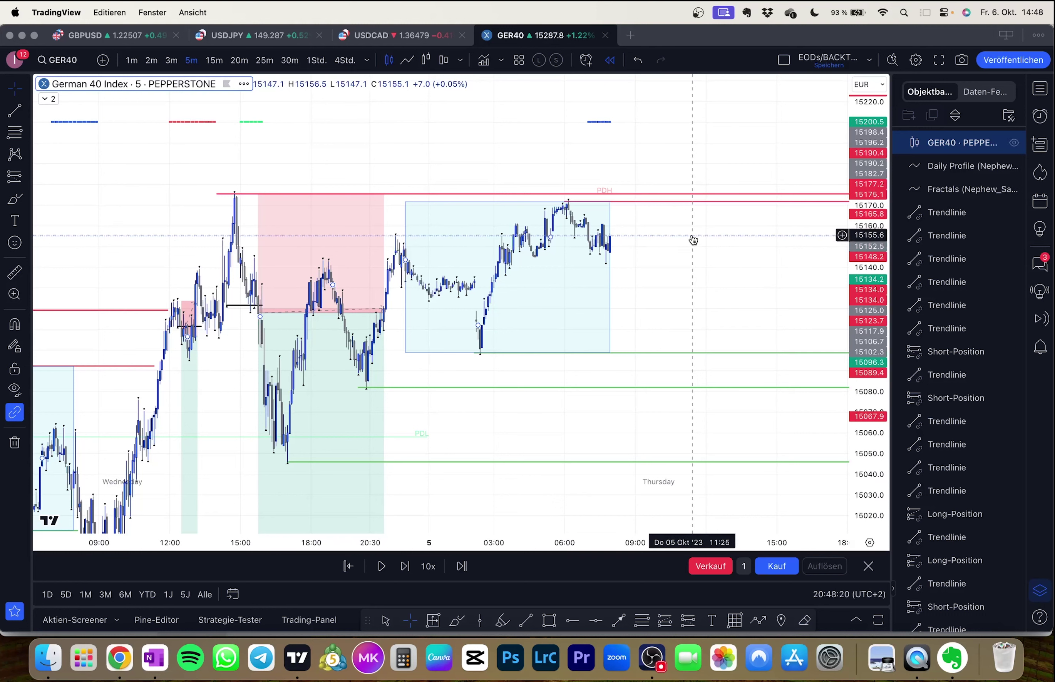
drag(690, 271, 616, 267)
Step: Advance the replay bar by bar through the 5 October morning to about 09:40, past the two upper green low lines
key(shift+Right)
key(shift+Right)
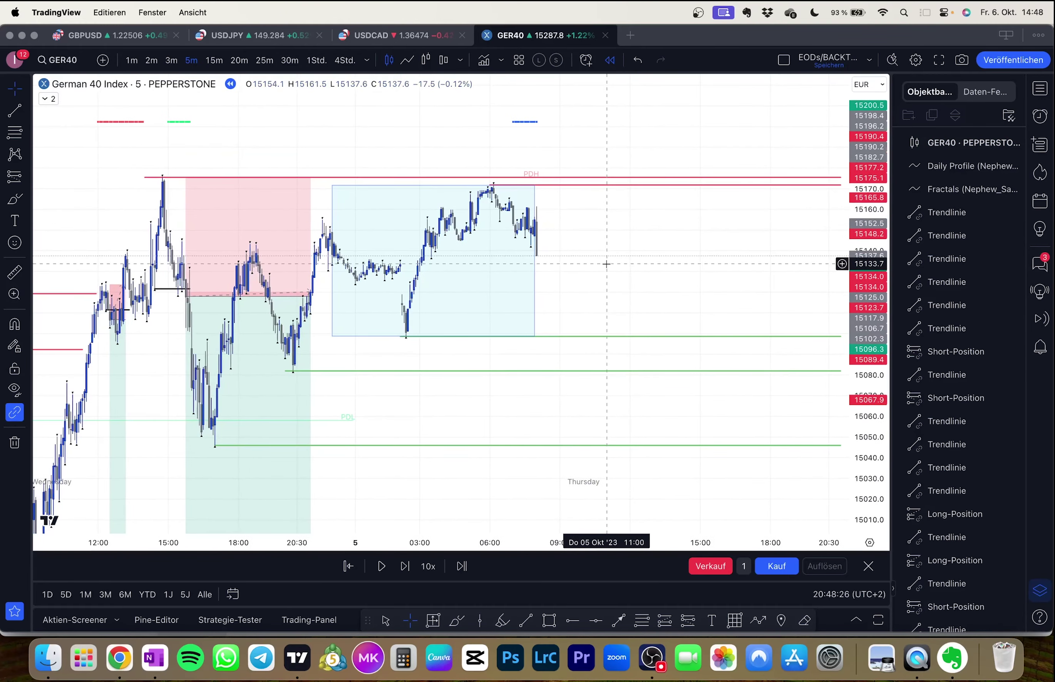
key(shift+Right)
key(shift+Right)
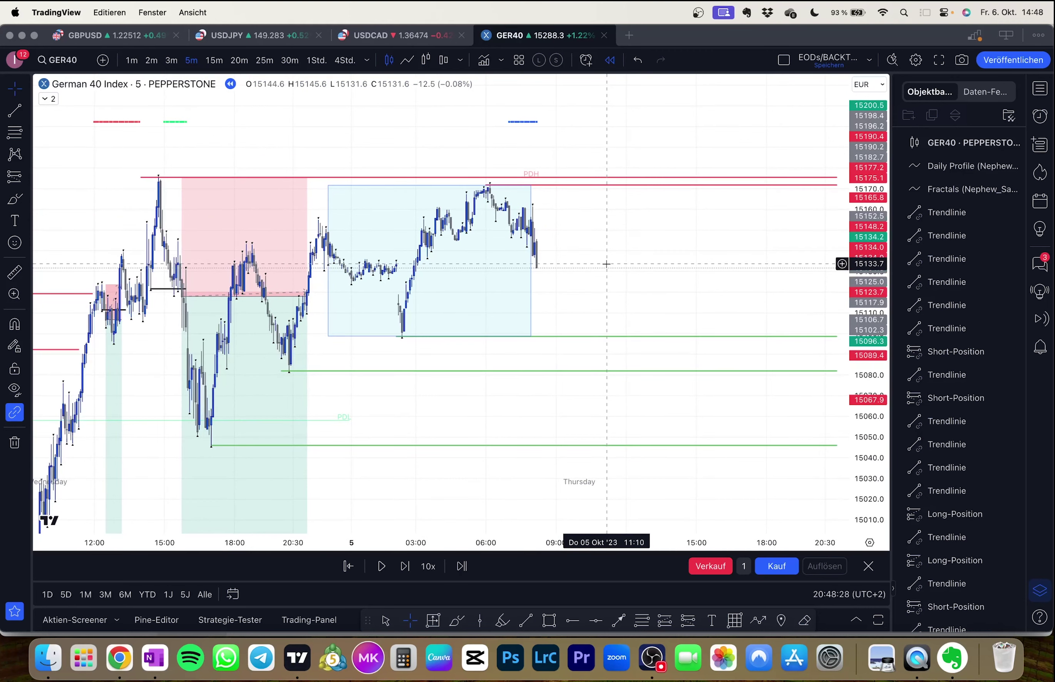
key(shift+Right)
key(shift+Right)
key(shift+Right)
key(shift+Right)
key(shift+Right)
key(shift+Right)
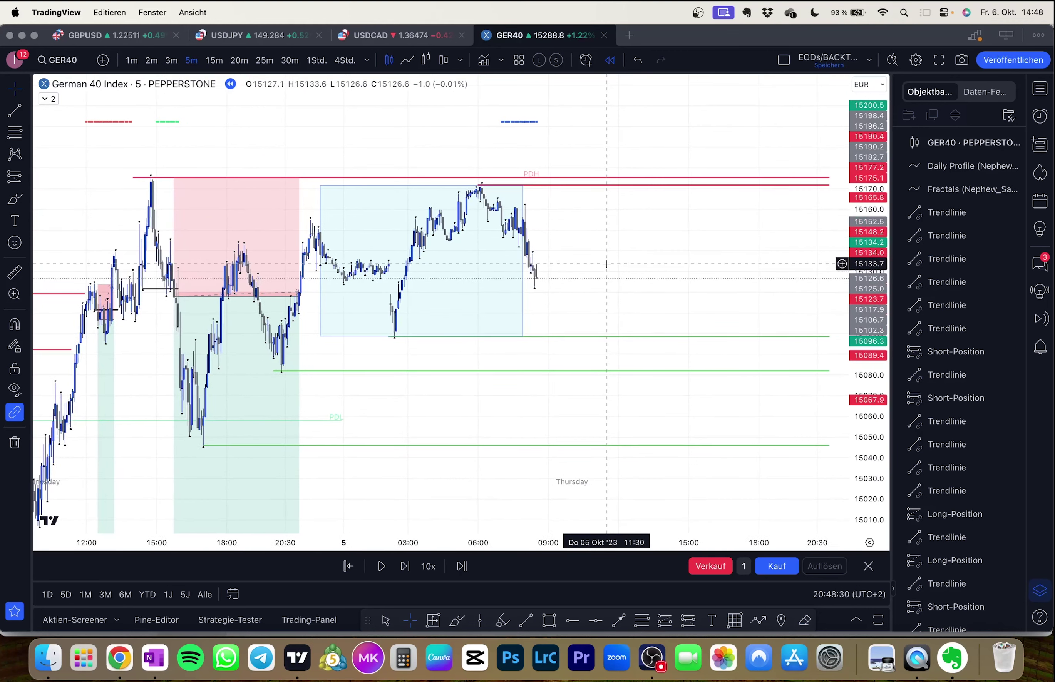
key(shift+Right)
key(shift+Right)
key(shift+Right)
key(shift+Right)
key(shift+Right)
key(shift+Right)
key(shift+Right)
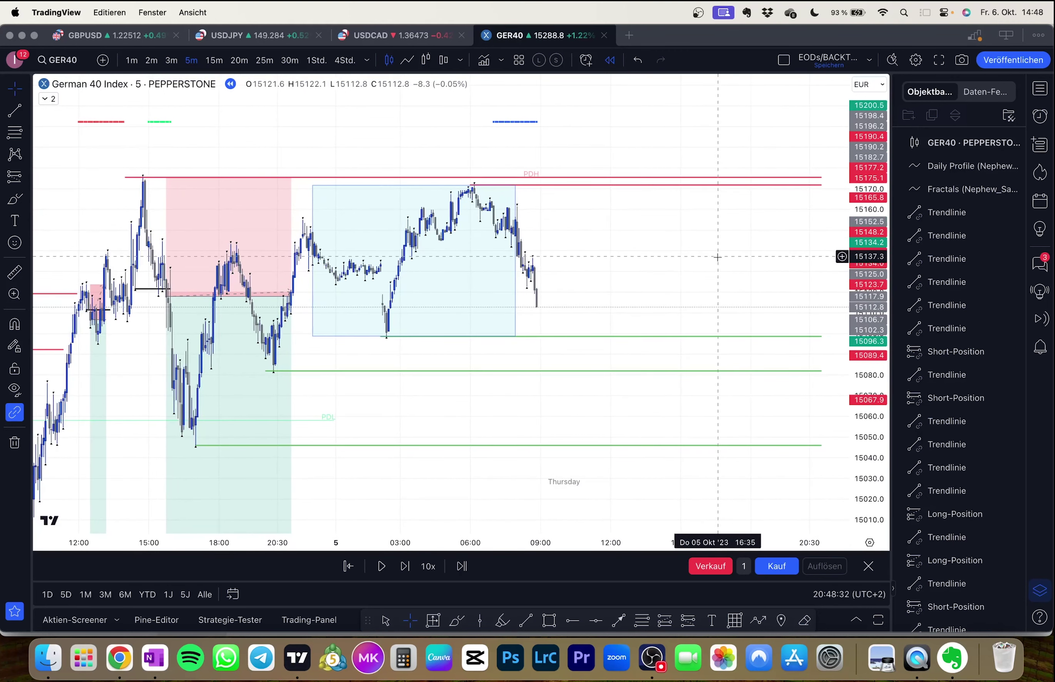
key(shift+Right)
key(shift+Right)
key(shift+Right)
key(shift+Right)
key(shift+Right)
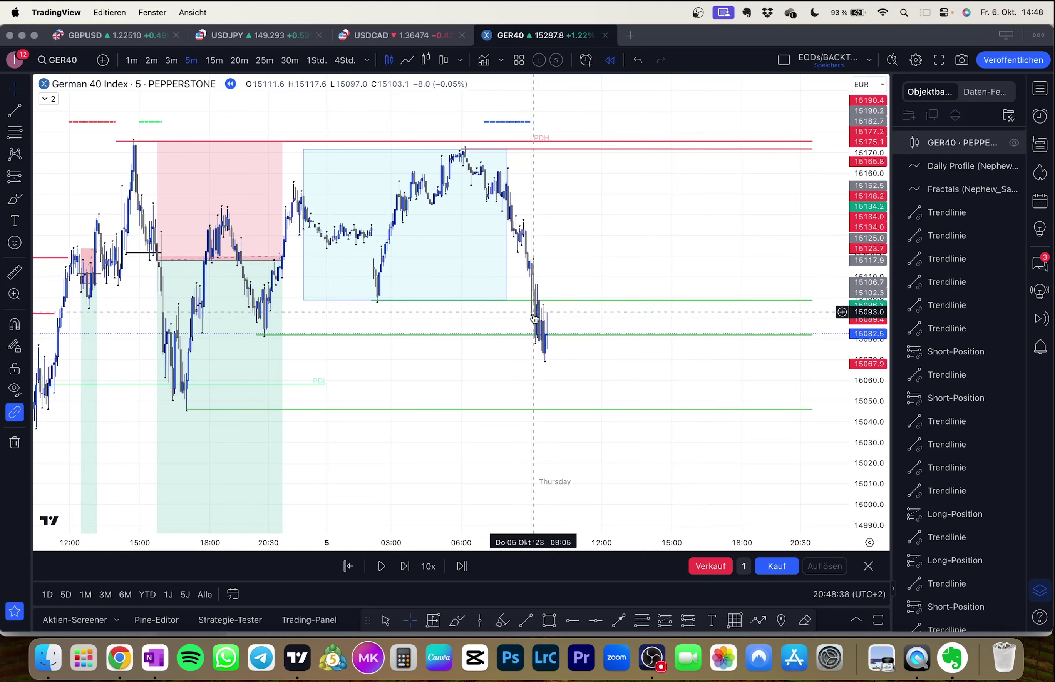
Step: Shorten the two upper green low lines to end where price crossed them, at 09:05 and 09:10 on 5 October
drag(813, 301, 534, 301)
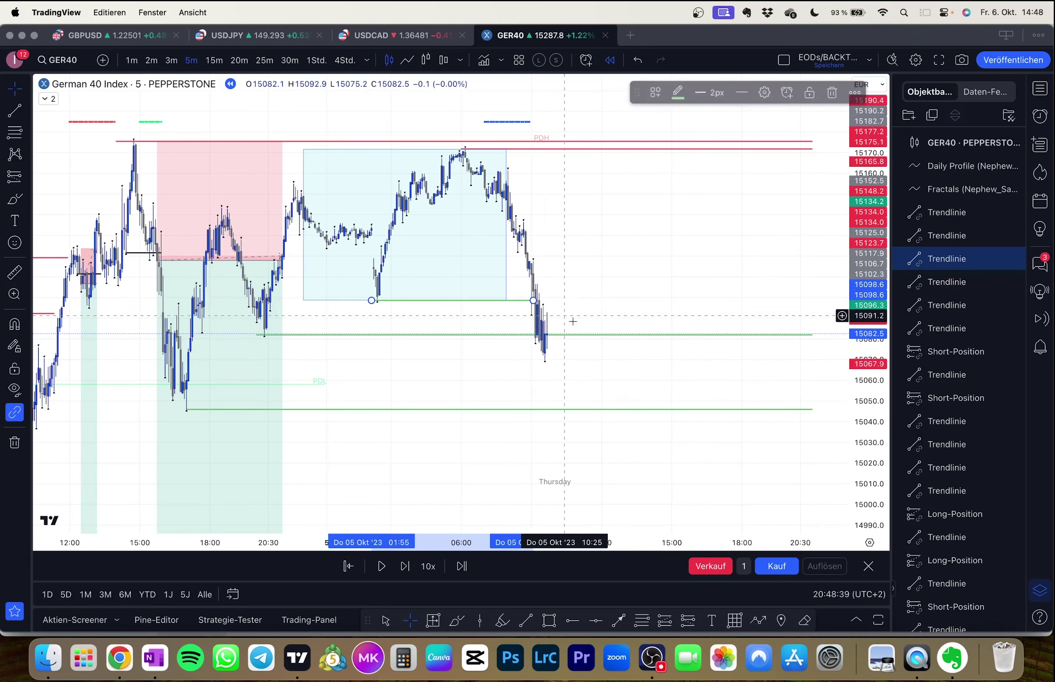
drag(812, 335, 547, 277)
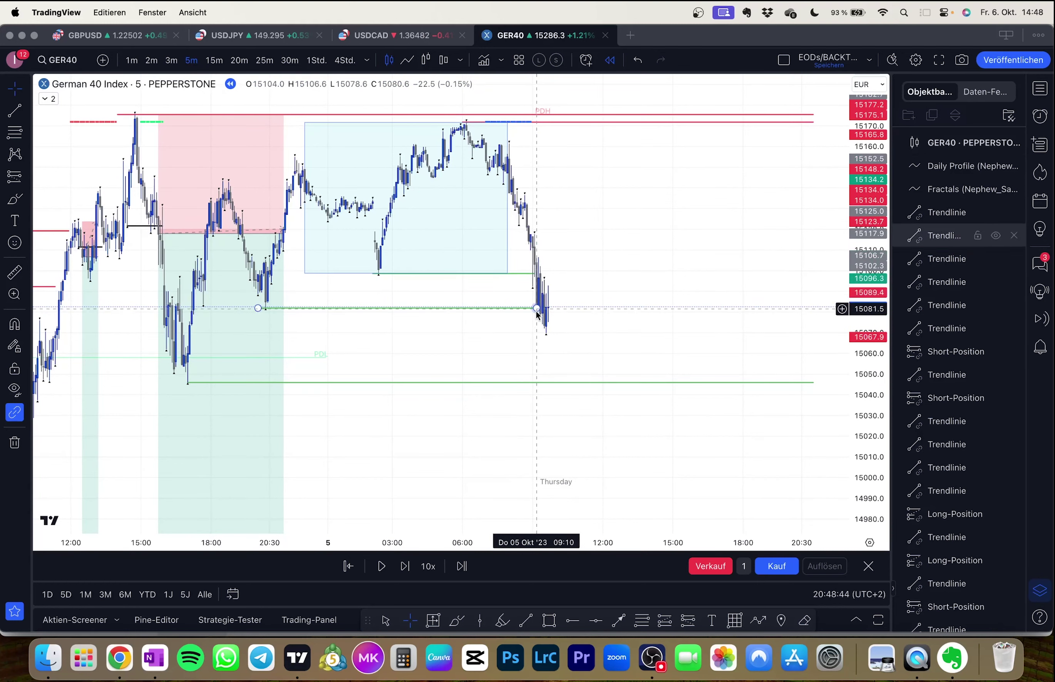
Step: Draw a short horizontal line at about 15095.6 near the latest swing high and advance the replay until price breaks above it
key(alt+t)
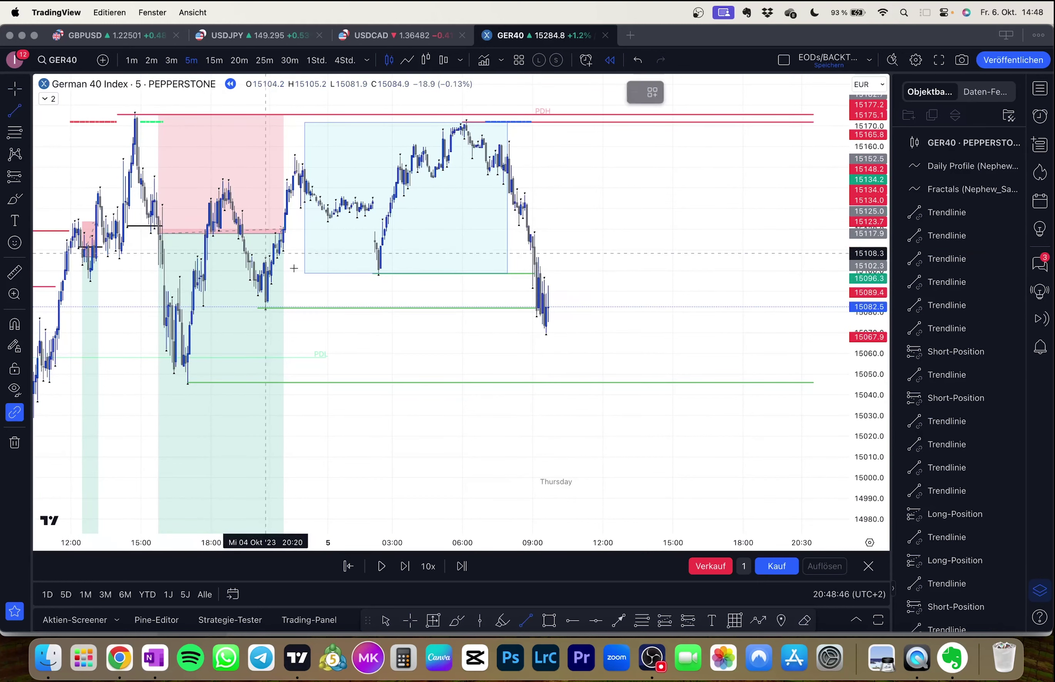
drag(544, 280, 568, 280)
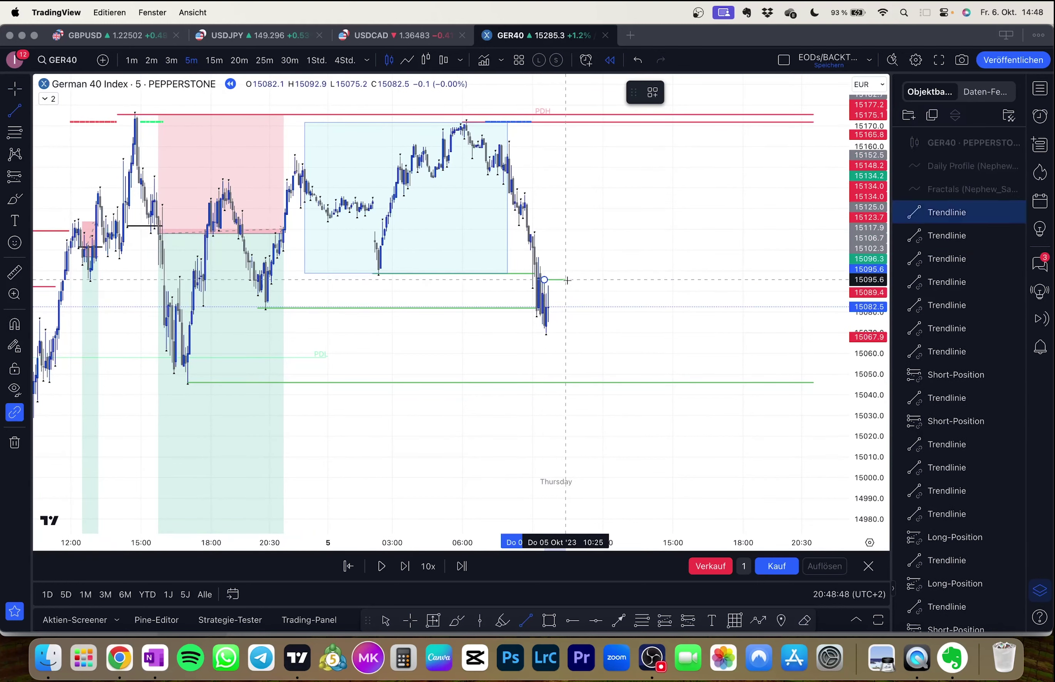
key(shift+Right)
key(shift+Right)
key(shift+Right)
key(shift+Right)
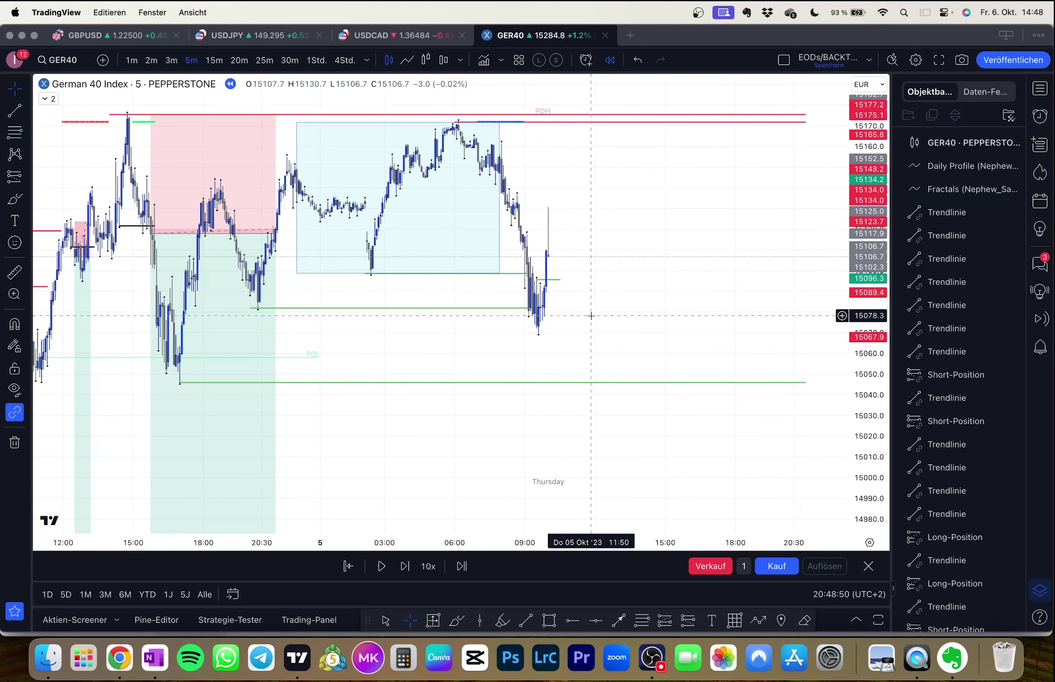
Step: Move the short breakout line to 15092.9, end it at 10:15 on 5 October, and colour it black
click(539, 281)
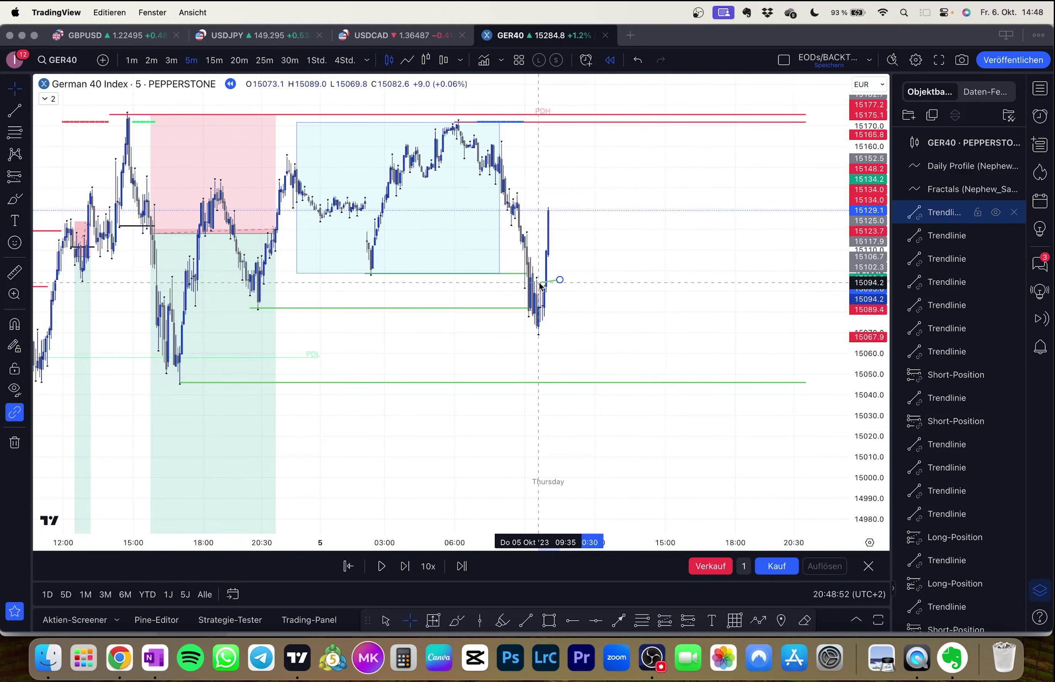
drag(540, 283, 554, 285)
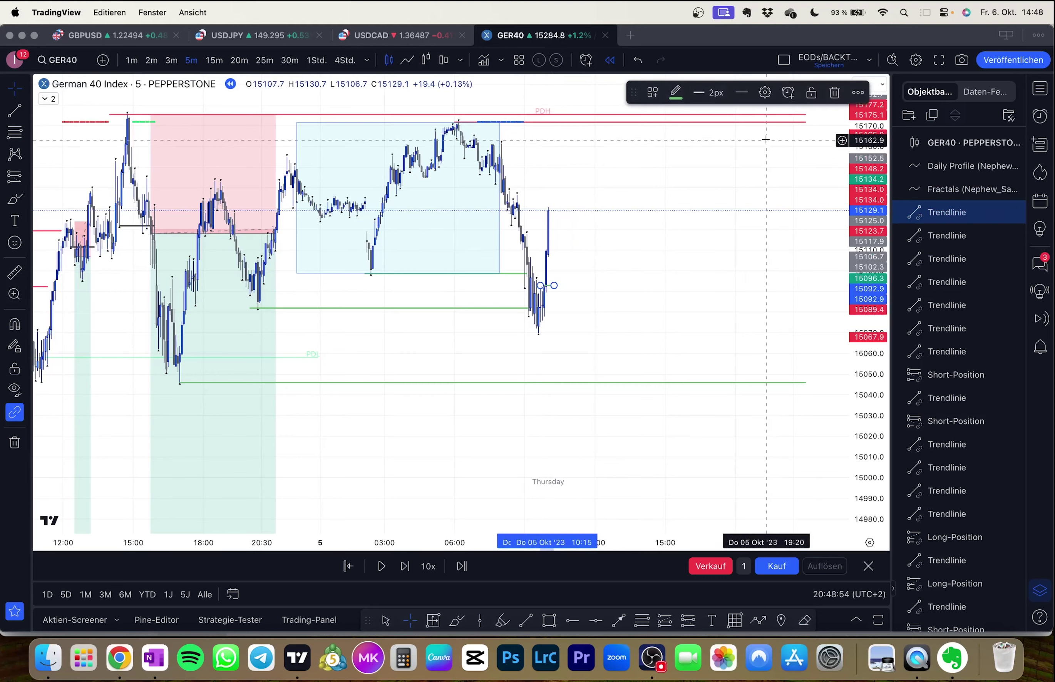
click(676, 92)
click(796, 119)
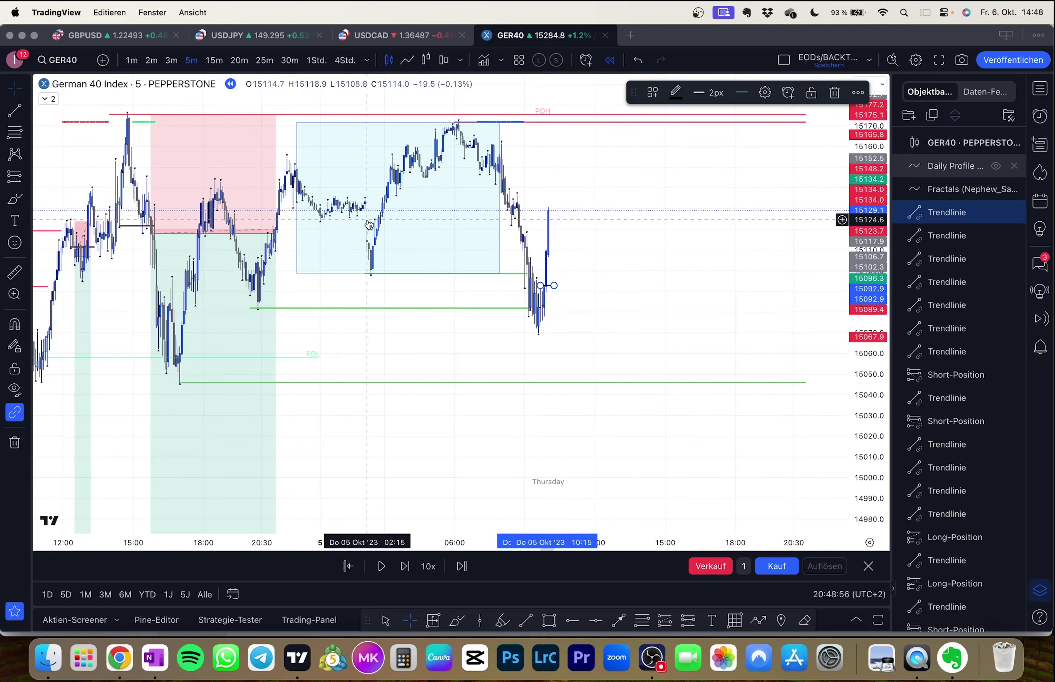
Step: Extend the large short position on 4 October to end at 21:40
click(273, 231)
mouse_move(282, 231)
mouse_down()
mouse_move(589, 233)
mouse_move(286, 237)
mouse_up()
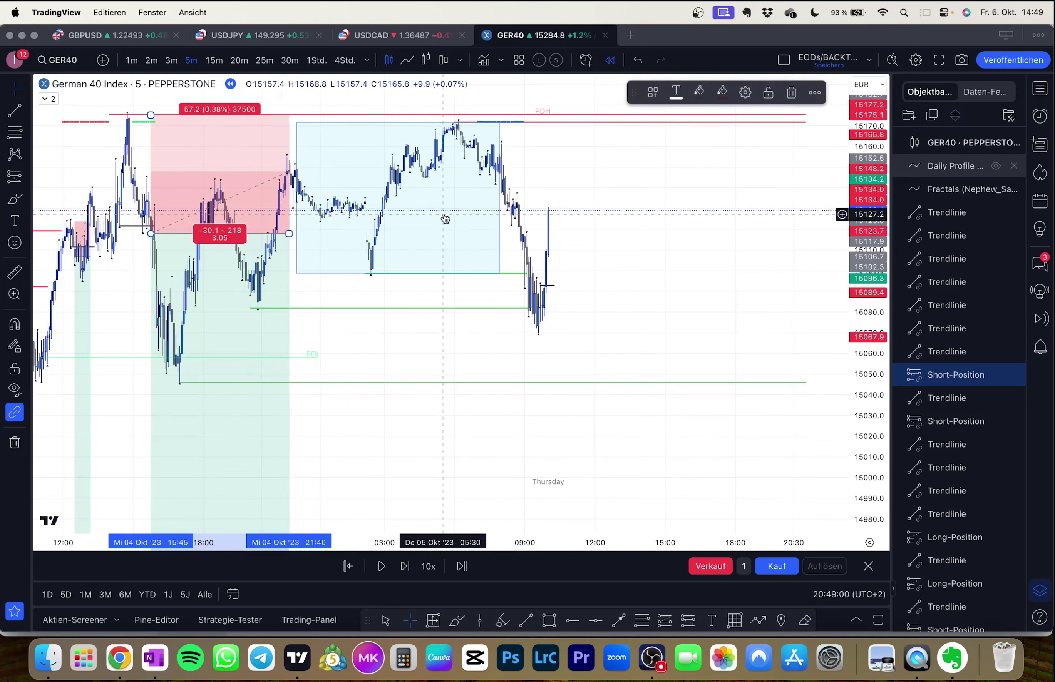
drag(473, 254, 478, 337)
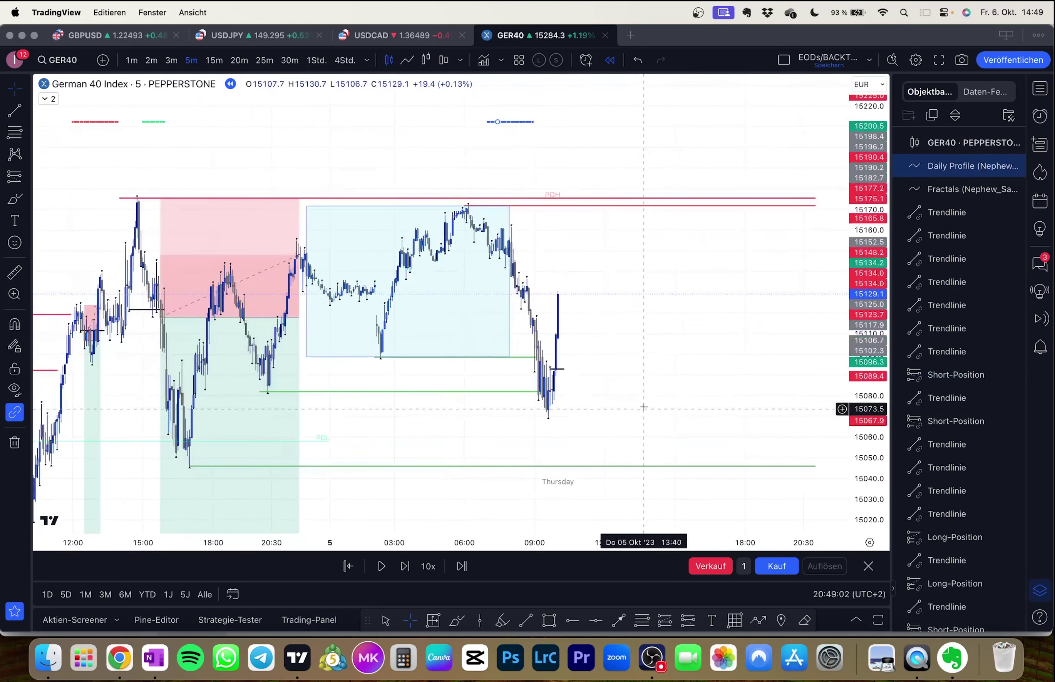
Step: Place a long position at the breakout candle with entry 15110.4, stop 15068.8 below the low and target 15175.9
drag(644, 408, 647, 362)
click(26, 179)
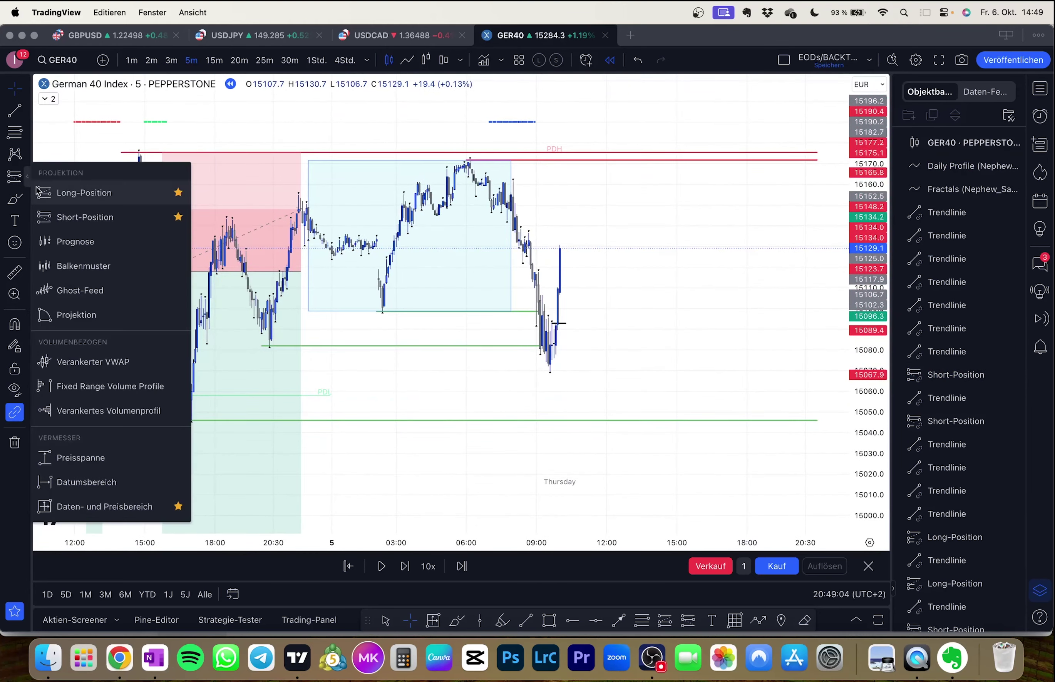
click(51, 192)
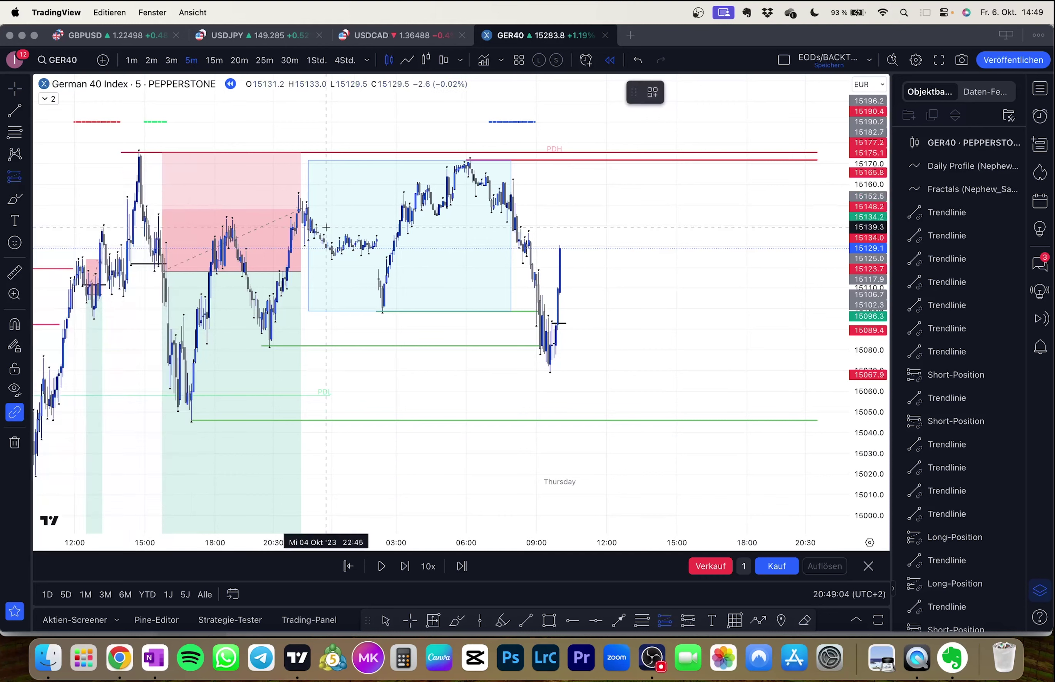
click(554, 288)
drag(558, 354, 534, 378)
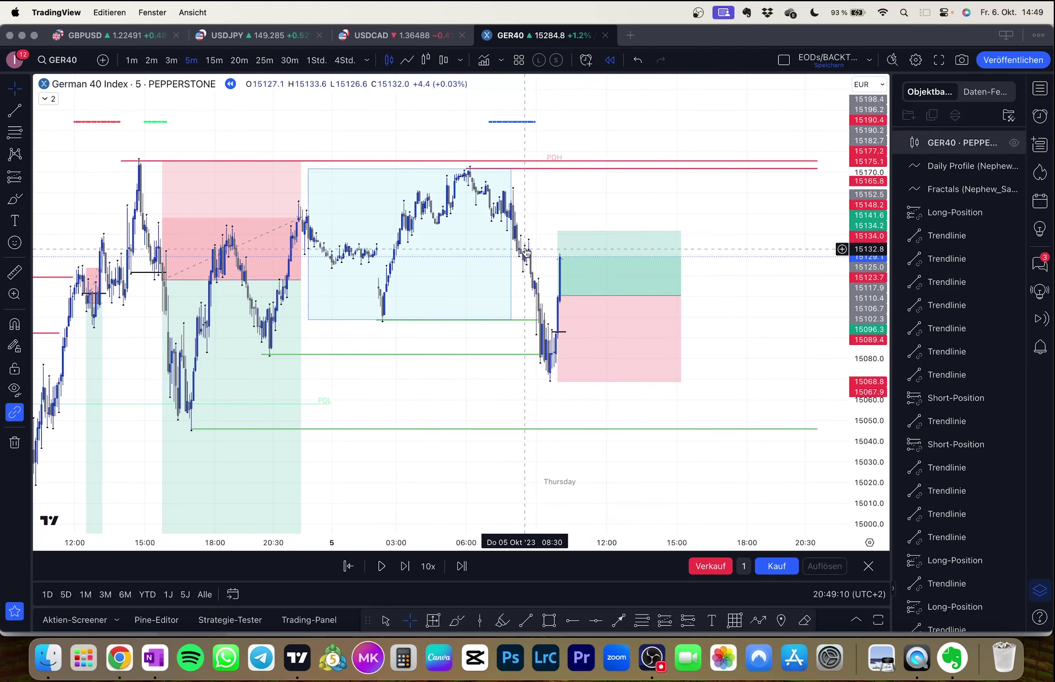
drag(560, 232, 573, 159)
click(473, 252)
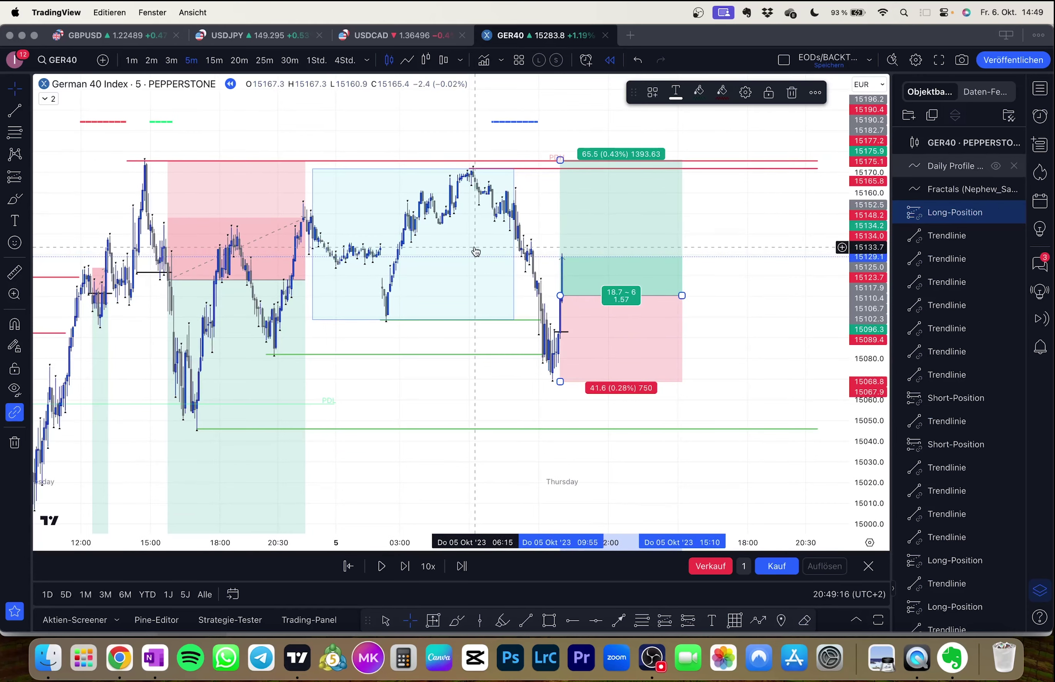
Step: Advance the replay bar by bar until price reaches the long position's stop, and shorten the position to end at that candle
drag(473, 252, 433, 241)
key(shift+Right)
key(shift+Right)
key(shift+Right)
key(shift+Right)
key(shift+Right)
key(shift+Right)
key(shift+Right)
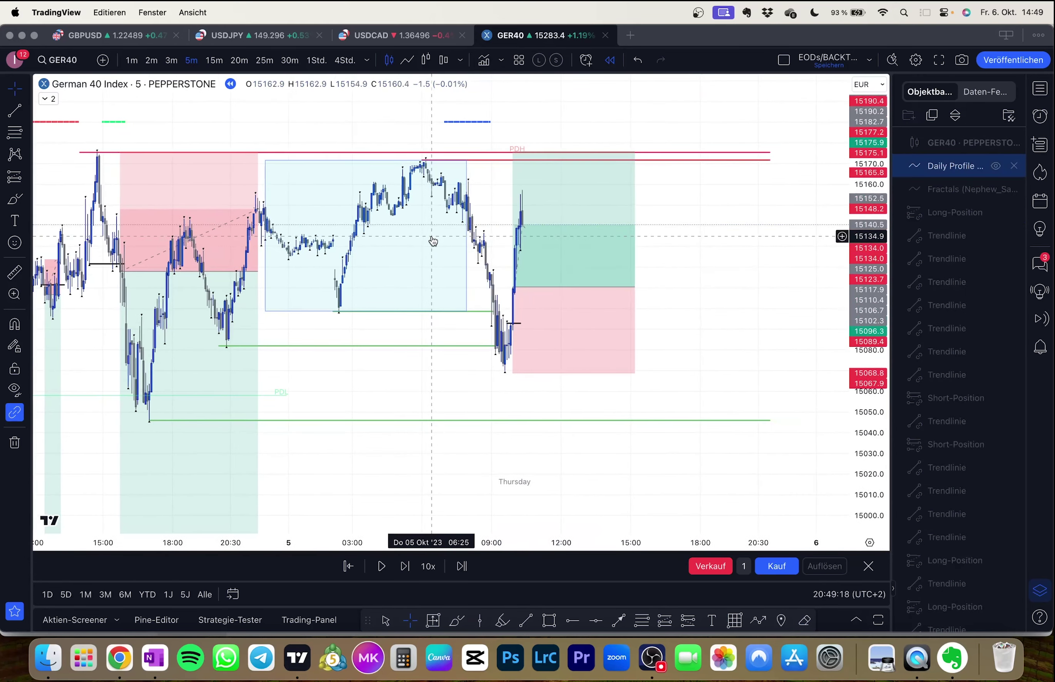
key(shift+Right)
key(shift+Right)
key(shift+Right)
key(shift+Right)
key(shift+Right)
key(shift+Right)
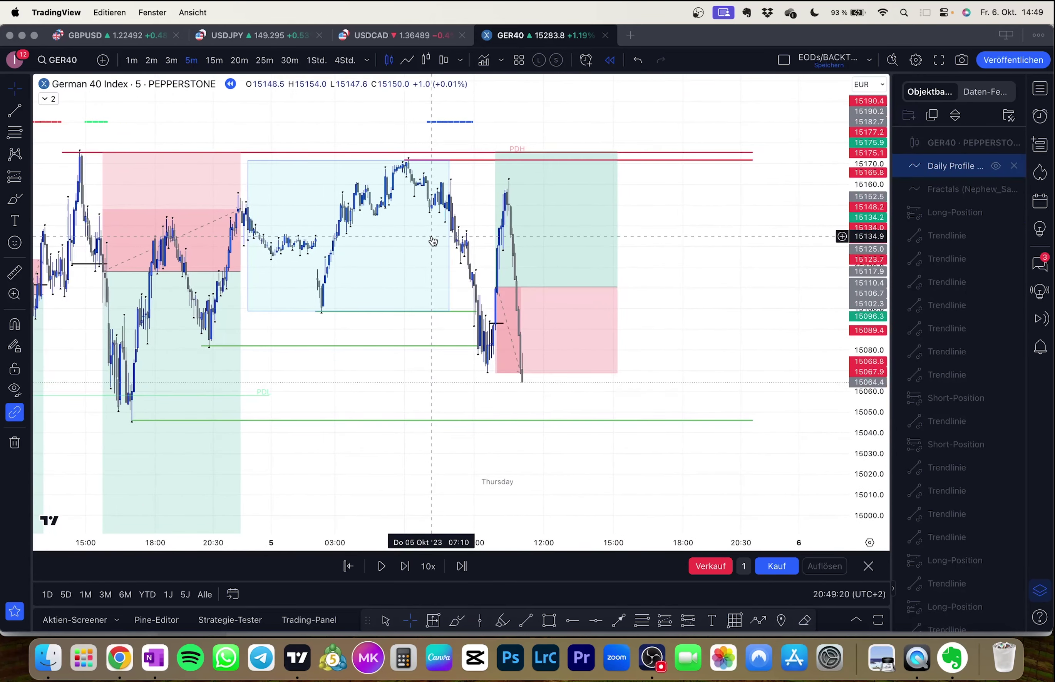
key(shift+Right)
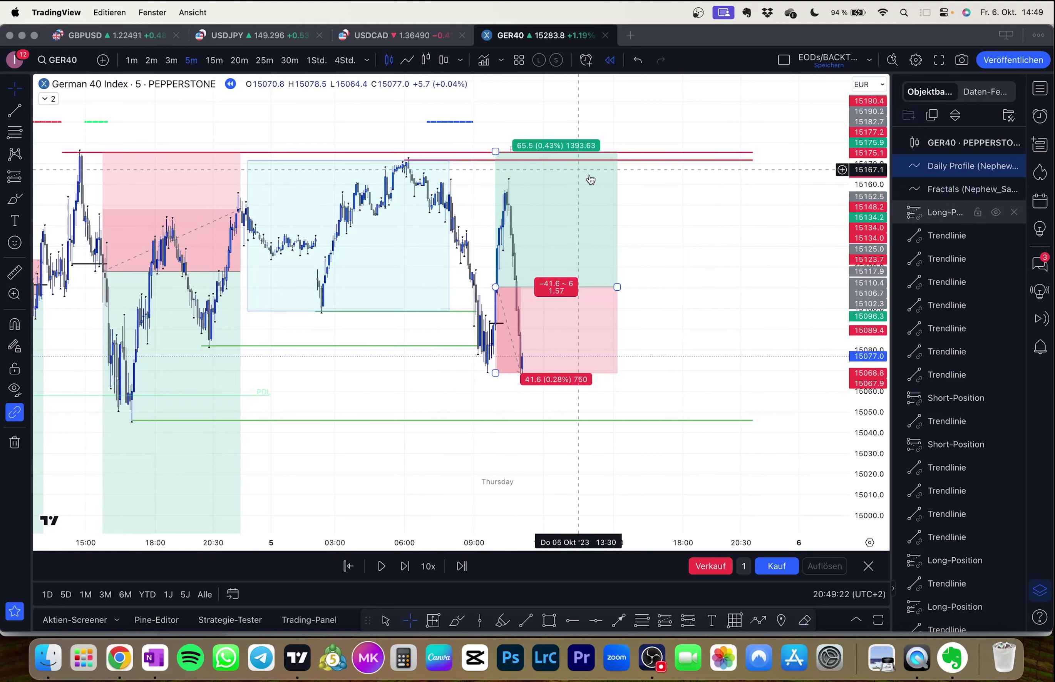
drag(617, 287, 588, 324)
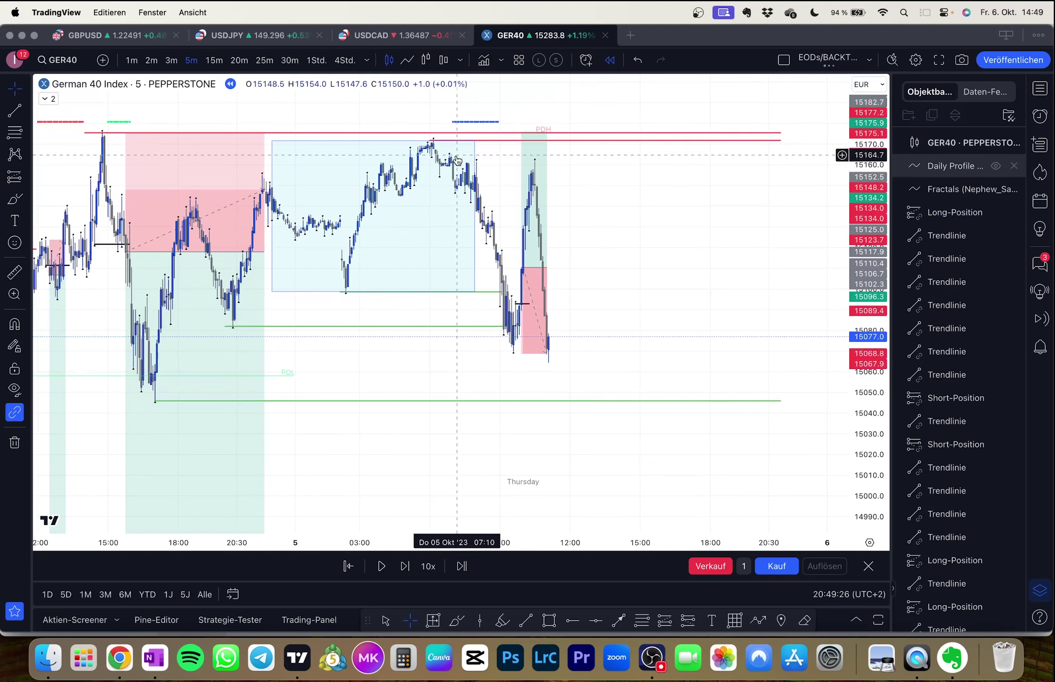
scroll(632, 230, down, 3)
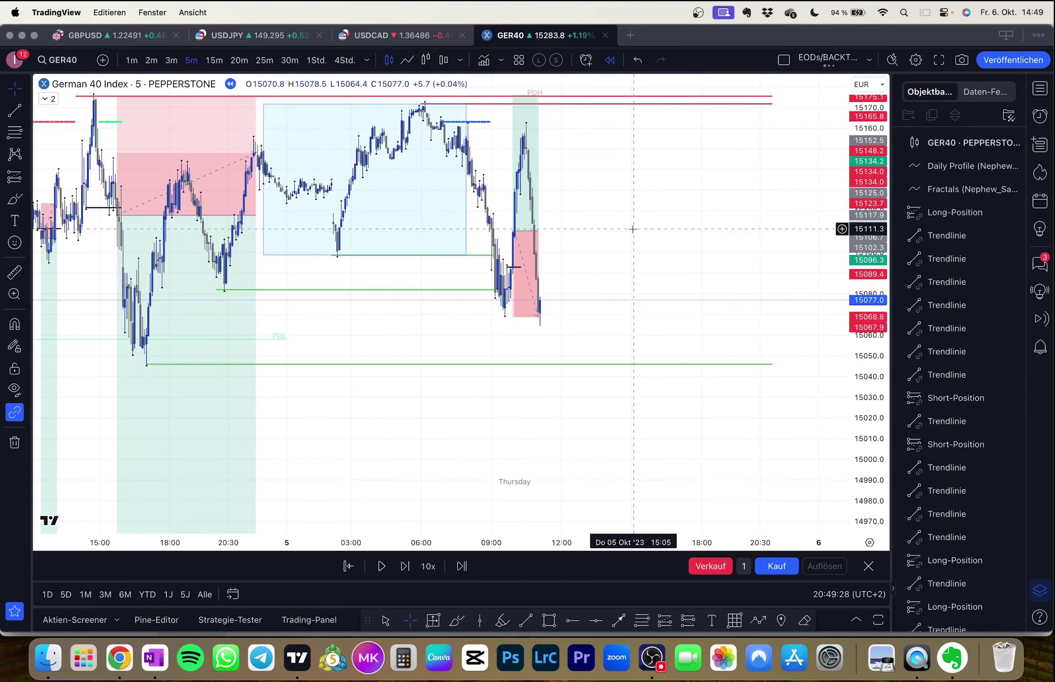
Step: Advance the replay bar by bar to the 12:00 candle on 5 October
key(shift+Right)
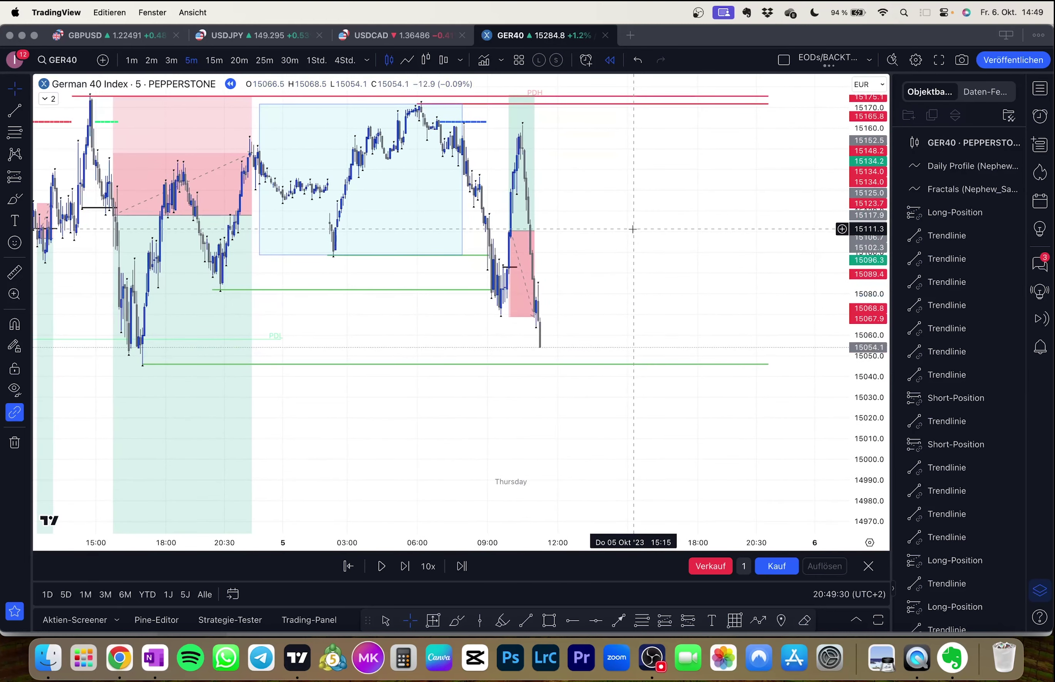
key(shift+Right)
key(shift+Right)
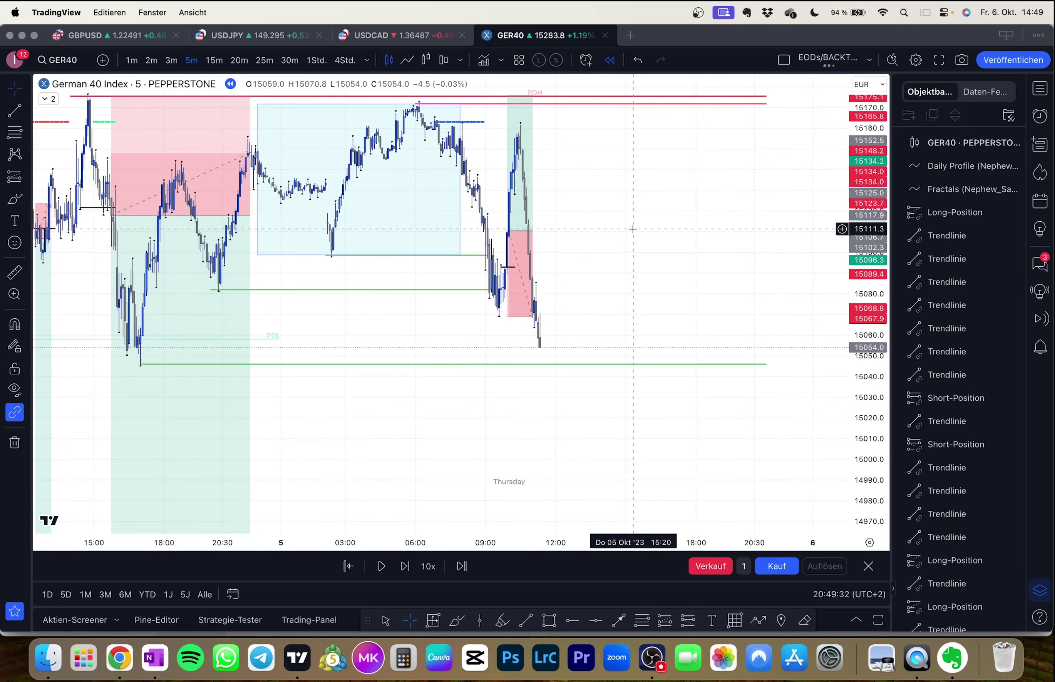
scroll(621, 270, down, 2)
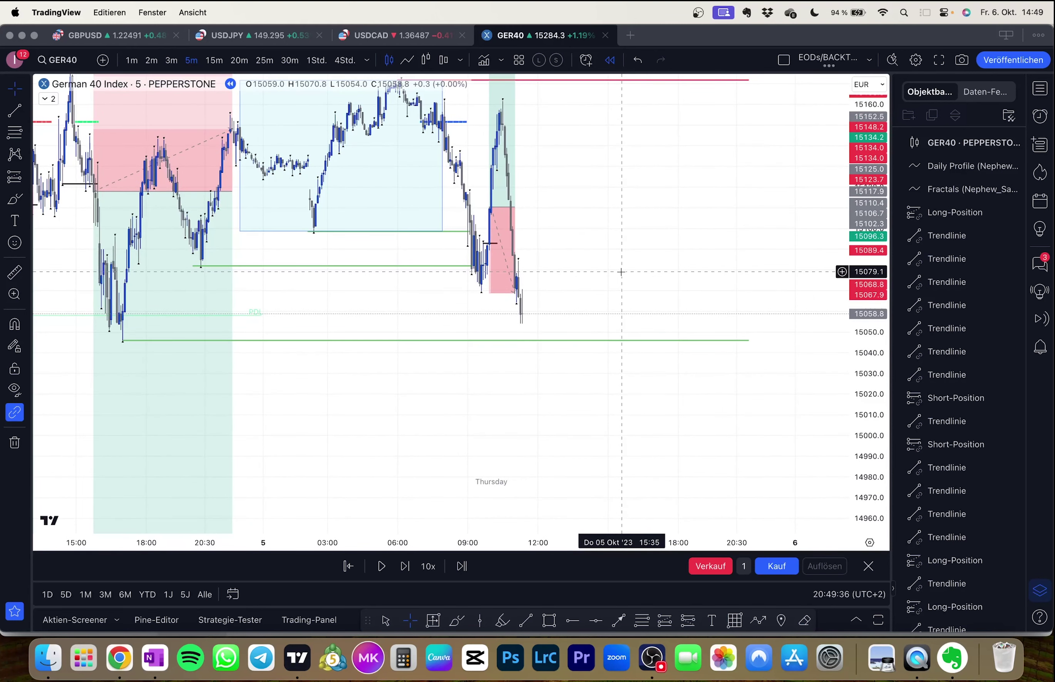
key(shift+Right)
key(shift+Right)
key(shift+Right)
key(shift+Right)
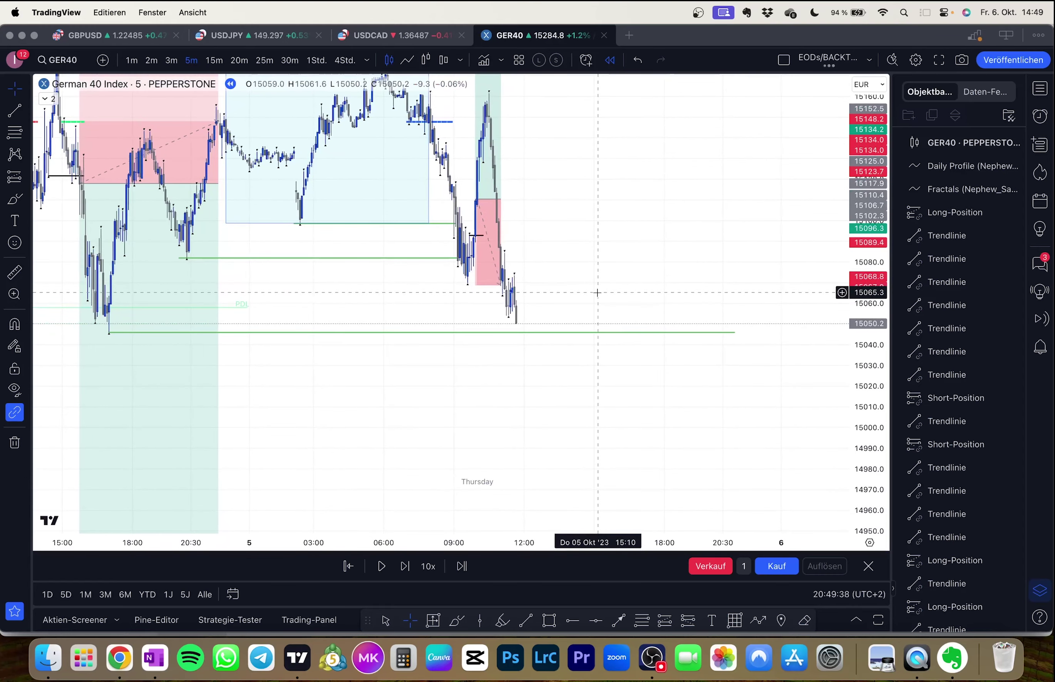
key(shift+Right)
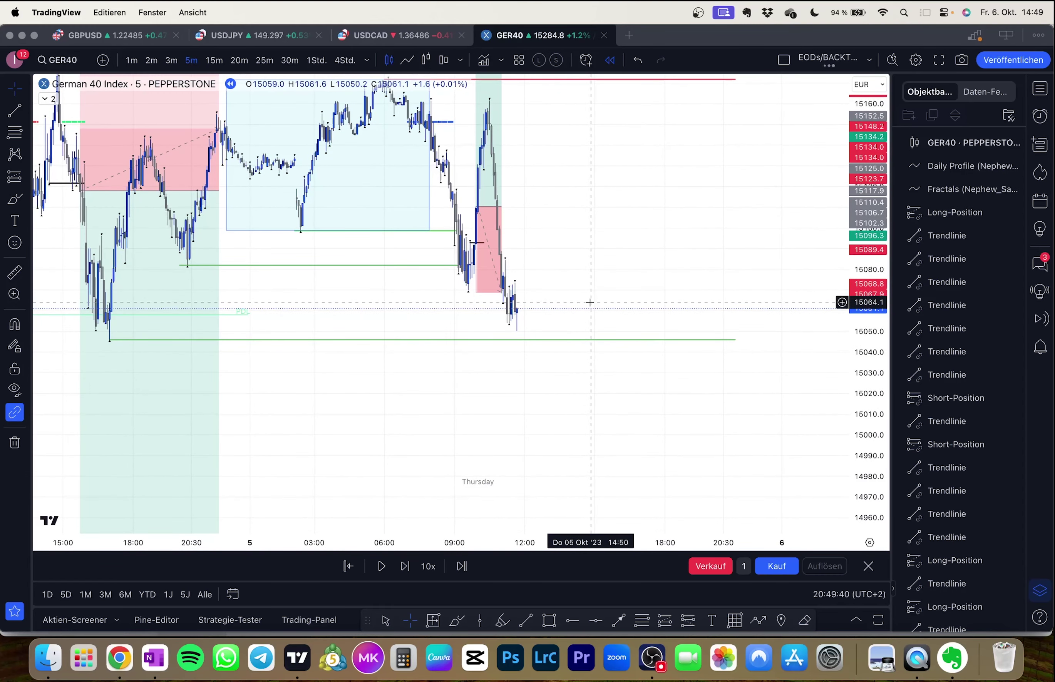
key(shift+Right)
key(shift+Right)
key(shift+Right)
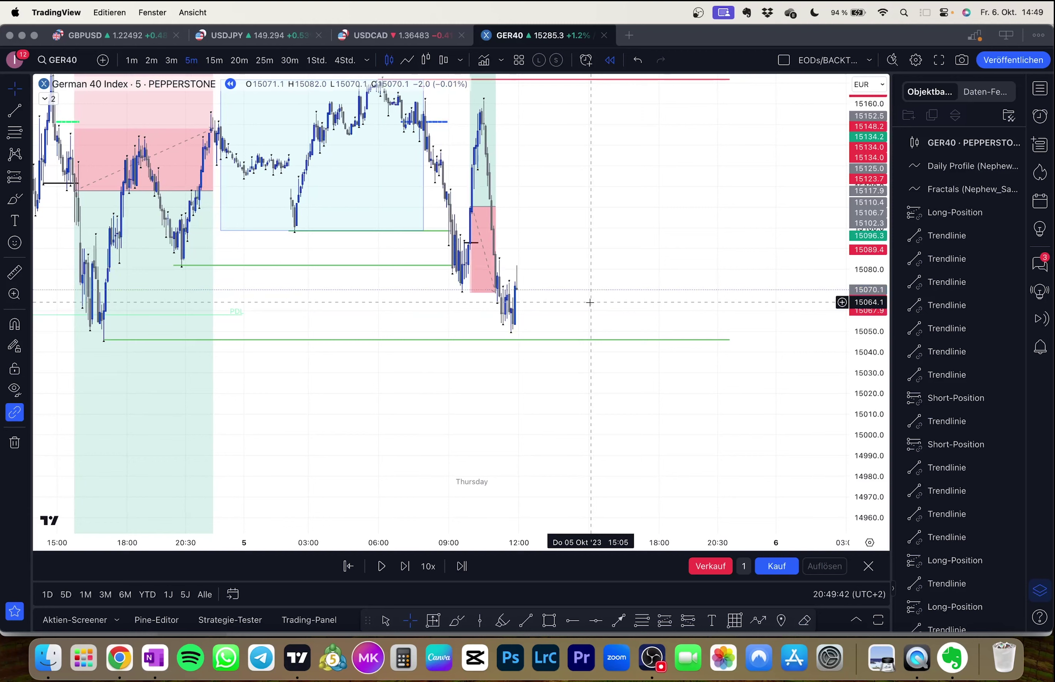
key(shift+Right)
Step: Draw a short horizontal trend line at 15070.6 from about 11:20 to the 12:00 breakout candle on 5 October
key(alt+t)
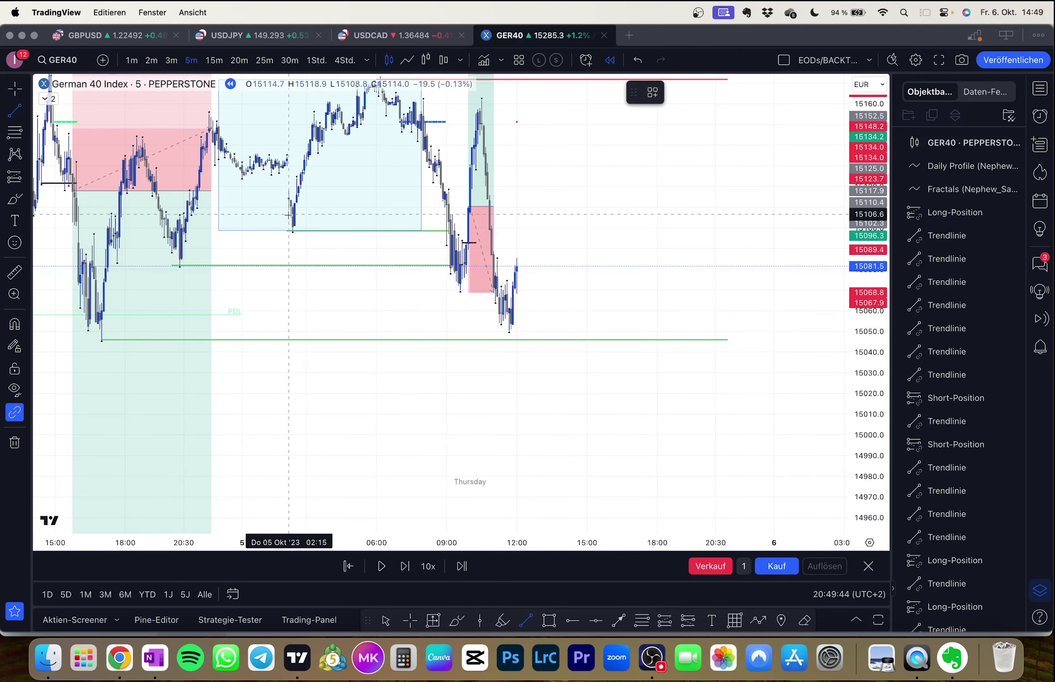
click(501, 288)
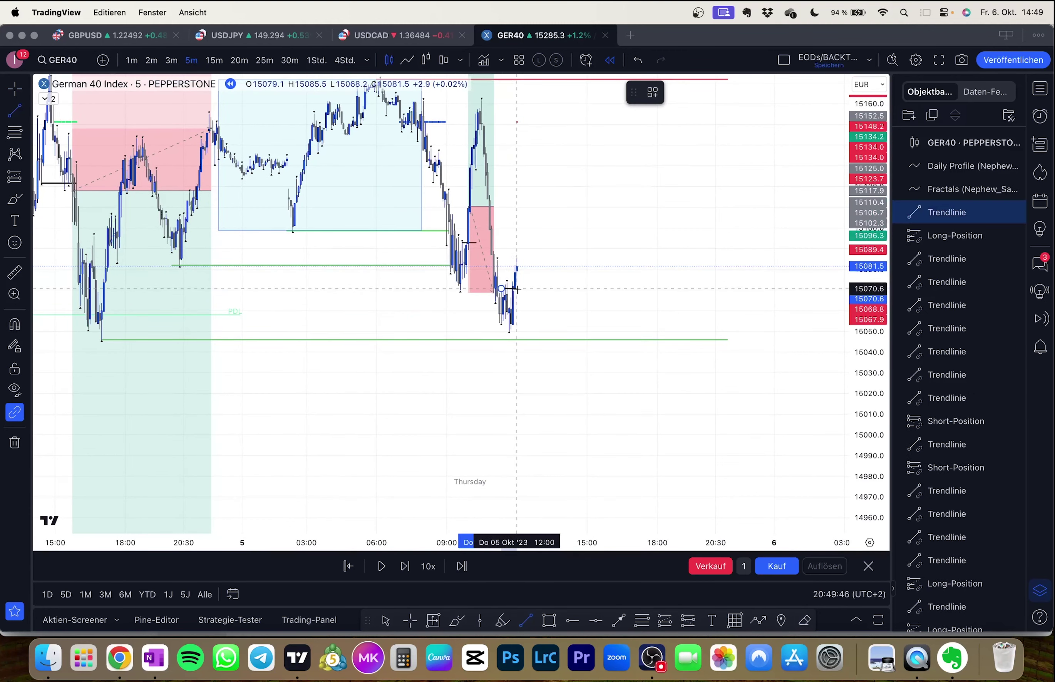
click(519, 289)
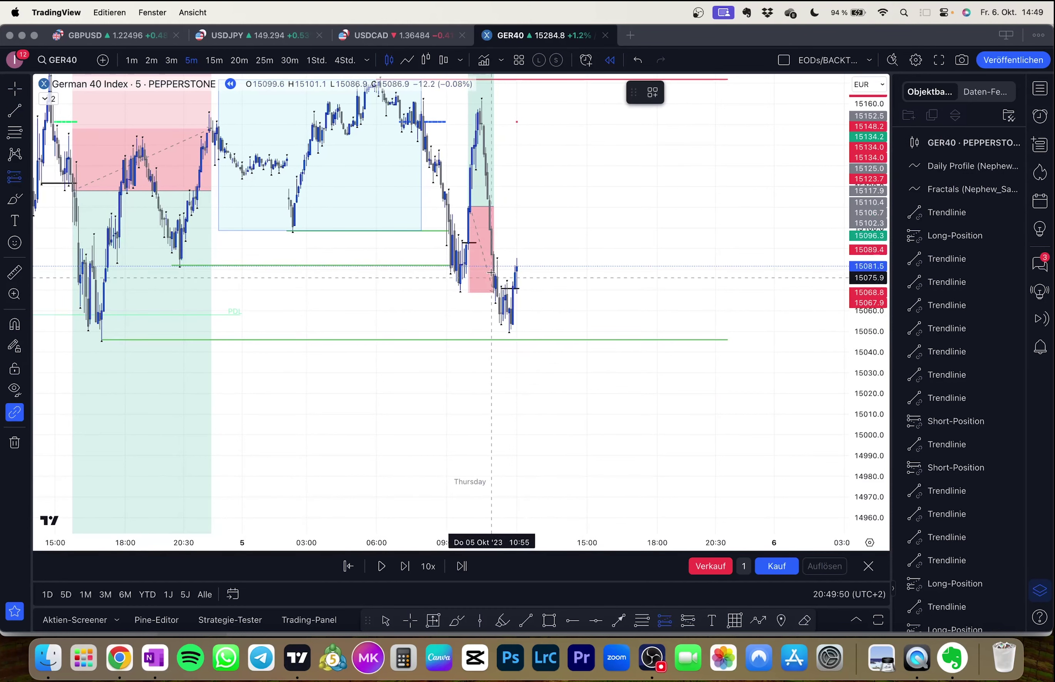
Step: Place a long position at the 12:00 breakout candle with entry 15072.4, stop 15049.6 below the low and target 15175.3
click(513, 286)
drag(512, 338, 483, 369)
drag(516, 278, 552, 120)
click(707, 229)
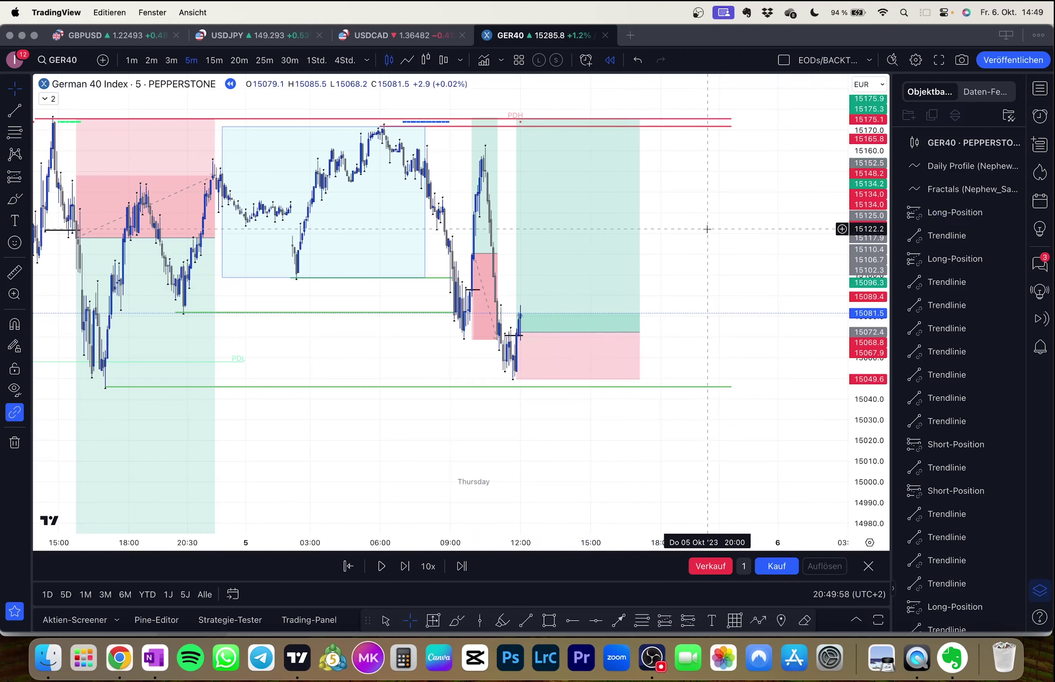
Step: Advance the replay bar by bar past the long position's stop-out to the 18:00 candle on 5 October
key(shift+Right)
key(shift+Right)
key(shift+Right)
key(shift+Right)
key(shift+Right)
key(shift+Right)
key(shift+Right)
key(shift+Right)
key(shift+Right)
key(shift+Right)
key(shift+Right)
key(shift+Right)
key(shift+Right)
key(shift+Right)
key(shift+Right)
key(shift+Right)
key(shift+Right)
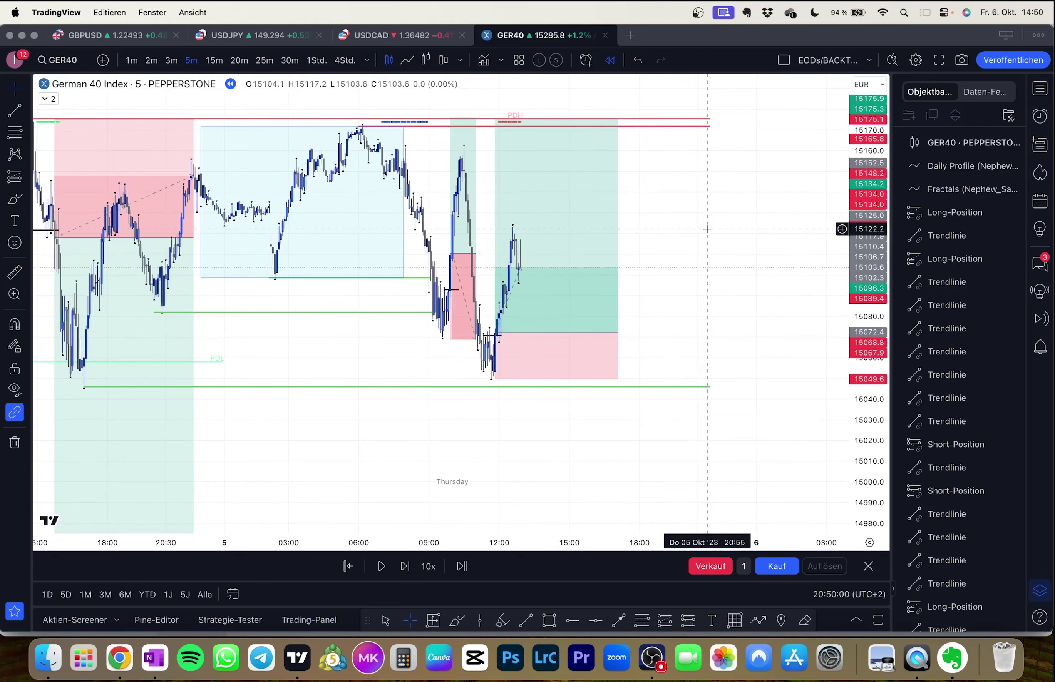
key(shift+Right)
key(shift+Right)
key(shift+Right)
key(shift+Right)
key(shift+Right)
key(shift+Right)
key(shift+Right)
key(shift+Right)
key(shift+Right)
key(shift+Right)
key(shift+Right)
key(shift+Right)
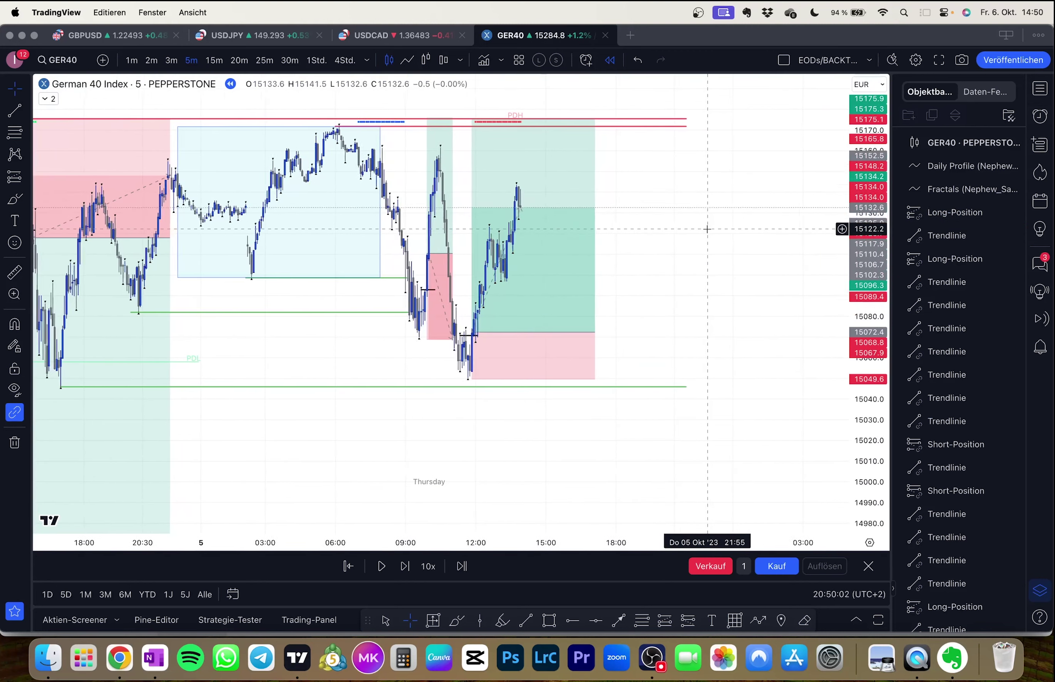
key(shift+Right)
key(shift+Right)
key(shift+Right)
key(shift+Right)
key(shift+Right)
key(shift+Right)
key(shift+Right)
key(shift+Right)
key(shift+Right)
key(shift+Right)
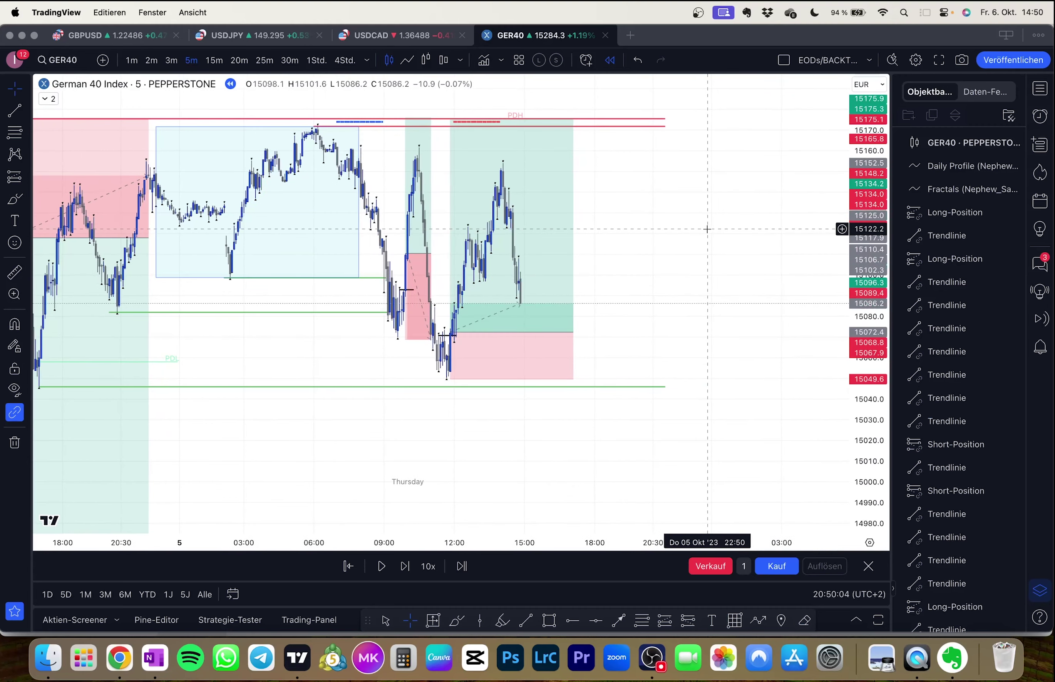
key(shift+Right)
key(shift+Right)
key(shift+Right)
key(shift+Right)
key(shift+Right)
key(shift+Right)
key(shift+Right)
key(shift+Right)
key(shift+Right)
key(shift+Right)
key(shift+Right)
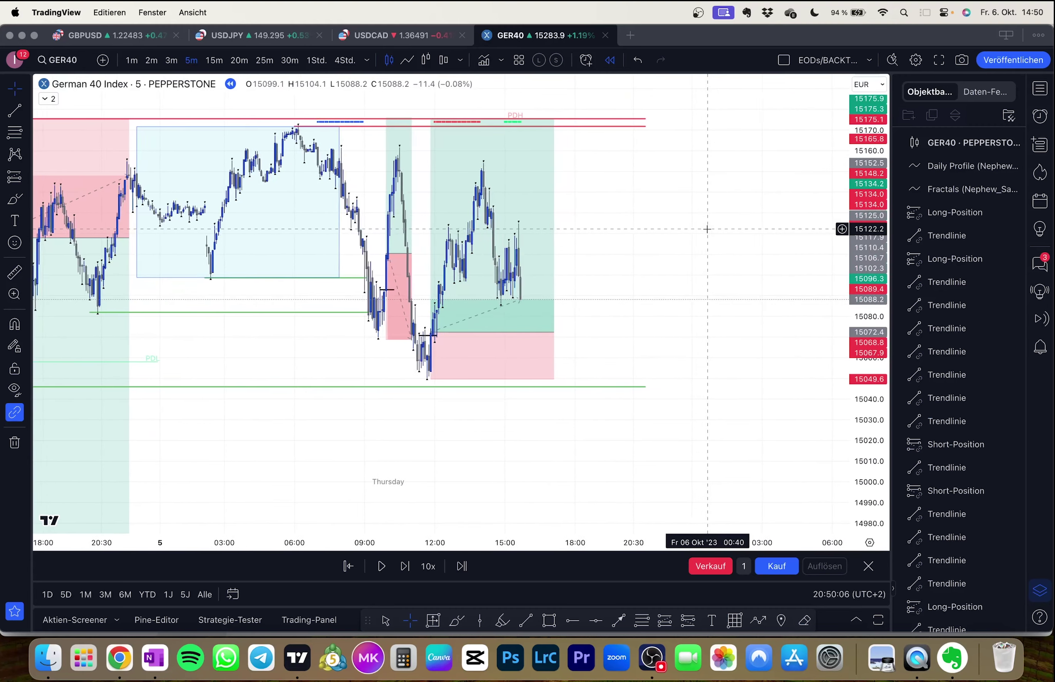
key(shift+Right)
key(shift+Right)
key(shift+Right)
key(shift+Right)
key(shift+Right)
key(shift+Right)
key(shift+Right)
key(shift+Right)
key(shift+Right)
key(shift+Right)
key(shift+Right)
key(shift+Right)
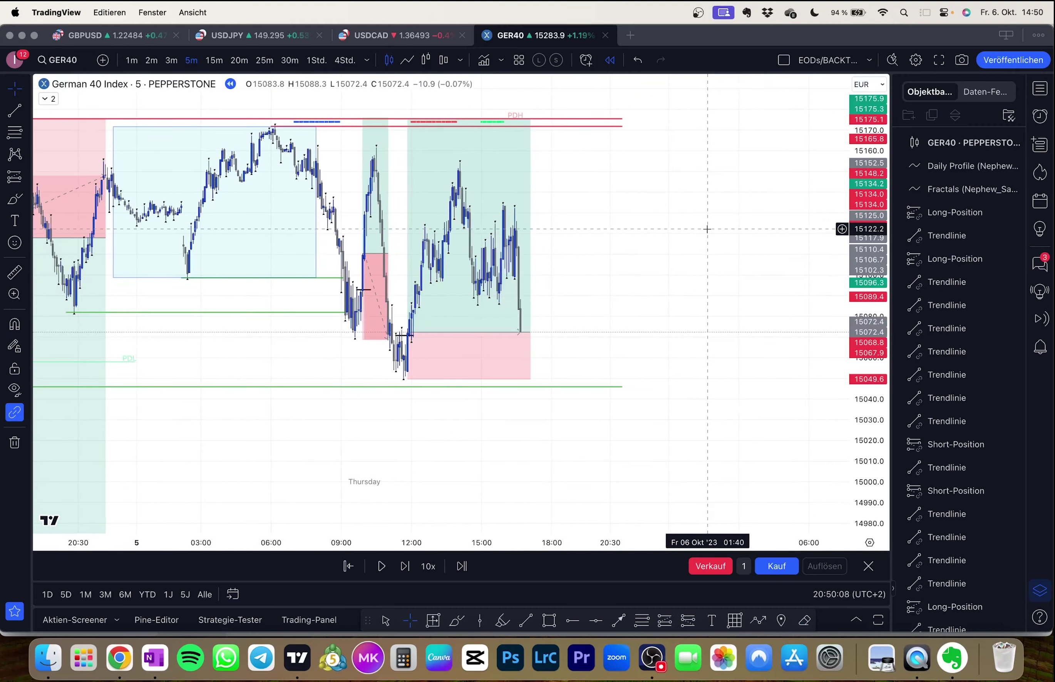
key(shift+Right)
key(shift+Right)
key(shift+Right)
key(shift+Right)
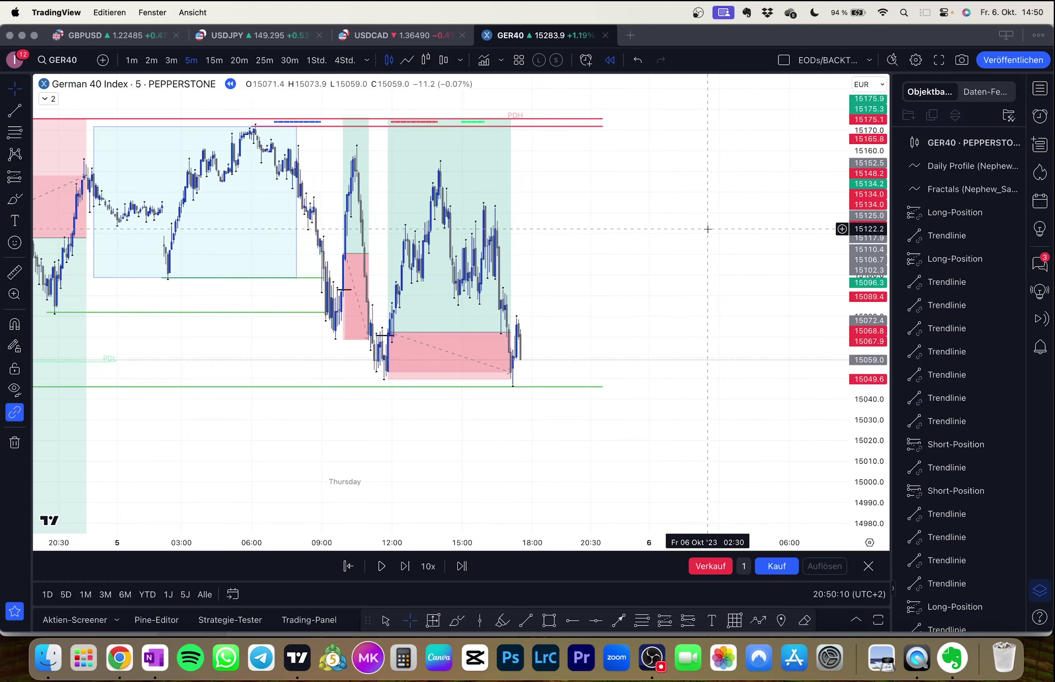
key(shift+Right)
key(shift+Right)
key(shift+Right)
key(shift+Right)
key(shift+Right)
key(shift+Right)
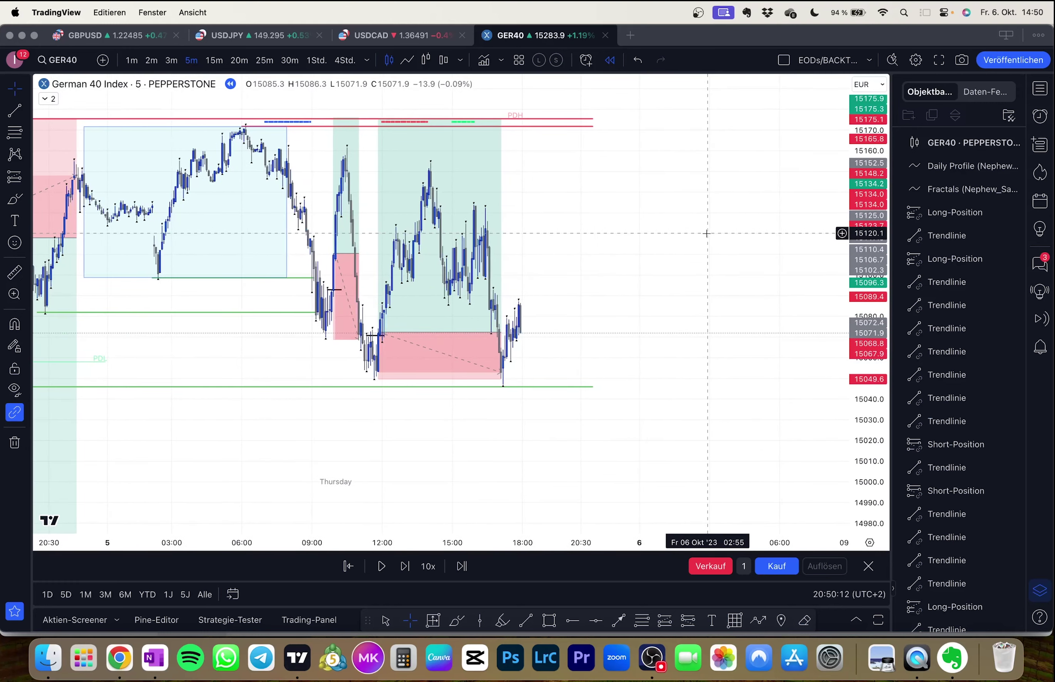
key(shift+Right)
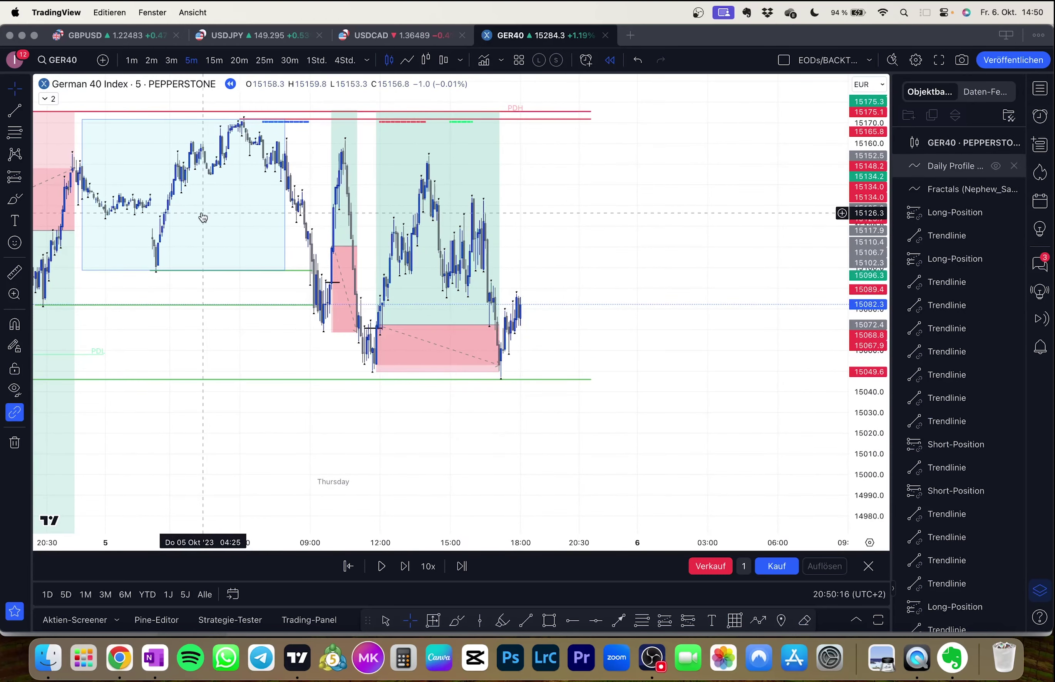
Step: Draw a short horizontal trend line at 15079.1 from 17:20 to just past the 18:00 candle on 5 October
click(14, 110)
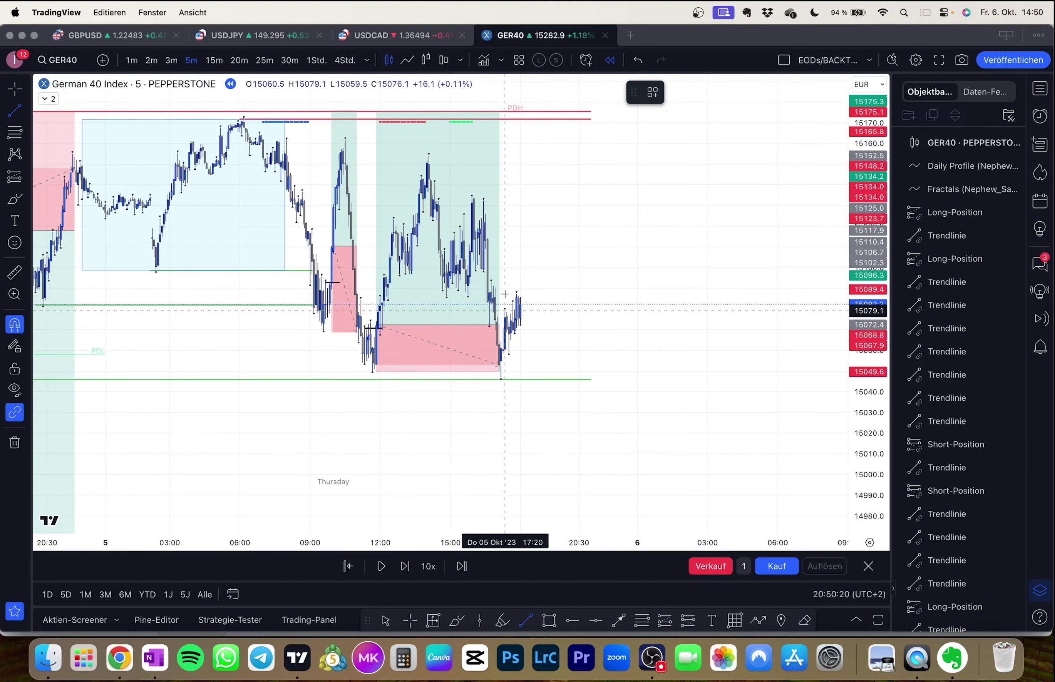
click(505, 295)
key(Escape)
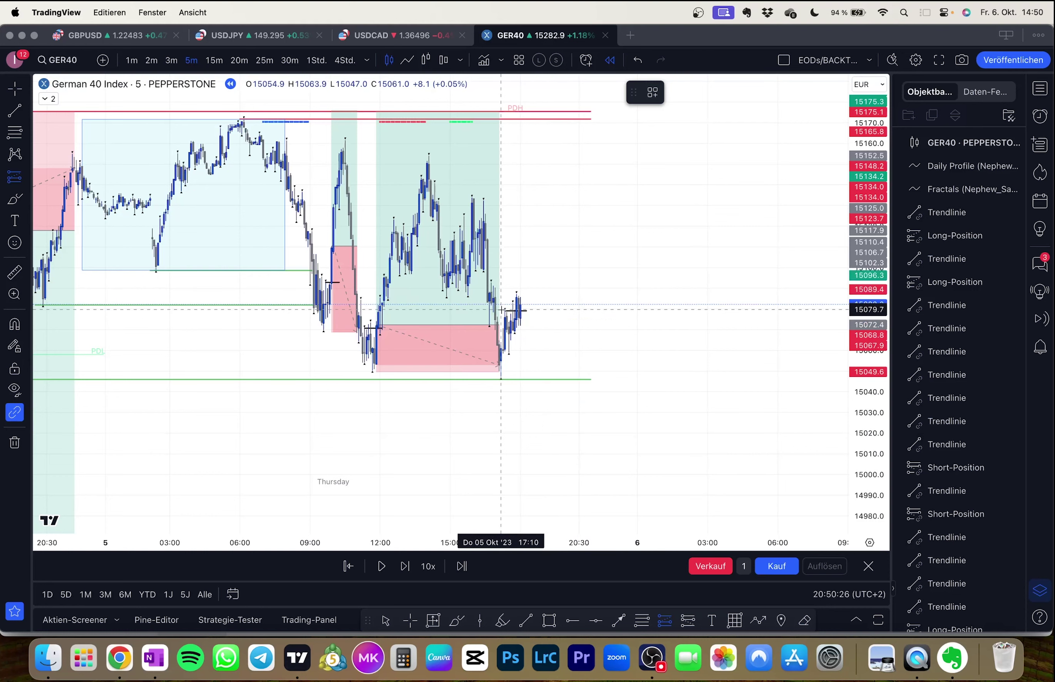
Step: Place a long position at the breakout near 18:00 with entry 15085.9, stop 15047.3 at the low and target 15176.2
click(516, 296)
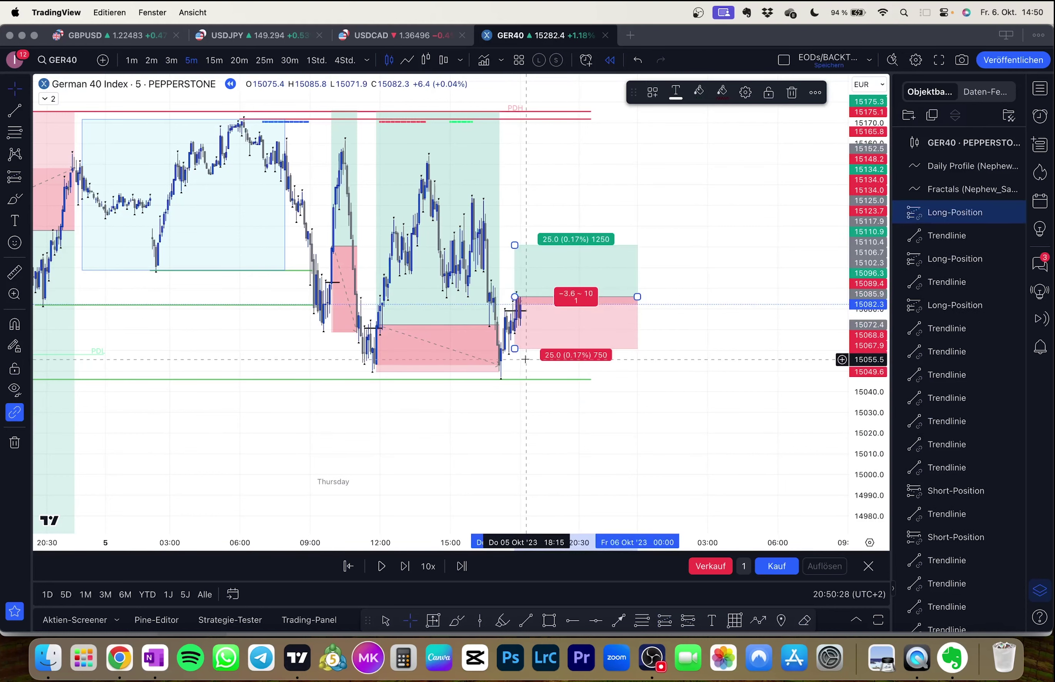
drag(516, 350, 519, 377)
drag(510, 423, 521, 491)
drag(531, 319, 528, 179)
click(716, 218)
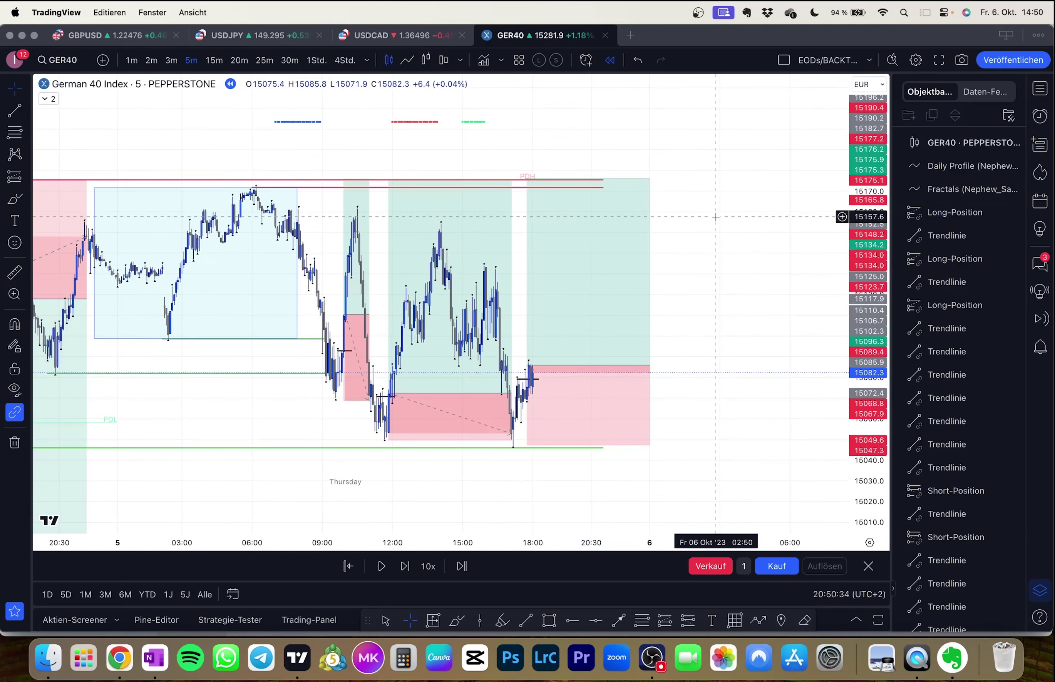
Step: Advance the replay bar by bar to about 22:45 on 5 October to follow the open long position
key(shift+Right)
key(shift+Right)
key(shift+Right)
key(shift+Right)
key(shift+Right)
key(shift+Right)
key(shift+Right)
key(shift+Right)
key(shift+Right)
key(shift+Right)
key(shift+Right)
key(shift+Right)
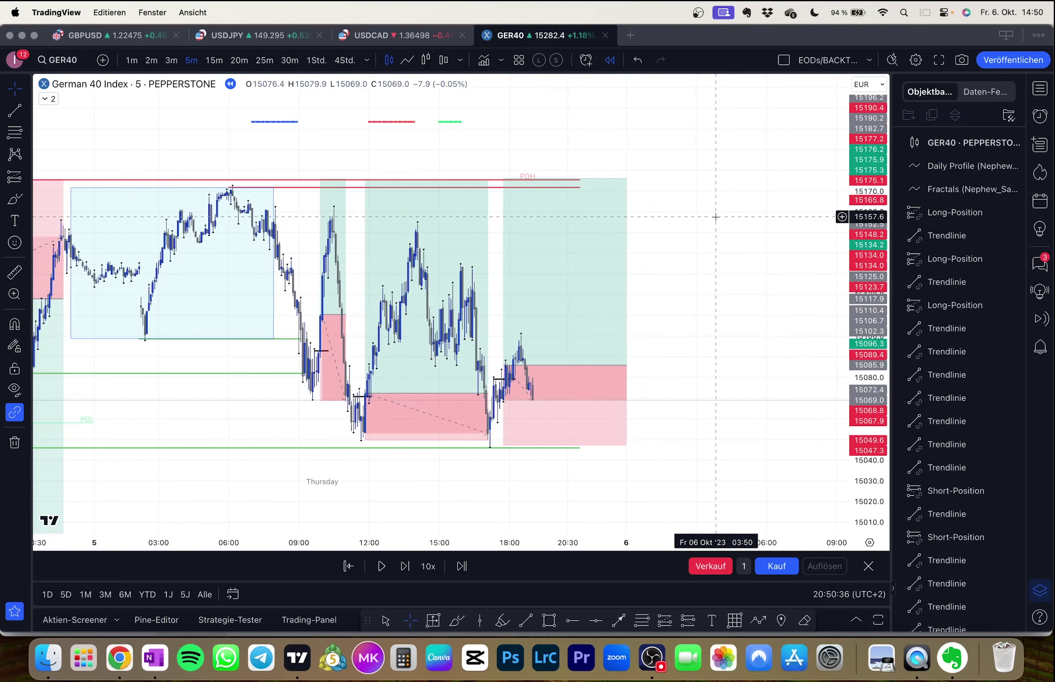
key(shift+Right)
key(shift+Right)
key(shift+Right)
key(shift+Right)
key(shift+Right)
key(shift+Right)
key(shift+Right)
key(shift+Right)
key(shift+Right)
key(shift+Right)
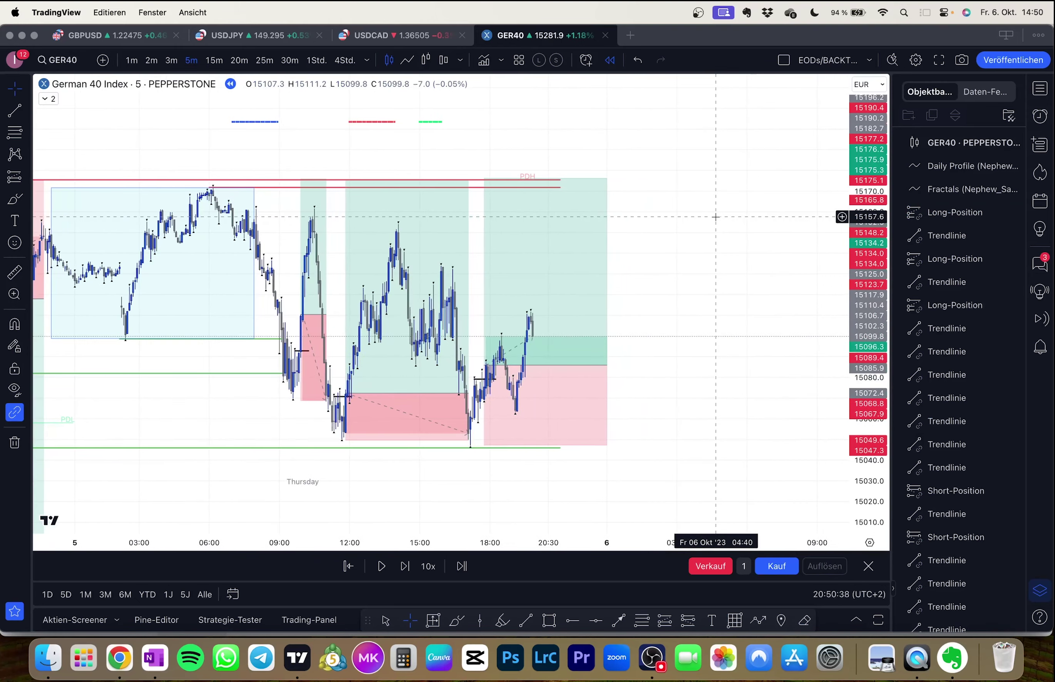
key(shift+Right)
key(shift+Right)
key(shift+Right)
key(shift+Right)
key(shift+Right)
key(shift+Right)
key(shift+Right)
key(shift+Right)
key(shift+Right)
key(shift+Right)
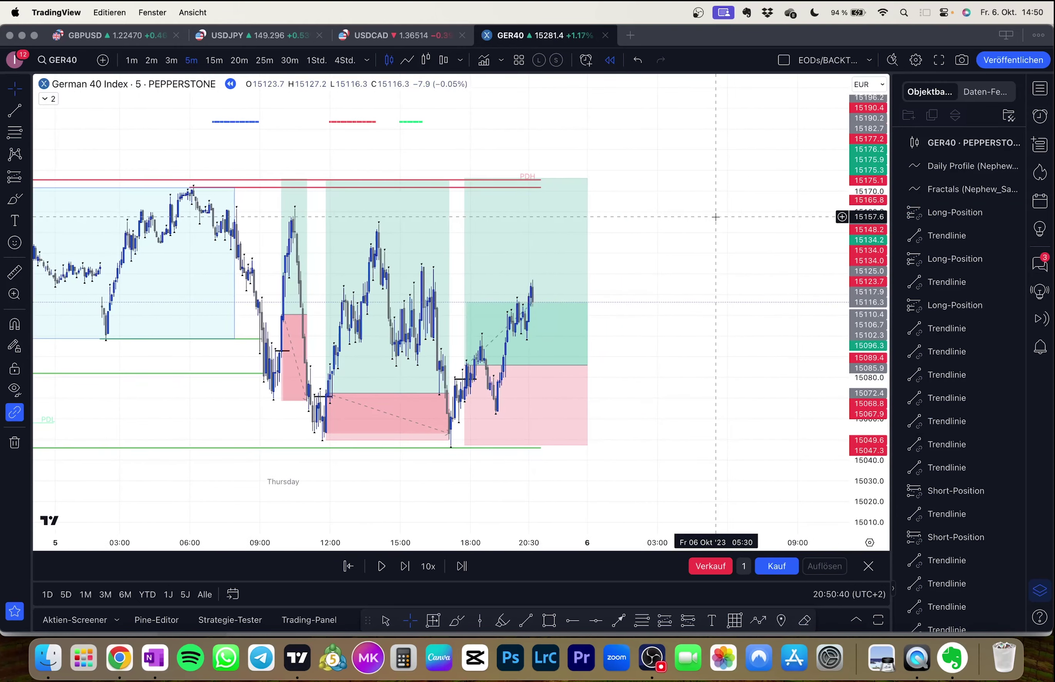
key(shift+Right)
key(shift+Right)
key(shift+Right)
key(shift+Right)
key(shift+Right)
key(shift+Right)
key(shift+Right)
key(shift+Right)
key(shift+Right)
key(shift+Right)
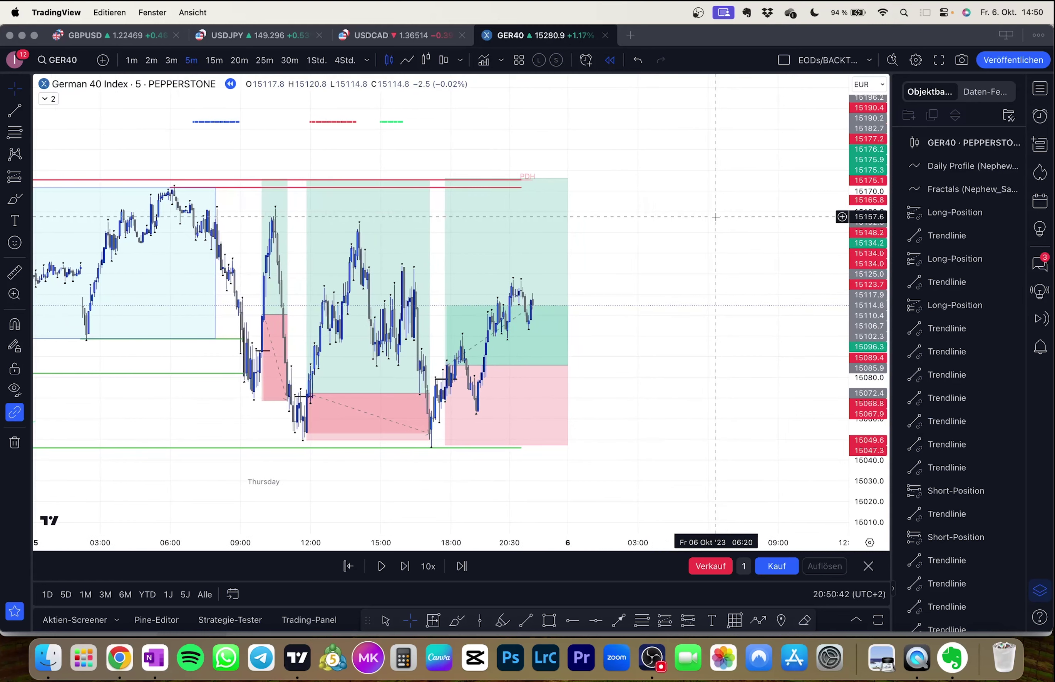
key(shift+Right)
key(shift+Right)
key(shift+Right)
key(shift+Right)
key(shift+Right)
key(shift+Right)
key(shift+Right)
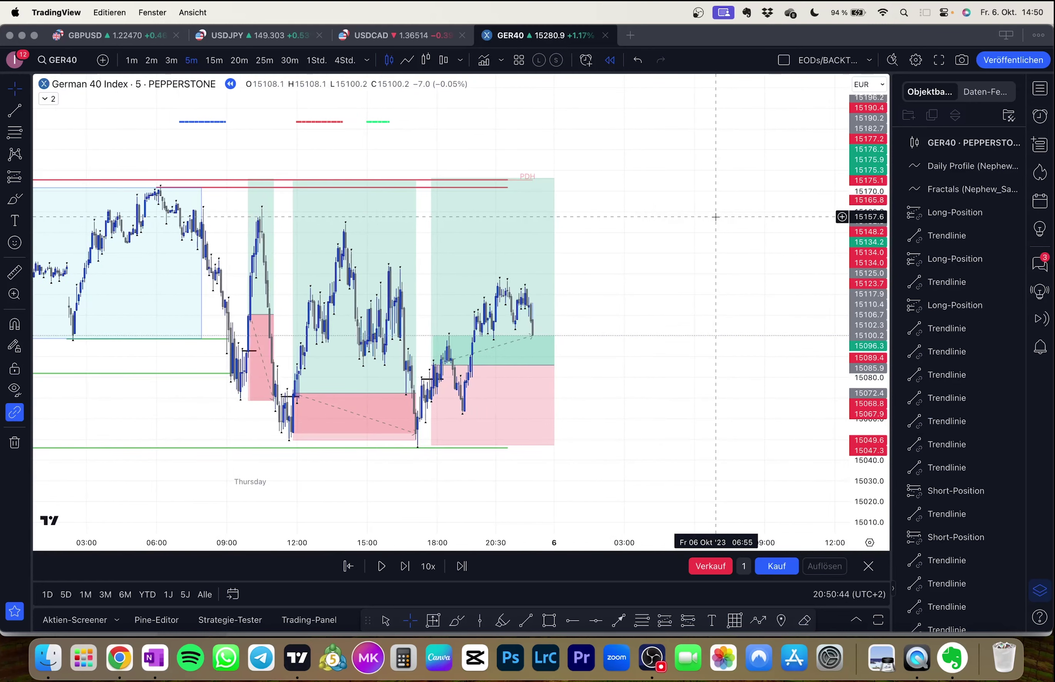
key(shift+Right)
key(shift+Right)
key(shift+Right)
key(shift+Right)
key(shift+Right)
key(shift+Right)
key(shift+Right)
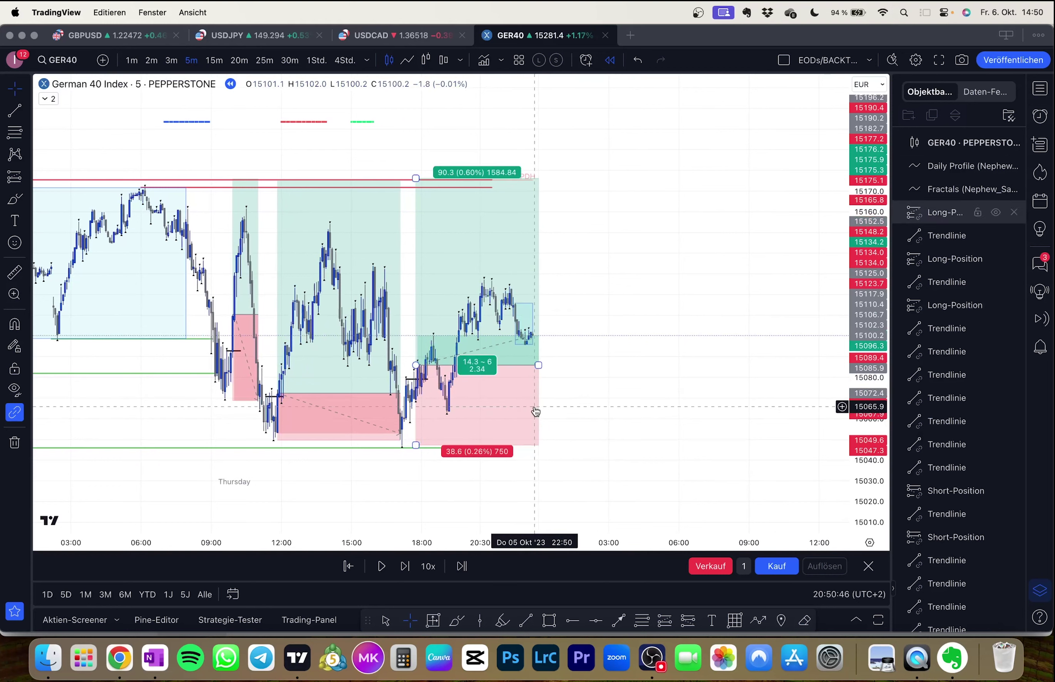
Step: Switch the chart to the 1-hour timeframe and show the price action from 27 September to 5 October
click(315, 60)
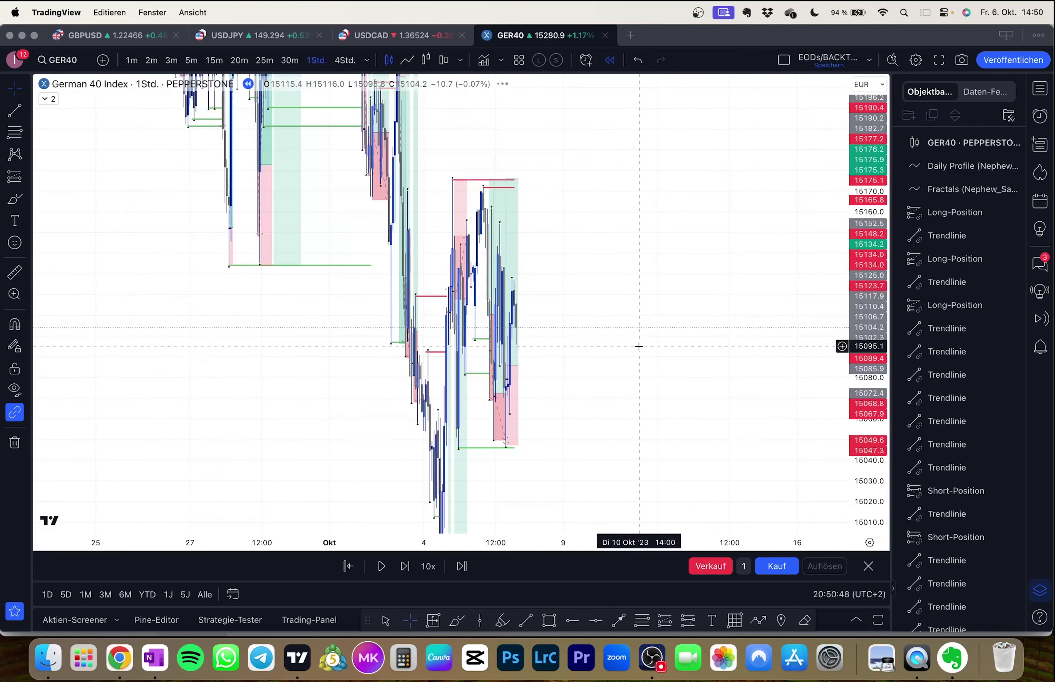
scroll(634, 346, down, 5)
scroll(720, 350, up, 2)
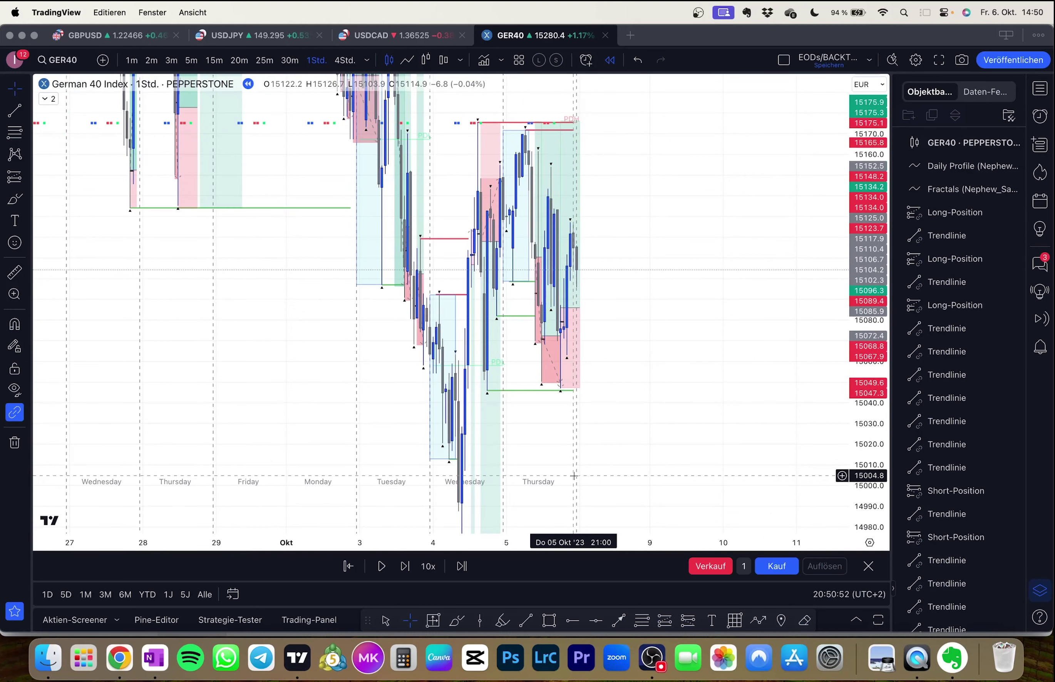
Step: Advance the replay bar by bar on the 1-hour chart to about 09:00 on 6 October
key(shift+Right)
key(shift+Right)
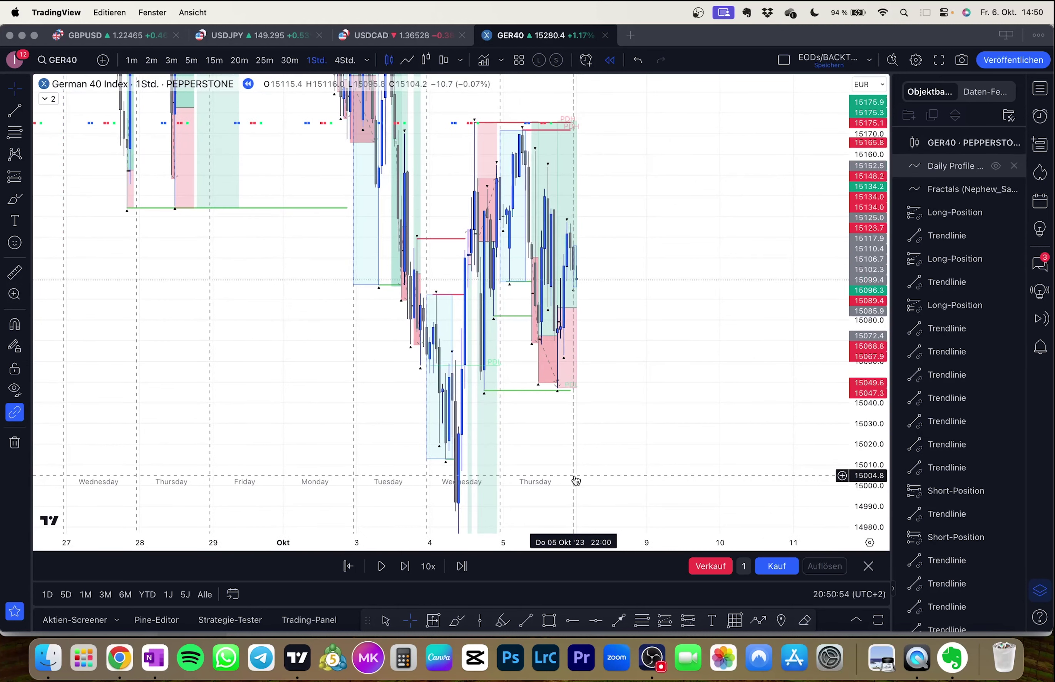
key(shift+Right)
key(shift+Right)
key(shift+Right)
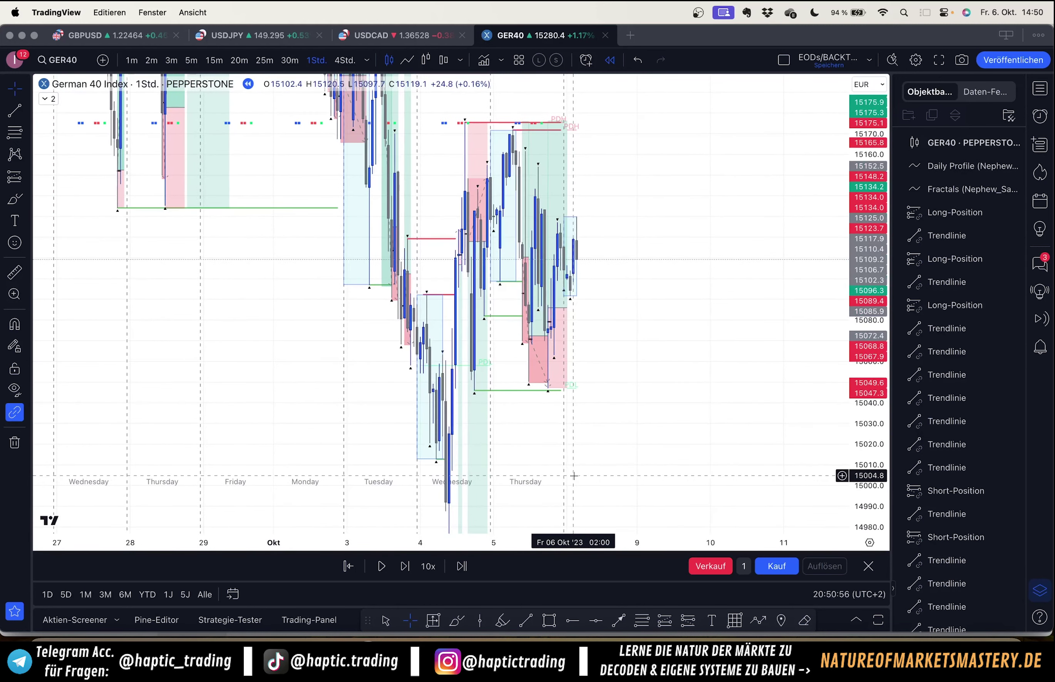
key(shift+Right)
key(shift+Right)
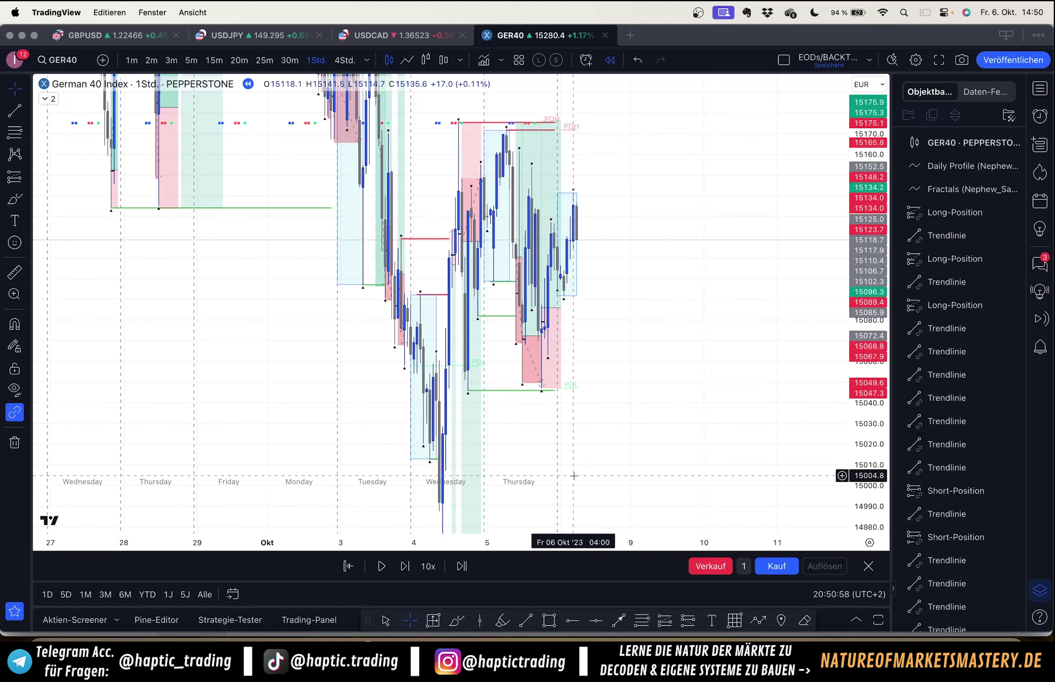
key(shift+Right)
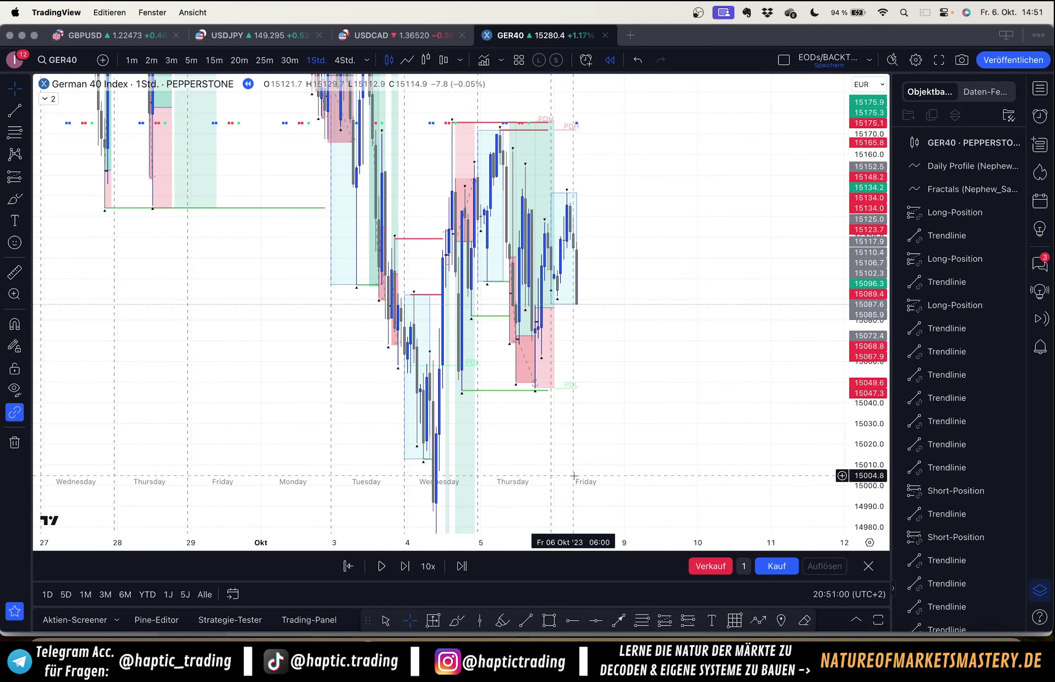
key(shift+Right)
key(shift+Right)
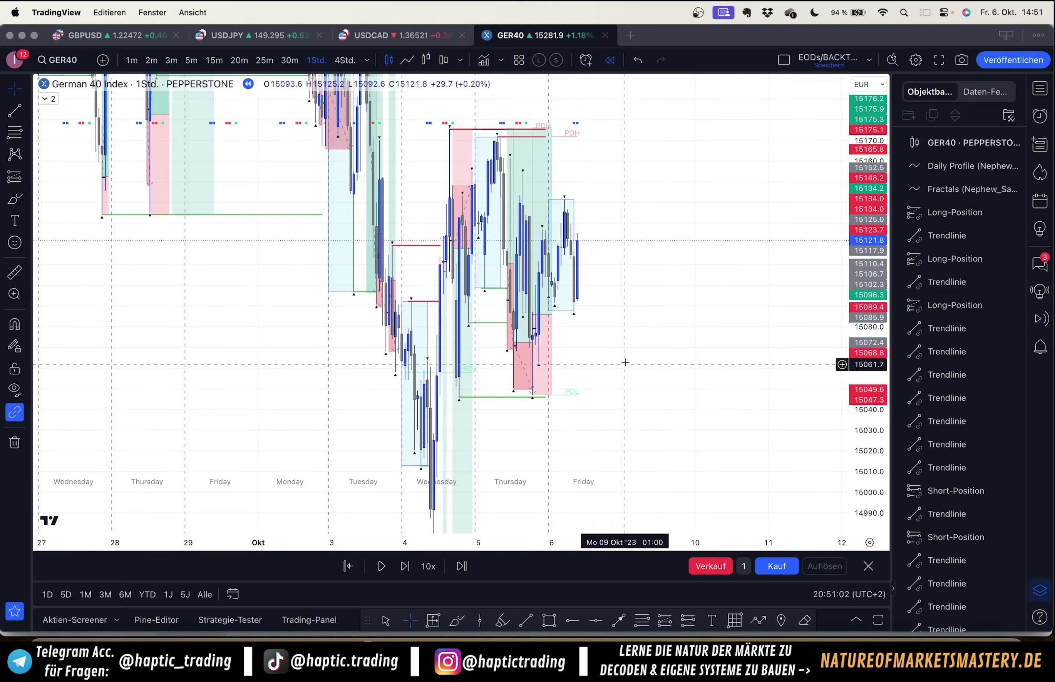
Step: Draw a green horizontal trend line at the 15087.6 low from 07:00 on 6 October to 21:00 on 9 October
click(8, 111)
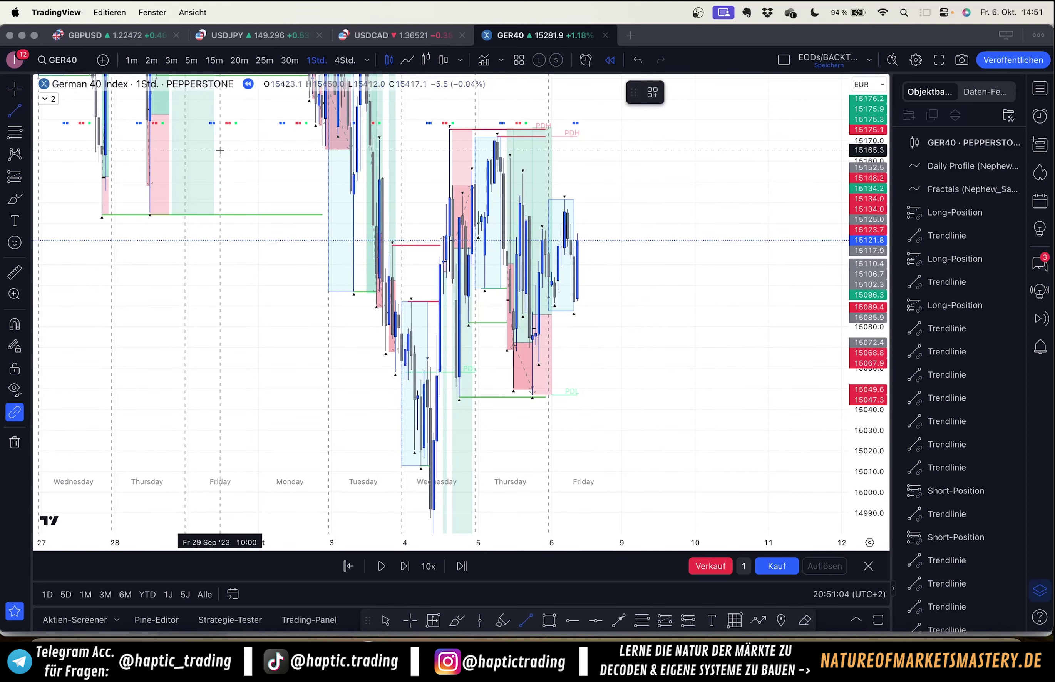
click(573, 344)
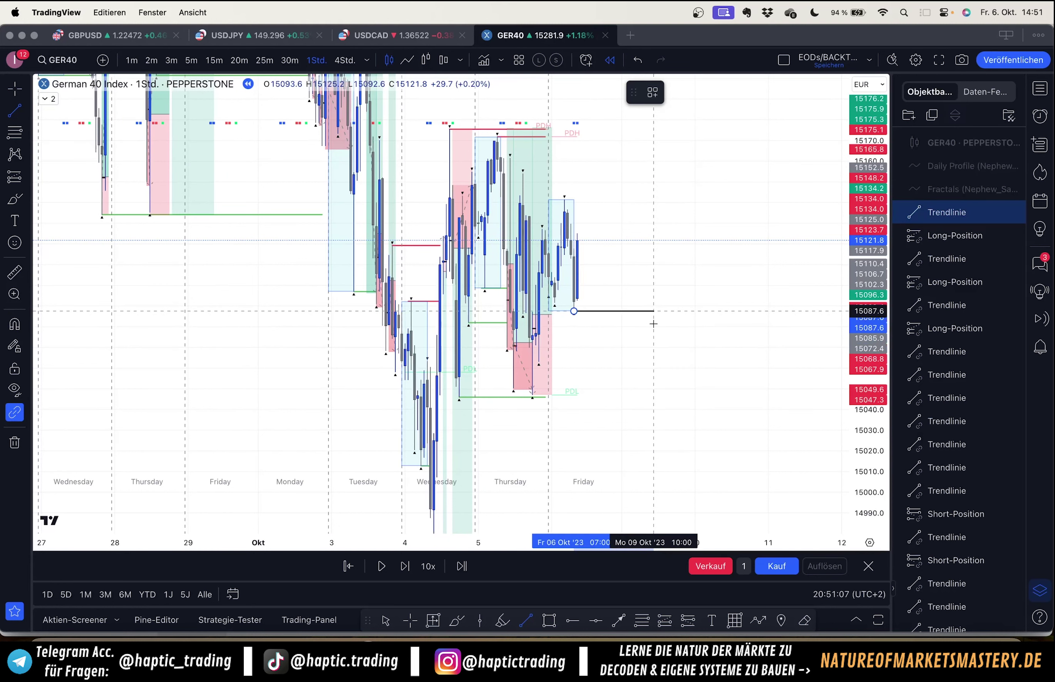
click(689, 321)
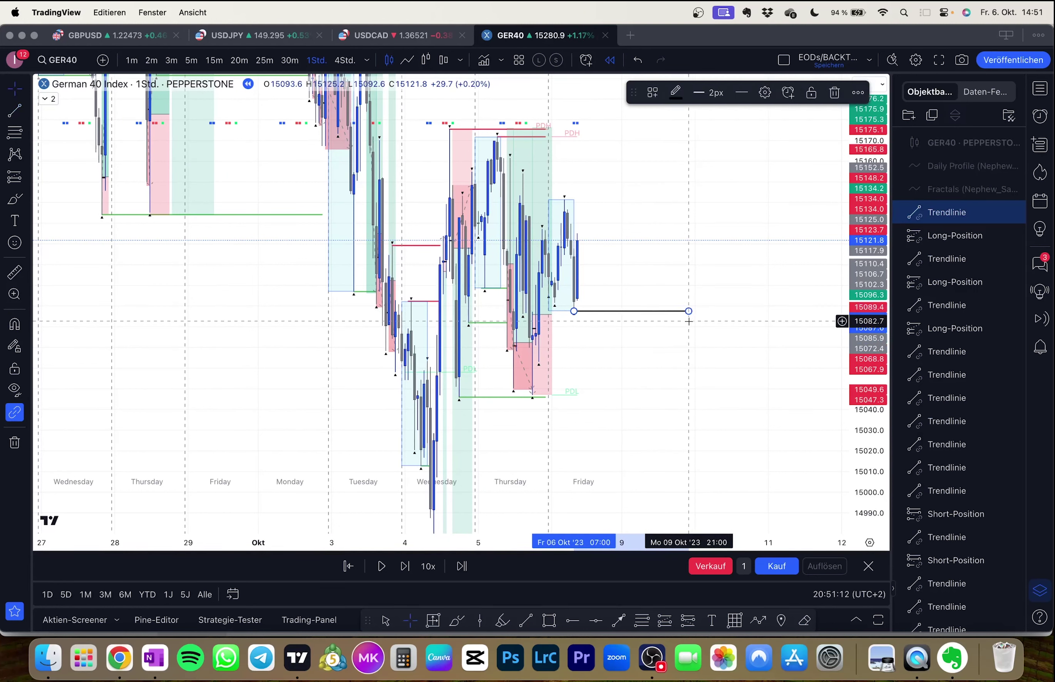
click(675, 93)
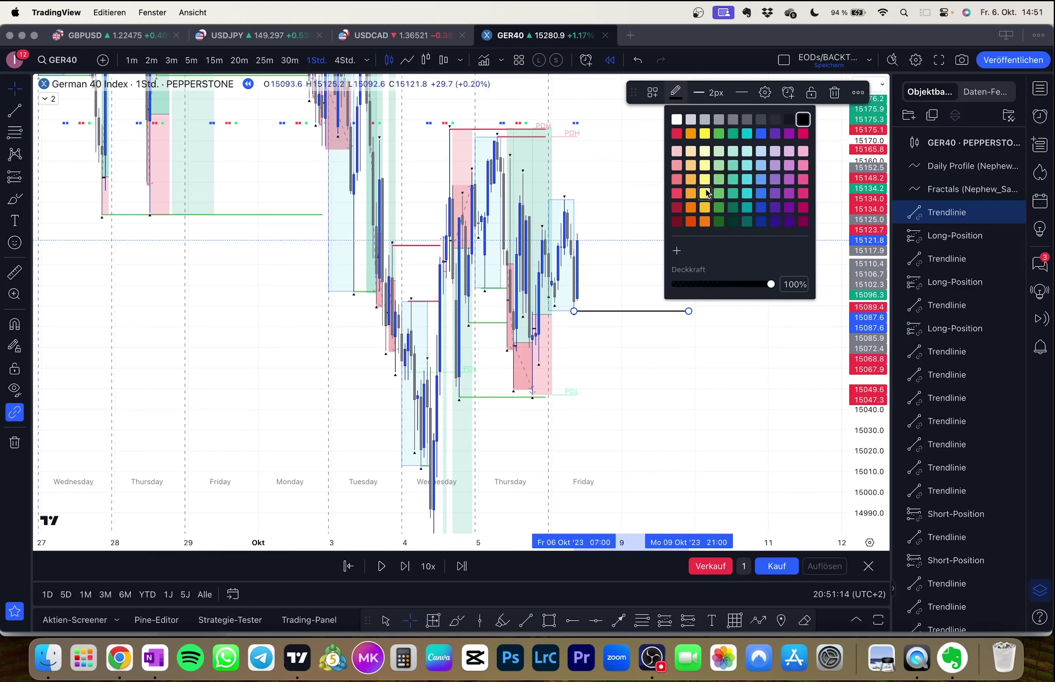
click(718, 194)
click(709, 207)
Step: Draw a red horizontal trend line at the 15141.5 high from 04:00 on 6 October to the evening of 9 October
click(15, 111)
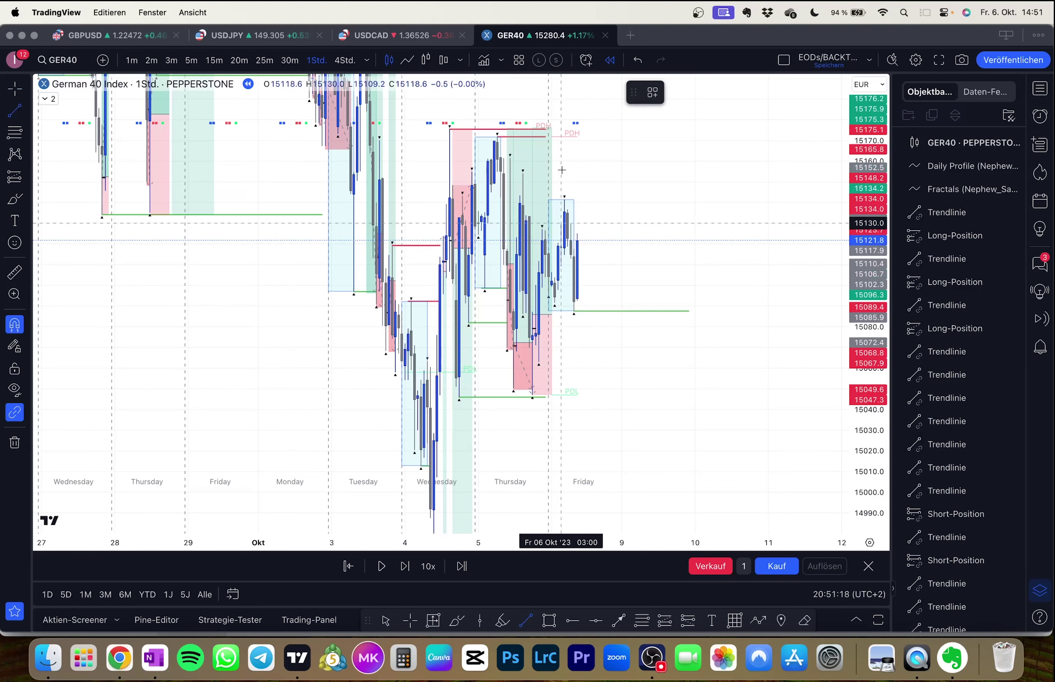
click(565, 200)
click(691, 214)
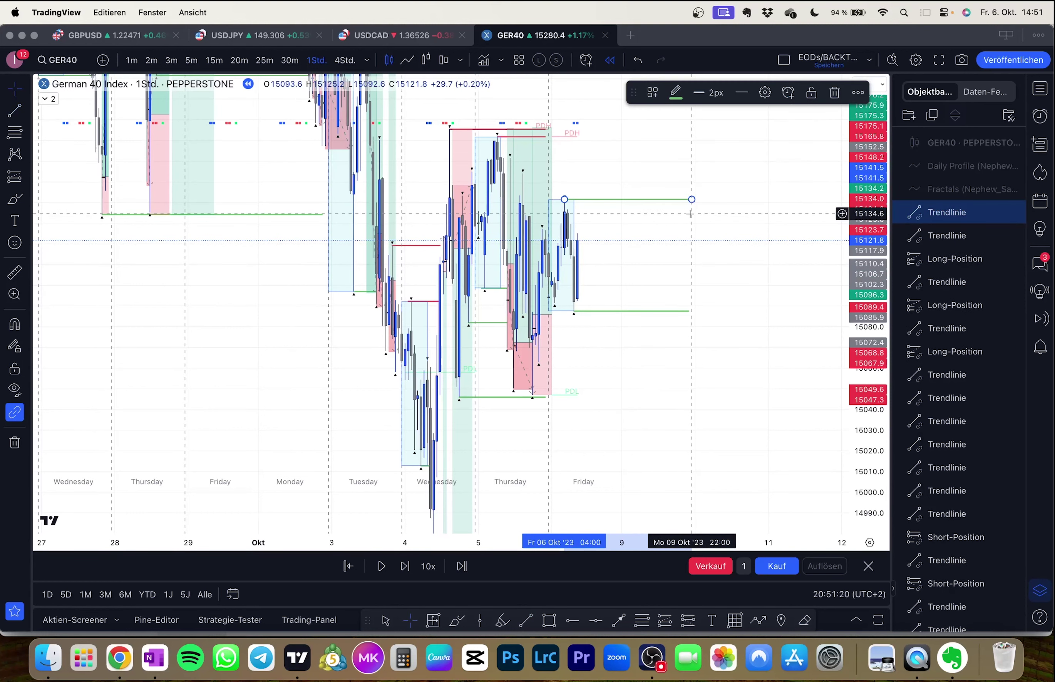
click(676, 92)
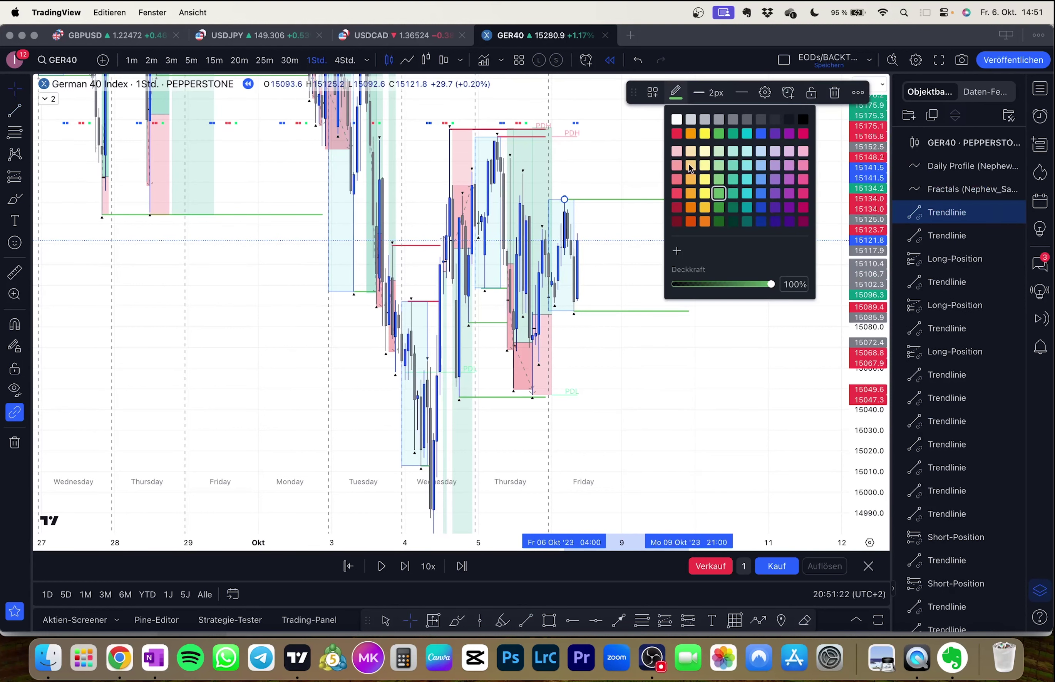
click(678, 193)
Step: Extend the red high lines of 4 and 5 October and the green low line at 15045.9 to the evening of 9 October
click(497, 156)
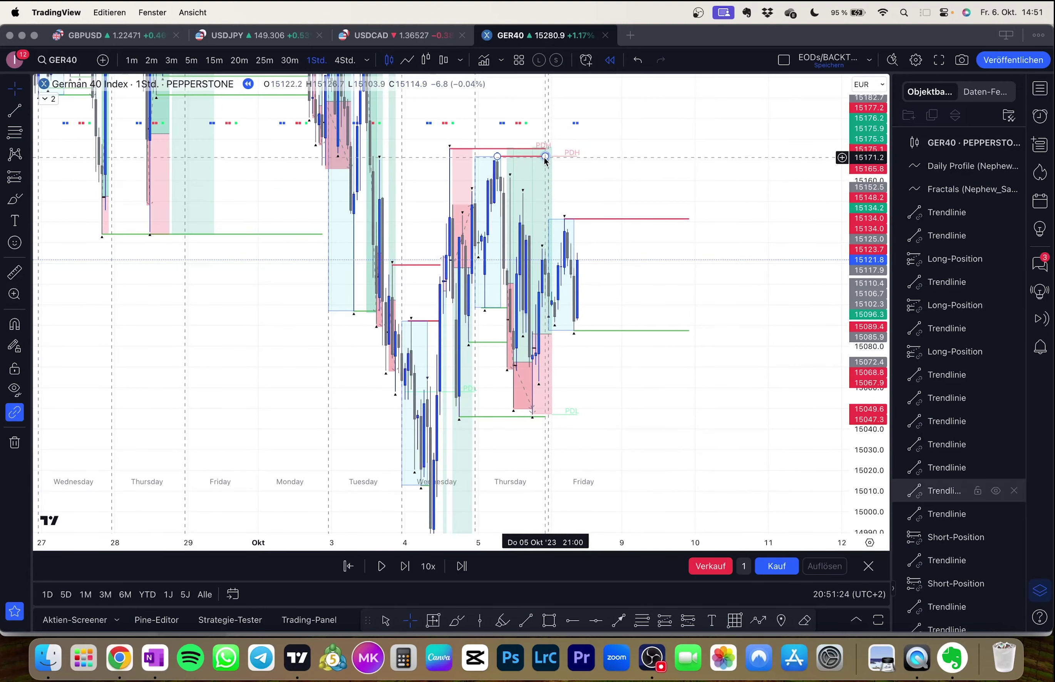
click(688, 159)
click(449, 148)
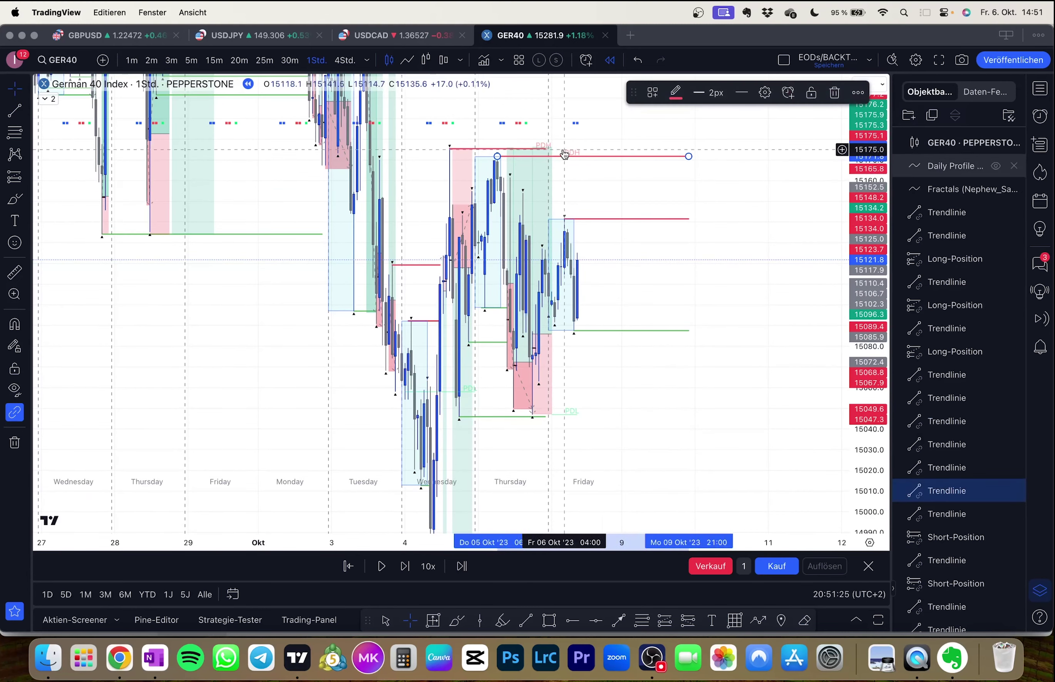
click(690, 153)
click(452, 379)
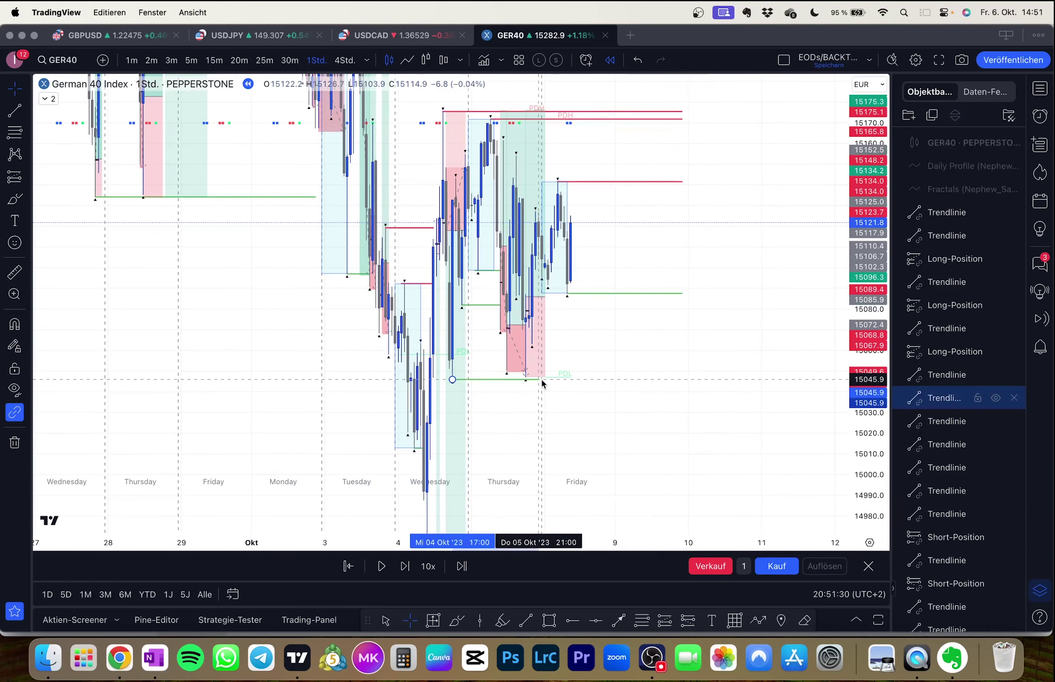
click(680, 364)
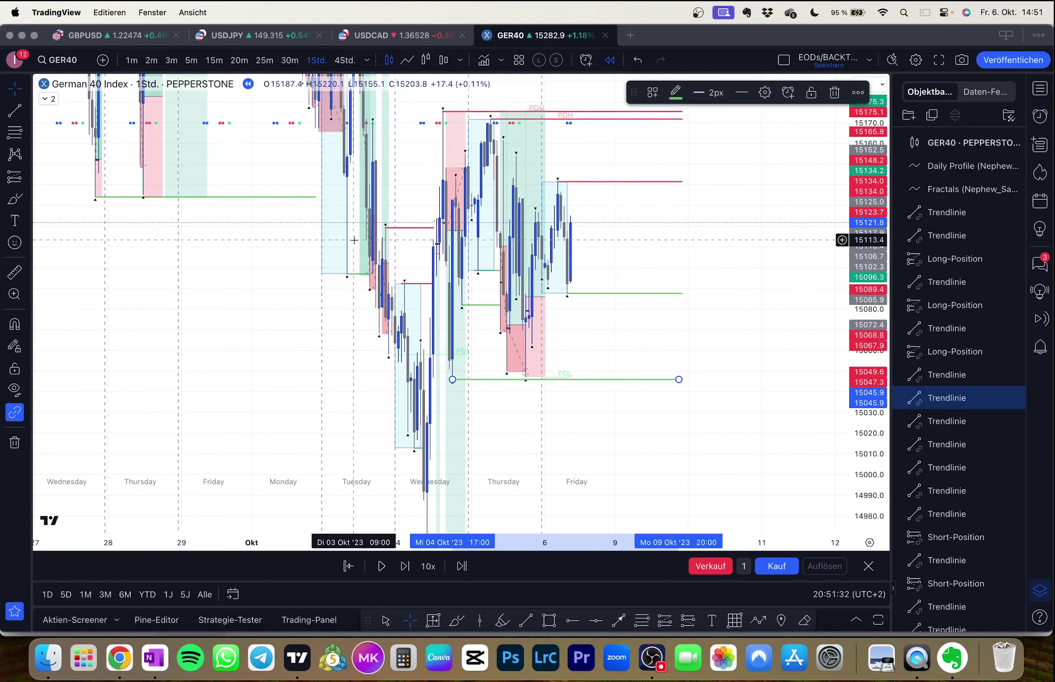
click(659, 344)
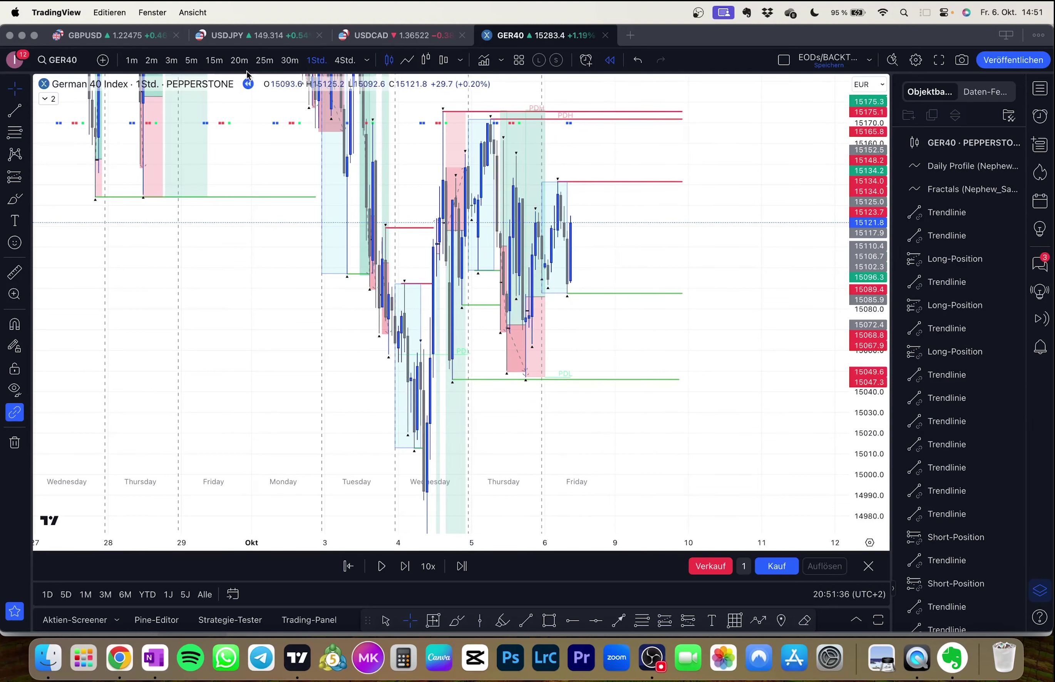
Step: Draw a green horizontal trend line at 15063.1 from 19:00 on 5 October to 21:00 on 9 October
click(14, 109)
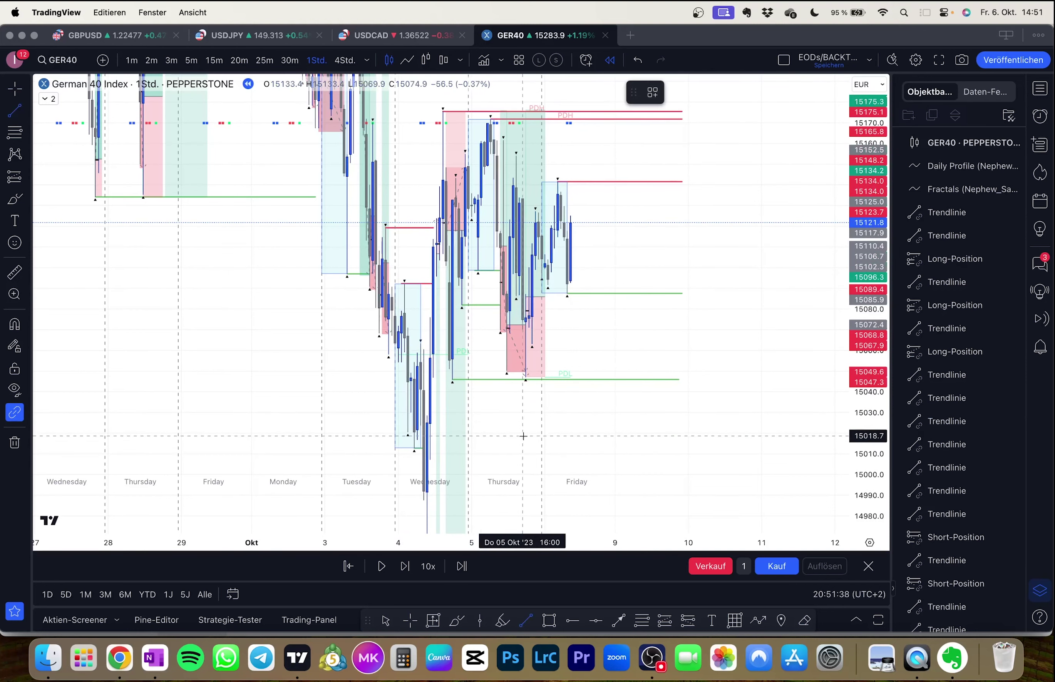
click(530, 372)
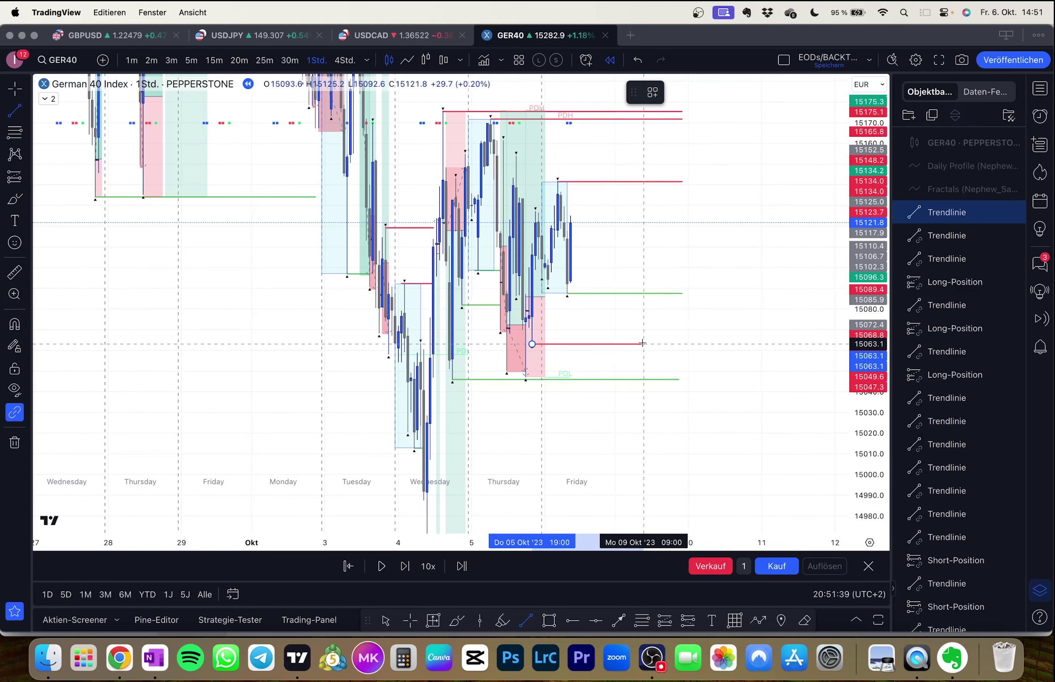
click(682, 345)
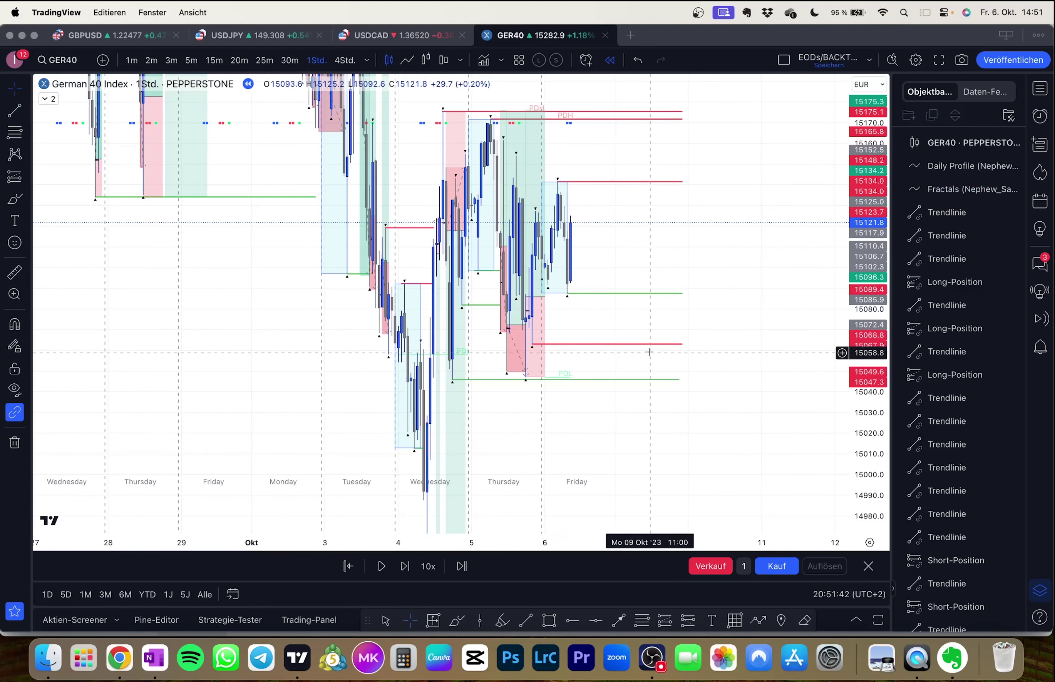
click(654, 344)
click(676, 93)
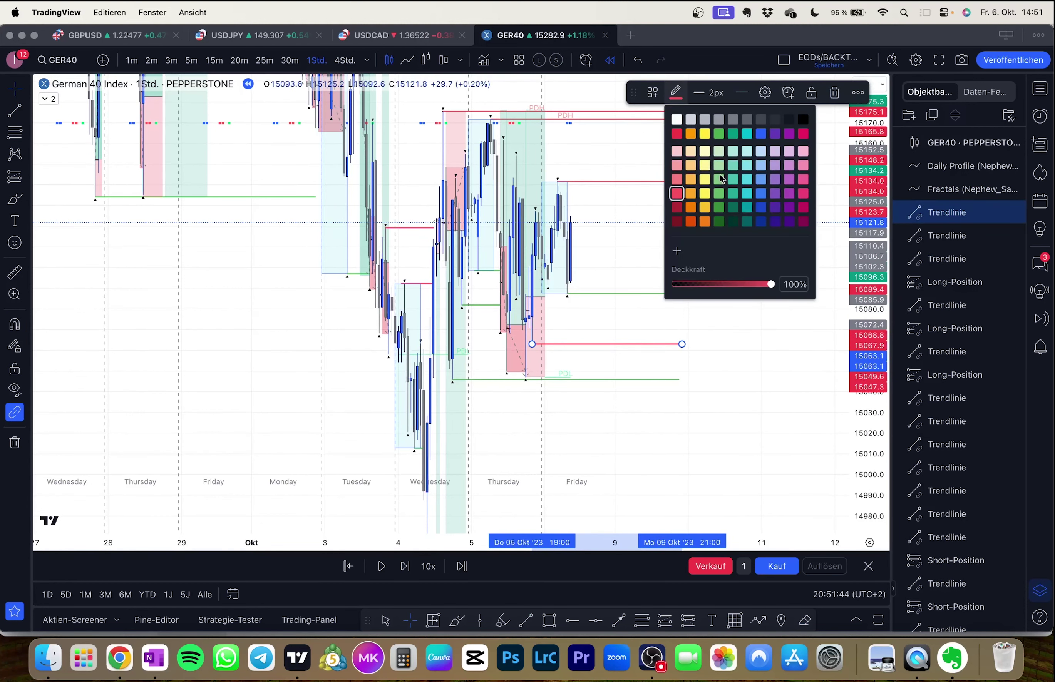
click(719, 191)
Step: Switch the chart to the 5-minute timeframe and advance the replay to about 09:20 on 6 October
click(214, 60)
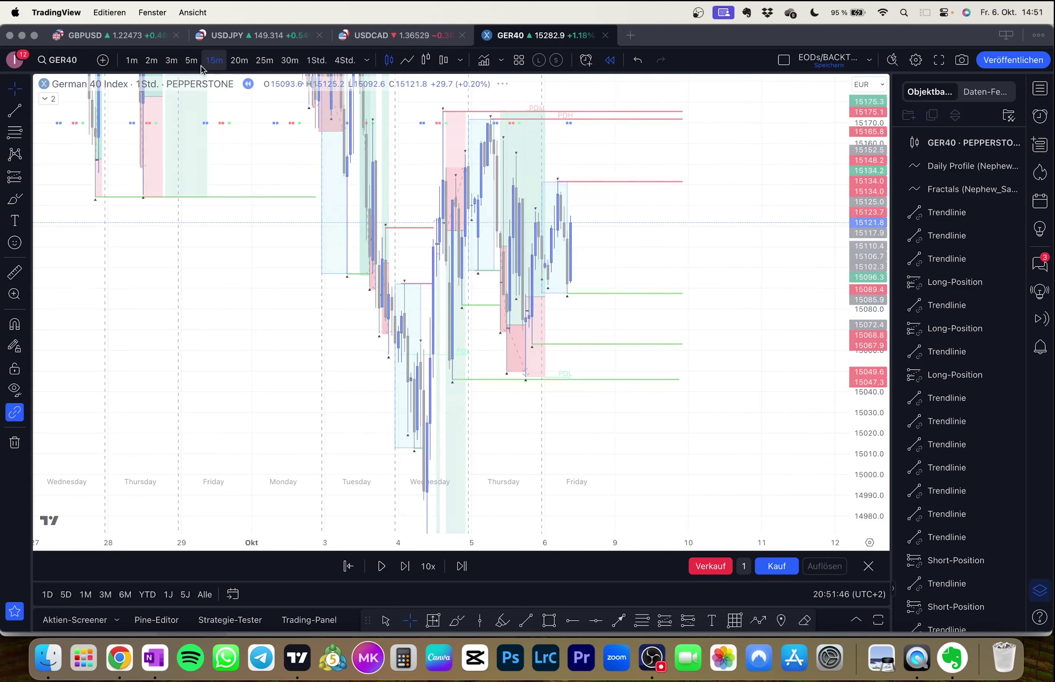
scroll(668, 272, down, 5)
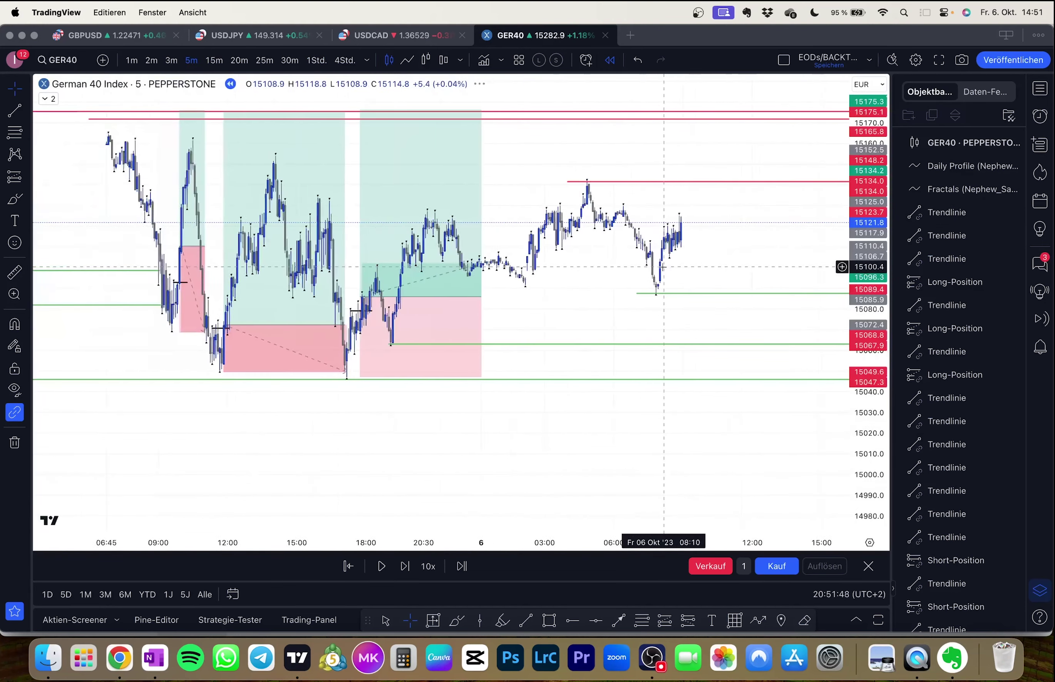
drag(637, 257, 672, 326)
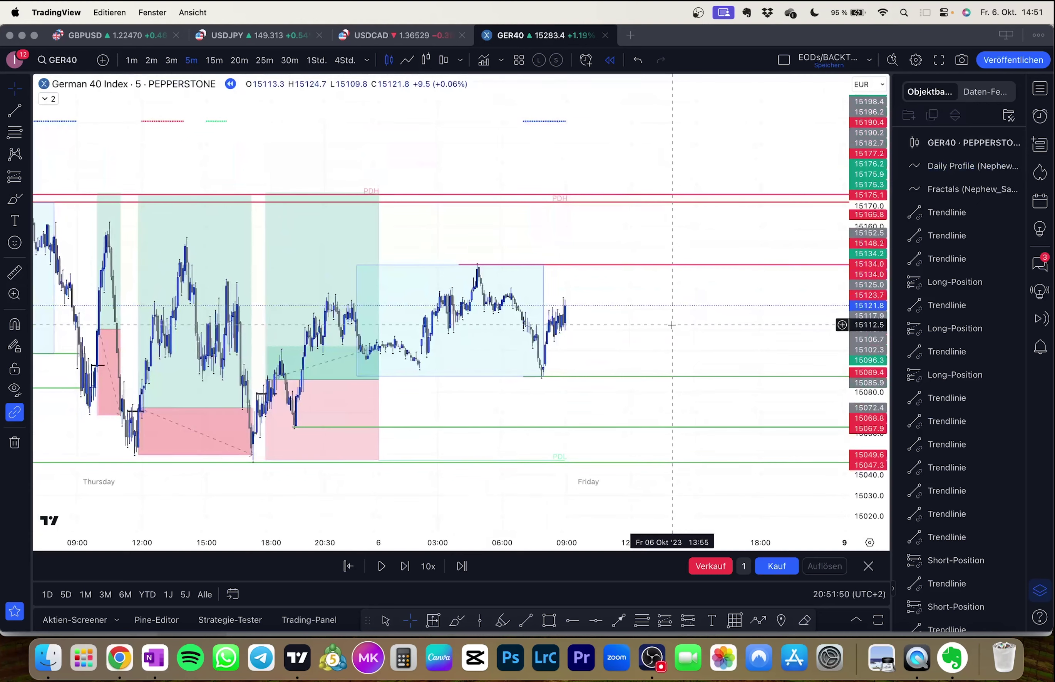
key(shift+Right)
key(shift+Right)
key(shift+Right)
key(shift+Right)
key(shift+Right)
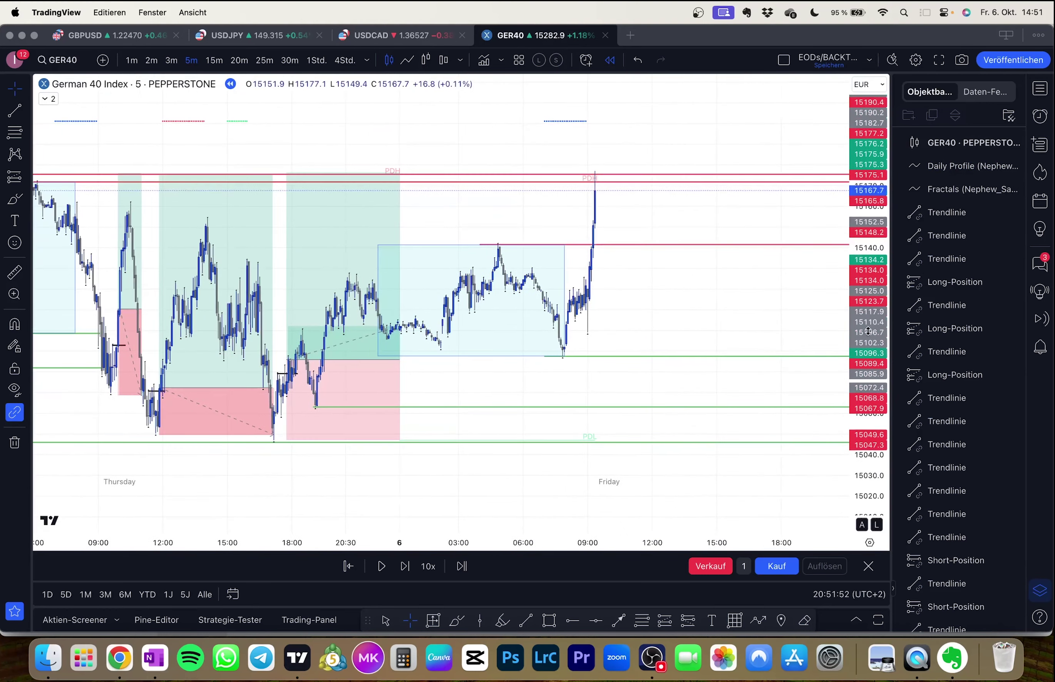
Step: Extend the open long position from 5 October to 09:30 on 6 October, where price reaches its target
drag(683, 320, 638, 288)
click(381, 387)
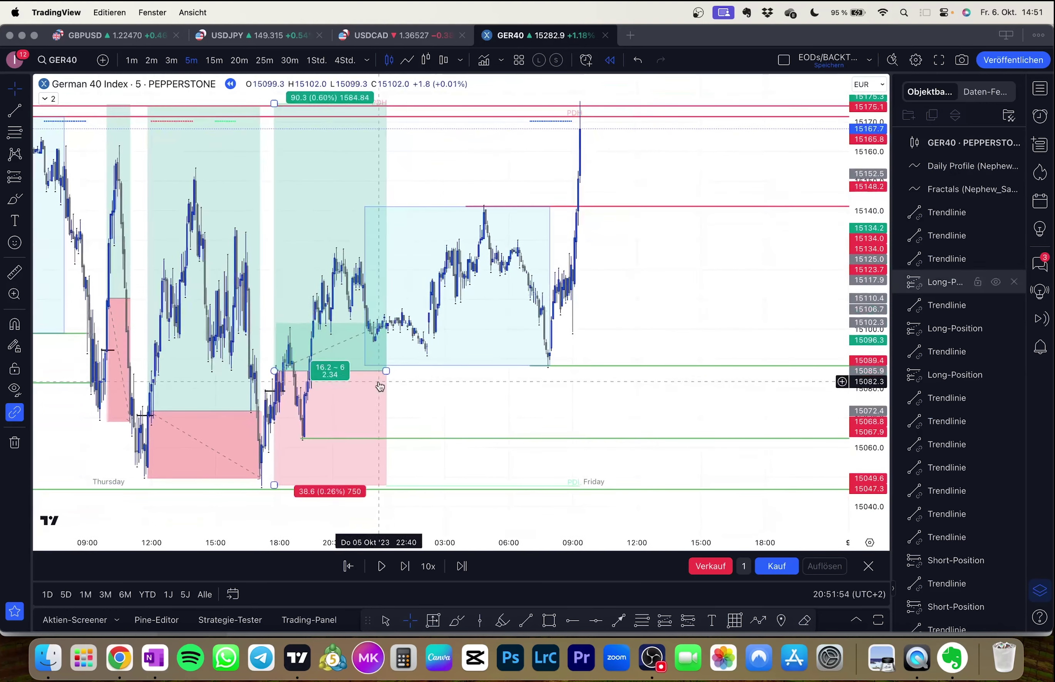
drag(385, 371, 584, 376)
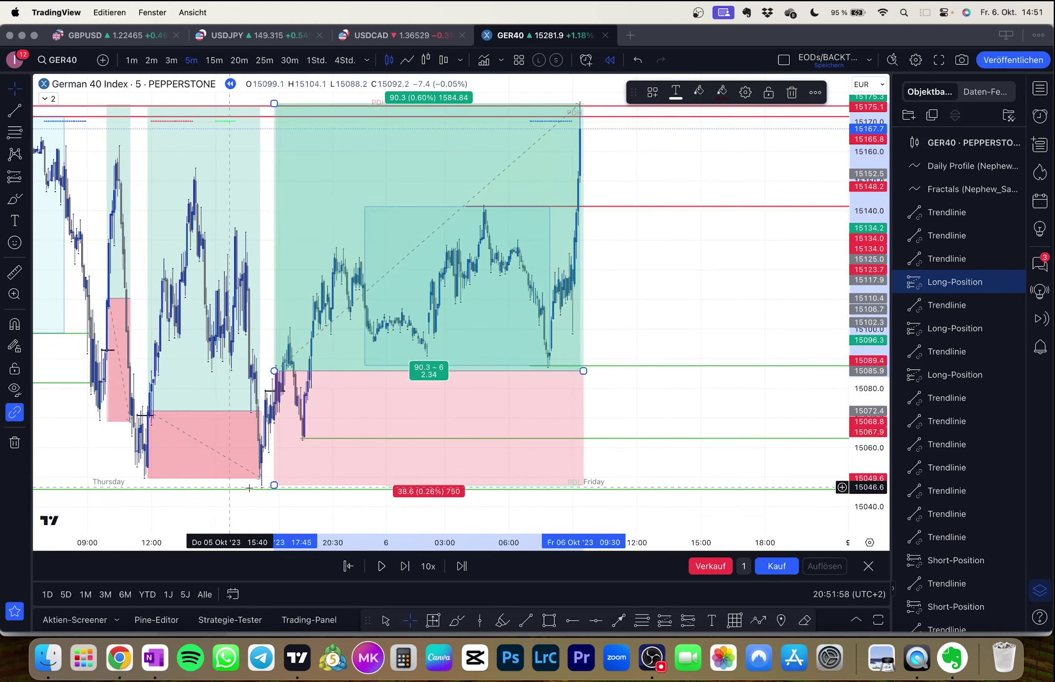
Step: Advance the replay to about 10:40 on 6 October to follow price around the previous day's high
drag(644, 247, 577, 369)
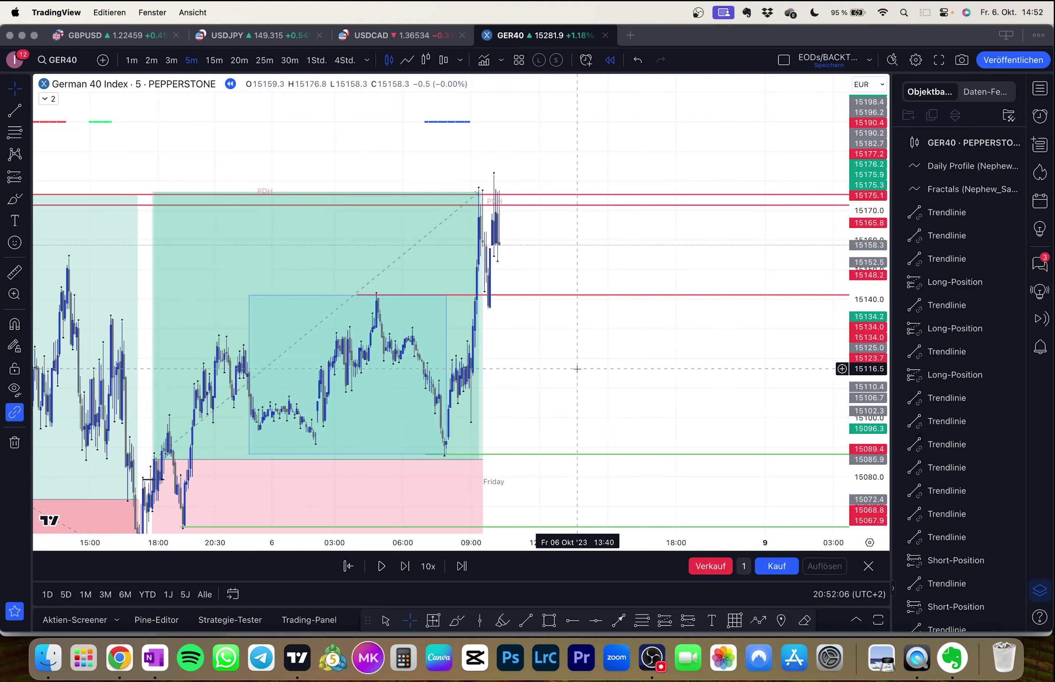
scroll(636, 241, down, 1)
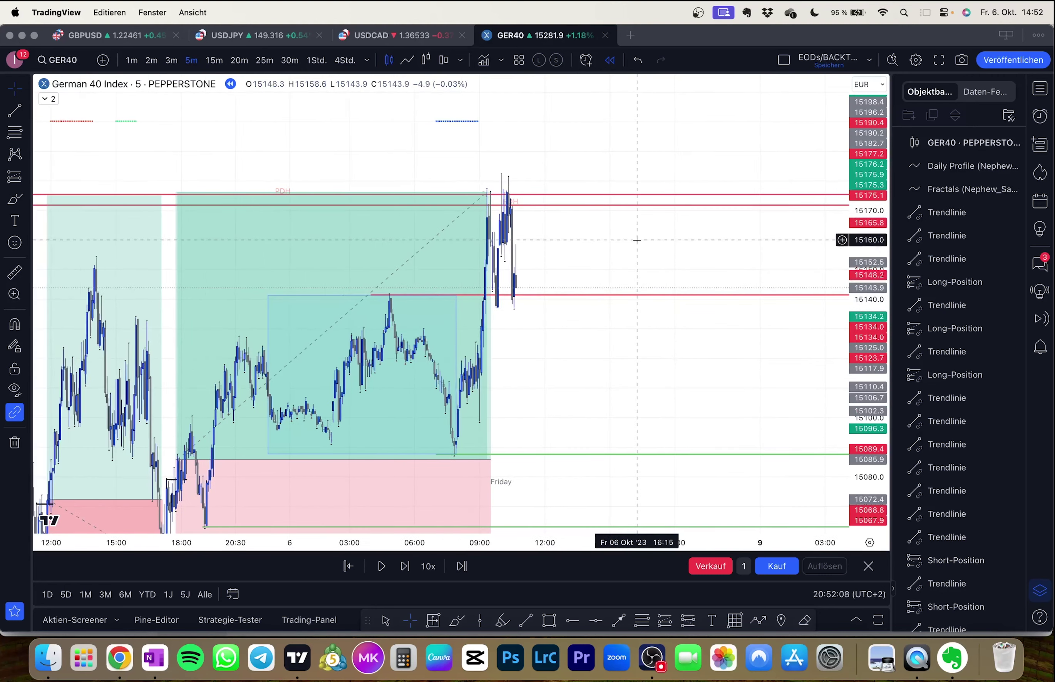
drag(636, 240, 687, 292)
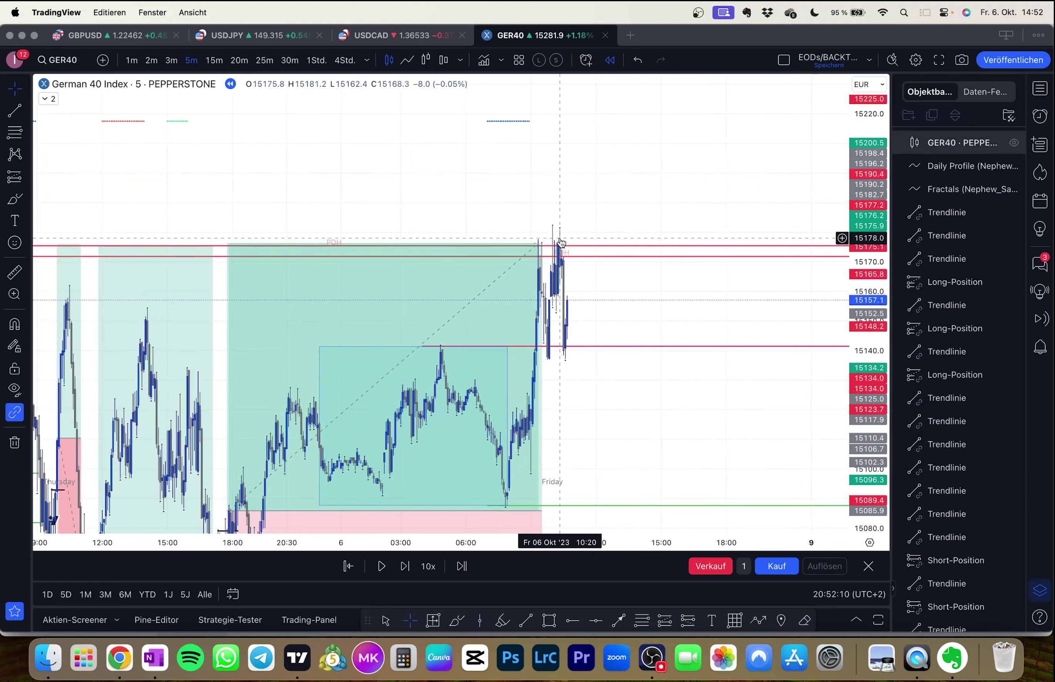
scroll(626, 333, right, 10)
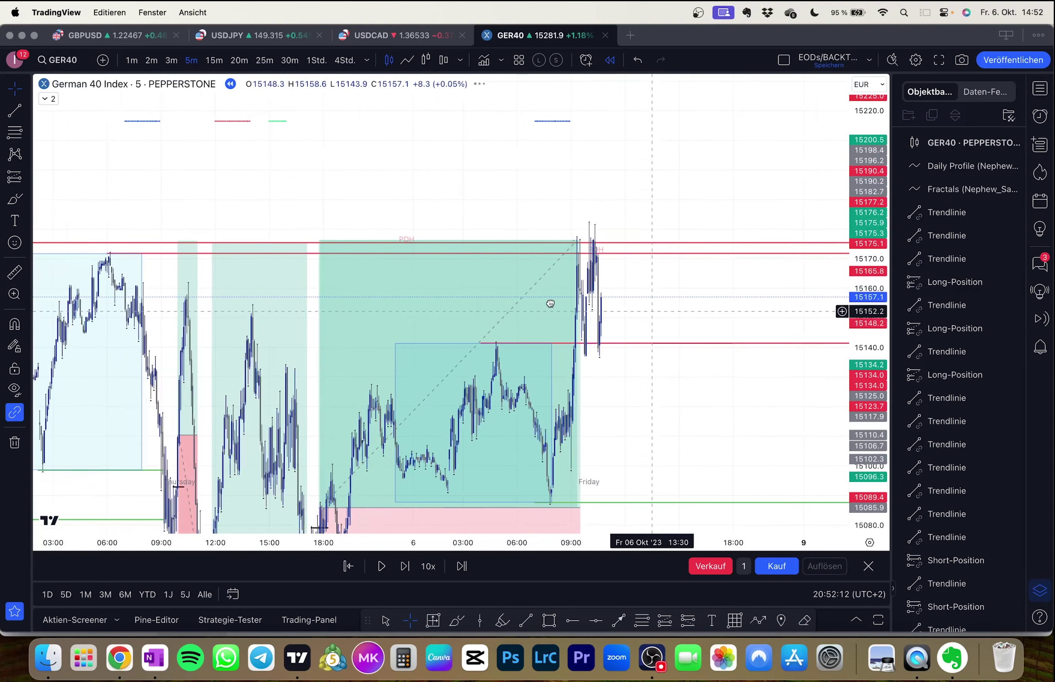
Step: Shorten the three red high lines so they end at the breakout candles around 09:15 on 6 October
shift+click(678, 229)
drag(678, 230, 424, 238)
click(337, 277)
drag(243, 318, 627, 291)
mouse_move(784, 231)
mouse_down()
mouse_move(475, 238)
mouse_move(378, 220)
mouse_up()
drag(788, 231, 352, 241)
drag(783, 322, 377, 323)
drag(481, 331, 719, 332)
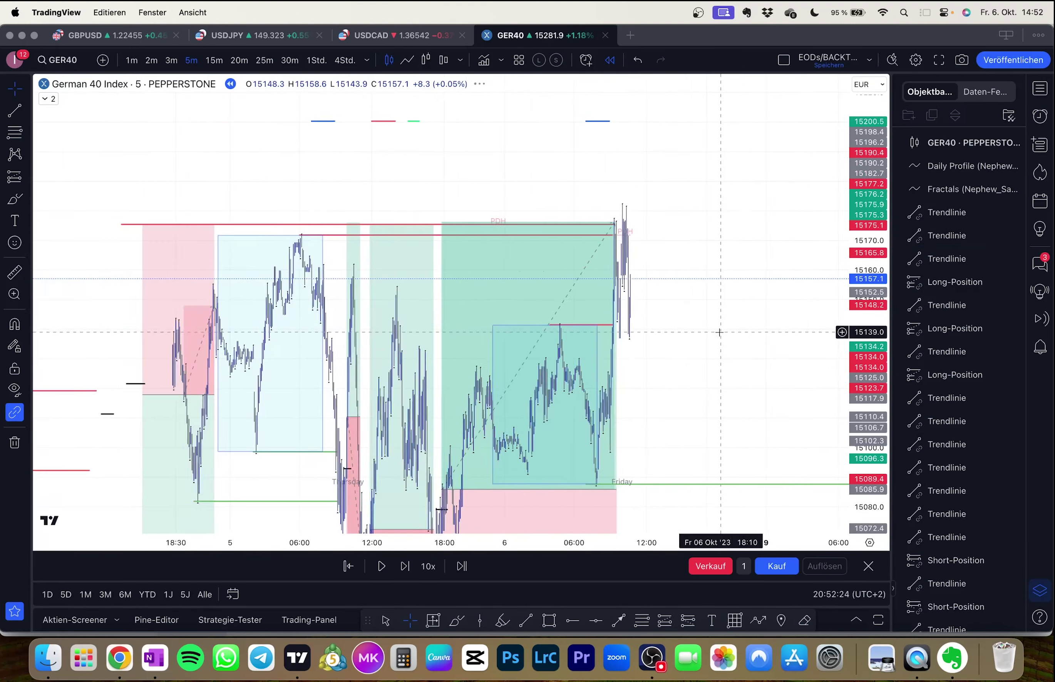
Step: Draw a horizontal trendline at about 15155.1 from 10:00 to 10:40 on 6 October and colour it black
scroll(683, 323, up, 5)
scroll(576, 318, up, 1)
drag(576, 318, 668, 309)
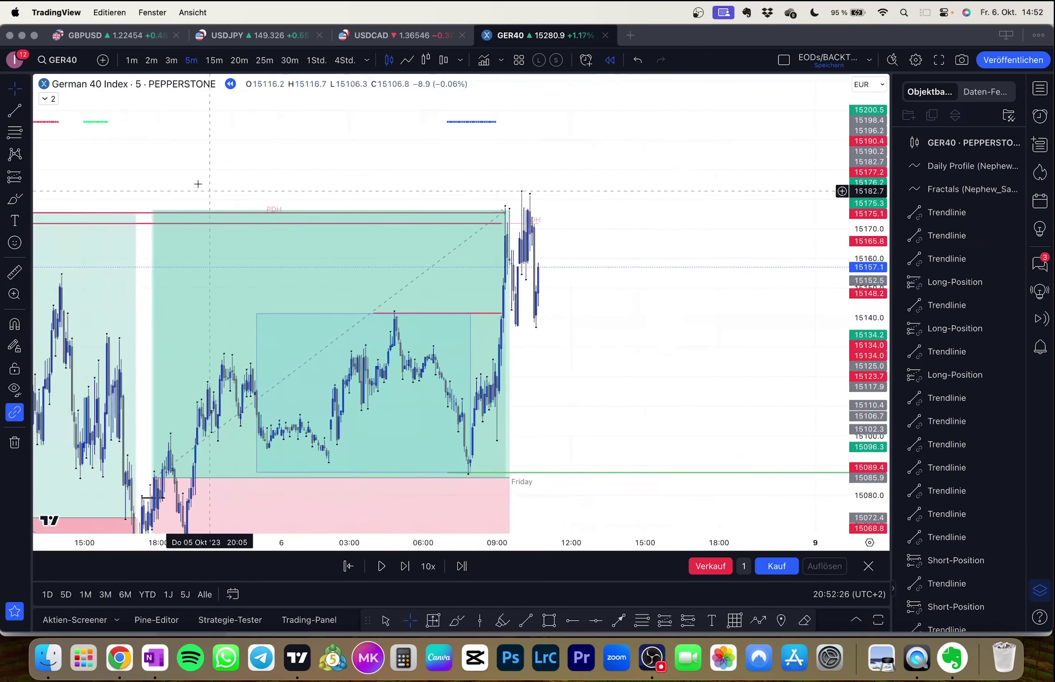
click(18, 118)
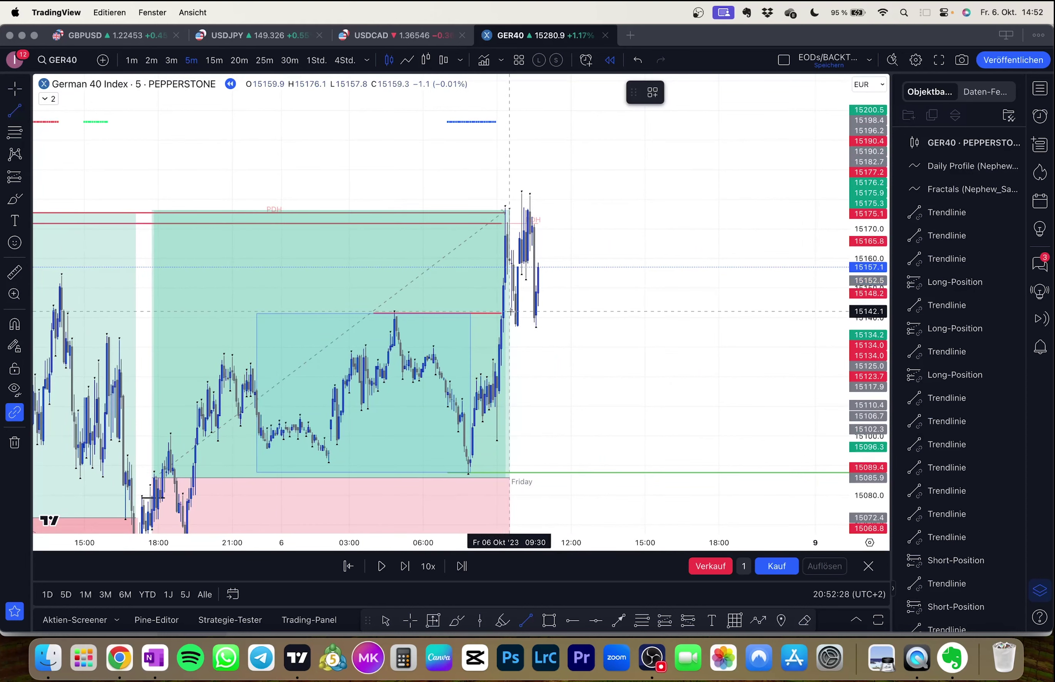
drag(522, 273, 539, 273)
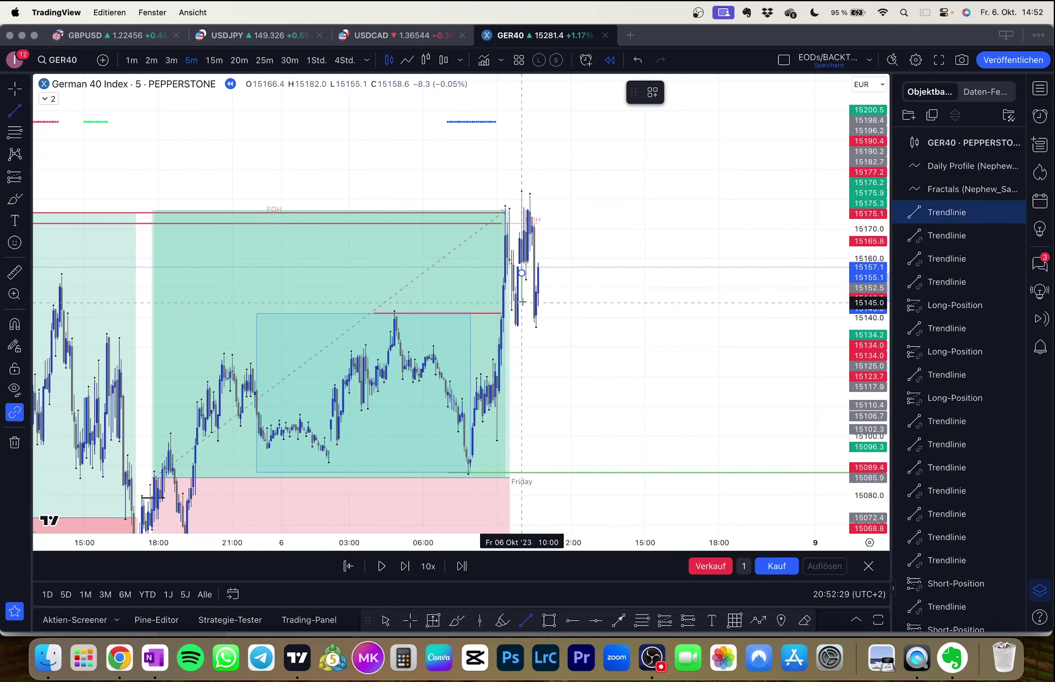
click(675, 93)
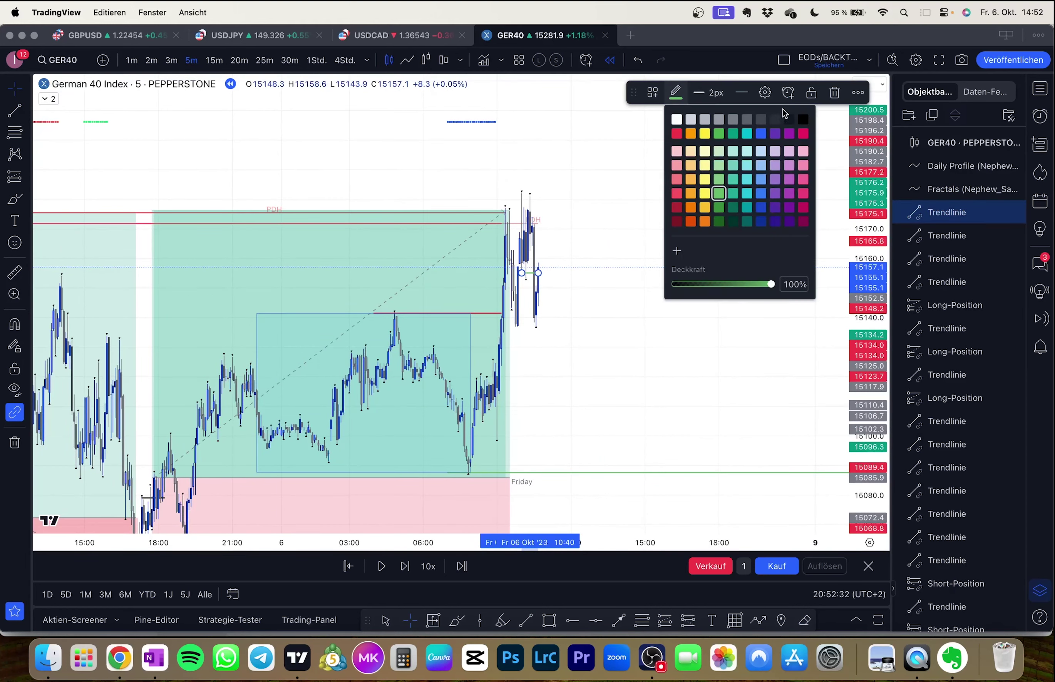
click(800, 119)
click(737, 250)
drag(611, 271, 633, 249)
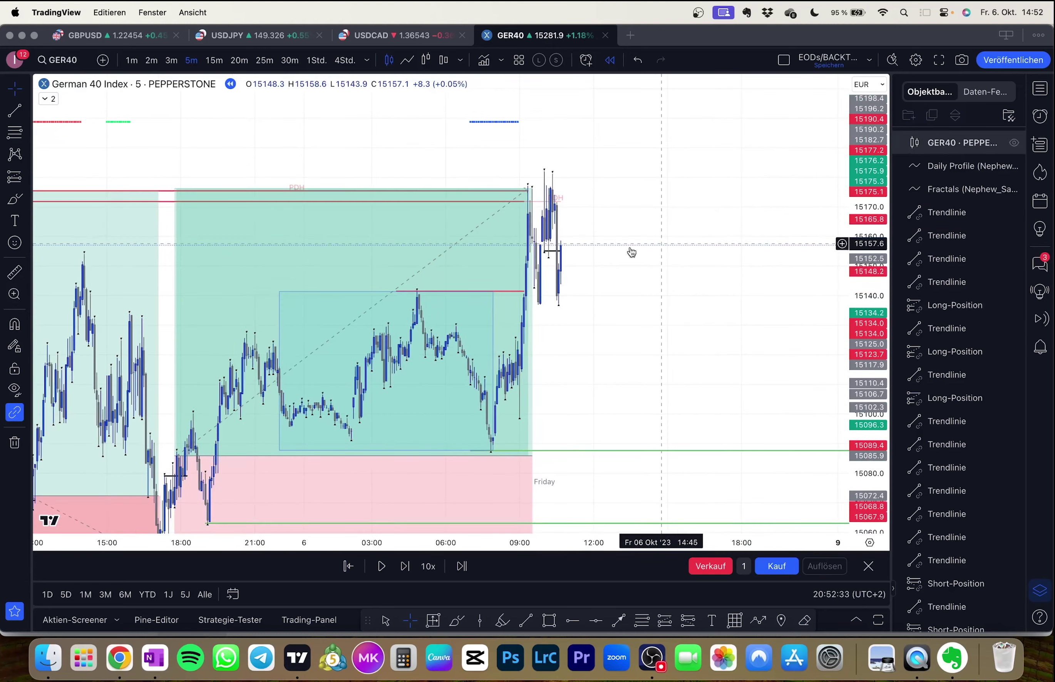
Step: Place a short position at 10:30 on 6 October with entry at 15140.2 and the stop raised to 15182.5
click(27, 180)
click(89, 217)
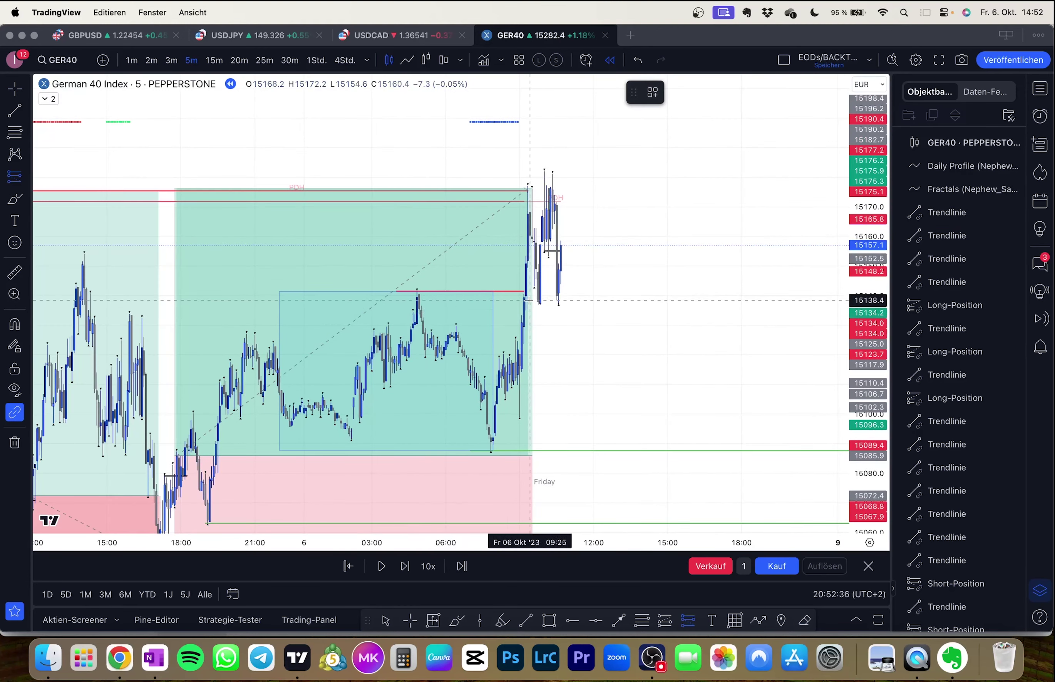
click(557, 294)
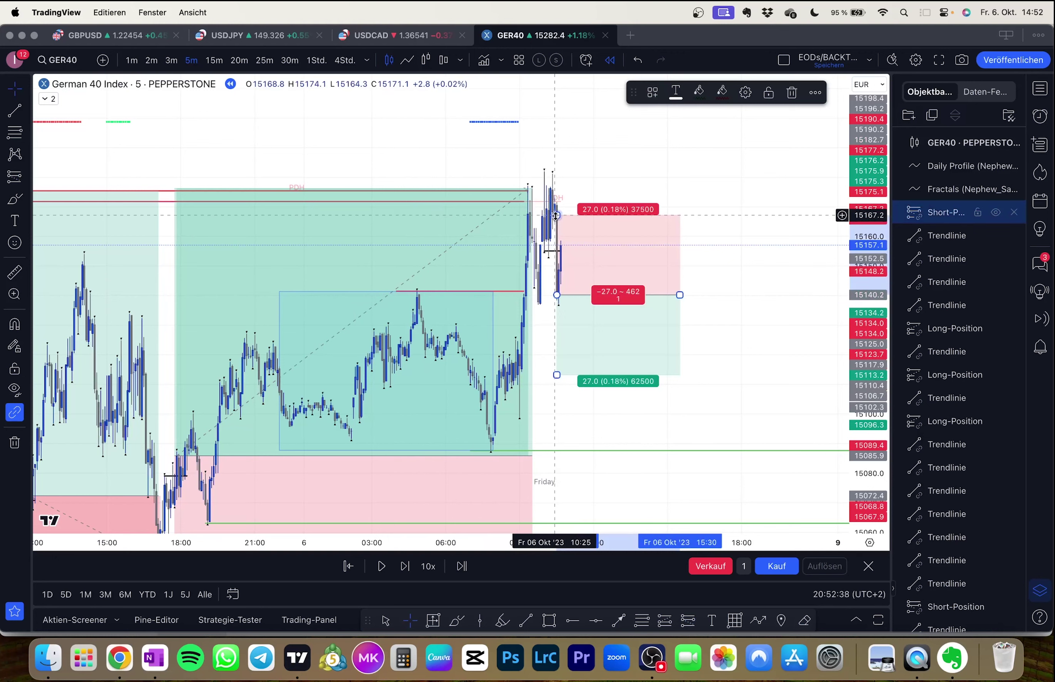
drag(556, 215, 564, 170)
drag(537, 187, 523, 106)
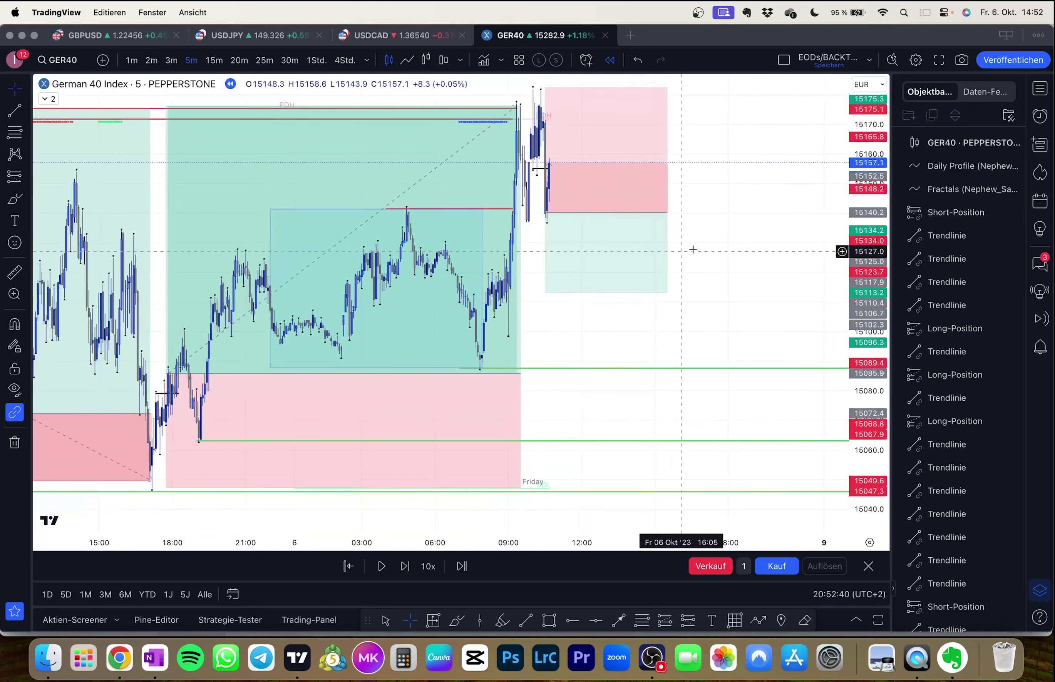
Step: Extend the short position's target down to the previous day's low at 15045.5
drag(863, 195, 810, 270)
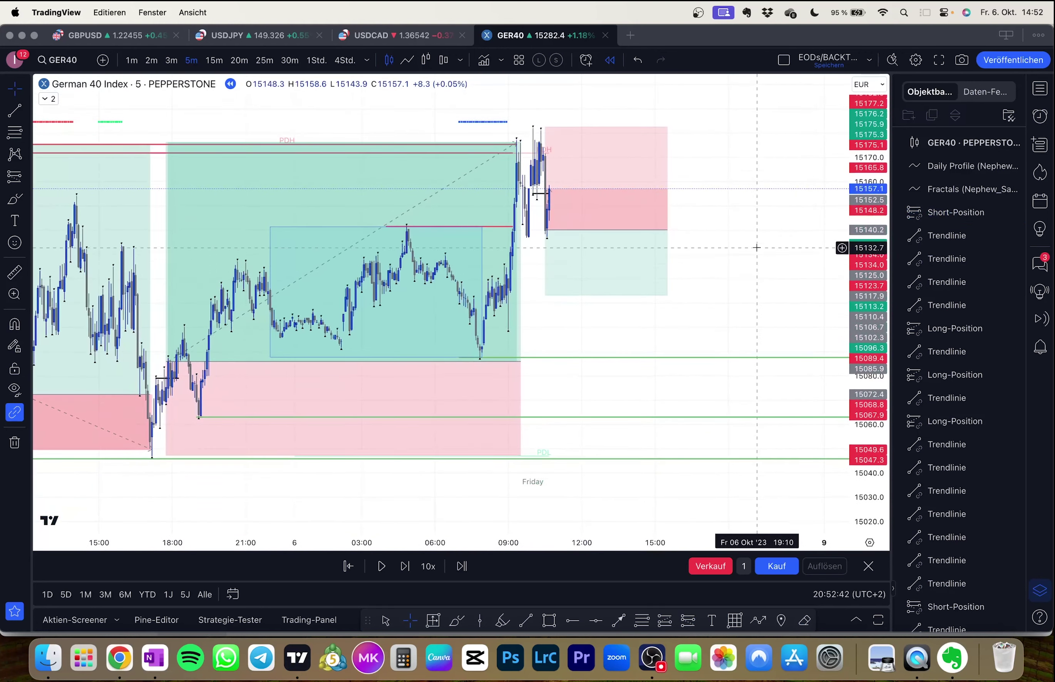
drag(756, 247, 731, 217)
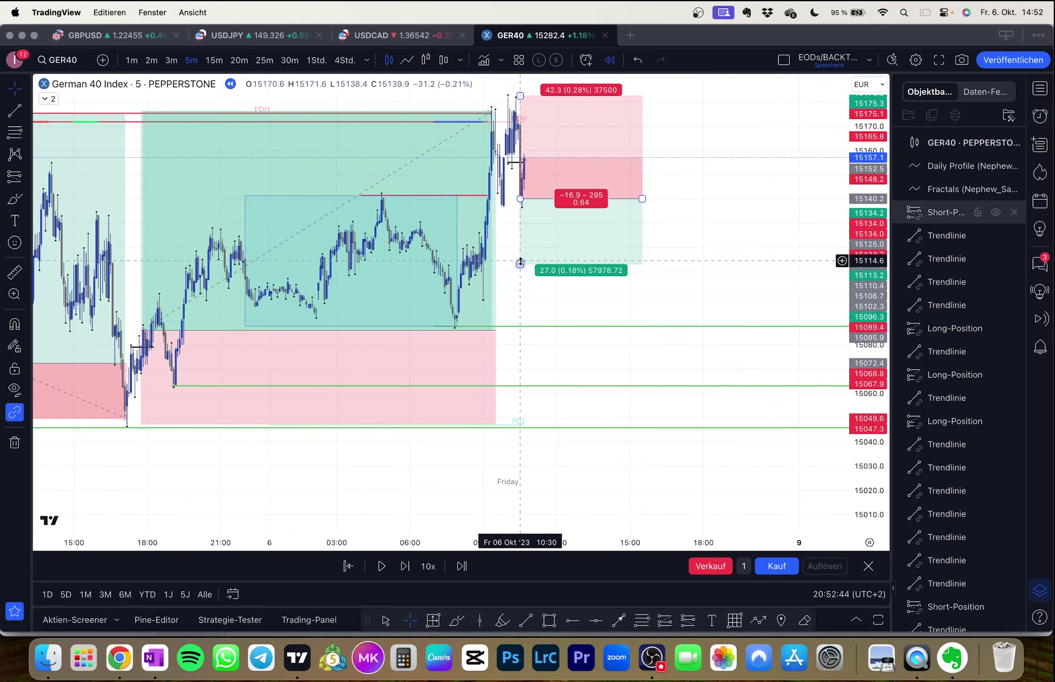
drag(520, 262, 538, 382)
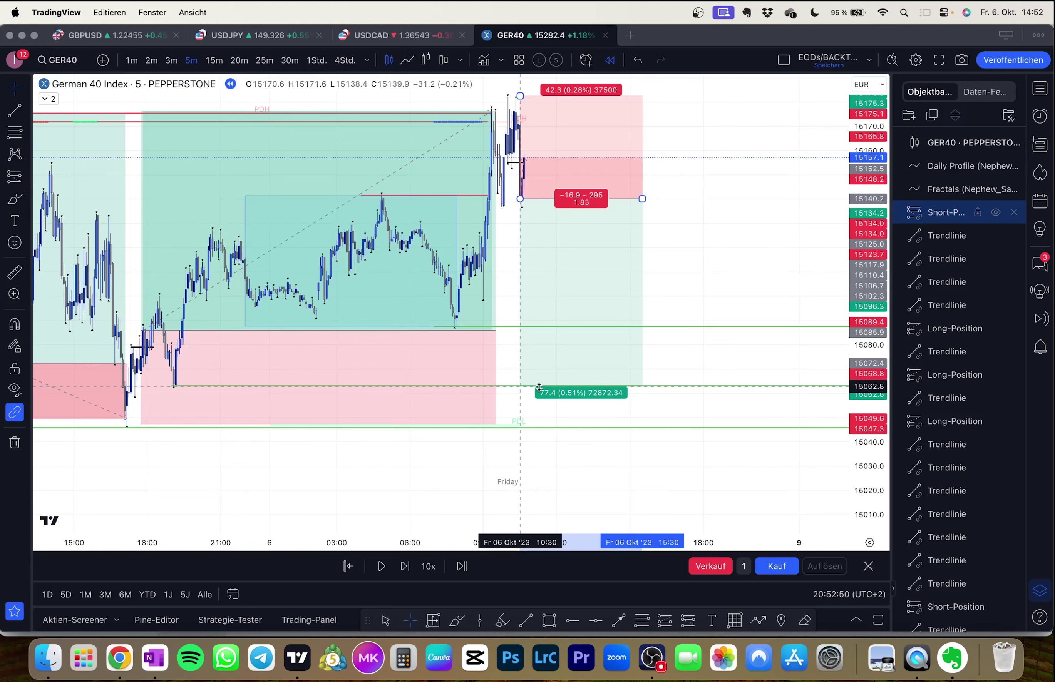
drag(539, 387, 540, 430)
Step: Advance the replay to about 12:00 on 6 October to follow the open short position
scroll(643, 355, down, 1)
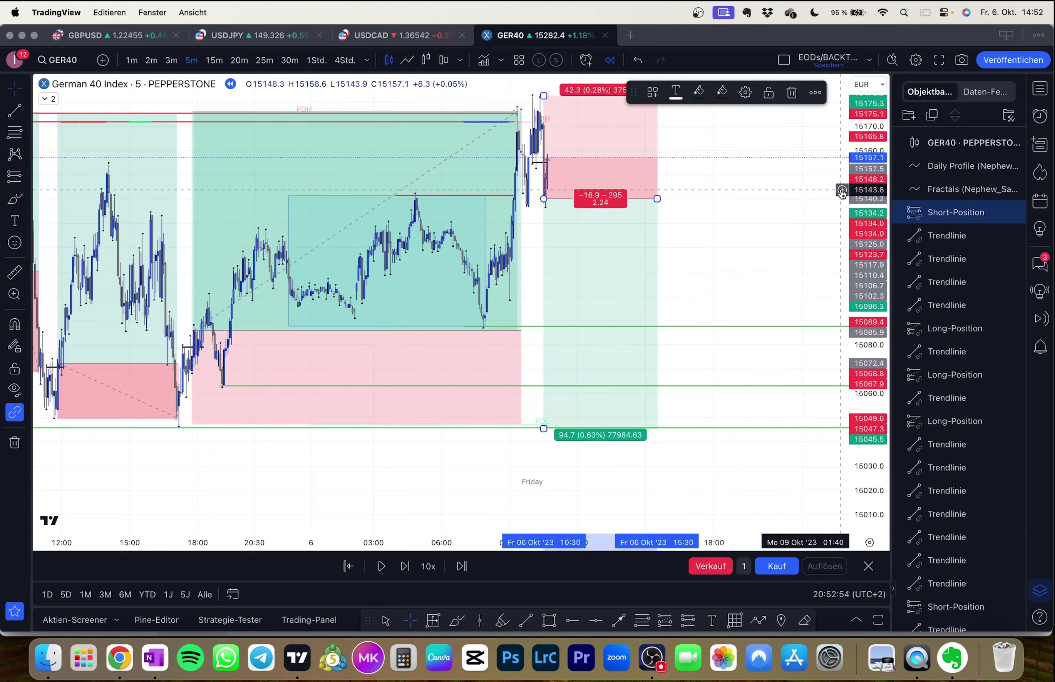
drag(817, 262, 842, 347)
scroll(841, 349, left, 5)
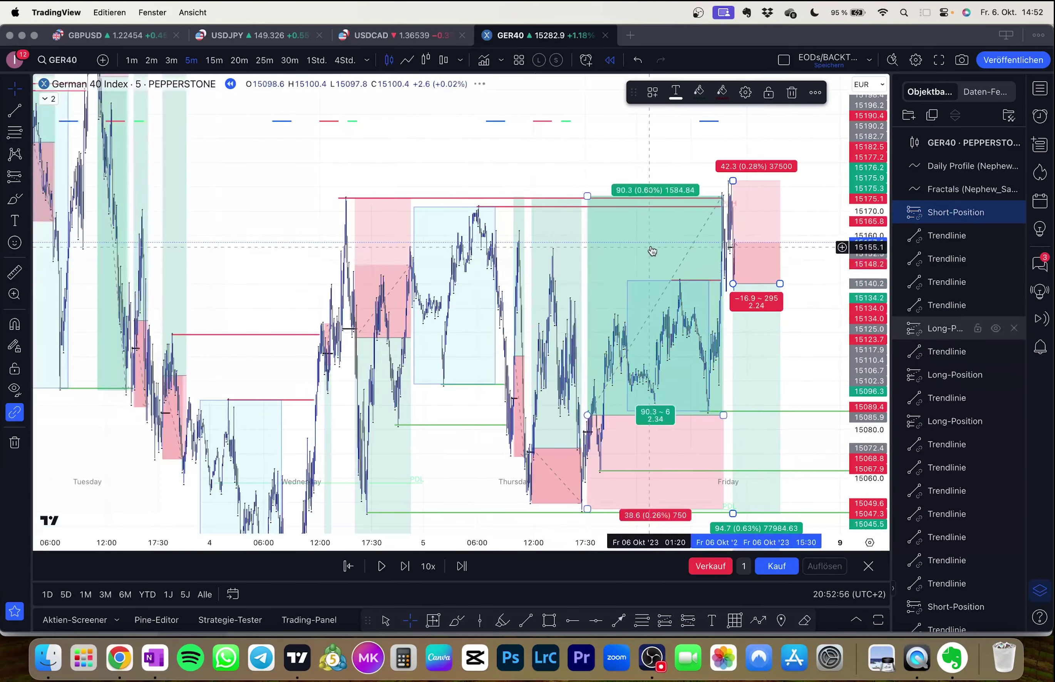
scroll(839, 280, up, 5)
drag(783, 282, 724, 230)
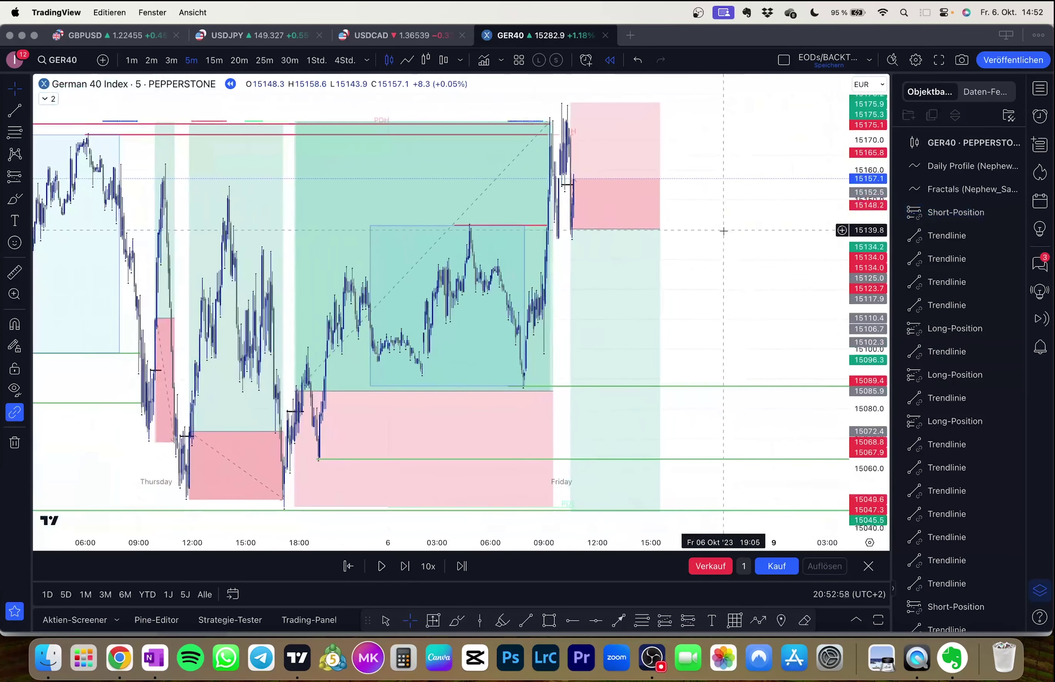
scroll(842, 208, up, 1)
drag(798, 212, 706, 235)
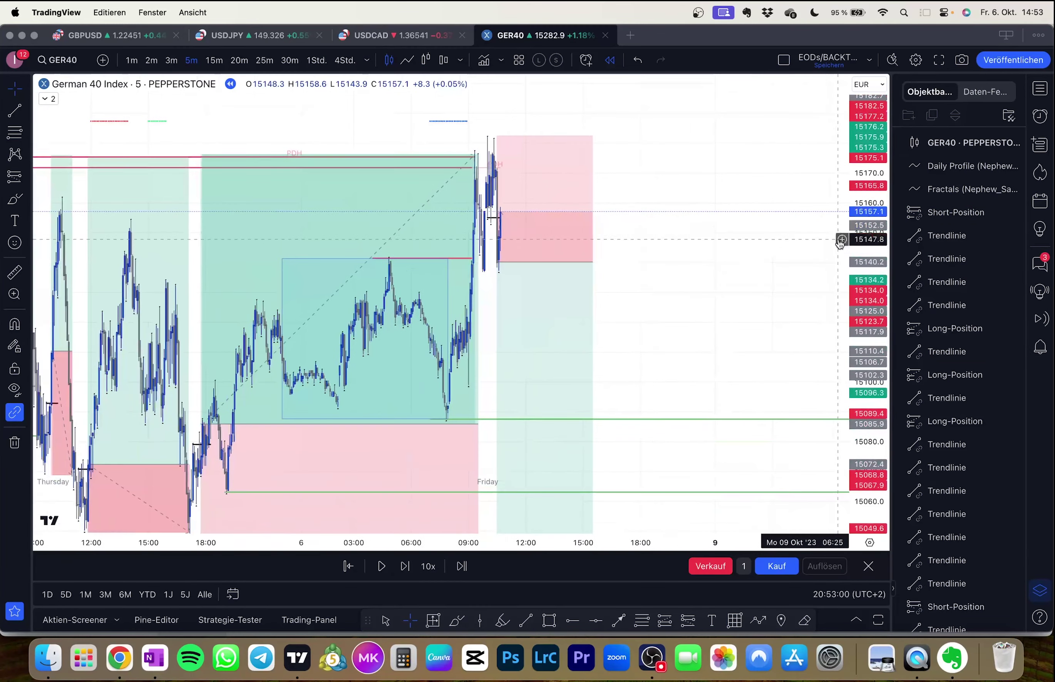
drag(860, 239, 858, 327)
drag(775, 341, 713, 261)
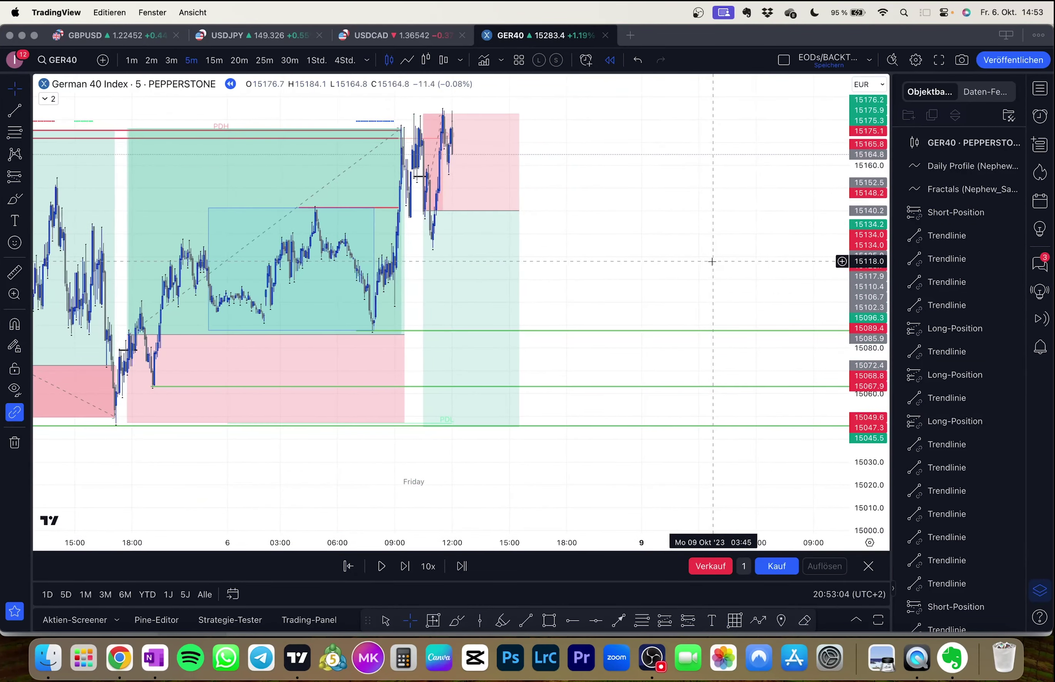
Step: Shorten the 10:30 short position so it ends at about 11:30, where price reaches its stop
drag(546, 224, 692, 320)
click(695, 314)
click(645, 308)
Step: Draw a short black horizontal trendline from 11:35 to about 12:05, just below the recent high
scroll(723, 324, up, 4)
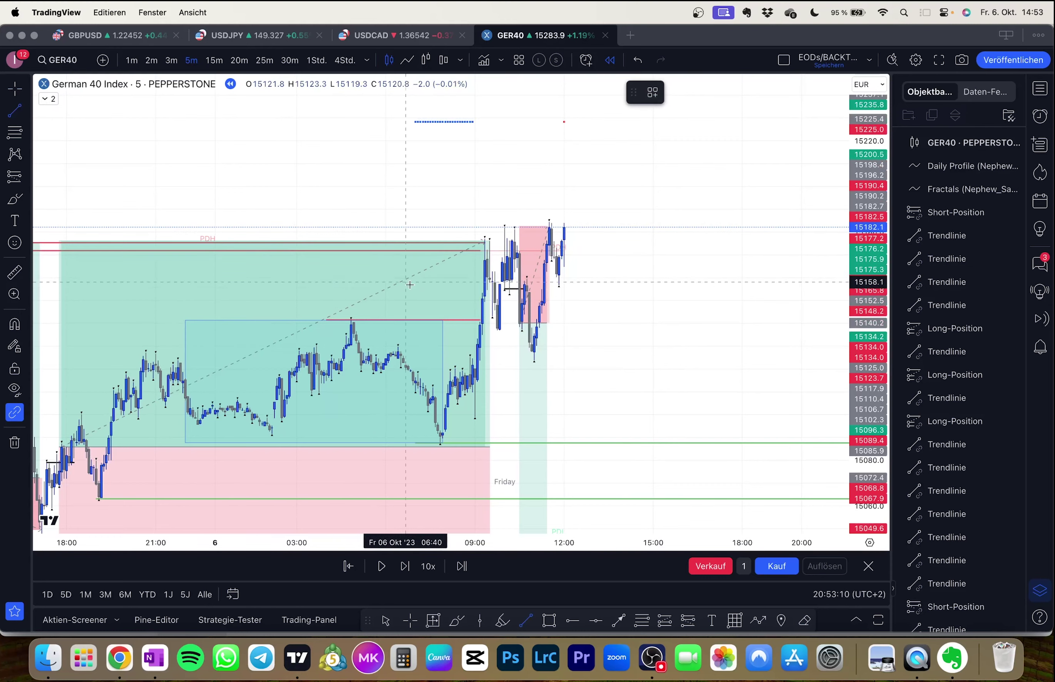
click(551, 259)
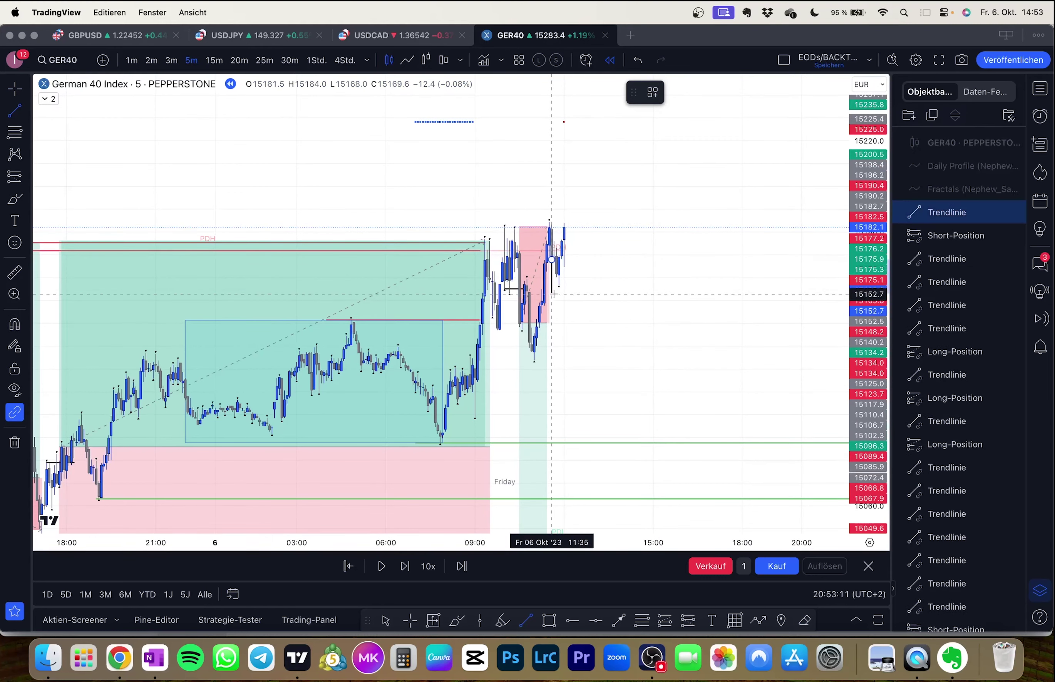
click(563, 268)
drag(563, 268, 567, 261)
click(571, 281)
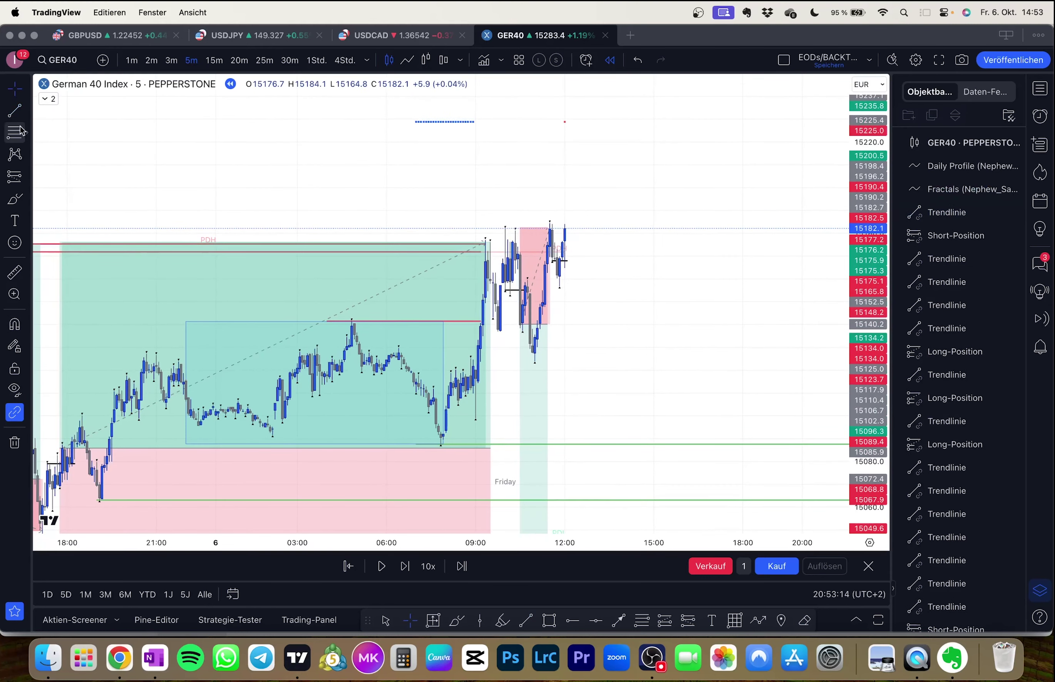
Step: Place a short position at 11:45 with entry at 15162.1, stop at 15184.6 and target at 15051.6
click(19, 173)
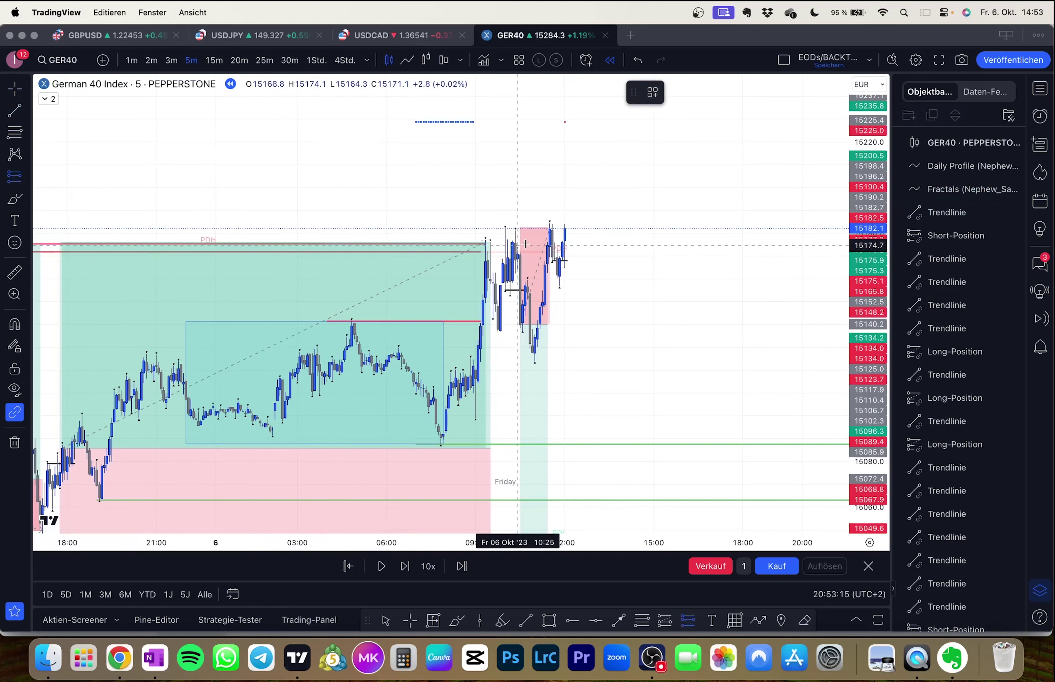
click(555, 275)
drag(560, 212, 563, 225)
drag(557, 338, 563, 527)
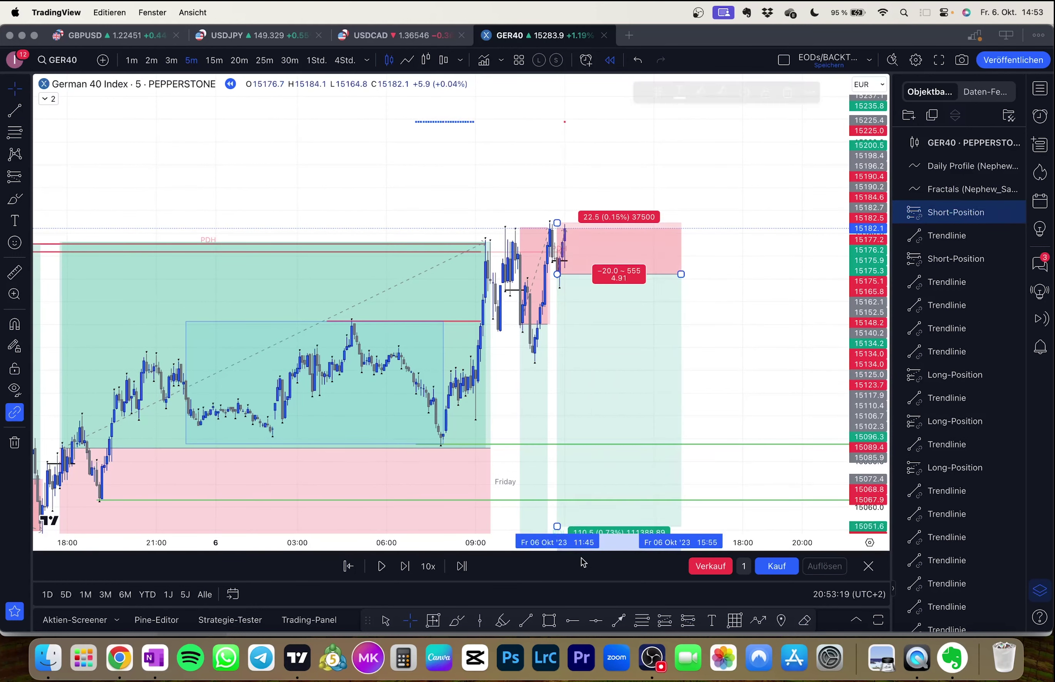
Step: Advance the replay to about 12:20 and shorten the 11:45 short position to end there
click(689, 383)
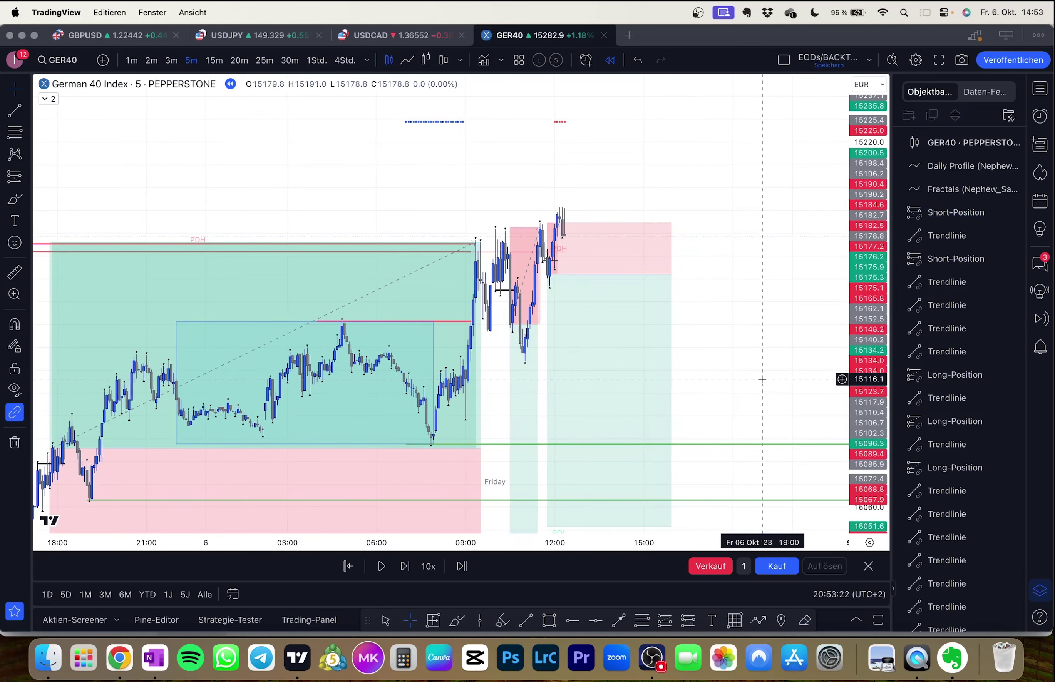
click(637, 332)
drag(671, 274, 565, 275)
click(659, 275)
Step: Advance the replay to about 14:00 on 6 October to look for the next short setup
key(shift+Right)
key(shift+Right)
key(shift+Right)
key(shift+Right)
key(shift+Right)
key(shift+Right)
key(shift+Right)
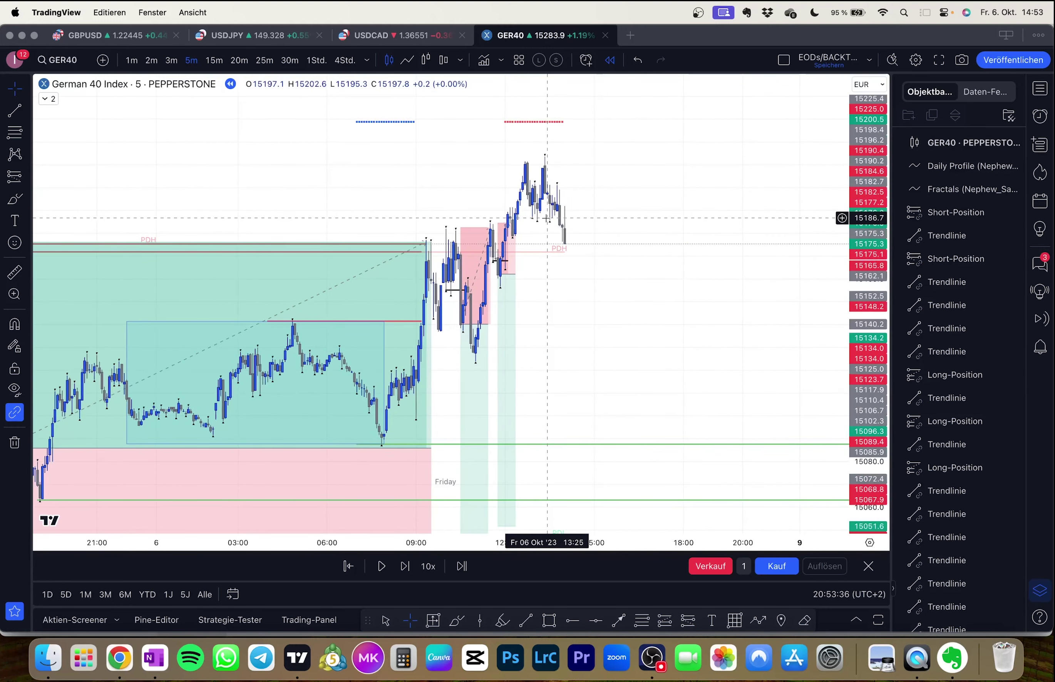
Step: Draw a black horizontal trendline at 15187.2 from about 12:55 to 13:55 on 6 October
key(alt+t)
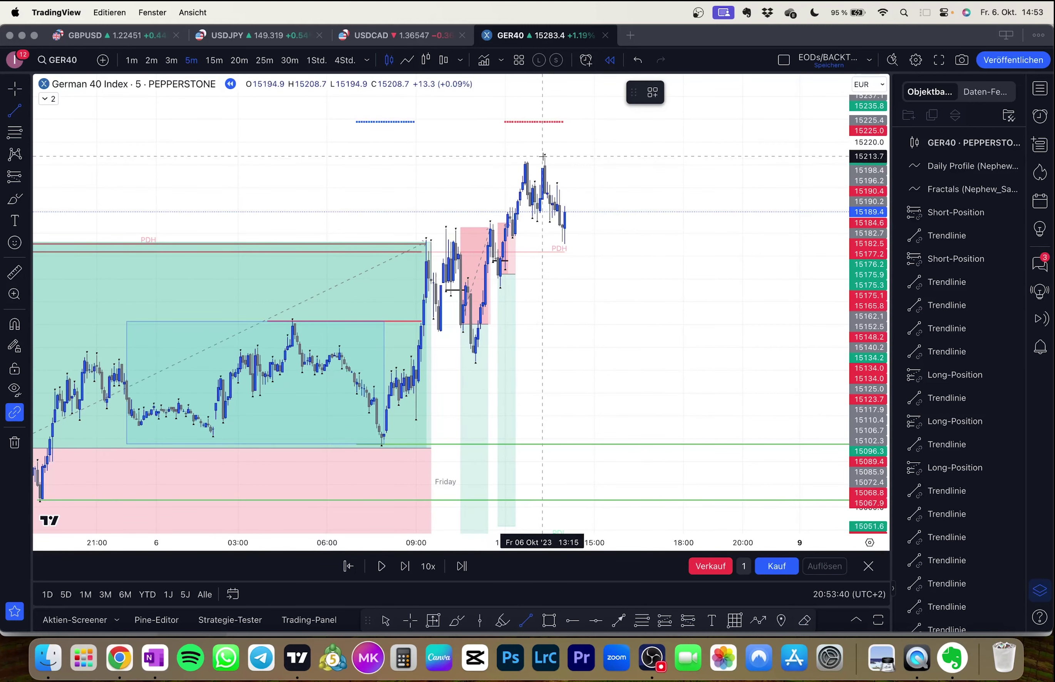
click(533, 216)
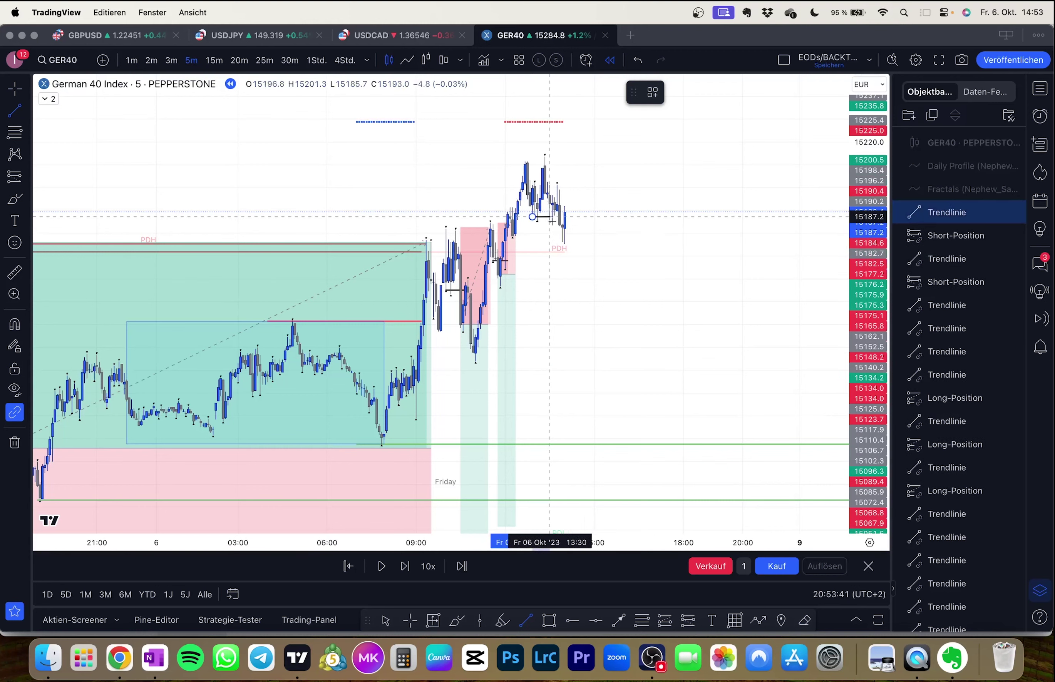
click(562, 216)
click(579, 232)
Step: Place a short position at 13:45 with entry at 15183.5, stop at 15213.6 and target at the previous day's low, 15045.5
click(19, 183)
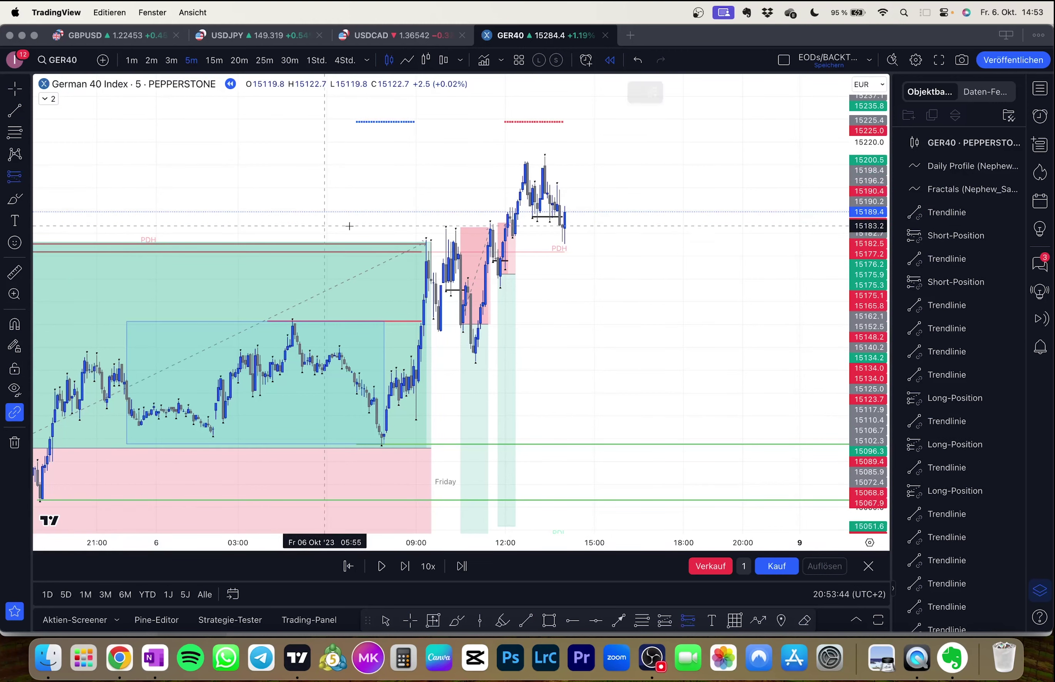
click(556, 225)
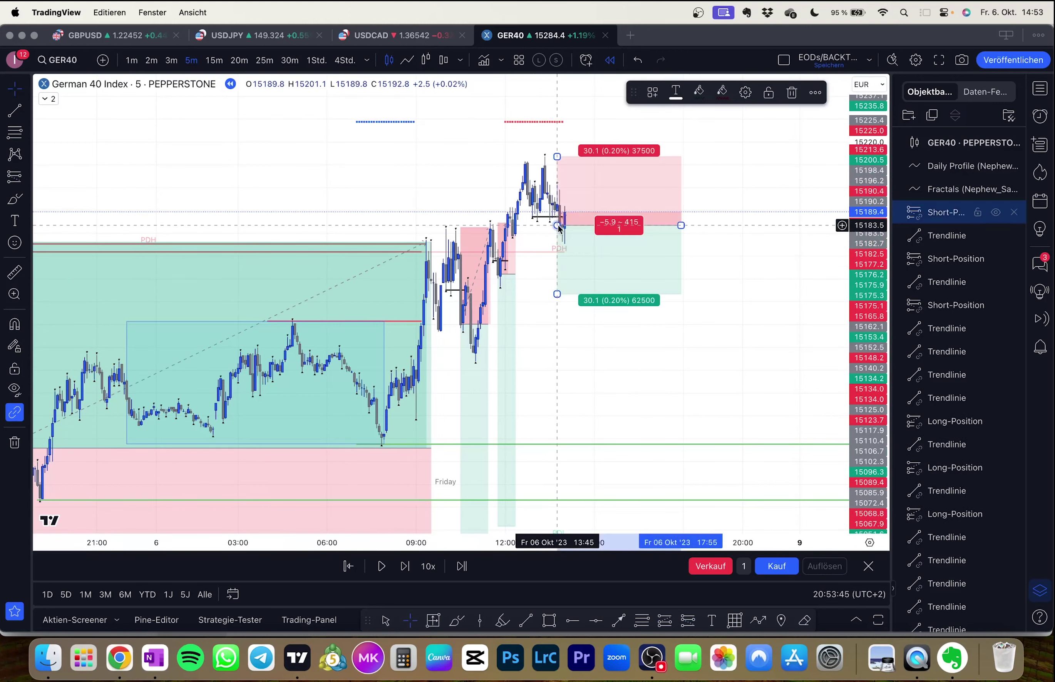
scroll(572, 168, down, 2)
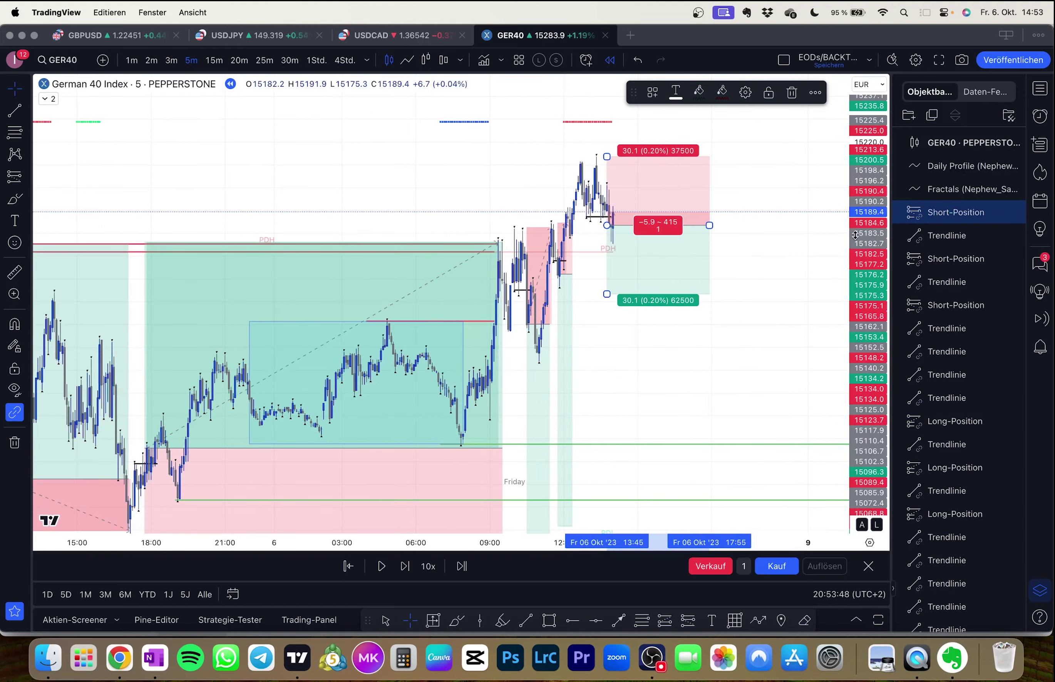
drag(855, 236, 854, 335)
drag(796, 370, 736, 299)
drag(550, 224, 553, 406)
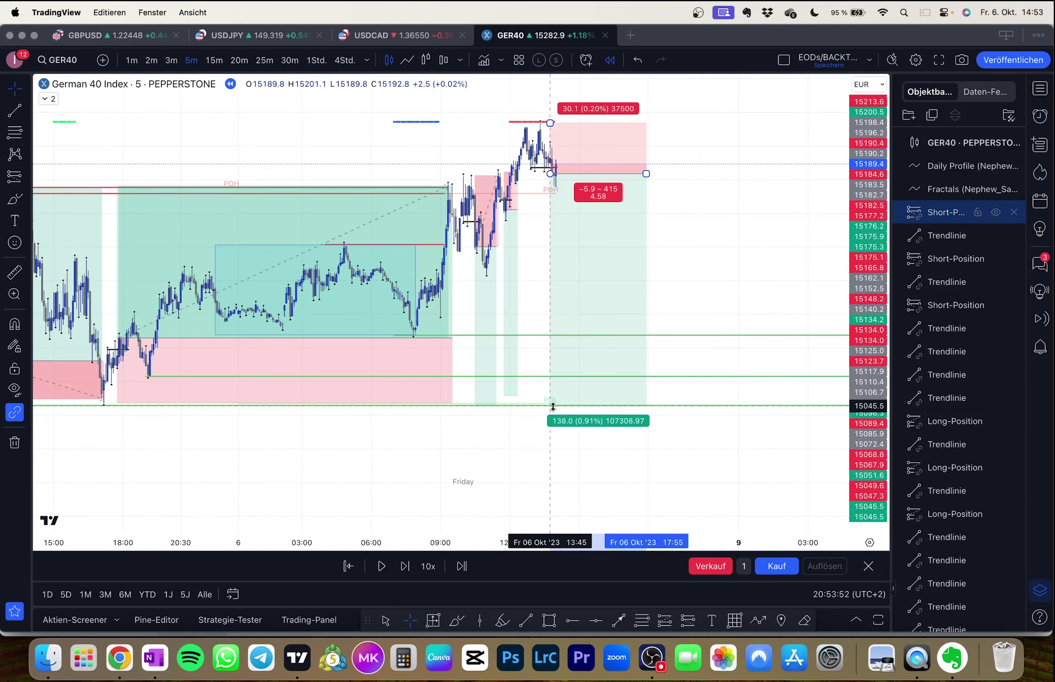
click(690, 287)
drag(690, 288, 683, 328)
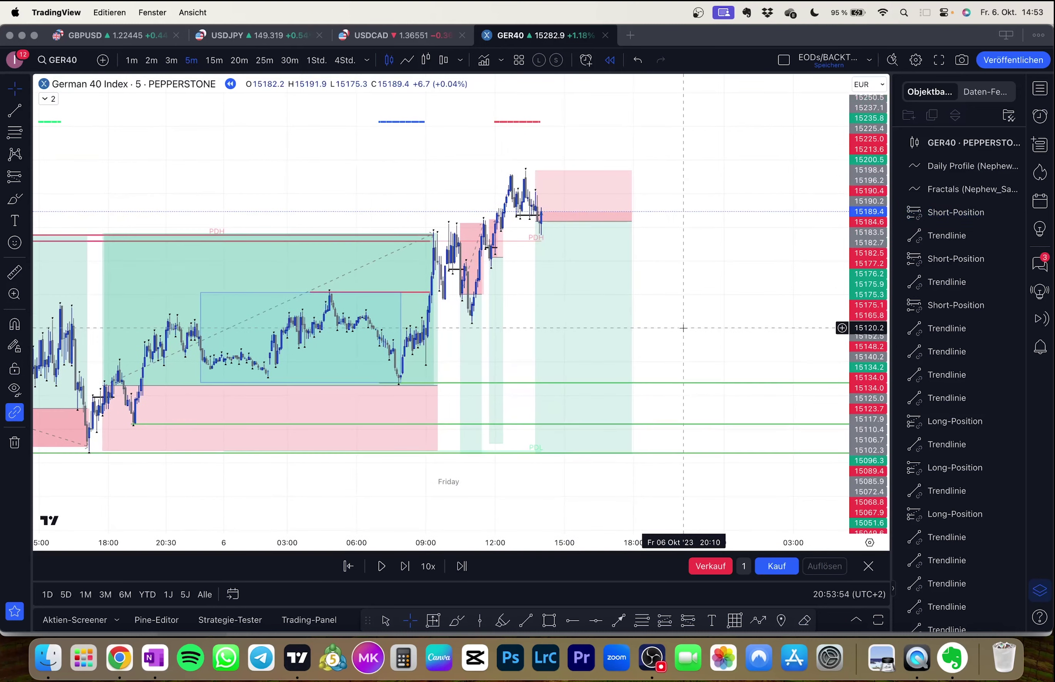
Step: Advance the replay to about 14:50 on 6 October, until price reaches the previous day's low
key(shift+Right)
key(shift+Right)
key(shift+Right)
key(shift+Right)
key(shift+Right)
key(shift+Right)
key(shift+Right)
key(shift+Right)
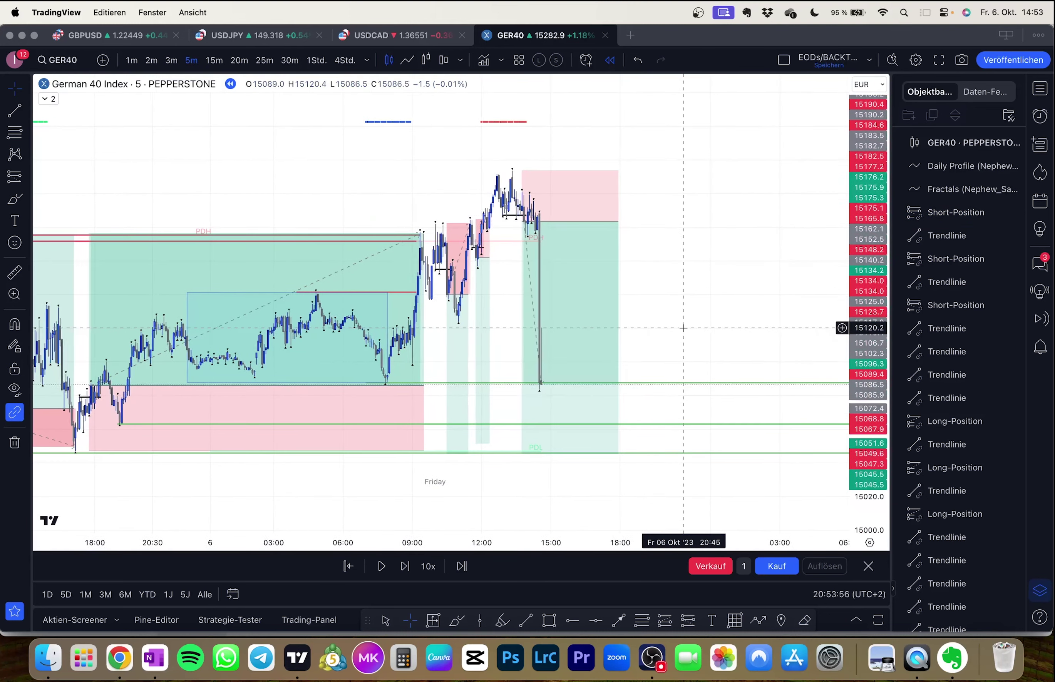
key(shift+Right)
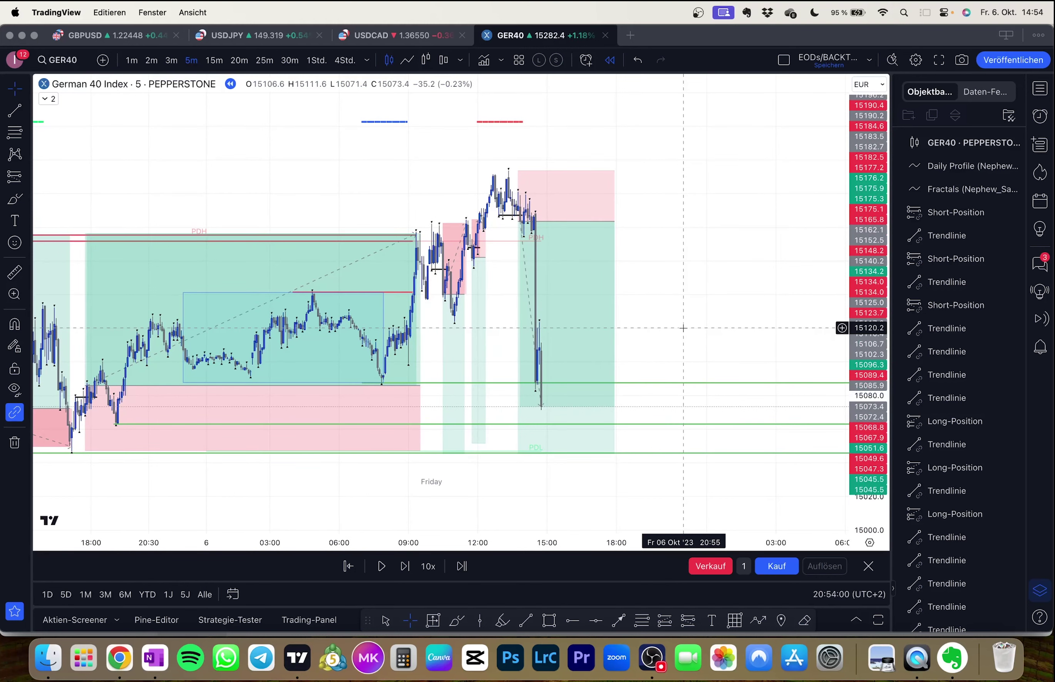
key(shift+Right)
Step: Shorten the 13:45 short position so it ends at about 14:55, where price reaches its target
click(532, 301)
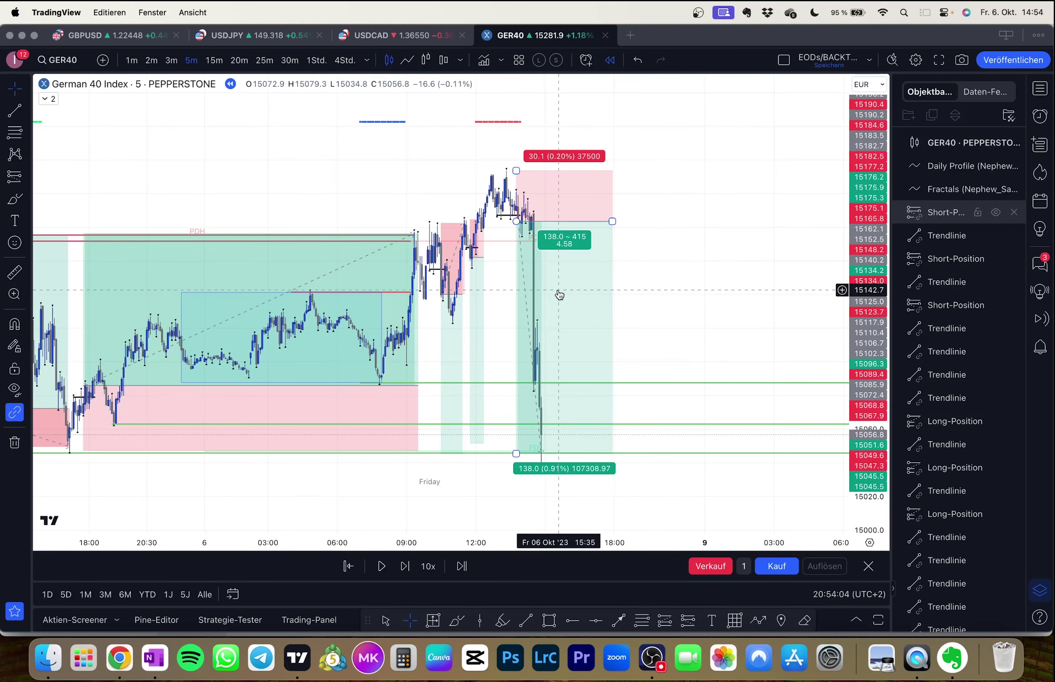
click(618, 220)
click(612, 220)
mouse_move(613, 220)
mouse_down()
mouse_move(543, 225)
mouse_move(571, 253)
mouse_move(600, 250)
mouse_up()
click(566, 254)
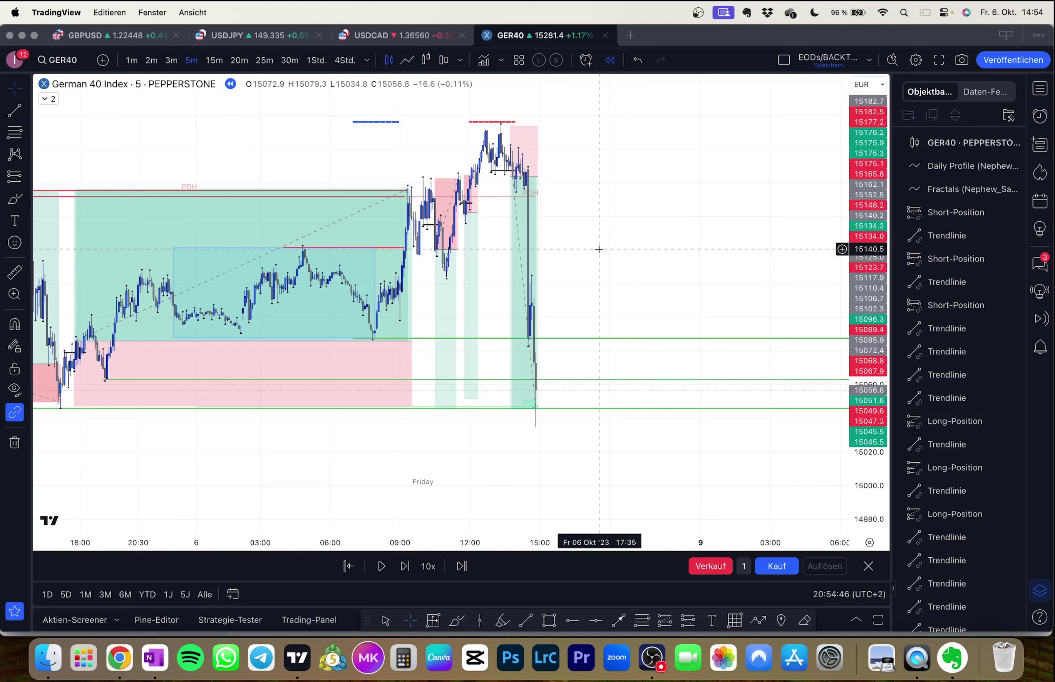
scroll(599, 249, up, 3)
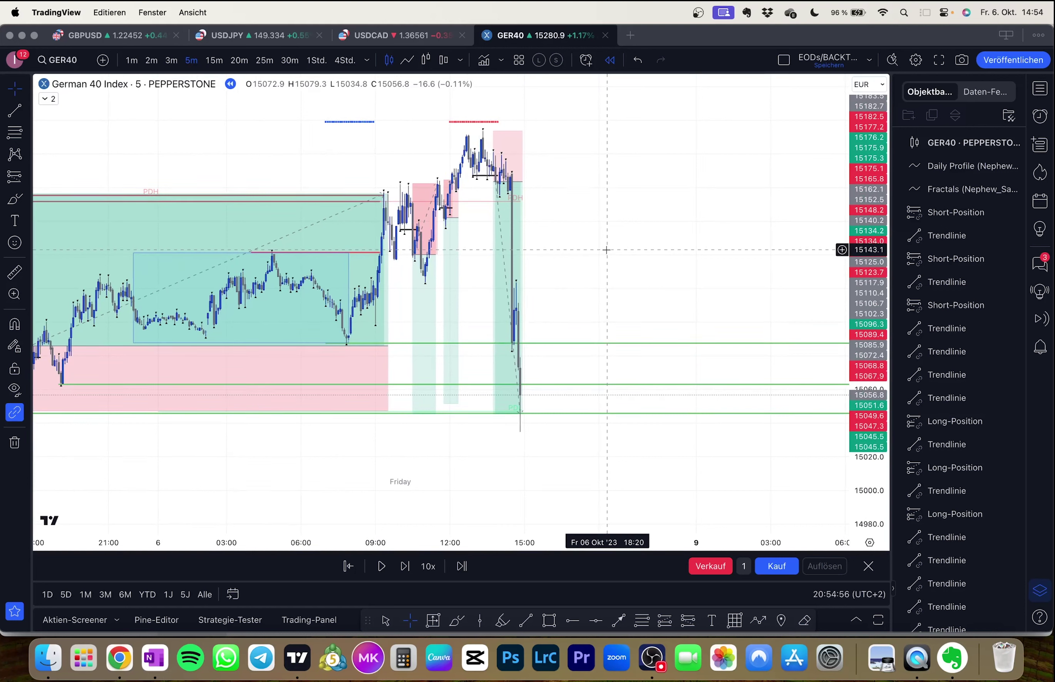
Step: Advance the replay by one step to the 14:55 candle on 6 October
drag(612, 249, 640, 264)
scroll(599, 265, up, 1)
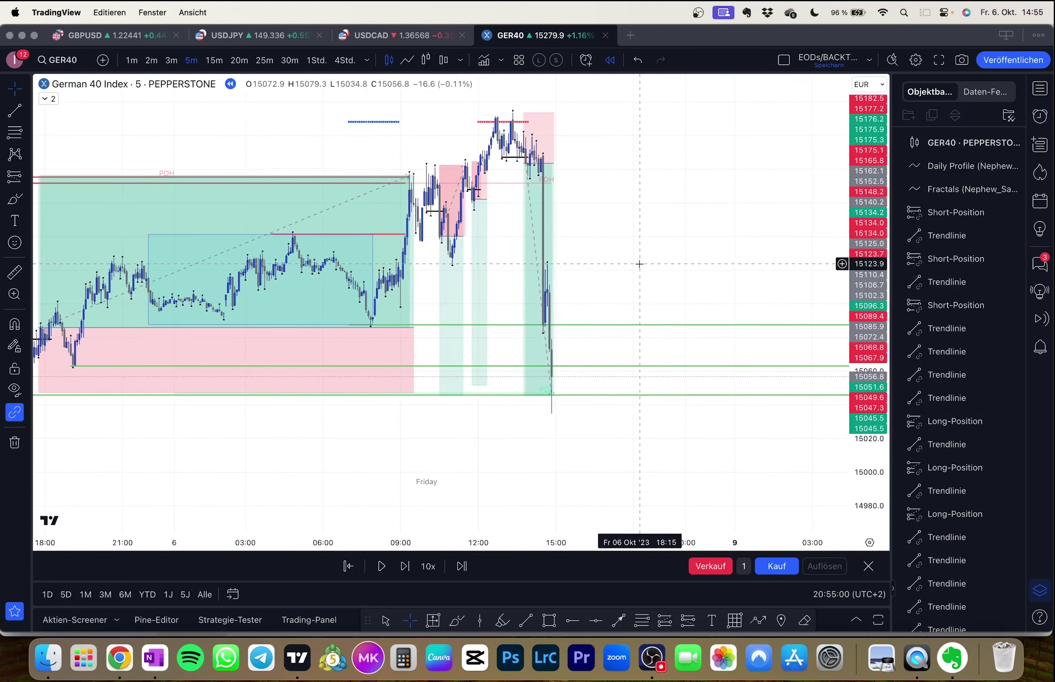
key(shift+Right)
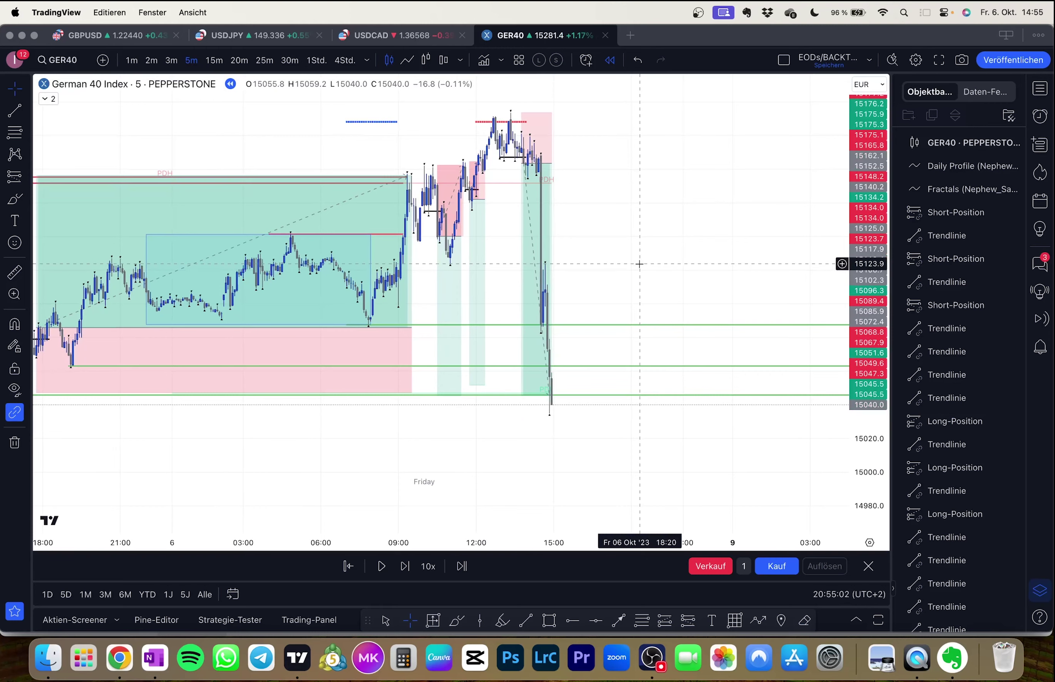
Step: Shorten the green lines at 15087.6, 15063.1 and the previous day's low so each ends where price breaks it, about 14:30 to 14:50
scroll(639, 264, down, 3)
click(543, 240)
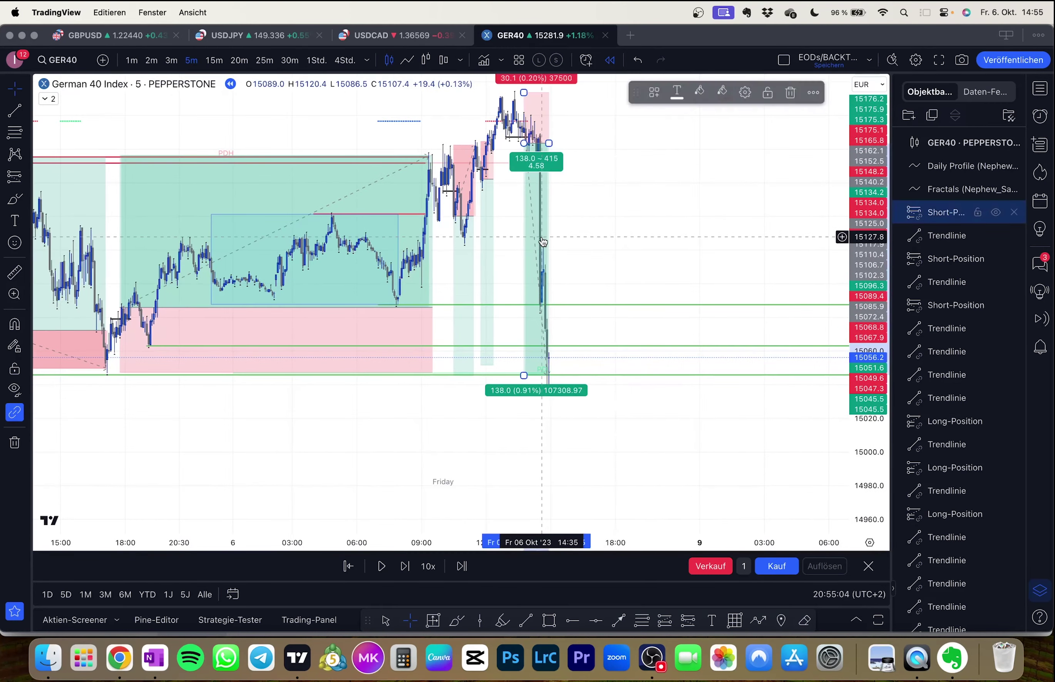
drag(645, 241, 563, 240)
drag(655, 285, 534, 278)
scroll(535, 272, down, 2)
drag(653, 225, 406, 259)
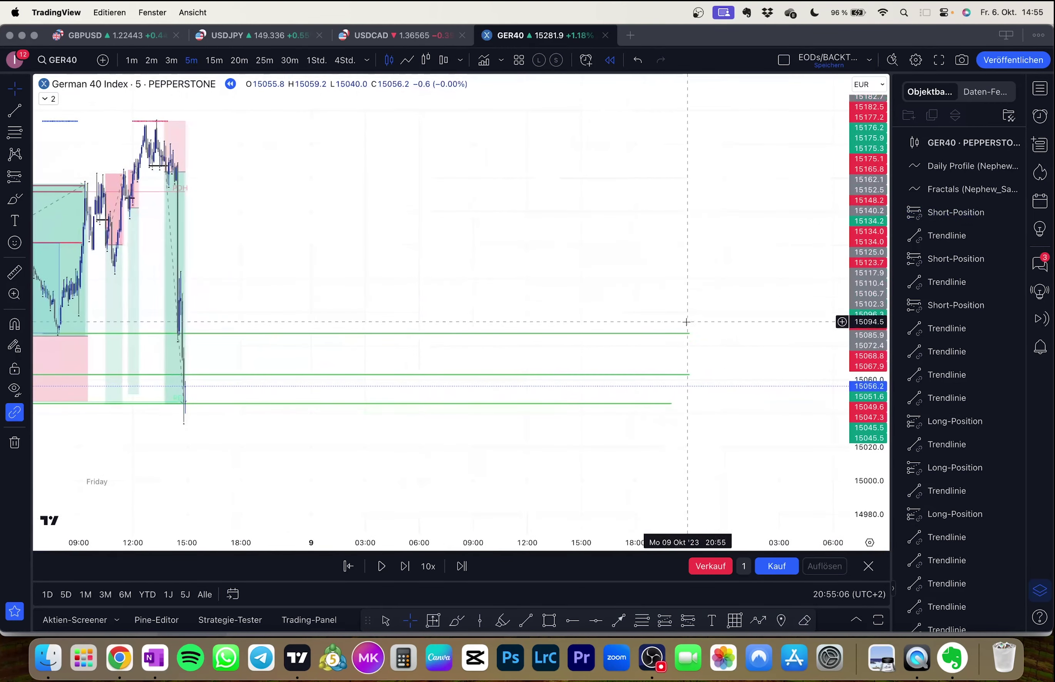
drag(687, 334, 179, 346)
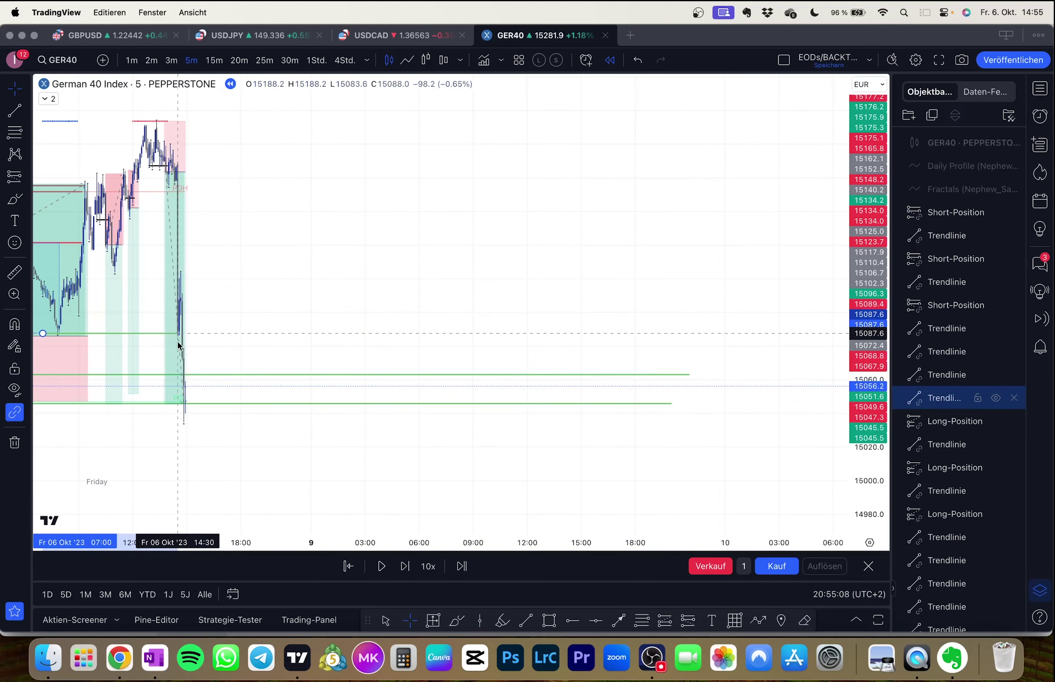
drag(688, 376, 181, 382)
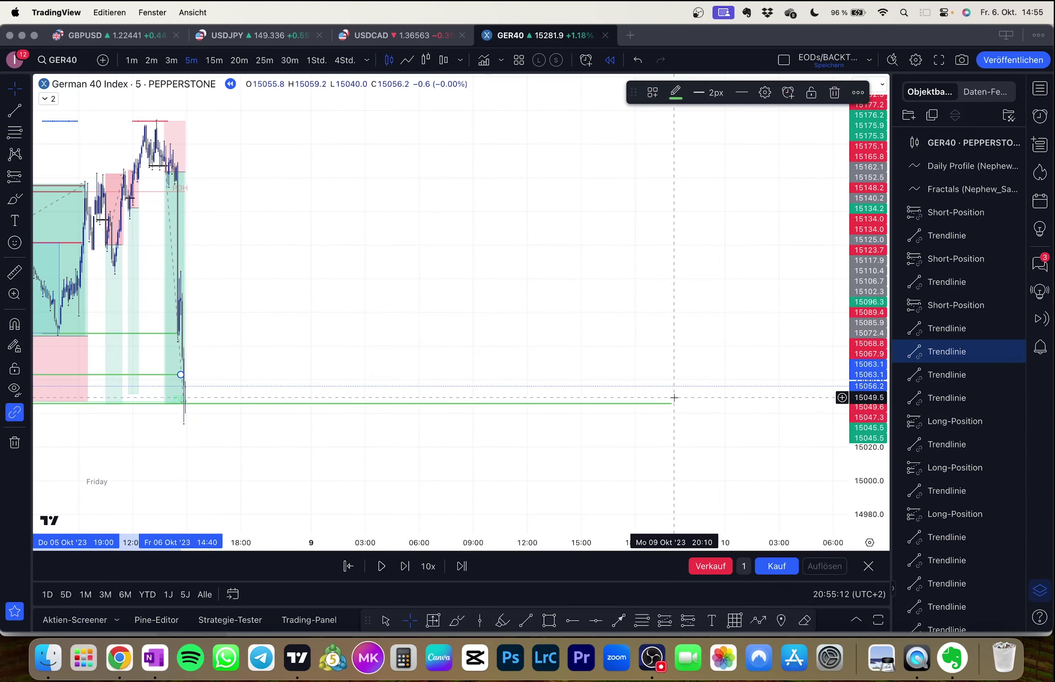
drag(672, 403, 181, 393)
Step: Advance the replay to about 15:15 on 6 October, through the rebound from the low
drag(261, 394, 682, 369)
scroll(476, 414, up, 1)
scroll(619, 383, up, 2)
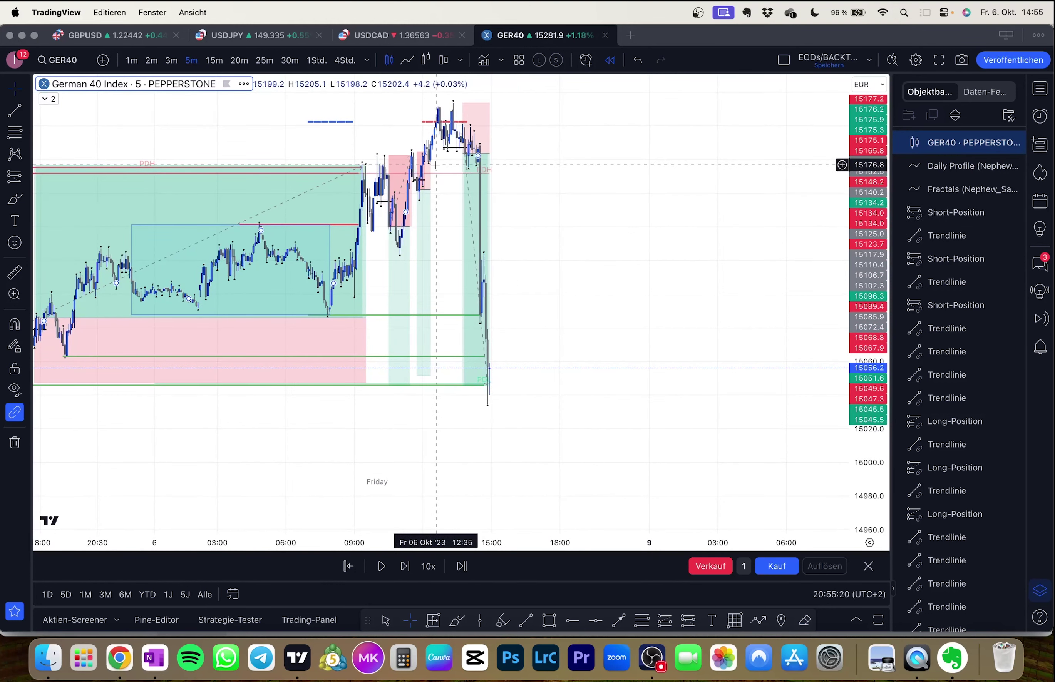
drag(438, 112, 452, 130)
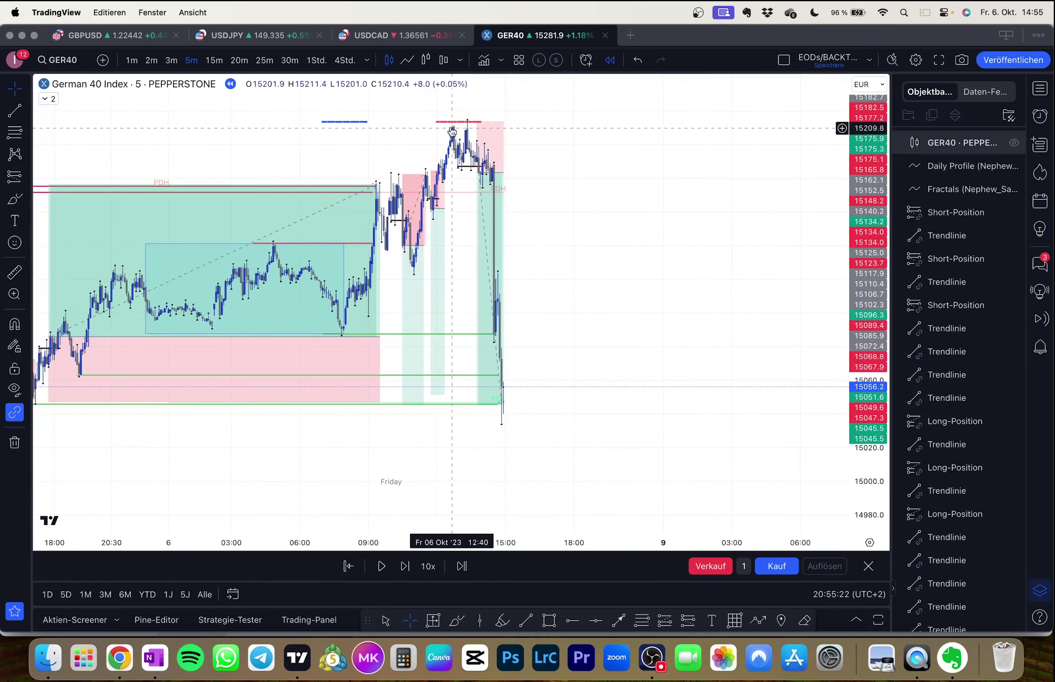
drag(623, 201, 616, 179)
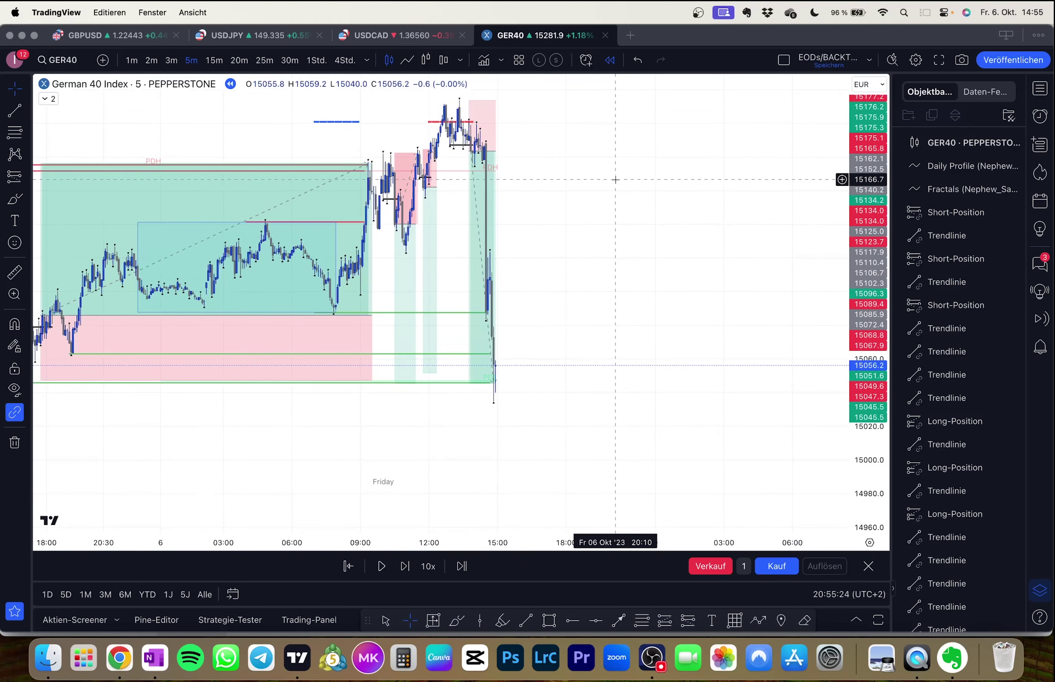
key(shift+Right)
key(shift+Right)
key(shift+Right)
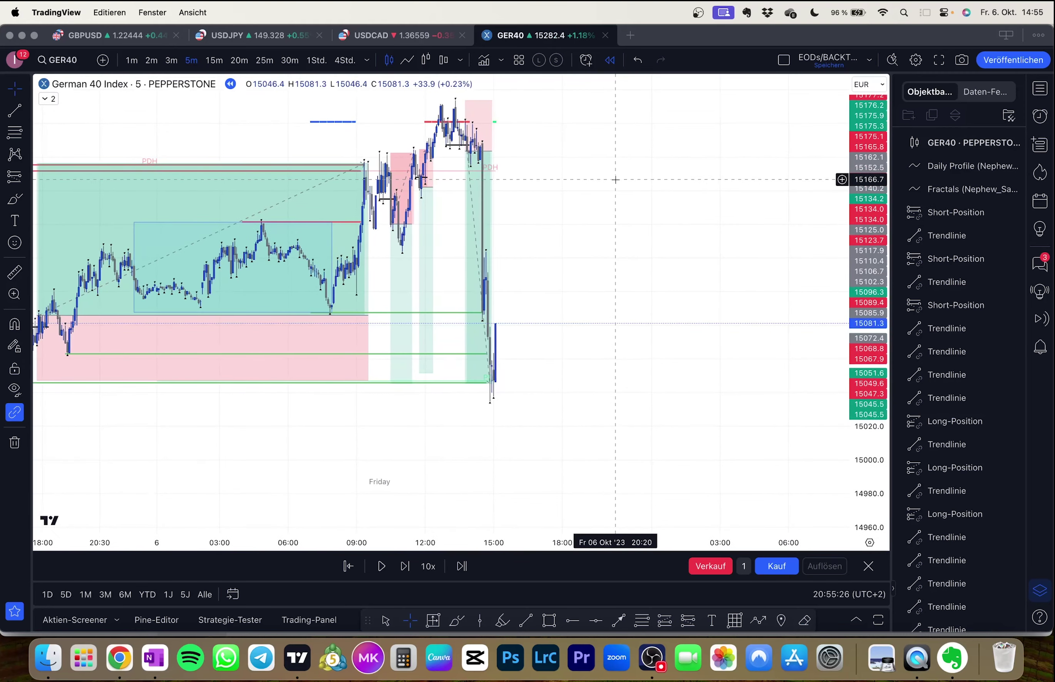
key(shift+Right)
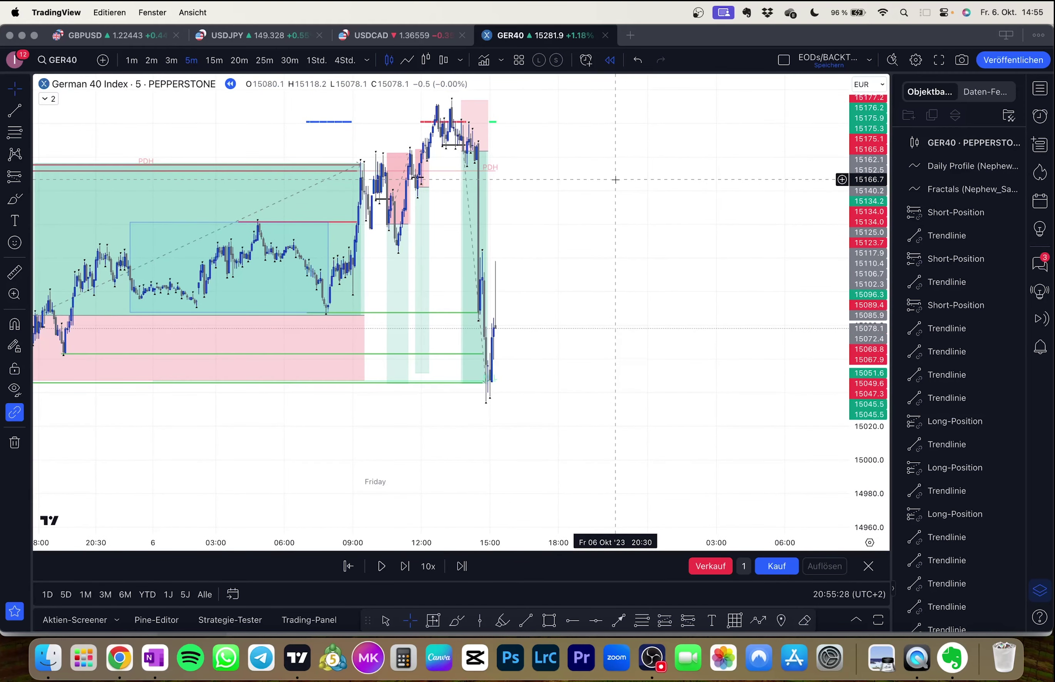
key(shift+Right)
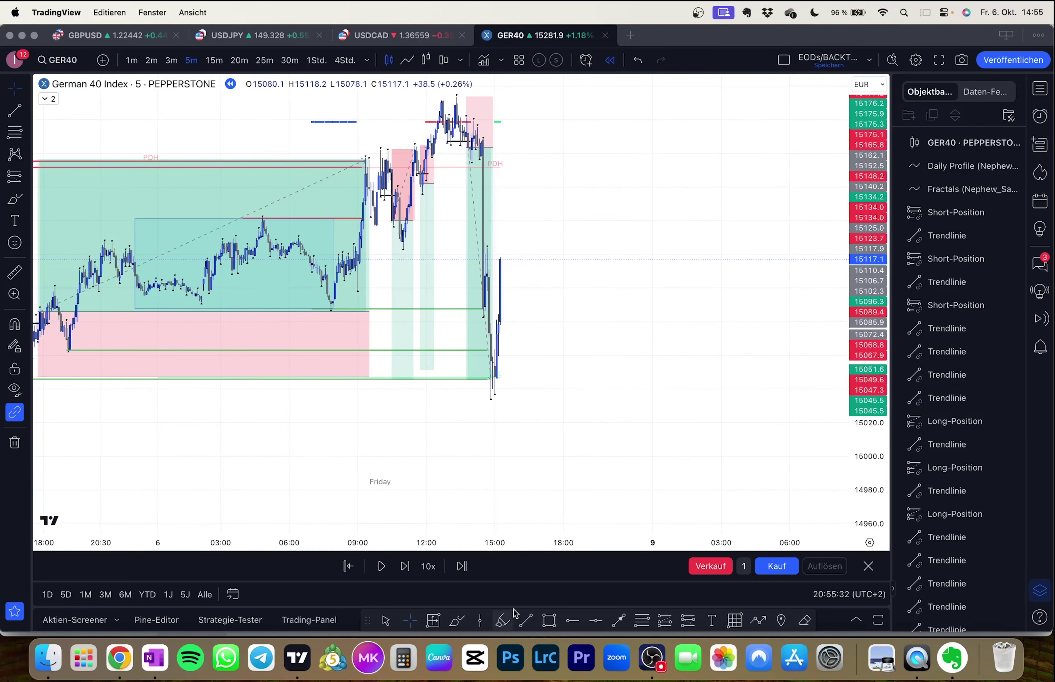
Step: Highlight the sell-off, the broken lows and the high above them with marker strokes, and undo all the strokes
click(503, 620)
drag(482, 277, 497, 388)
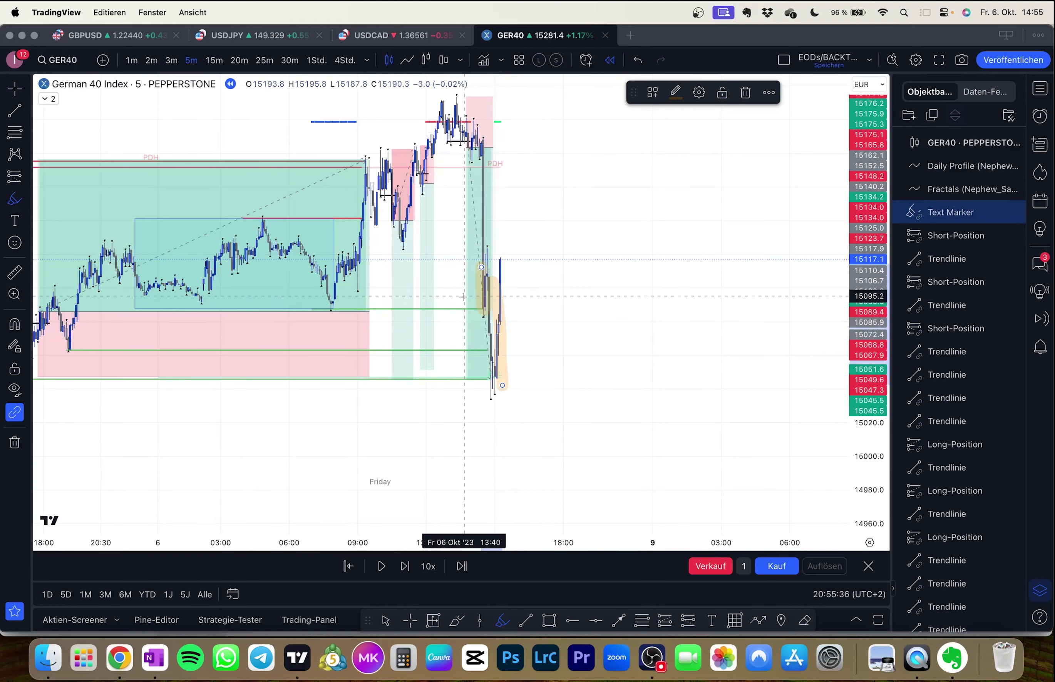
mouse_move(464, 309)
mouse_down()
mouse_move(510, 323)
mouse_move(487, 350)
mouse_move(517, 380)
mouse_up()
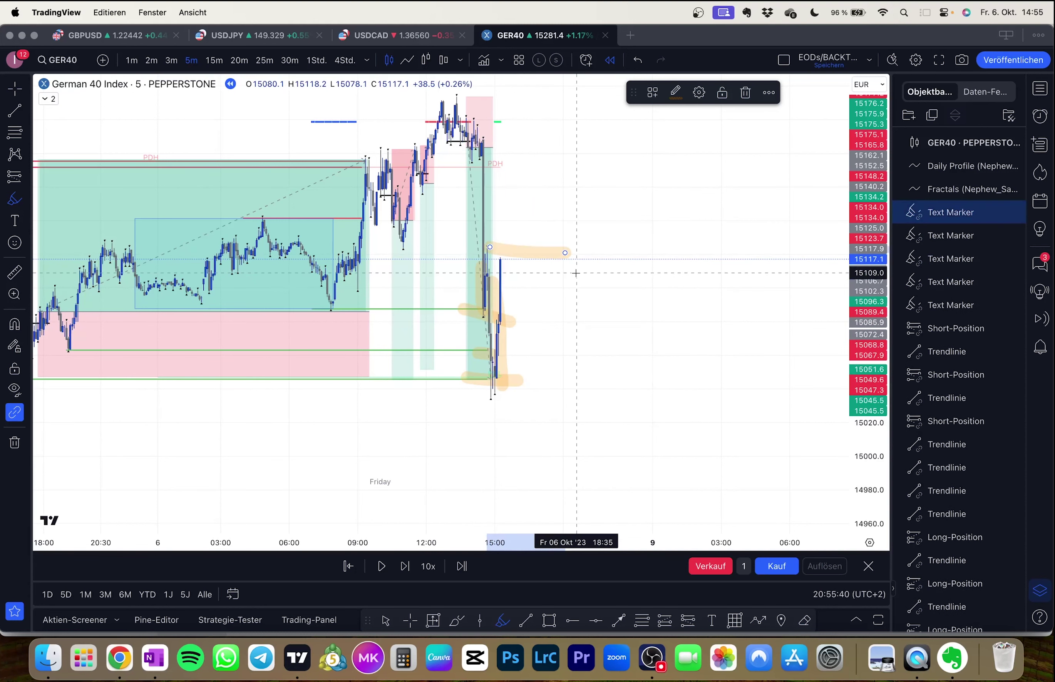
key(super+z)
key(super+z)
key(super+z)
key(super+z)
key(super+z)
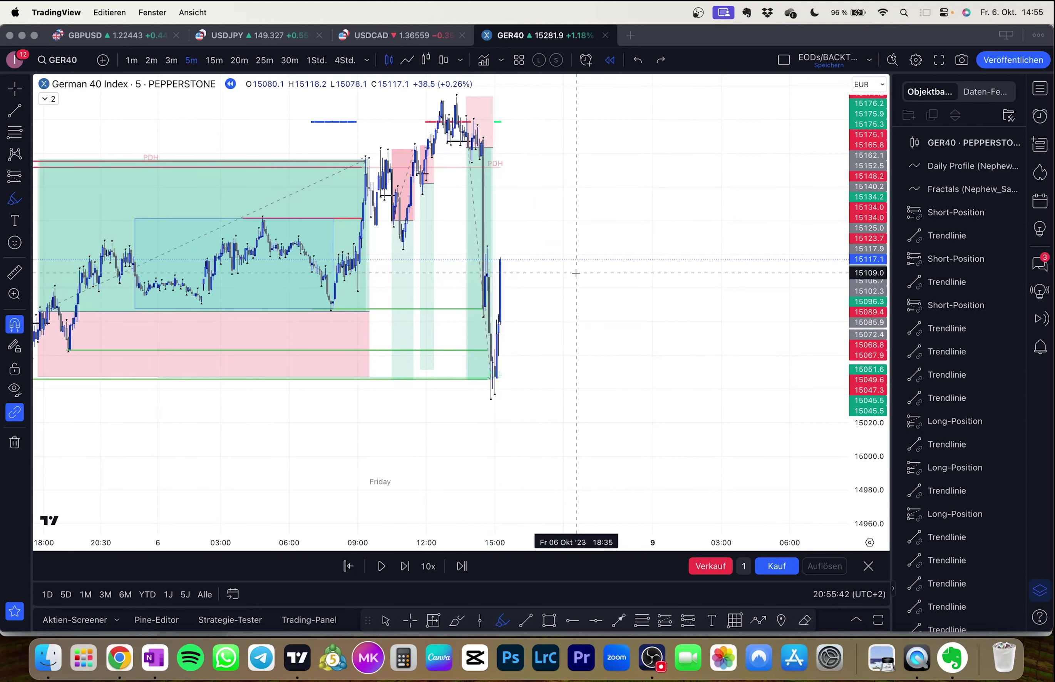
Step: Draw a black horizontal trendline from the 14:45 high to about 17:00 on 6 October
click(8, 115)
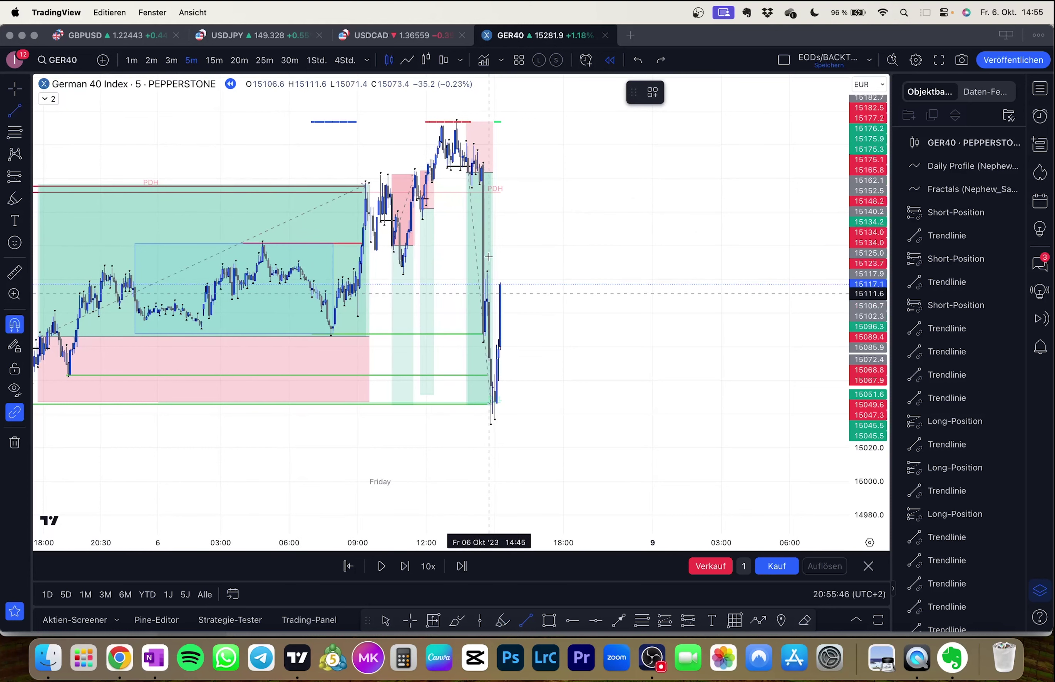
drag(487, 274, 539, 274)
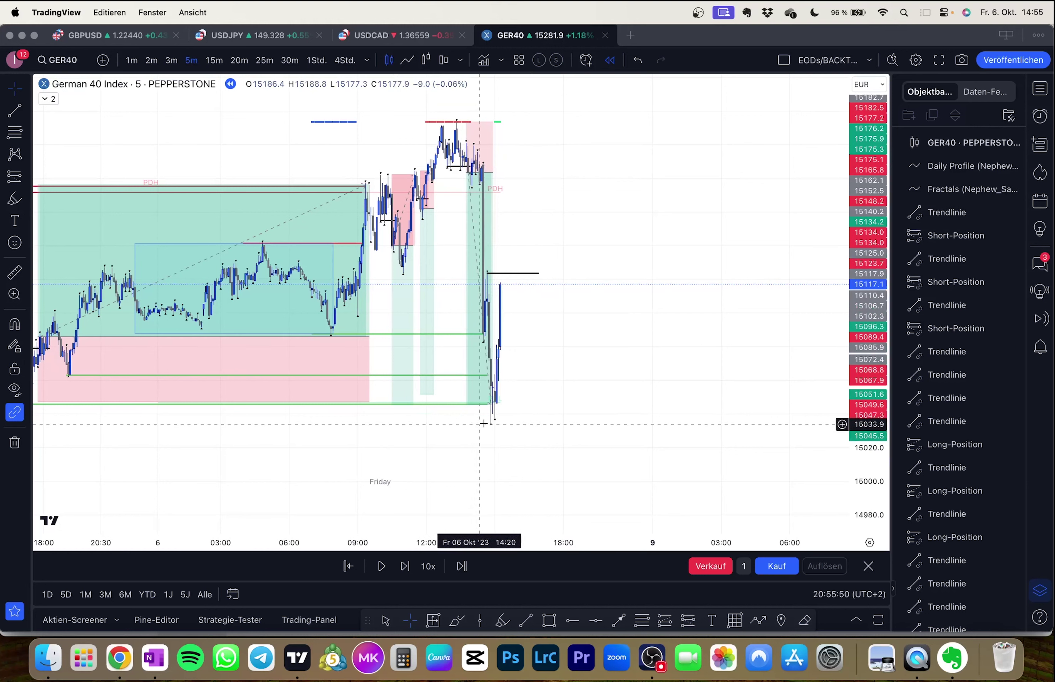
click(485, 339)
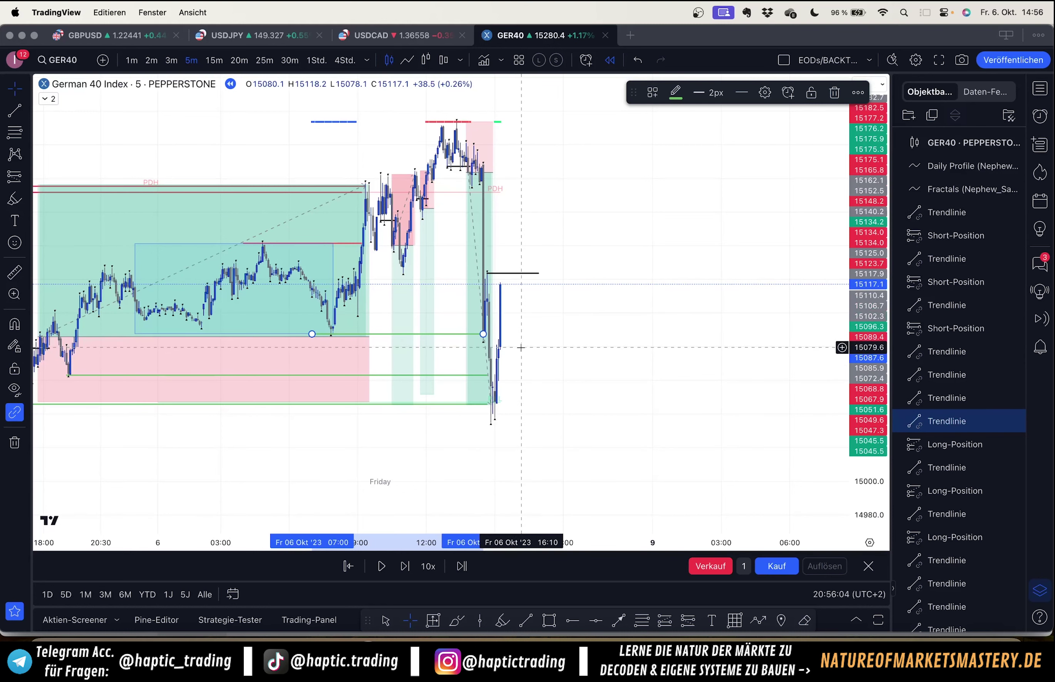
click(545, 350)
Step: Advance the replay to about 15:20 and place a long position there with its stop below the low at 15035.0
key(shift+Right)
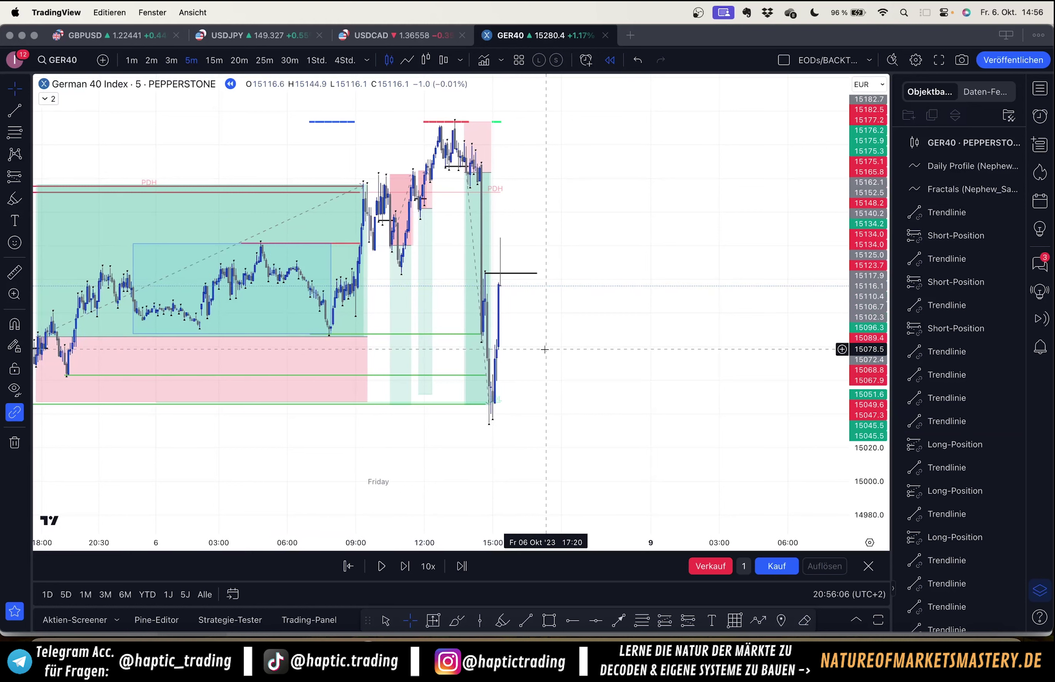
key(shift+Right)
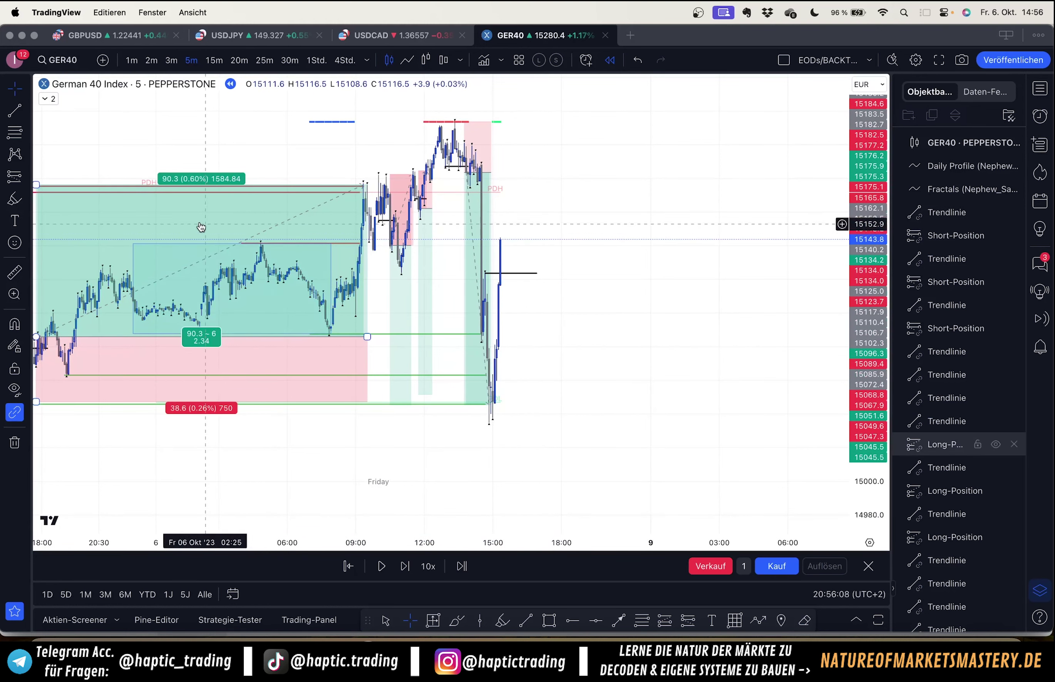
click(32, 181)
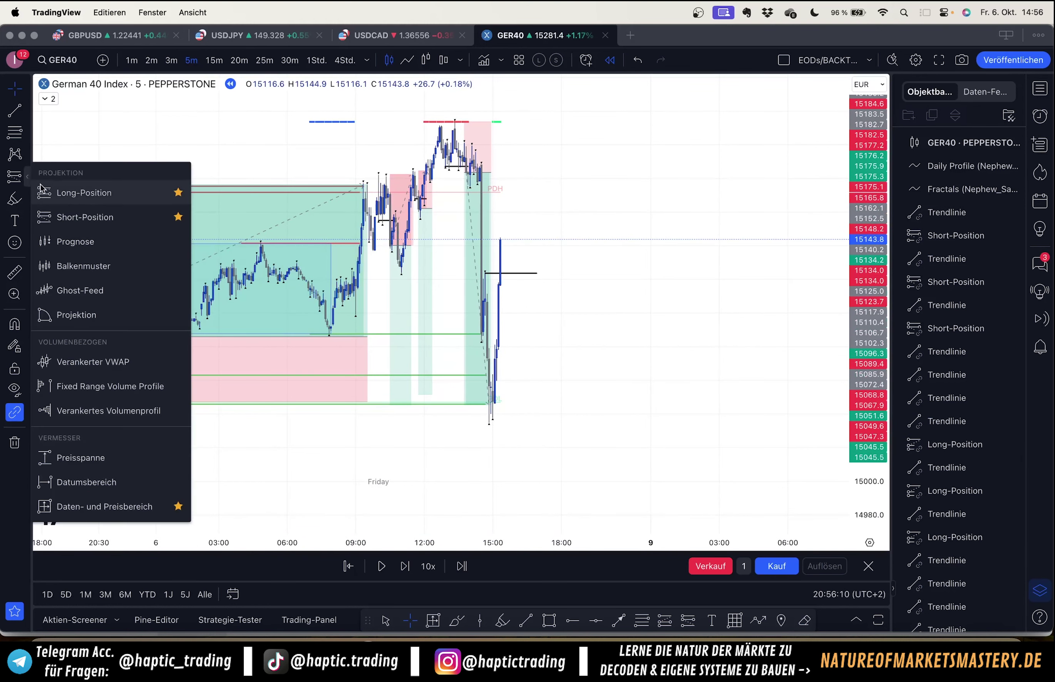
click(91, 191)
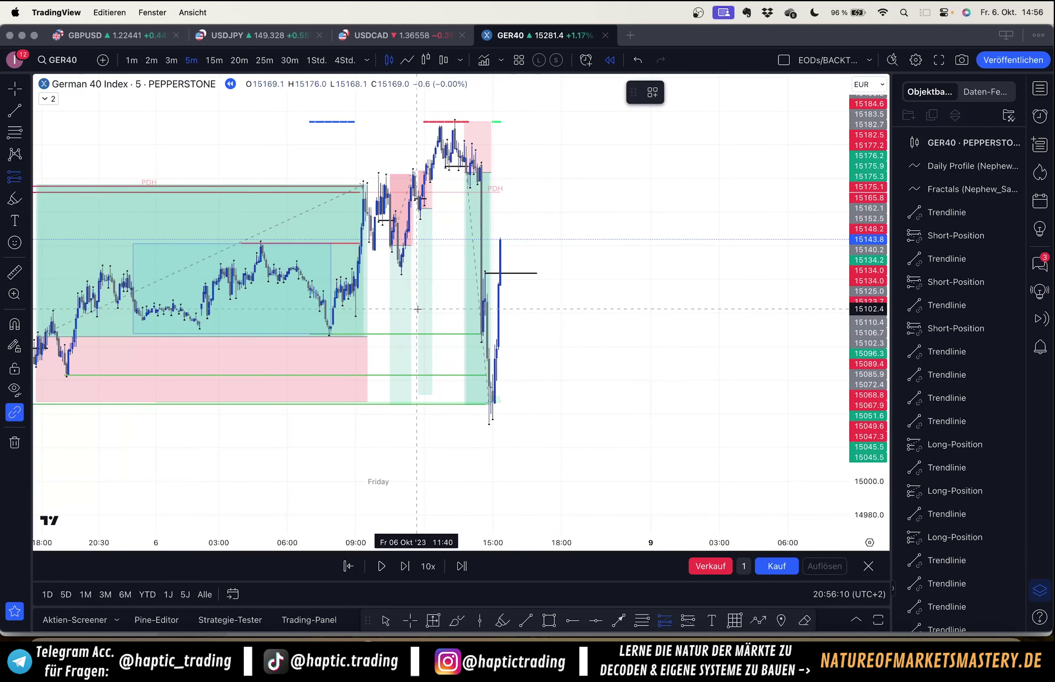
click(498, 240)
drag(501, 303, 524, 543)
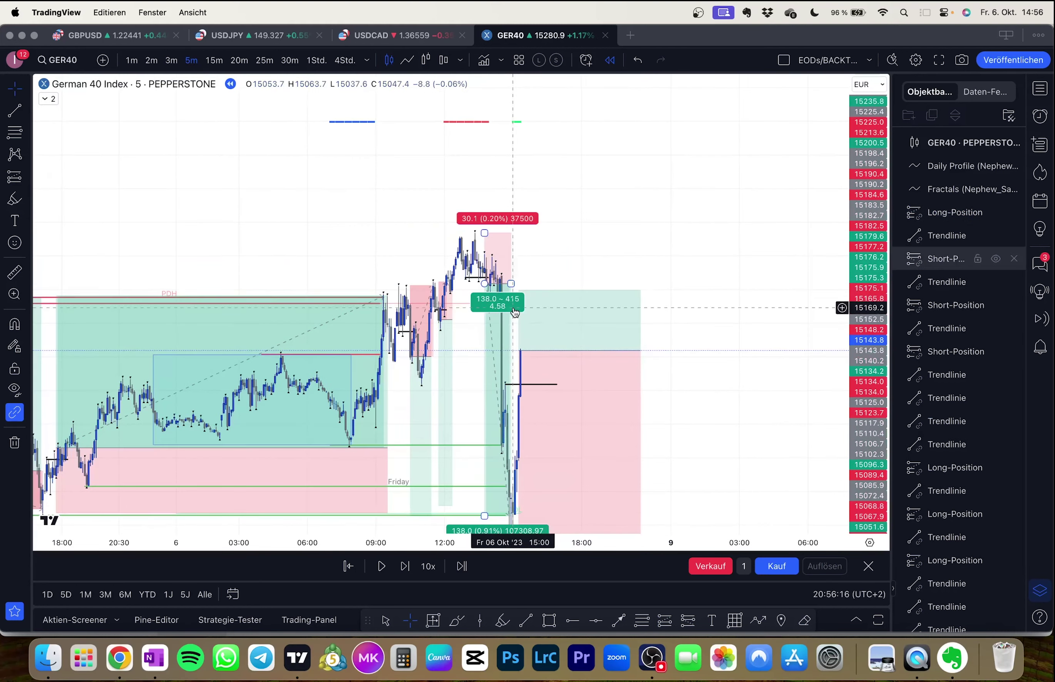
Step: Set the long position's target to 15213.8 and move its entry to 15084.3 at about 15:30
click(519, 290)
drag(519, 290, 519, 234)
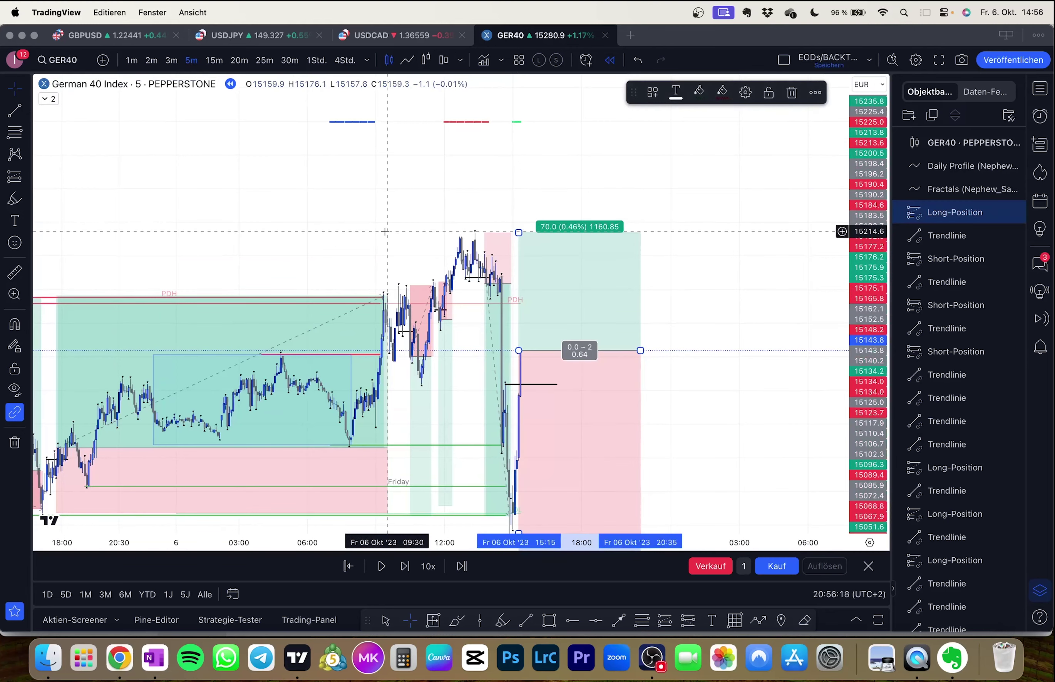
drag(384, 231, 288, 133)
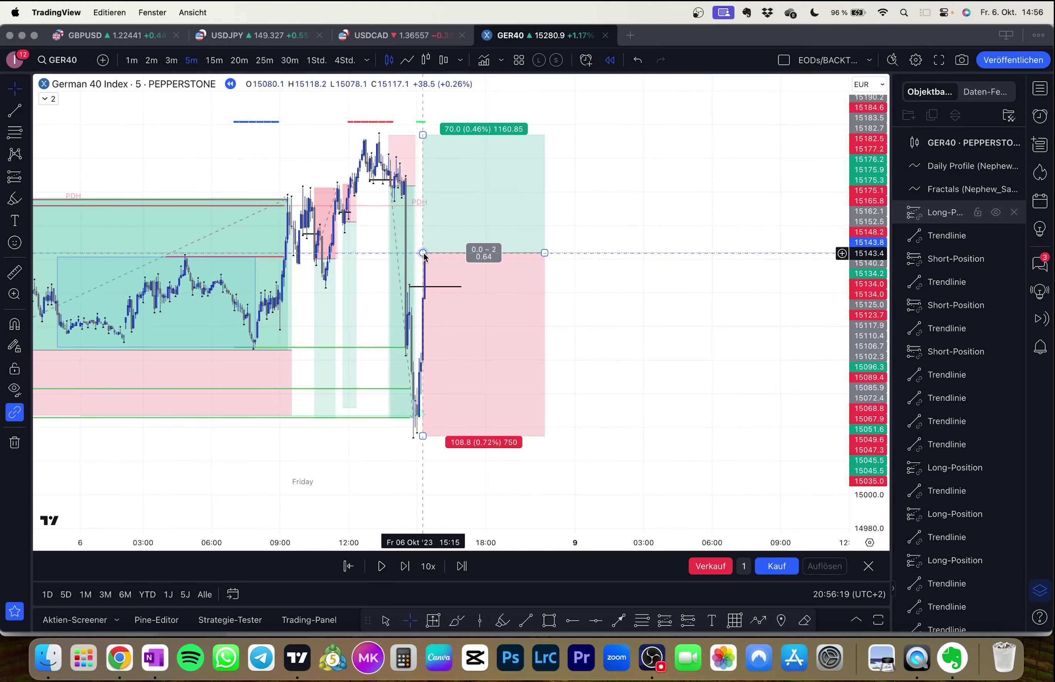
drag(423, 255, 429, 357)
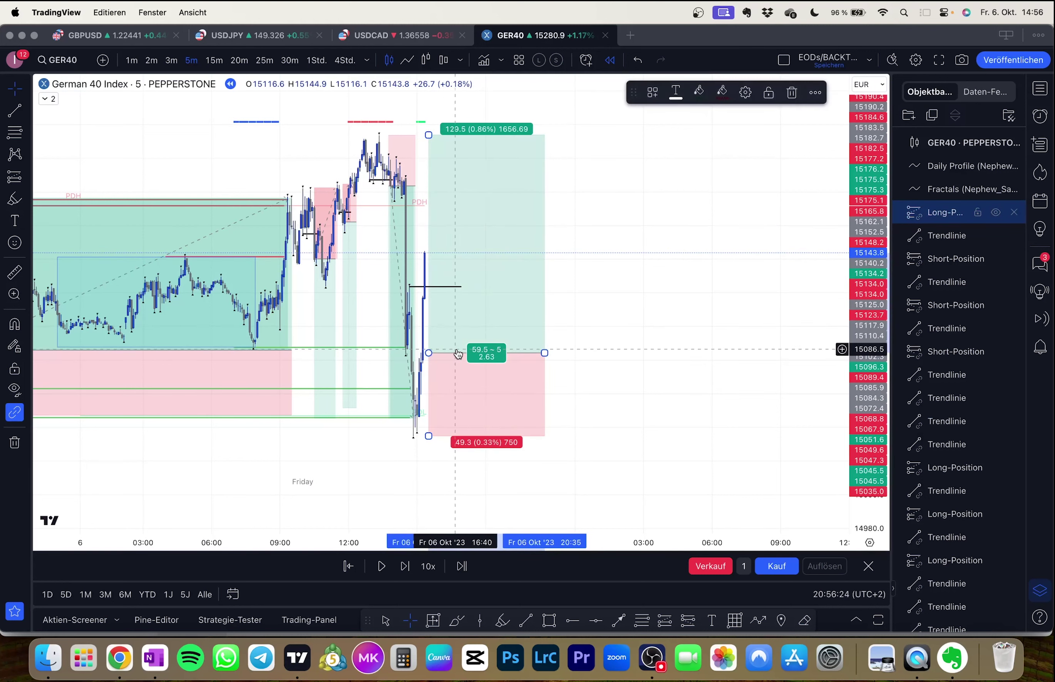
click(615, 320)
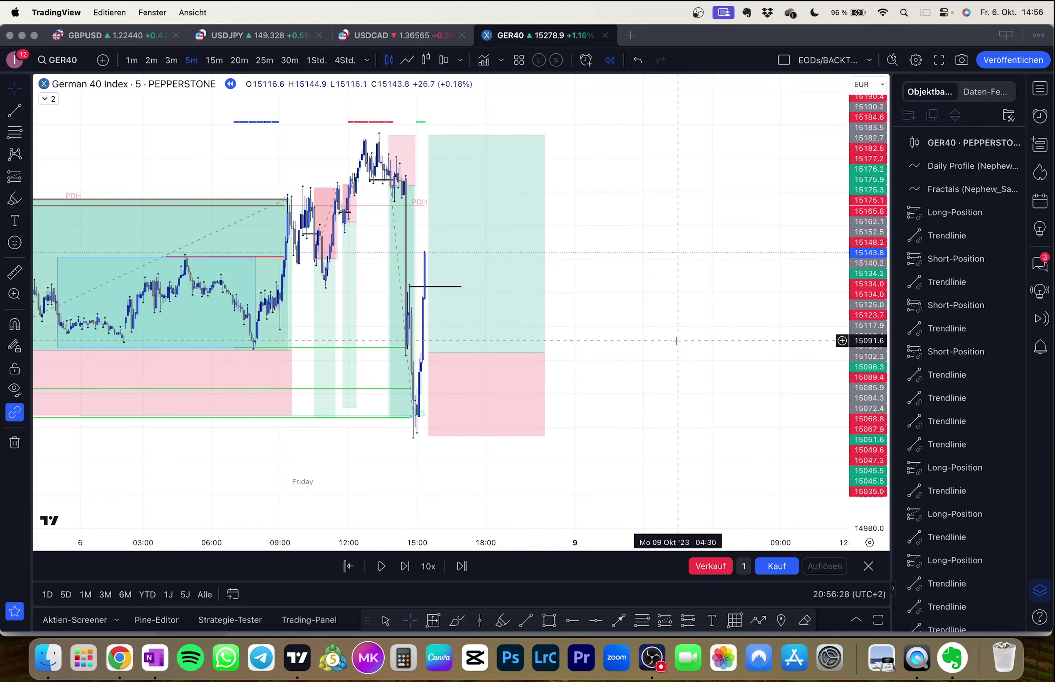
Step: Advance the replay candle by candle to about 17:05 on 6 October to follow the long position entered at 15:30
key(shift+Right)
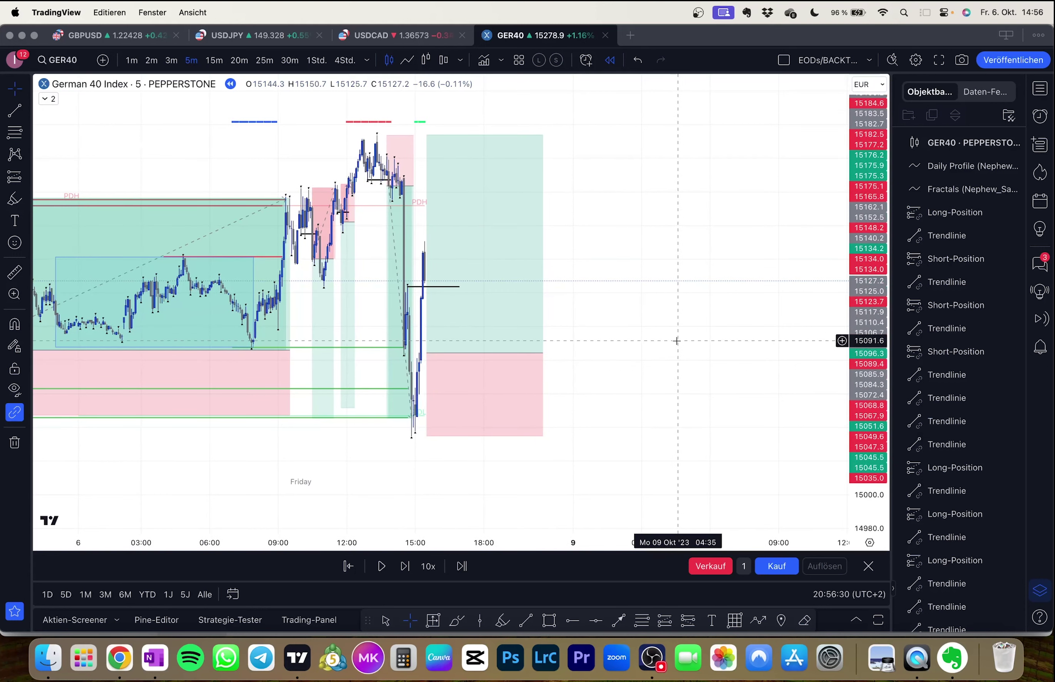
key(shift+Right)
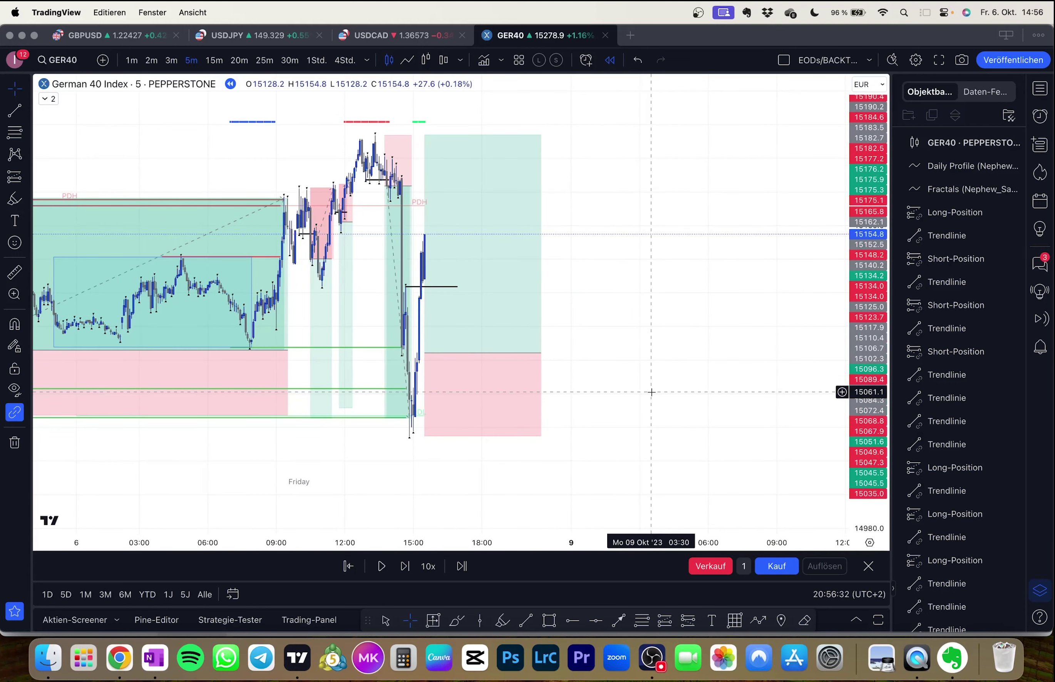
key(shift+Right)
key(shift+Right)
key(shift+Right)
key(shift+Right)
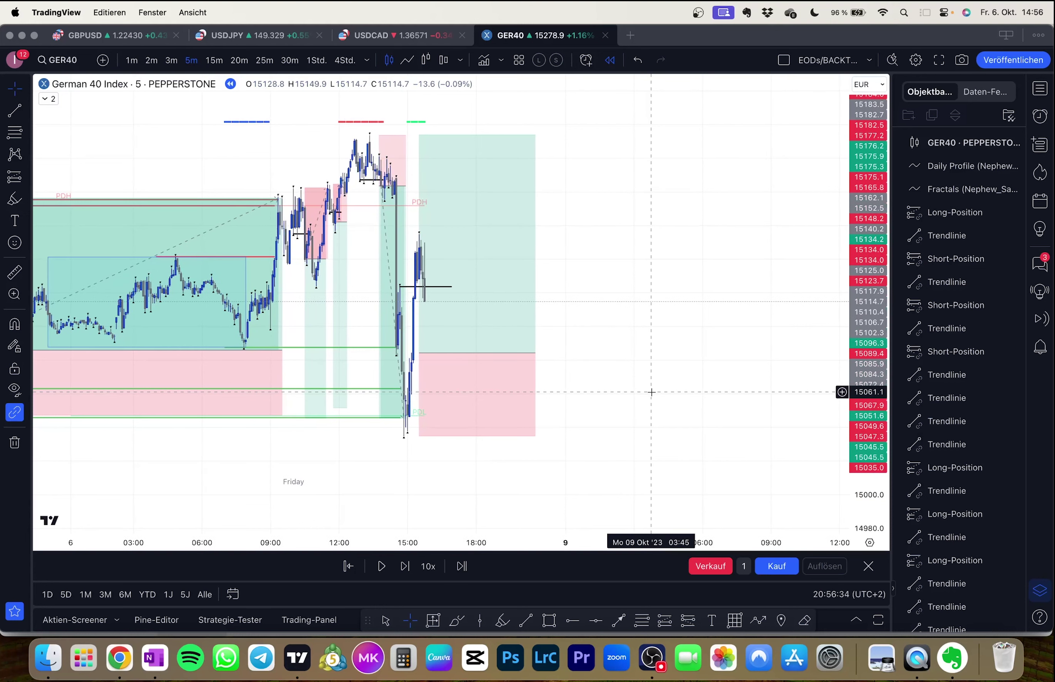
key(shift+Right)
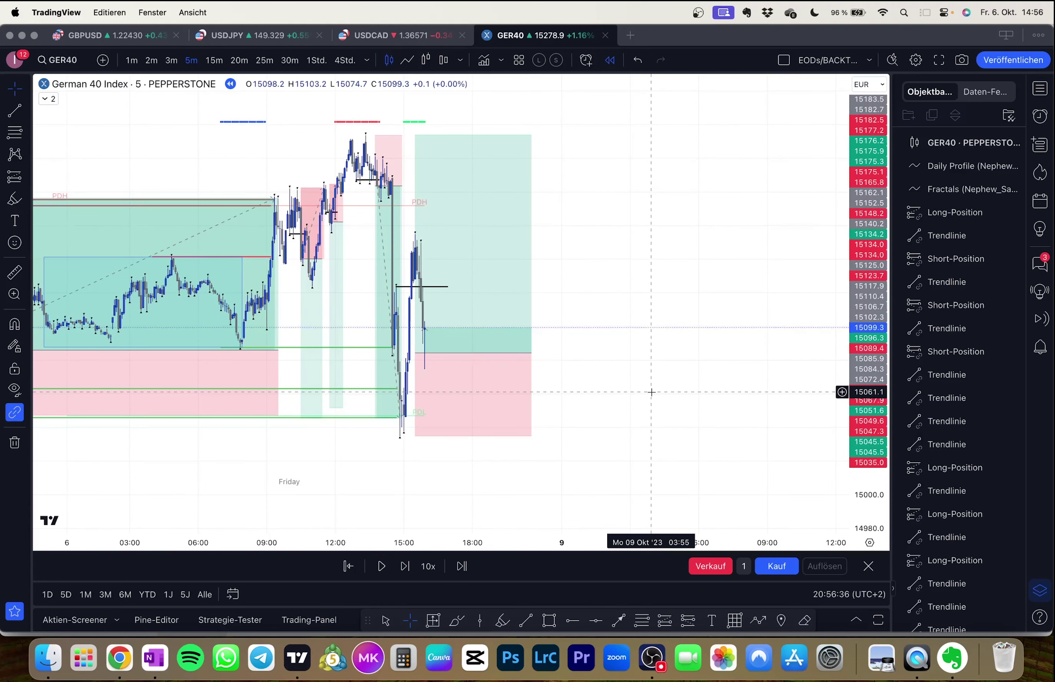
key(shift+Right)
key(shift+Right)
key(shift+Right)
key(shift+Right)
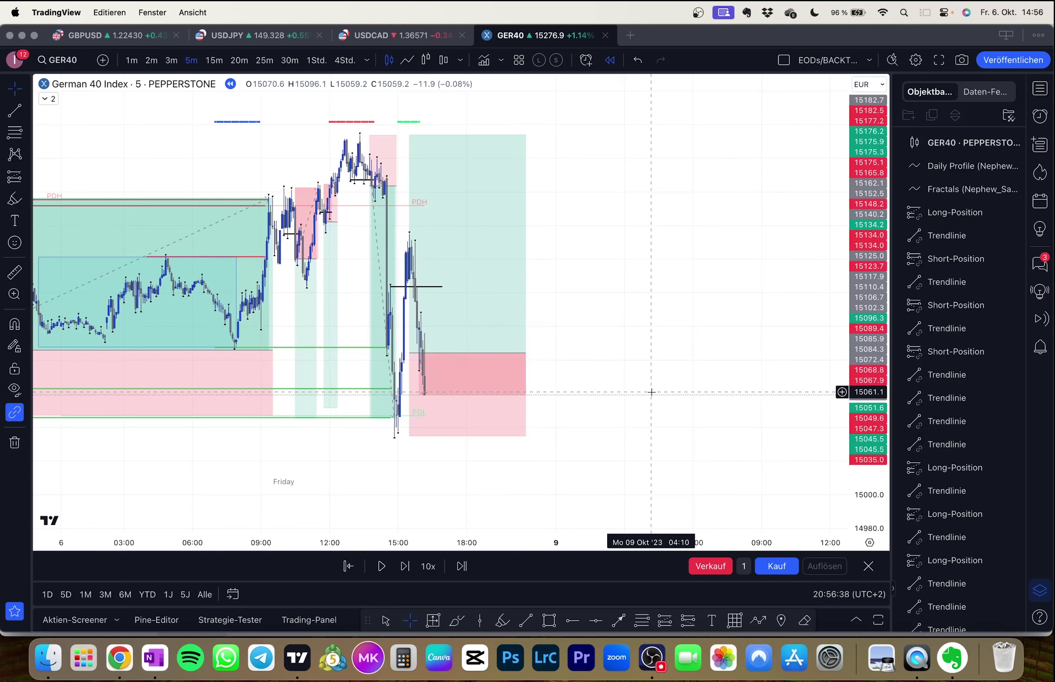
key(shift+Right)
key(shift+Right)
key(shift+Right)
key(shift+Right)
key(shift+Right)
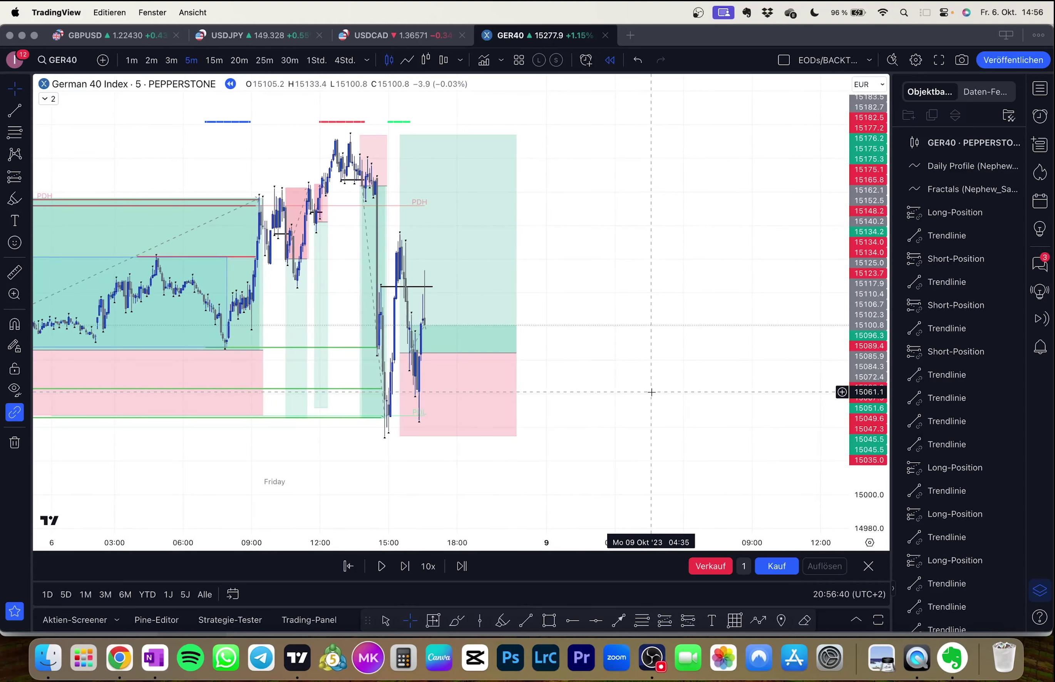
key(shift+Right)
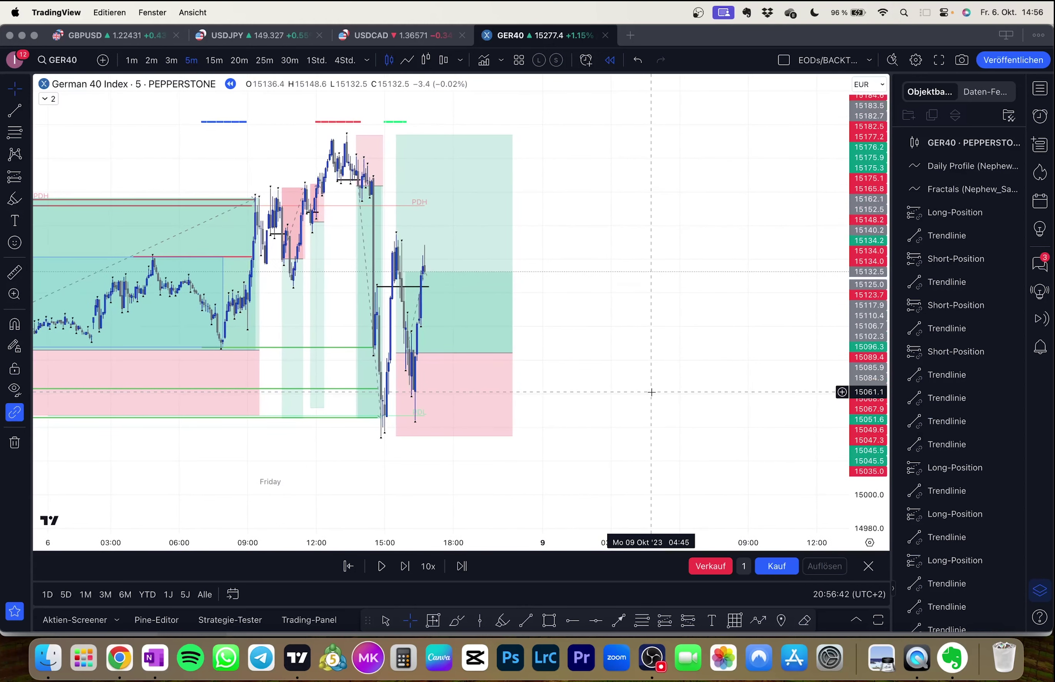
key(shift+Right)
key(shift+Right)
key(shift+Right)
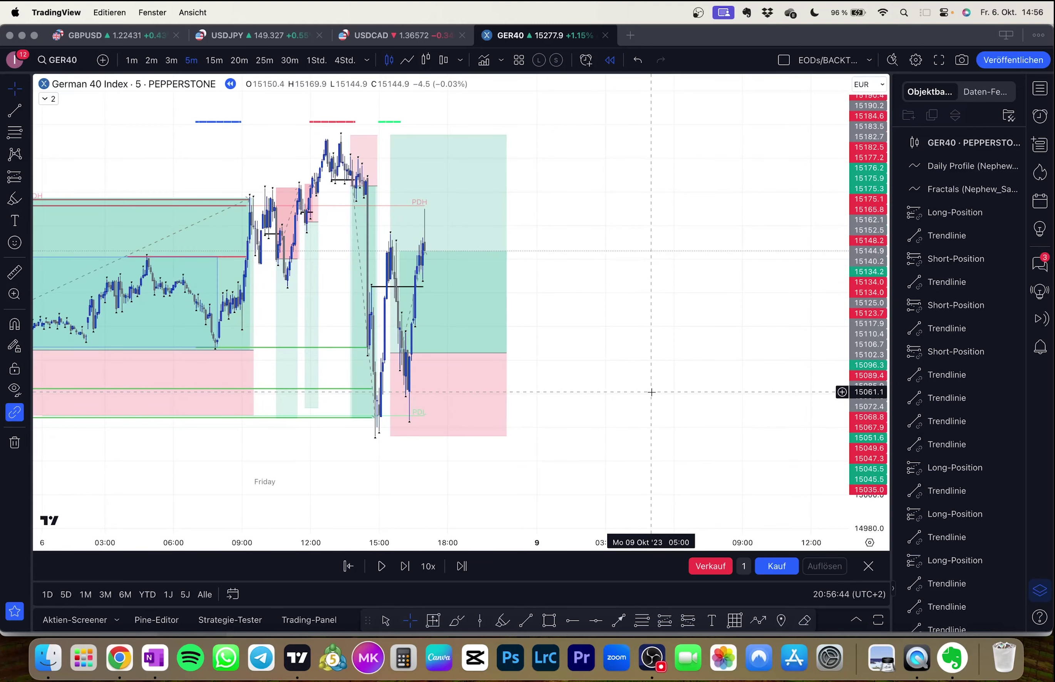
key(shift+Right)
Step: Examine the short position from about 13:45 and the long position from 15:30 against the price moves around them
click(435, 279)
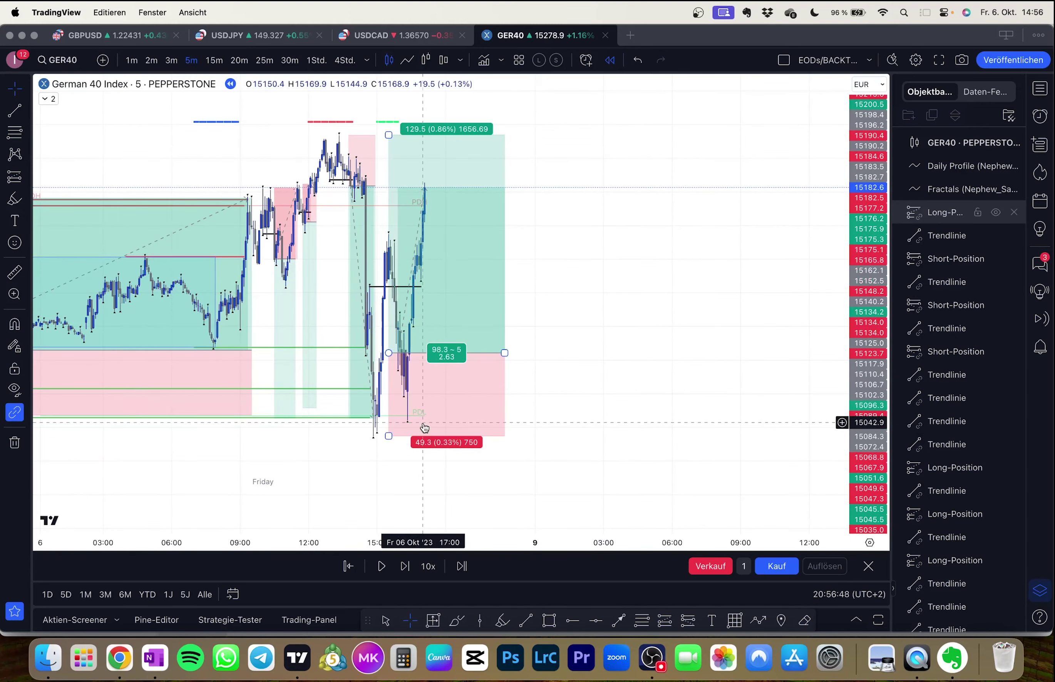
drag(341, 436, 384, 482)
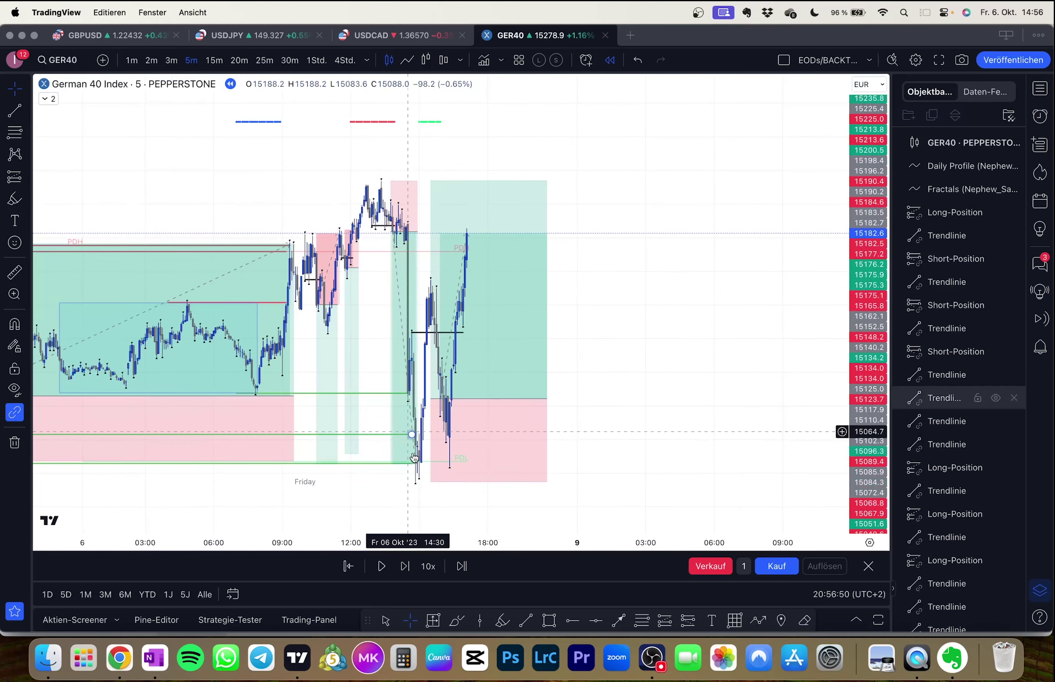
click(402, 244)
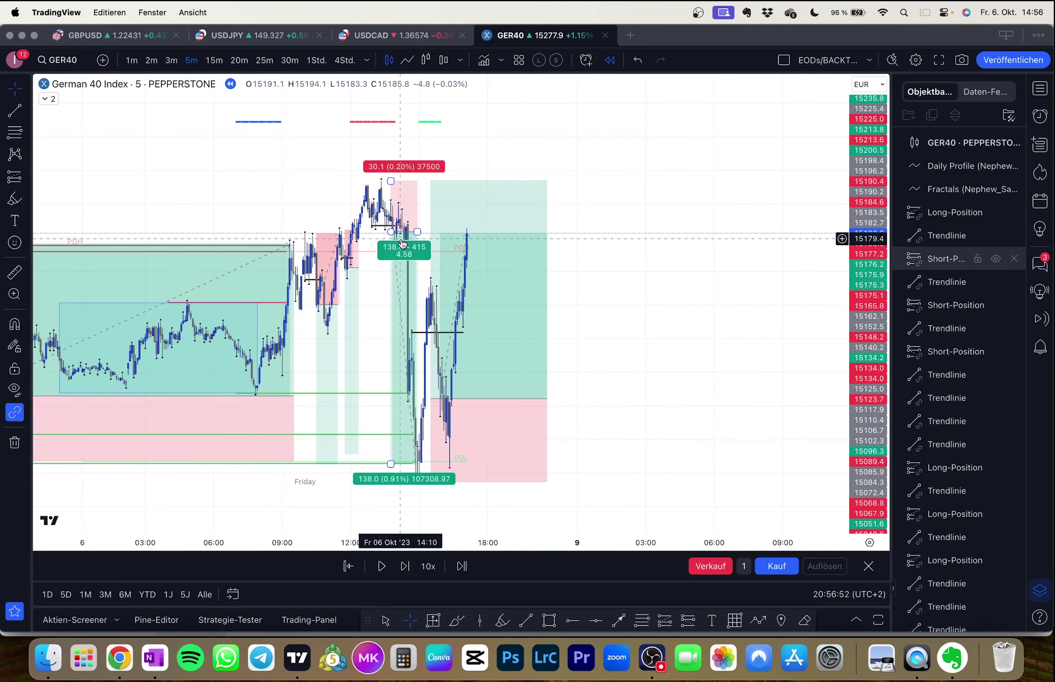
click(483, 430)
click(402, 255)
click(468, 307)
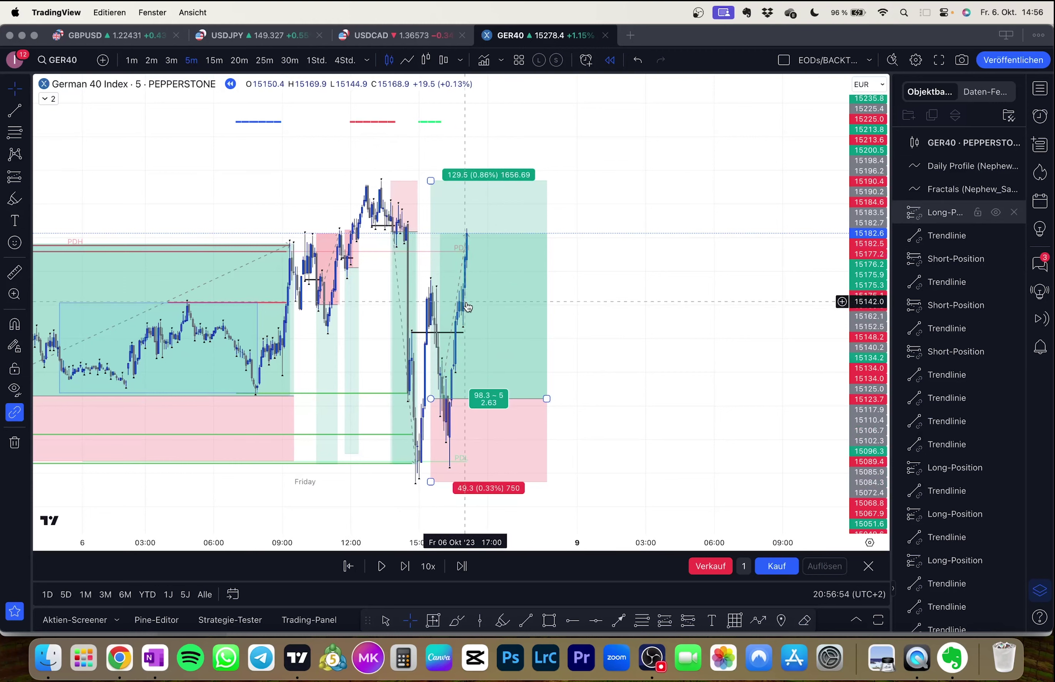
click(568, 407)
click(462, 432)
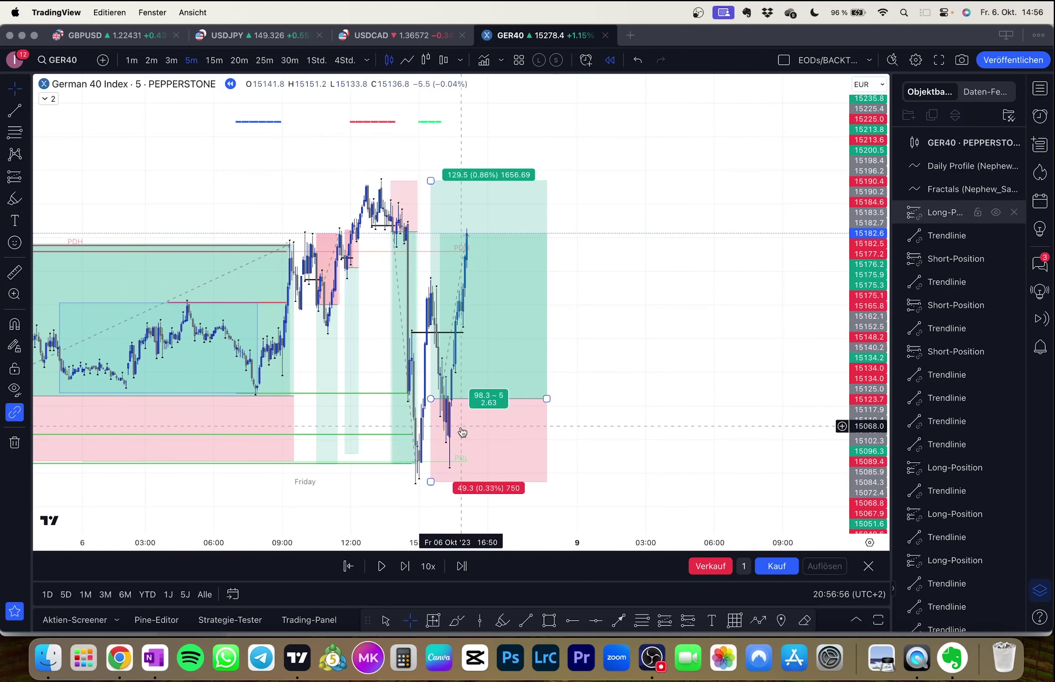
click(430, 327)
click(405, 327)
click(605, 377)
drag(570, 324, 625, 365)
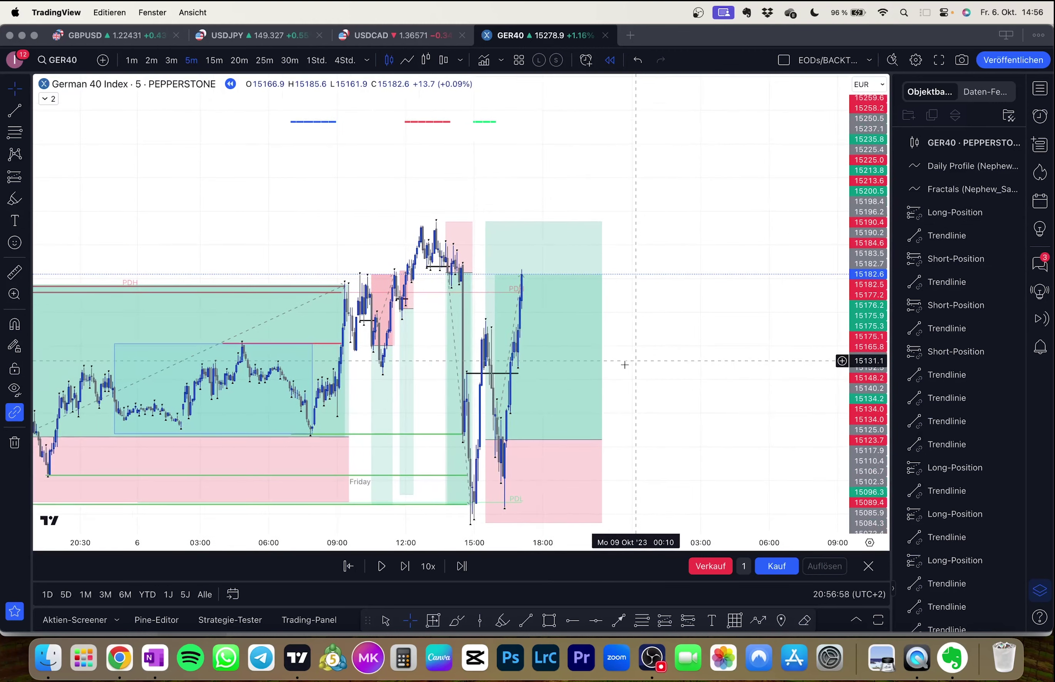
click(598, 439)
click(744, 425)
Step: Advance the replay to about 17:30, past the long position's target at 15213.8
key(shift+Right)
key(shift+Right)
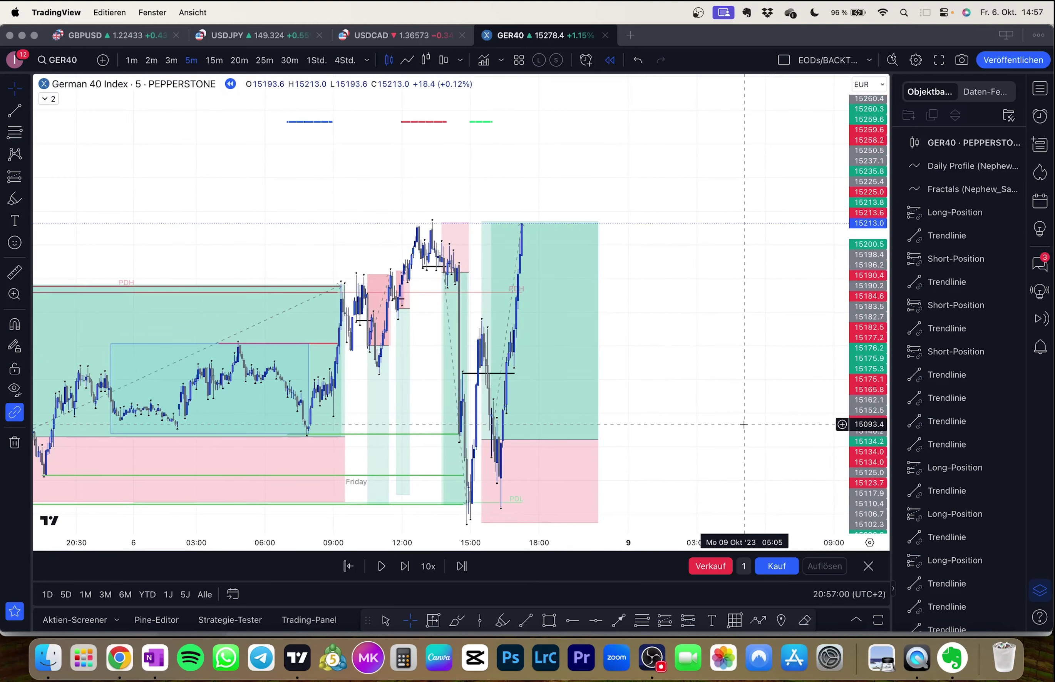
key(shift+Right)
key(shift+Right)
key(shift+Right)
key(shift+Right)
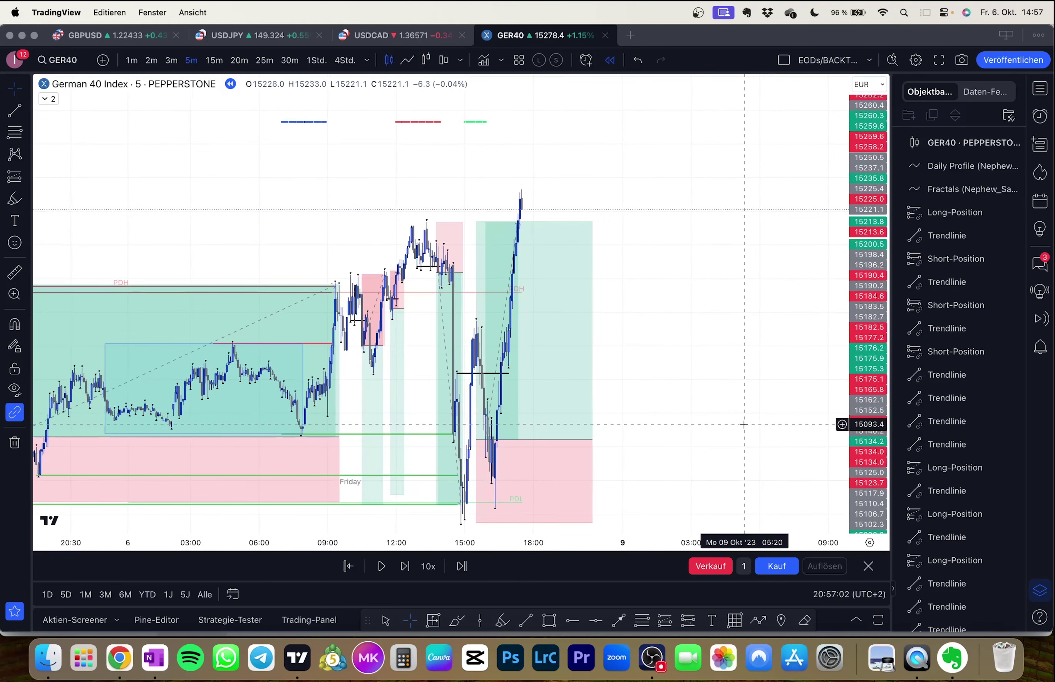
Step: Shorten the long position so that it ends at about 17:55 on 6 October
click(577, 441)
drag(590, 440, 530, 439)
drag(562, 389, 596, 405)
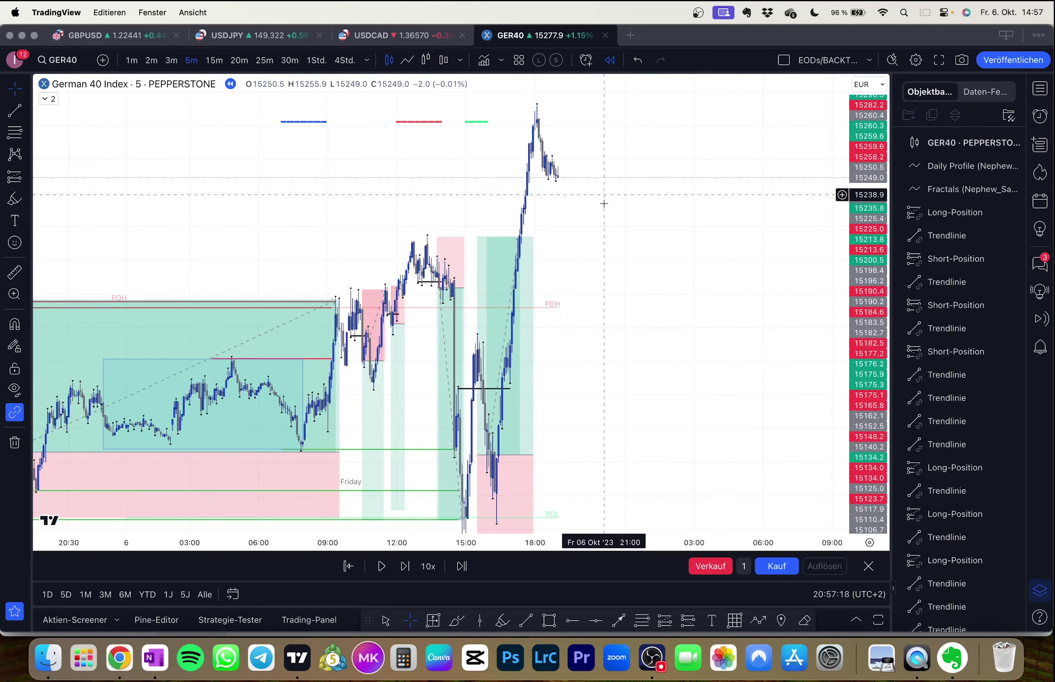
Step: Review all positions and marked highs and lows of the week from Monday 2 October to Friday 6 October
drag(604, 203, 621, 232)
scroll(634, 233, down, 1)
drag(864, 235, 860, 399)
drag(612, 401, 678, 380)
scroll(668, 379, down, 1)
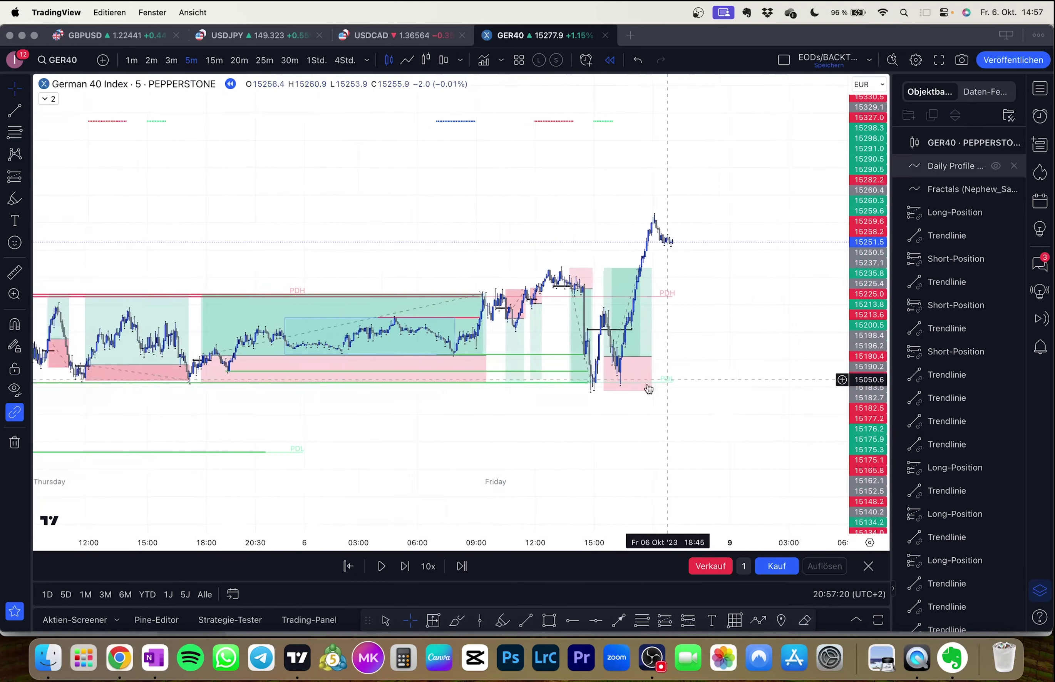
scroll(649, 389, down, 10)
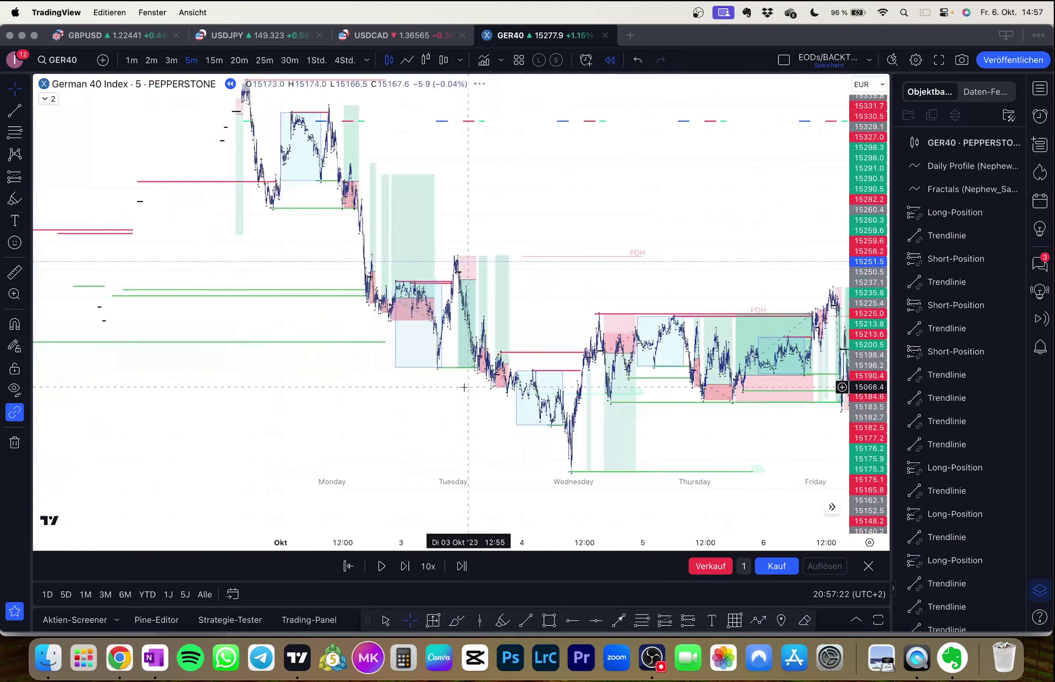
scroll(463, 388, up, 10)
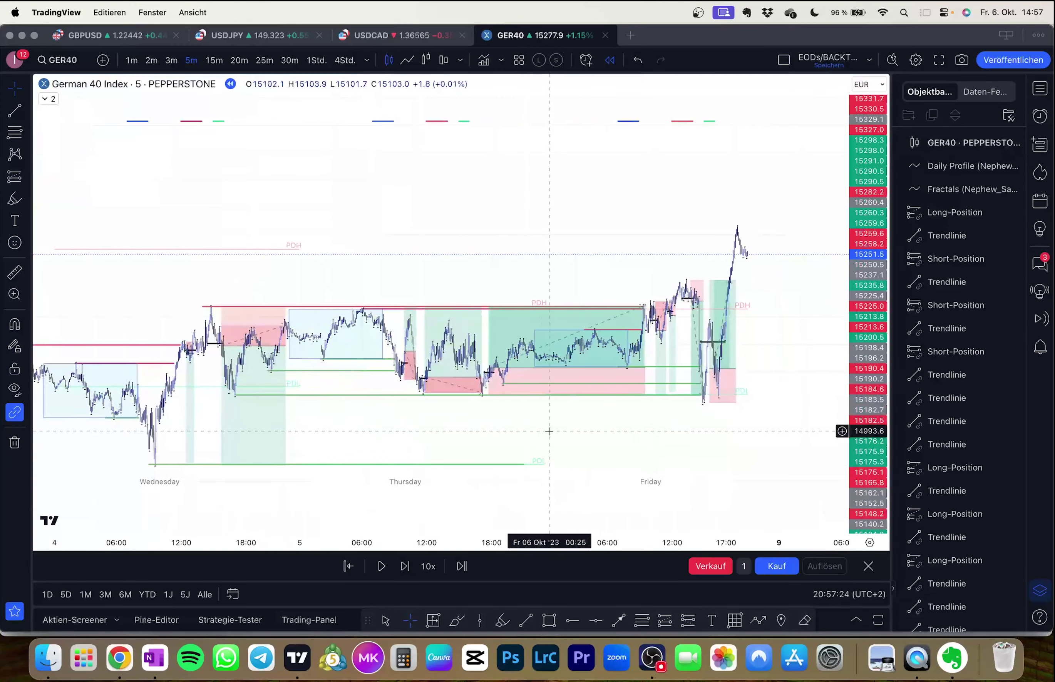
drag(607, 431, 738, 440)
scroll(737, 440, up, 3)
scroll(443, 432, down, 2)
drag(461, 432, 698, 427)
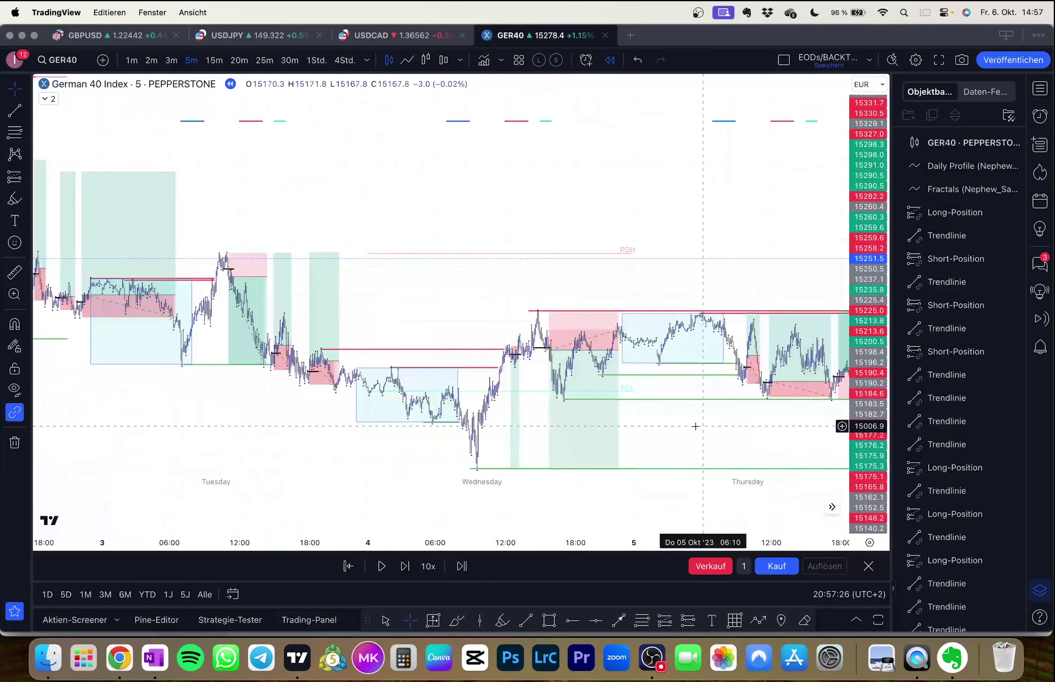
drag(276, 418, 464, 426)
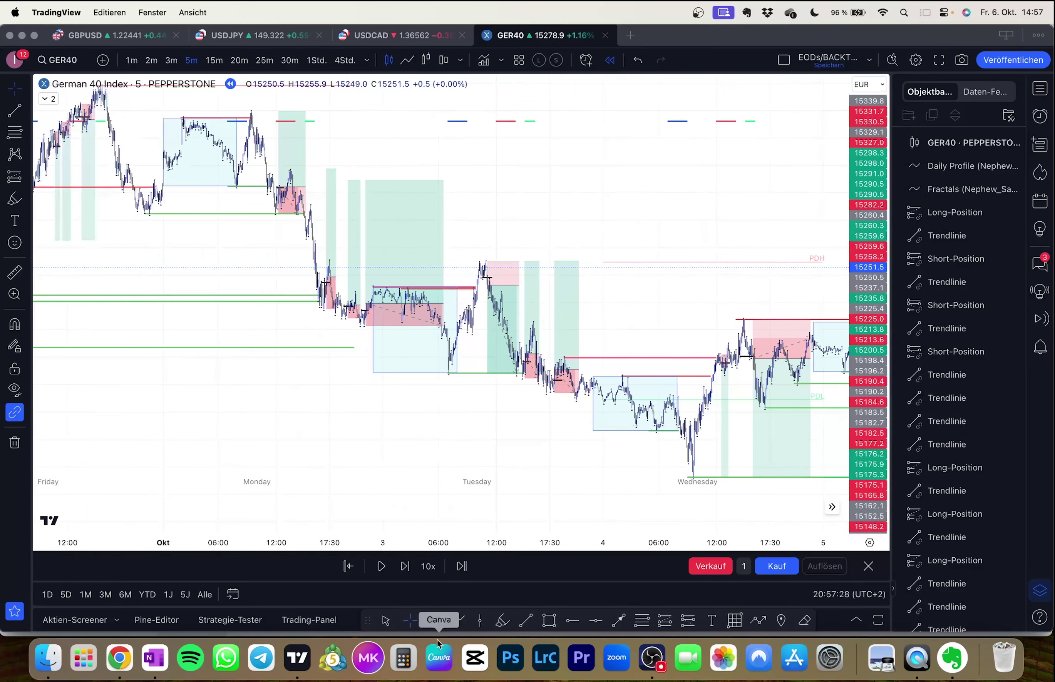
Step: Switch to the DAX trading journal in Google Sheets and select an empty cell below the 40. KW 23 row
click(119, 658)
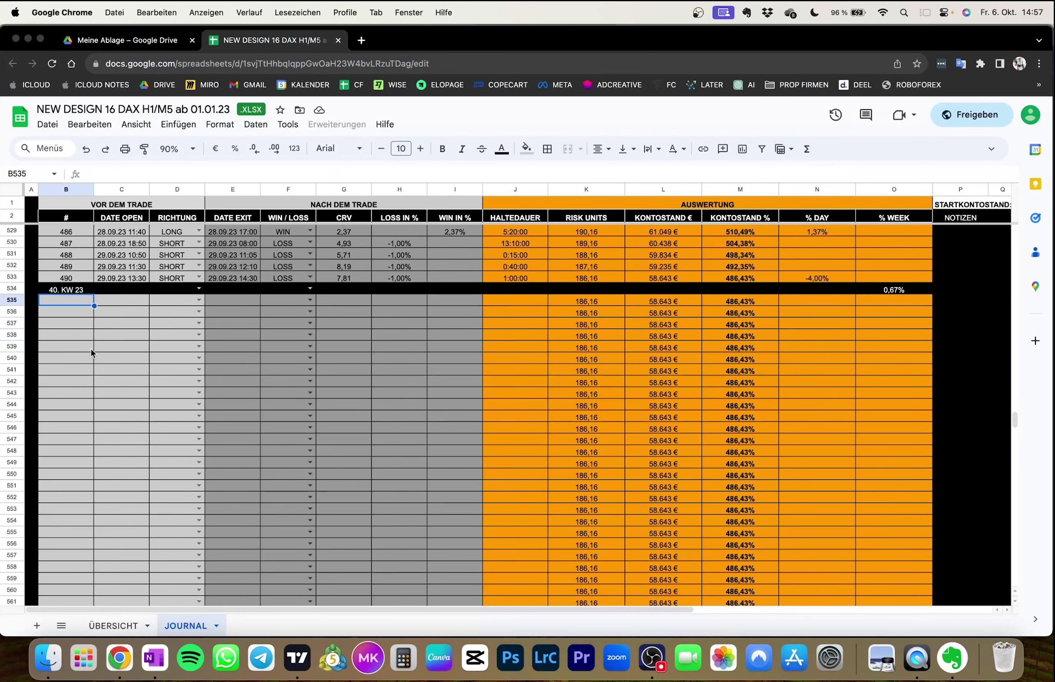
drag(73, 301, 84, 523)
click(231, 382)
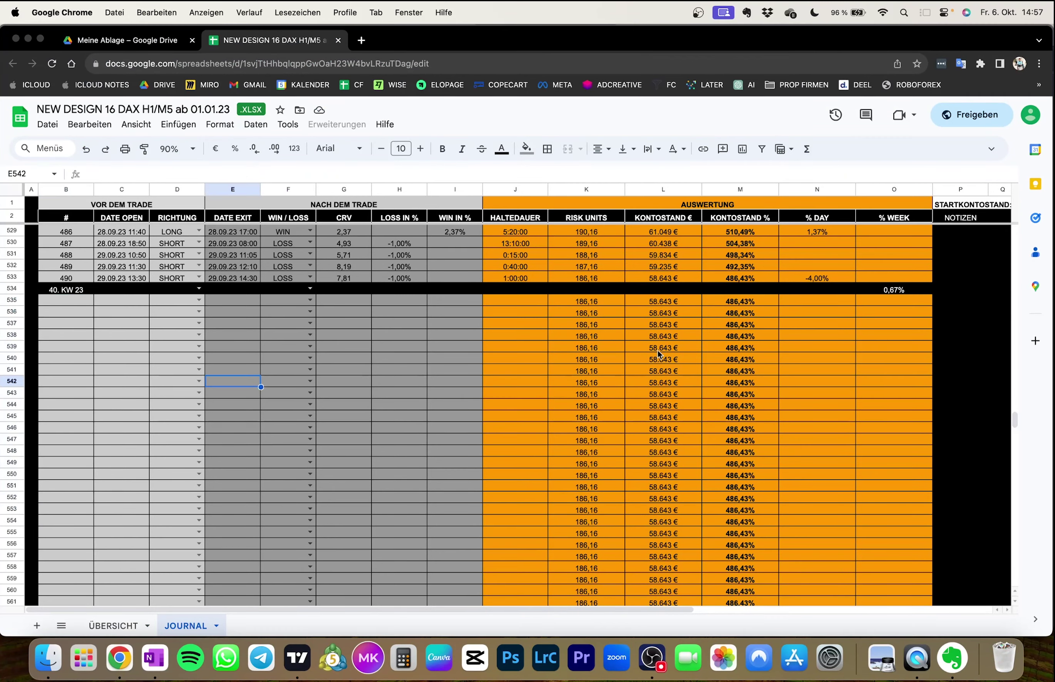